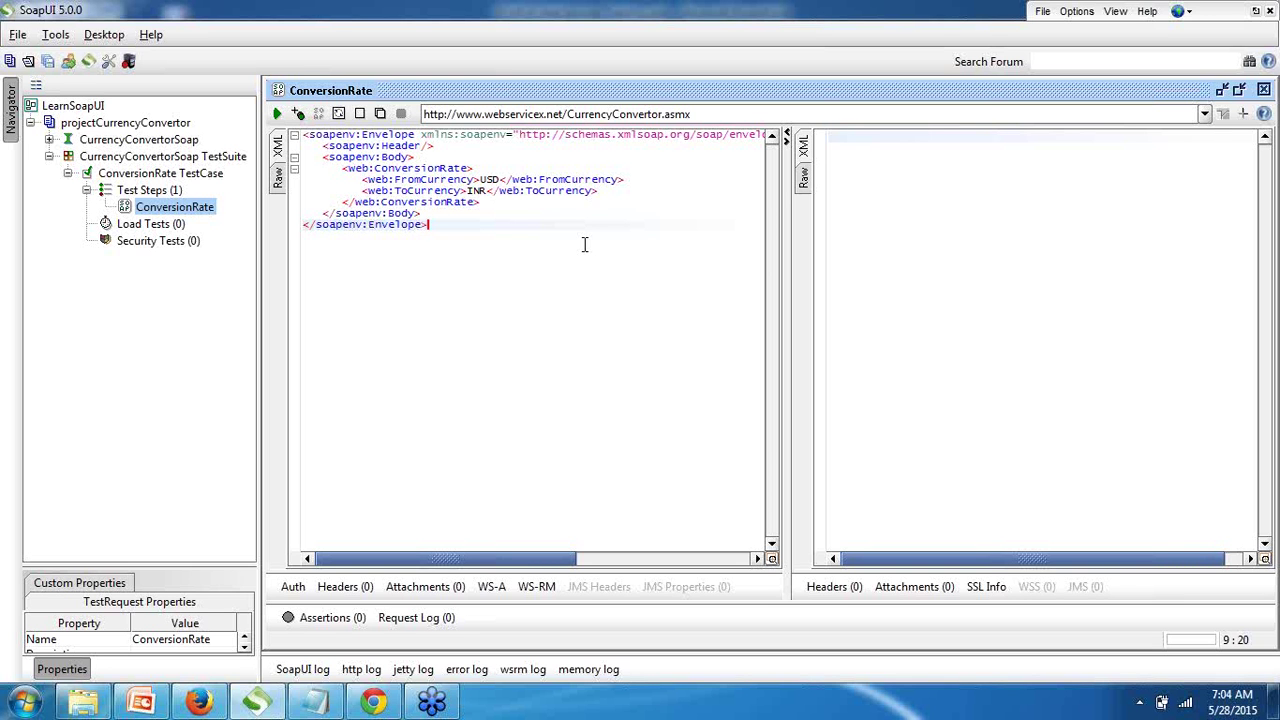
Step: Switch to Notepad and write the heading "Assertions" with the line "--to validate response" below it
{"action": "left_click", "coordinate": [315, 702]}
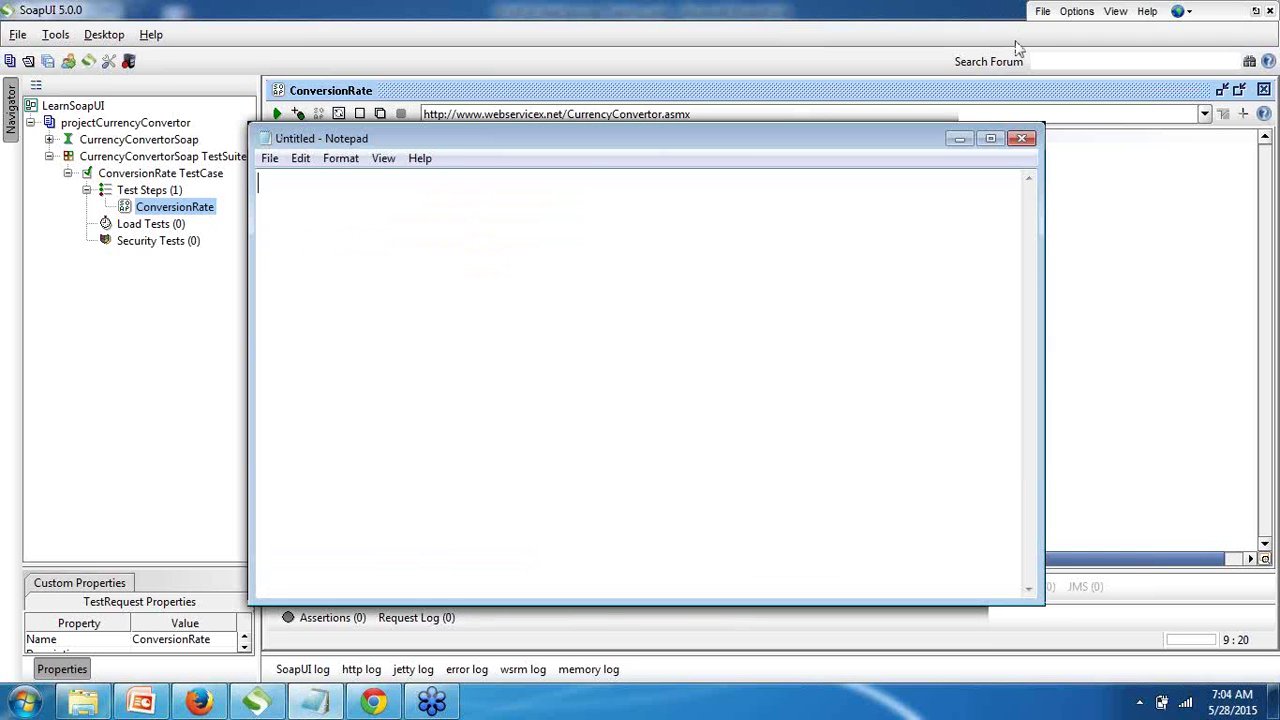
{"action": "left_click", "coordinate": [329, 200]}
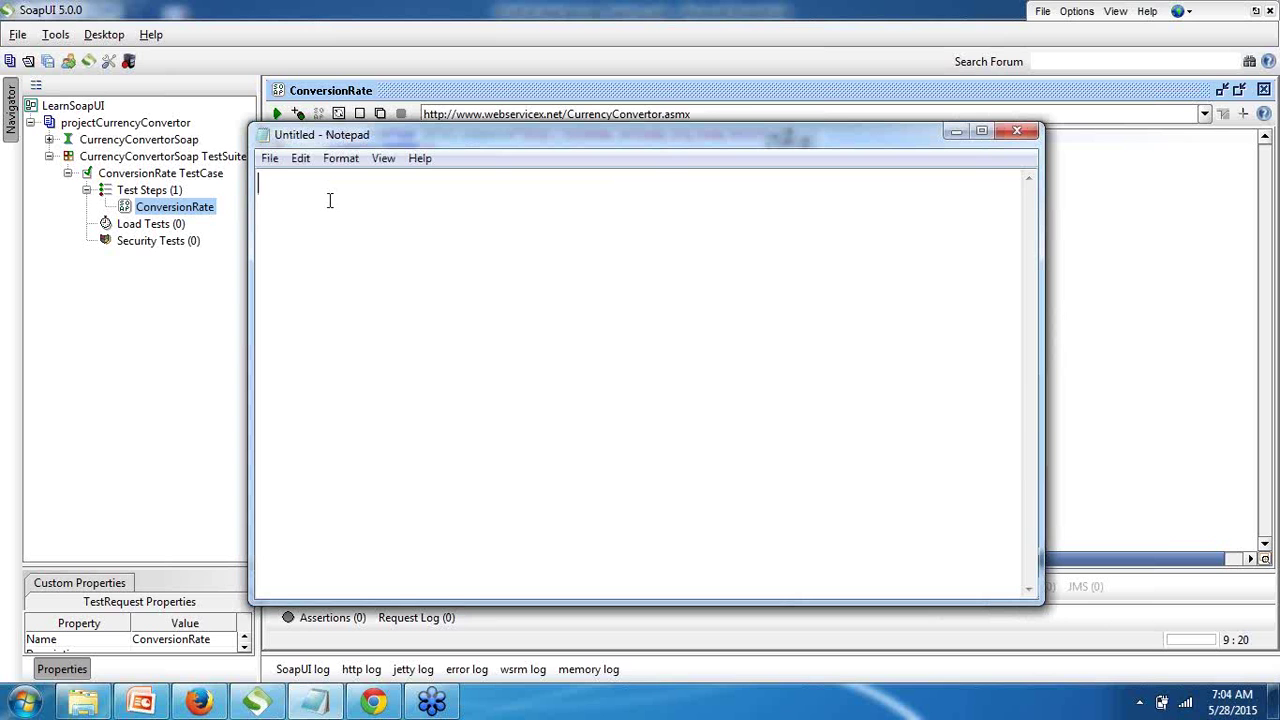
{"action": "type", "text": "Assertions"}
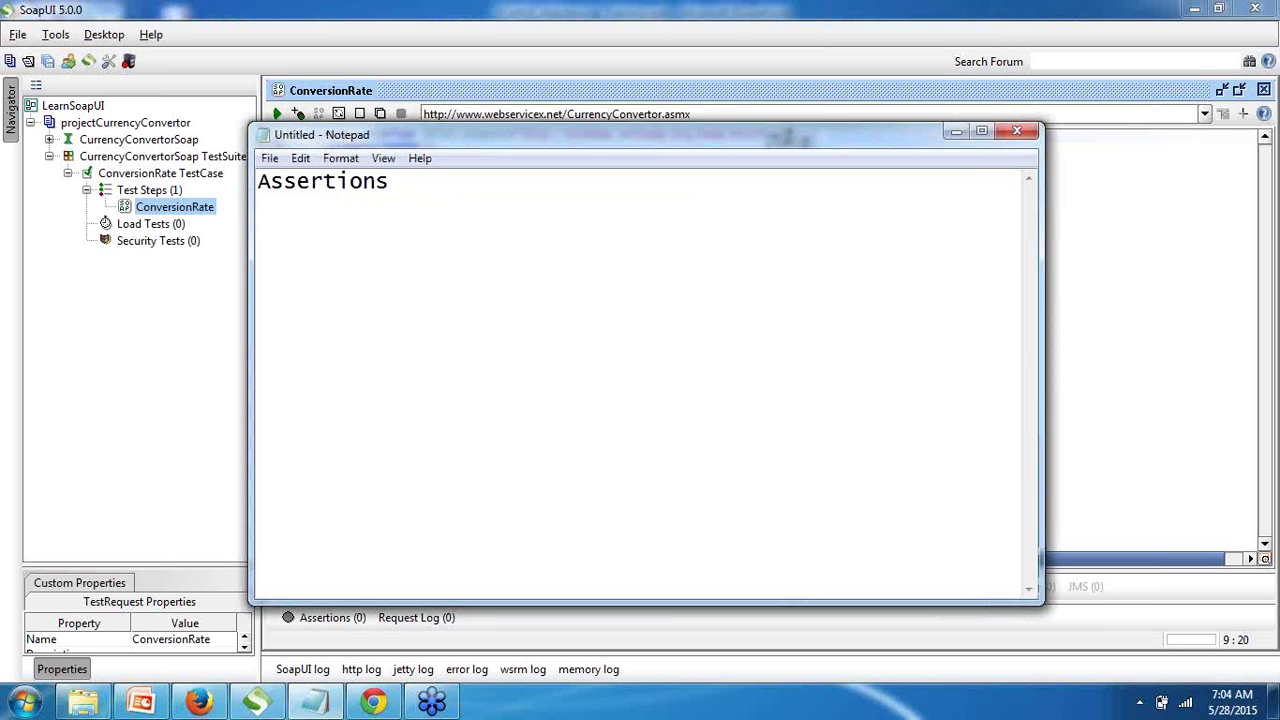
{"action": "key", "text": "Return"}
{"action": "type", "text": "--to validate response"}
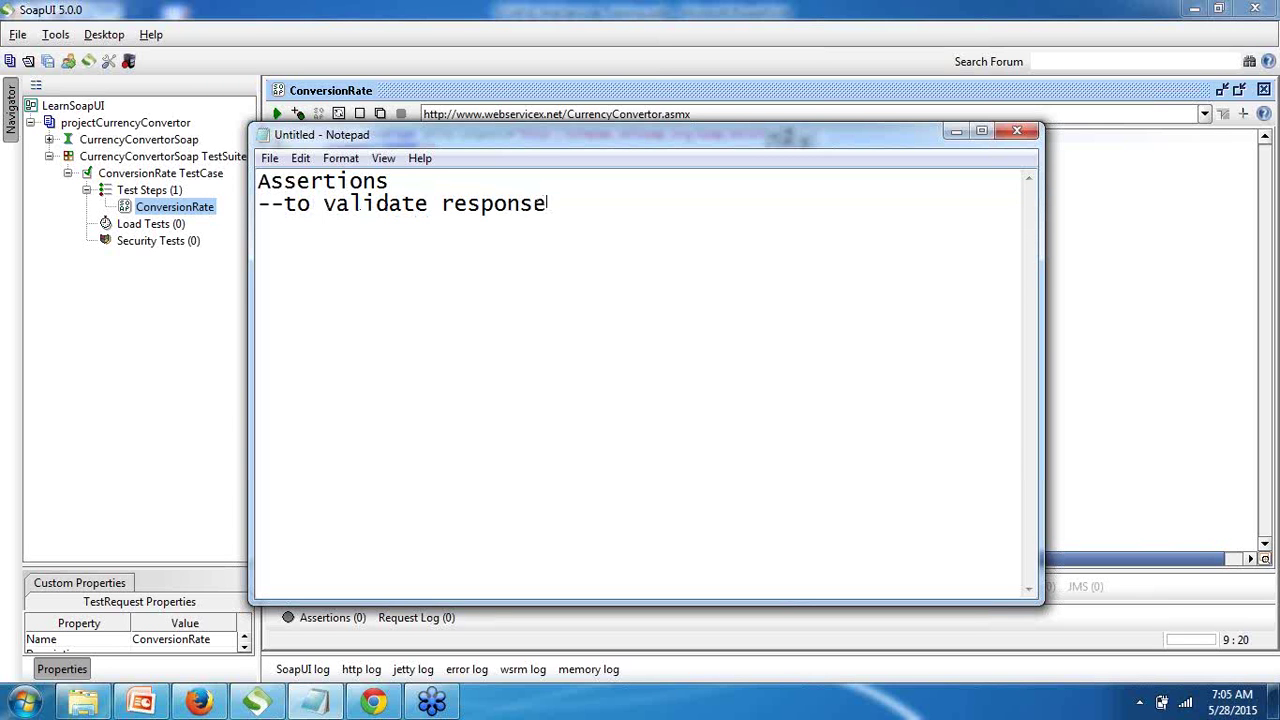
Step: Add the lines "--Data", "--Schema", "--Tags" and "--Properties" to the notes on assertions
{"action": "key", "text": "Return"}
{"action": "type", "text": "--Data"}
{"action": "key", "text": "Return"}
{"action": "type", "text": "--"}
{"action": "type", "text": "Schema"}
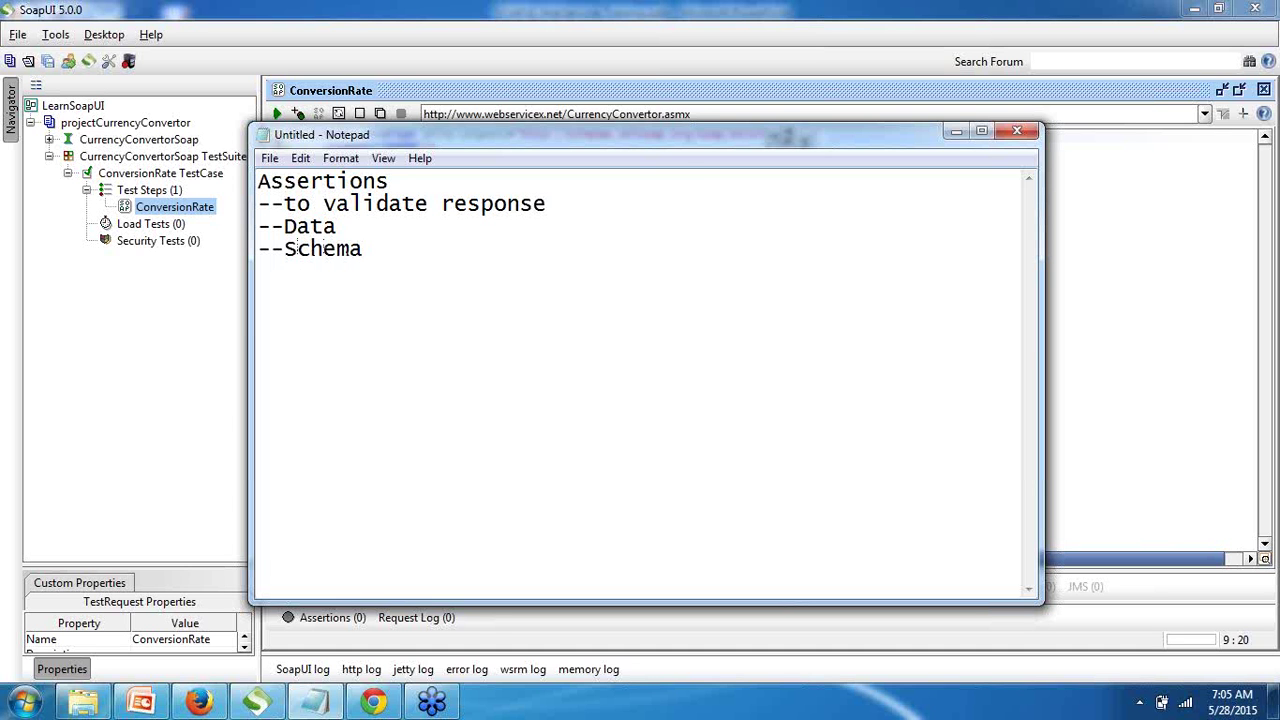
{"action": "key", "text": "Return"}
{"action": "type", "text": "--Tags"}
{"action": "key", "text": "Return"}
{"action": "type", "text": "--Properties"}
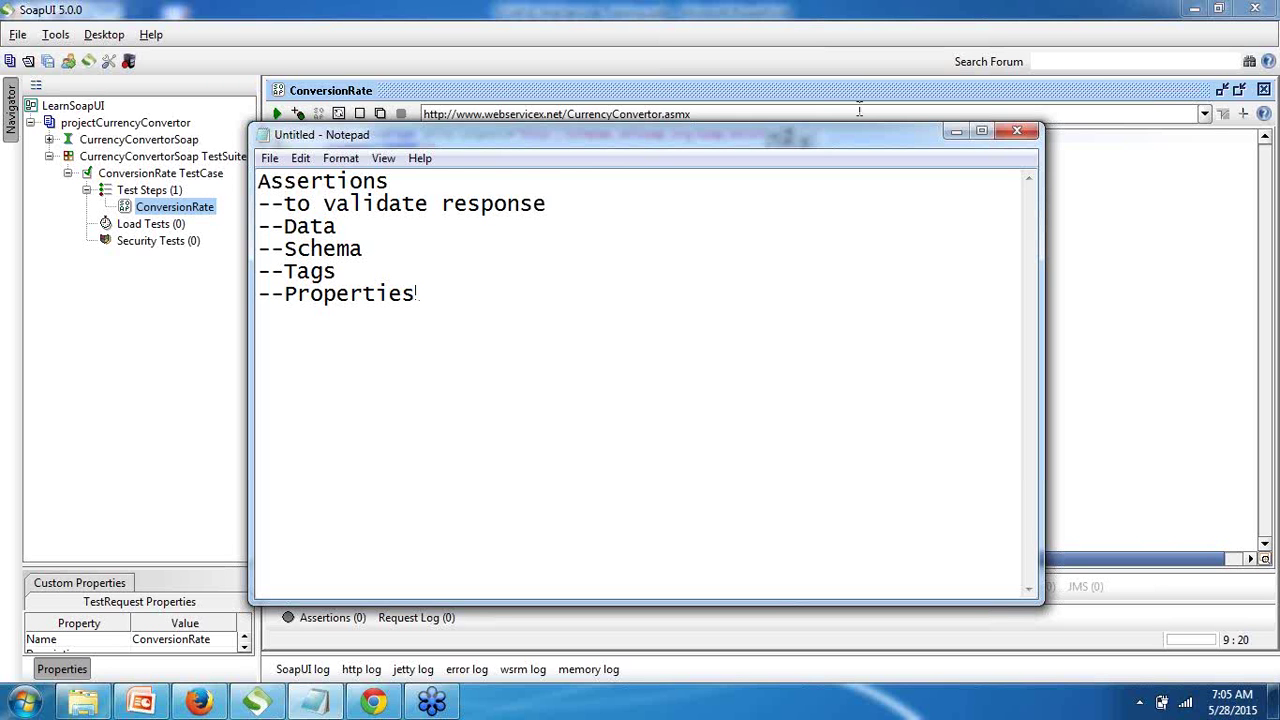
Step: Return to SoapUI, submit the ConversionRate test request and open its list of assertions
{"action": "left_click", "coordinate": [955, 132]}
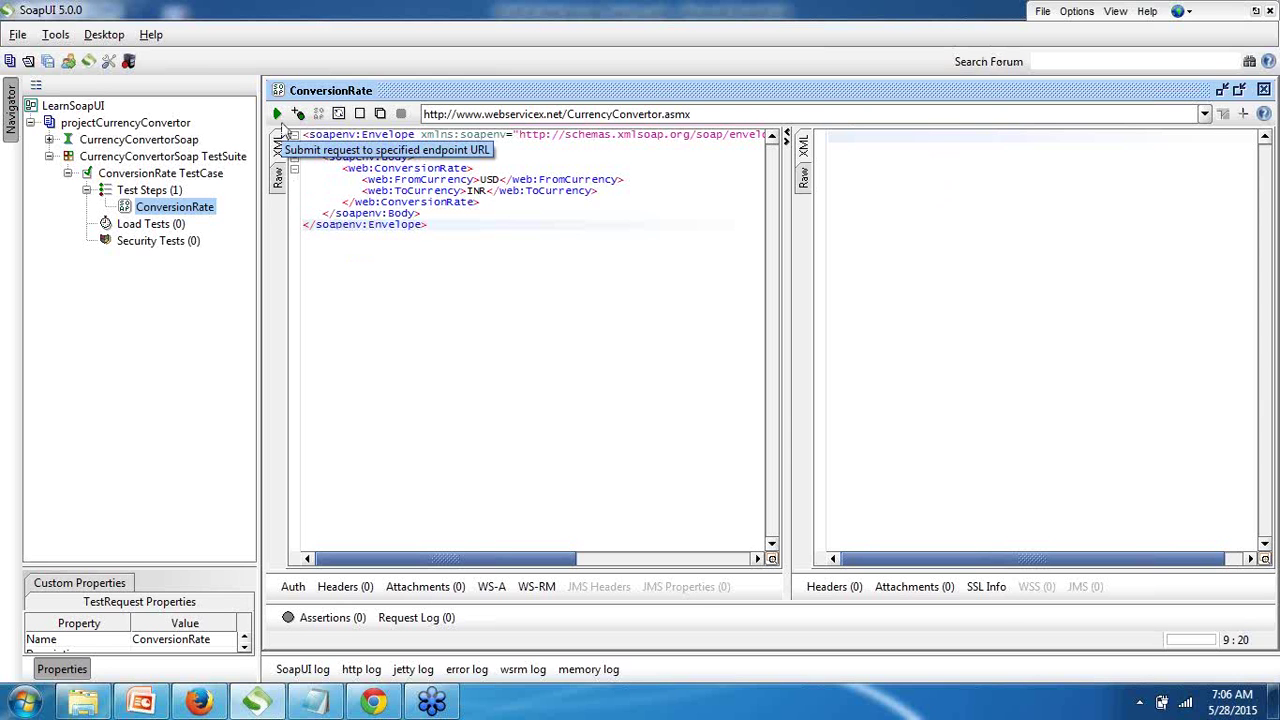
{"action": "left_click", "coordinate": [279, 116]}
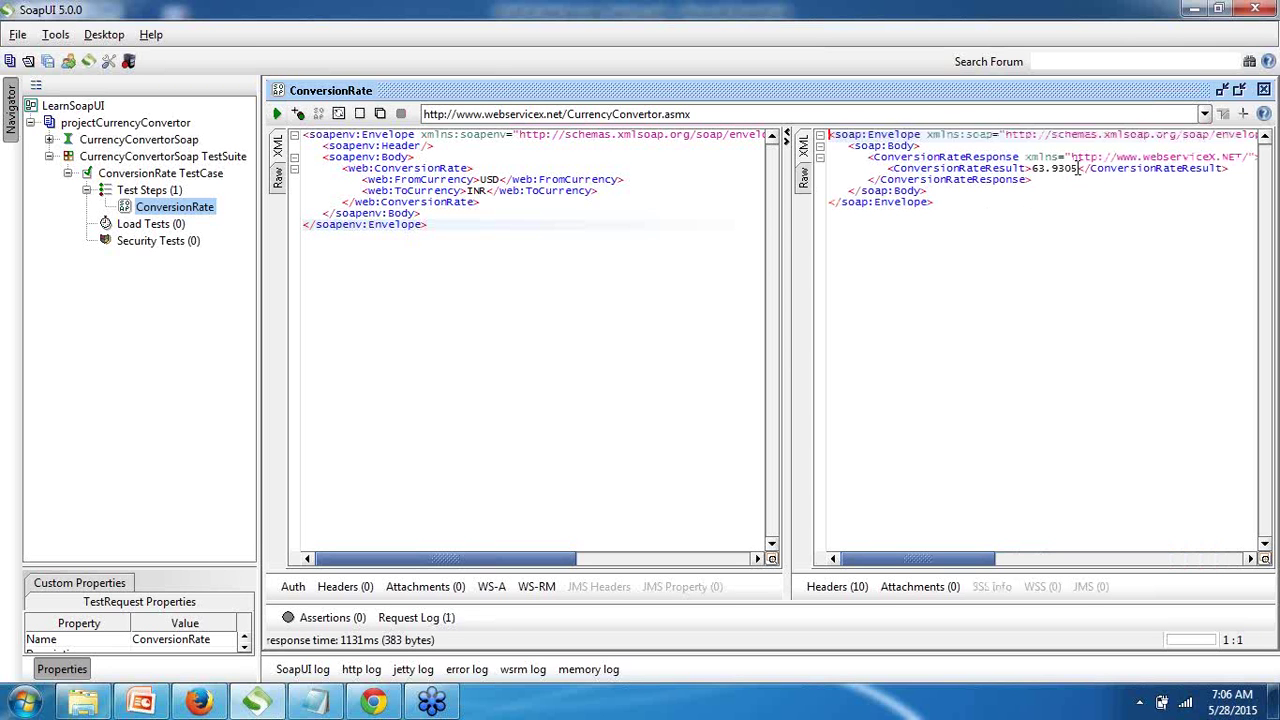
{"action": "left_click_drag", "start_coordinate": [1077, 168], "coordinate": [1032, 168]}
{"action": "left_click", "coordinate": [1063, 288]}
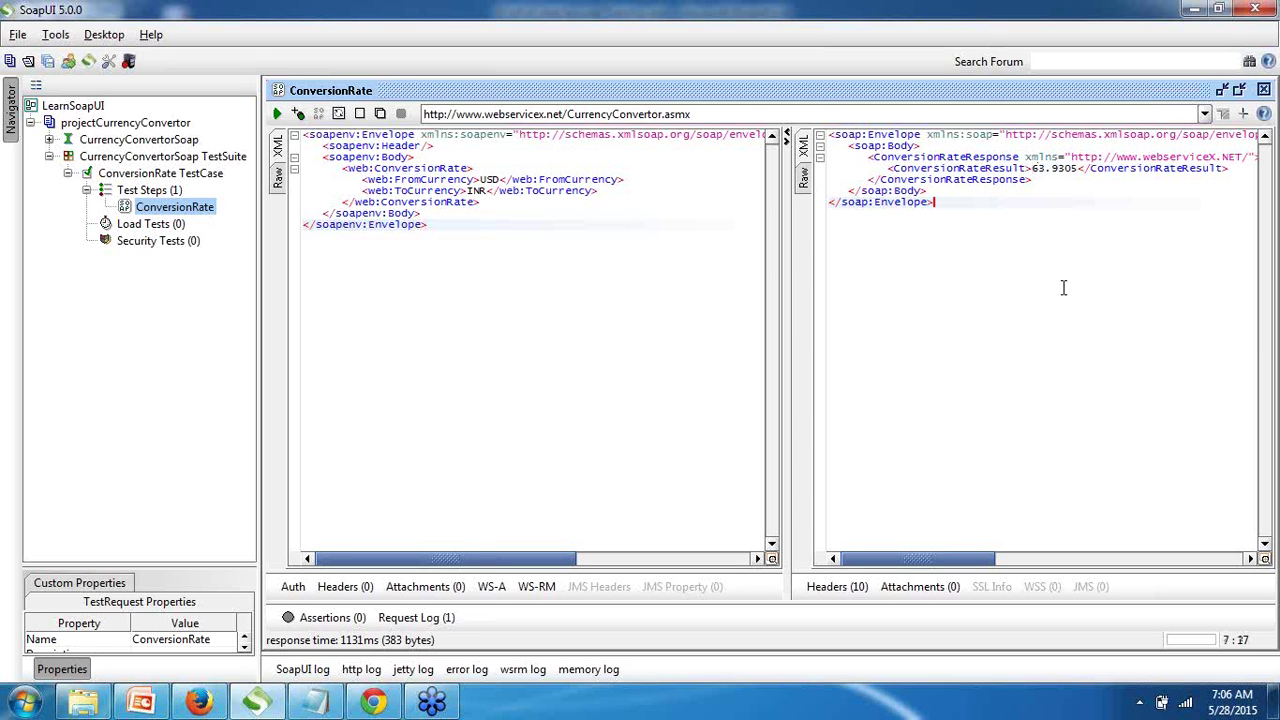
{"action": "left_click", "coordinate": [330, 620]}
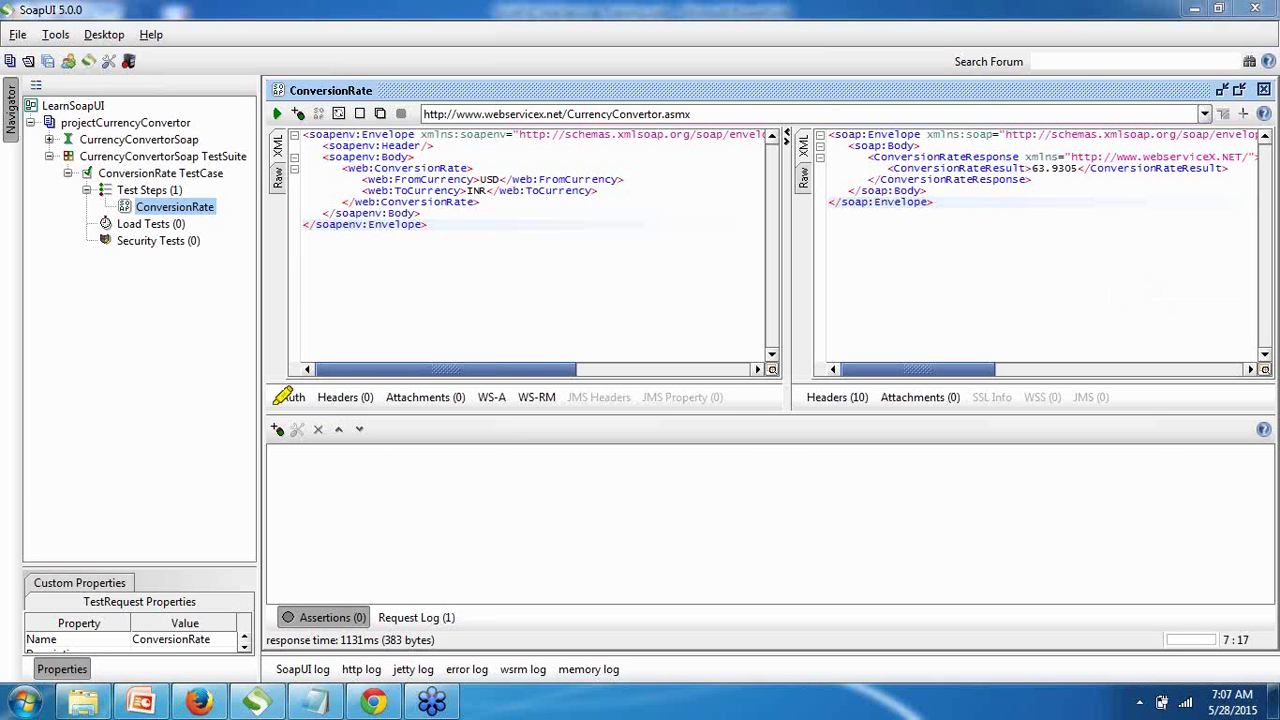
{"action": "left_click", "coordinate": [277, 430]}
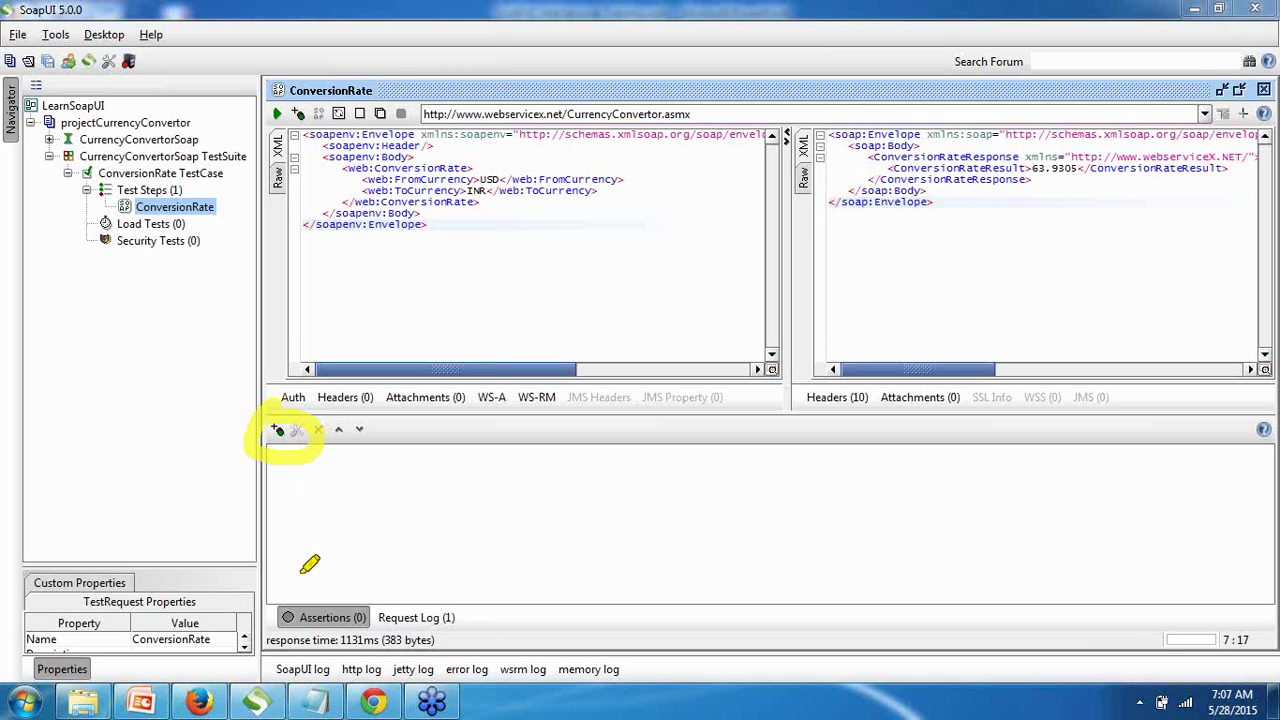
{"action": "left_click_drag", "start_coordinate": [277, 585], "coordinate": [272, 632]}
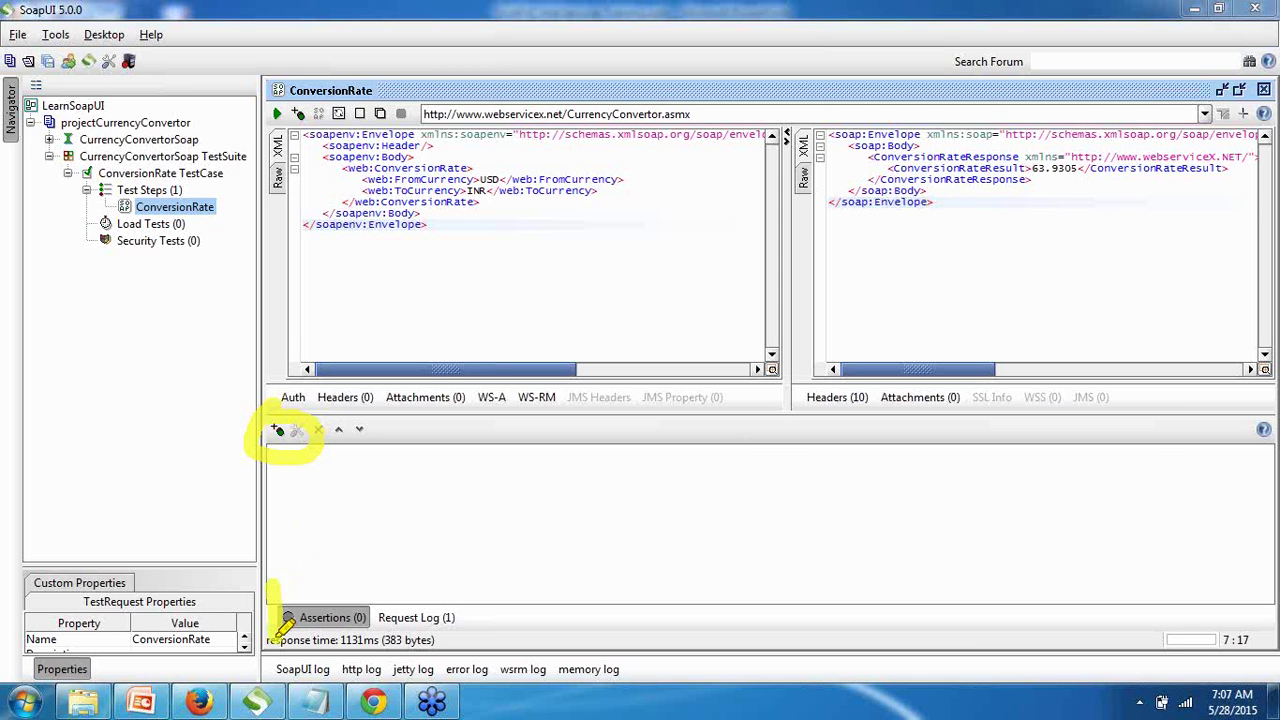
{"action": "mouse_move", "coordinate": [281, 585]}
{"action": "left_mouse_down"}
{"action": "mouse_move", "coordinate": [494, 600]}
{"action": "mouse_move", "coordinate": [351, 634]}
{"action": "mouse_move", "coordinate": [283, 628]}
{"action": "left_mouse_up"}
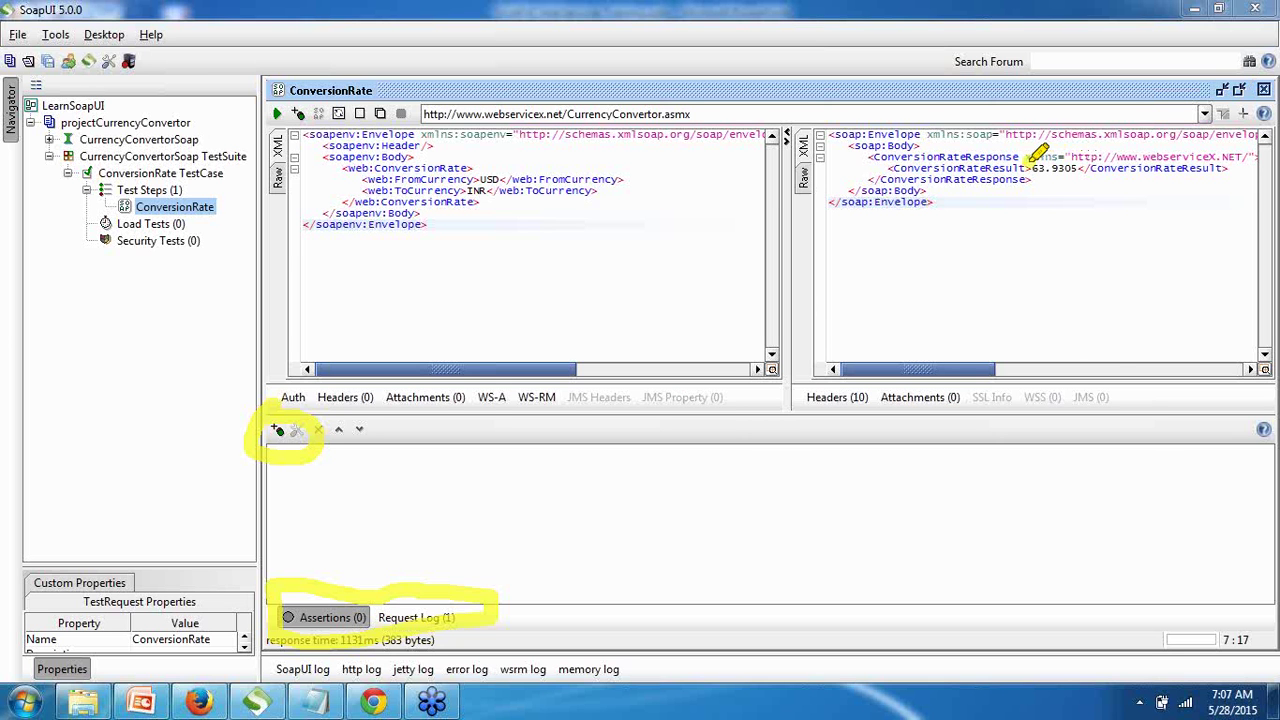
{"action": "mouse_move", "coordinate": [1032, 160]}
{"action": "left_mouse_down"}
{"action": "mouse_move", "coordinate": [1036, 198]}
{"action": "mouse_move", "coordinate": [1072, 150]}
{"action": "mouse_move", "coordinate": [1086, 162]}
{"action": "mouse_move", "coordinate": [1080, 184]}
{"action": "mouse_move", "coordinate": [1045, 192]}
{"action": "left_mouse_up"}
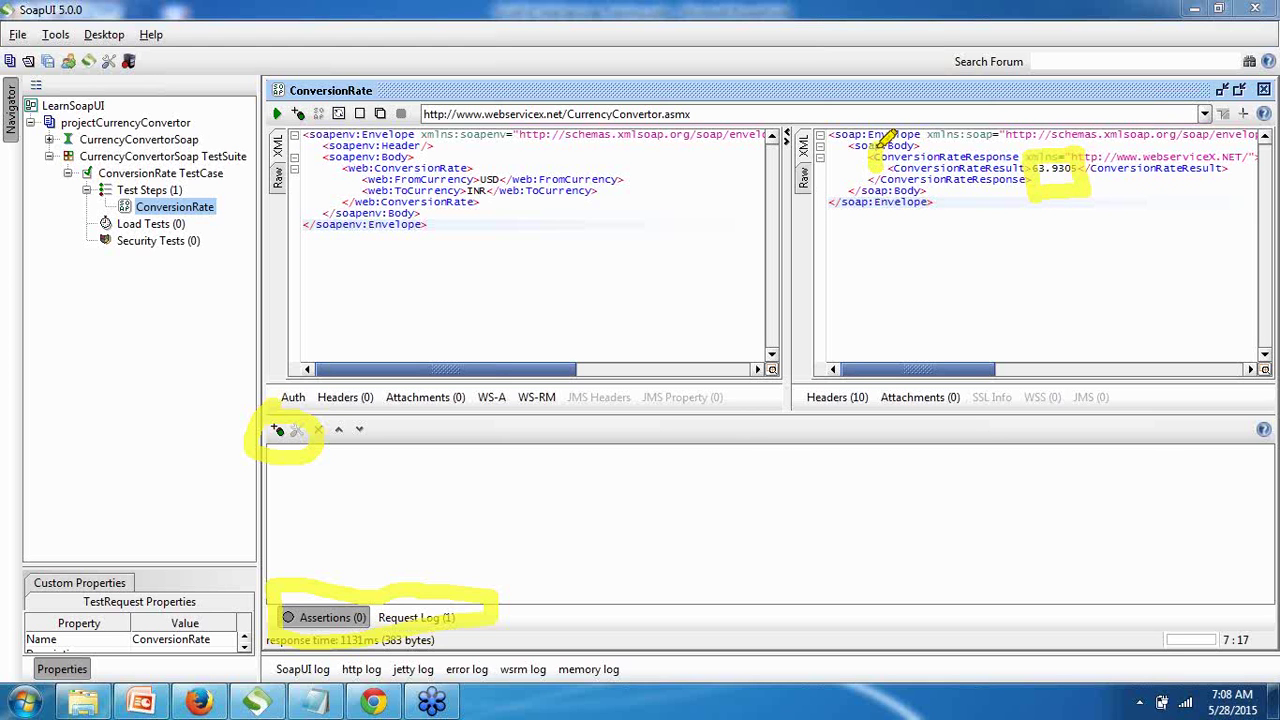
{"action": "mouse_move", "coordinate": [877, 134]}
{"action": "left_mouse_down"}
{"action": "mouse_move", "coordinate": [1077, 120]}
{"action": "mouse_move", "coordinate": [963, 170]}
{"action": "left_mouse_up"}
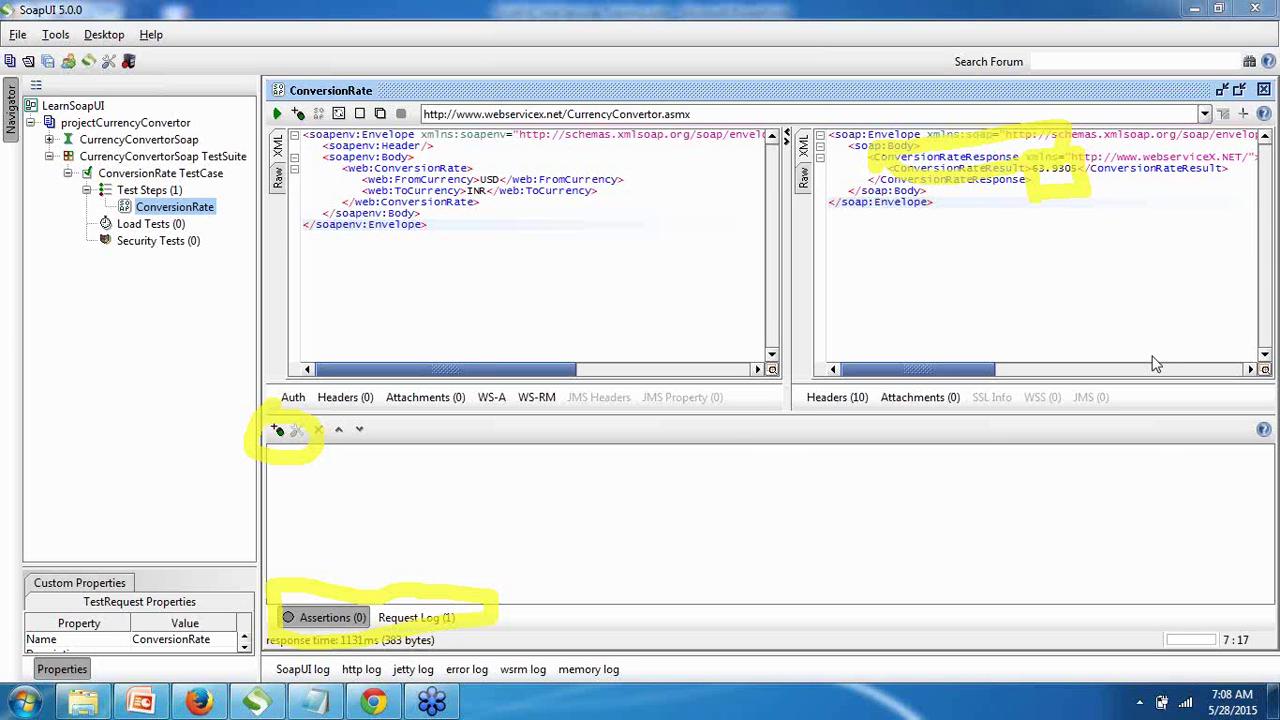
{"action": "key", "text": "e"}
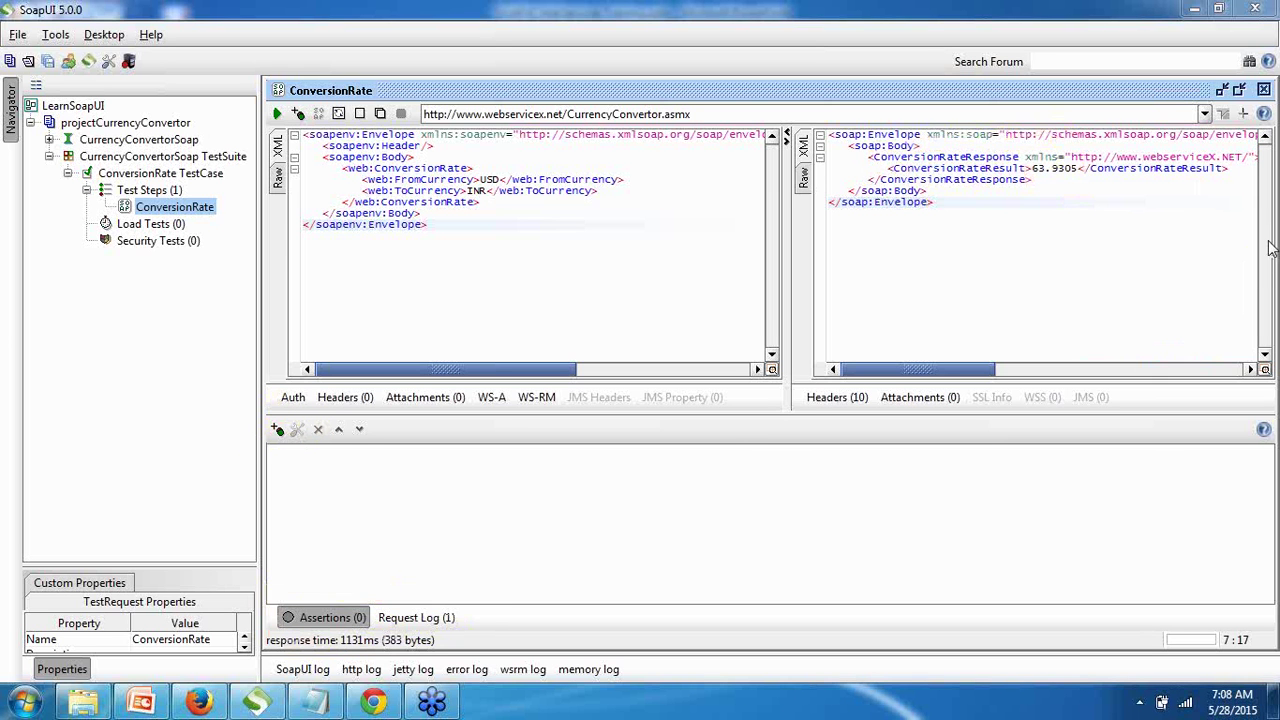
{"action": "key", "text": "Escape"}
Step: Start adding an assertion to the request and examine the types offered under Property Content, Compliance, Script, SLA, JMS and Security
{"action": "left_click", "coordinate": [279, 432]}
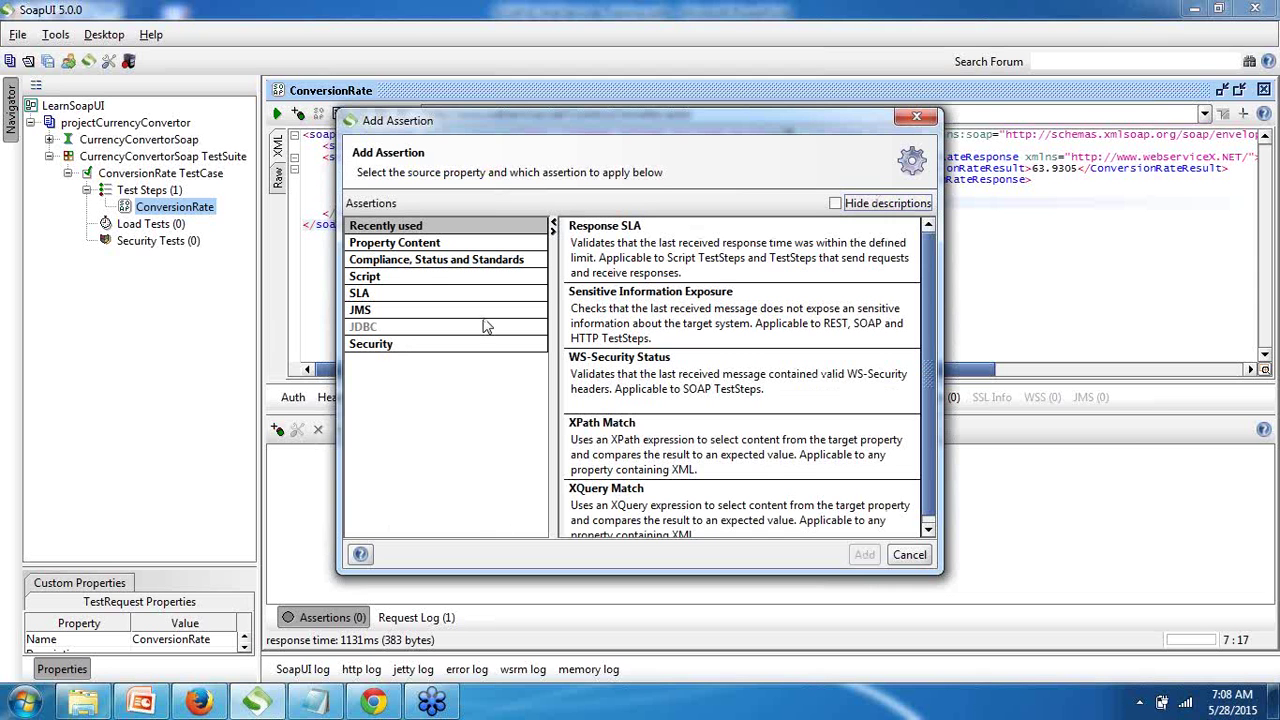
{"action": "left_click", "coordinate": [424, 246]}
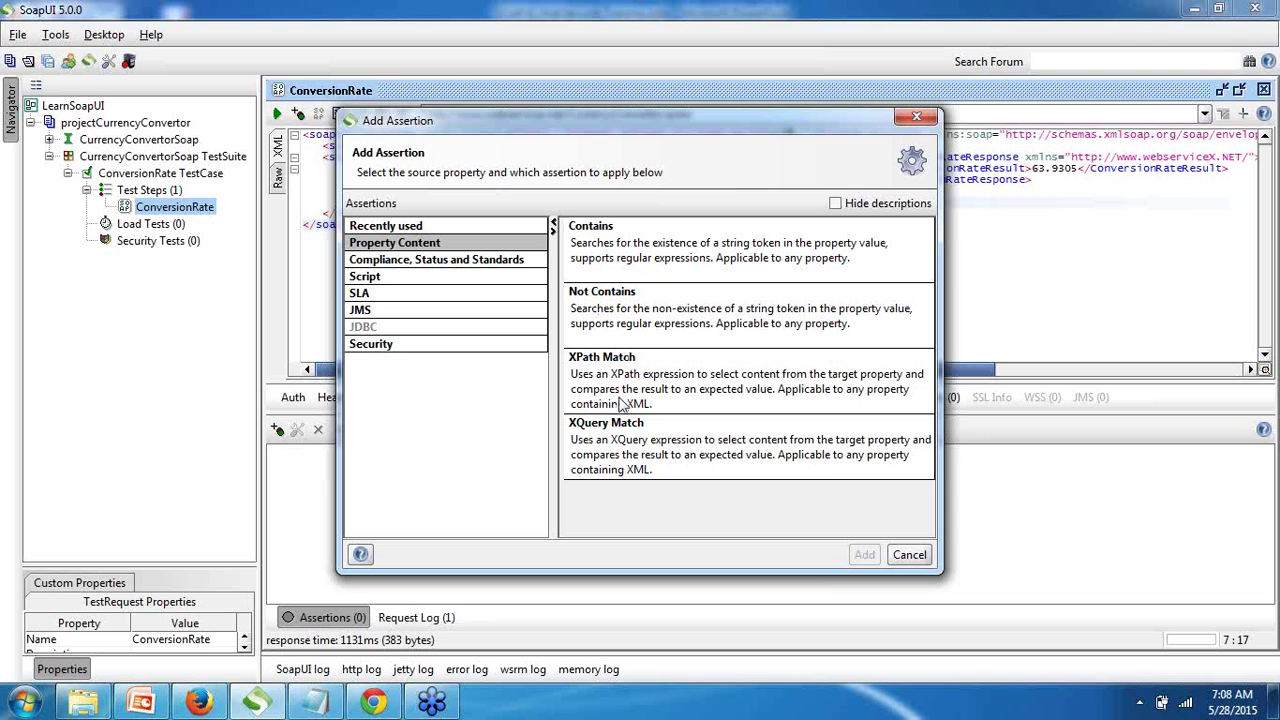
{"action": "left_click", "coordinate": [455, 266]}
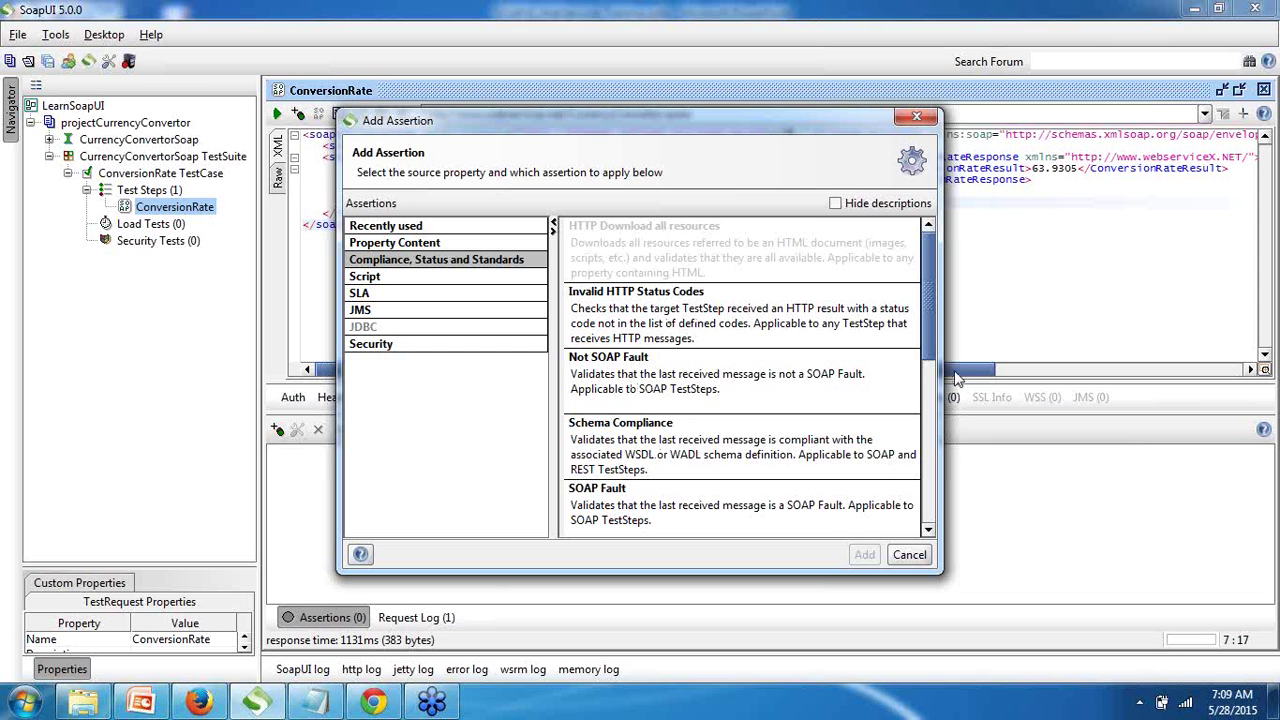
{"action": "mouse_move", "coordinate": [928, 335]}
{"action": "left_mouse_down"}
{"action": "mouse_move", "coordinate": [936, 488]}
{"action": "mouse_move", "coordinate": [935, 314]}
{"action": "left_mouse_up"}
{"action": "left_click", "coordinate": [443, 279]}
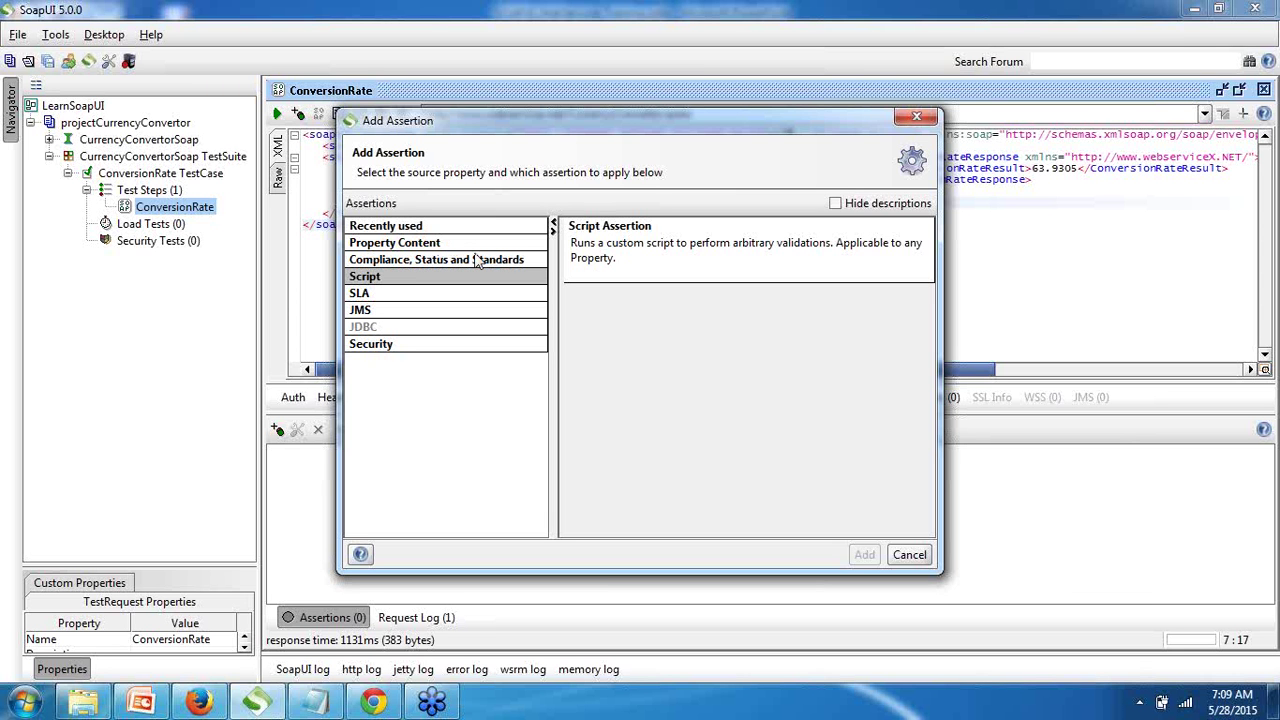
{"action": "left_click", "coordinate": [373, 297]}
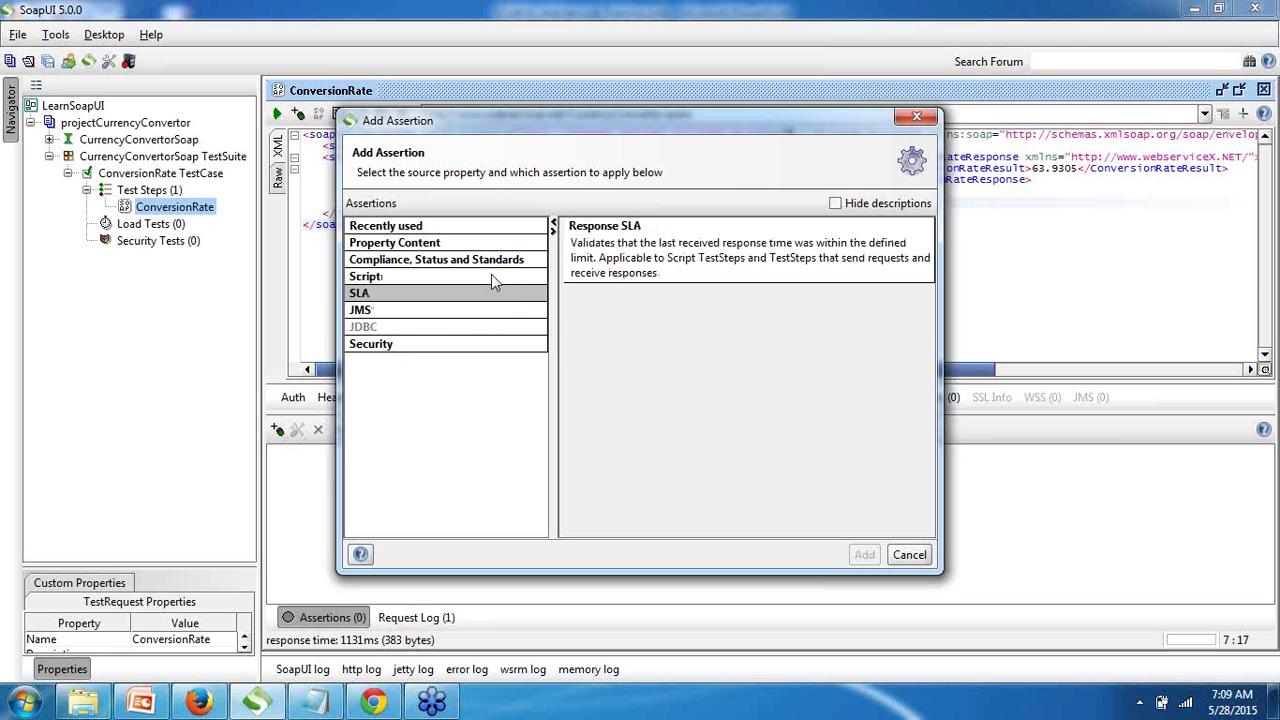
{"action": "left_click", "coordinate": [404, 312]}
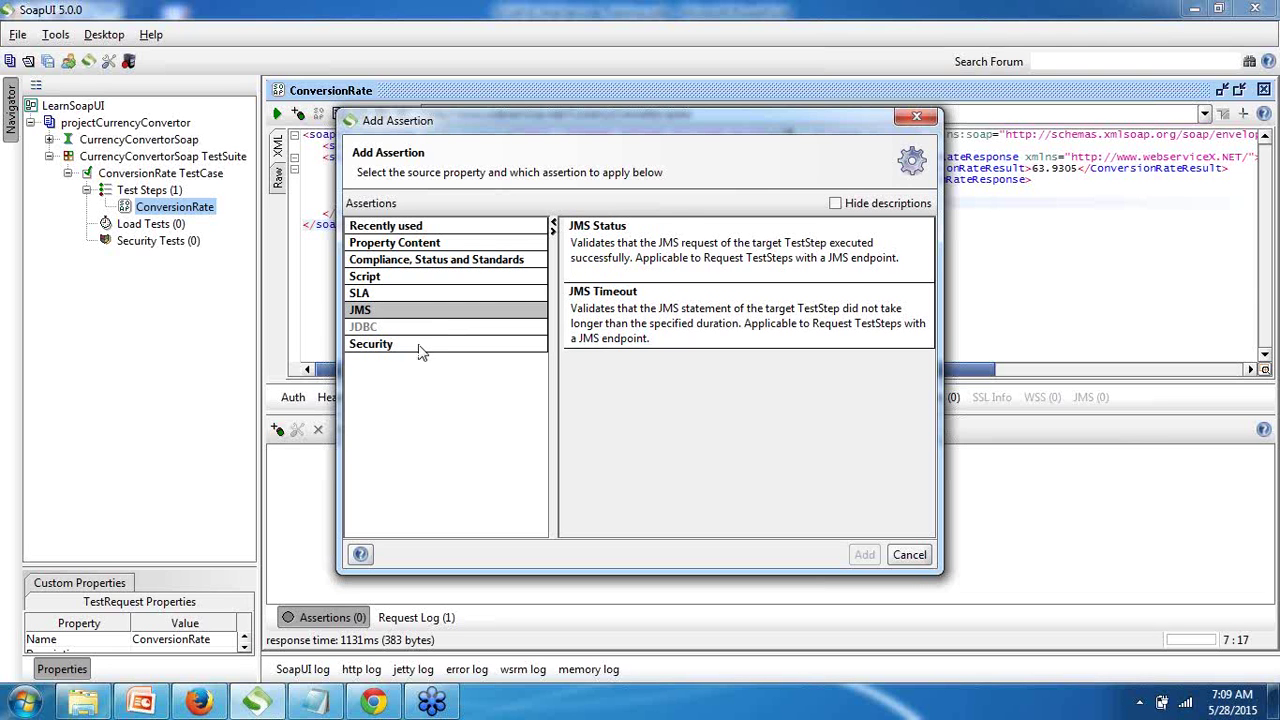
{"action": "left_click", "coordinate": [420, 347]}
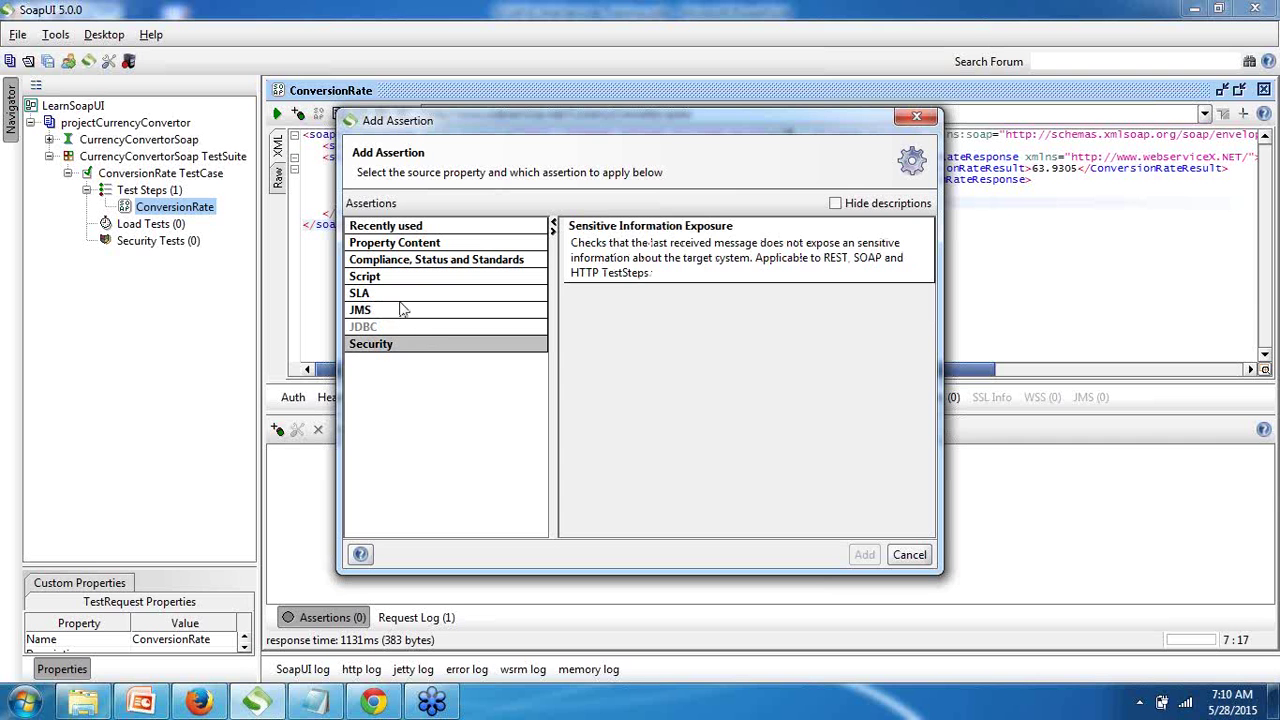
{"action": "left_click", "coordinate": [400, 302]}
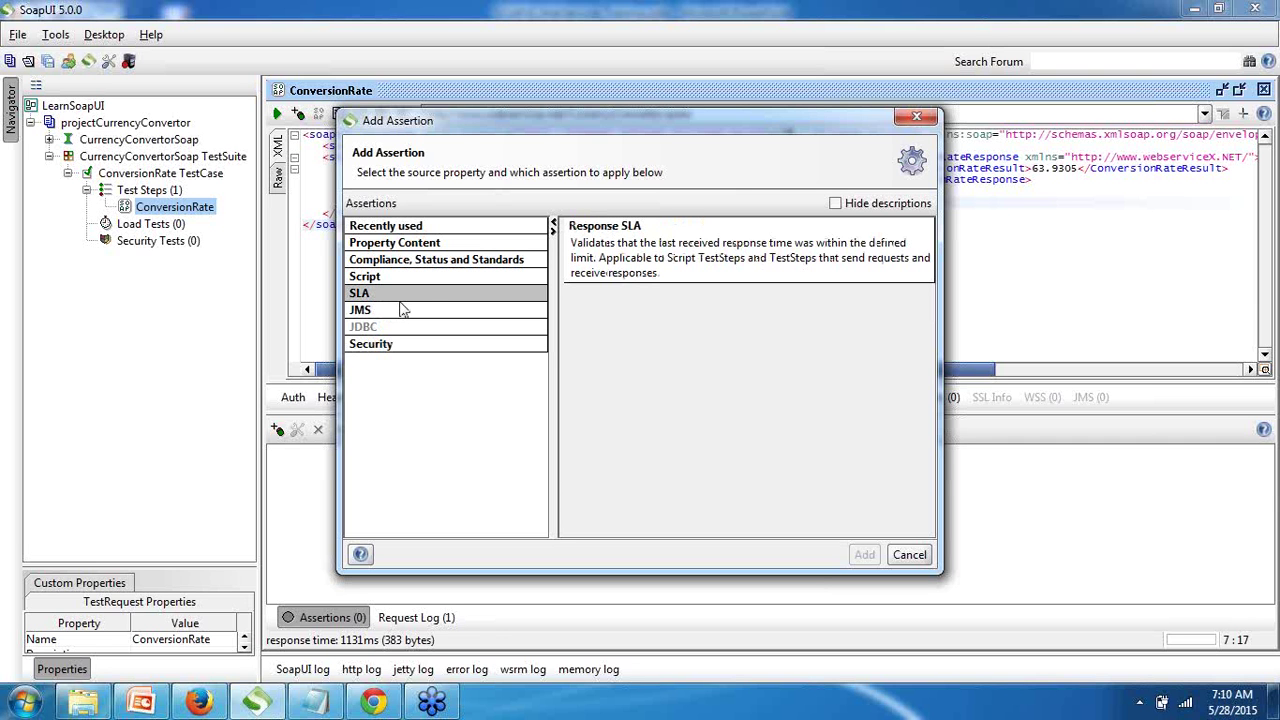
Step: Add a Contains assertion from the Property Content category with 63.9305 as the content to check for
{"action": "left_click", "coordinate": [436, 245]}
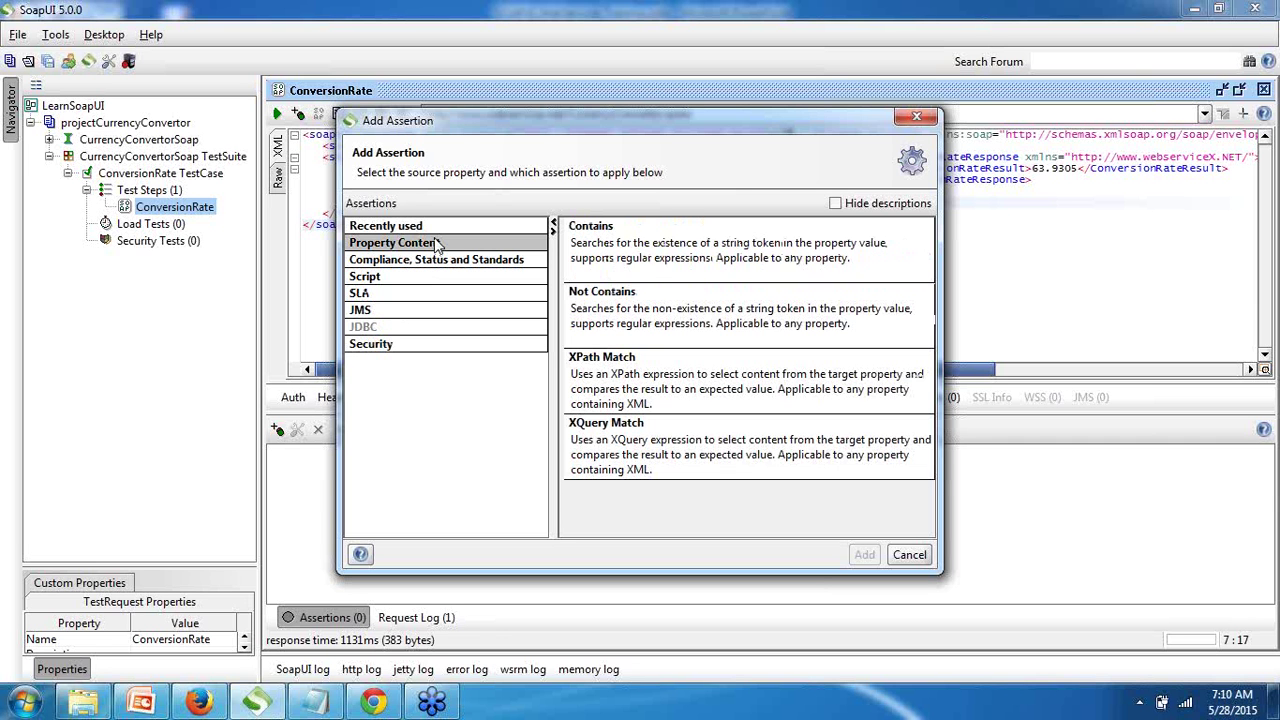
{"action": "left_click", "coordinate": [619, 247]}
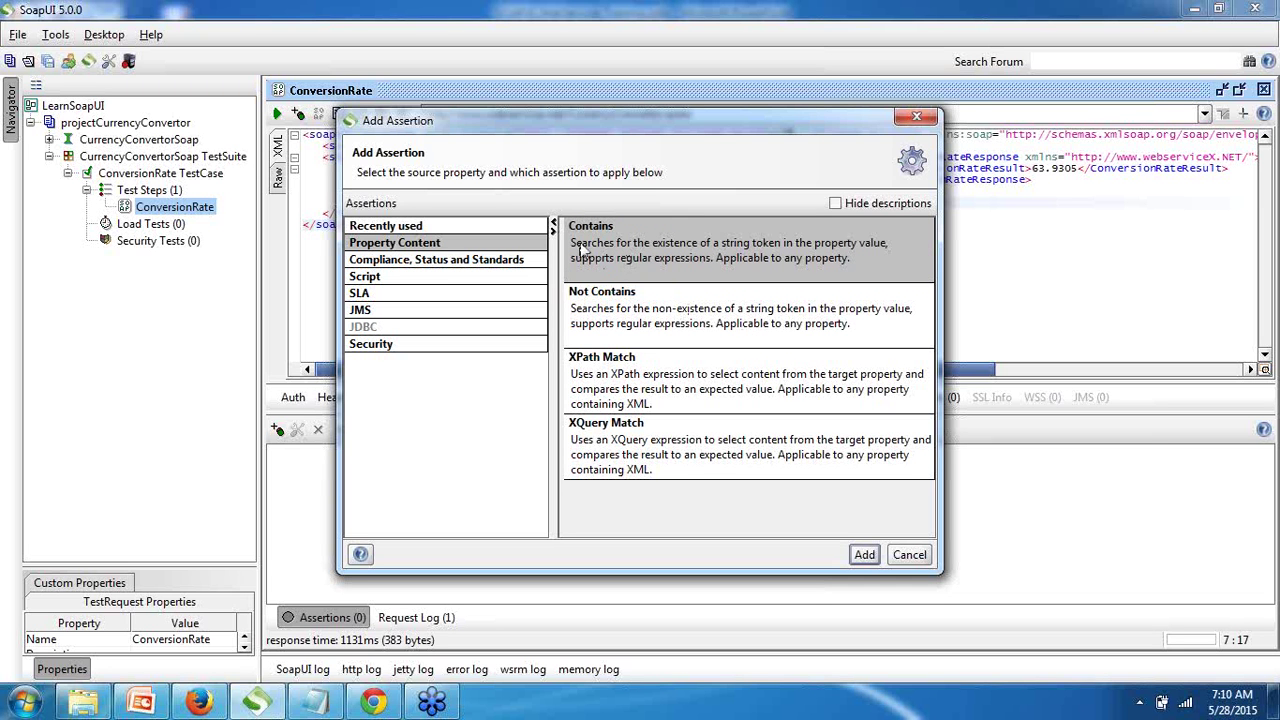
{"action": "left_click", "coordinate": [862, 555]}
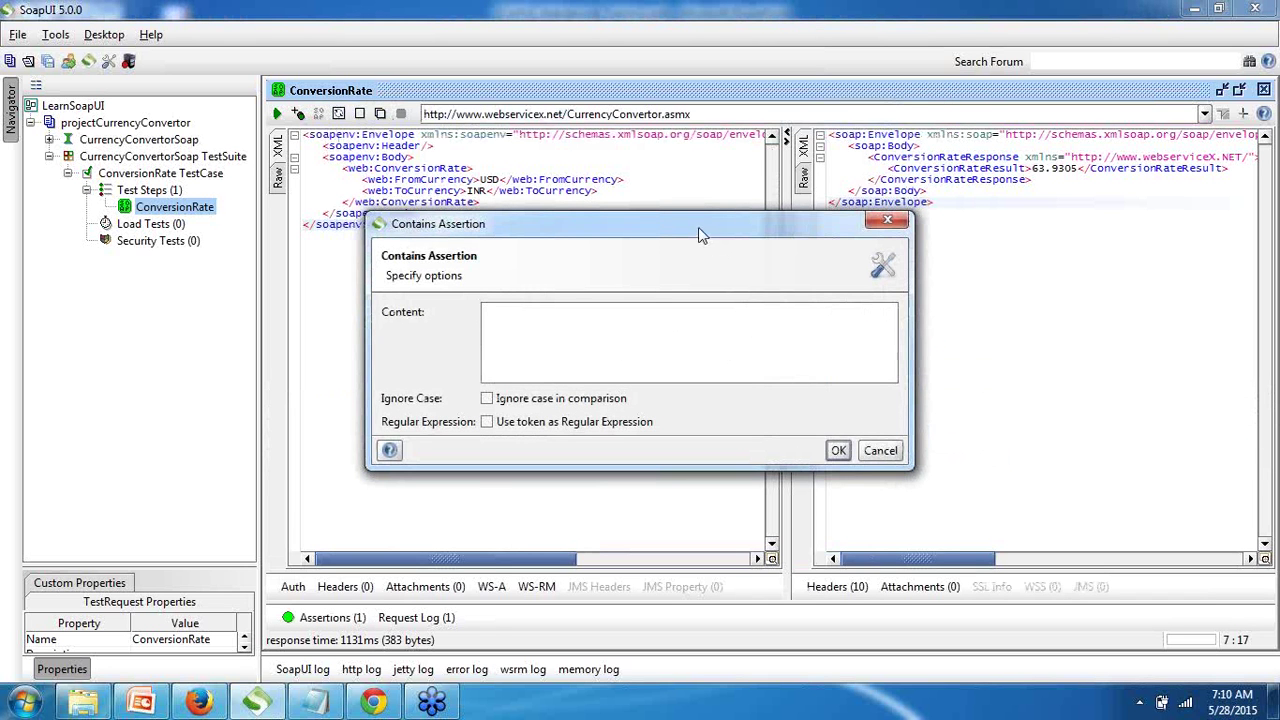
{"action": "left_click_drag", "start_coordinate": [699, 228], "coordinate": [659, 261]}
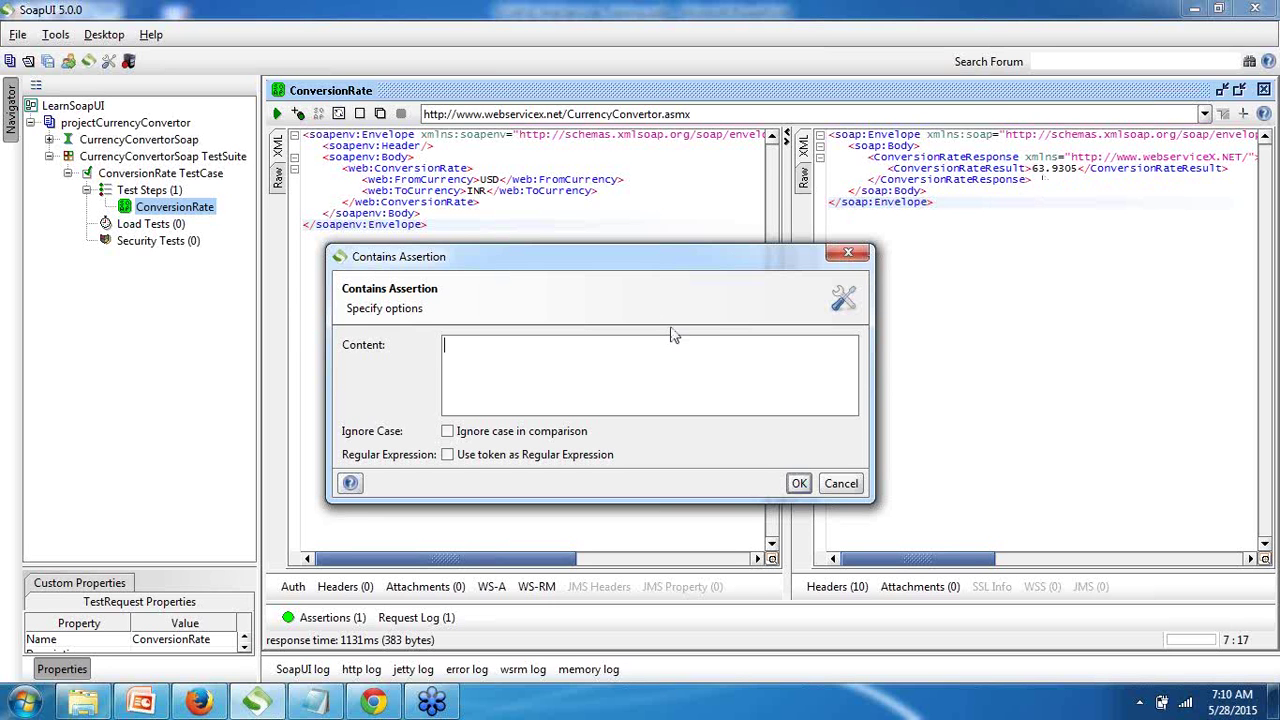
{"action": "type", "text": "63.9305"}
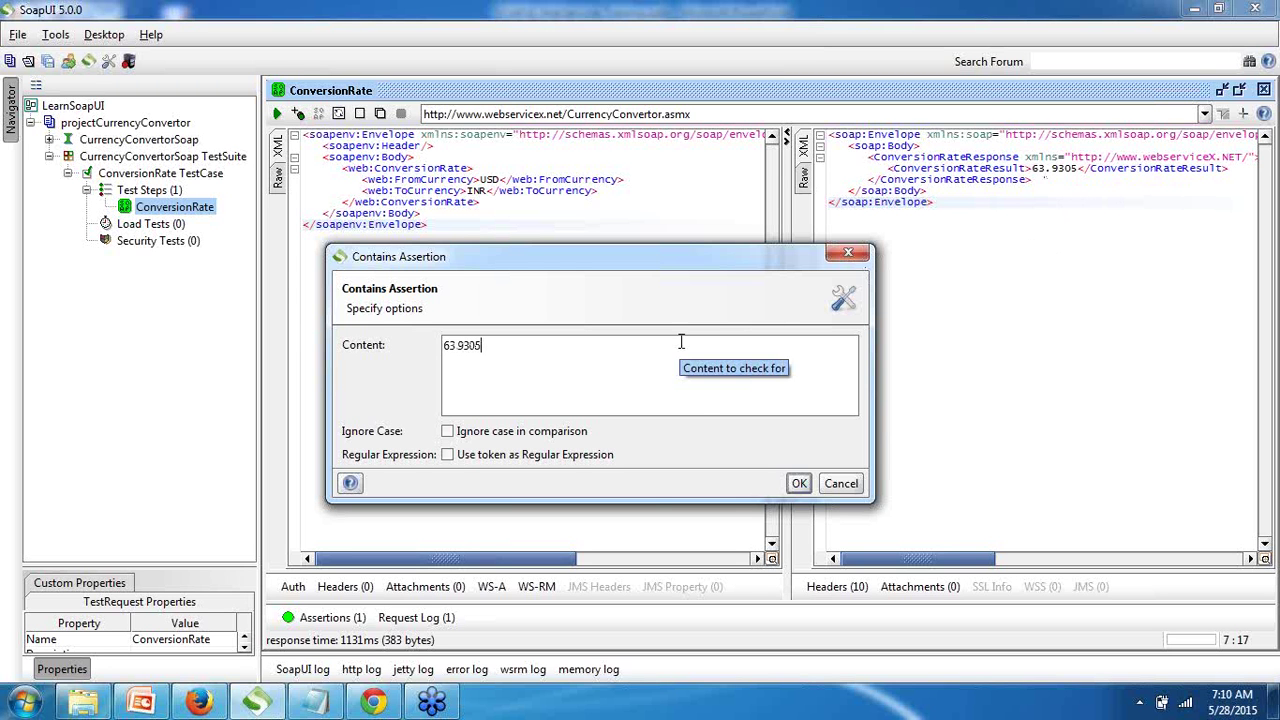
{"action": "left_click", "coordinate": [799, 484]}
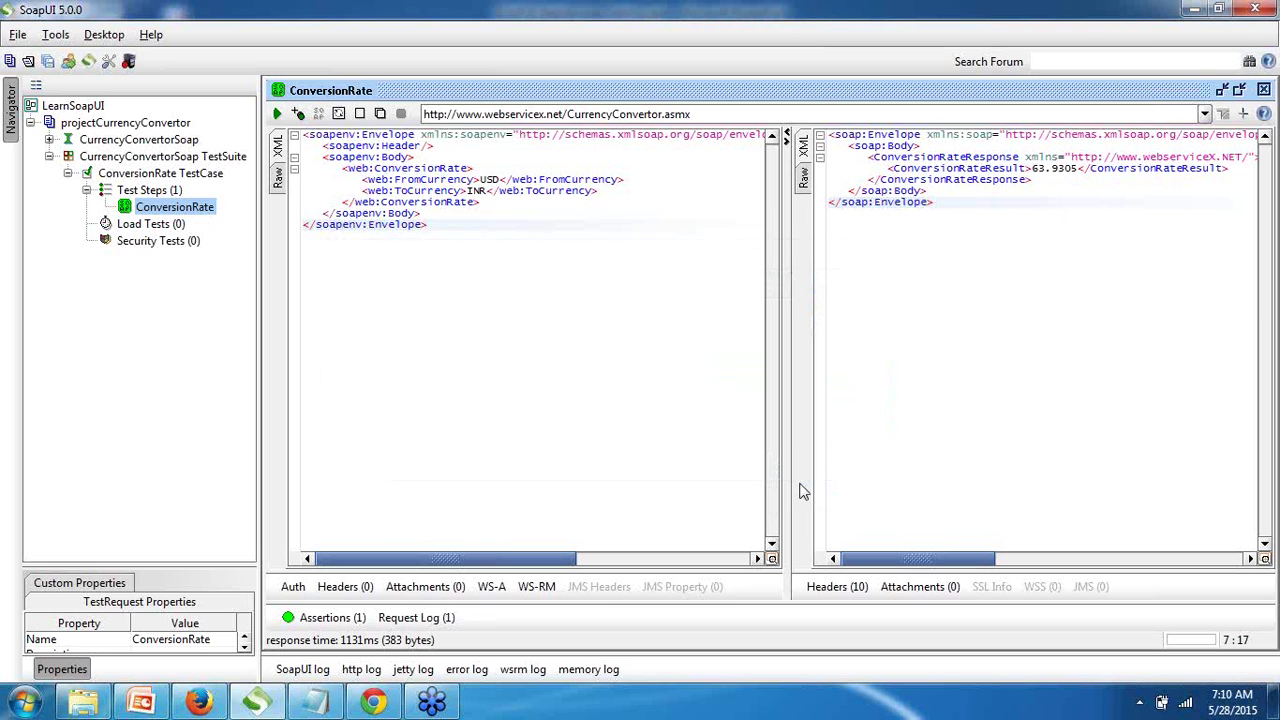
Step: Review the configured content of the Contains assertion and resubmit the ConversionRate request
{"action": "left_click", "coordinate": [318, 617]}
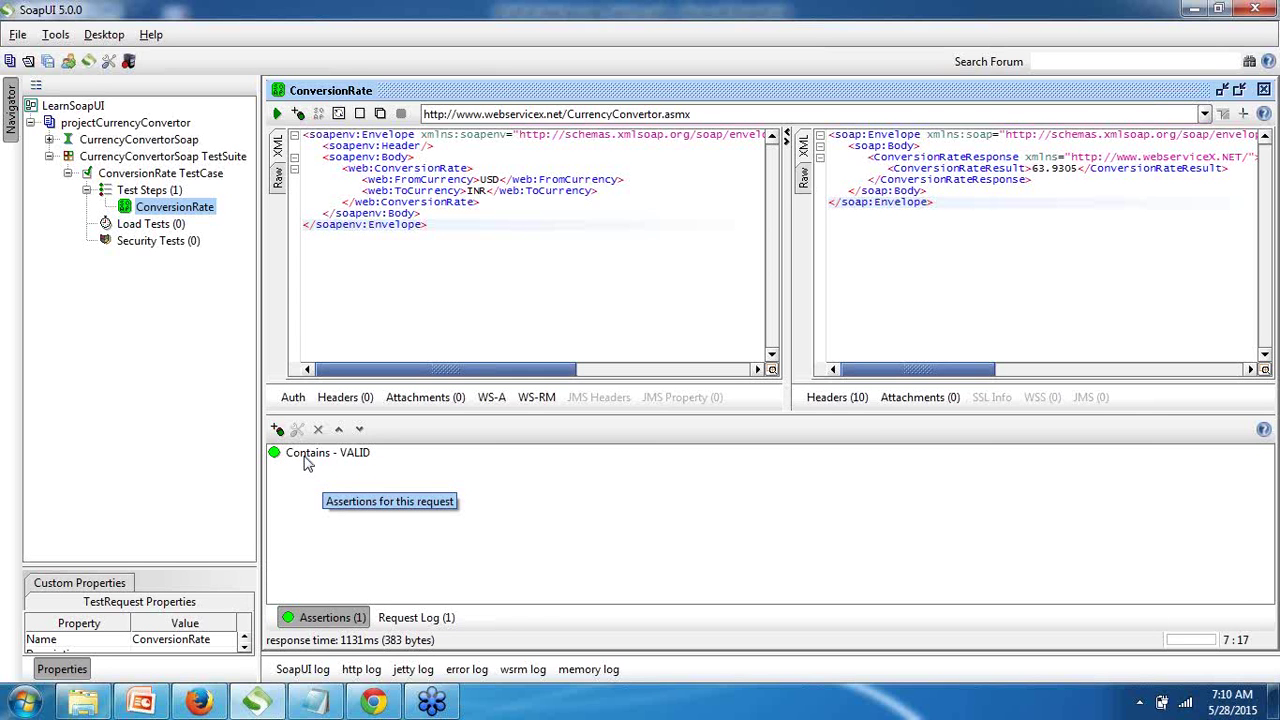
{"action": "double_click", "coordinate": [307, 455]}
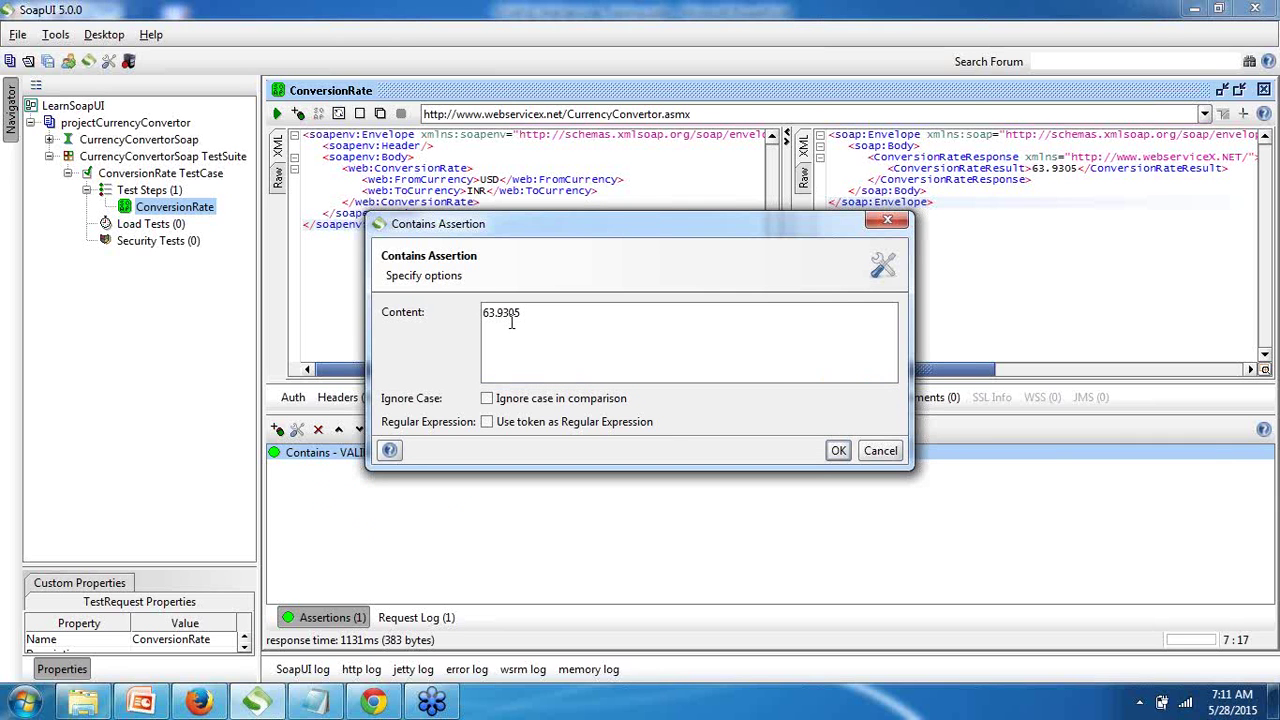
{"action": "left_click_drag", "start_coordinate": [484, 314], "coordinate": [533, 314]}
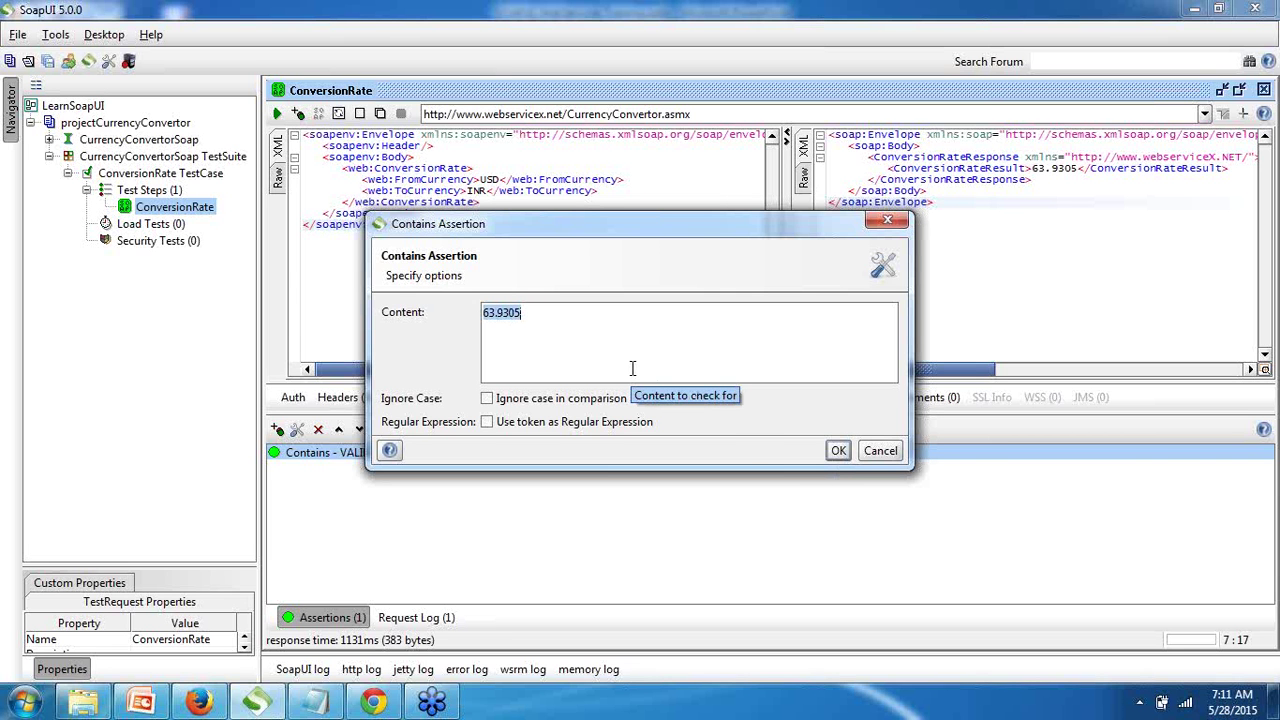
{"action": "left_click", "coordinate": [838, 451]}
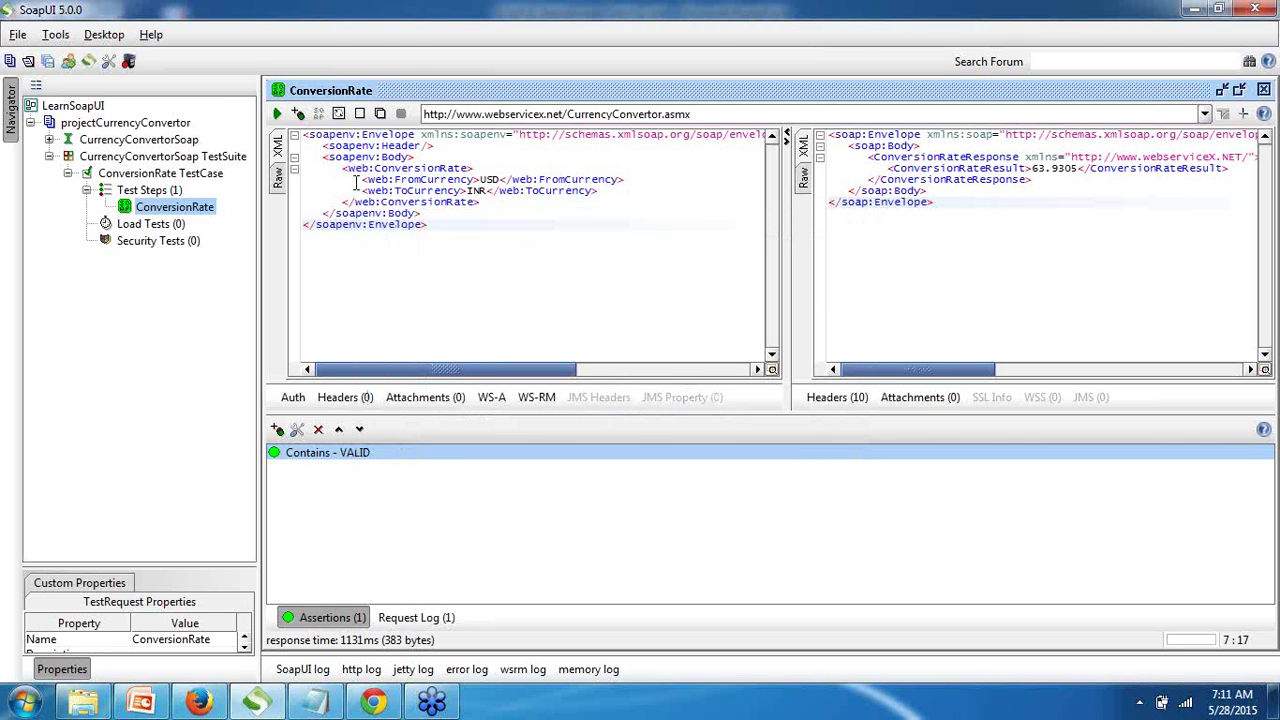
{"action": "left_click", "coordinate": [277, 113]}
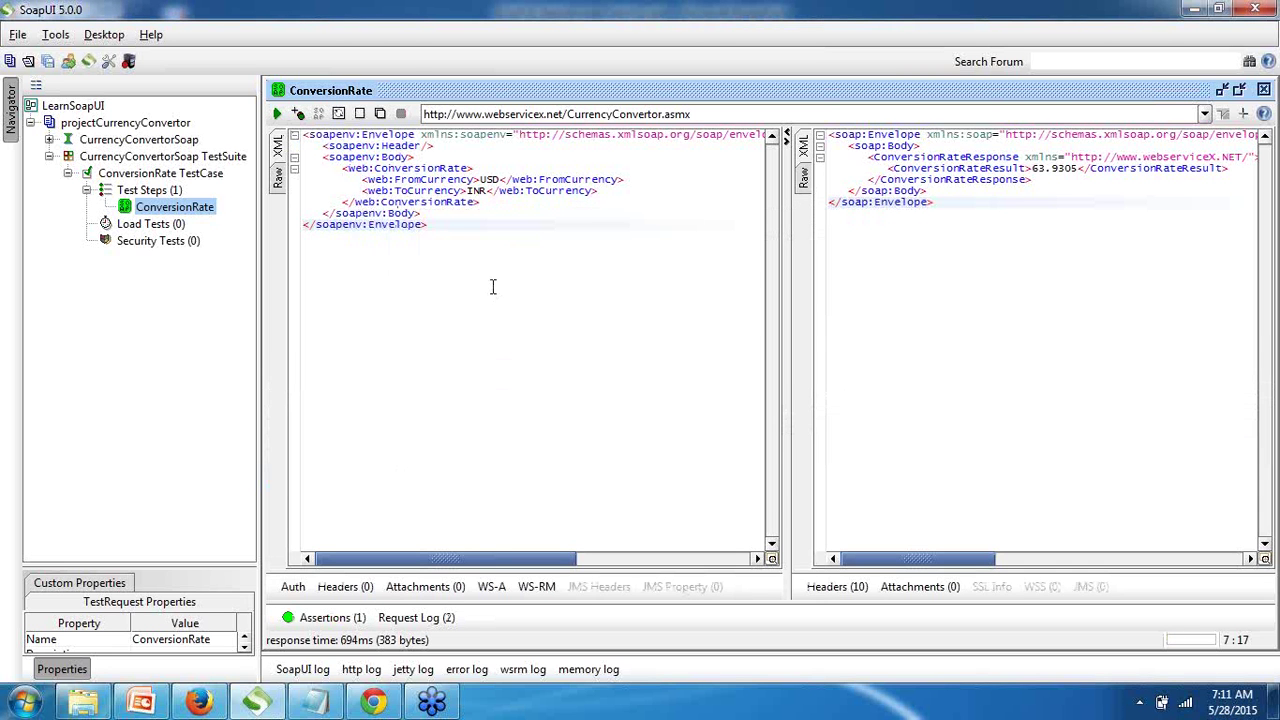
Step: Change the conversion rate in the response to 64.9305 and re-evaluate the Contains assertion against the edited response
{"action": "left_click", "coordinate": [322, 617]}
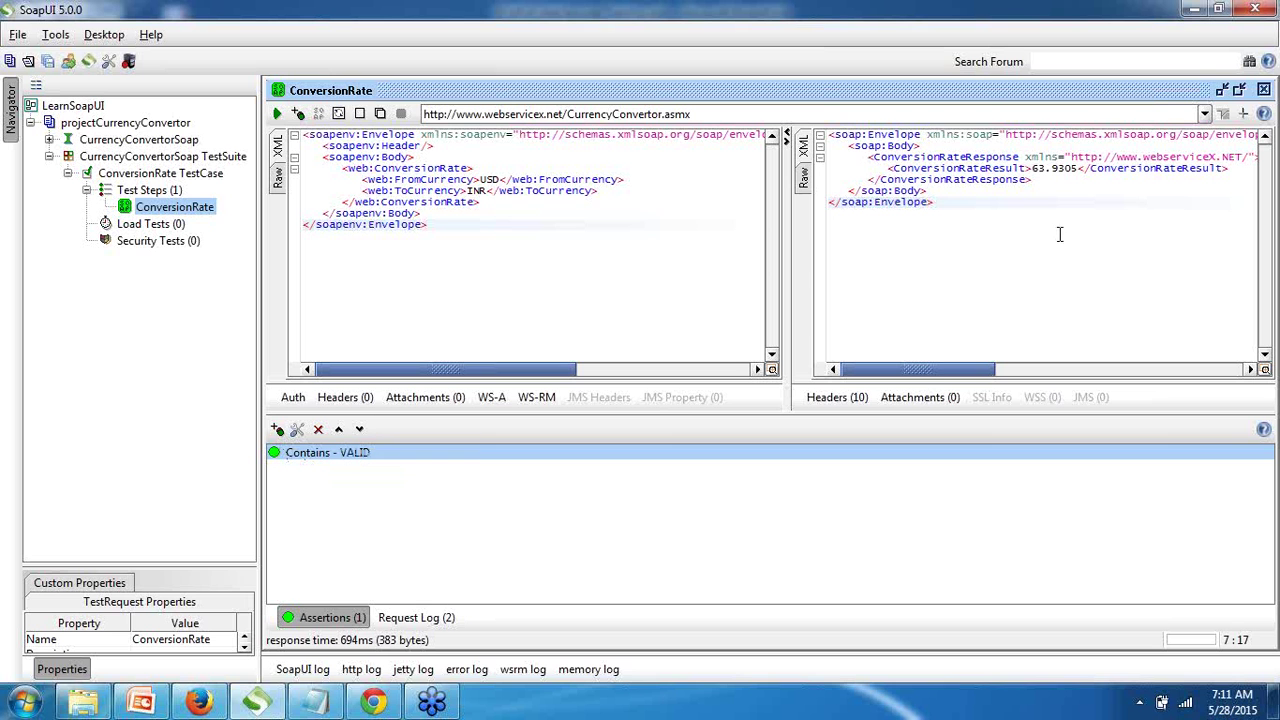
{"action": "left_click", "coordinate": [1047, 168]}
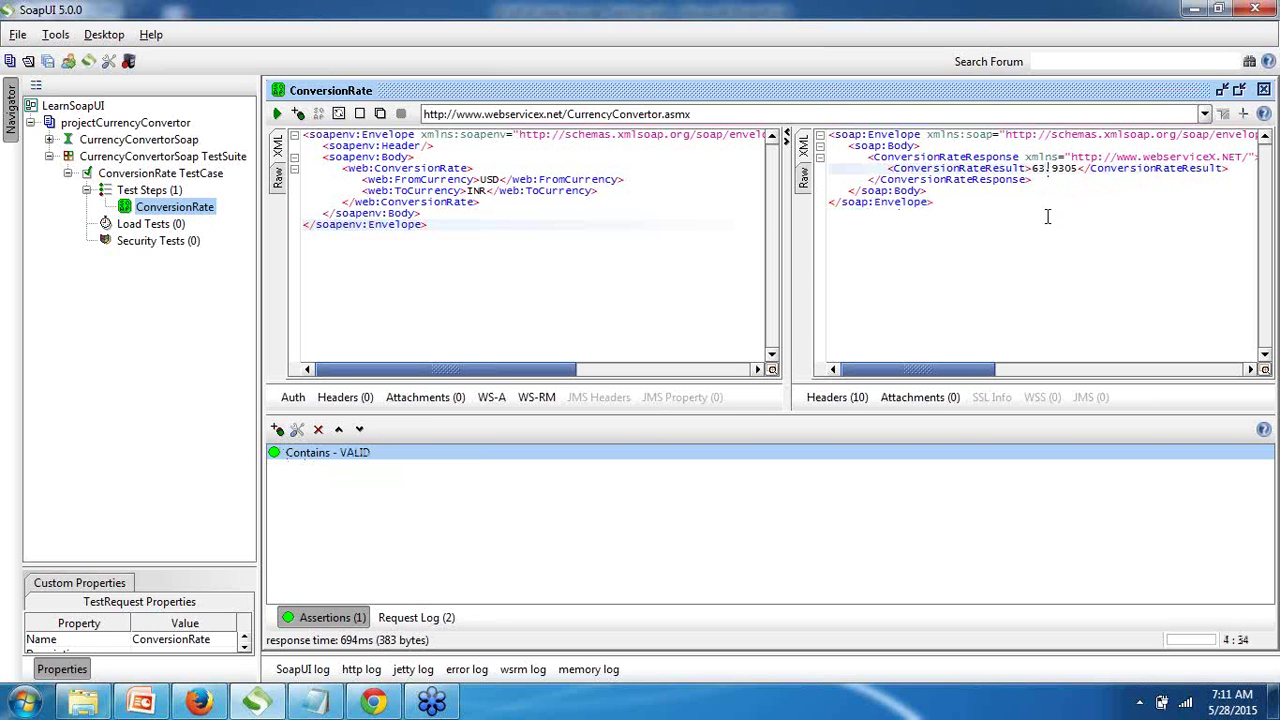
{"action": "key", "text": "BackSpace"}
{"action": "type", "text": "4"}
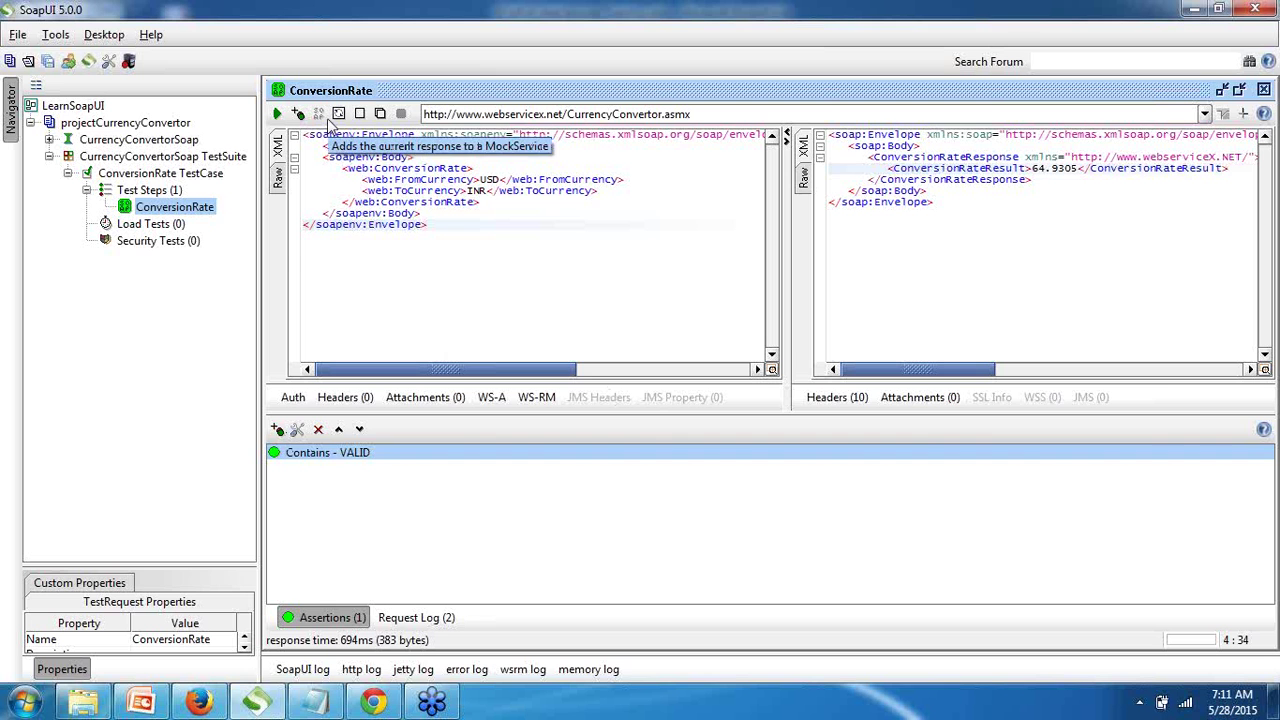
{"action": "double_click", "coordinate": [296, 458]}
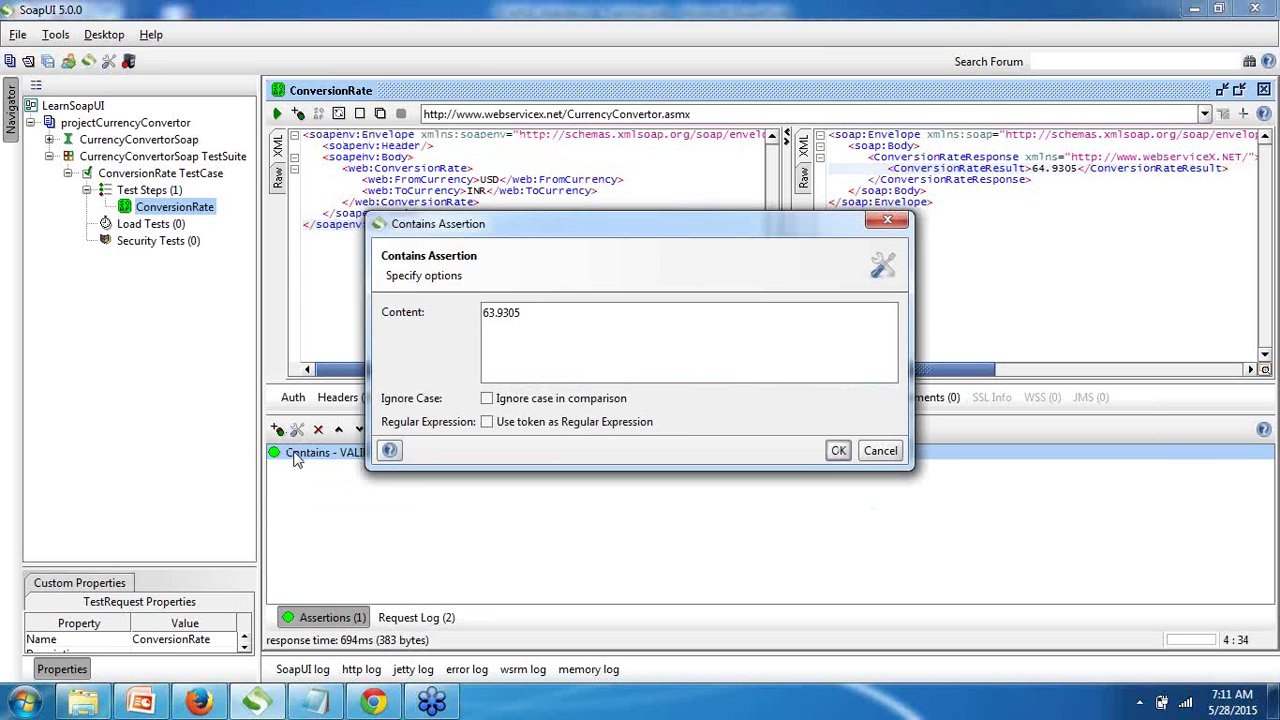
{"action": "left_click", "coordinate": [838, 451]}
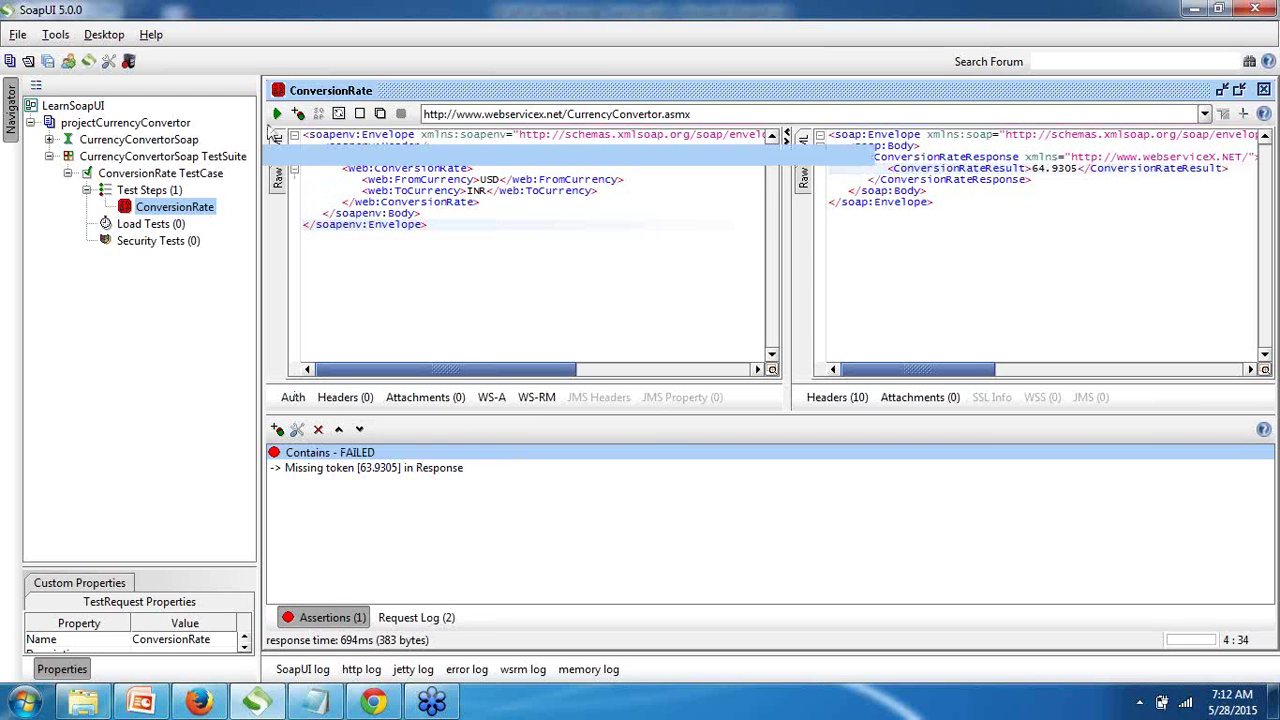
Step: Resubmit the ConversionRate request, check its assertion list and review the configured content of the Contains assertion
{"action": "left_click", "coordinate": [277, 113]}
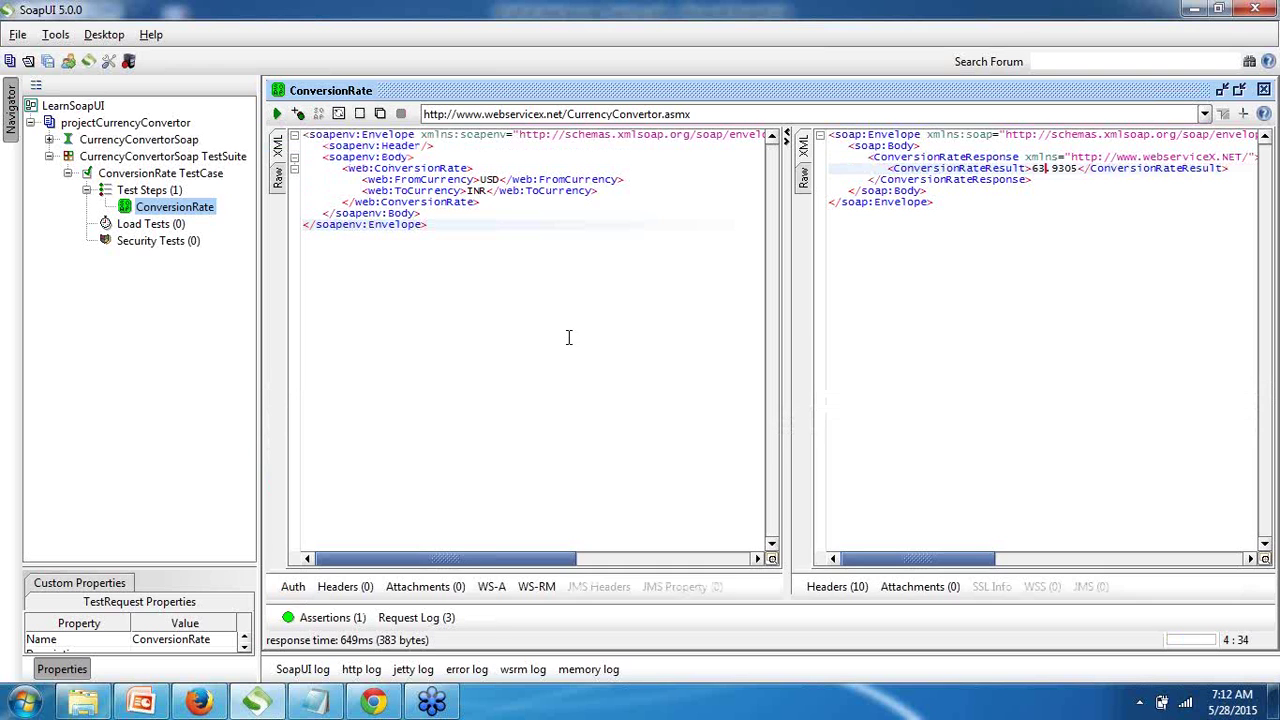
{"action": "left_click", "coordinate": [333, 618]}
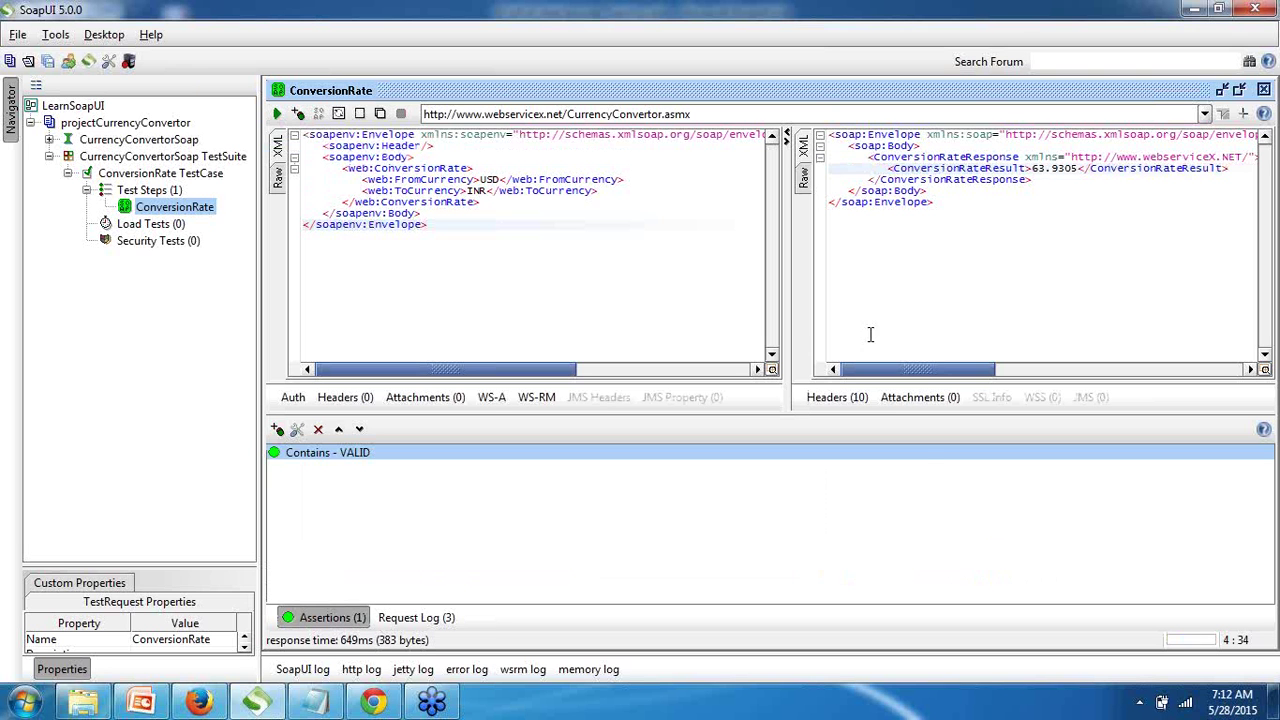
{"action": "double_click", "coordinate": [313, 455]}
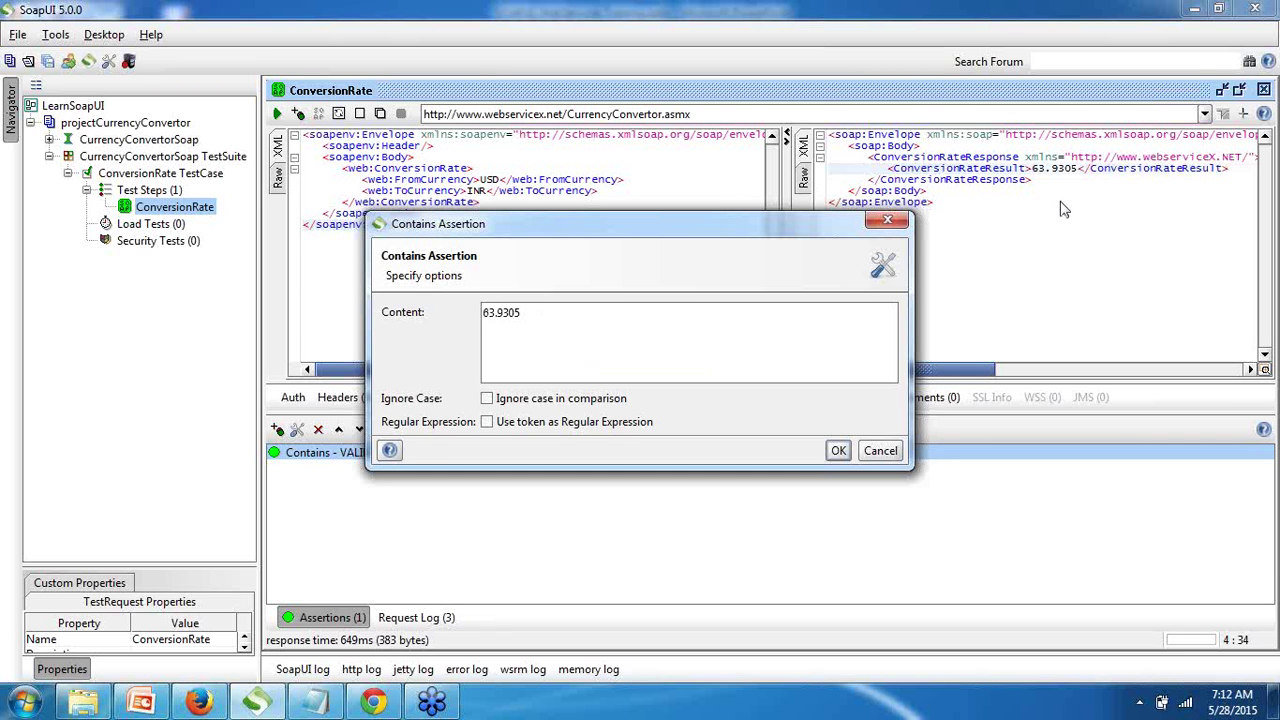
{"action": "left_click", "coordinate": [836, 450]}
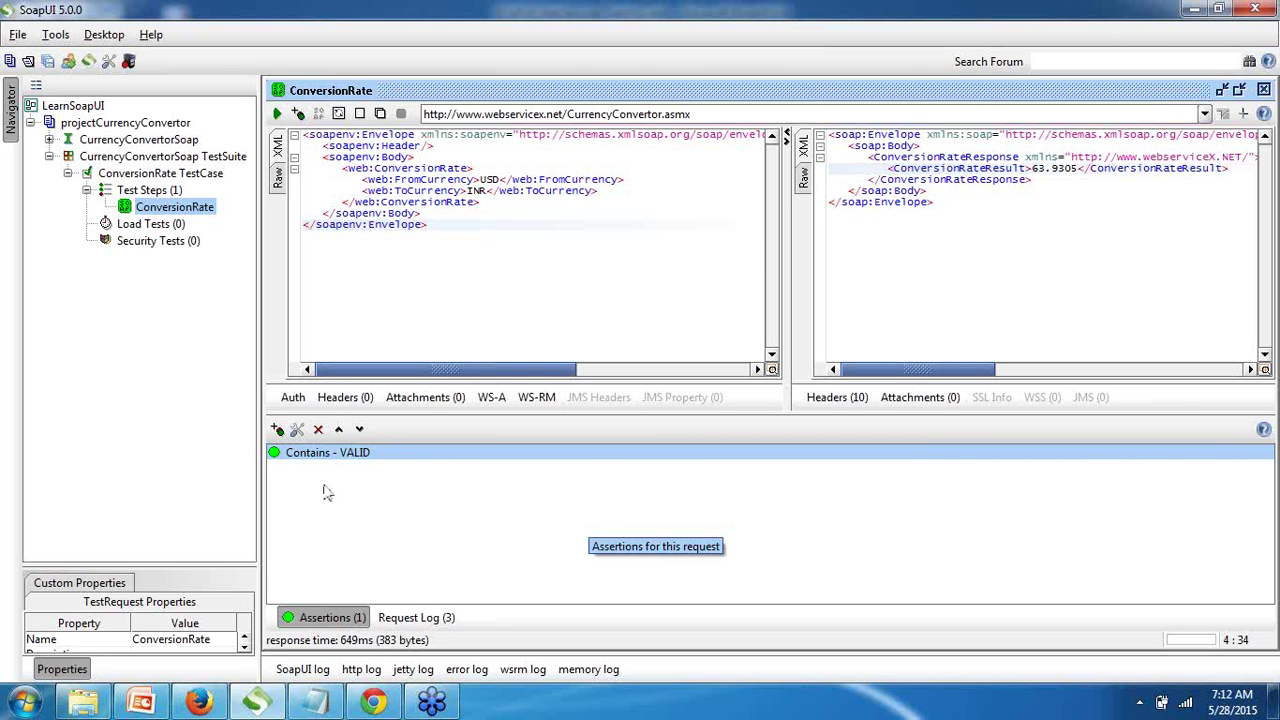
Step: Add a second Contains assertion named Contains 1 with ConversionRateResult as the content to check for
{"action": "left_click", "coordinate": [278, 430]}
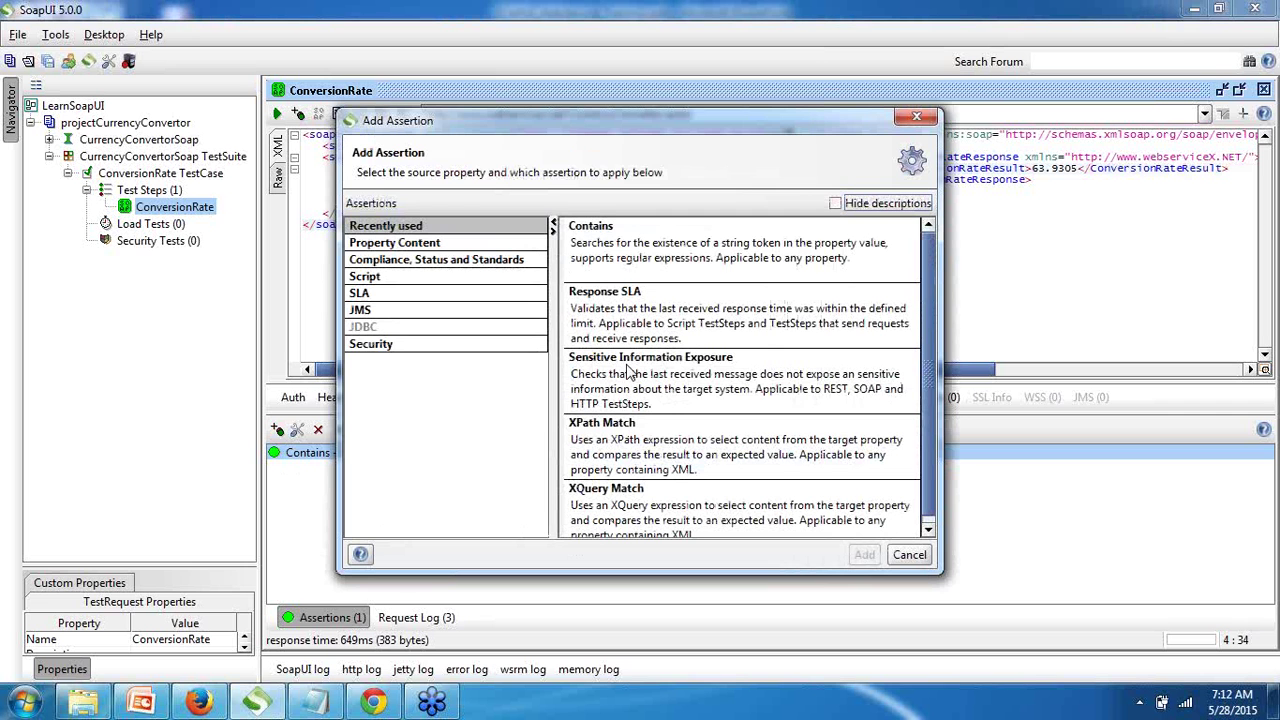
{"action": "double_click", "coordinate": [590, 248]}
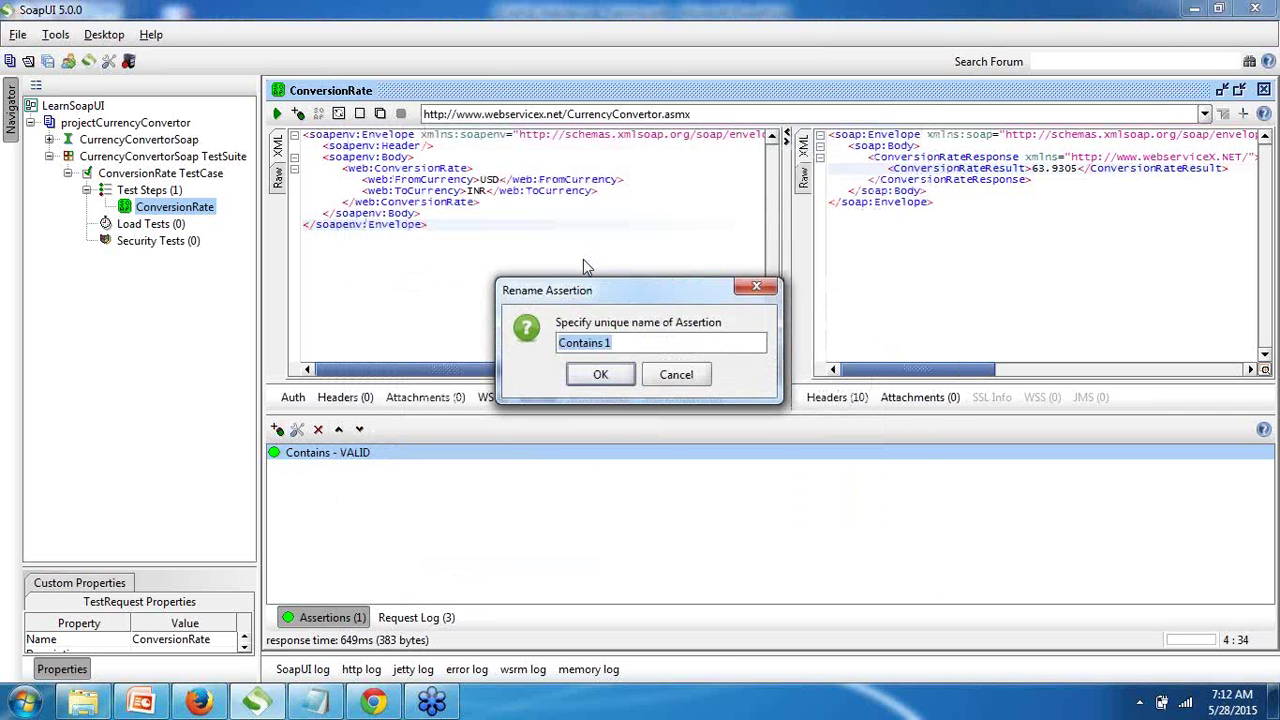
{"action": "left_click", "coordinate": [600, 374]}
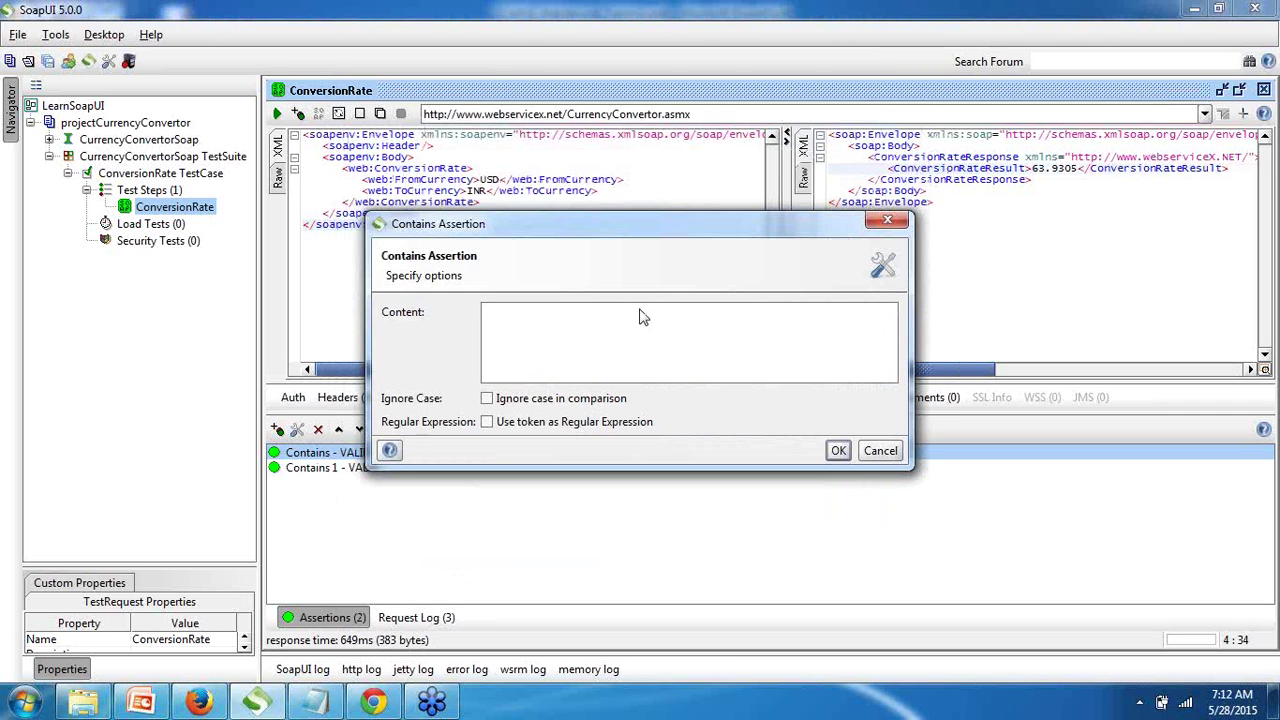
{"action": "left_click_drag", "start_coordinate": [637, 232], "coordinate": [585, 263]}
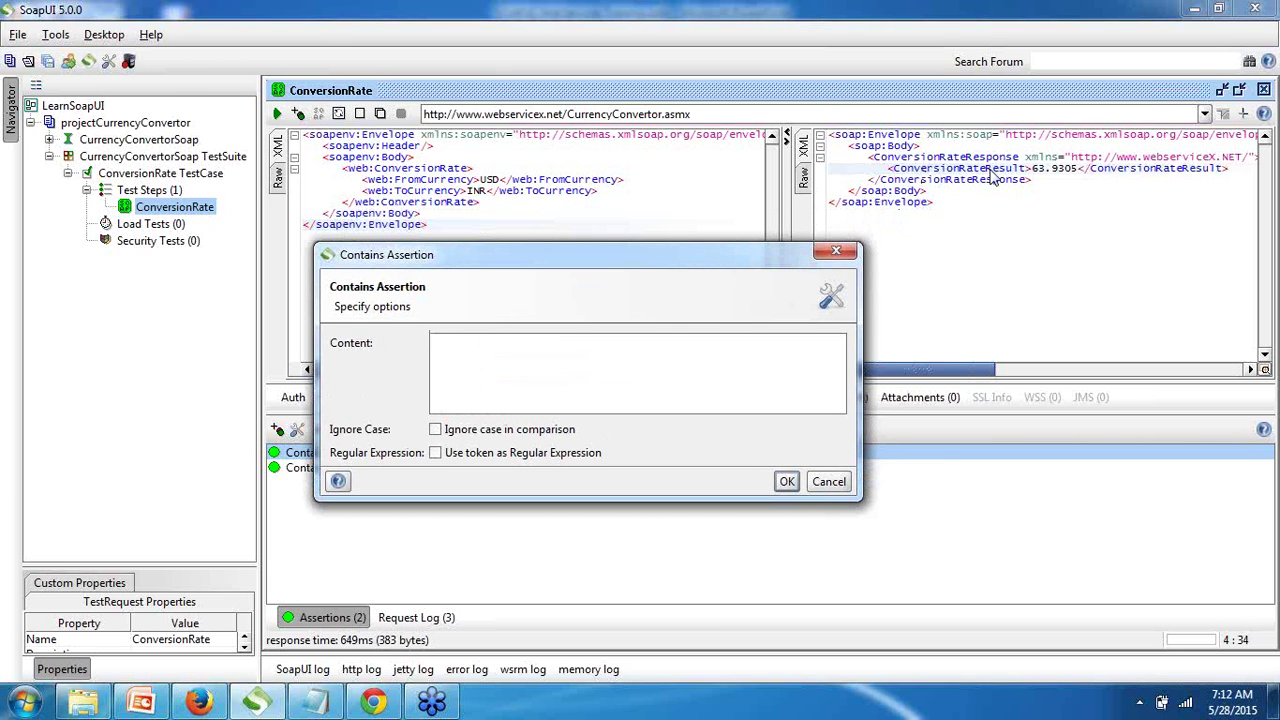
{"action": "type", "text": "C"}
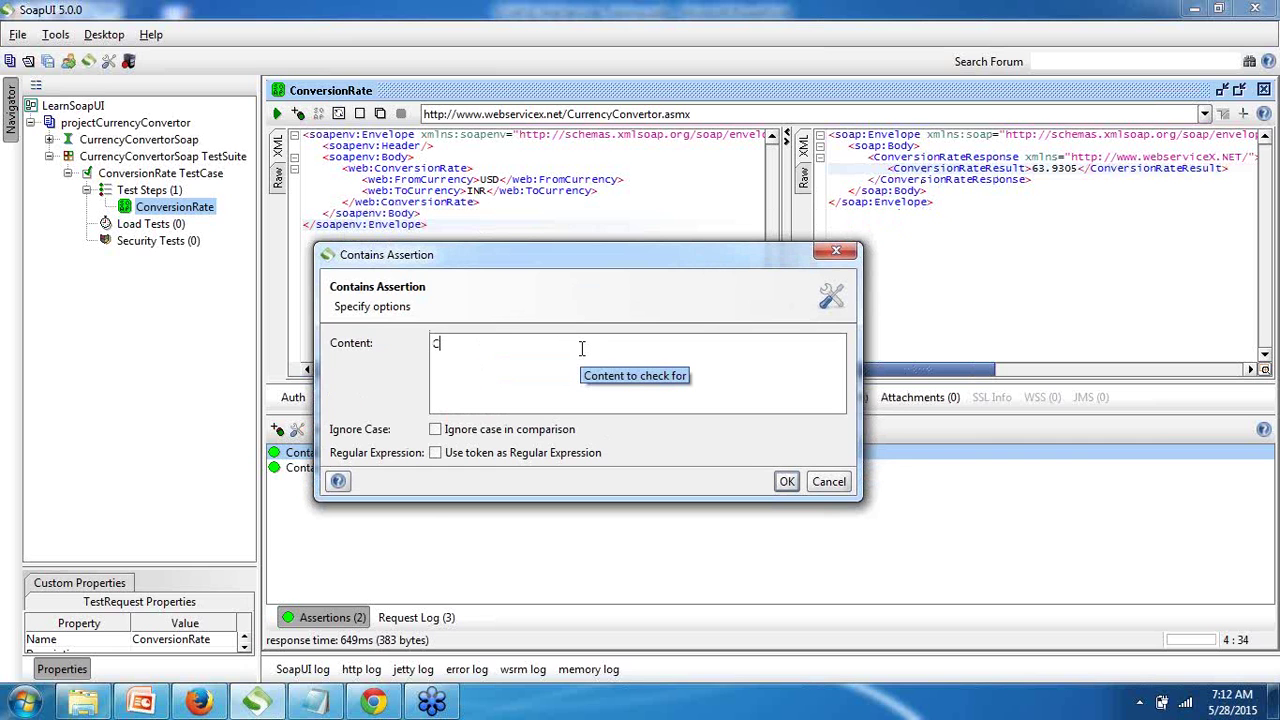
{"action": "type", "text": "onversionRate"}
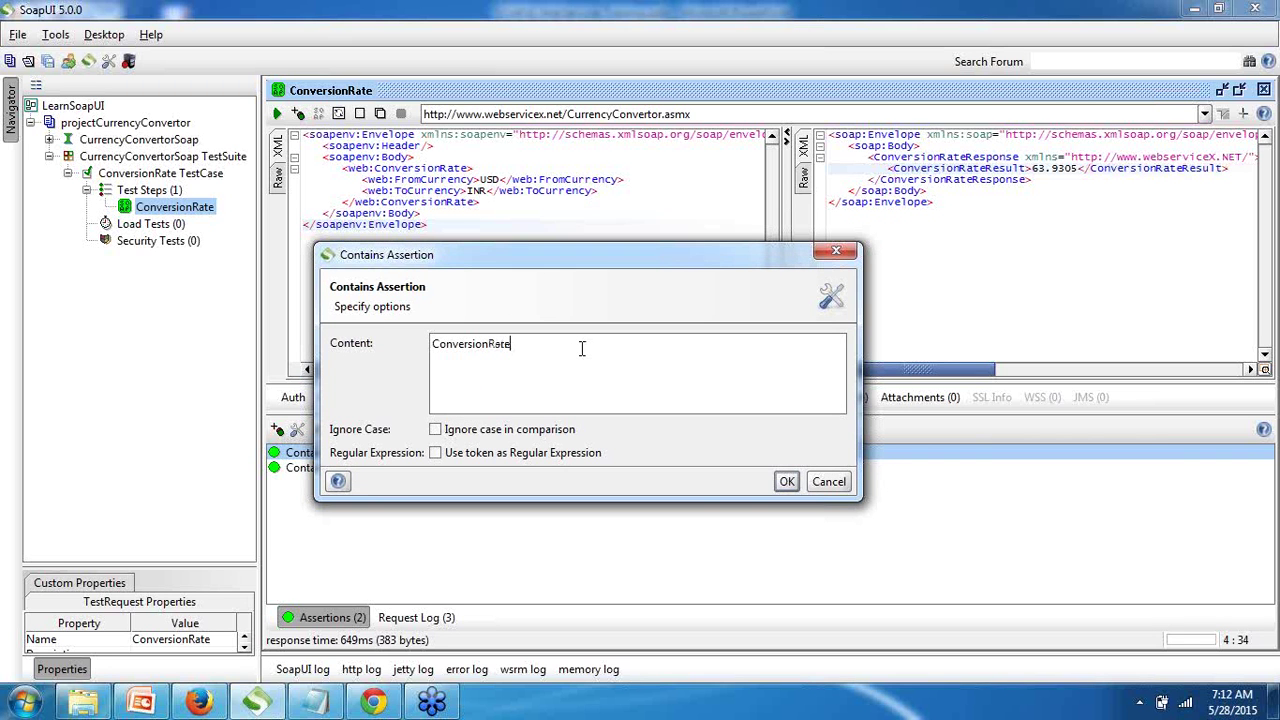
{"action": "type", "text": "Result"}
{"action": "left_click", "coordinate": [787, 482]}
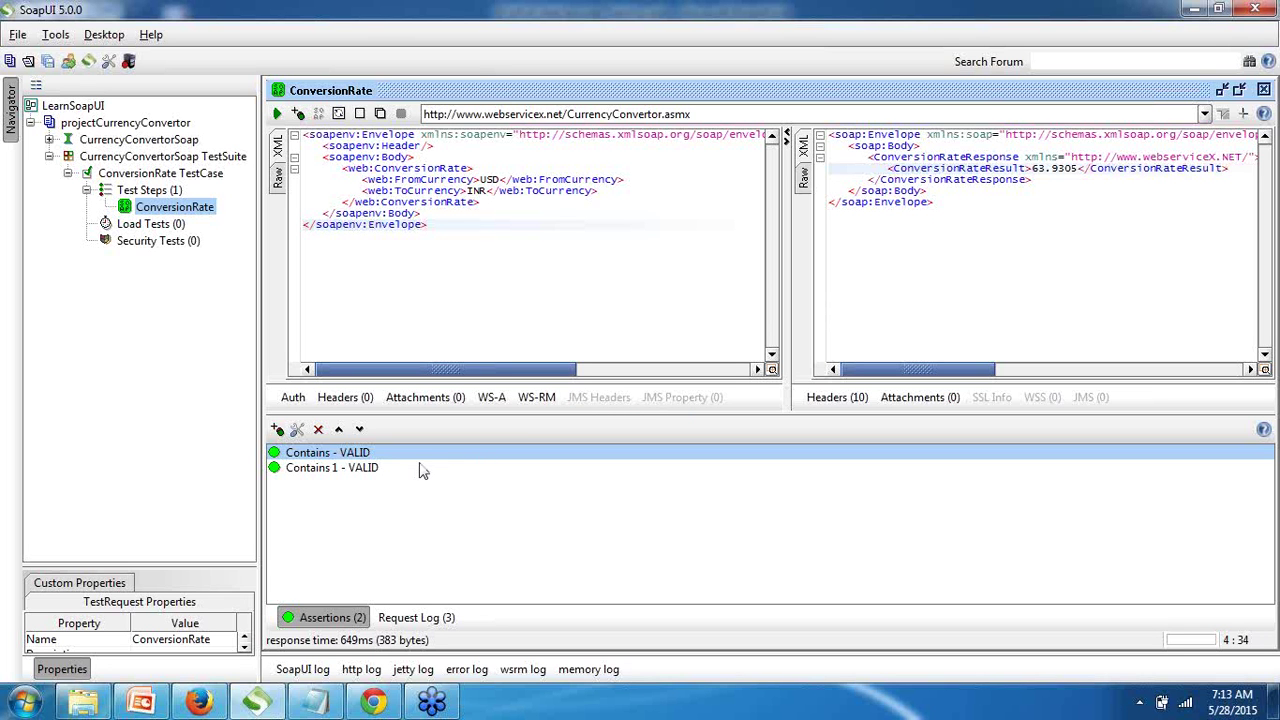
Step: Add a Not Contains assertion from the Property Content category with FromCurrency as the content to check for
{"action": "left_click", "coordinate": [277, 430]}
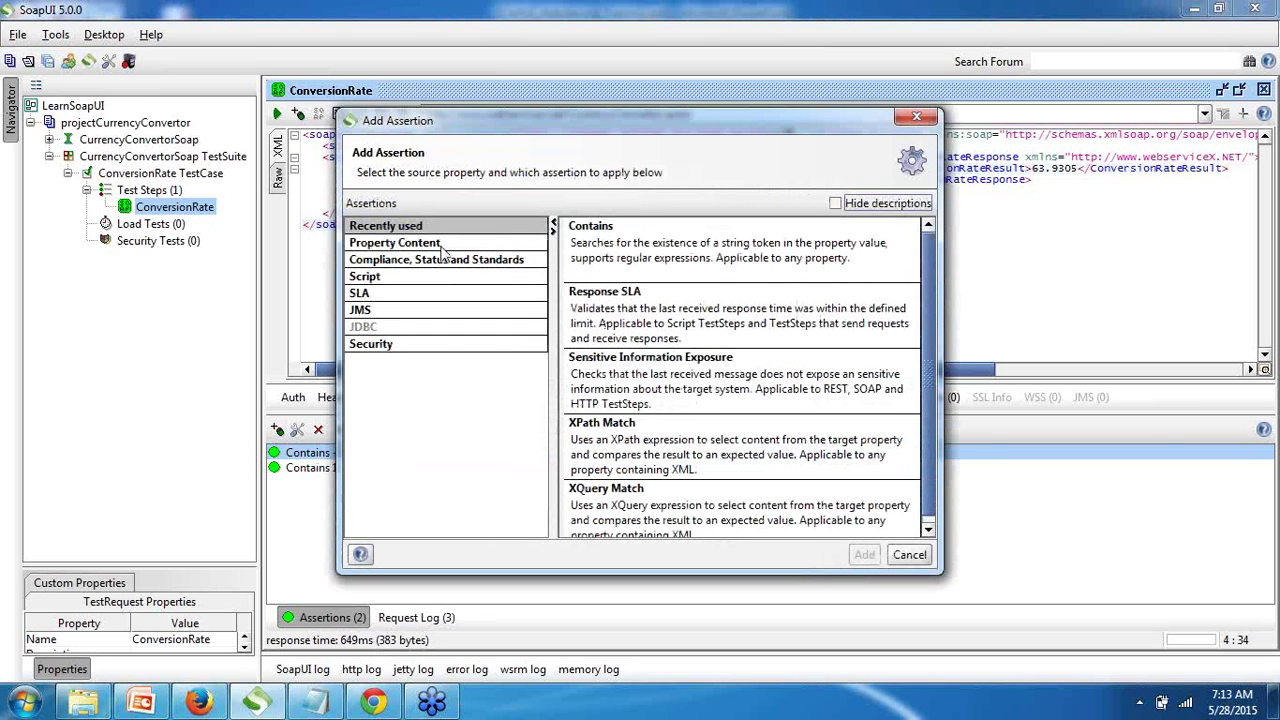
{"action": "left_click", "coordinate": [438, 244]}
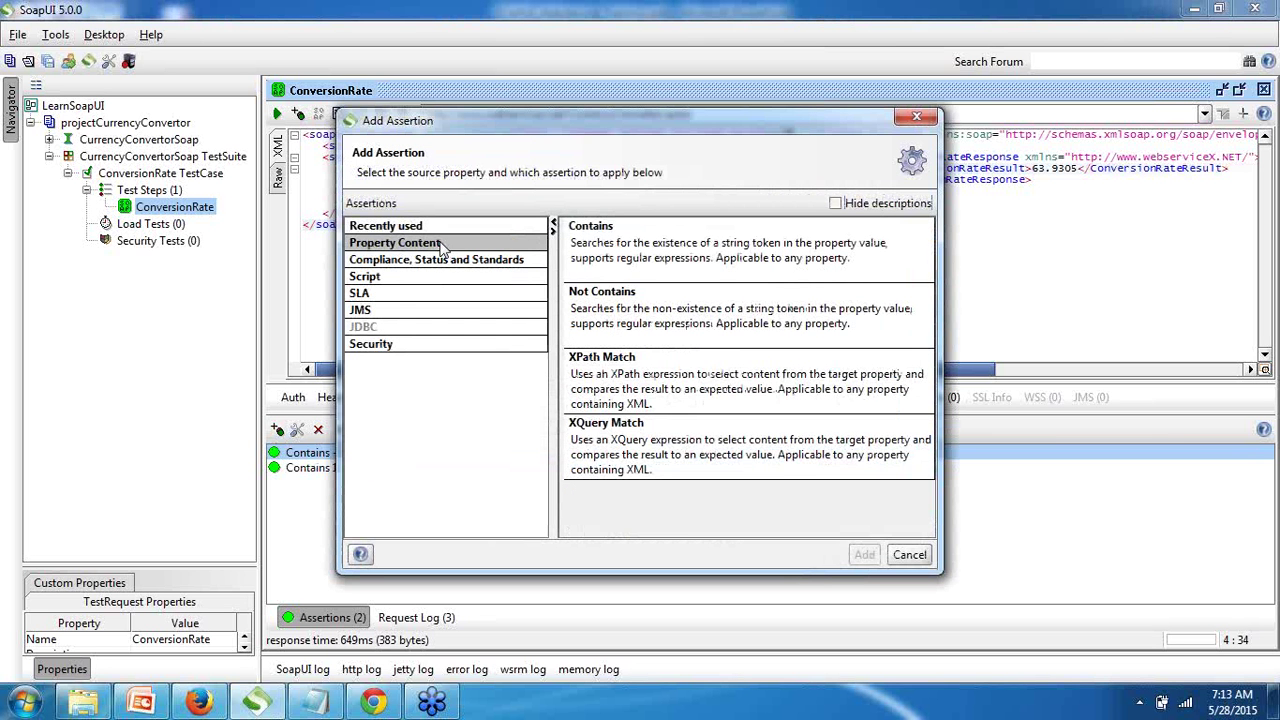
{"action": "left_click", "coordinate": [614, 330]}
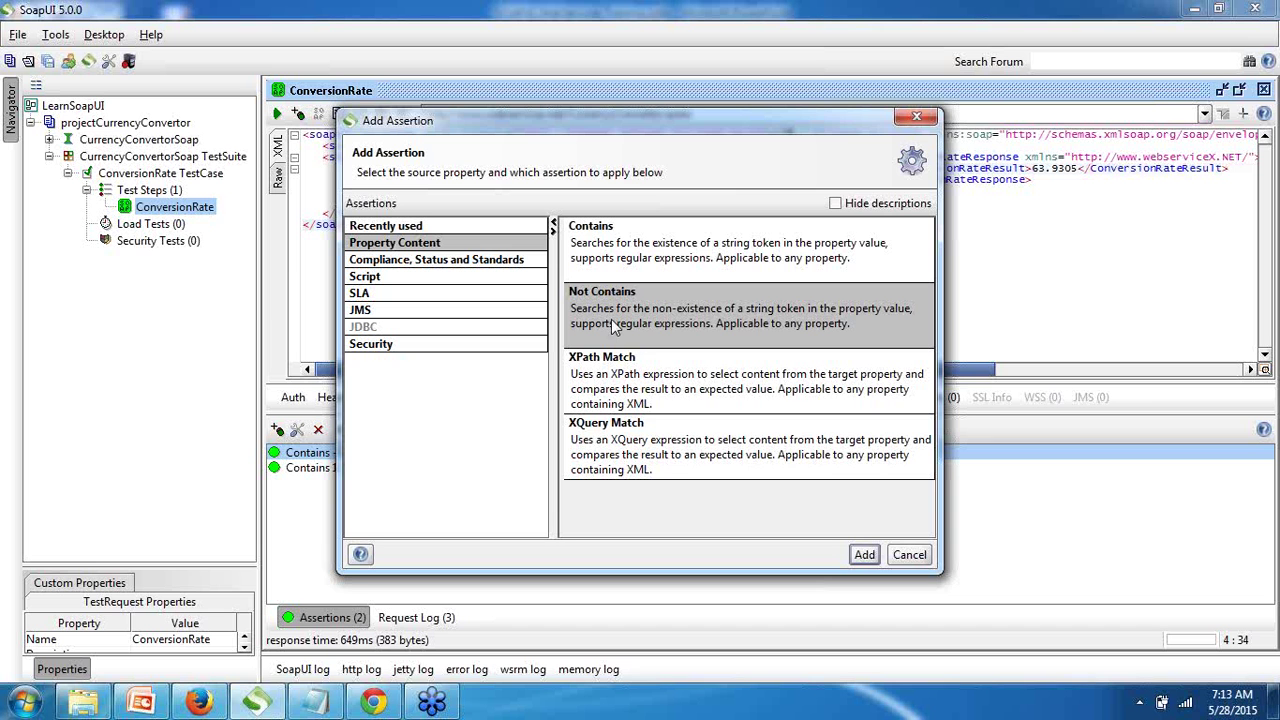
{"action": "left_click", "coordinate": [864, 555]}
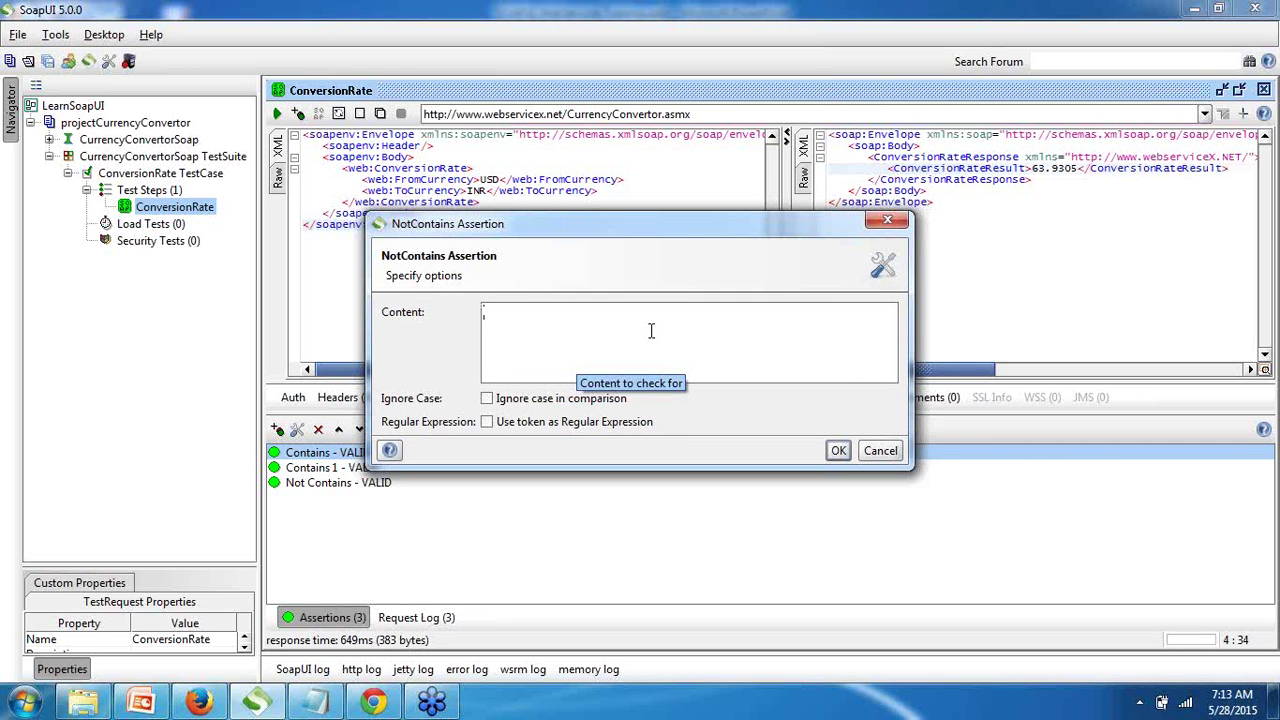
{"action": "type", "text": "From"}
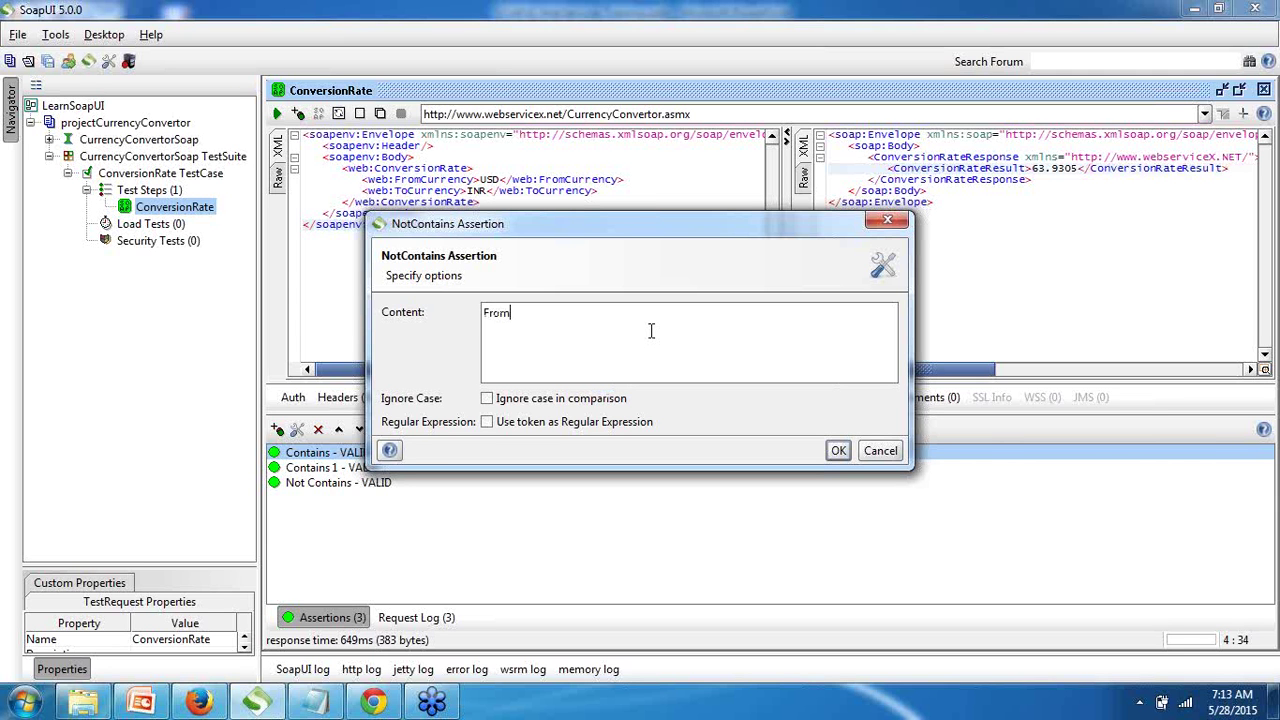
{"action": "type", "text": "Curren"}
{"action": "type", "text": "Cy"}
{"action": "key", "text": "BackSpace"}
{"action": "key", "text": "BackSpace"}
{"action": "type", "text": "cy"}
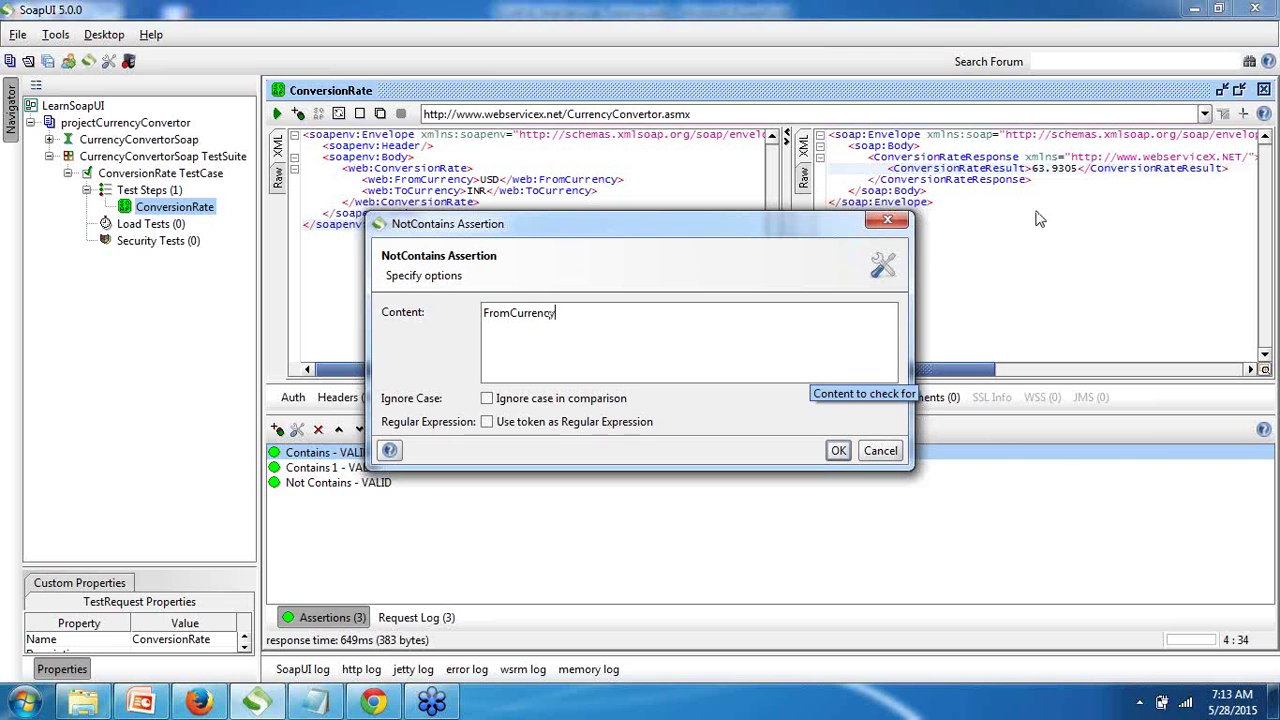
{"action": "left_click", "coordinate": [840, 453]}
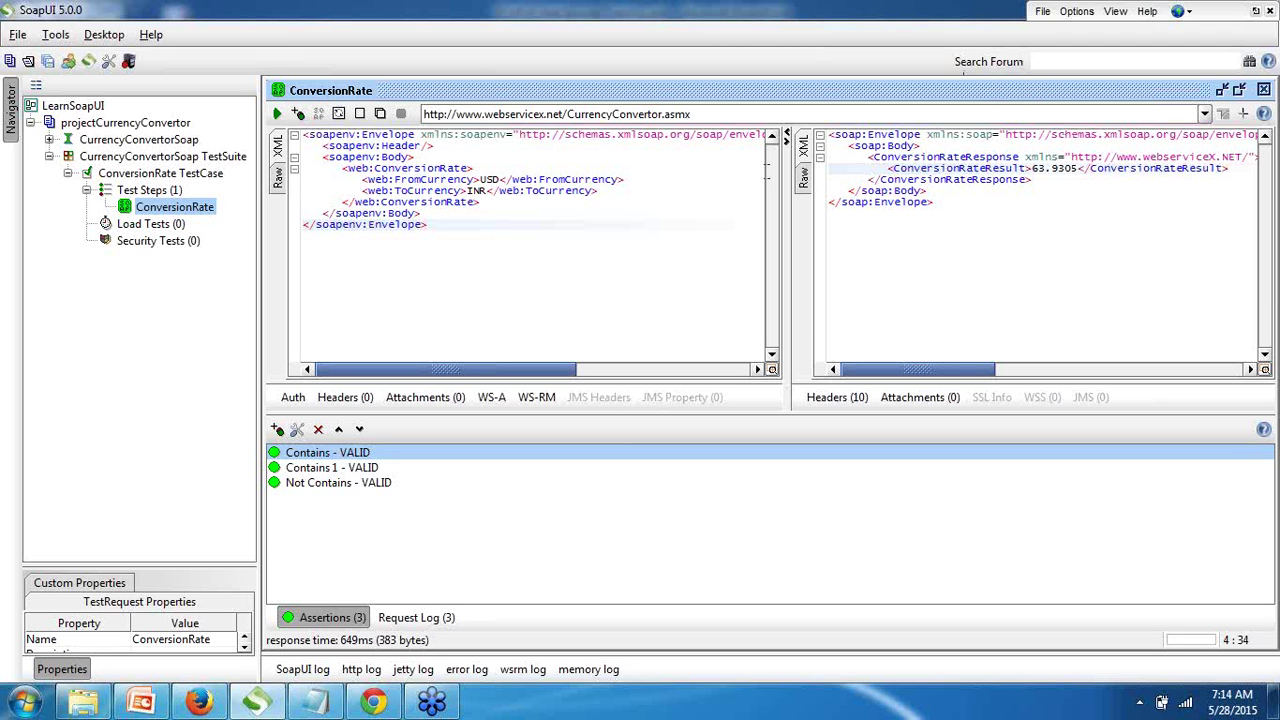
Step: Replace the content of the Not Contains assertion with ConverionRateResult
{"action": "double_click", "coordinate": [309, 487]}
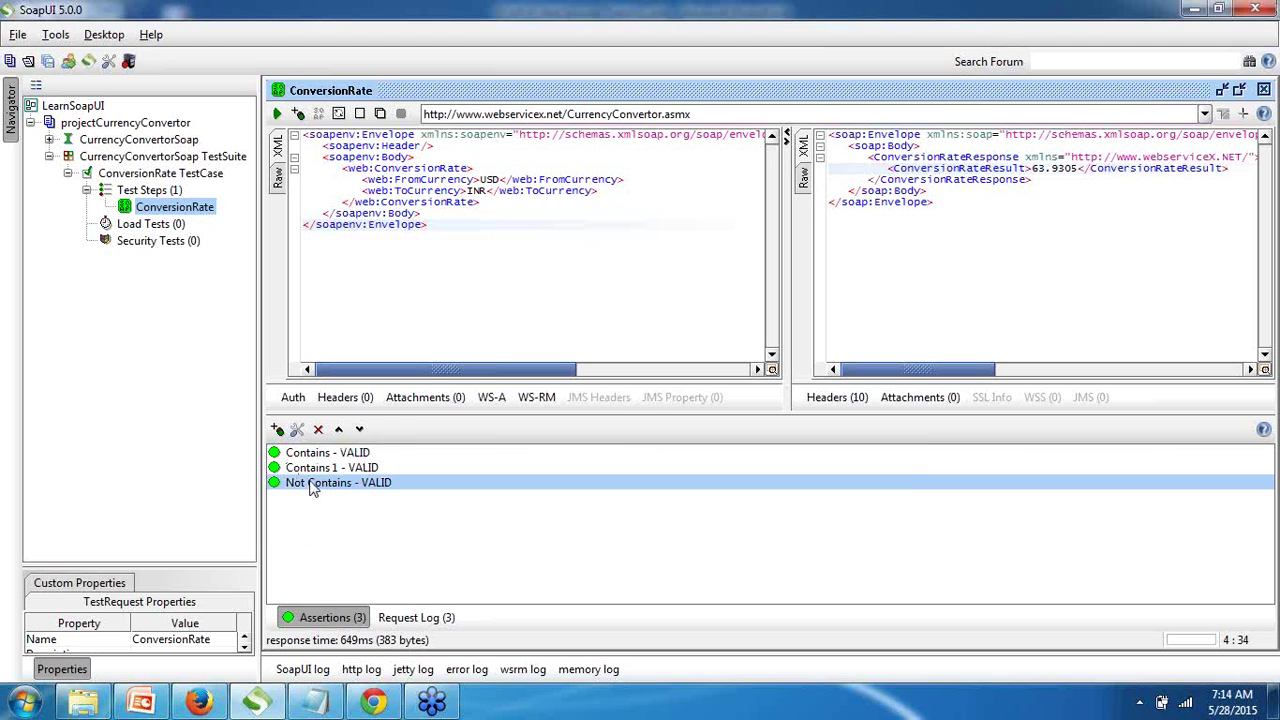
{"action": "left_click", "coordinate": [584, 307]}
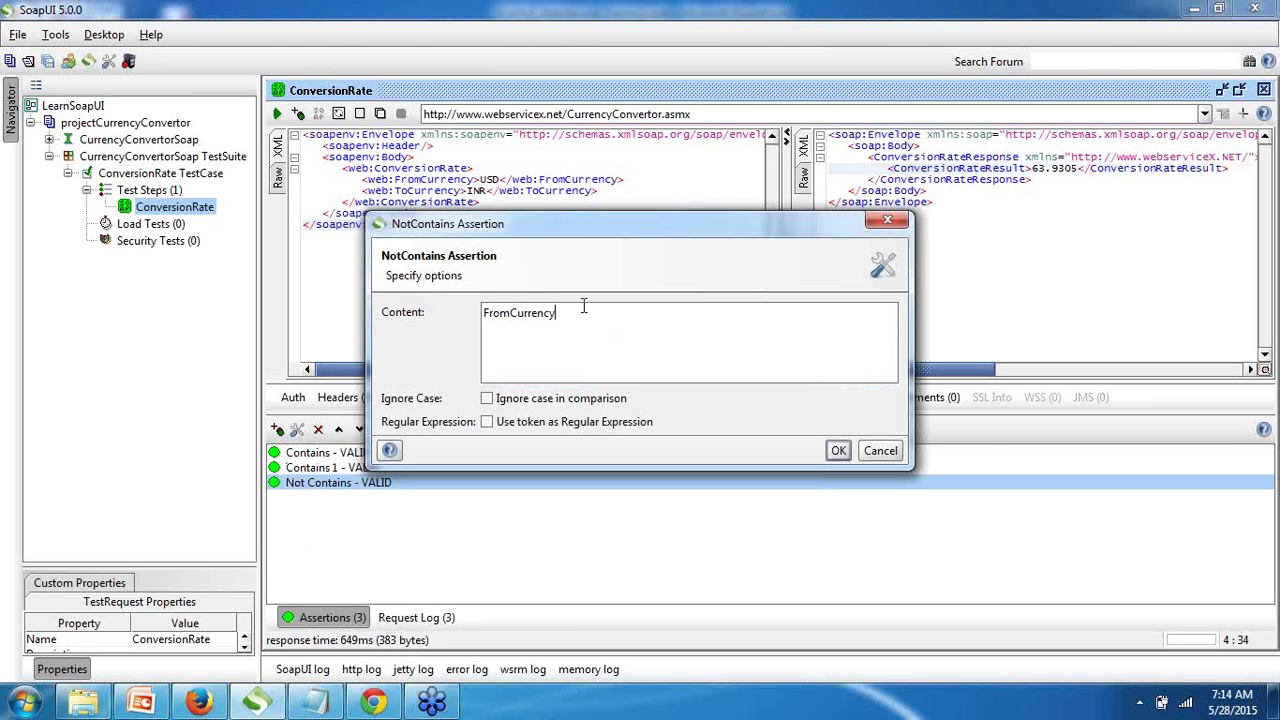
{"action": "key", "text": "BackSpace"}
{"action": "key", "text": "BackSpace"}
{"action": "key", "text": "BackSpace"}
{"action": "key", "text": "BackSpace"}
{"action": "key", "text": "BackSpace"}
{"action": "key", "text": "BackSpace"}
{"action": "key", "text": "BackSpace"}
{"action": "key", "text": "BackSpace"}
{"action": "key", "text": "BackSpace"}
{"action": "key", "text": "BackSpace"}
{"action": "key", "text": "BackSpace"}
{"action": "key", "text": "BackSpace"}
{"action": "type", "text": "ConverionRat"}
{"action": "key", "text": "BackSpace"}
{"action": "key", "text": "BackSpace"}
{"action": "type", "text": "ateResult"}
{"action": "left_click", "coordinate": [838, 451]}
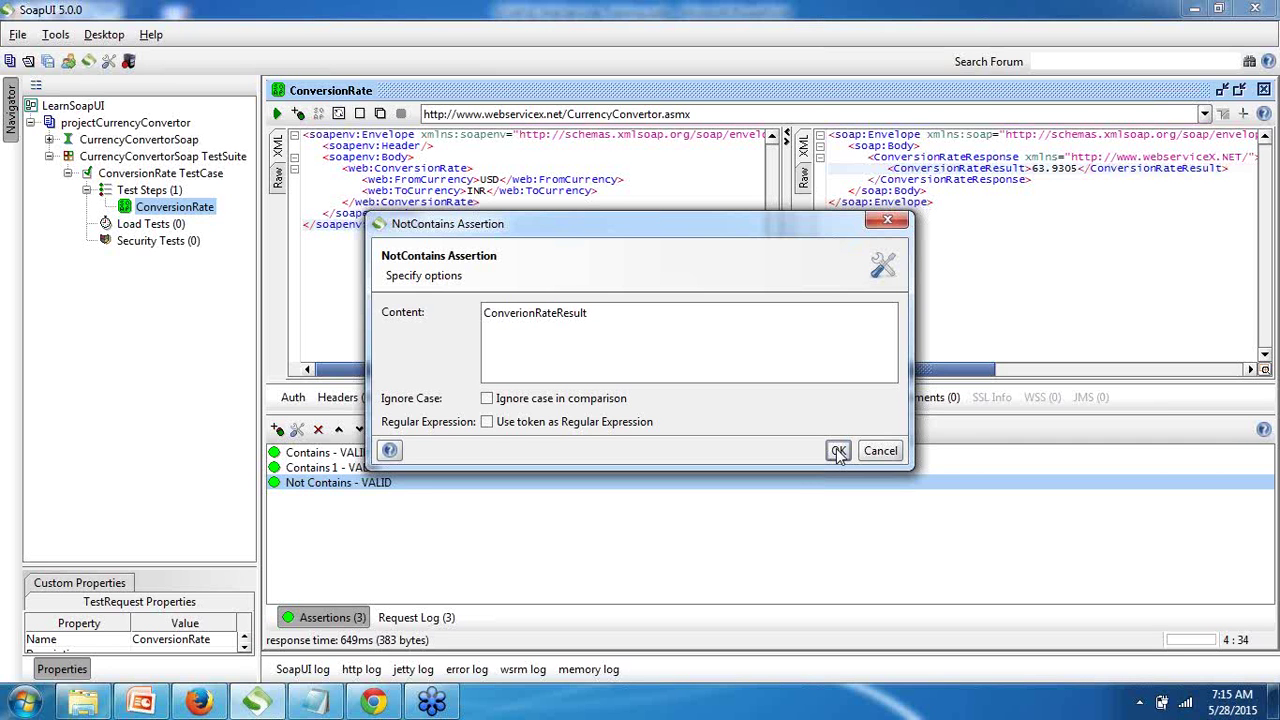
{"action": "left_click", "coordinate": [838, 452]}
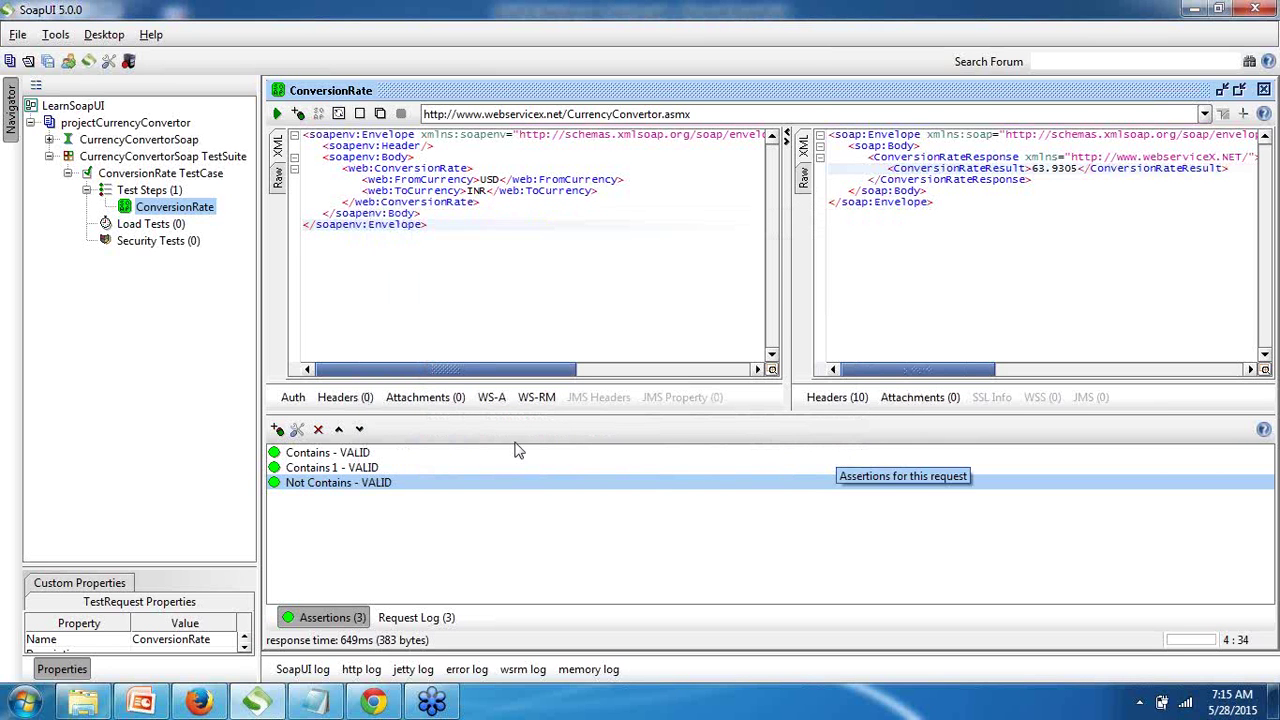
Step: Resubmit the ConversionRate request and set the Not Contains assertion's content to ConverionRateResults
{"action": "left_click", "coordinate": [277, 113]}
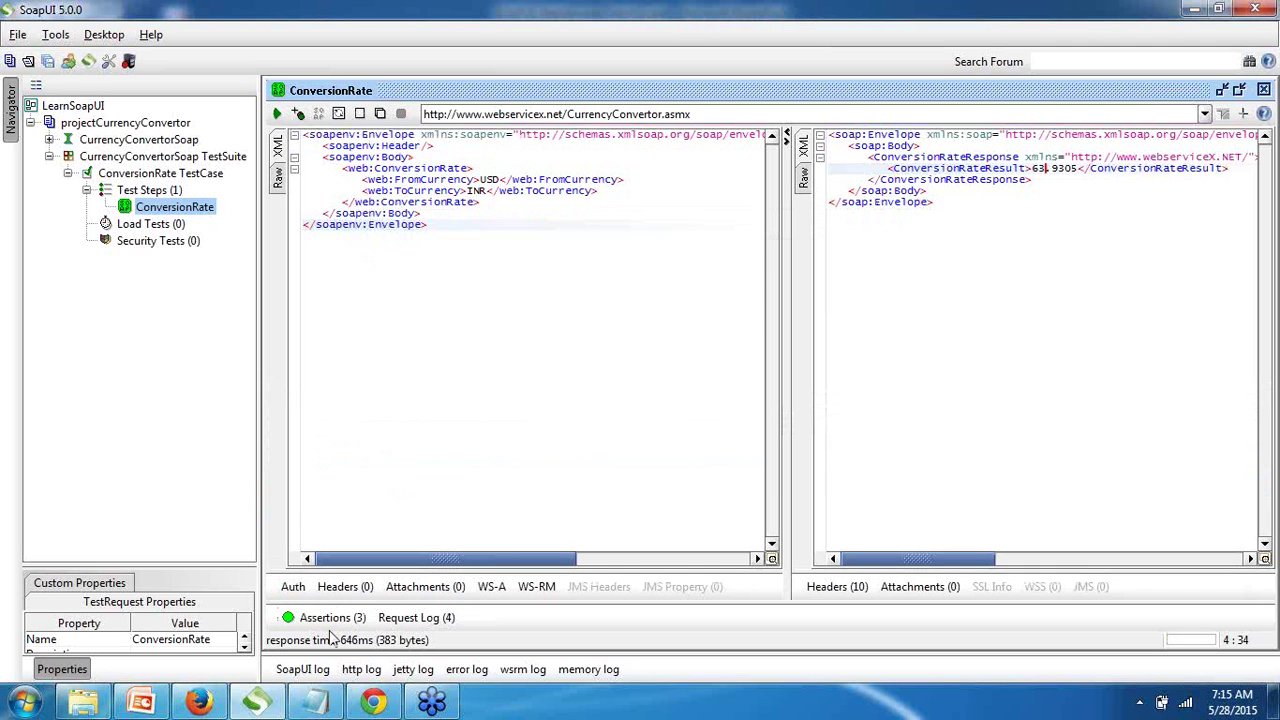
{"action": "left_click", "coordinate": [330, 618]}
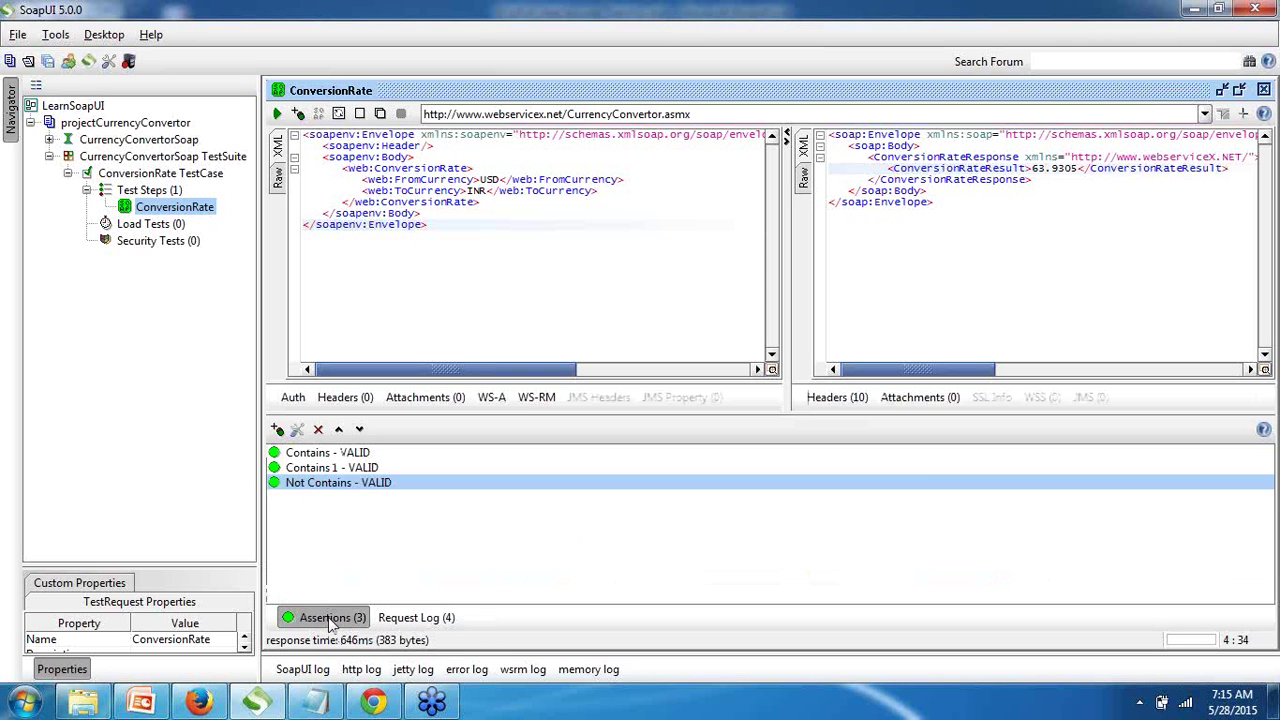
{"action": "double_click", "coordinate": [323, 483]}
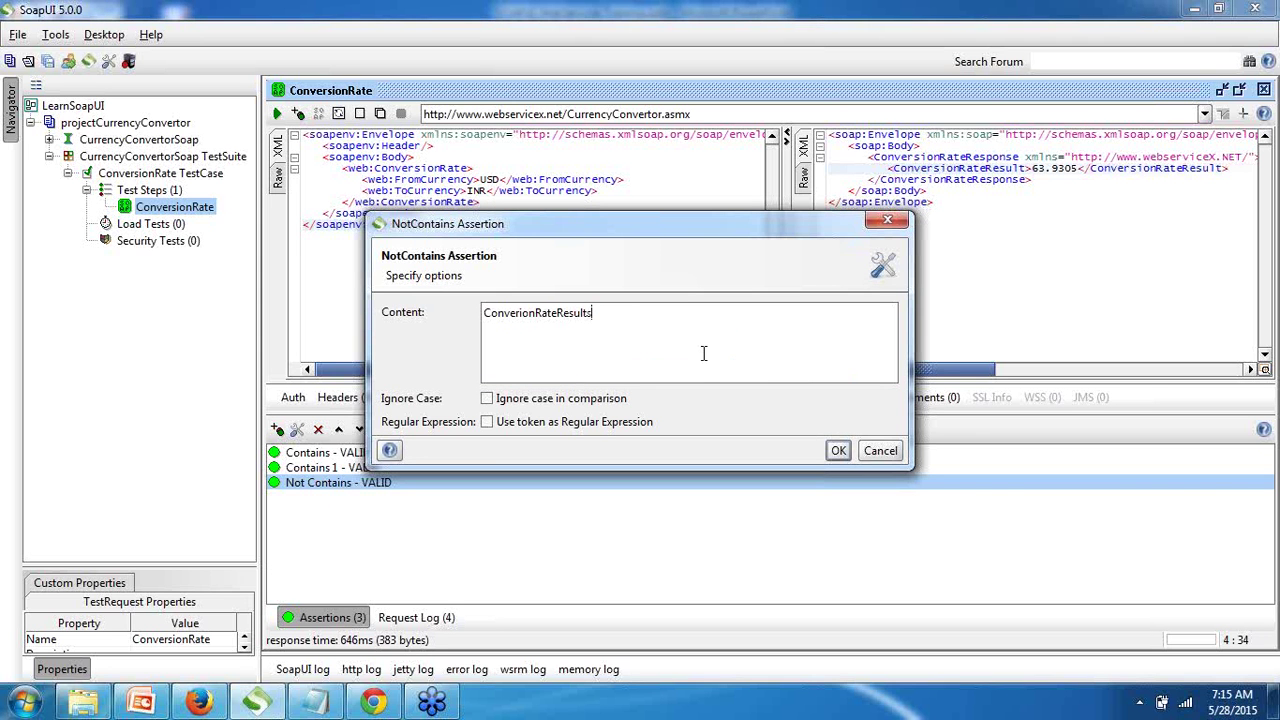
{"action": "left_click", "coordinate": [841, 451]}
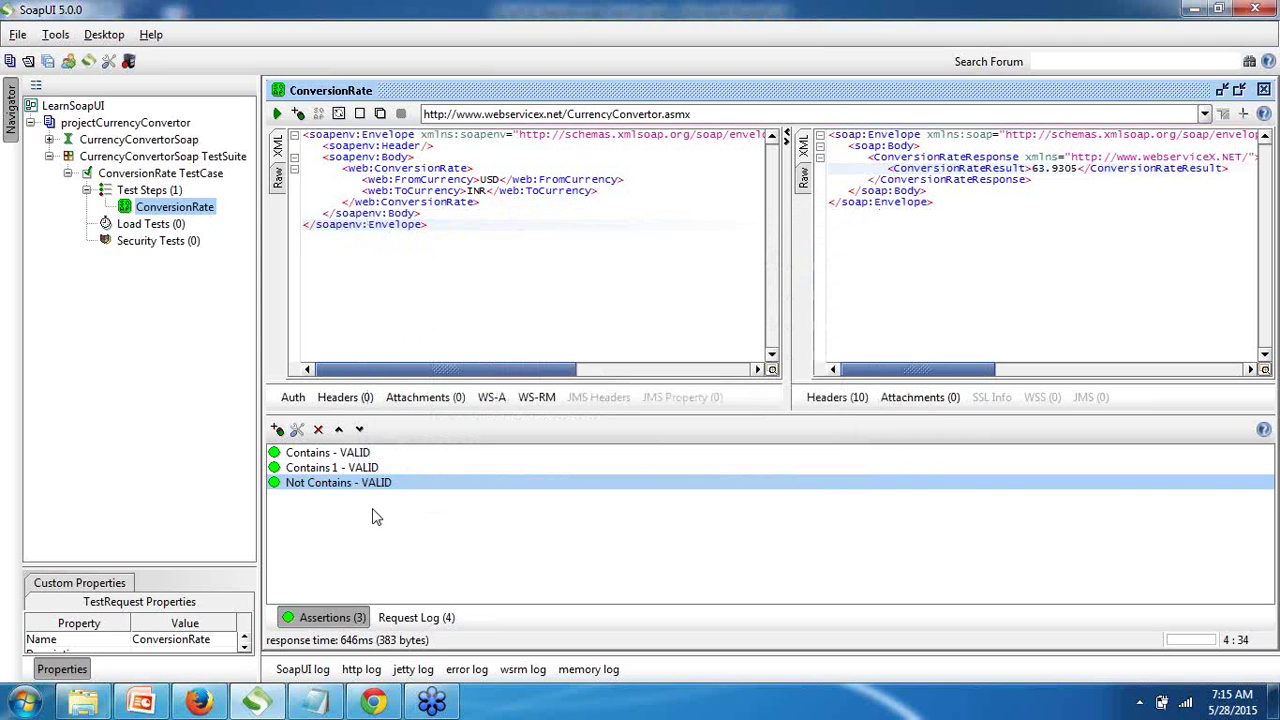
Step: Replace the content of the Not Contains assertion with 65
{"action": "double_click", "coordinate": [358, 485]}
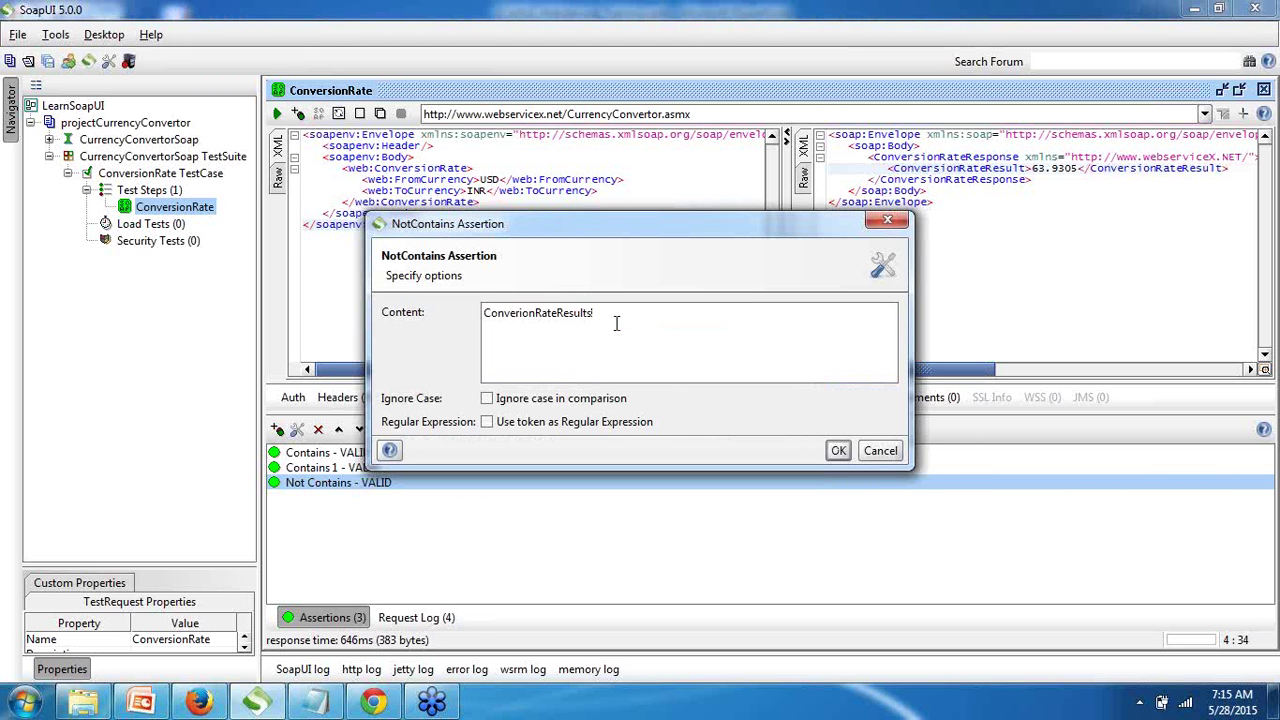
{"action": "type", "text": "\\"}
{"action": "key", "text": "BackSpace"}
{"action": "key", "text": "BackSpace"}
{"action": "key", "text": "BackSpace"}
{"action": "key", "text": "BackSpace"}
{"action": "key", "text": "BackSpace"}
{"action": "key", "text": "BackSpace"}
{"action": "key", "text": "BackSpace"}
{"action": "key", "text": "BackSpace"}
{"action": "key", "text": "BackSpace"}
{"action": "key", "text": "BackSpace"}
{"action": "key", "text": "BackSpace"}
{"action": "key", "text": "BackSpace"}
{"action": "key", "text": "BackSpace"}
{"action": "key", "text": "BackSpace"}
{"action": "key", "text": "BackSpace"}
{"action": "key", "text": "BackSpace"}
{"action": "key", "text": "BackSpace"}
{"action": "key", "text": "BackSpace"}
{"action": "key", "text": "BackSpace"}
{"action": "key", "text": "BackSpace"}
{"action": "type", "text": "63"}
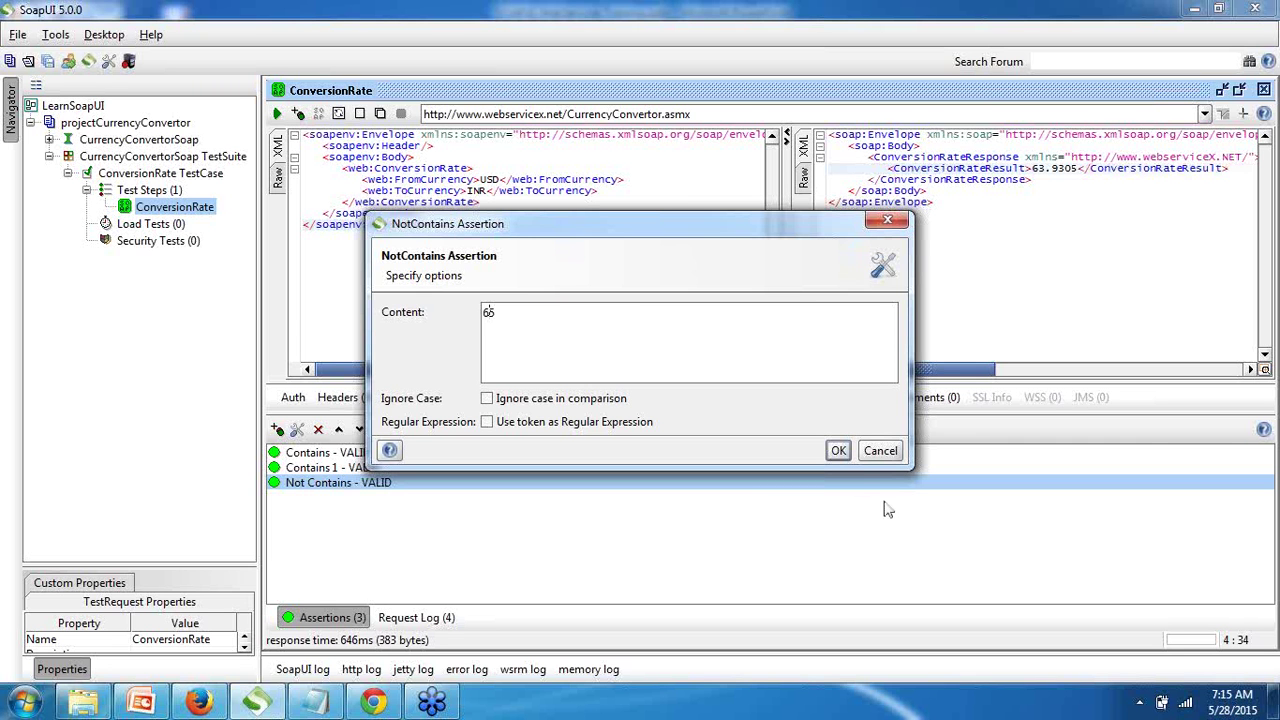
{"action": "left_click", "coordinate": [839, 452]}
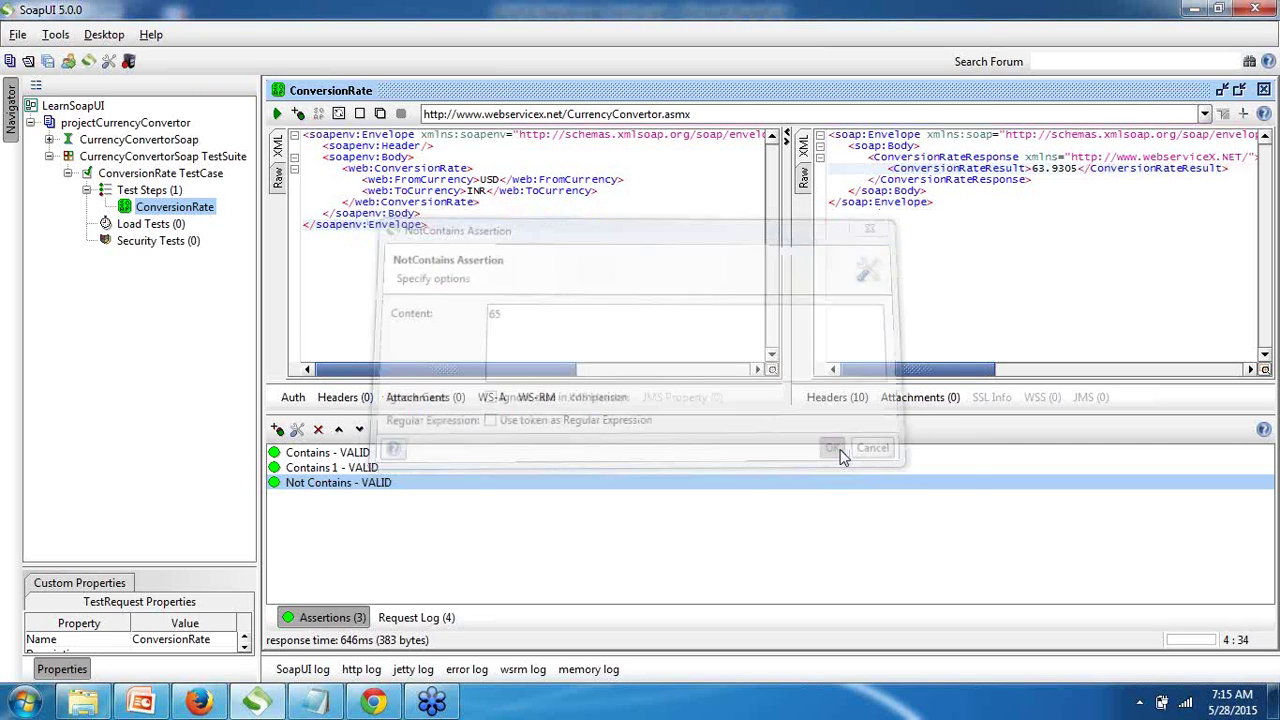
Step: Replace the content of the Not Contains assertion with 63.9305
{"action": "double_click", "coordinate": [330, 487]}
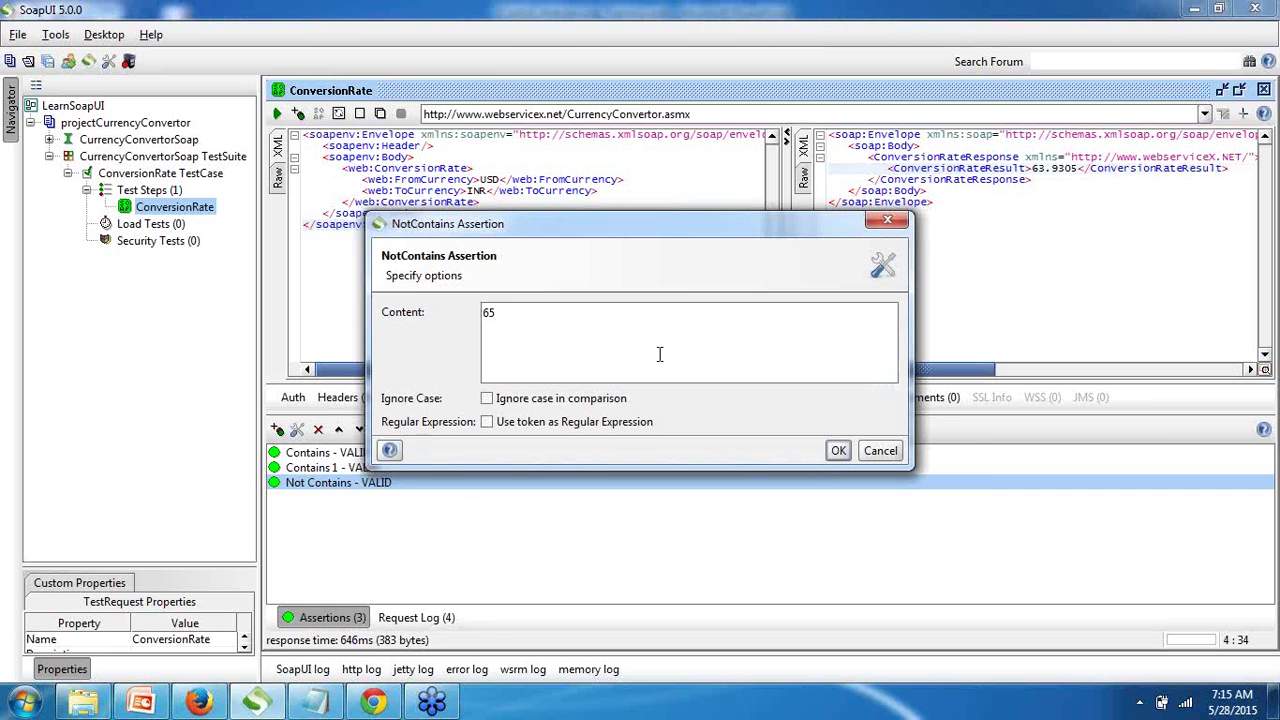
{"action": "left_click", "coordinate": [561, 317]}
{"action": "key", "text": "BackSpace"}
{"action": "key", "text": "BackSpace"}
{"action": "type", "text": "65"}
{"action": "type", "text": "3.9"}
{"action": "type", "text": "305"}
{"action": "left_click", "coordinate": [839, 451]}
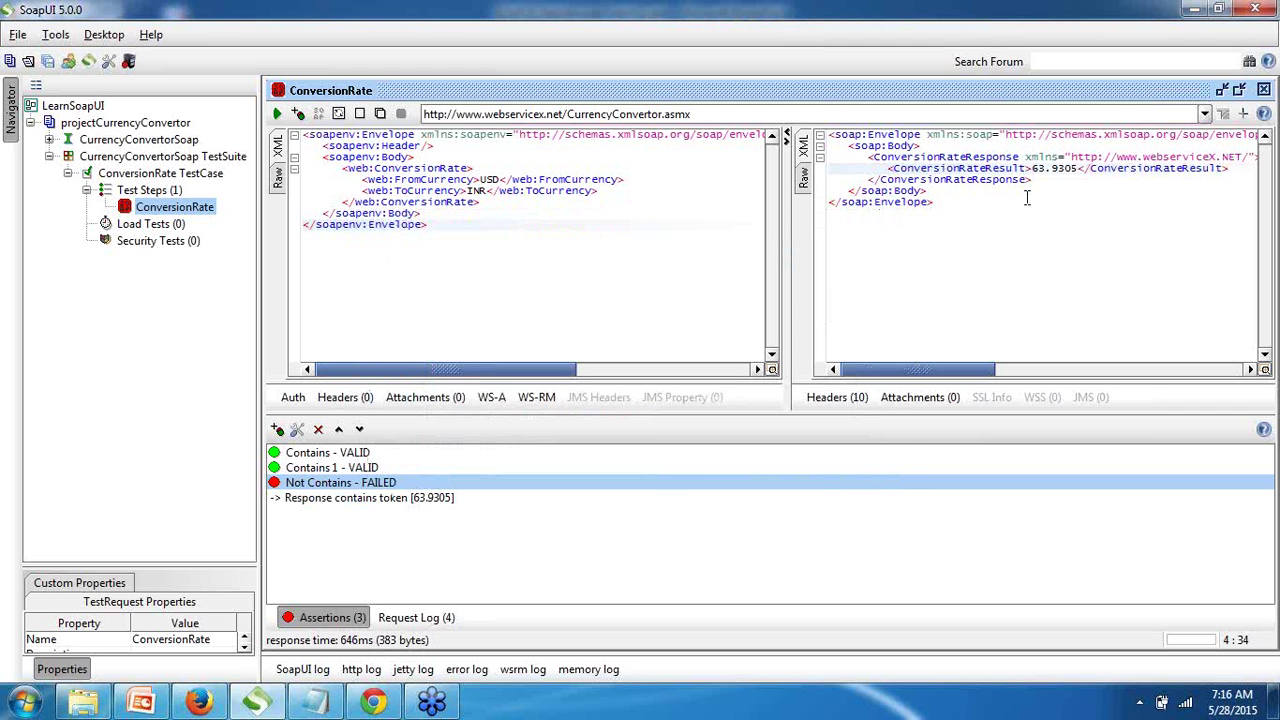
Step: Add an XPath Match assertion from the Property Content category to the ConversionRate test step
{"action": "left_click", "coordinate": [272, 430]}
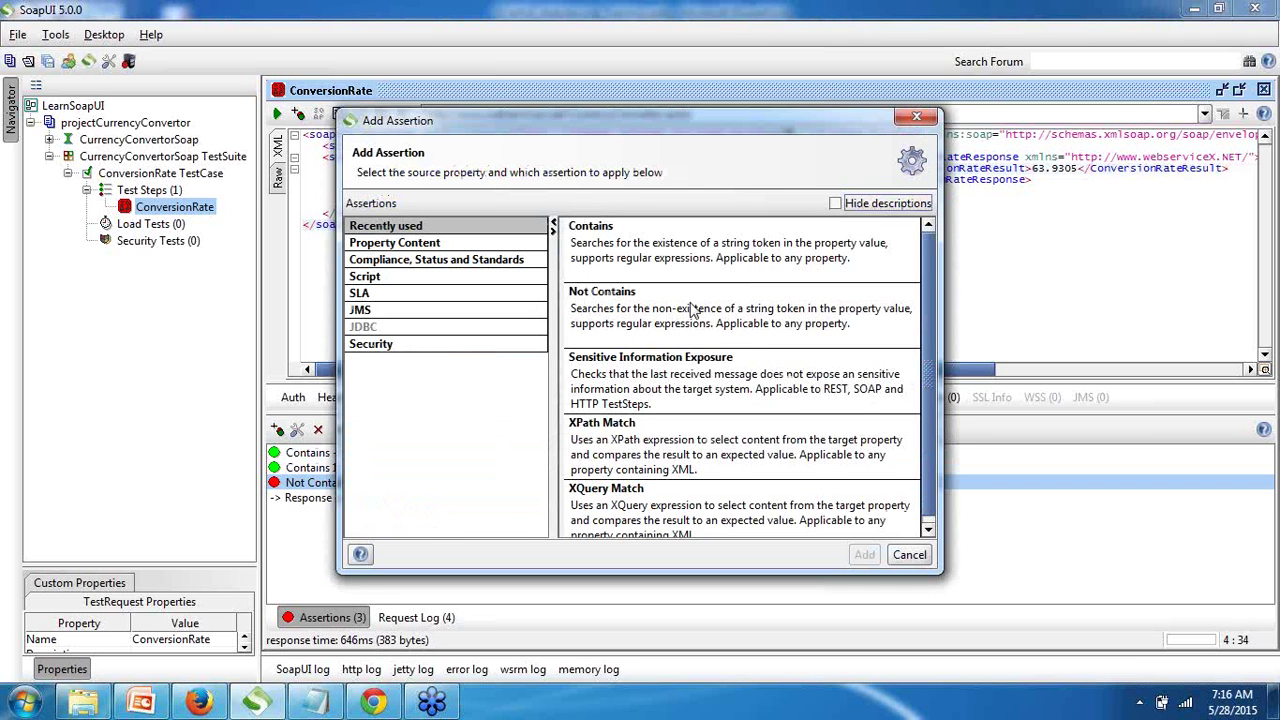
{"action": "left_click", "coordinate": [433, 247]}
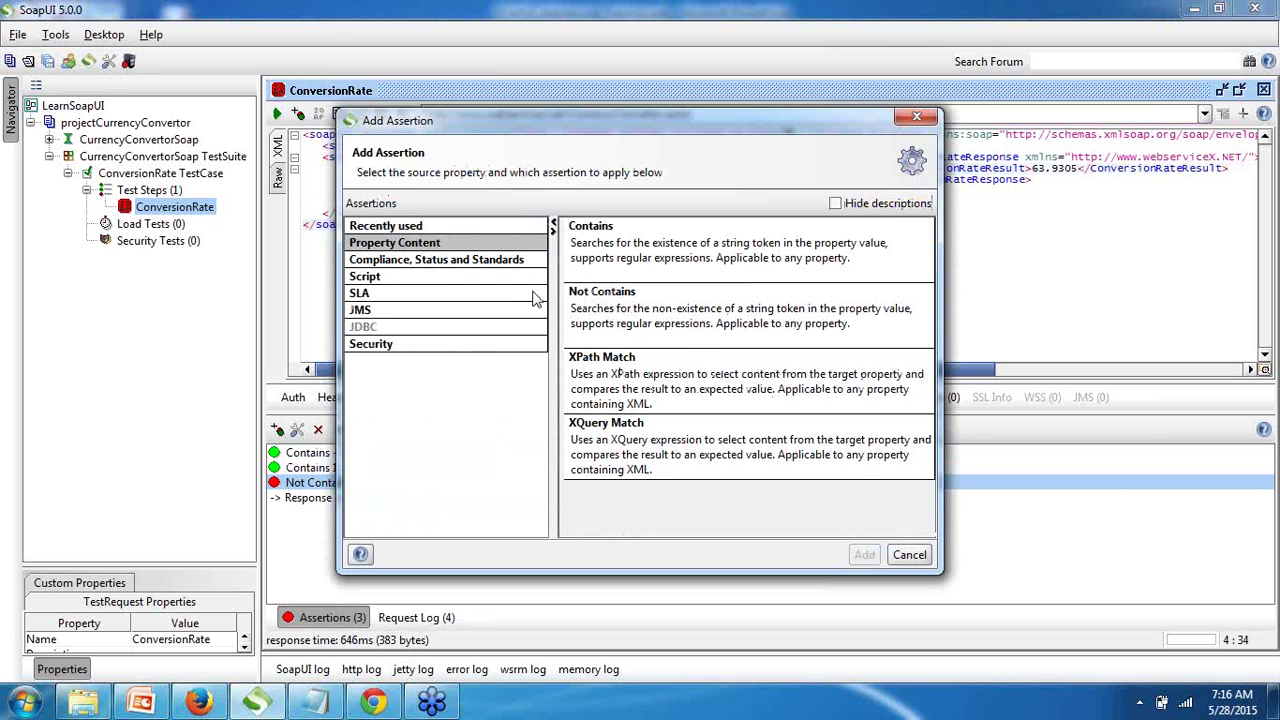
{"action": "left_click", "coordinate": [476, 262]}
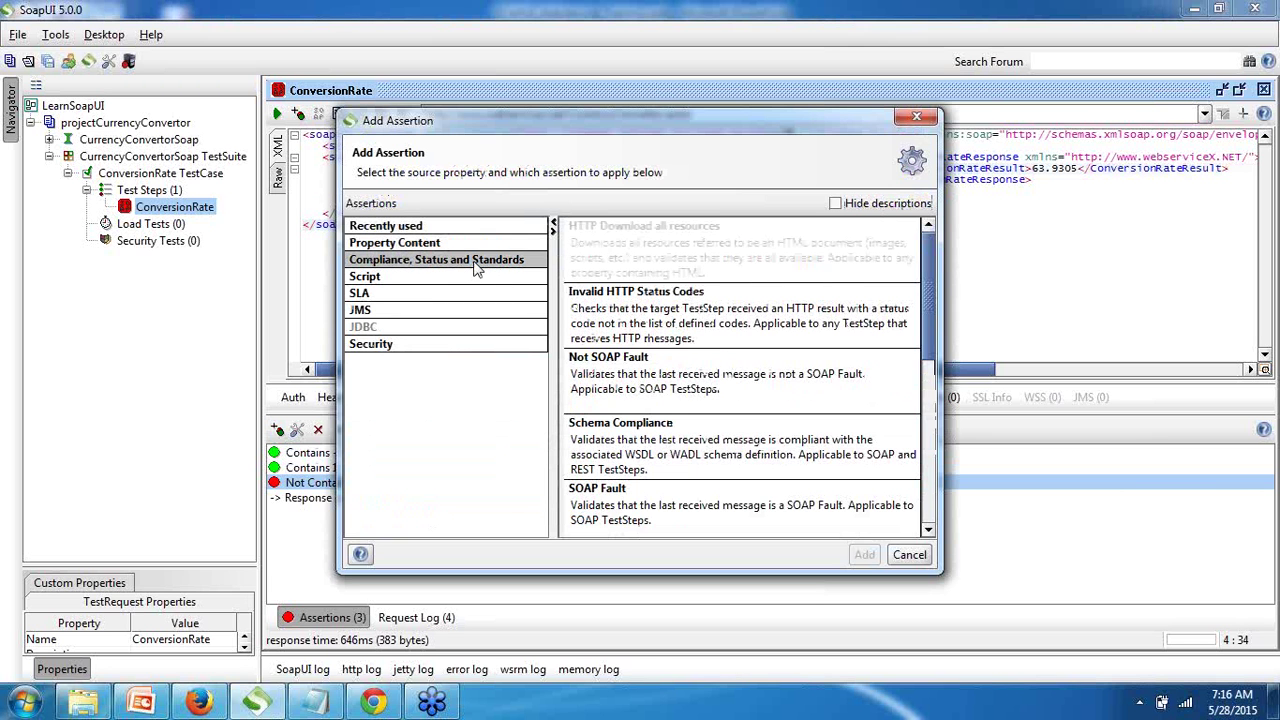
{"action": "left_click", "coordinate": [443, 247]}
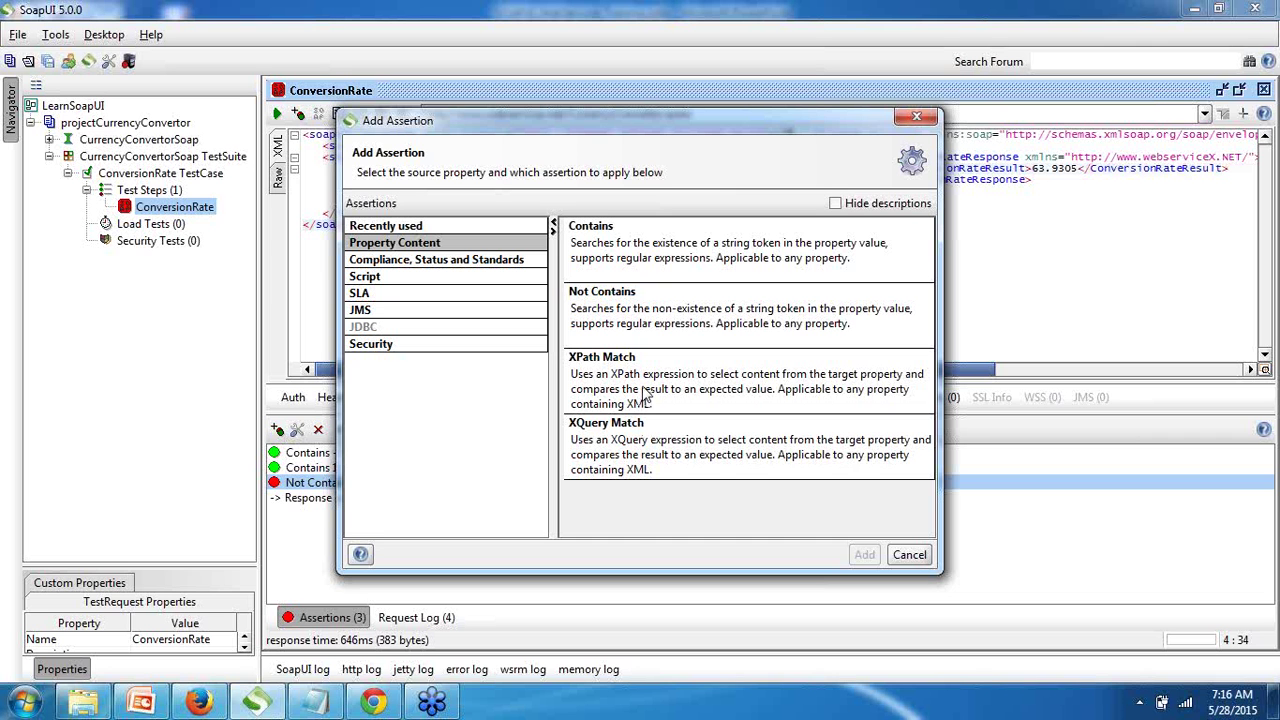
{"action": "left_click", "coordinate": [645, 393]}
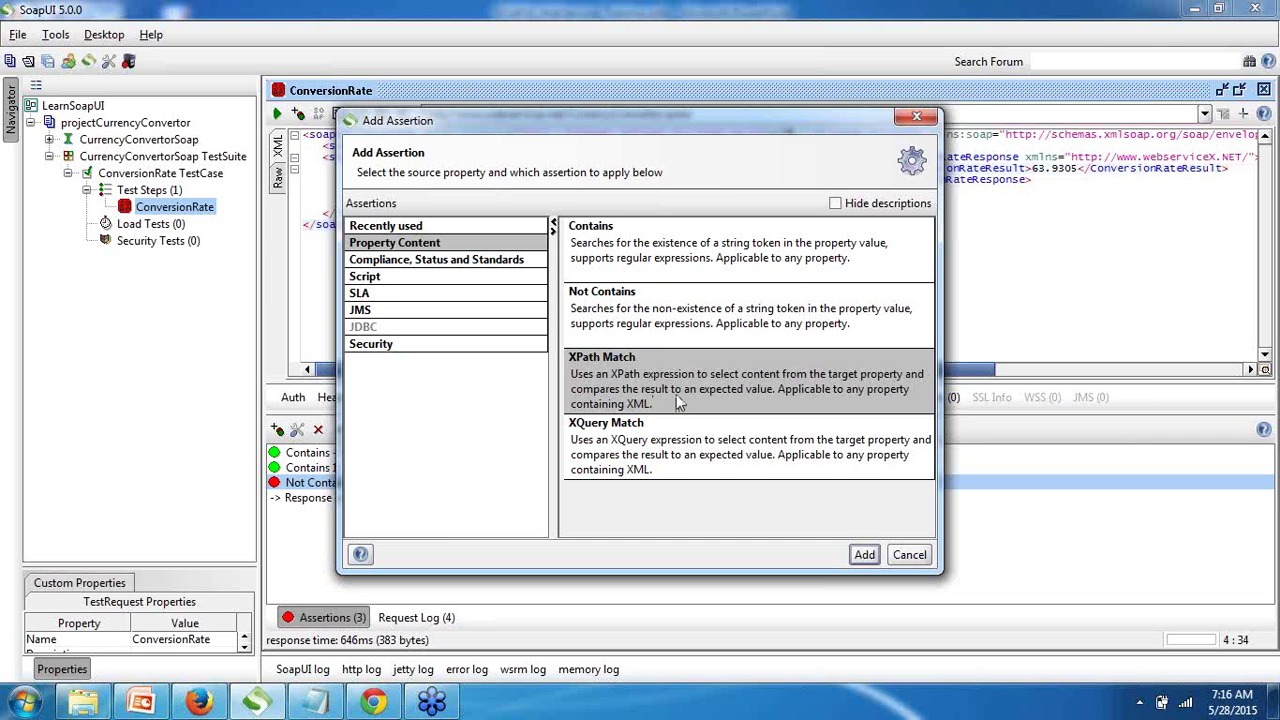
{"action": "left_click", "coordinate": [864, 555]}
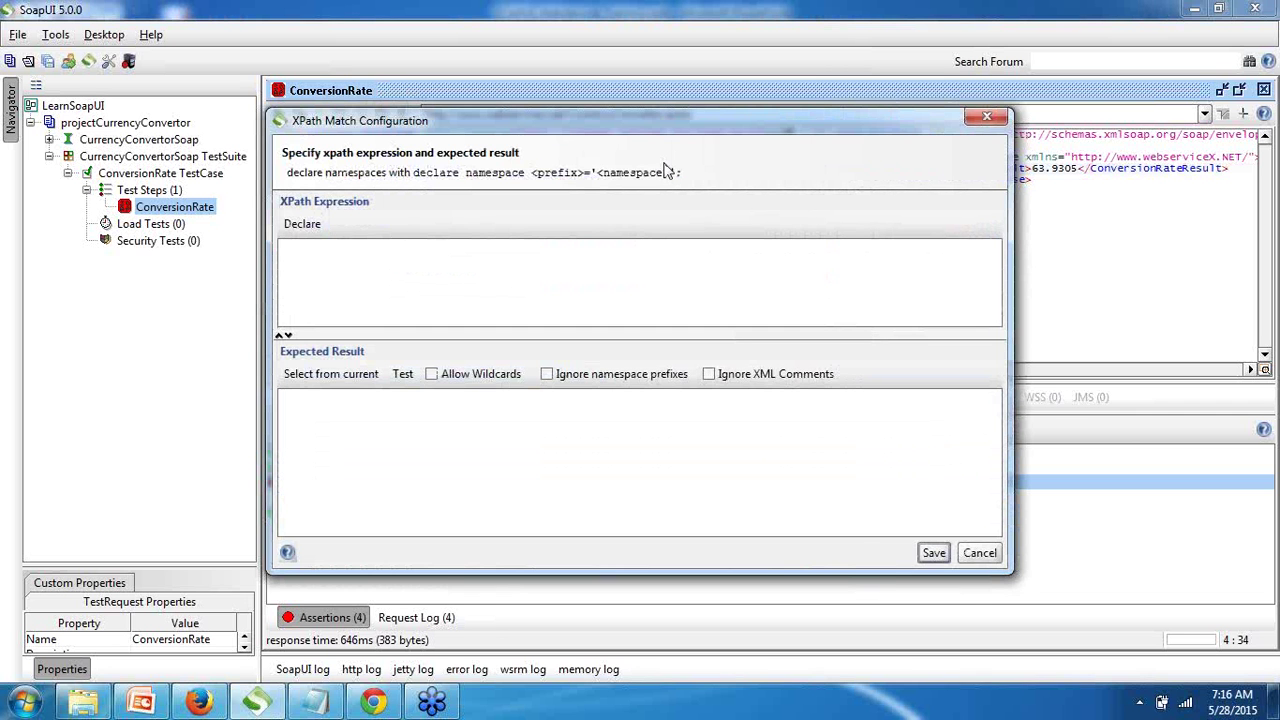
Step: Declare the response's soap and ns1 namespaces in the XPath expression and save the XPath Match assertion
{"action": "left_click_drag", "start_coordinate": [676, 133], "coordinate": [646, 136]}
{"action": "left_click_drag", "start_coordinate": [646, 135], "coordinate": [705, 156]}
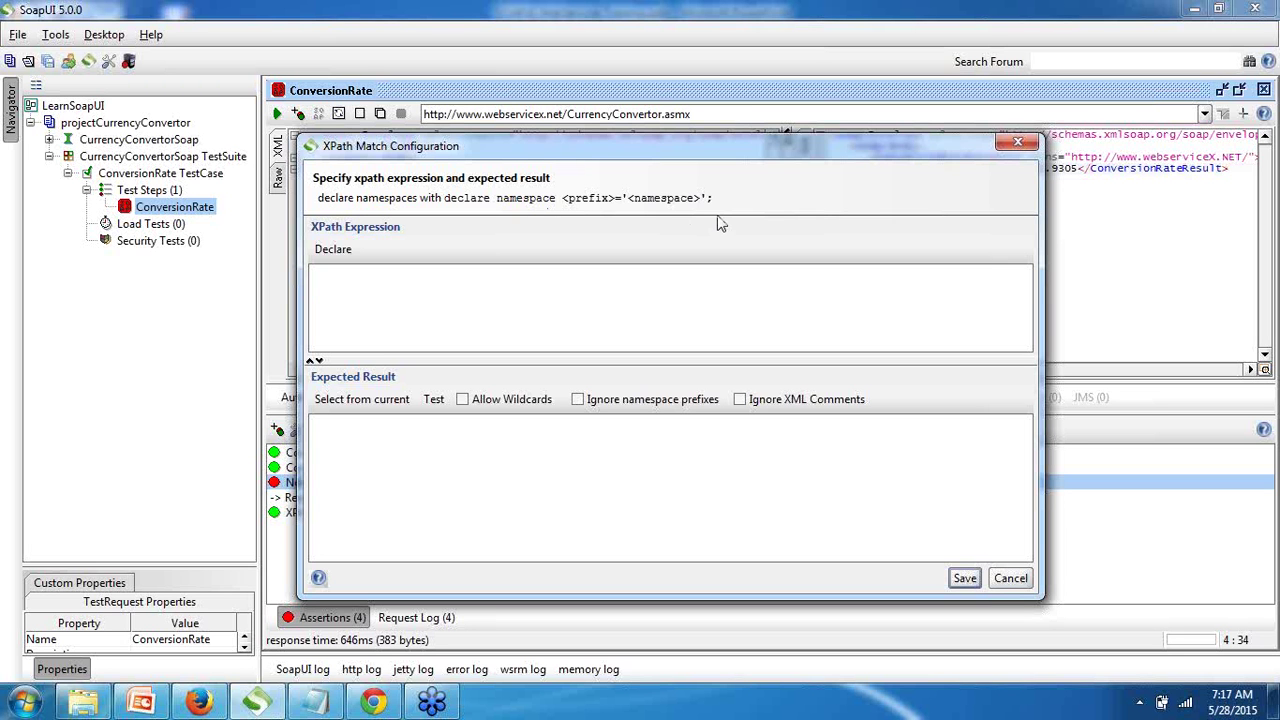
{"action": "left_click", "coordinate": [335, 256]}
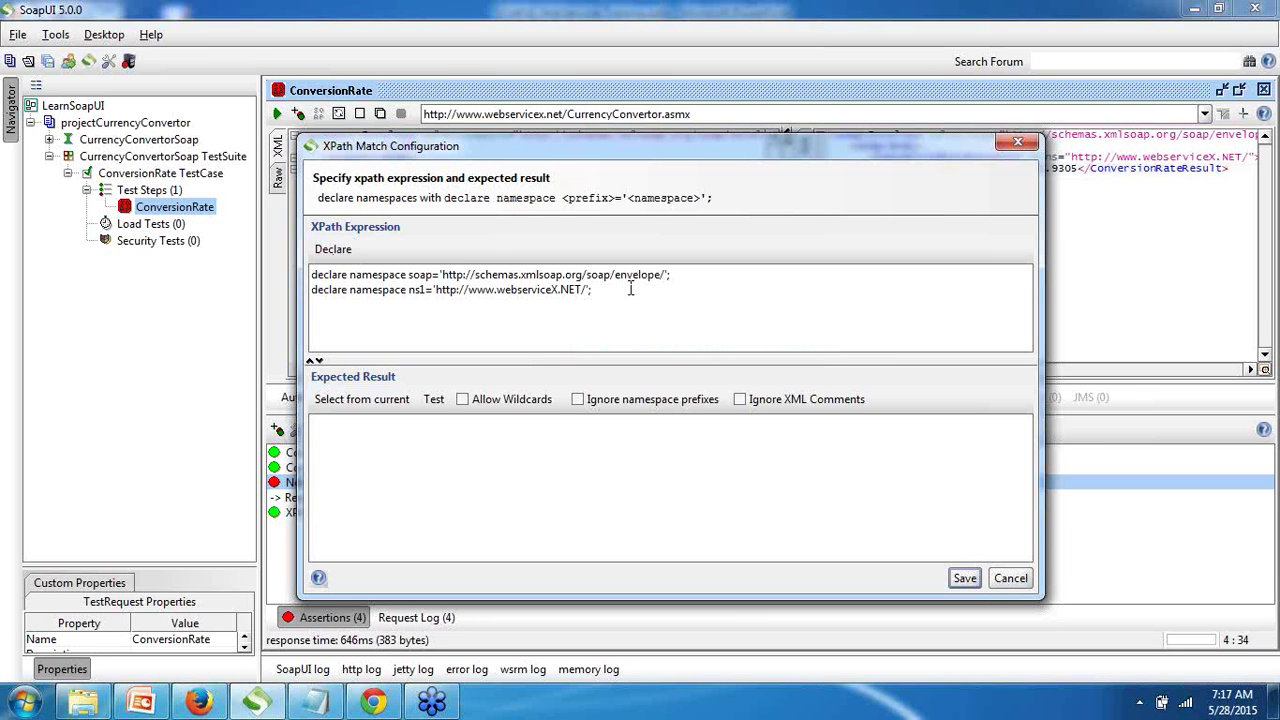
{"action": "left_click_drag", "start_coordinate": [630, 289], "coordinate": [308, 274]}
{"action": "left_click", "coordinate": [446, 334]}
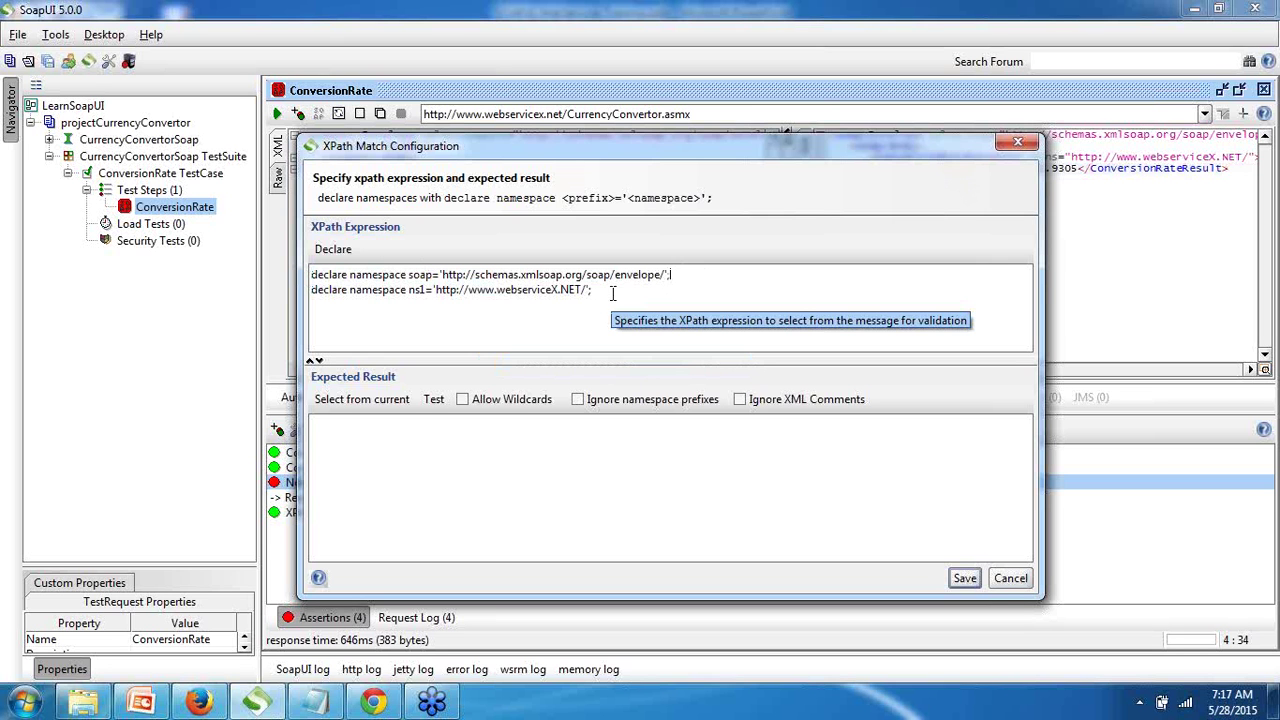
{"action": "left_click_drag", "start_coordinate": [596, 290], "coordinate": [311, 290]}
{"action": "left_click", "coordinate": [312, 289]}
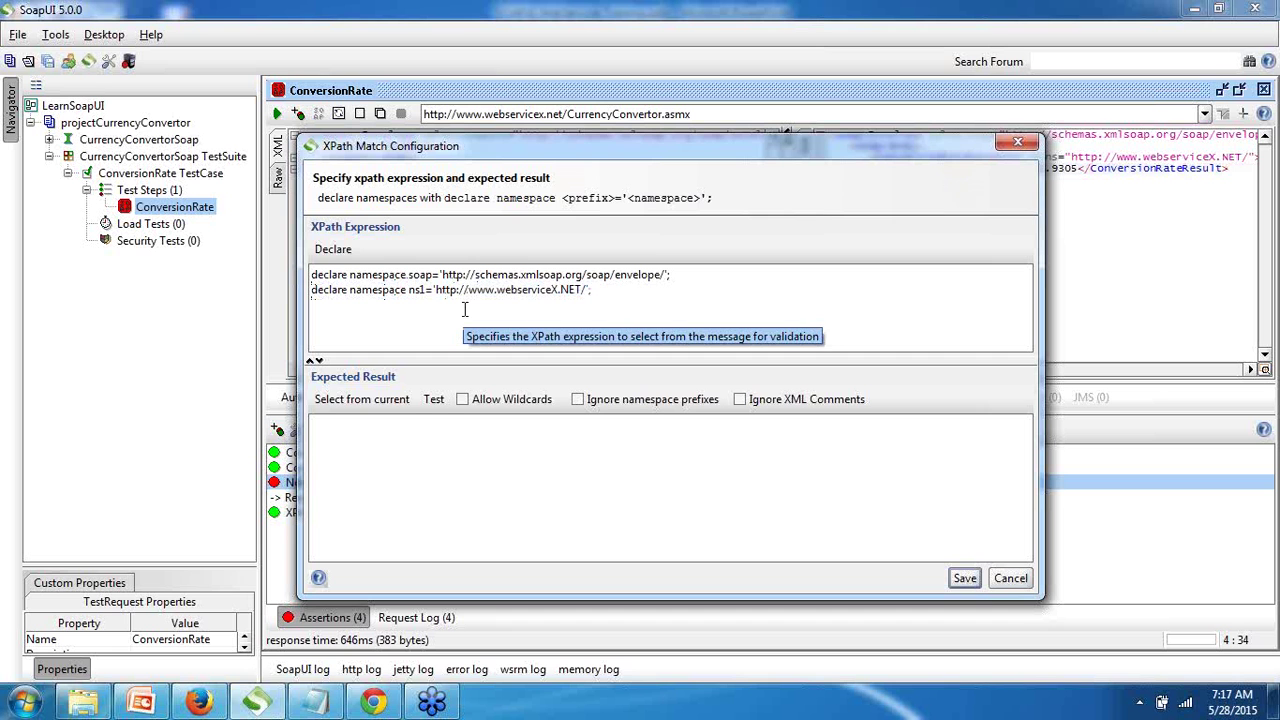
{"action": "left_click_drag", "start_coordinate": [594, 290], "coordinate": [436, 291]}
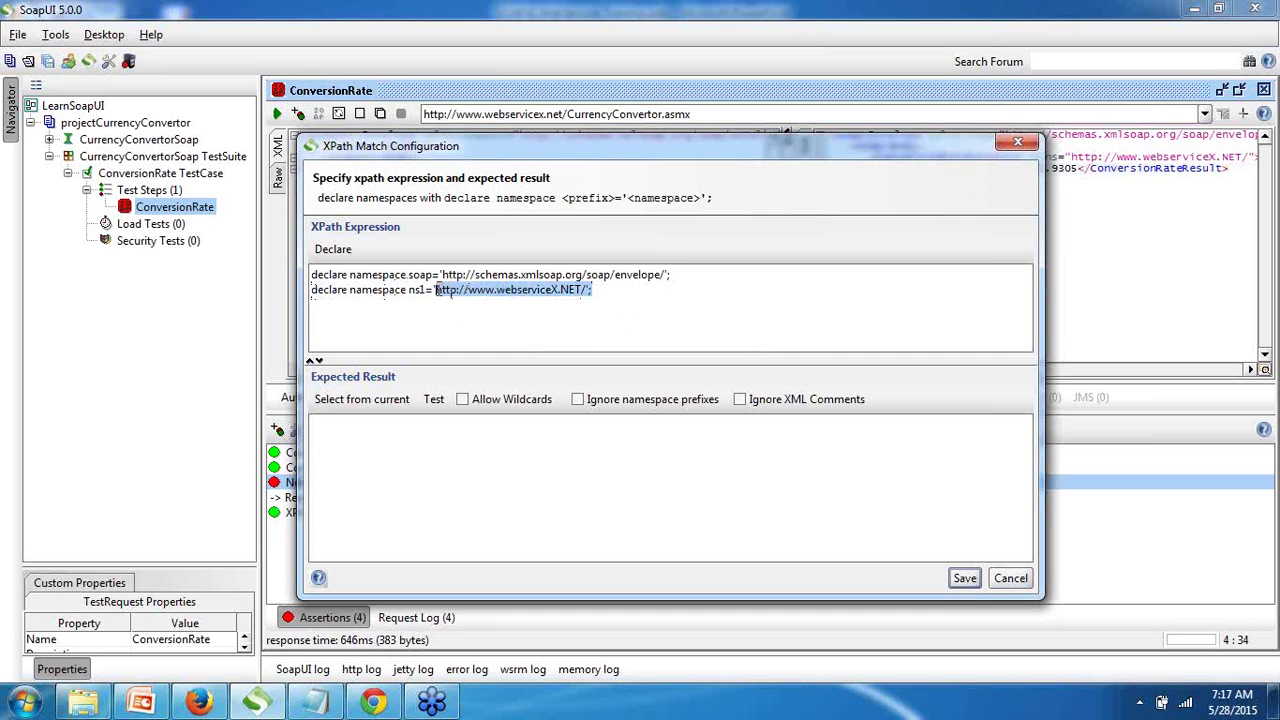
{"action": "left_click", "coordinate": [544, 337]}
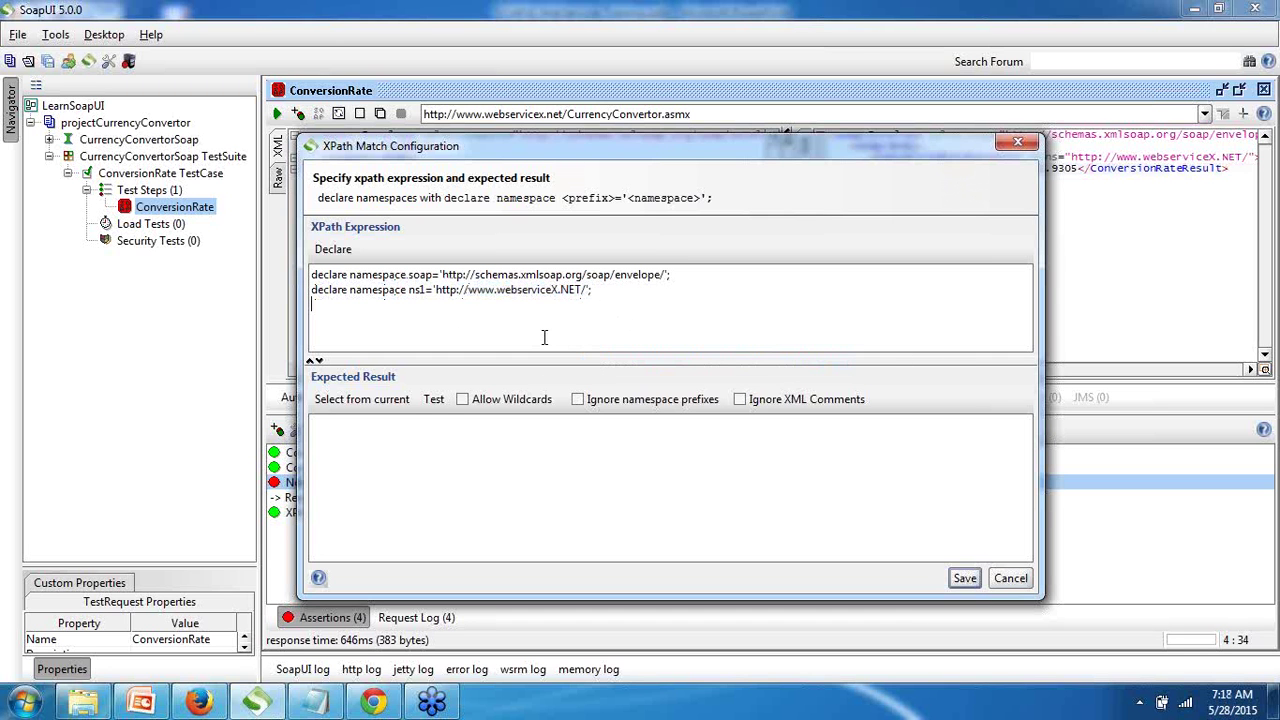
{"action": "left_click", "coordinate": [1097, 254]}
{"action": "left_click", "coordinate": [965, 580]}
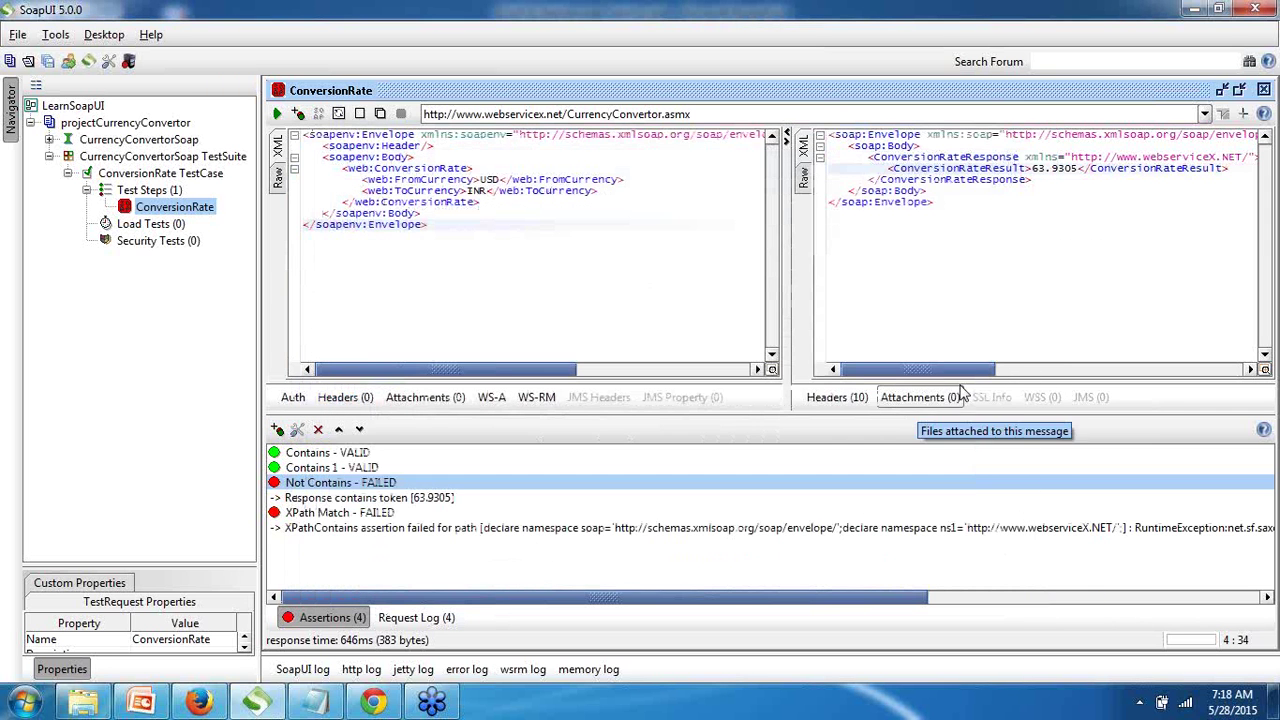
Step: Compare the ConversionRateResponse namespace in the response with the namespaces declared in the XPath Match assertion
{"action": "left_click_drag", "start_coordinate": [956, 370], "coordinate": [987, 355]}
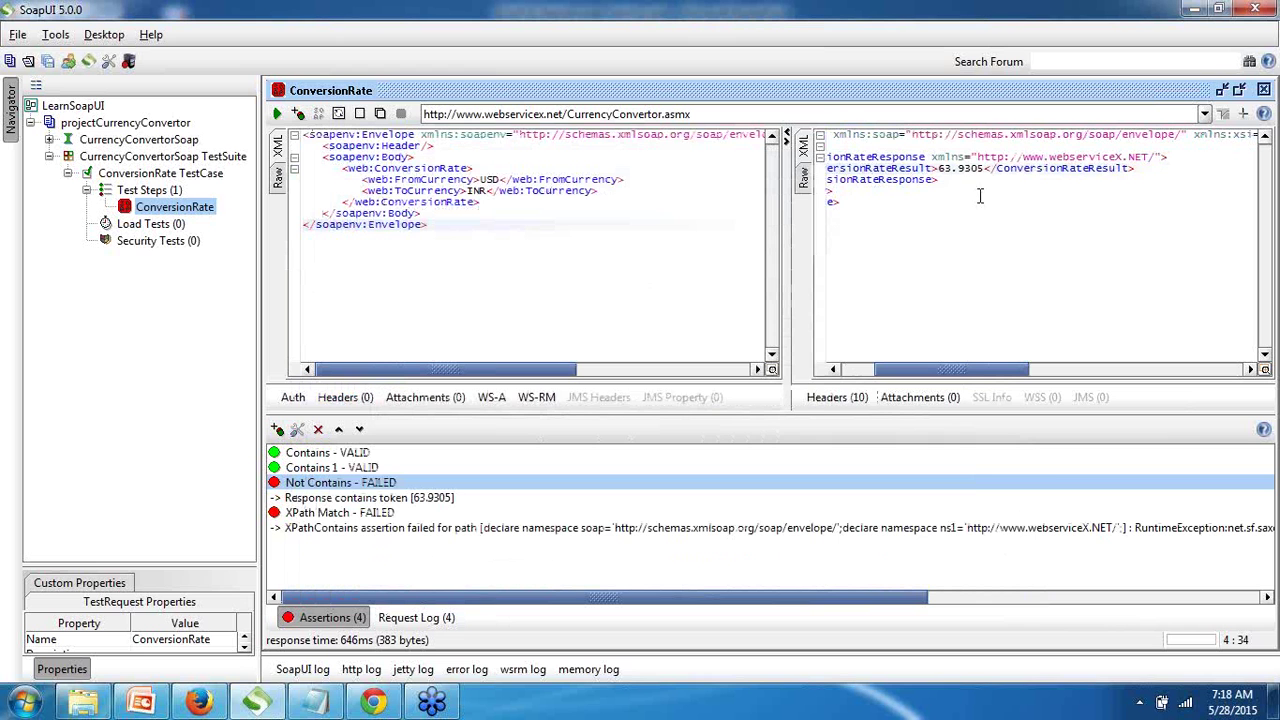
{"action": "left_click_drag", "start_coordinate": [931, 157], "coordinate": [1162, 156]}
{"action": "left_click", "coordinate": [1068, 287]}
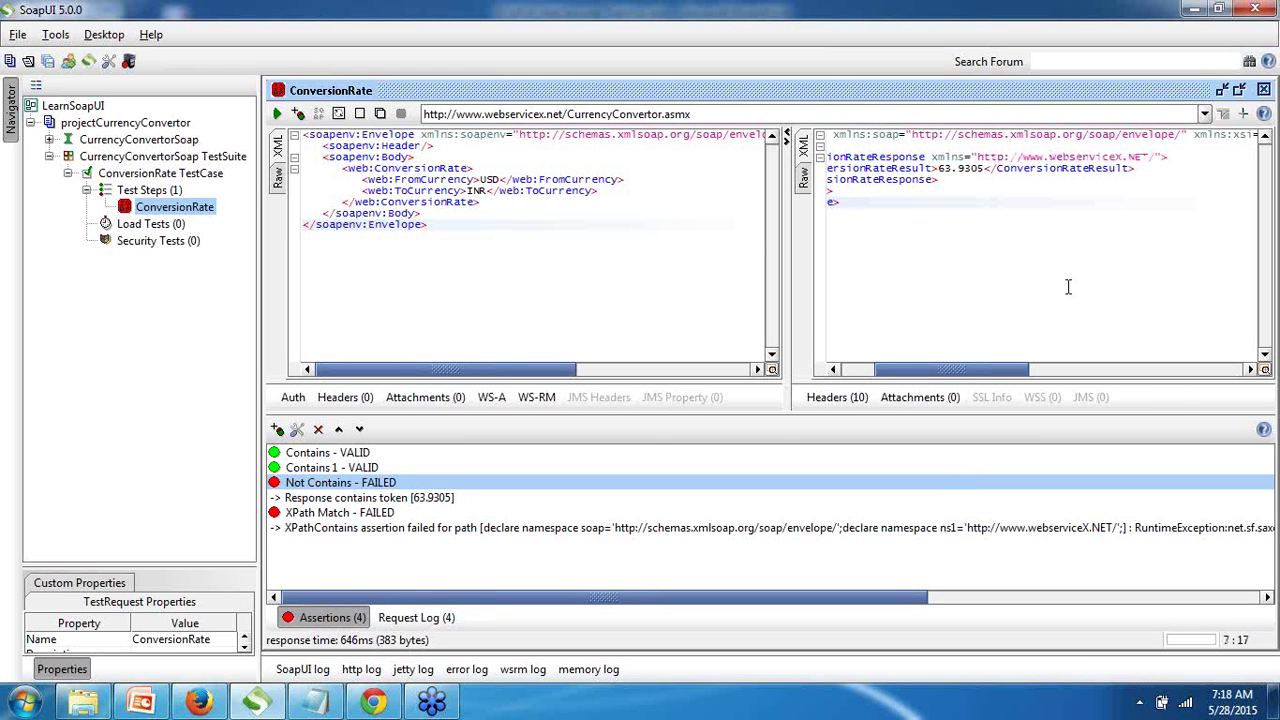
{"action": "double_click", "coordinate": [306, 514]}
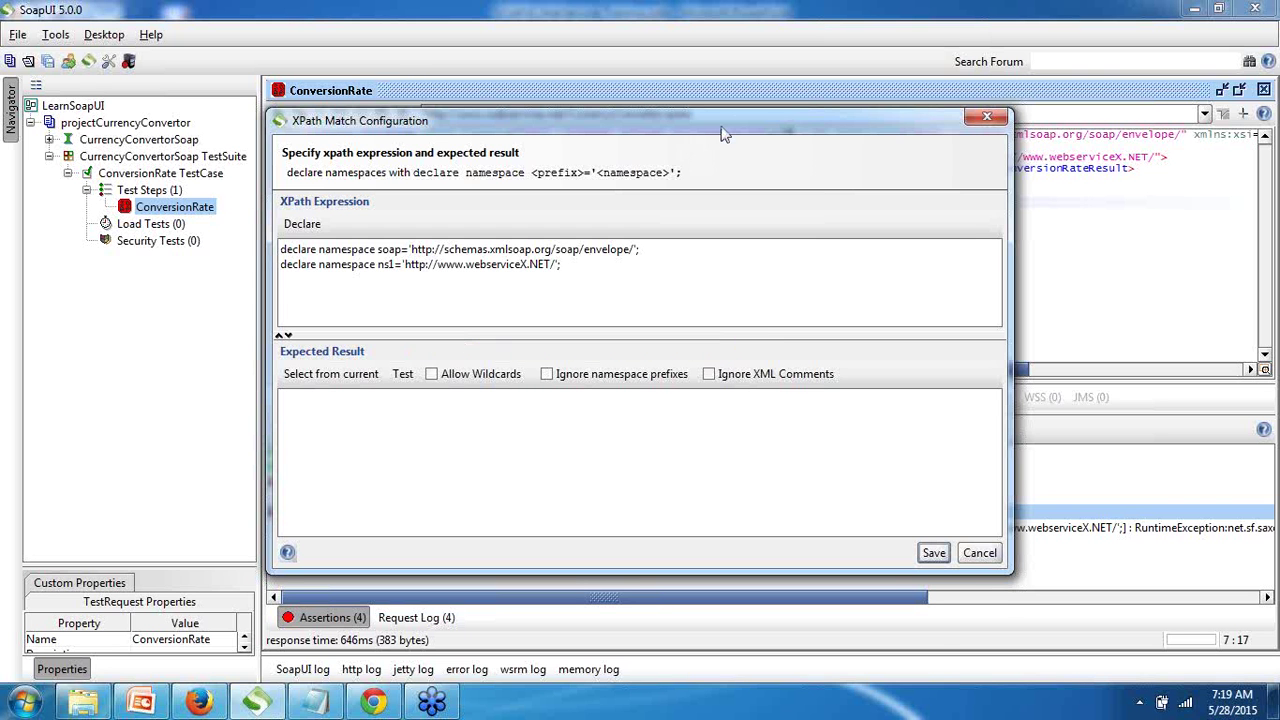
{"action": "left_click_drag", "start_coordinate": [720, 134], "coordinate": [632, 256]}
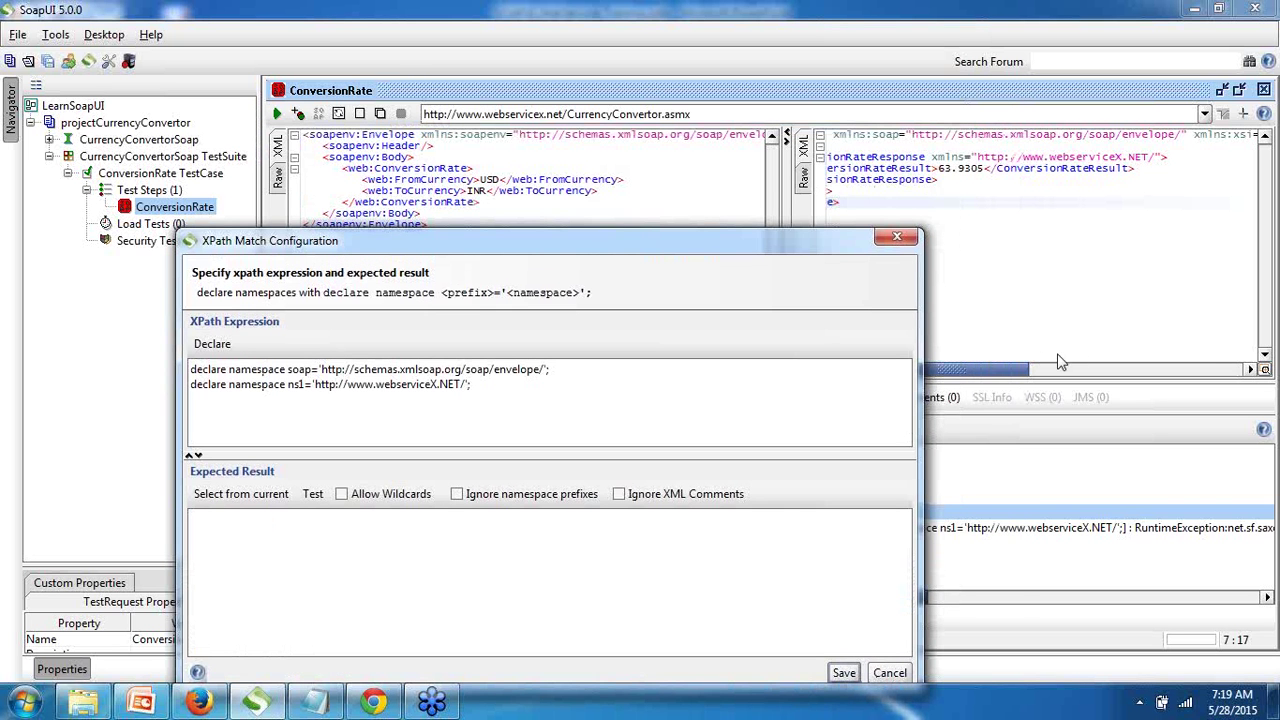
{"action": "left_click", "coordinate": [845, 673]}
{"action": "left_click_drag", "start_coordinate": [1005, 378], "coordinate": [903, 380]}
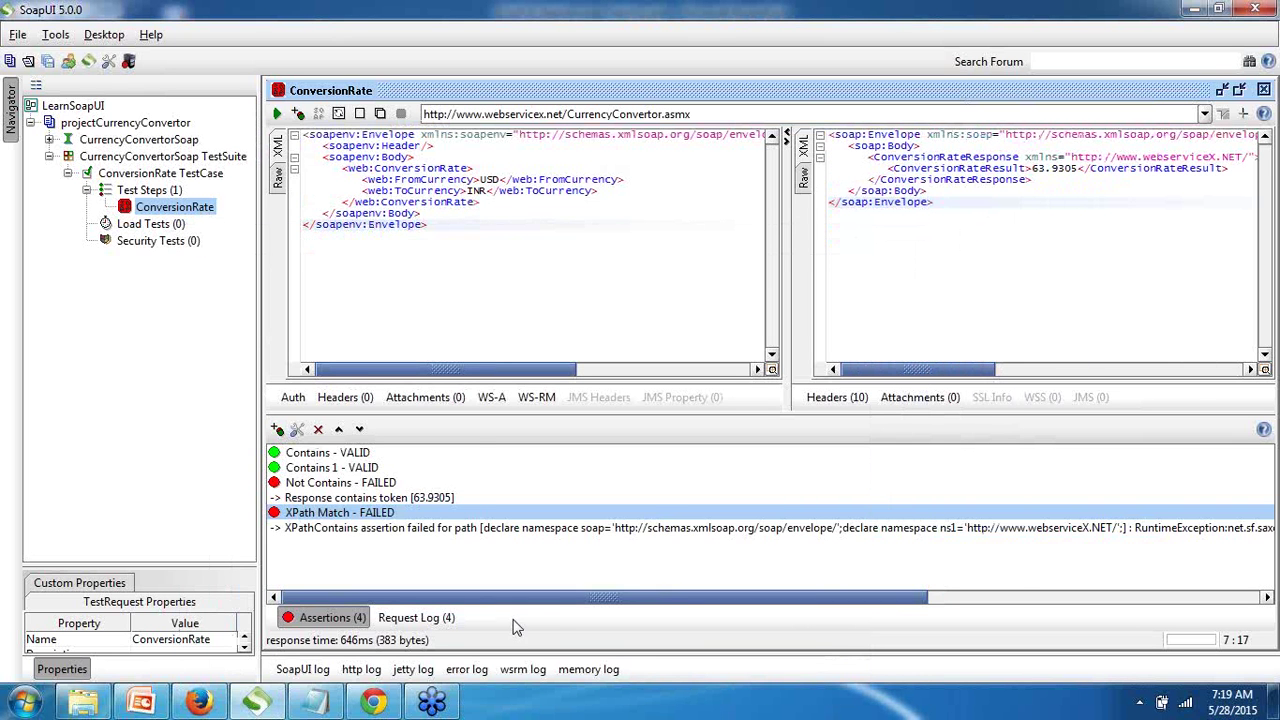
Step: Add //ns1:ConversionRateResult below the namespace declarations of the XPath Match assertion and test the expression
{"action": "double_click", "coordinate": [340, 512]}
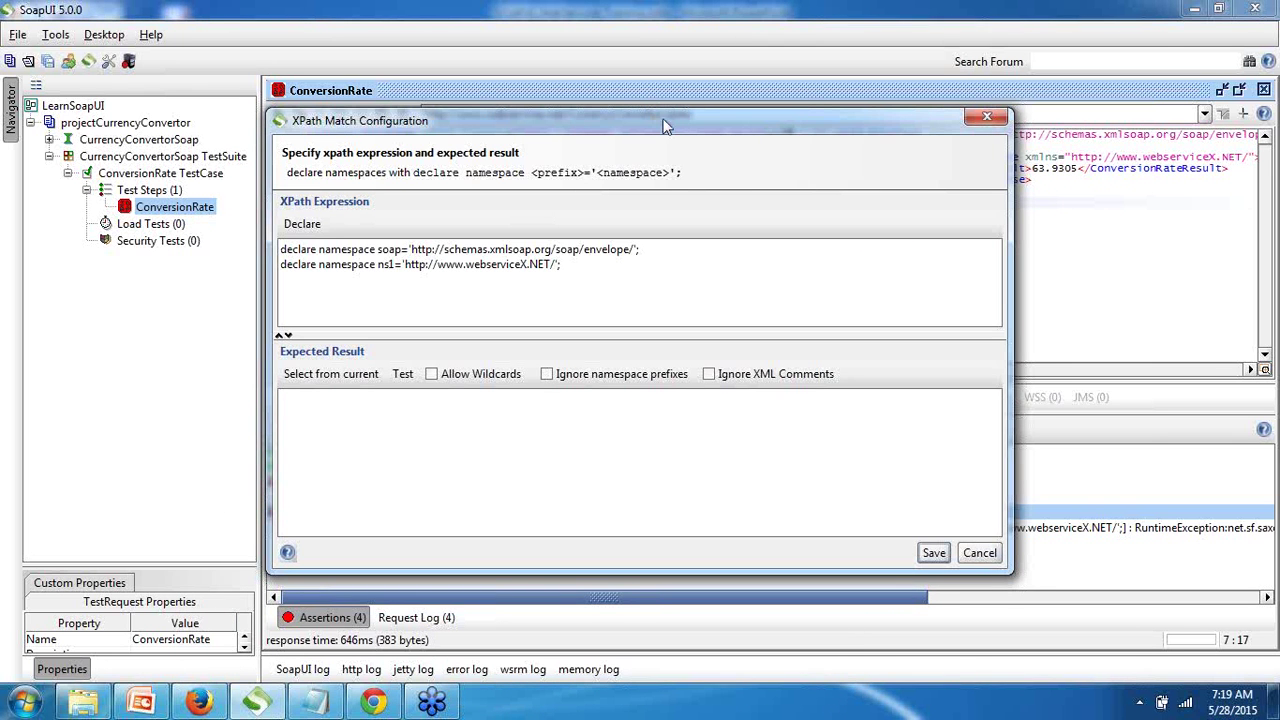
{"action": "left_click_drag", "start_coordinate": [665, 125], "coordinate": [552, 238]}
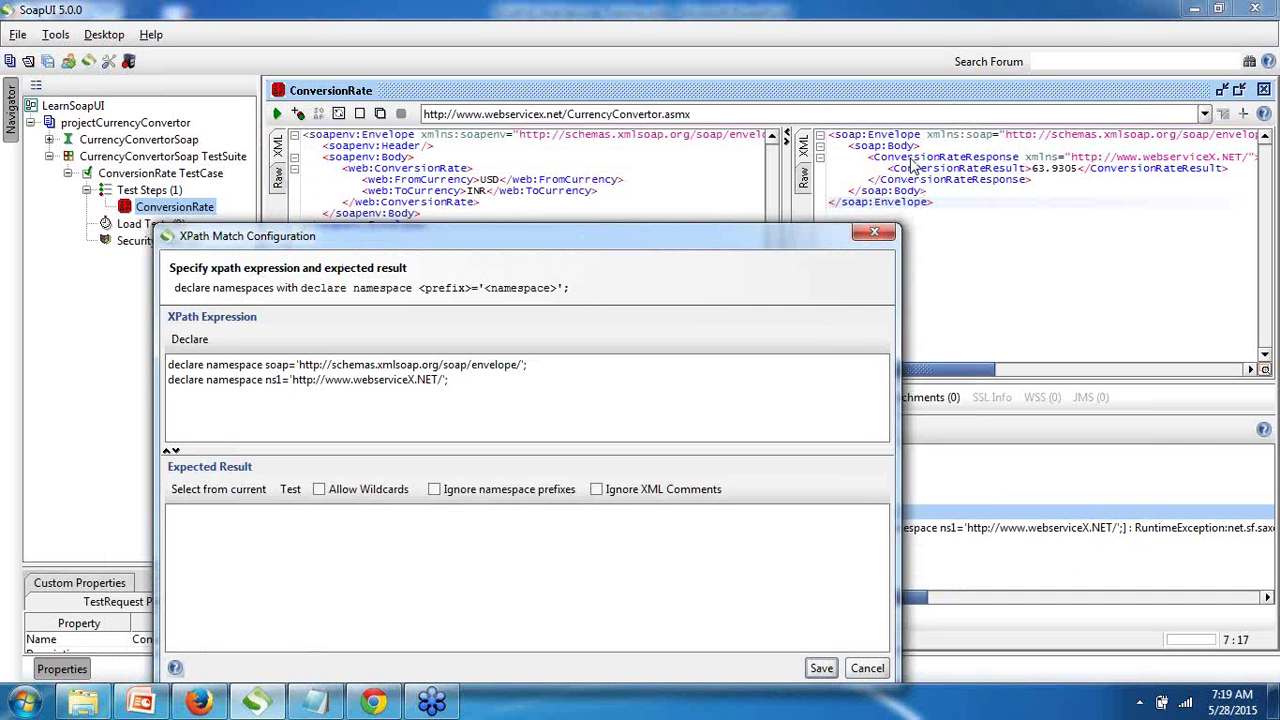
{"action": "left_click", "coordinate": [228, 415]}
{"action": "key", "text": "Return"}
{"action": "key", "text": "Return"}
{"action": "type", "text": "//"}
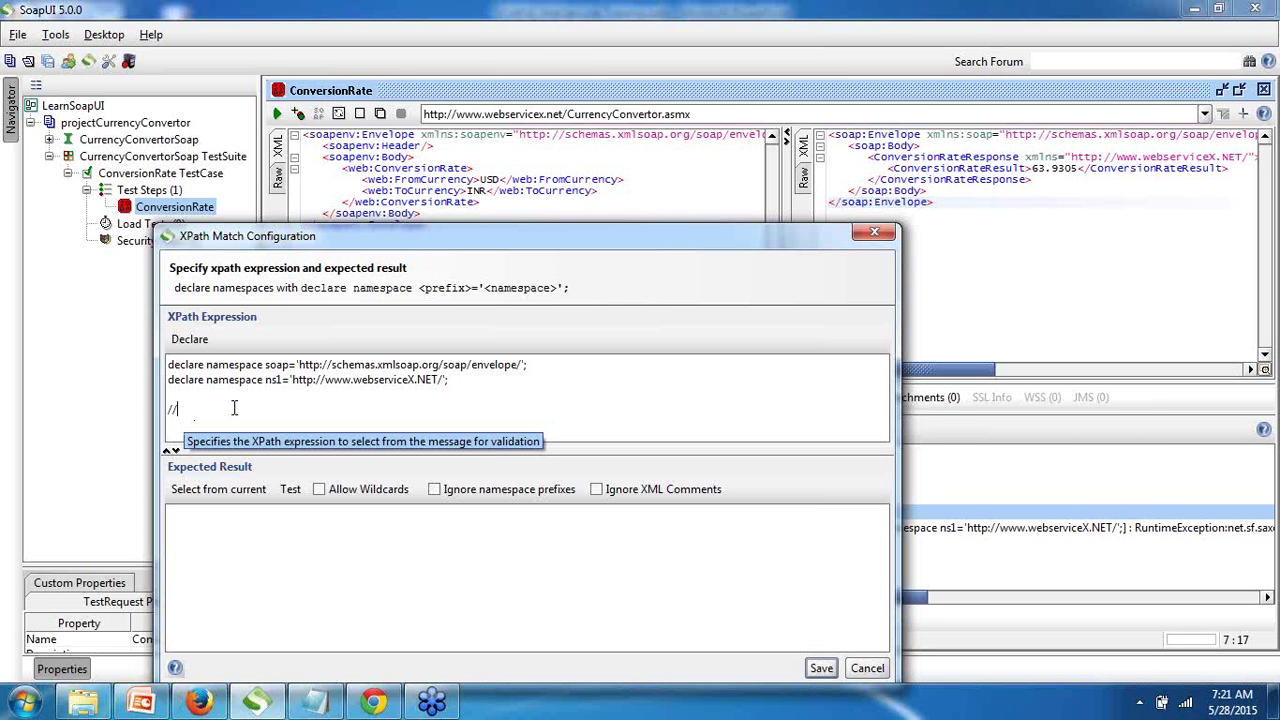
{"action": "type", "text": "ns1"}
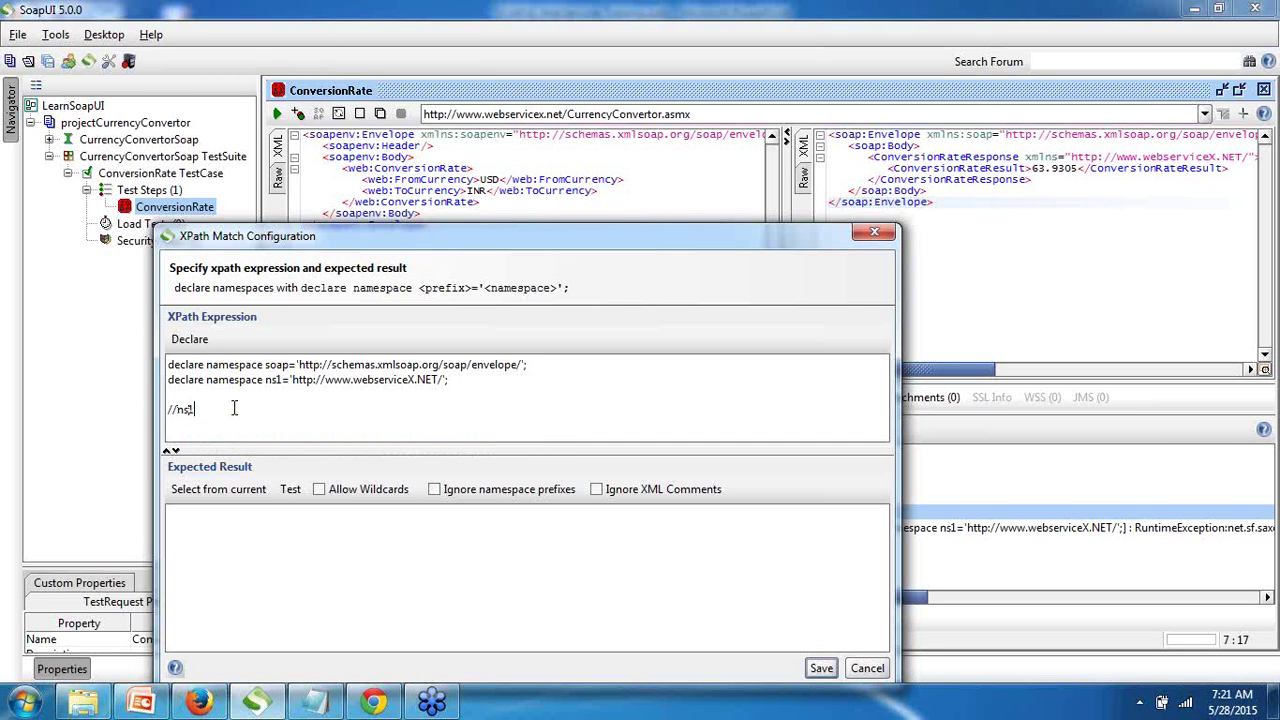
{"action": "type", "text": ":"}
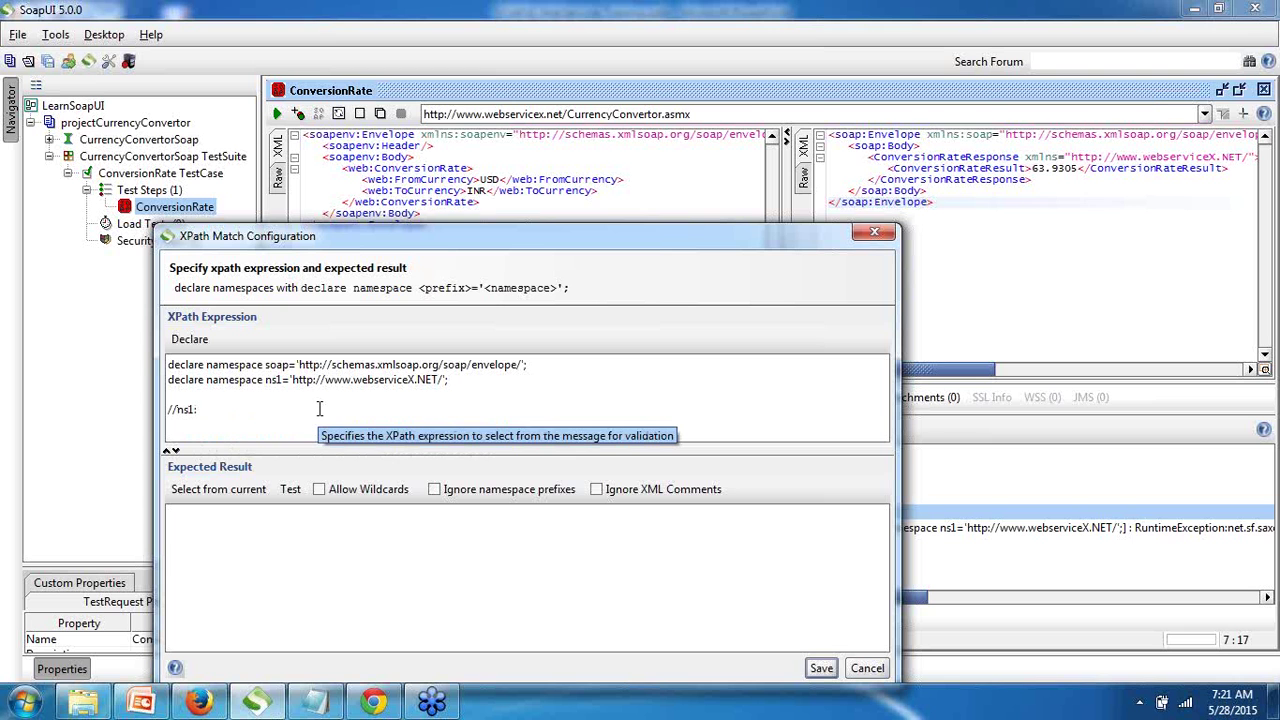
{"action": "type", "text": "Con"}
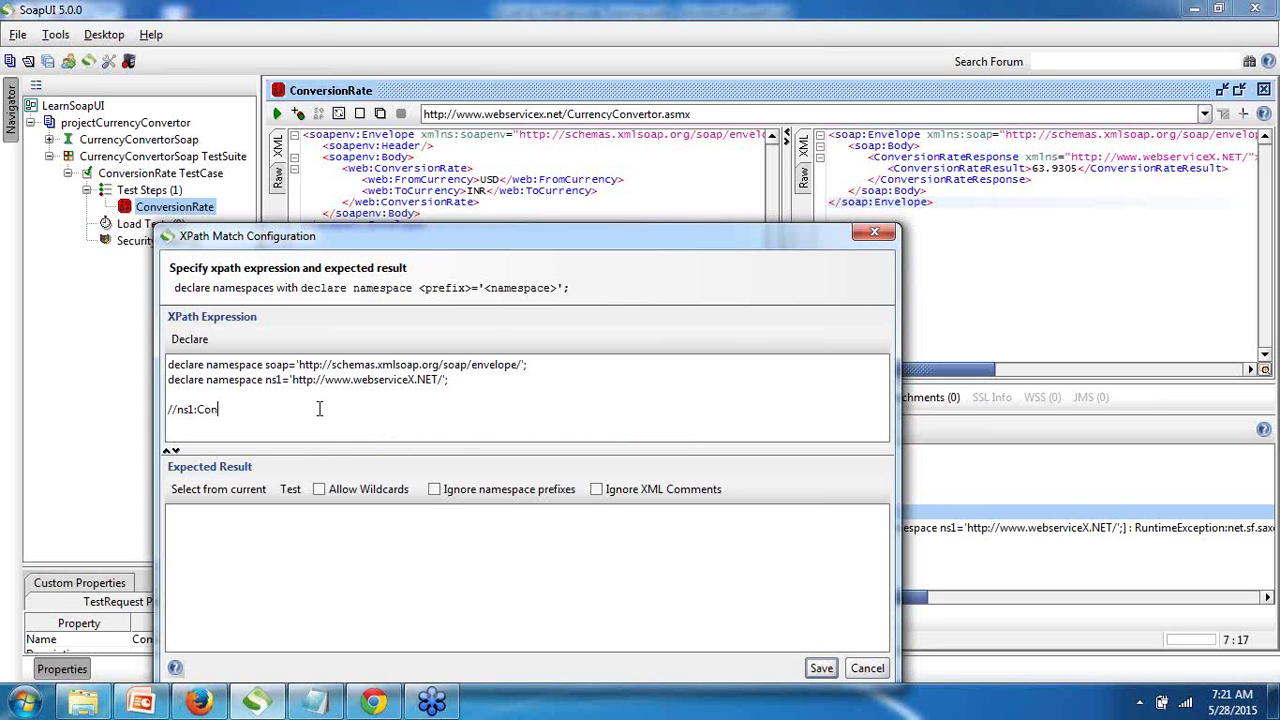
{"action": "type", "text": "versionRateResult"}
{"action": "key", "text": "BackSpace"}
{"action": "key", "text": "BackSpace"}
{"action": "type", "text": "lt"}
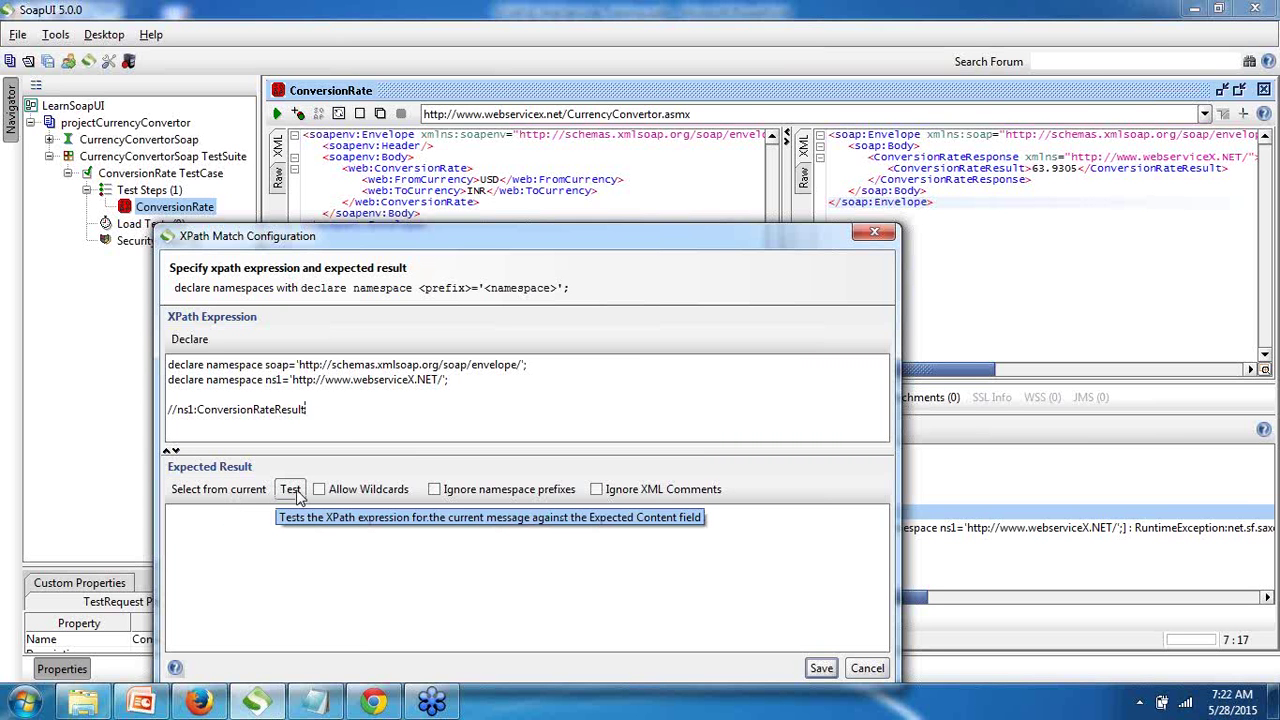
{"action": "left_click", "coordinate": [297, 497]}
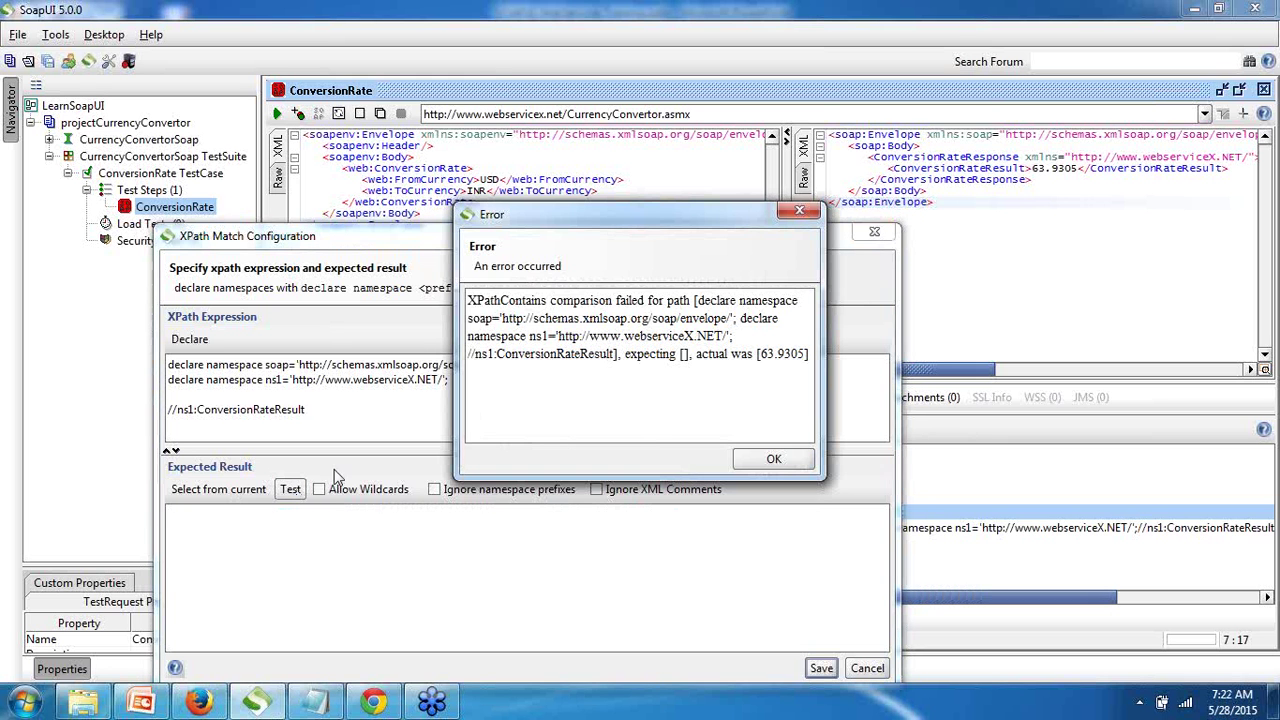
{"action": "left_click", "coordinate": [770, 463]}
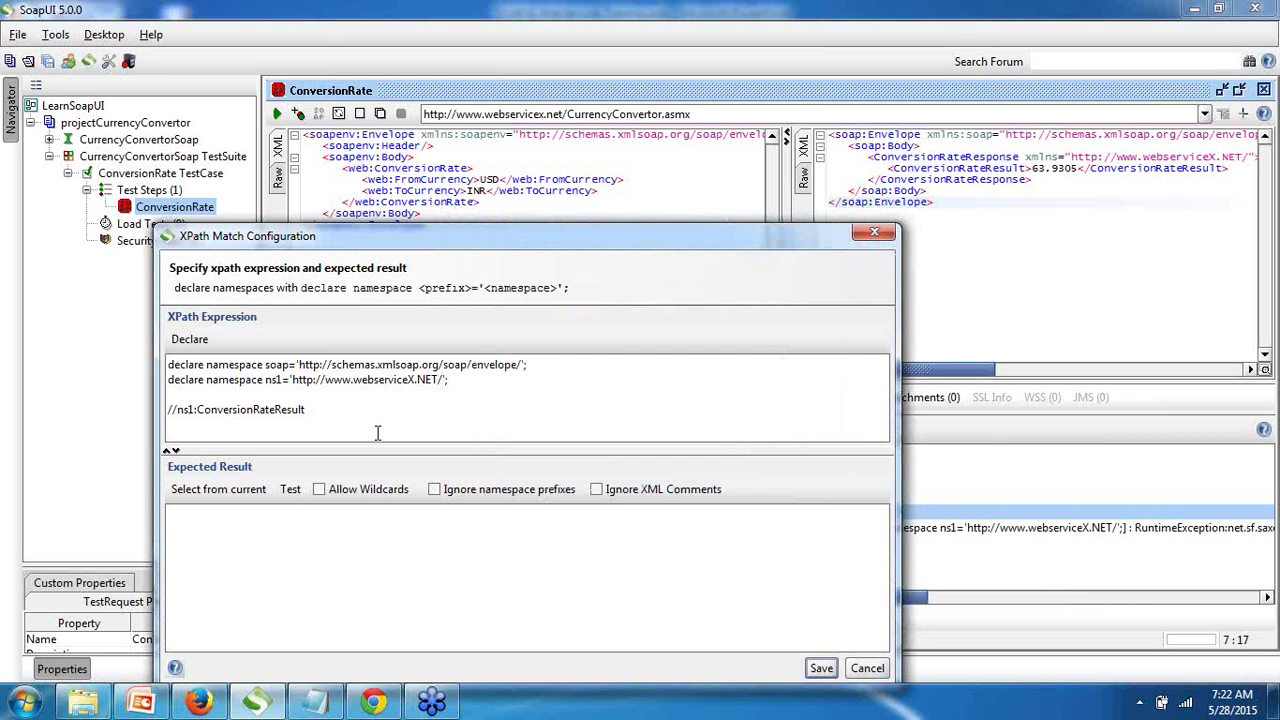
Step: Fill the XPath Match assertion's expected result from the current response and save the assertion
{"action": "left_click", "coordinate": [326, 409]}
{"action": "left_click", "coordinate": [214, 489]}
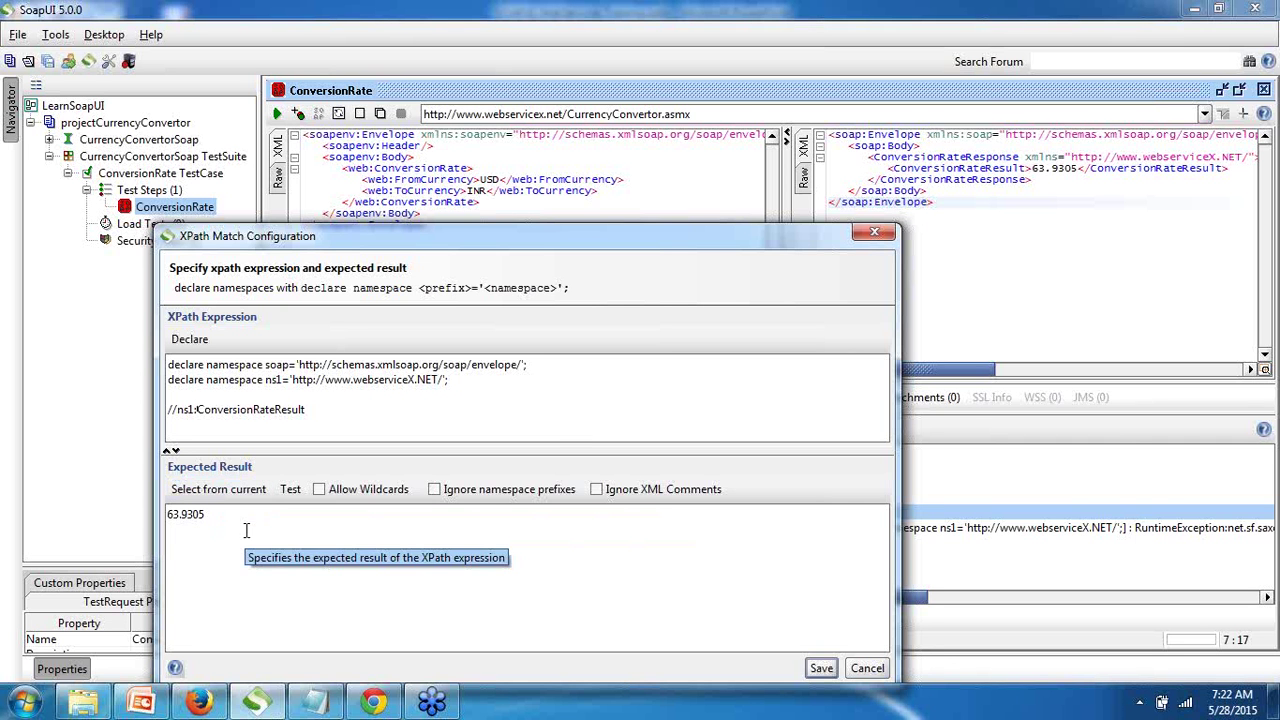
{"action": "left_click_drag", "start_coordinate": [215, 513], "coordinate": [166, 514]}
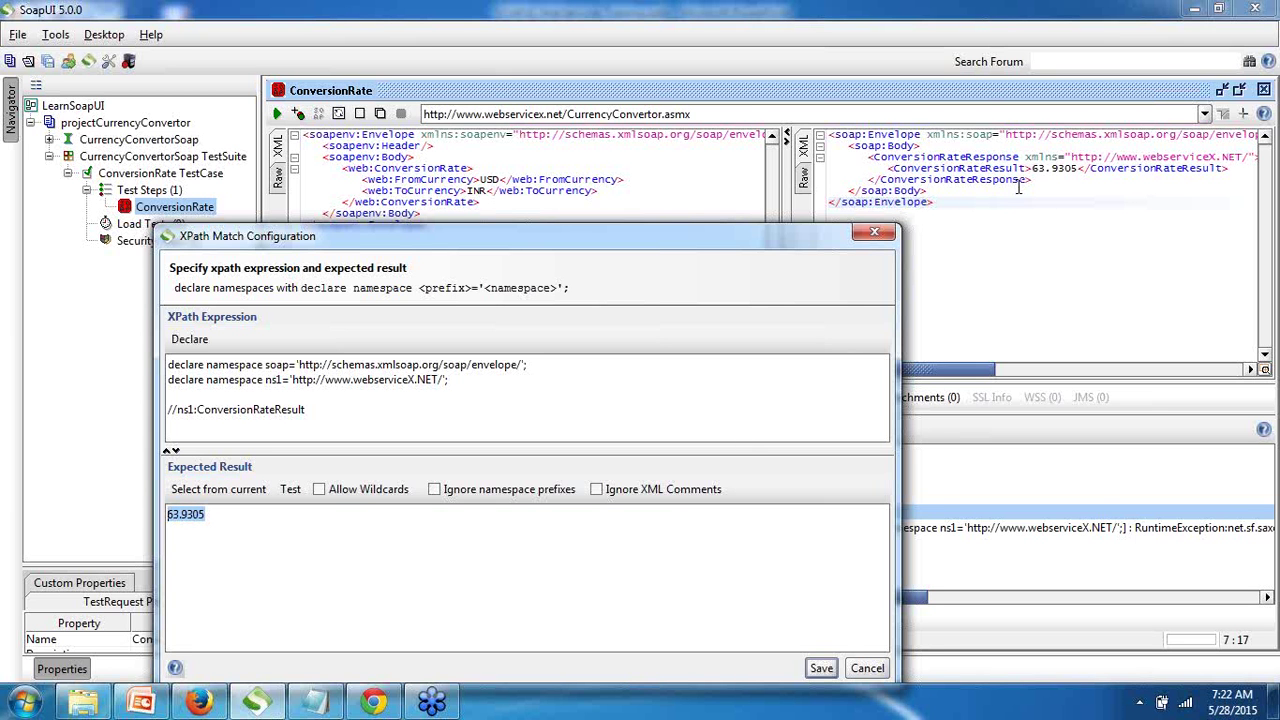
{"action": "left_click", "coordinate": [246, 529]}
{"action": "left_click", "coordinate": [822, 669]}
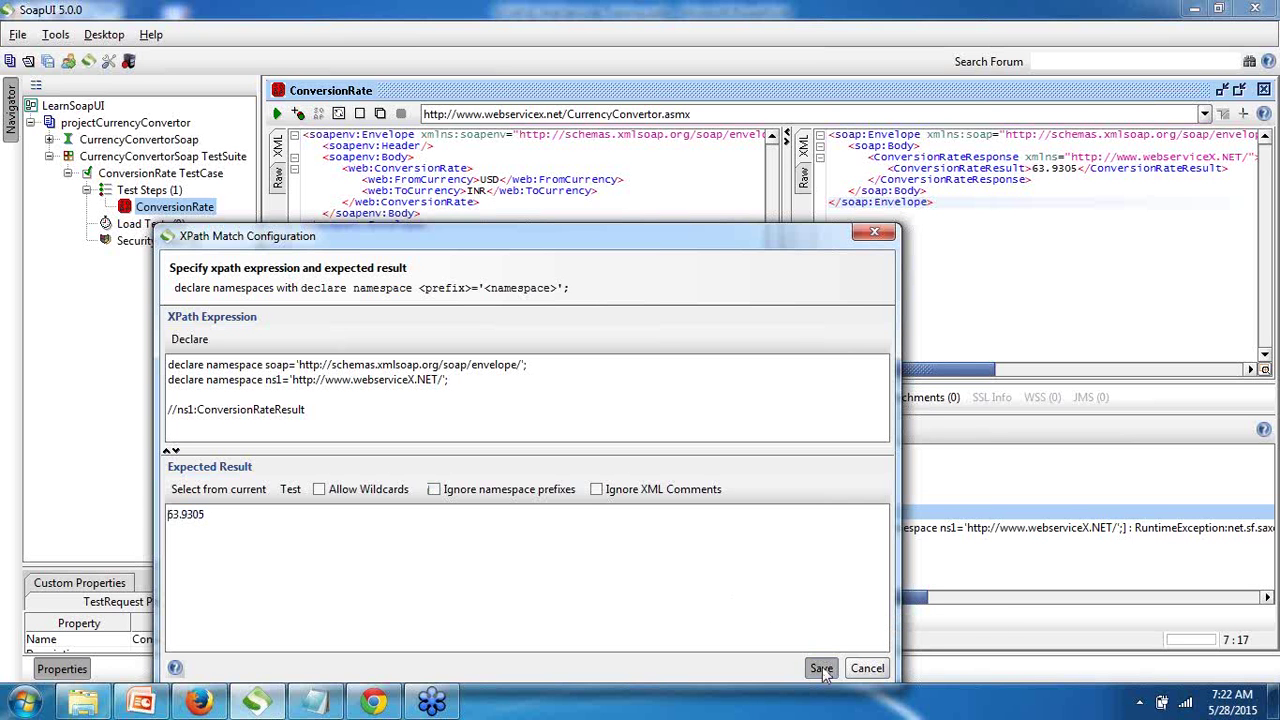
Step: Rerun the ConversionRate request and compare the XPath Match assertion's expected result with the new response
{"action": "left_click", "coordinate": [277, 113]}
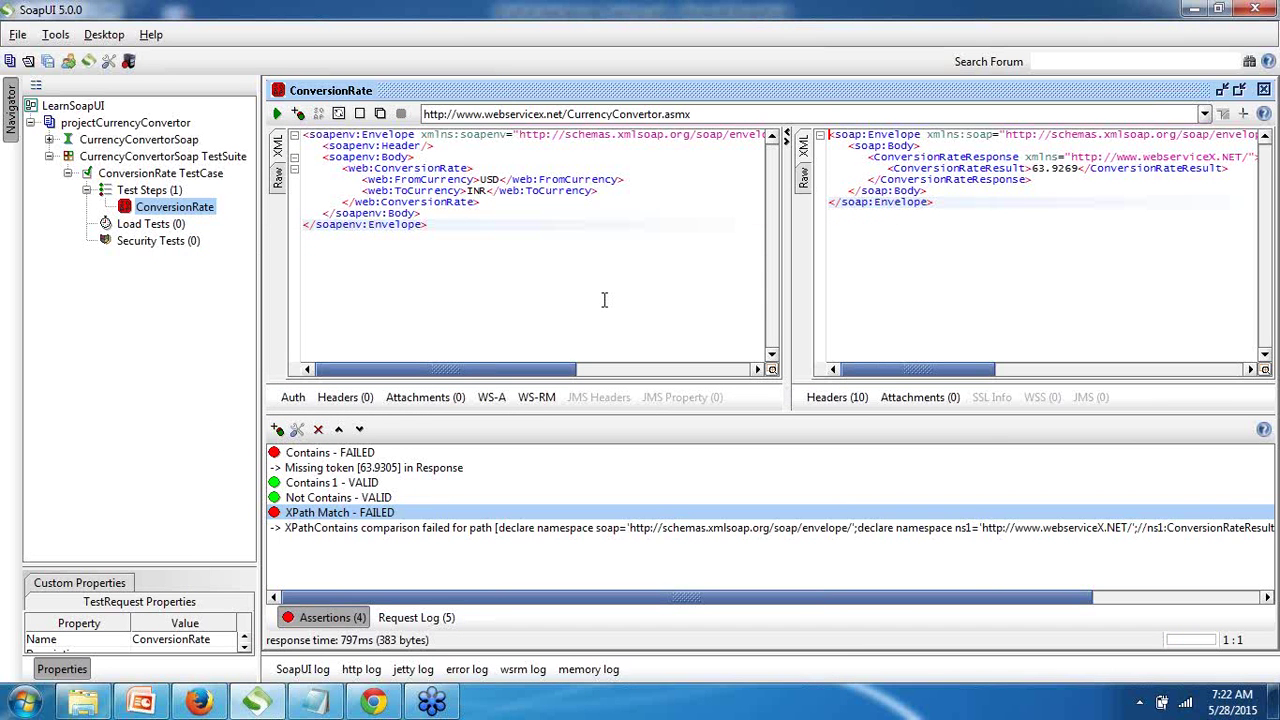
{"action": "double_click", "coordinate": [335, 513]}
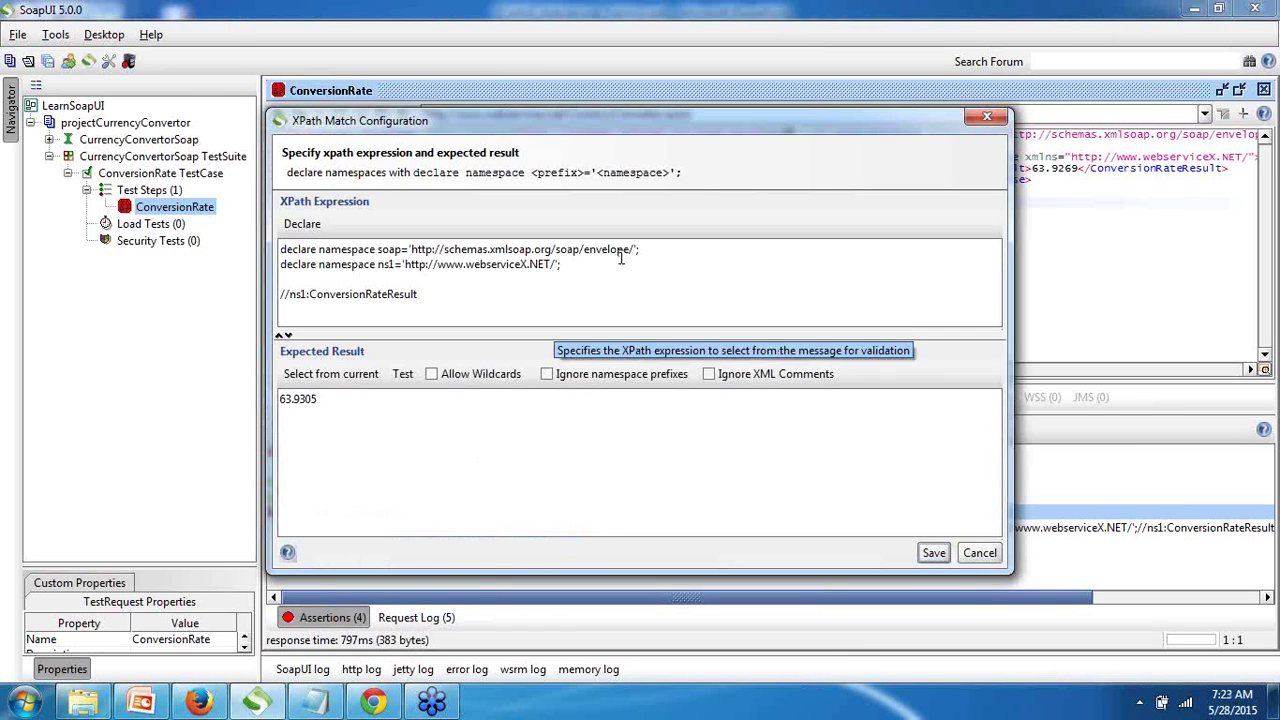
{"action": "left_click_drag", "start_coordinate": [580, 128], "coordinate": [444, 144]}
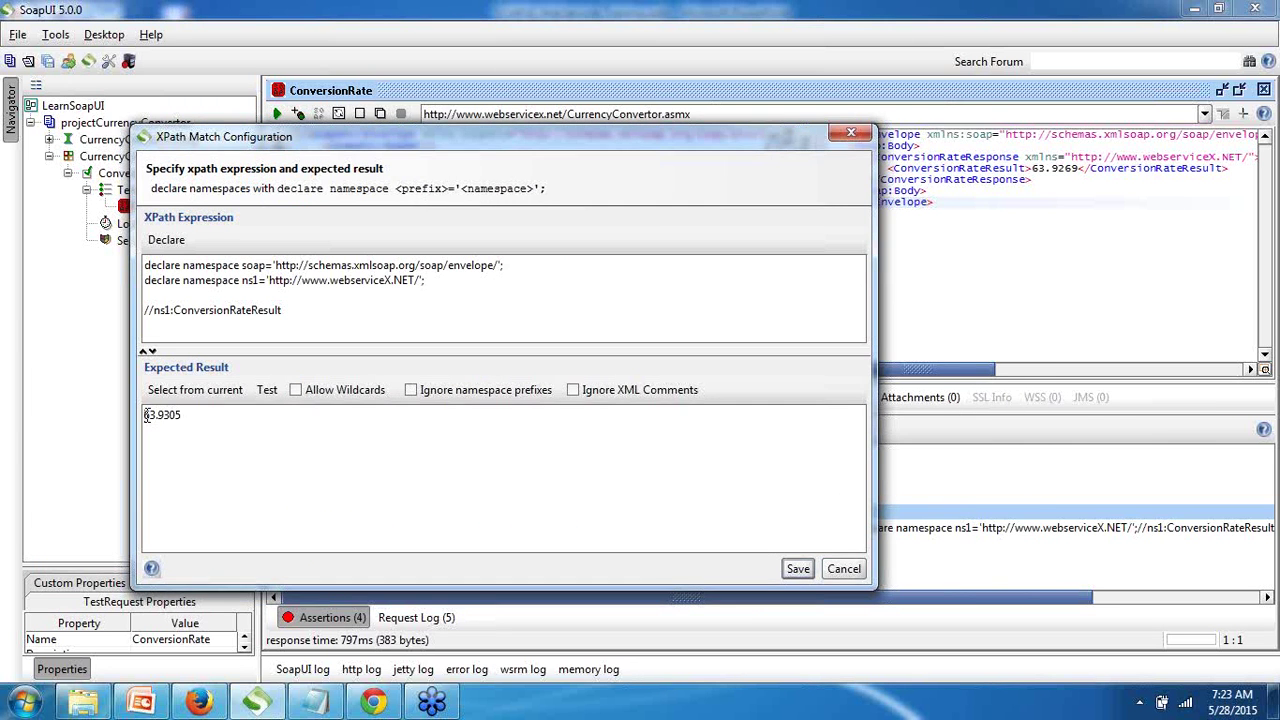
{"action": "left_click_drag", "start_coordinate": [146, 416], "coordinate": [185, 414]}
{"action": "left_click", "coordinate": [799, 572]}
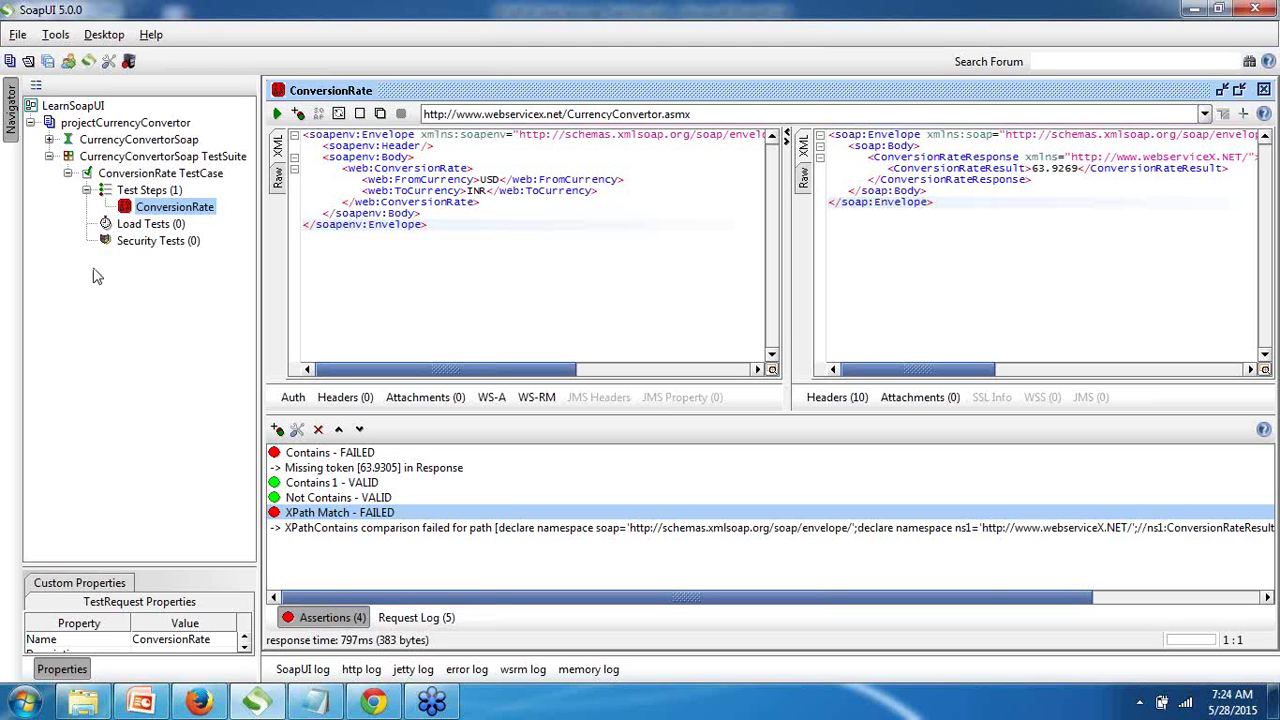
Step: Collapse the ConversionRate test case, its test suite and the projectCurrencyConvertor project in the project tree
{"action": "left_click", "coordinate": [69, 174]}
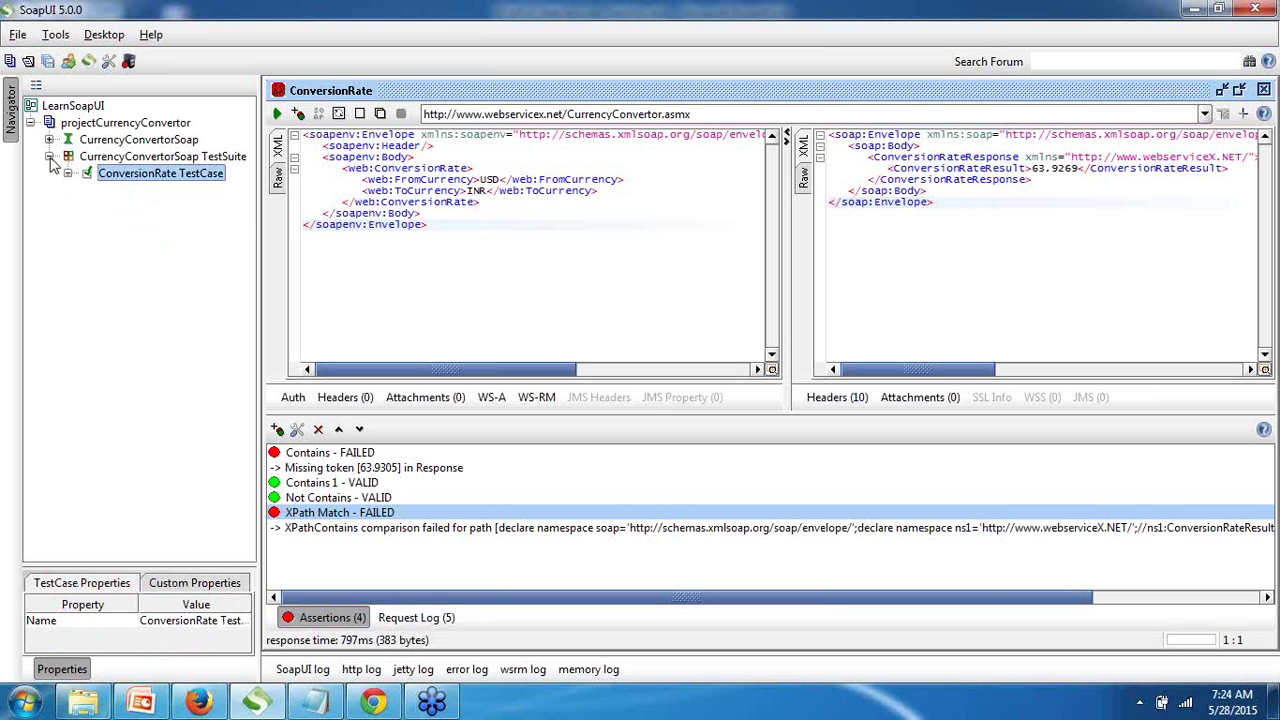
{"action": "left_click", "coordinate": [49, 156]}
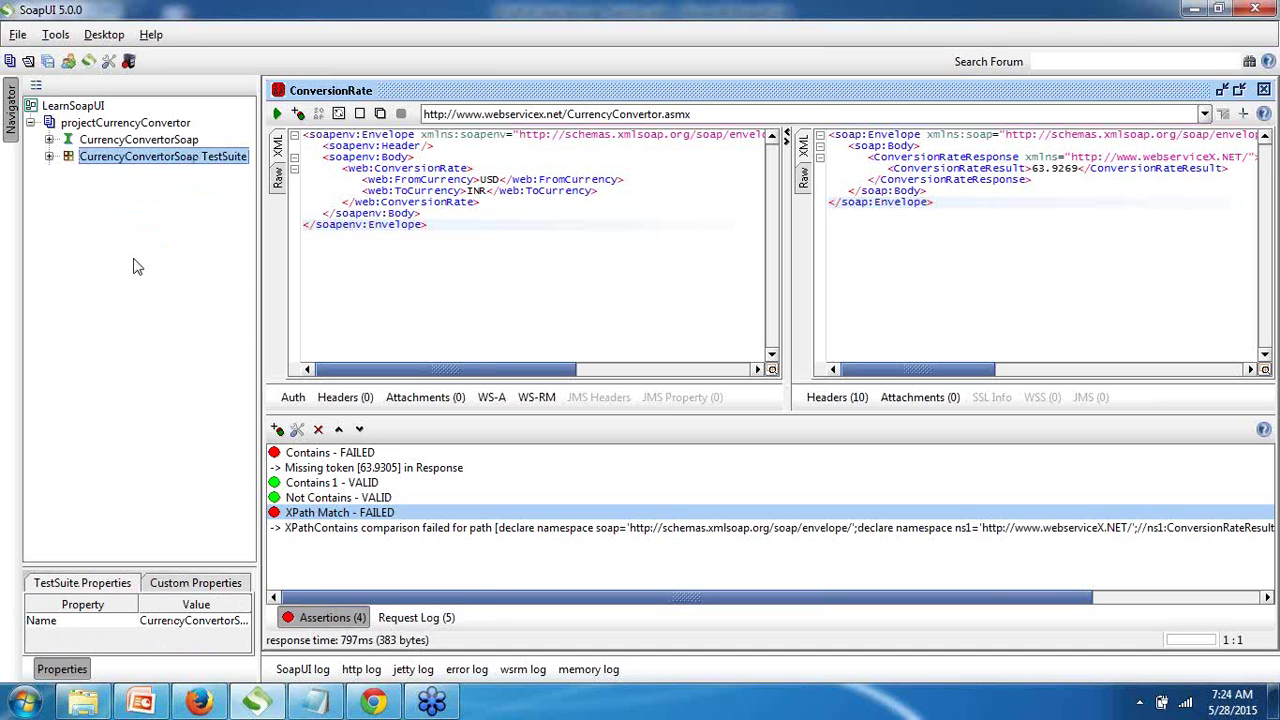
{"action": "left_click", "coordinate": [31, 124]}
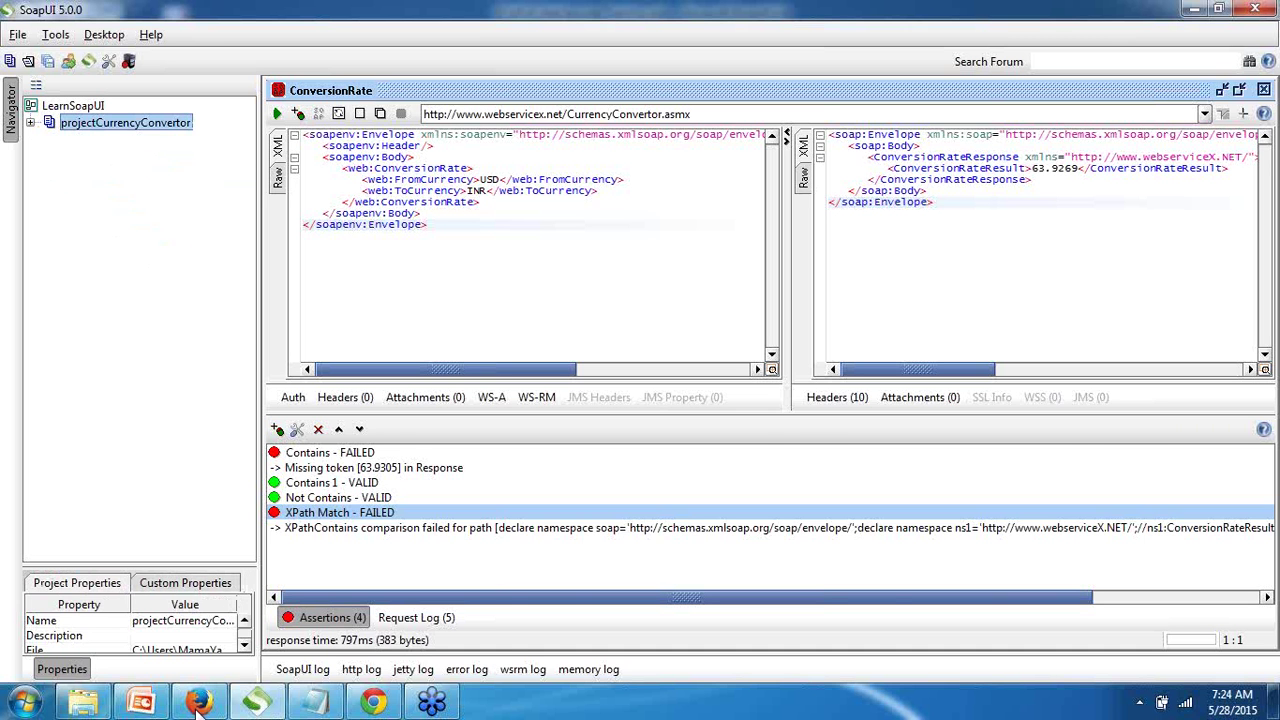
Step: Switch to Firefox, open the Medi Care Supplier service on WebserviceX.NET, and copy its WSDL schema location
{"action": "left_click", "coordinate": [256, 702]}
{"action": "left_click", "coordinate": [360, 607]}
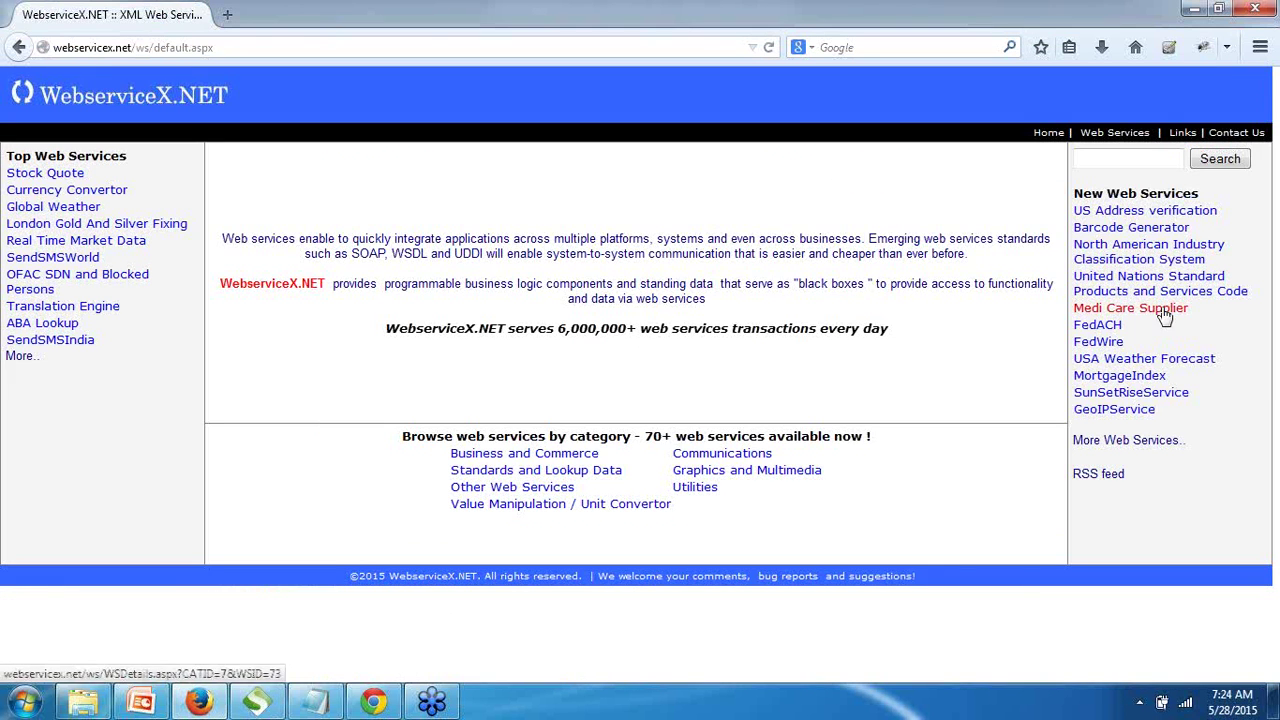
{"action": "left_click", "coordinate": [1160, 310]}
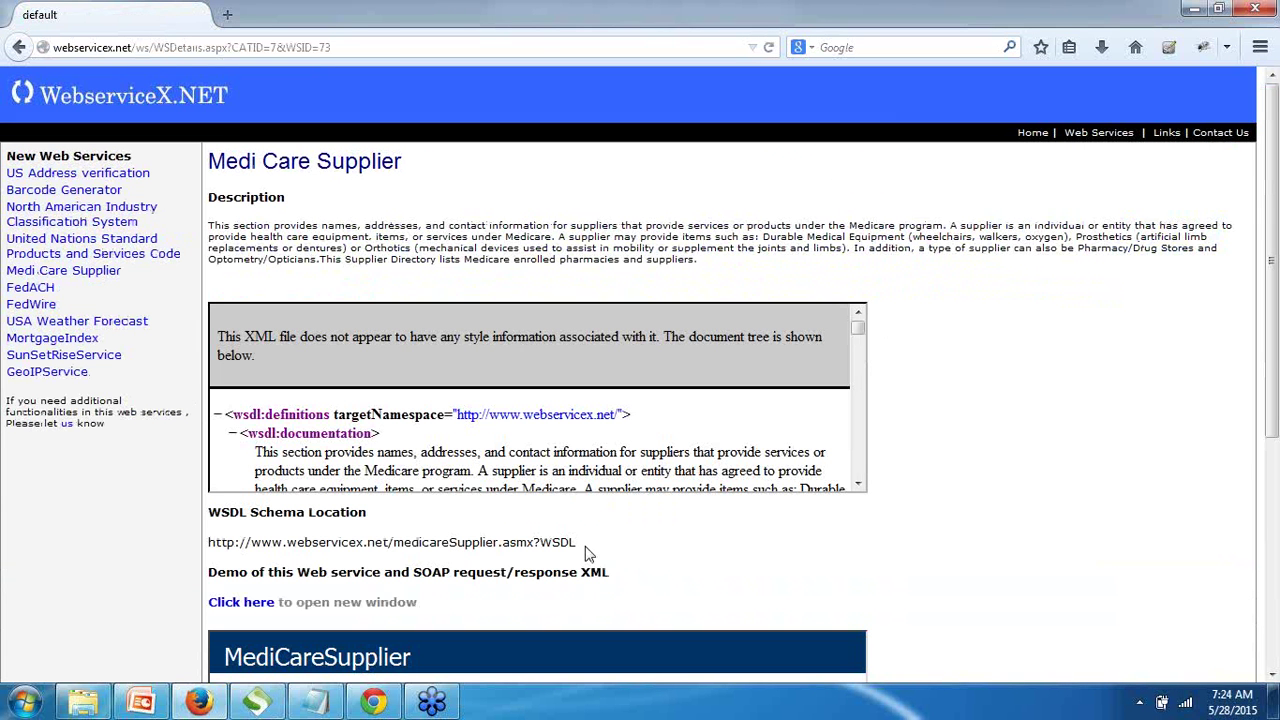
{"action": "left_click_drag", "start_coordinate": [588, 553], "coordinate": [212, 550]}
{"action": "key", "text": "ctrl+c"}
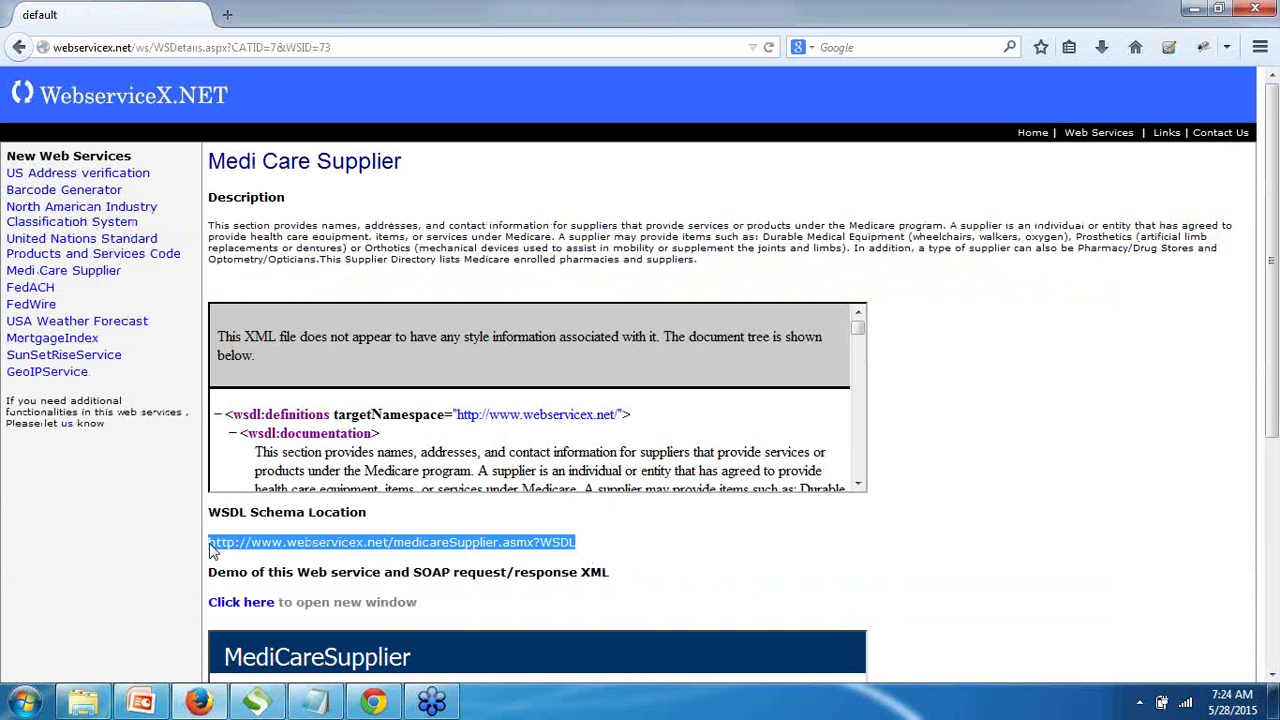
{"action": "left_click", "coordinate": [1190, 12]}
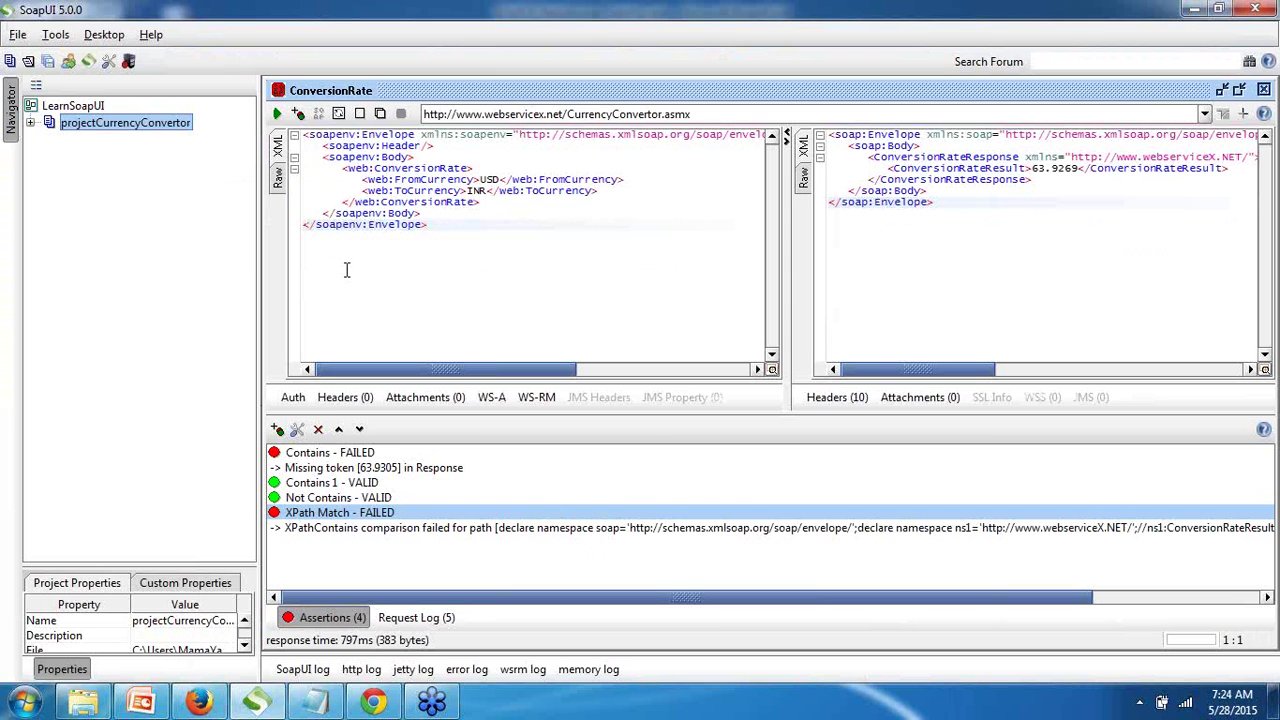
{"action": "right_click", "coordinate": [88, 108]}
{"action": "left_click", "coordinate": [197, 130]}
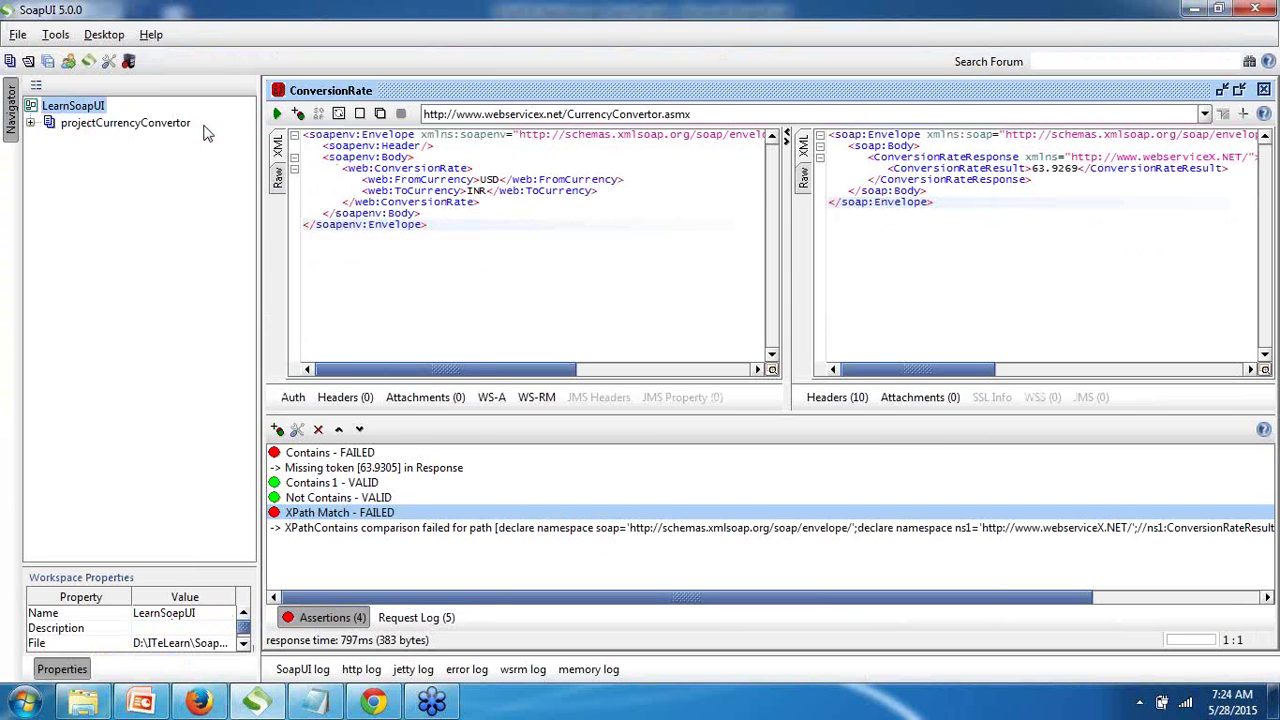
{"action": "left_click", "coordinate": [500, 348]}
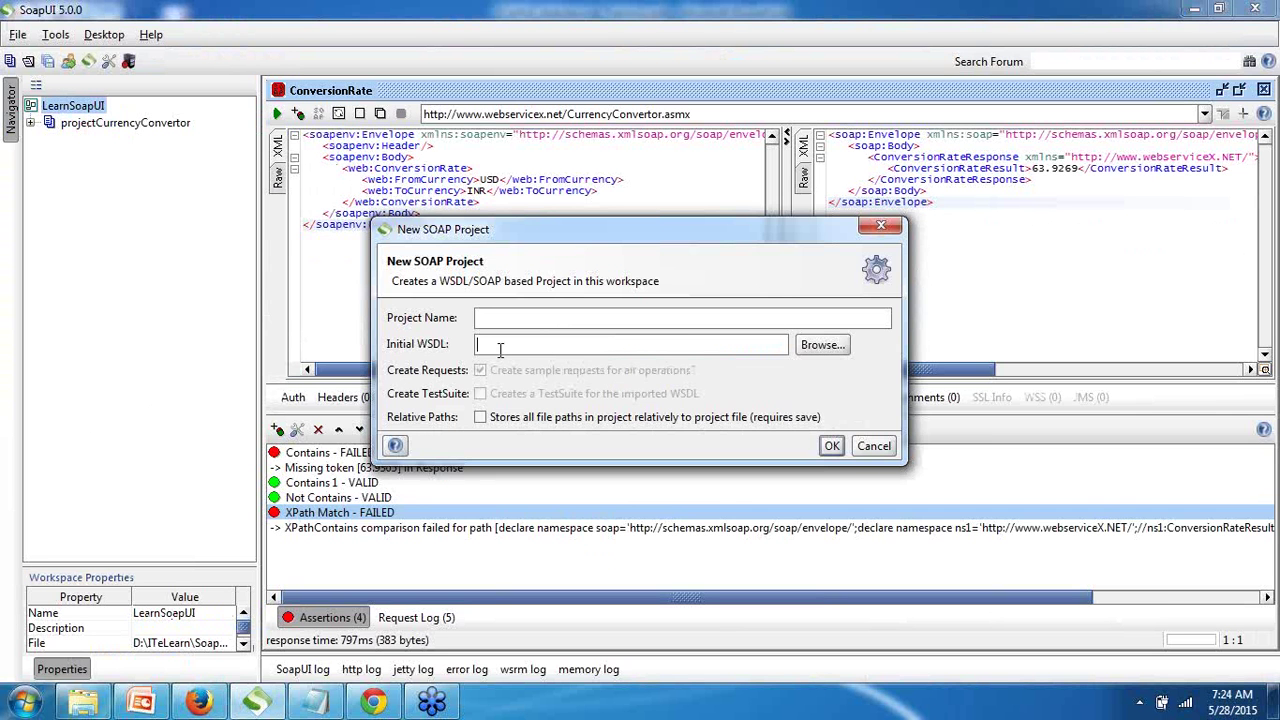
{"action": "key", "text": "ctrl+v"}
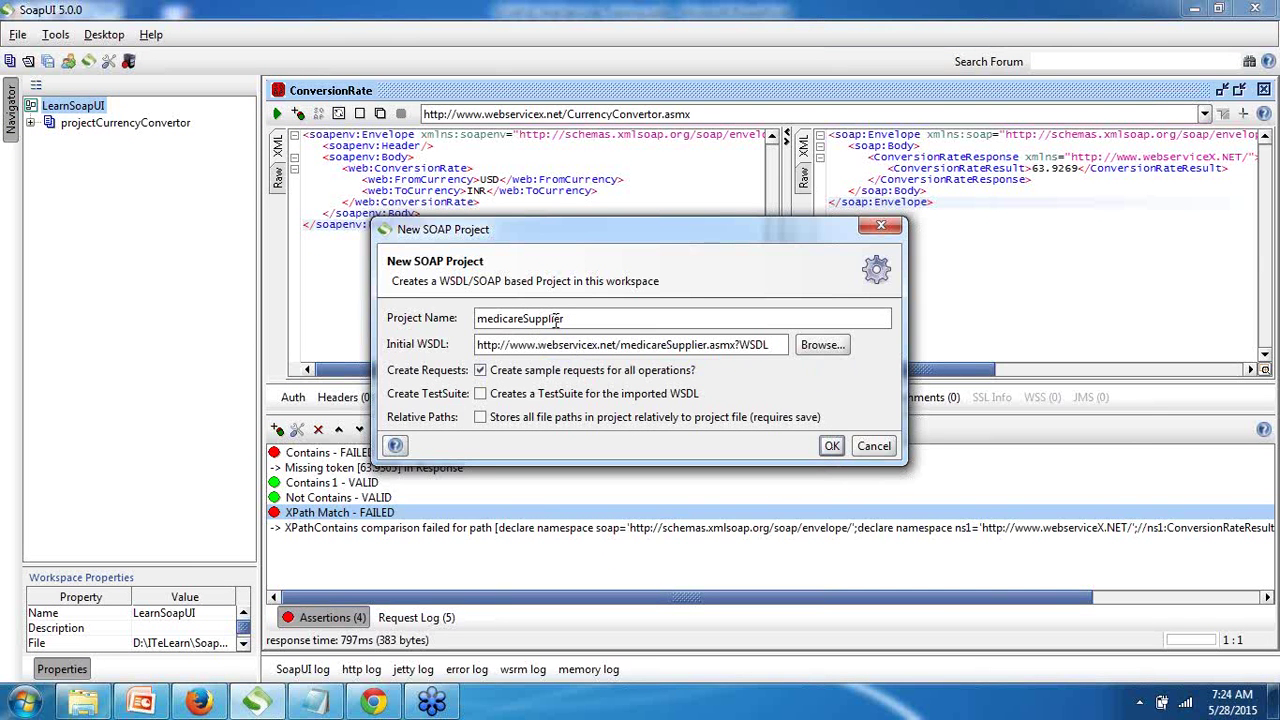
{"action": "left_click", "coordinate": [831, 446]}
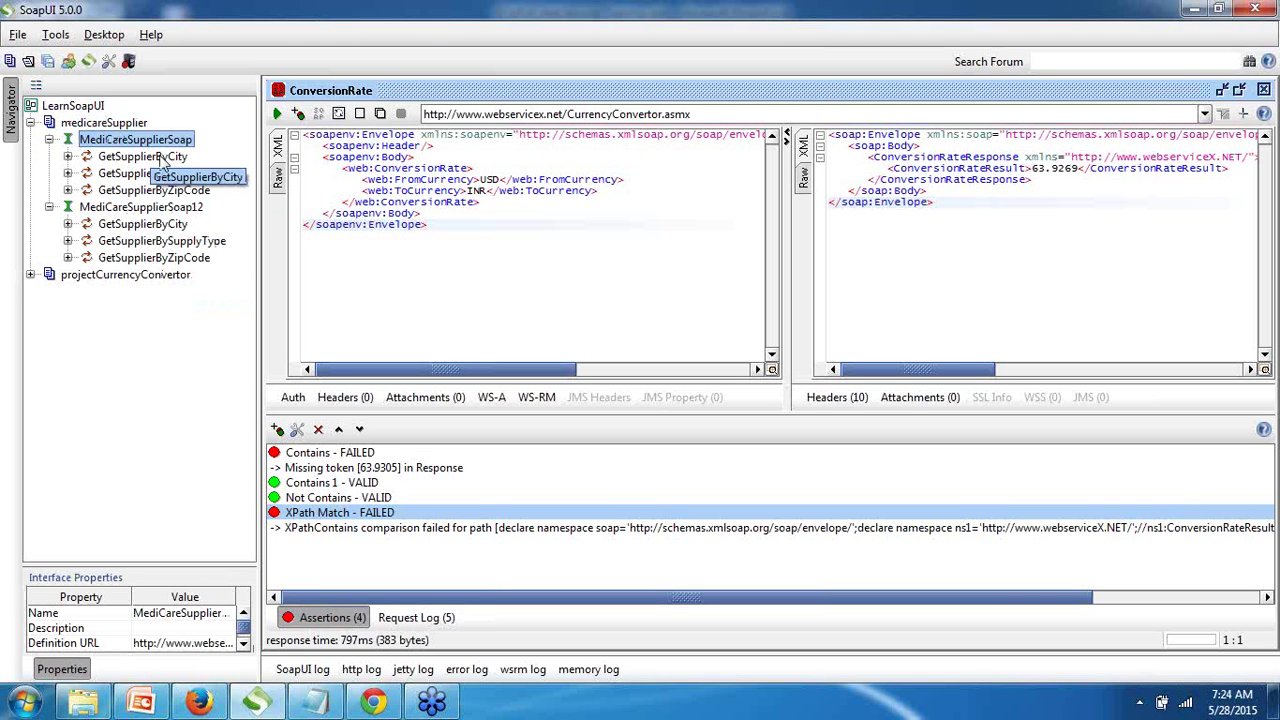
Step: Remove the MediCareSupplierSoap12 interface from the medicareSupplier project
{"action": "right_click", "coordinate": [153, 212]}
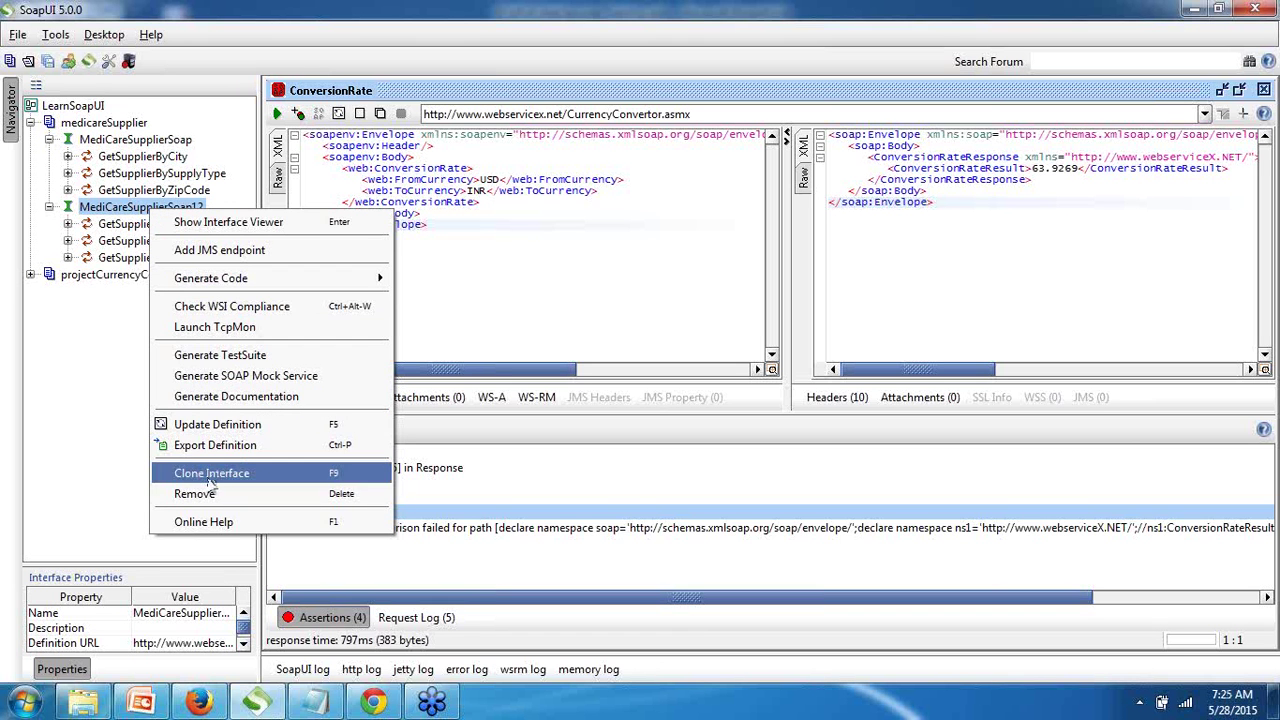
{"action": "key", "text": "Escape"}
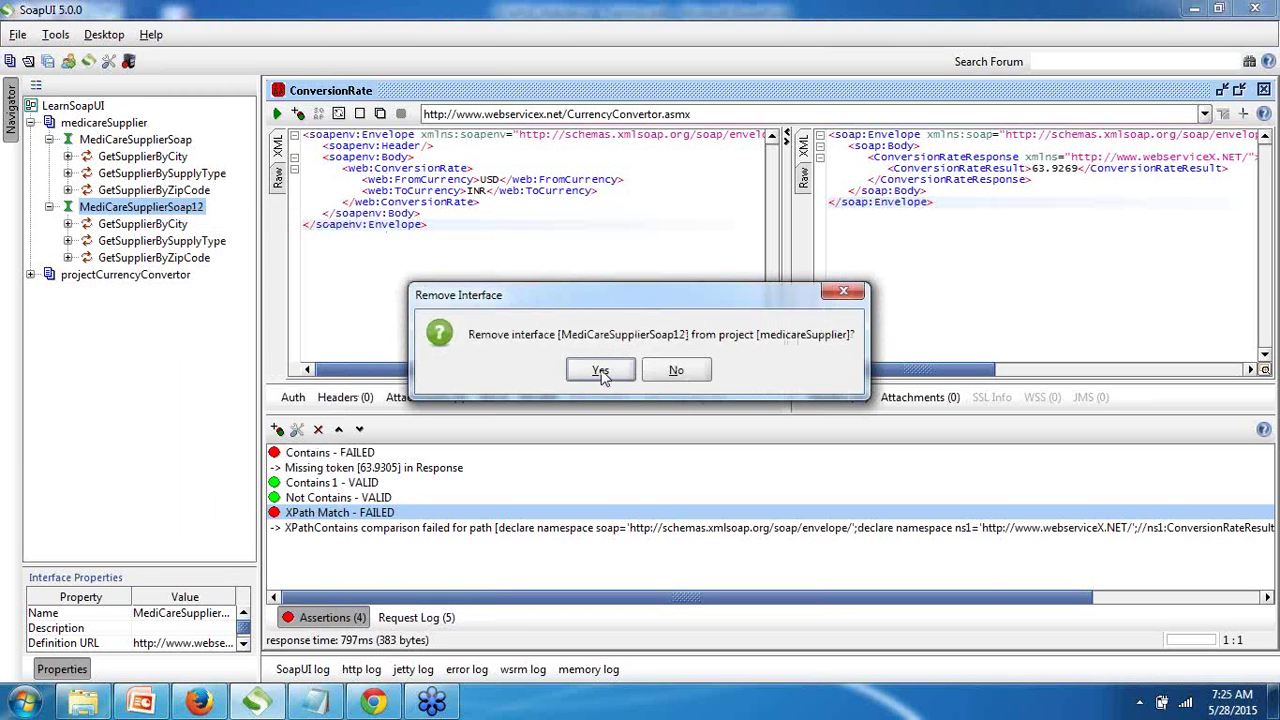
{"action": "left_click", "coordinate": [600, 370]}
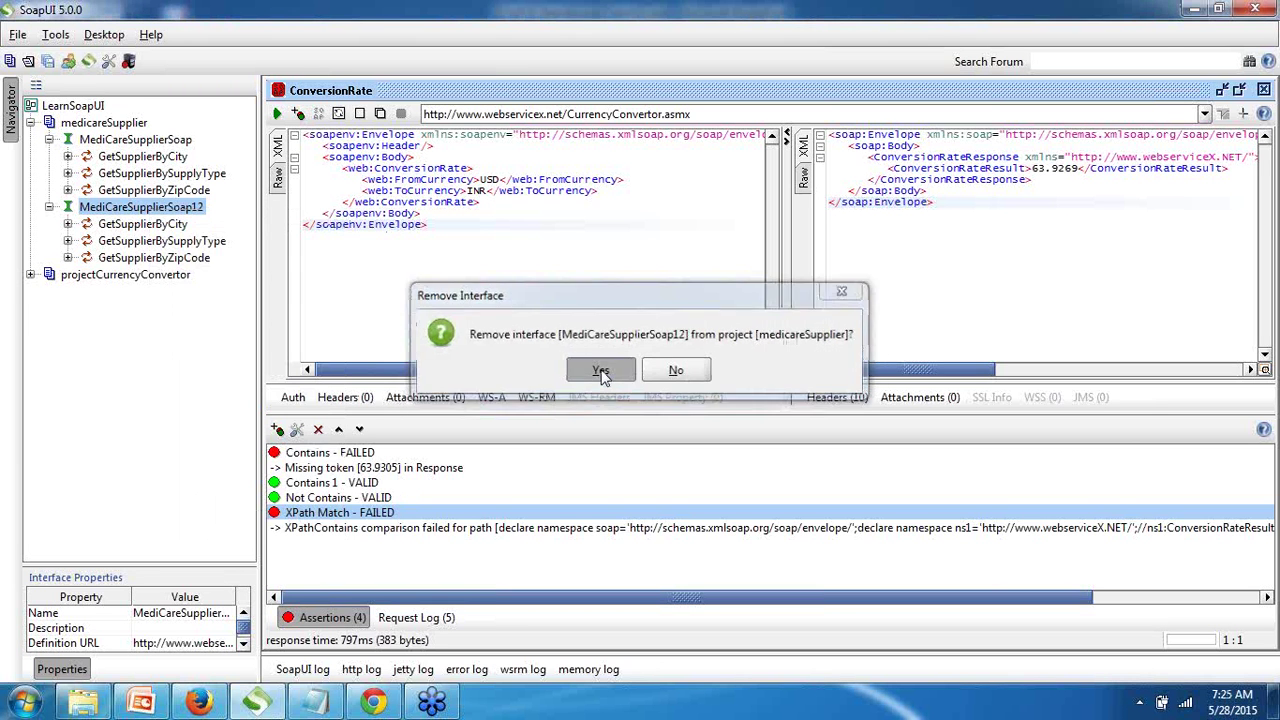
Step: Generate a test suite named MediCareSupplierSoap TestSuite with one test case for each operation, and maximize its window
{"action": "right_click", "coordinate": [120, 145]}
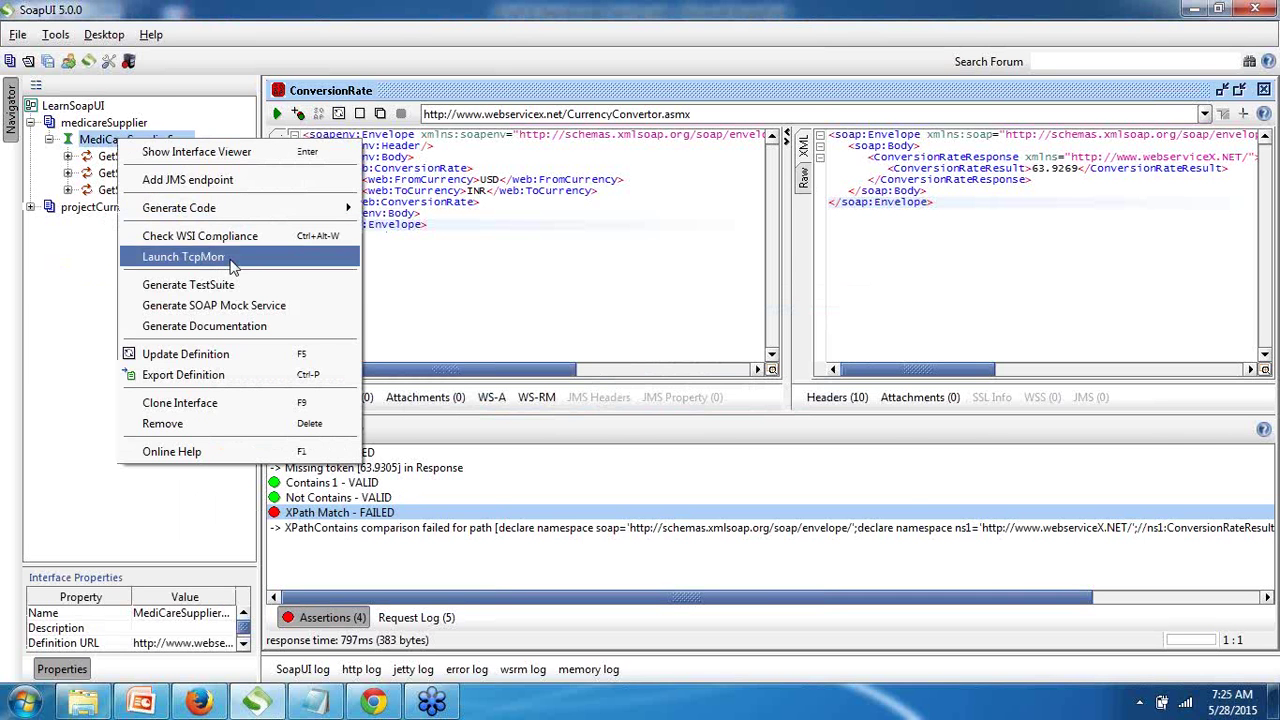
{"action": "left_click", "coordinate": [203, 288]}
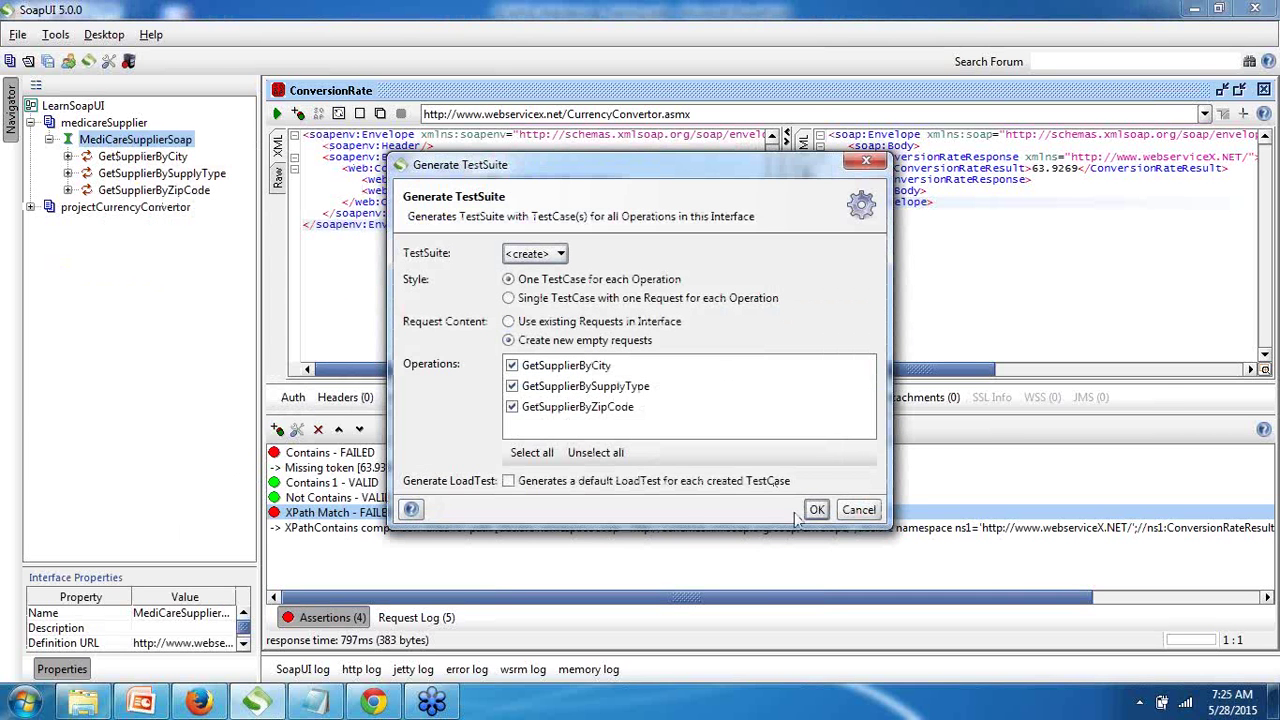
{"action": "left_click", "coordinate": [817, 510]}
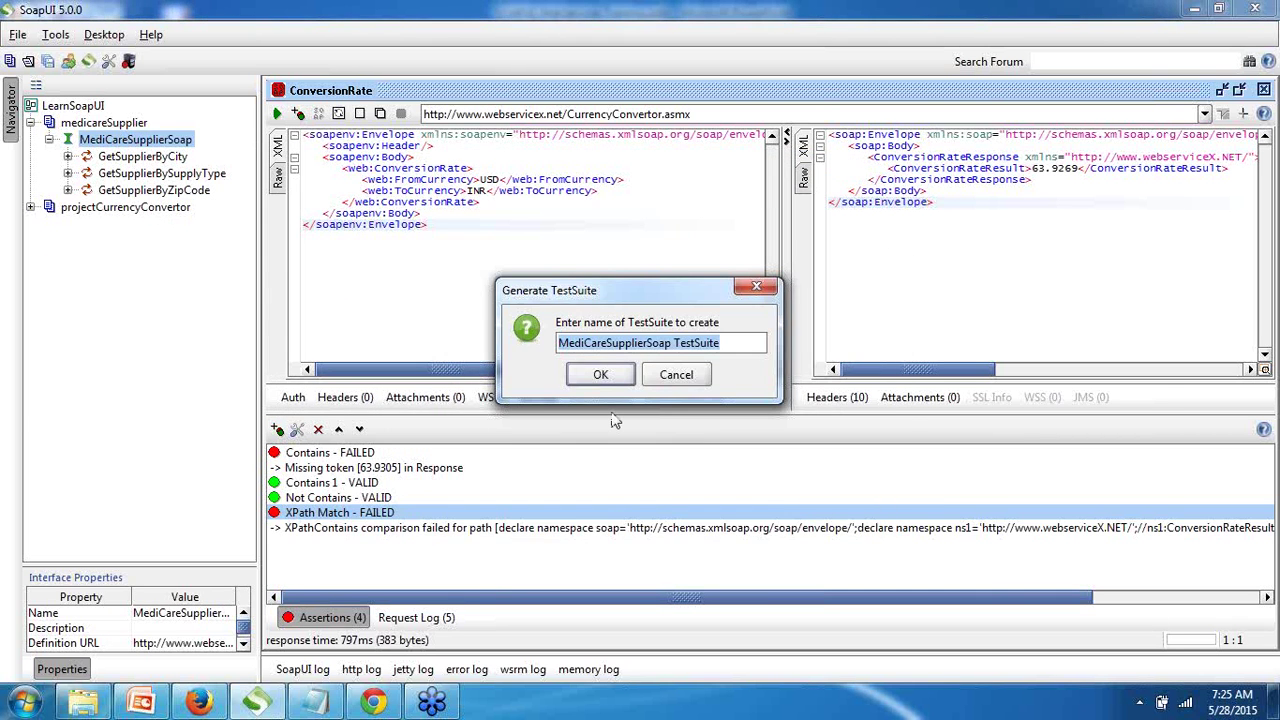
{"action": "left_click", "coordinate": [604, 377]}
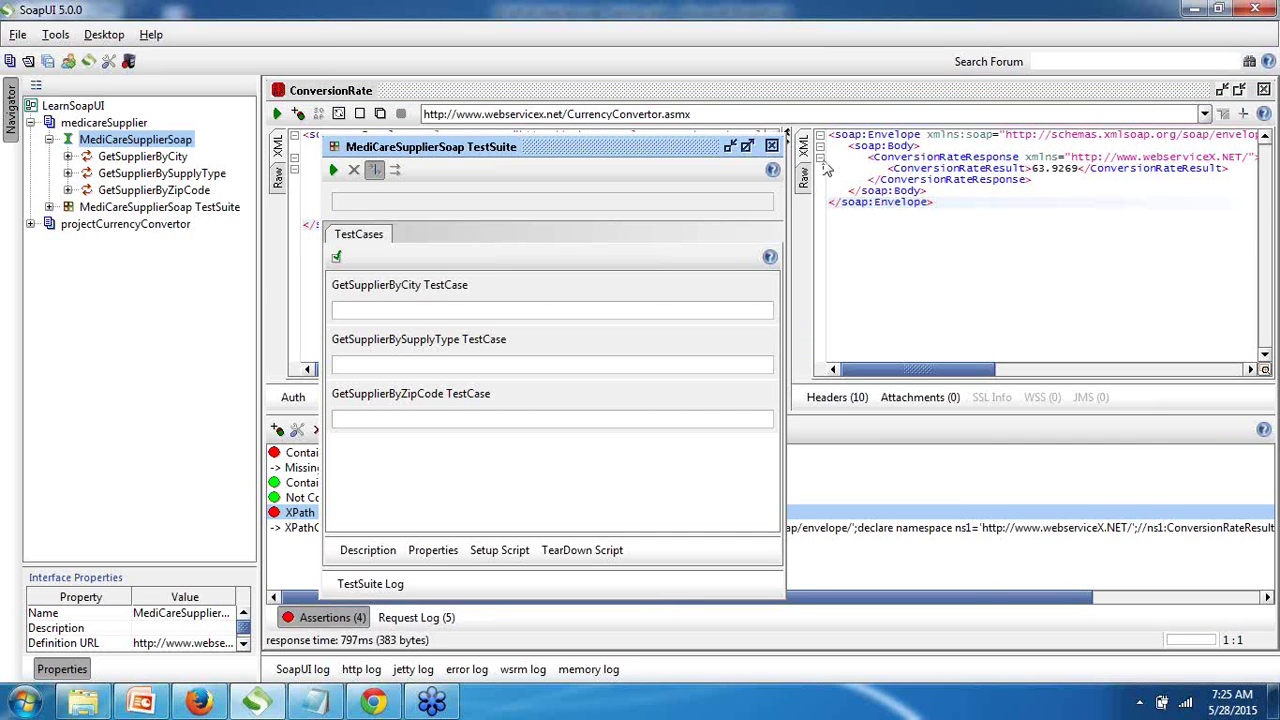
{"action": "left_click", "coordinate": [747, 148]}
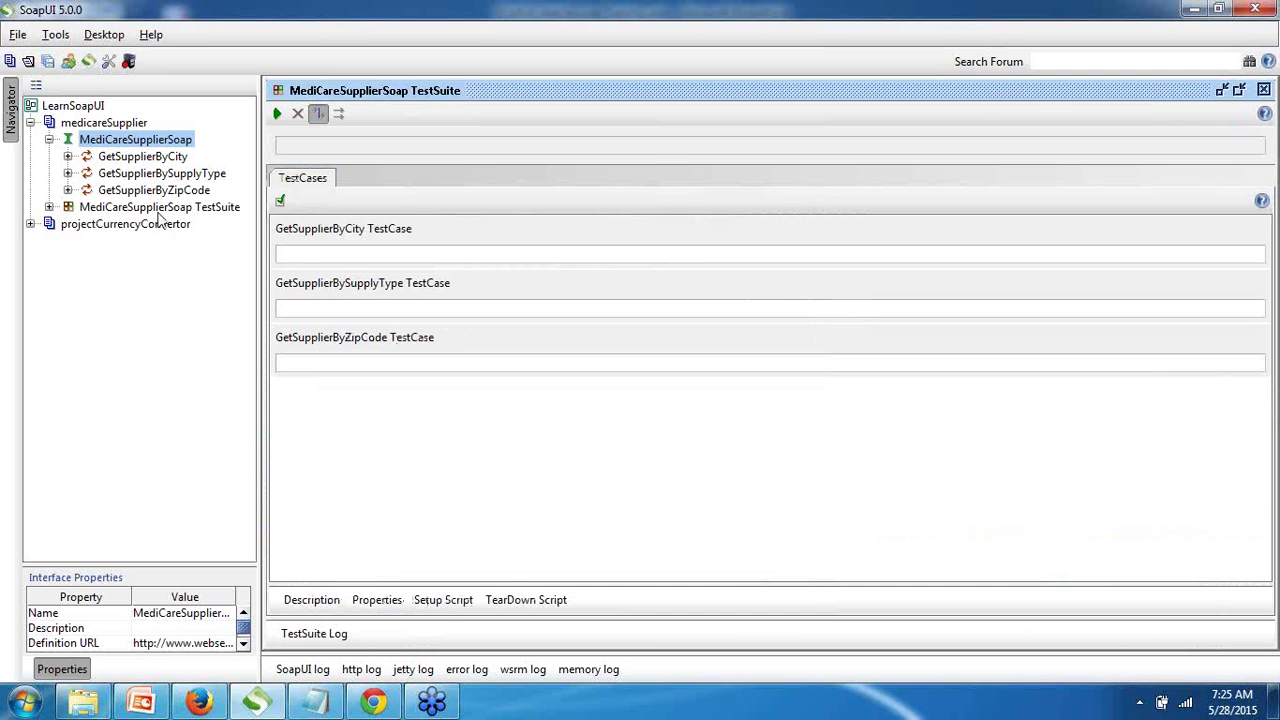
Step: Open the GetSupplierByCity test step of the GetSupplierByCity TestCase and maximize its request editor
{"action": "left_click", "coordinate": [49, 207]}
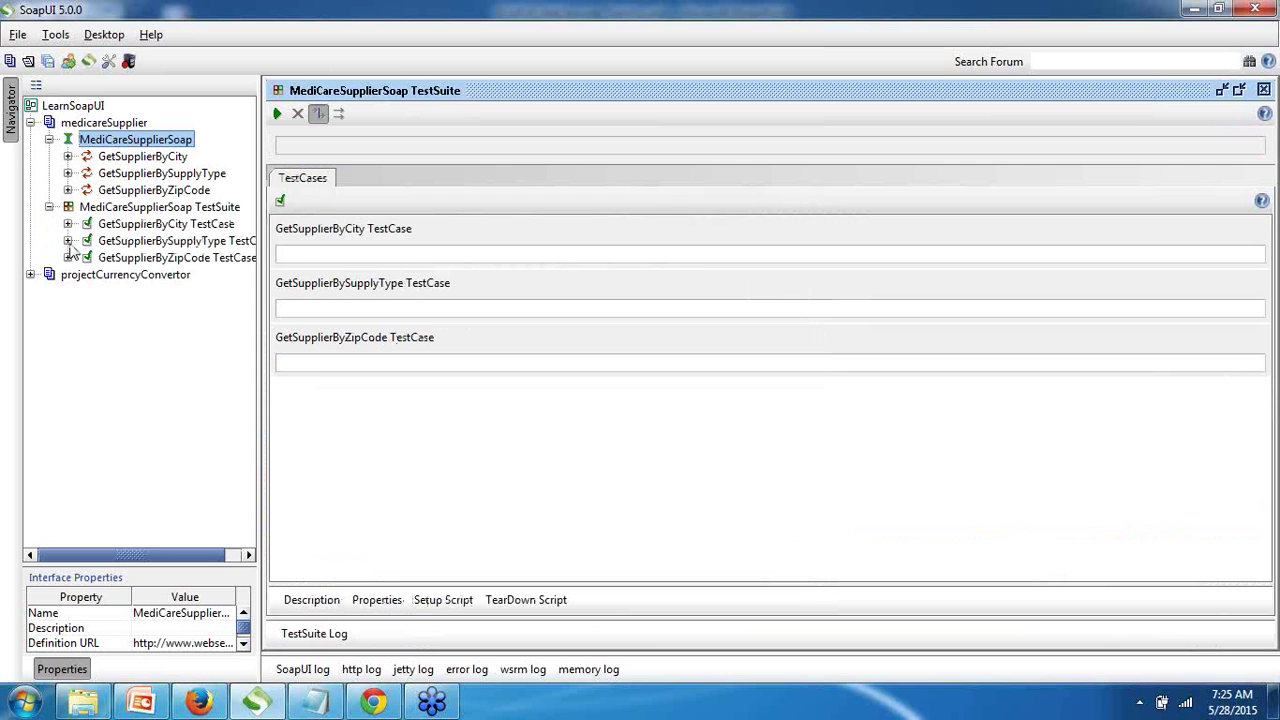
{"action": "left_click", "coordinate": [67, 224]}
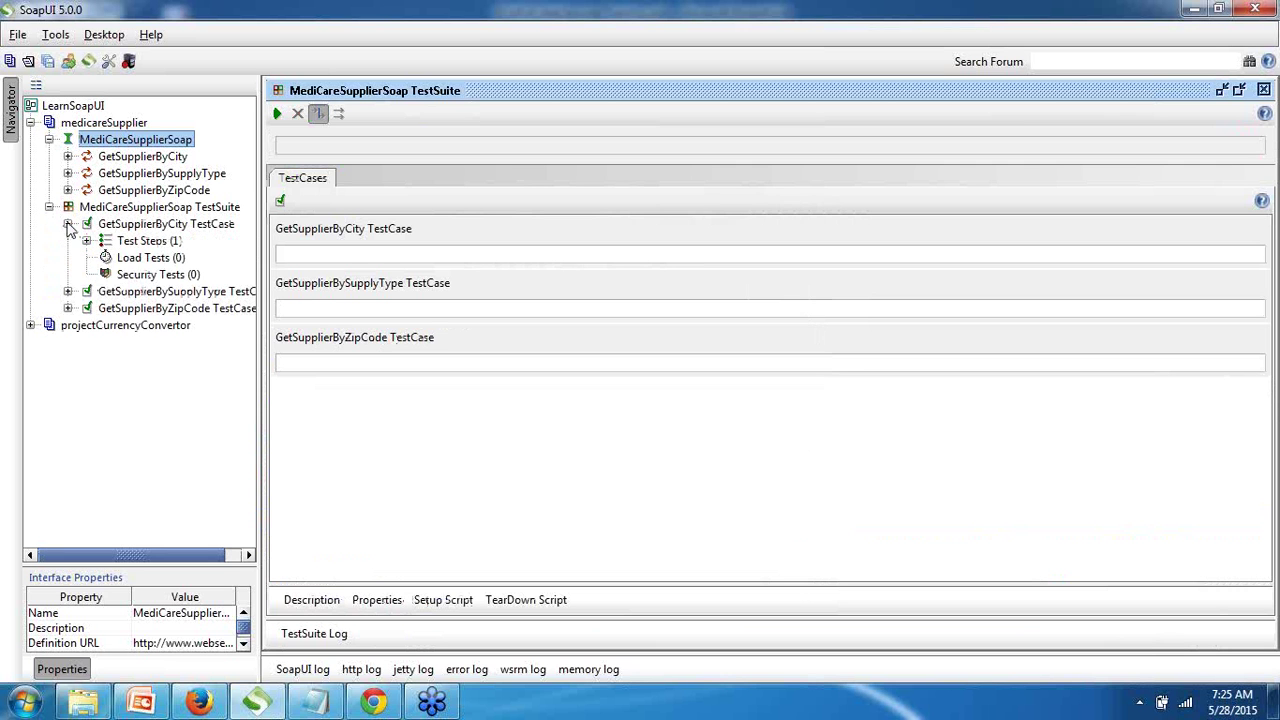
{"action": "left_click", "coordinate": [87, 242]}
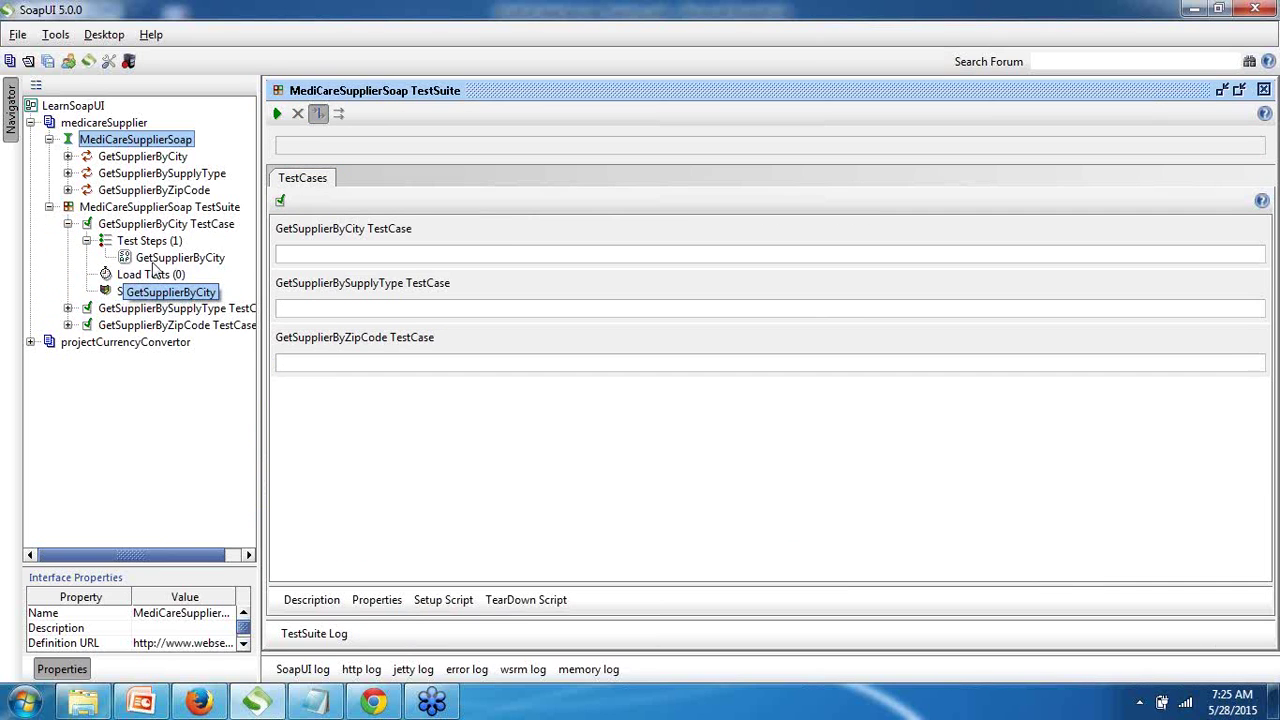
{"action": "double_click", "coordinate": [182, 259]}
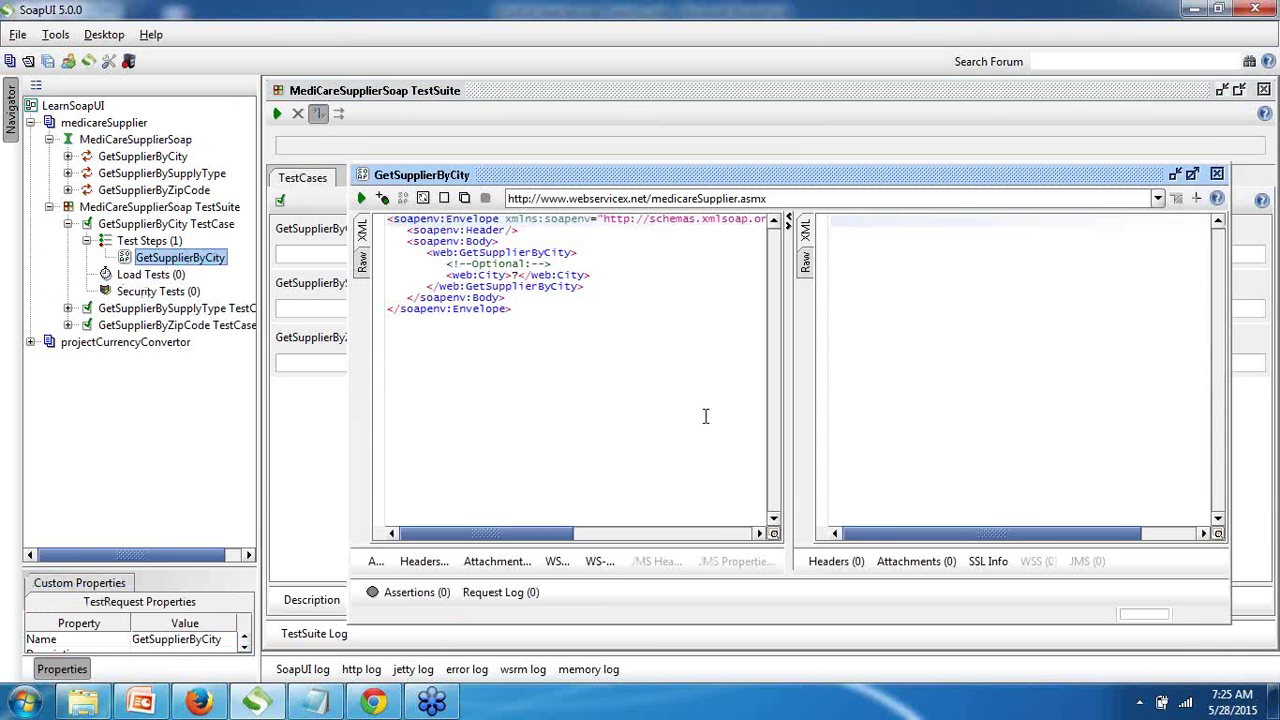
{"action": "left_click", "coordinate": [1191, 174]}
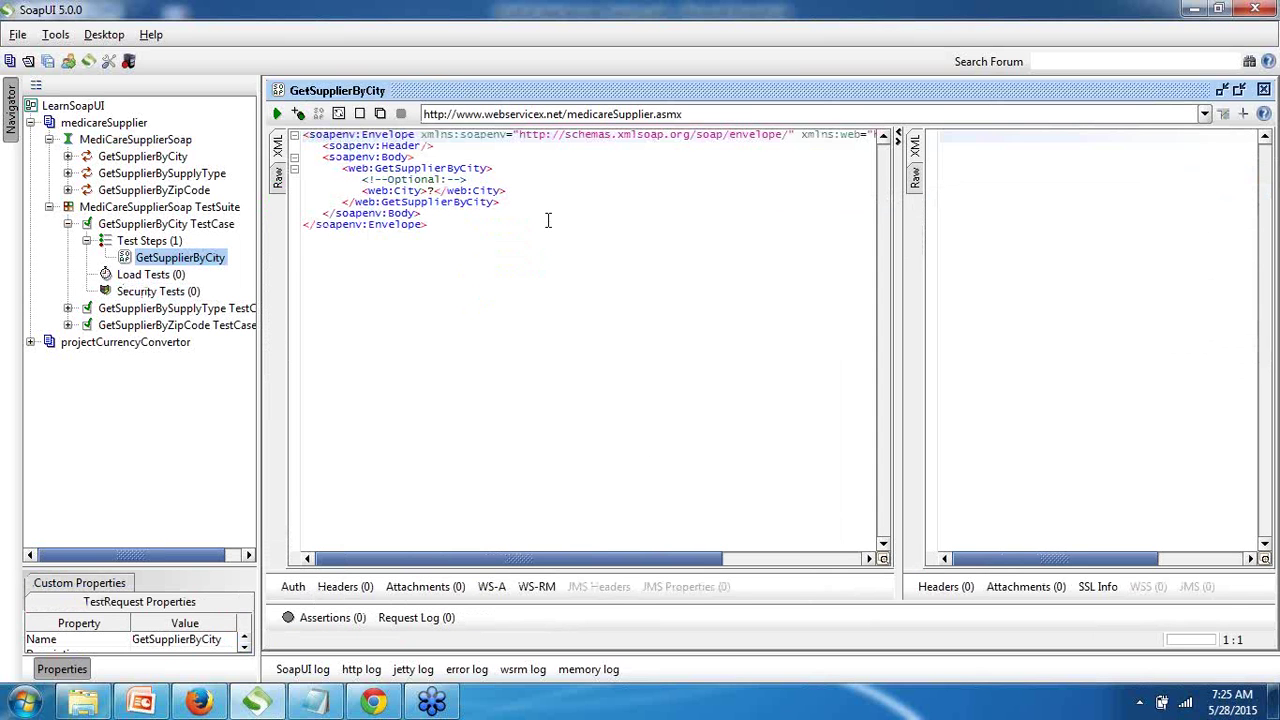
Step: Set the City value in the GetSupplierByCity request to California and submit the request
{"action": "left_click", "coordinate": [435, 190]}
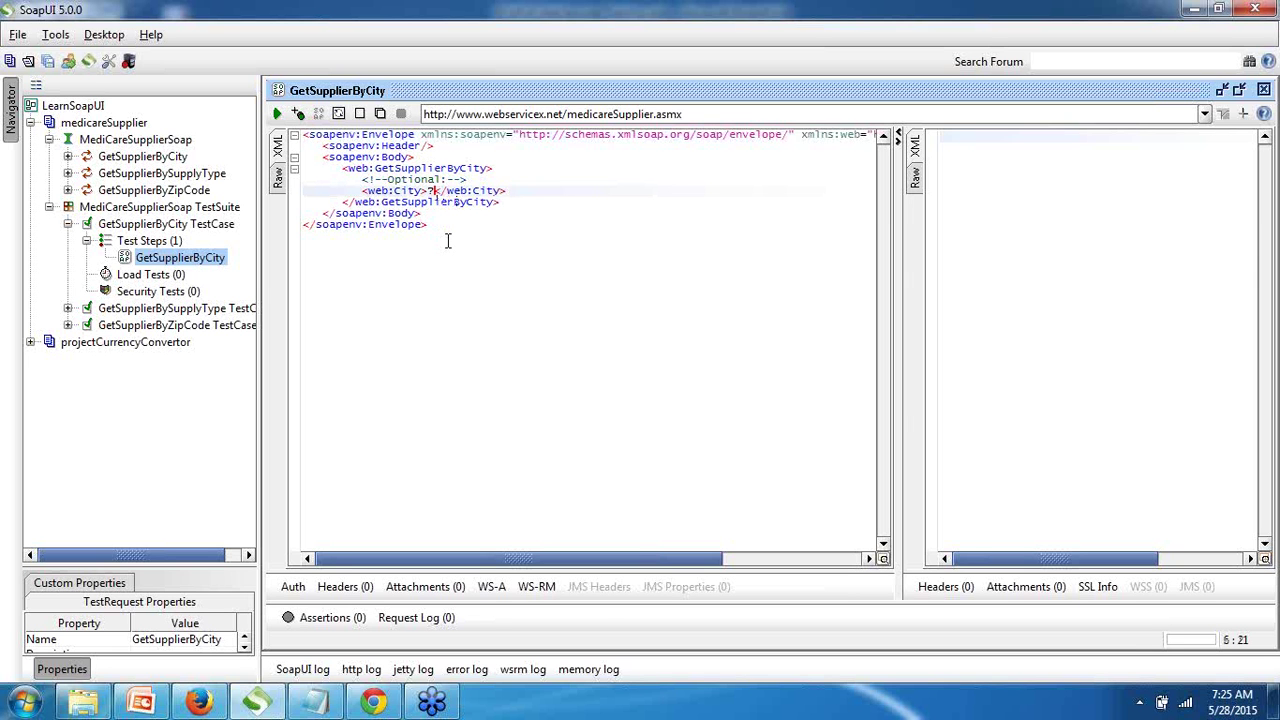
{"action": "key", "text": "BackSpace"}
{"action": "type", "text": "C"}
{"action": "type", "text": "alifor"}
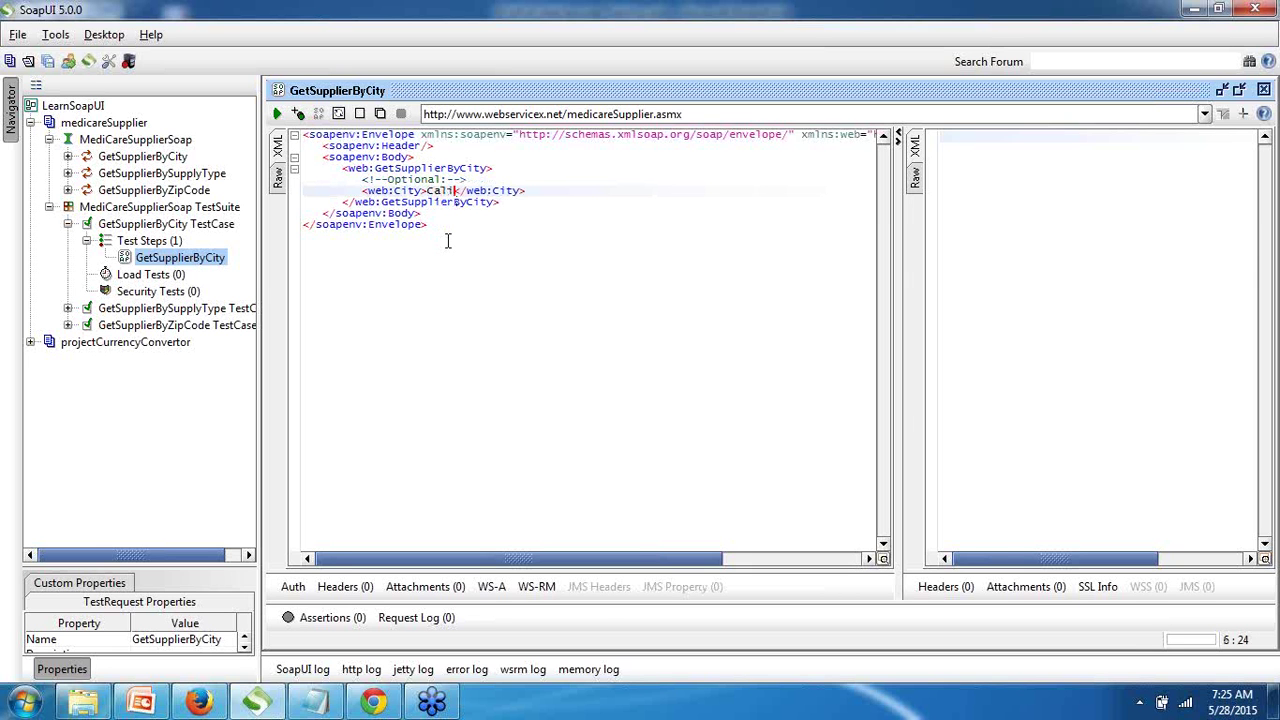
{"action": "type", "text": "nia"}
{"action": "left_click", "coordinate": [277, 113]}
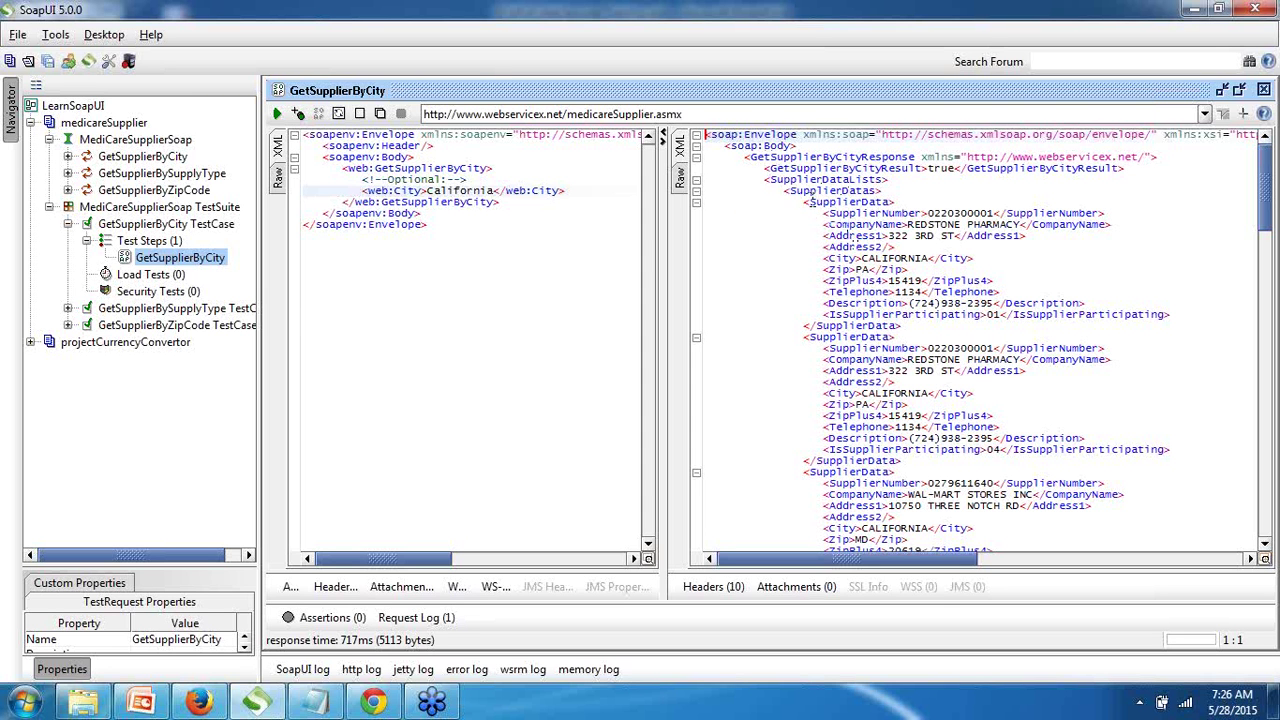
Step: Examine how the SupplierDatas element and the first SupplierData record are structured in the GetSupplierByCity response
{"action": "left_click_drag", "start_coordinate": [810, 201], "coordinate": [886, 201]}
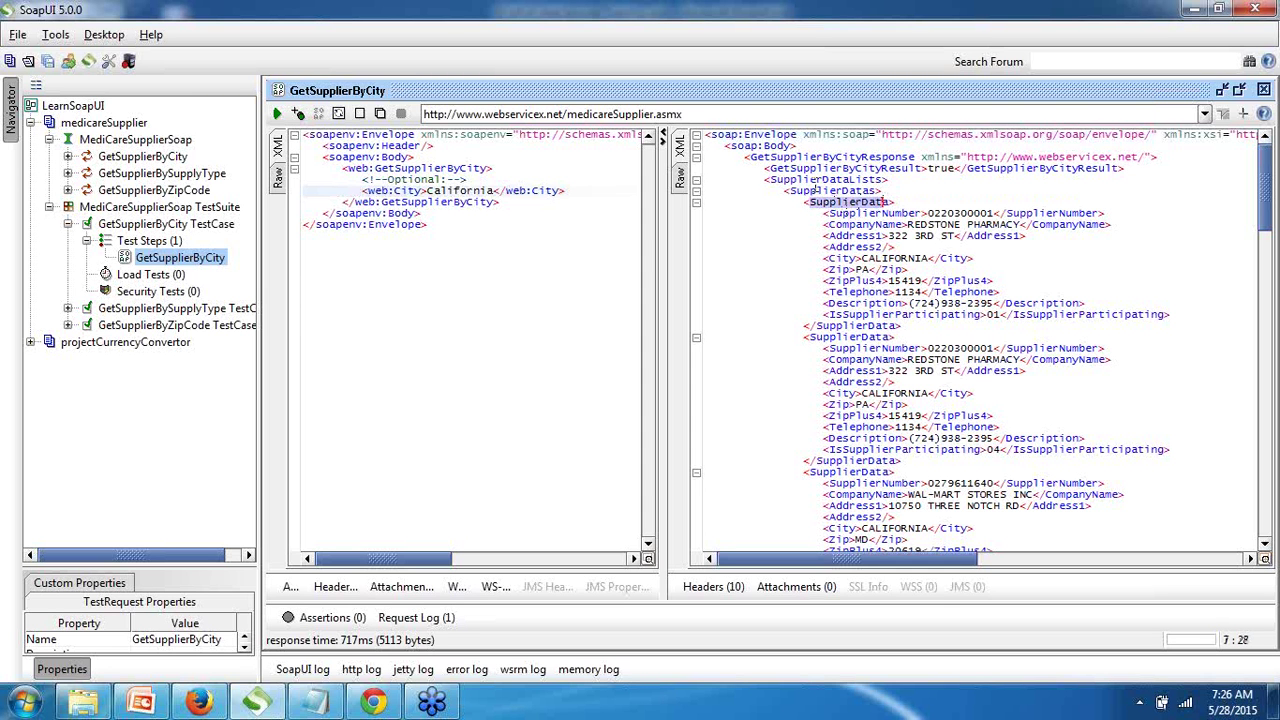
{"action": "left_click_drag", "start_coordinate": [790, 191], "coordinate": [876, 196]}
{"action": "left_click", "coordinate": [879, 193]}
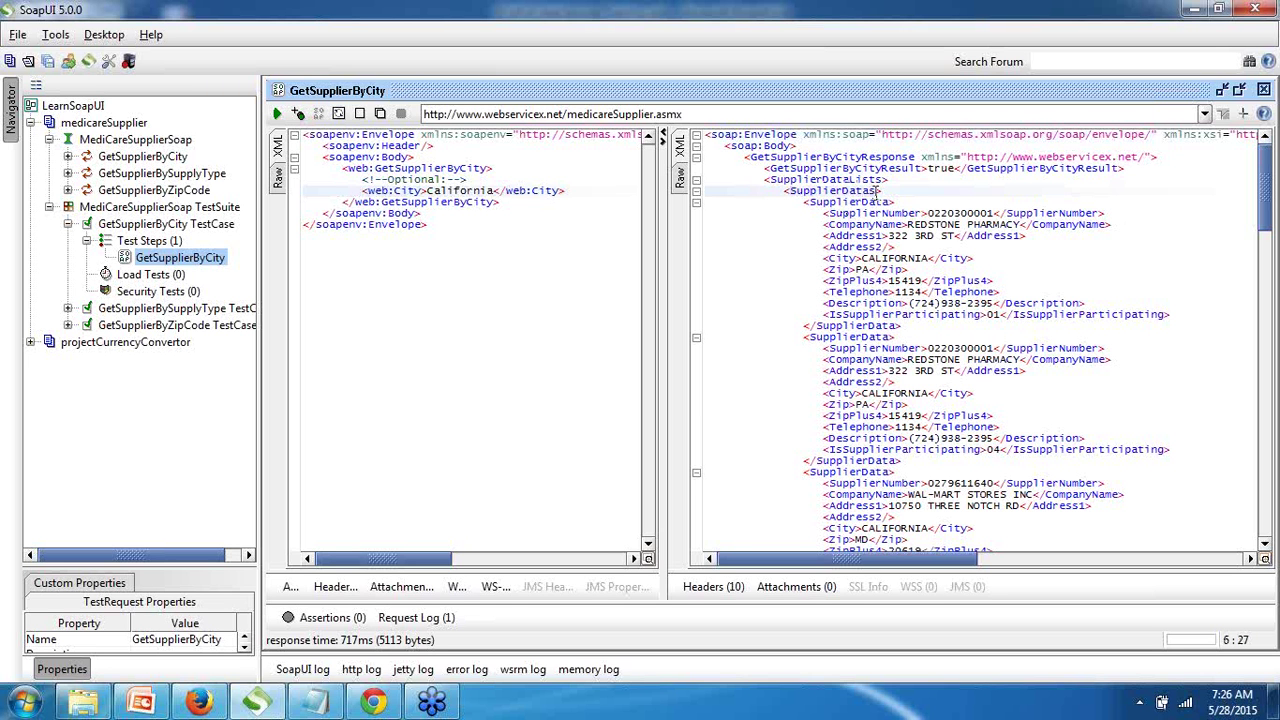
{"action": "left_click", "coordinate": [824, 213]}
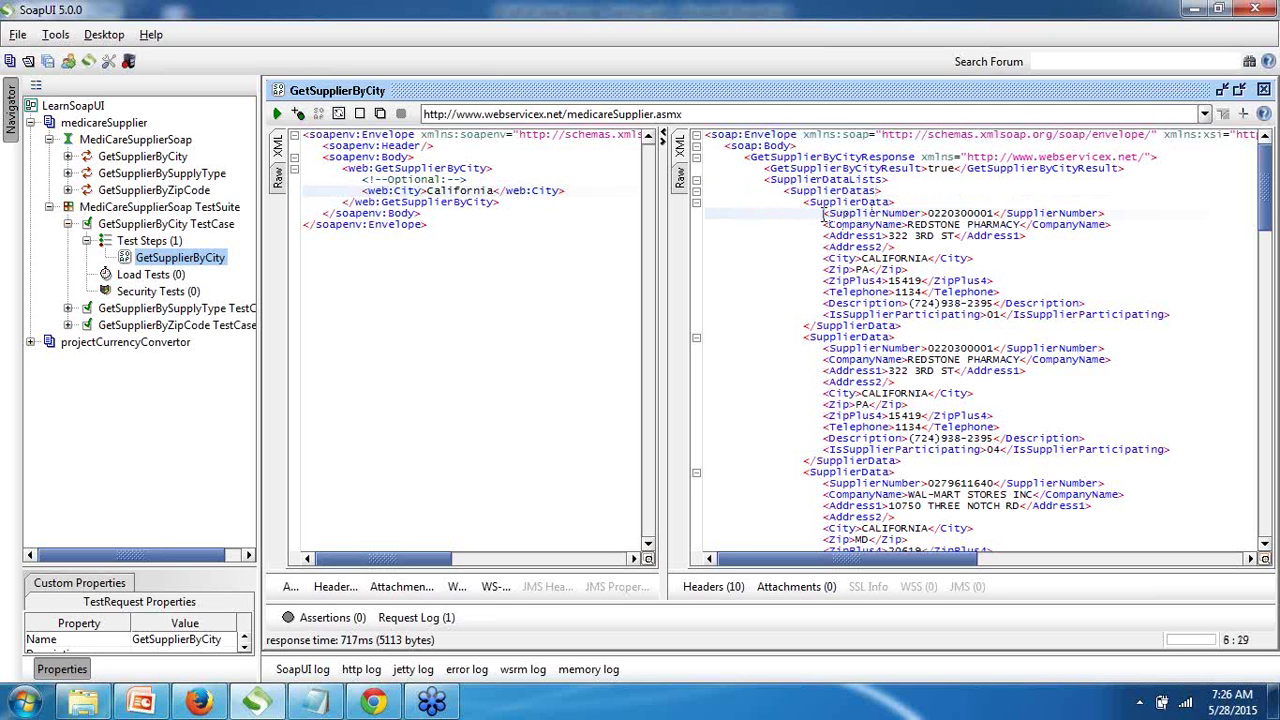
{"action": "left_click_drag", "start_coordinate": [804, 202], "coordinate": [912, 325]}
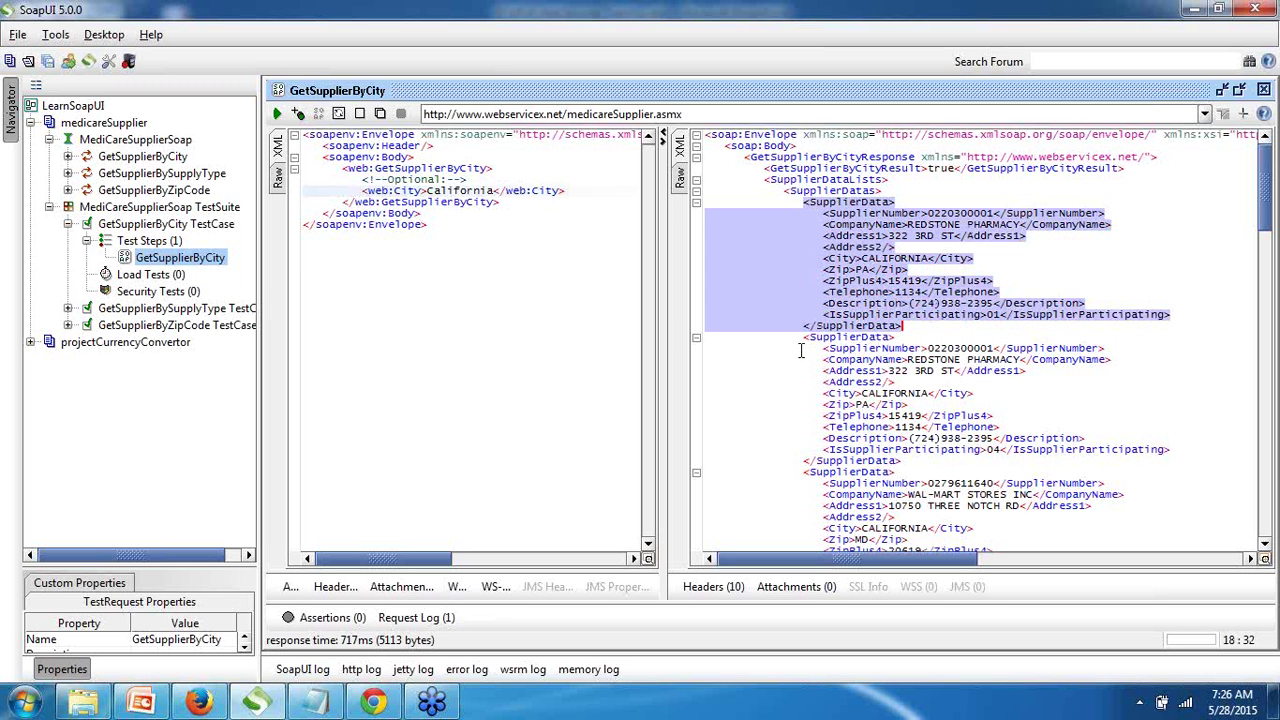
Step: Compare the first, second and third SupplierData records in the GetSupplierByCity response
{"action": "left_click_drag", "start_coordinate": [804, 337], "coordinate": [912, 463]}
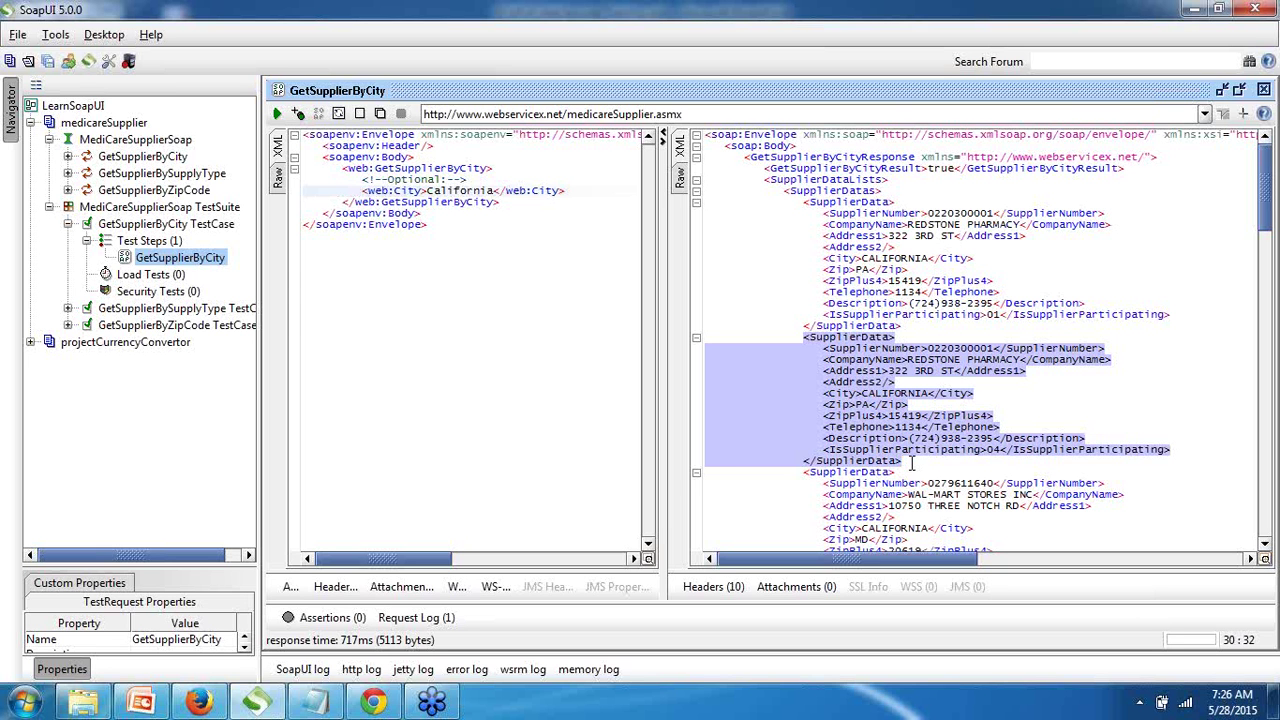
{"action": "left_click", "coordinate": [798, 204]}
{"action": "left_click_drag", "start_coordinate": [798, 204], "coordinate": [944, 326]}
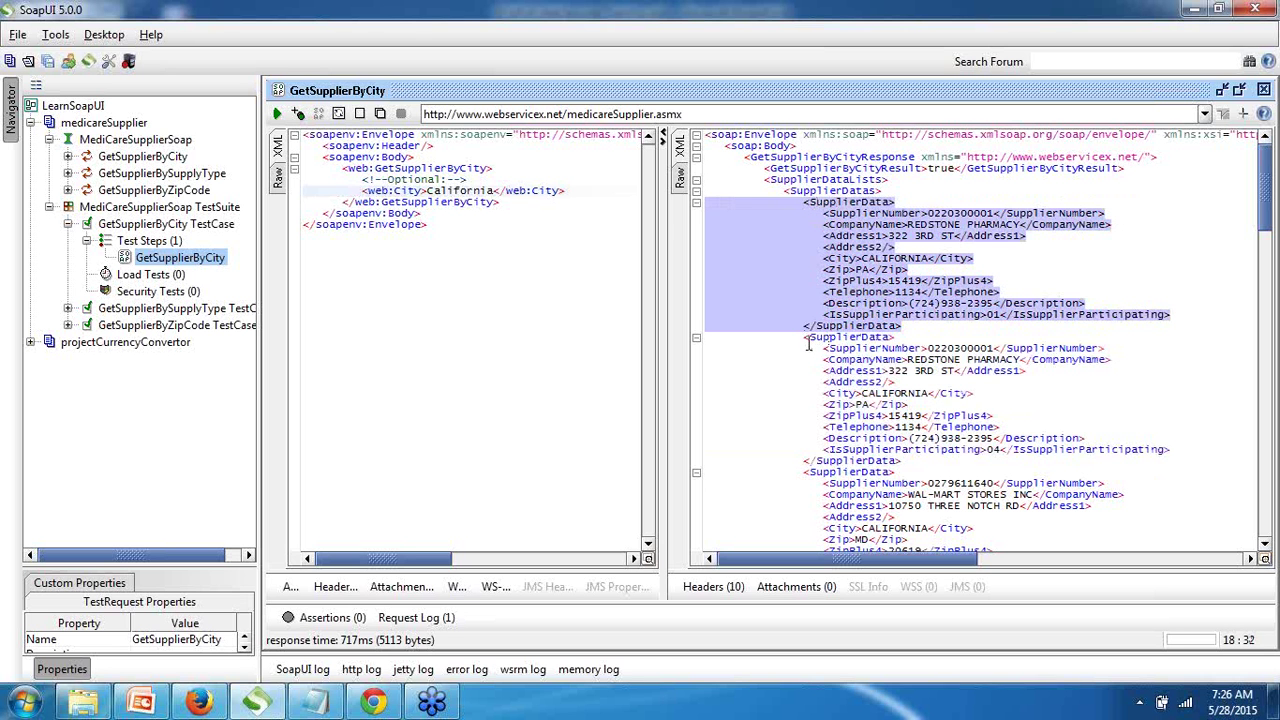
{"action": "left_click_drag", "start_coordinate": [805, 338], "coordinate": [962, 457]}
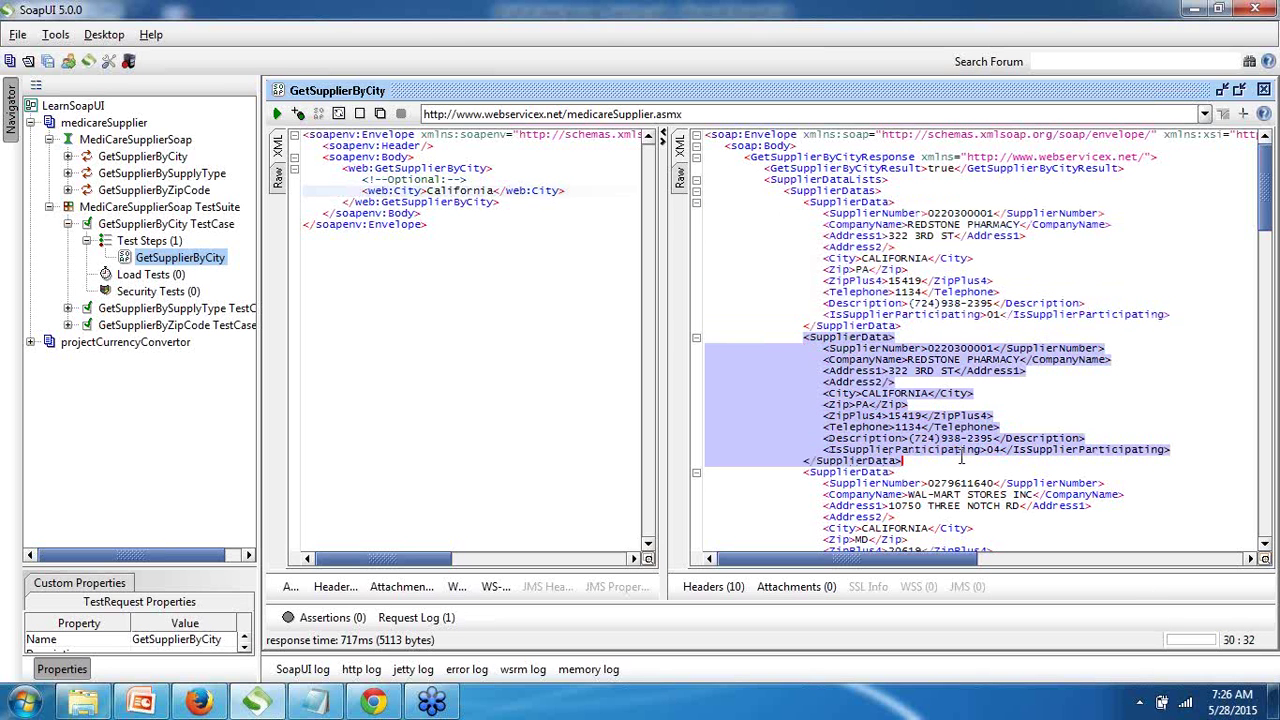
{"action": "left_click_drag", "start_coordinate": [805, 471], "coordinate": [966, 540]}
{"action": "left_click", "coordinate": [752, 249]}
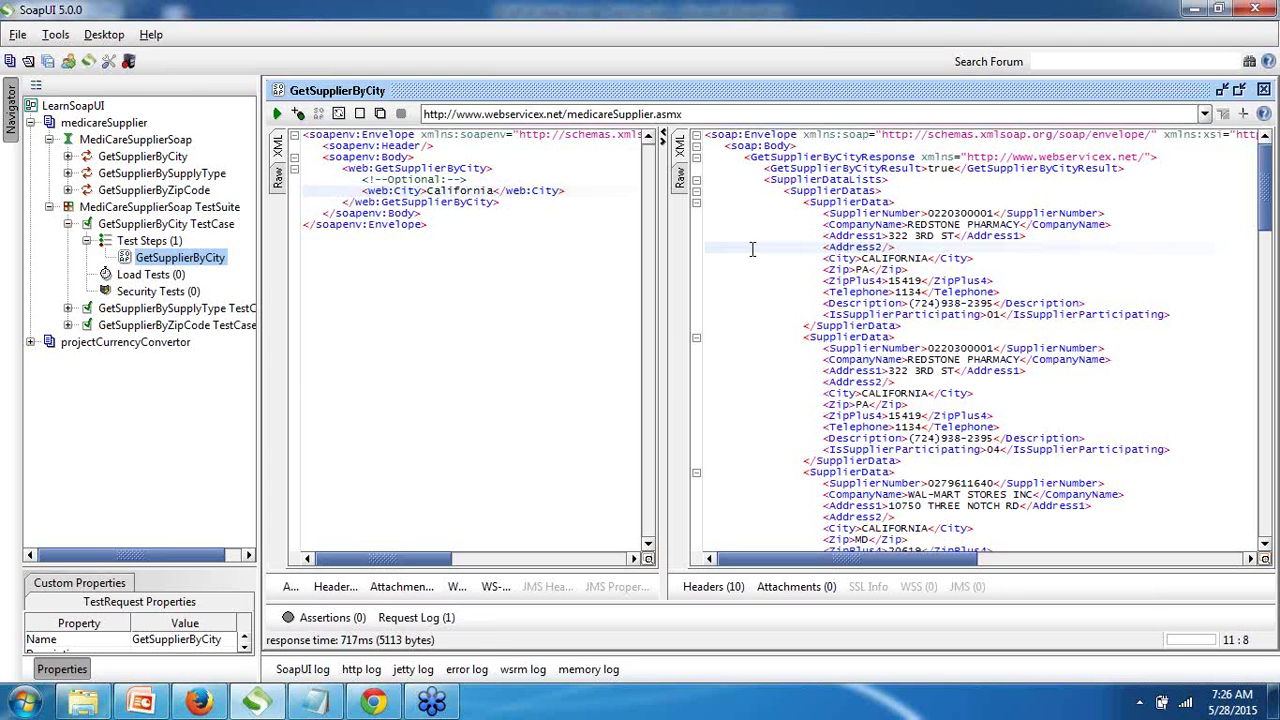
Step: Add an XPath Match assertion from the Property Content category to the GetSupplierByCity test step
{"action": "left_click", "coordinate": [324, 620]}
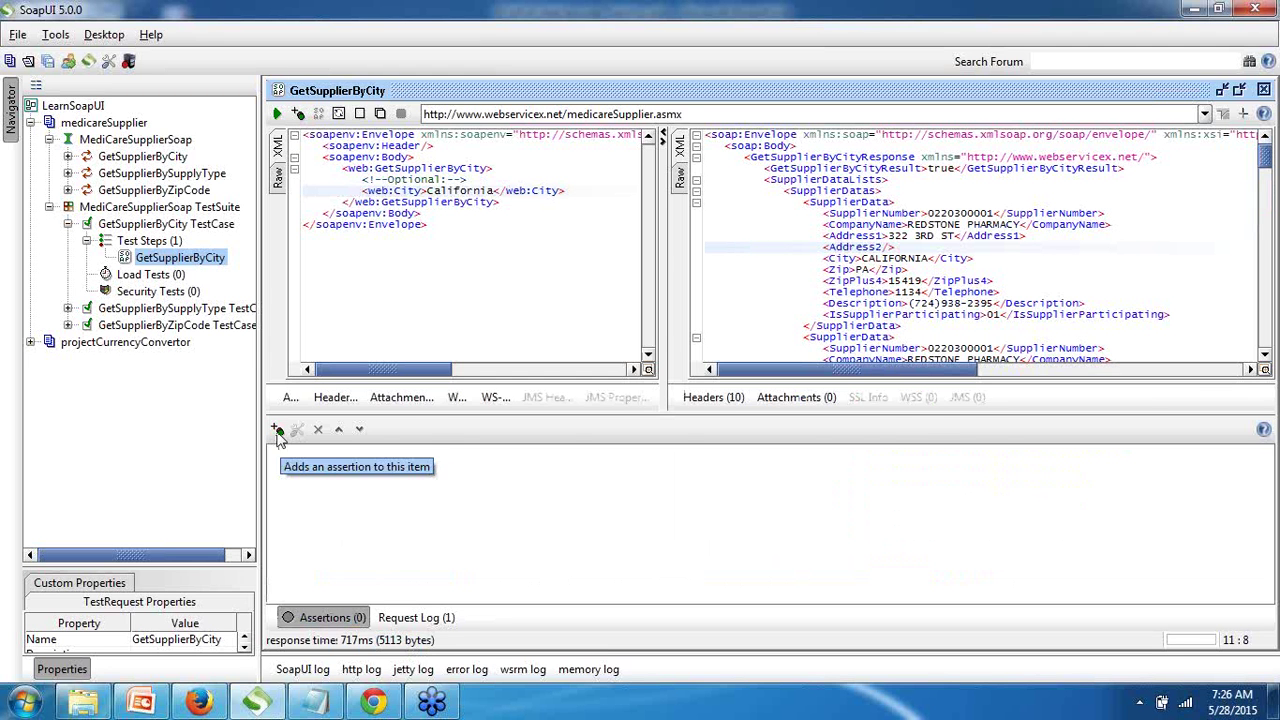
{"action": "left_click", "coordinate": [277, 429]}
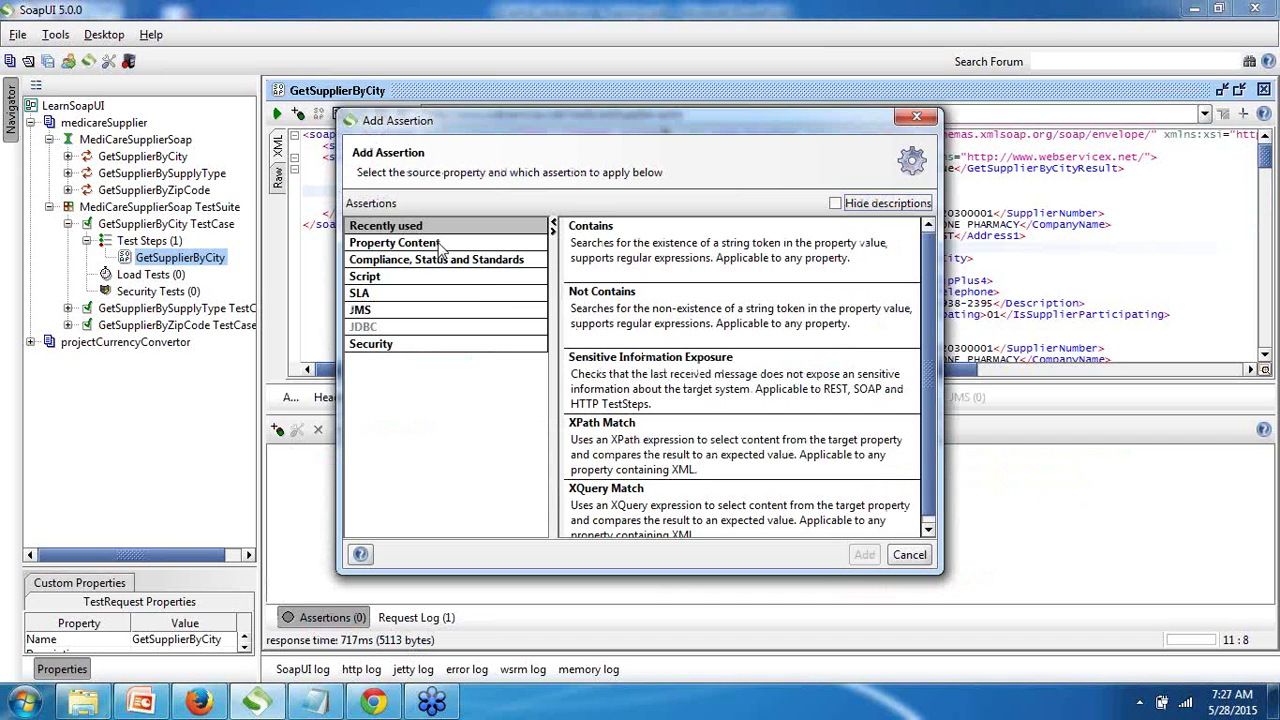
{"action": "left_click", "coordinate": [440, 243]}
{"action": "double_click", "coordinate": [632, 386]}
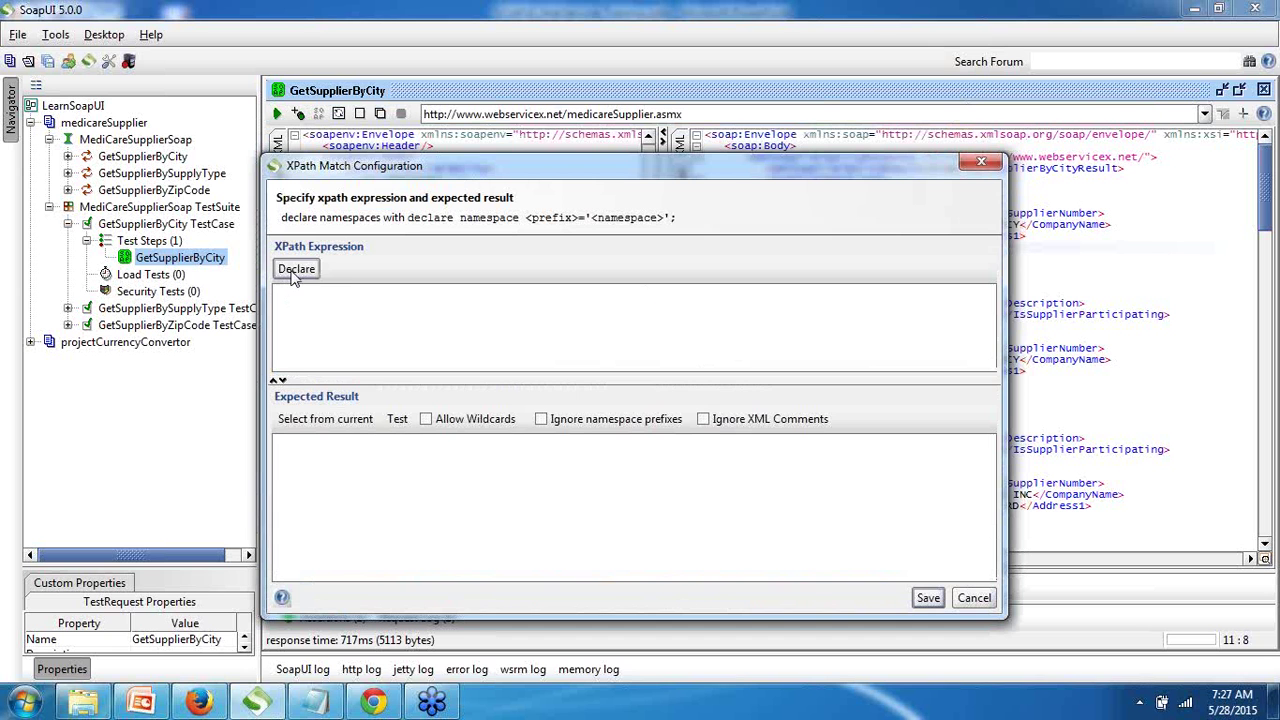
Step: Declare the response namespaces in the XPath Match assertion, start the expression with //ns1: on a new line, and save it
{"action": "left_click", "coordinate": [295, 269]}
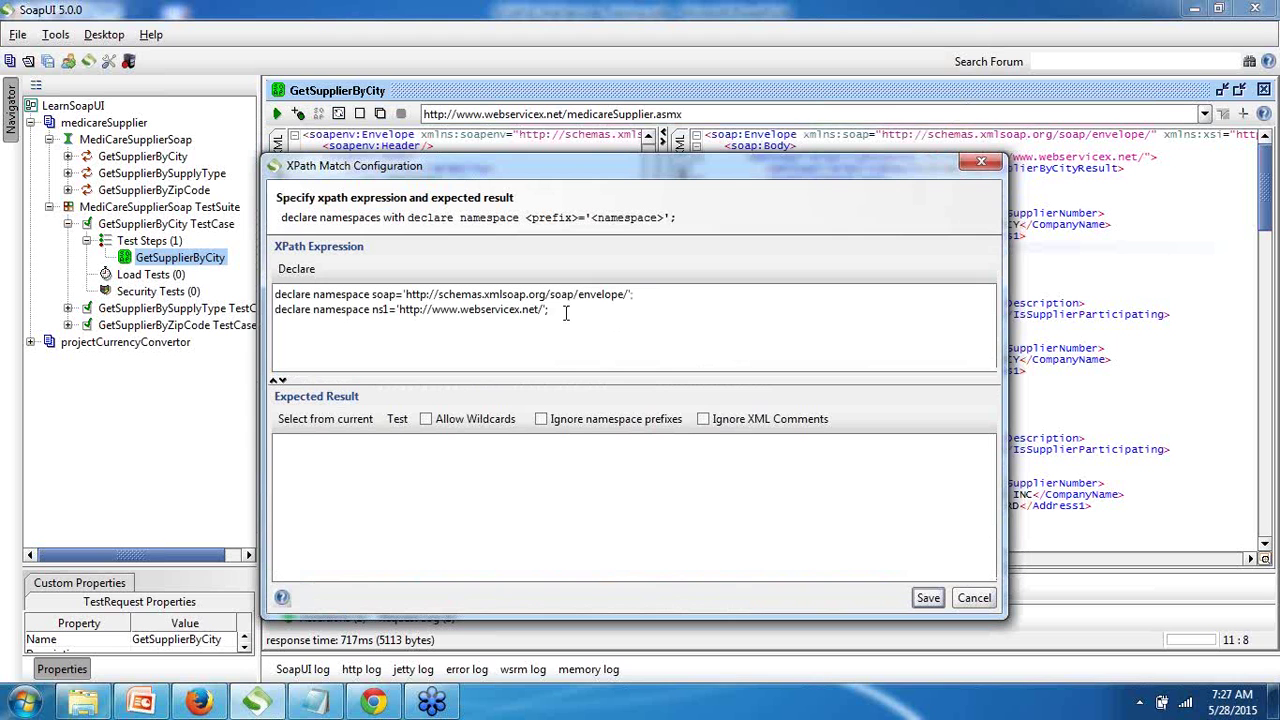
{"action": "key", "text": "Return"}
{"action": "type", "text": "//ns1:"}
{"action": "double_click", "coordinate": [380, 309]}
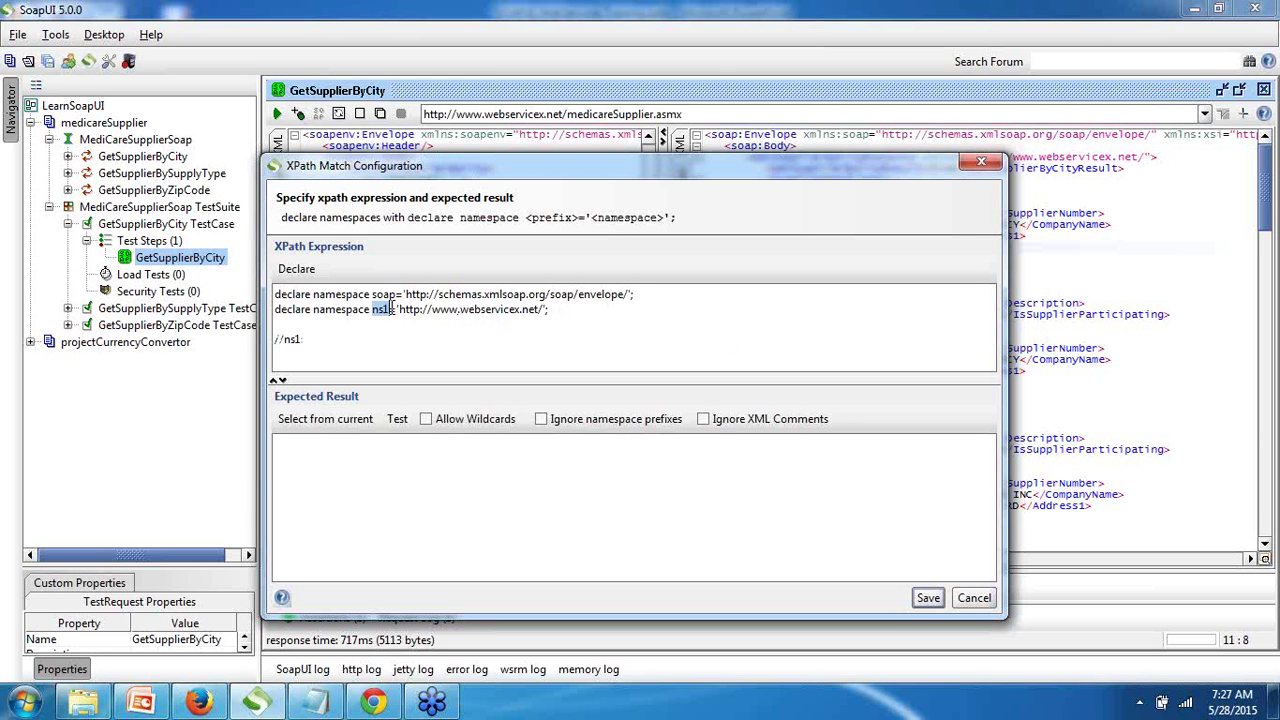
{"action": "left_click", "coordinate": [329, 339]}
{"action": "left_click_drag", "start_coordinate": [634, 173], "coordinate": [614, 284]}
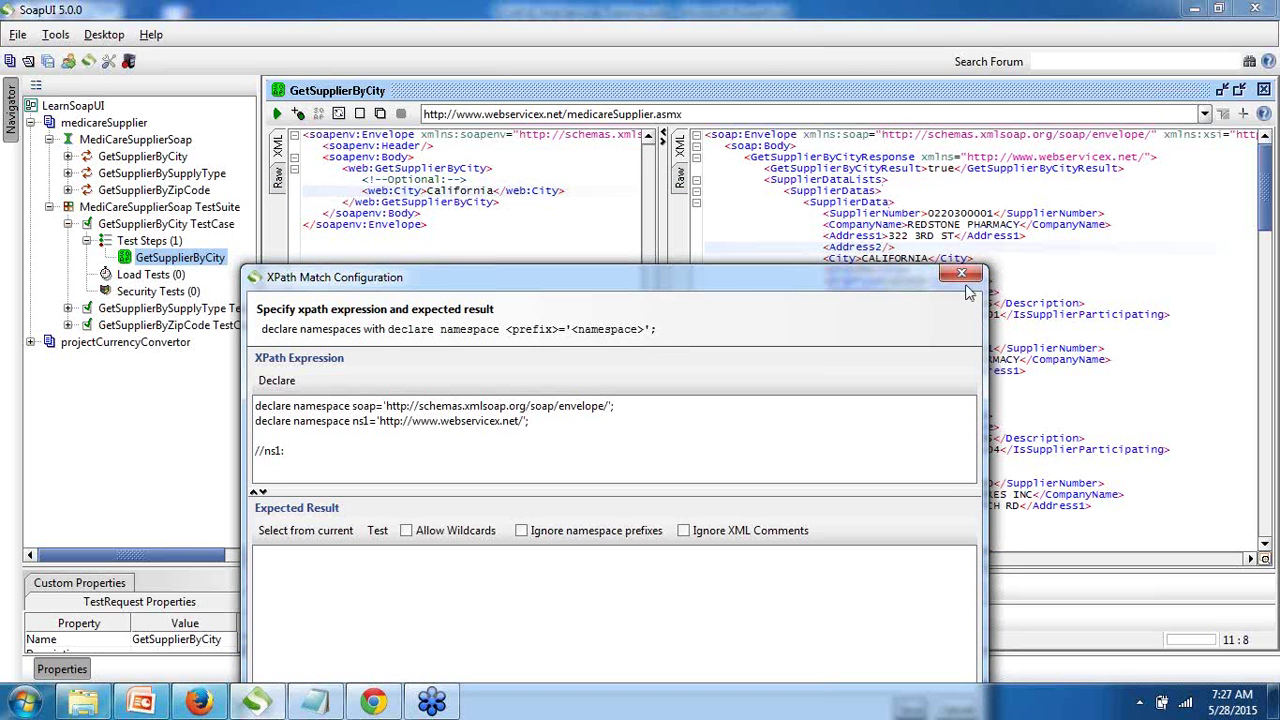
{"action": "left_click_drag", "start_coordinate": [849, 279], "coordinate": [844, 118]}
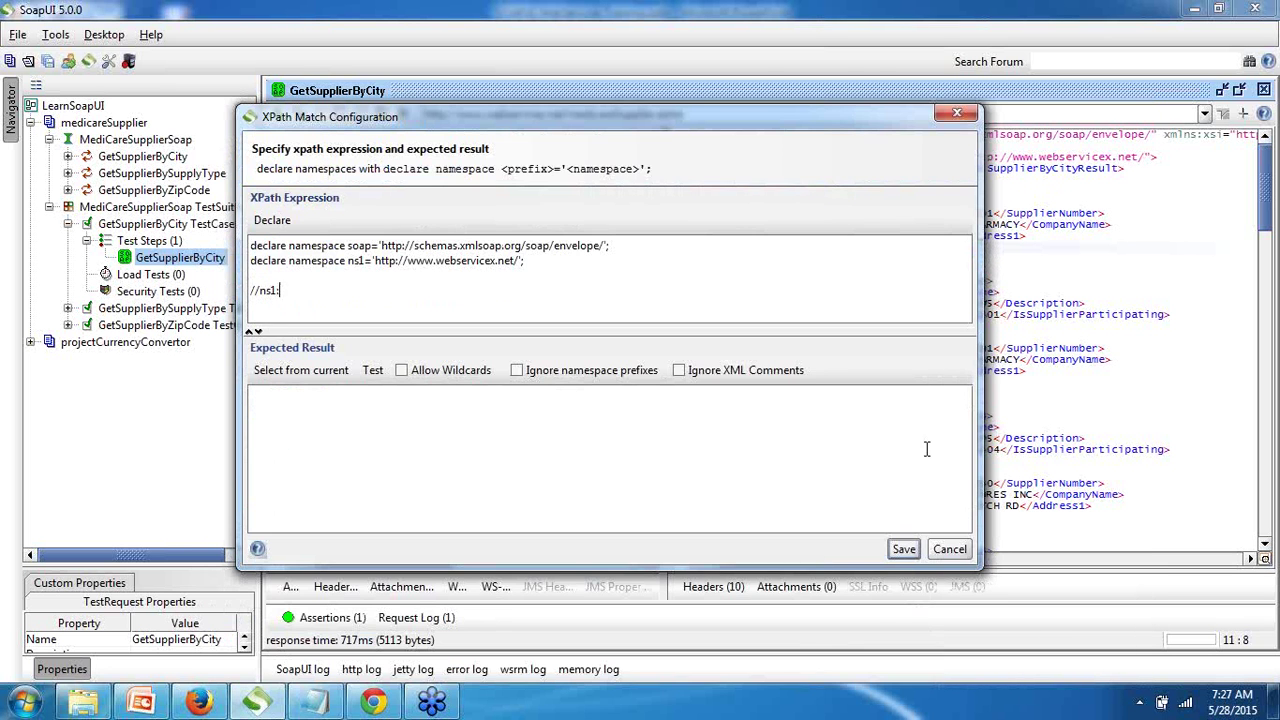
{"action": "left_click", "coordinate": [904, 550]}
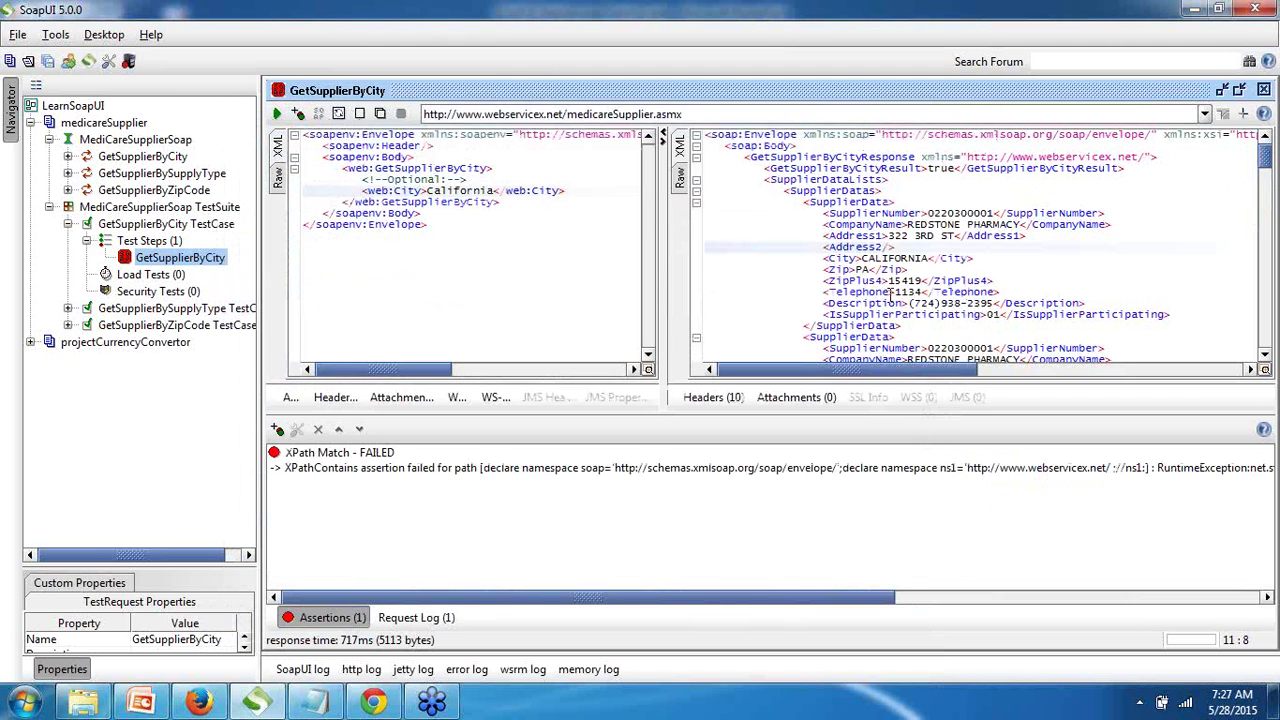
Step: Examine the repeated SupplierData records by collapsing and expanding them, focusing on the extent of the first record
{"action": "left_click", "coordinate": [697, 204]}
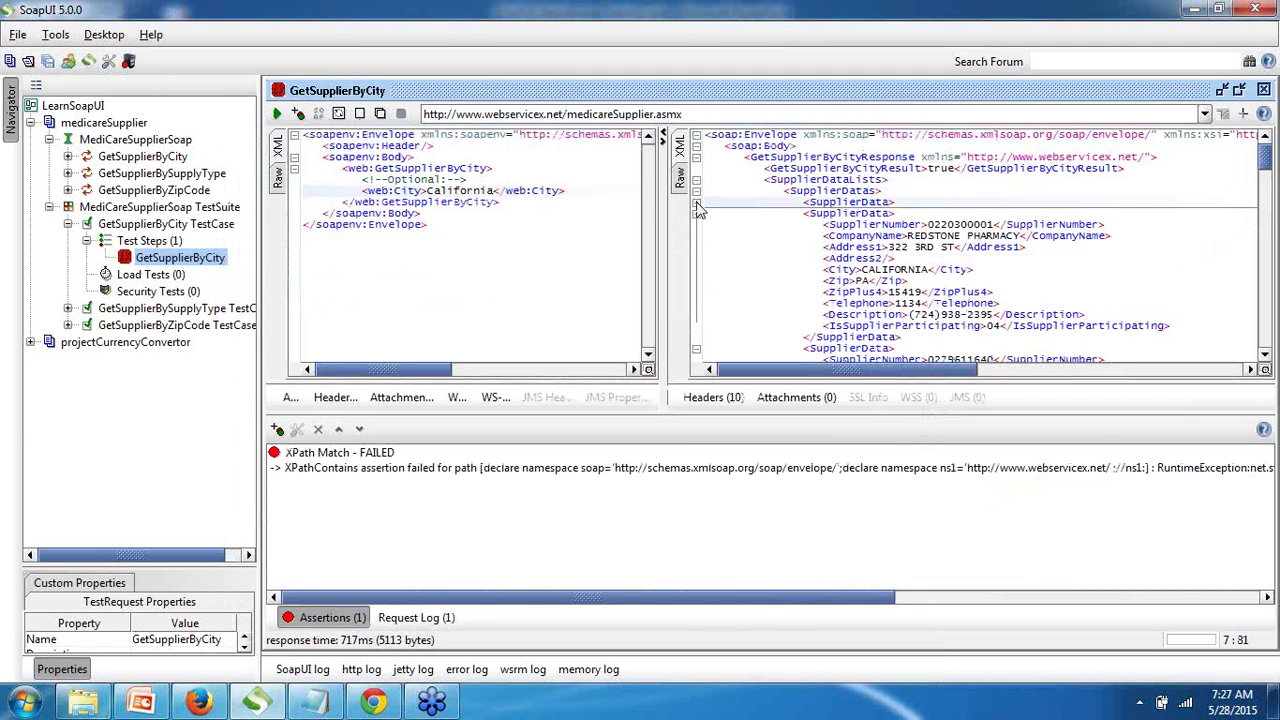
{"action": "left_click", "coordinate": [697, 215]}
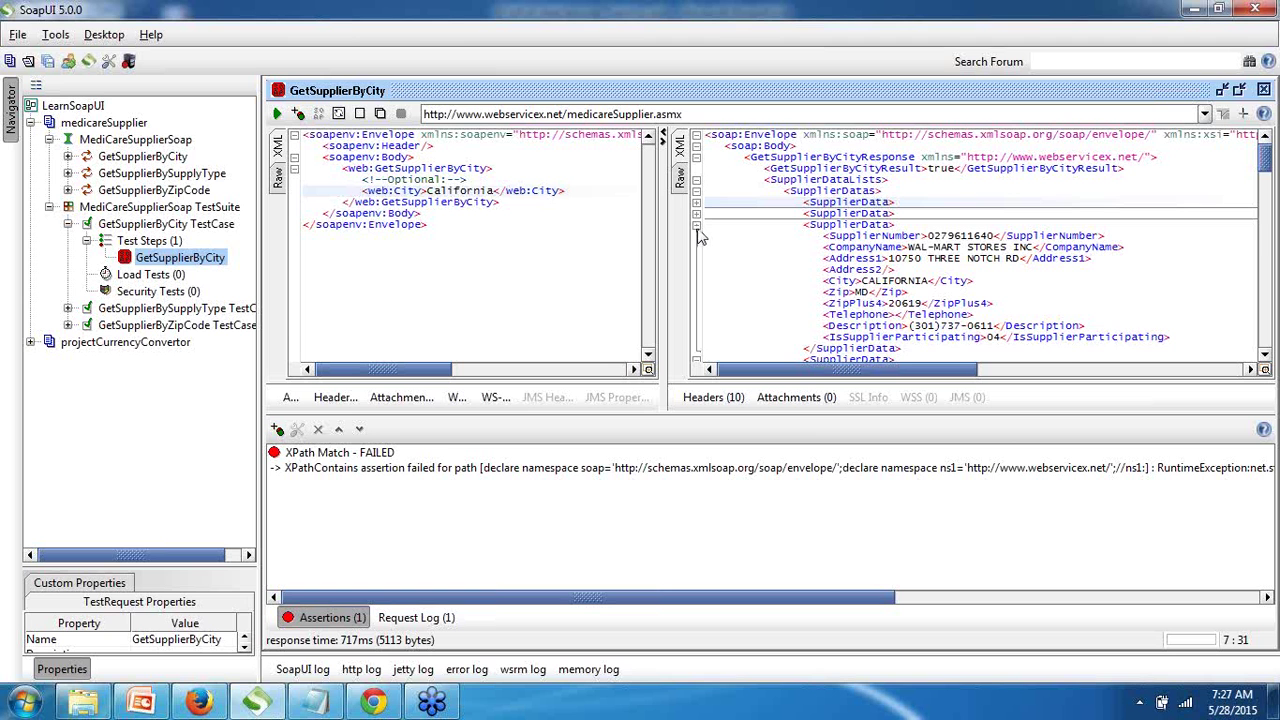
{"action": "left_click", "coordinate": [697, 226]}
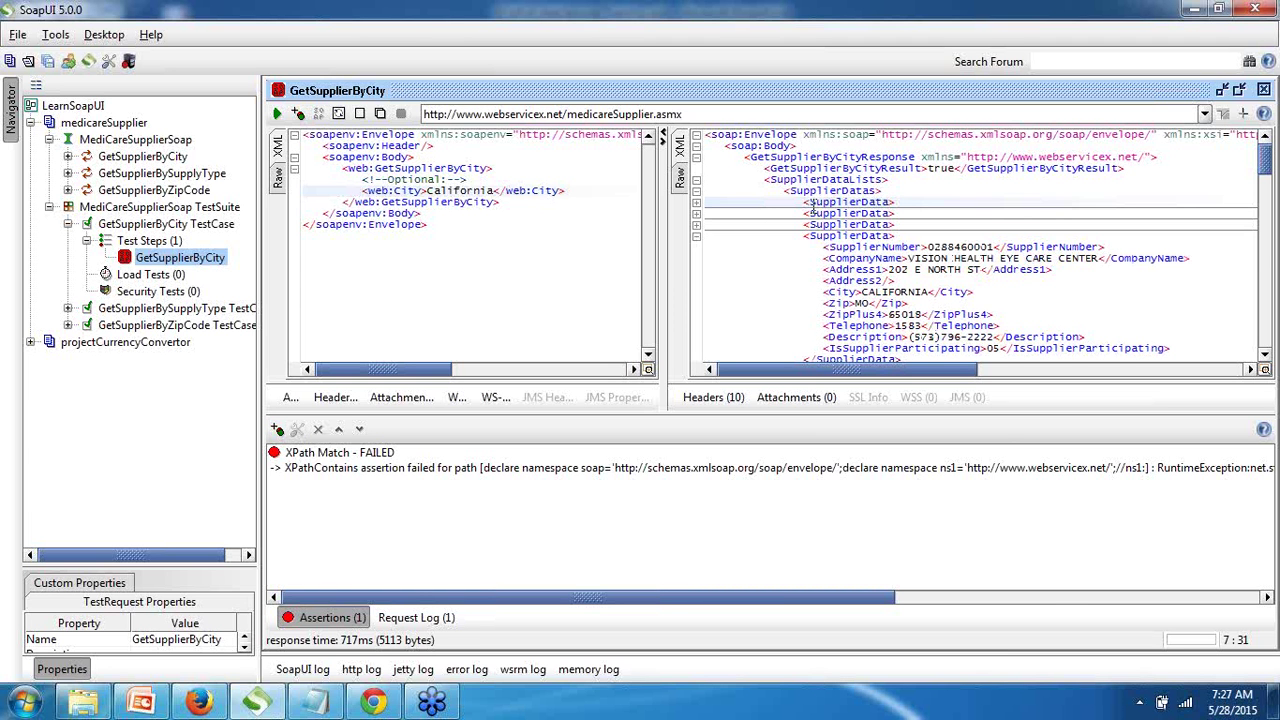
{"action": "left_click", "coordinate": [697, 203]}
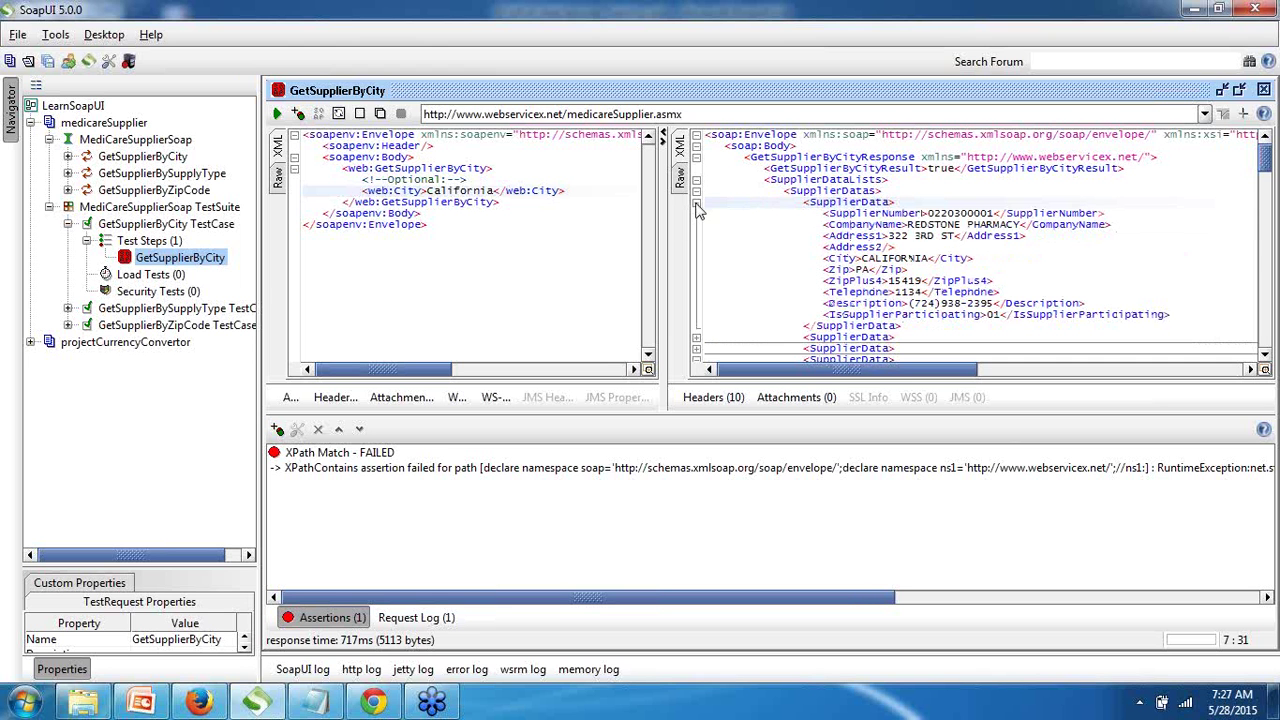
{"action": "left_click", "coordinate": [697, 338]}
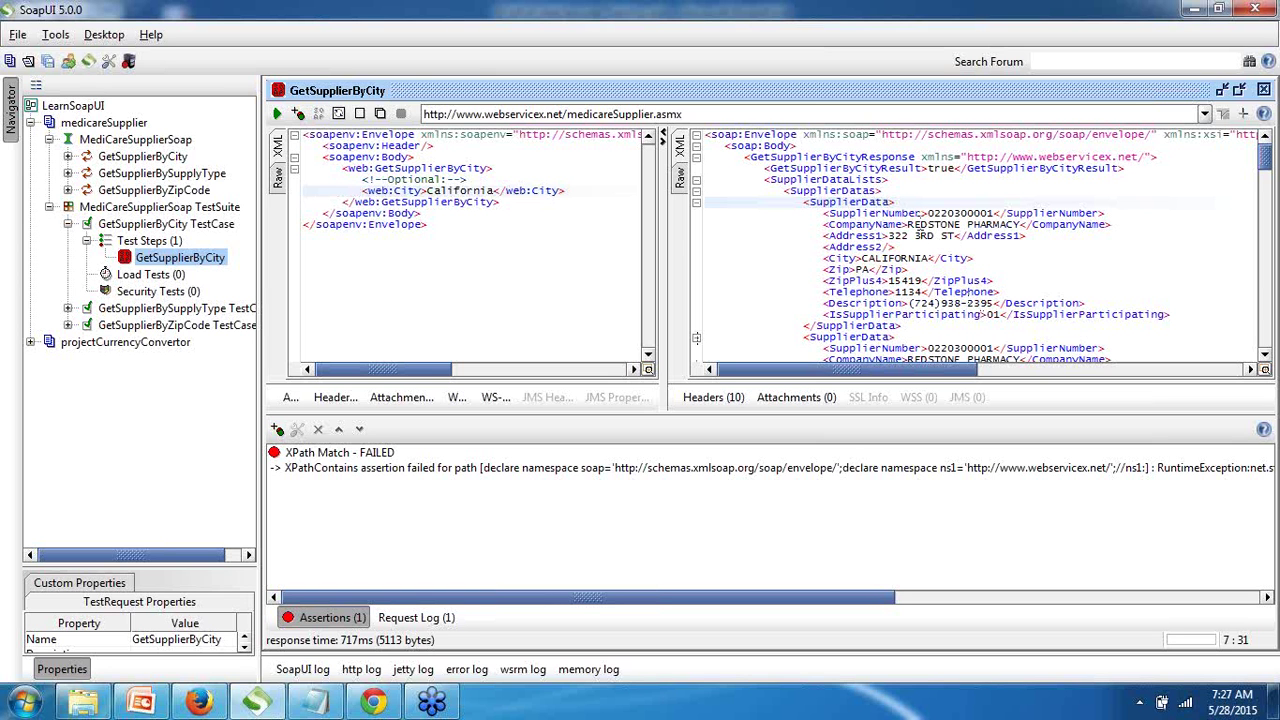
{"action": "double_click", "coordinate": [816, 203]}
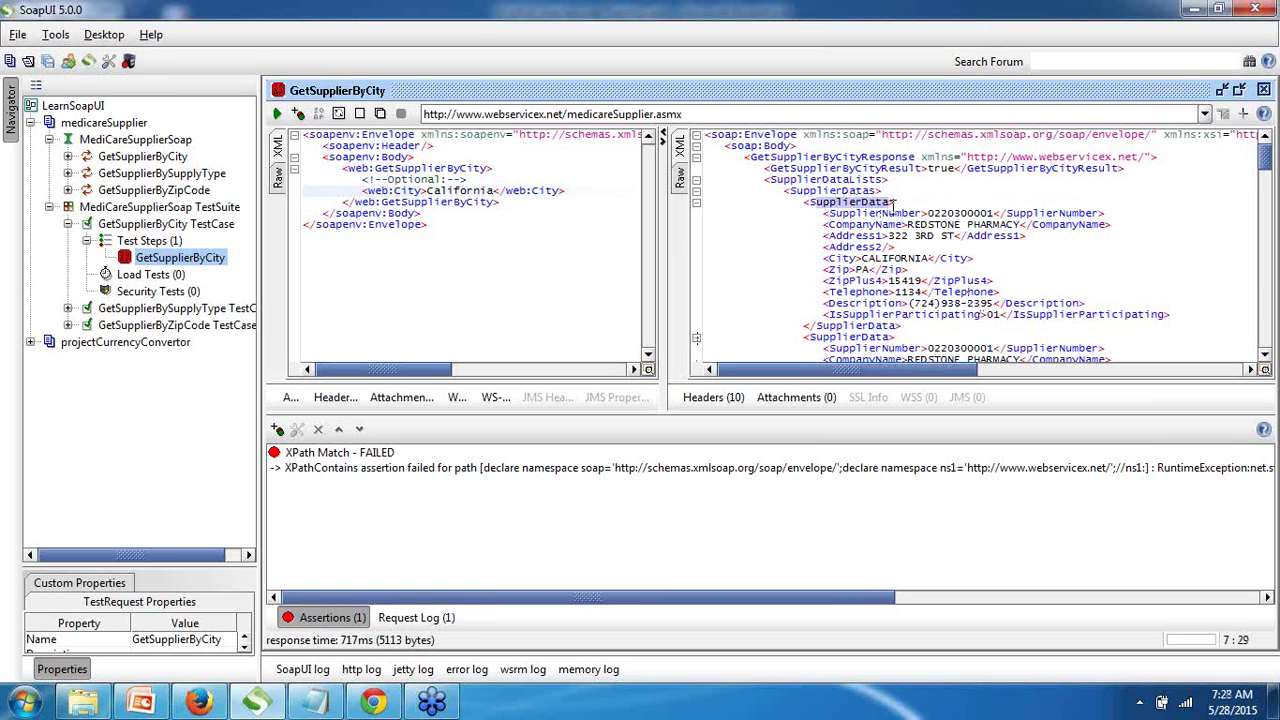
{"action": "left_click_drag", "start_coordinate": [893, 203], "coordinate": [912, 324]}
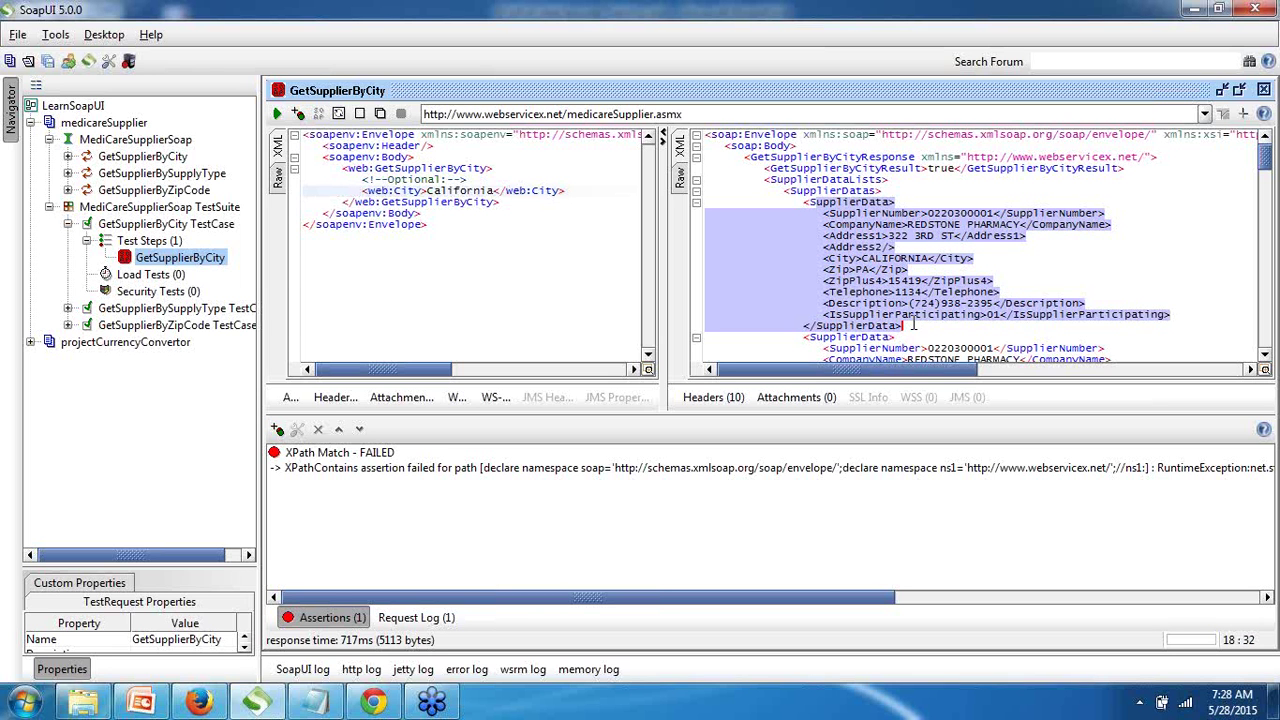
{"action": "left_click", "coordinate": [912, 324]}
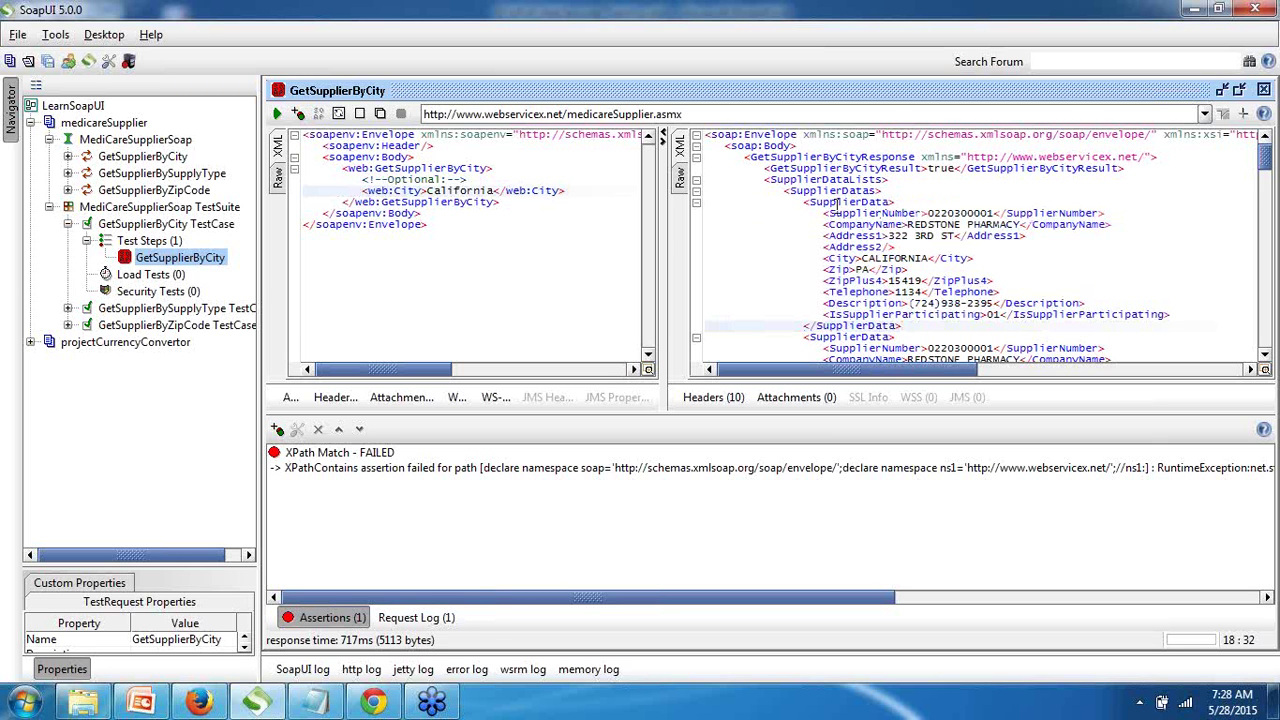
Step: Complete the assertion's XPath as //ns1:SupplierData[1]/ns1:SupplierNumber and fill the expected result from the current response
{"action": "double_click", "coordinate": [333, 451]}
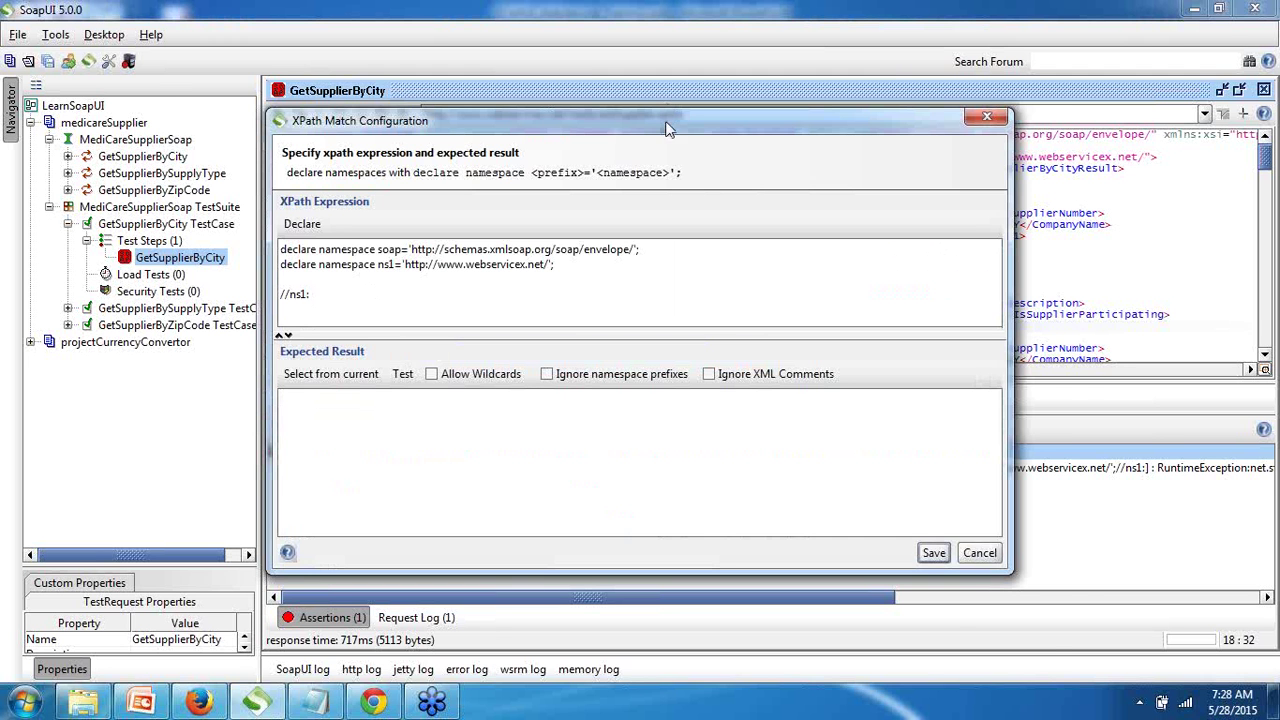
{"action": "left_click_drag", "start_coordinate": [630, 122], "coordinate": [711, 315]}
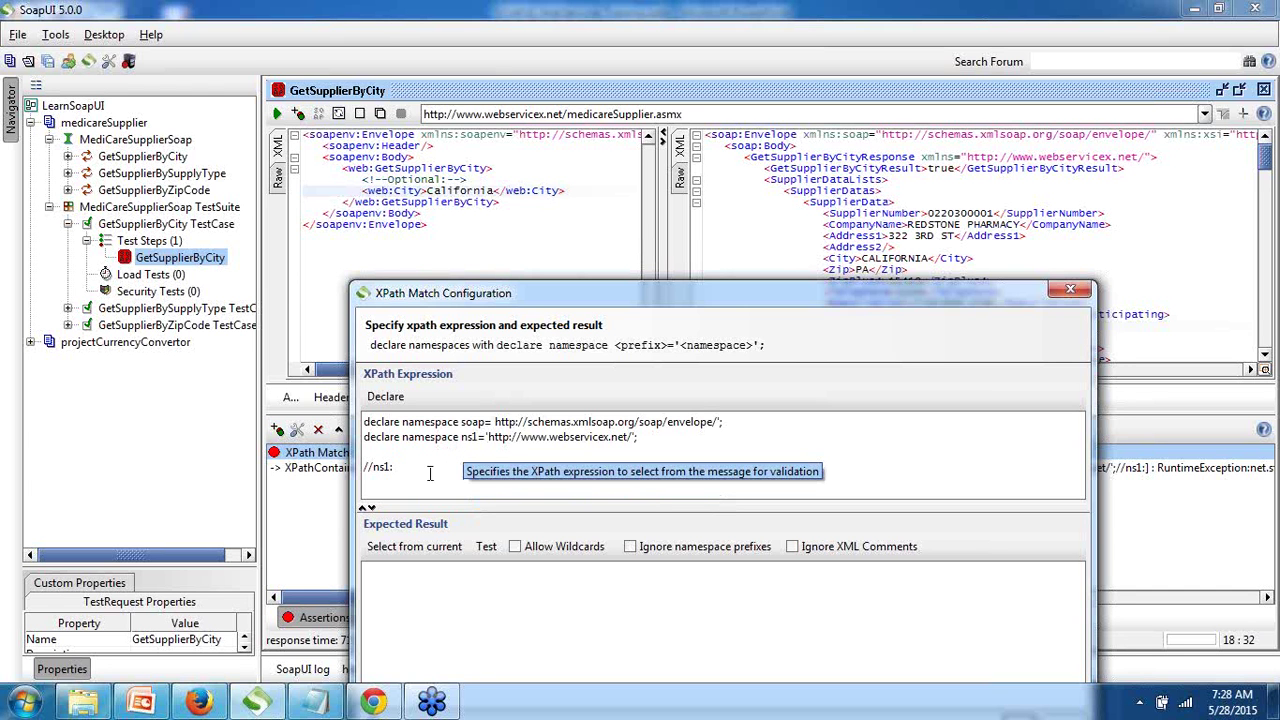
{"action": "type", "text": "SupplierData"}
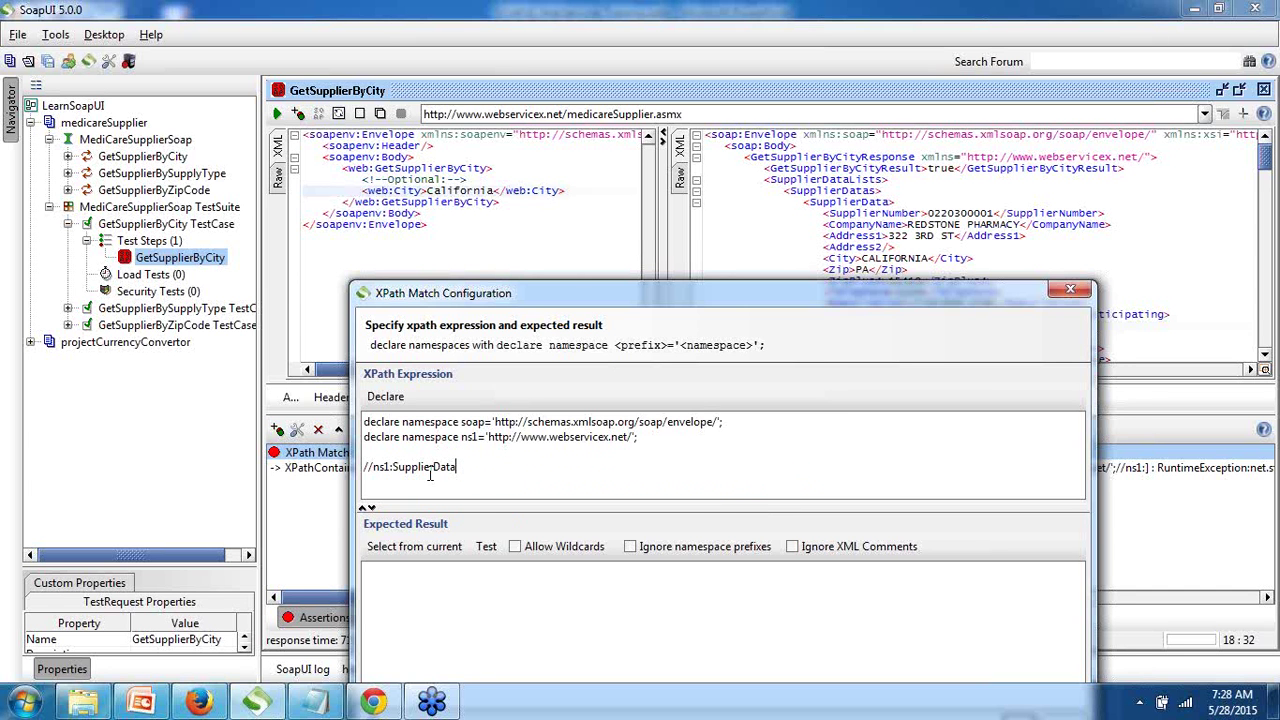
{"action": "type", "text": "[1]/ns1:"}
{"action": "type", "text": "SupplierNumber"}
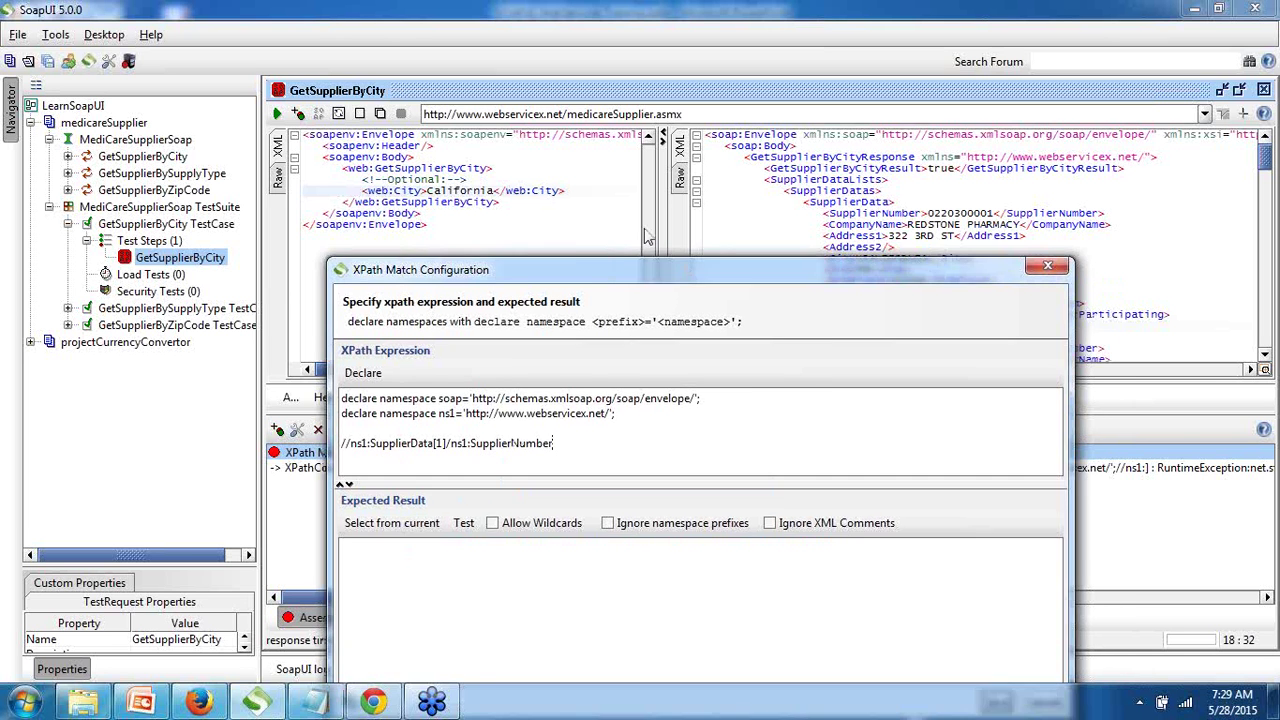
{"action": "left_click_drag", "start_coordinate": [684, 290], "coordinate": [612, 130]}
{"action": "left_click", "coordinate": [353, 389]}
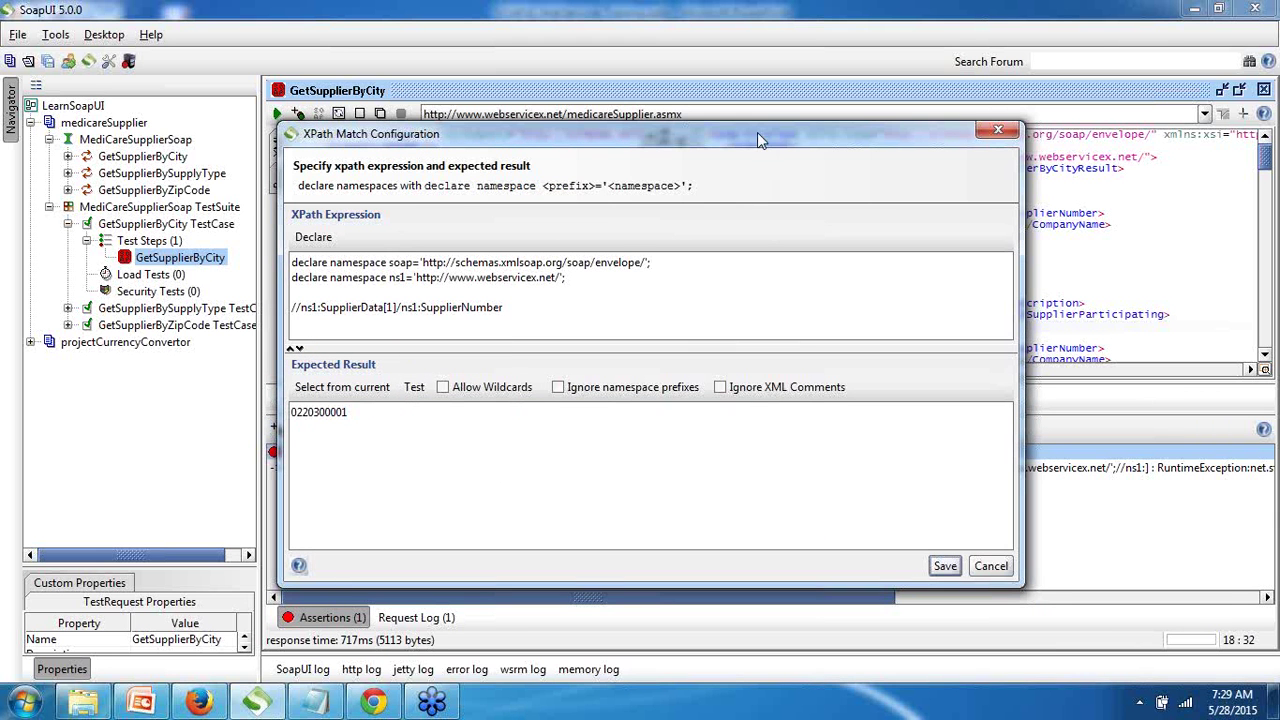
Step: Change the SupplierData index in the XPath expression to 5 and refresh the expected result from the current response
{"action": "left_click_drag", "start_coordinate": [759, 135], "coordinate": [938, 290]}
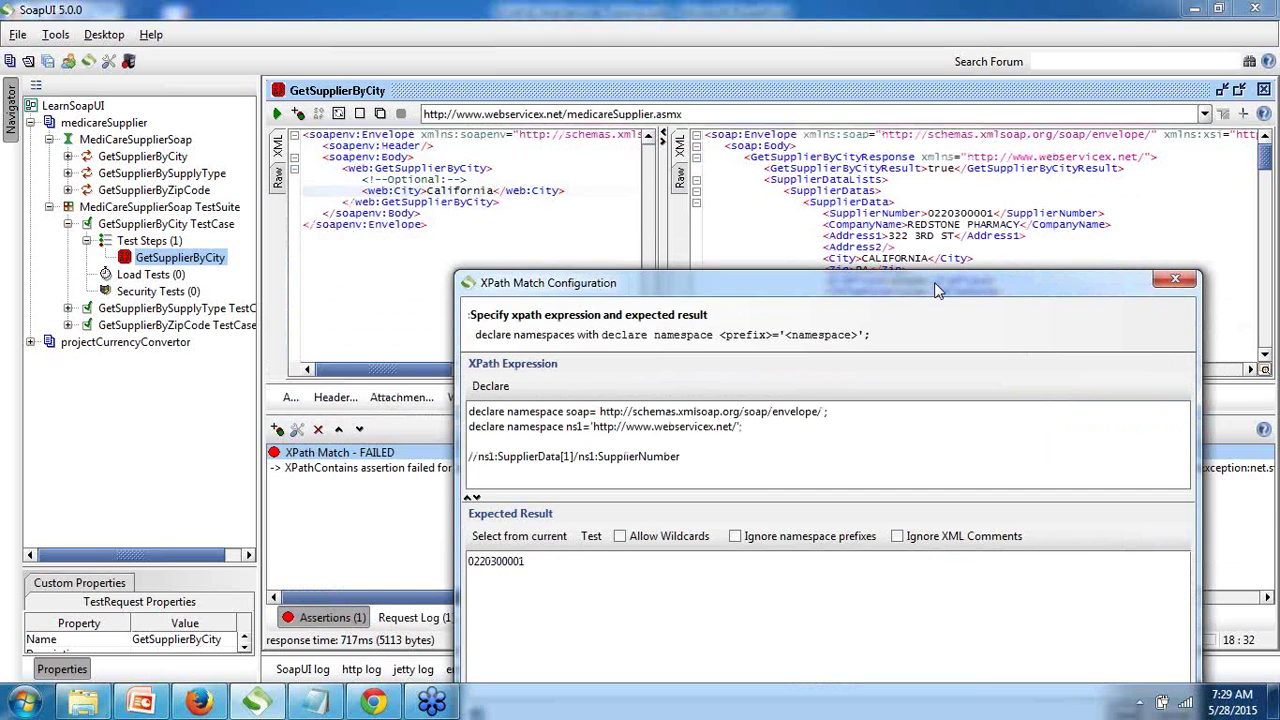
{"action": "left_click", "coordinate": [569, 456]}
{"action": "key", "text": "BackSpace"}
{"action": "type", "text": "2"}
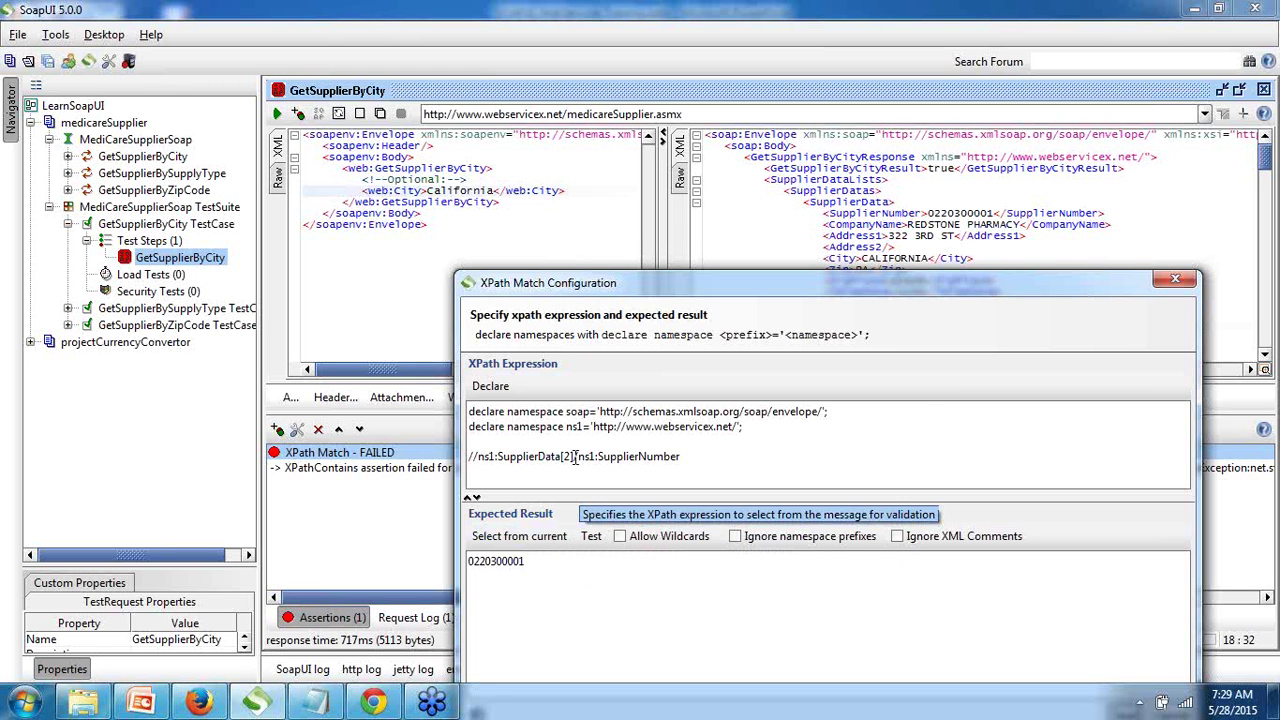
{"action": "key", "text": "BackSpace"}
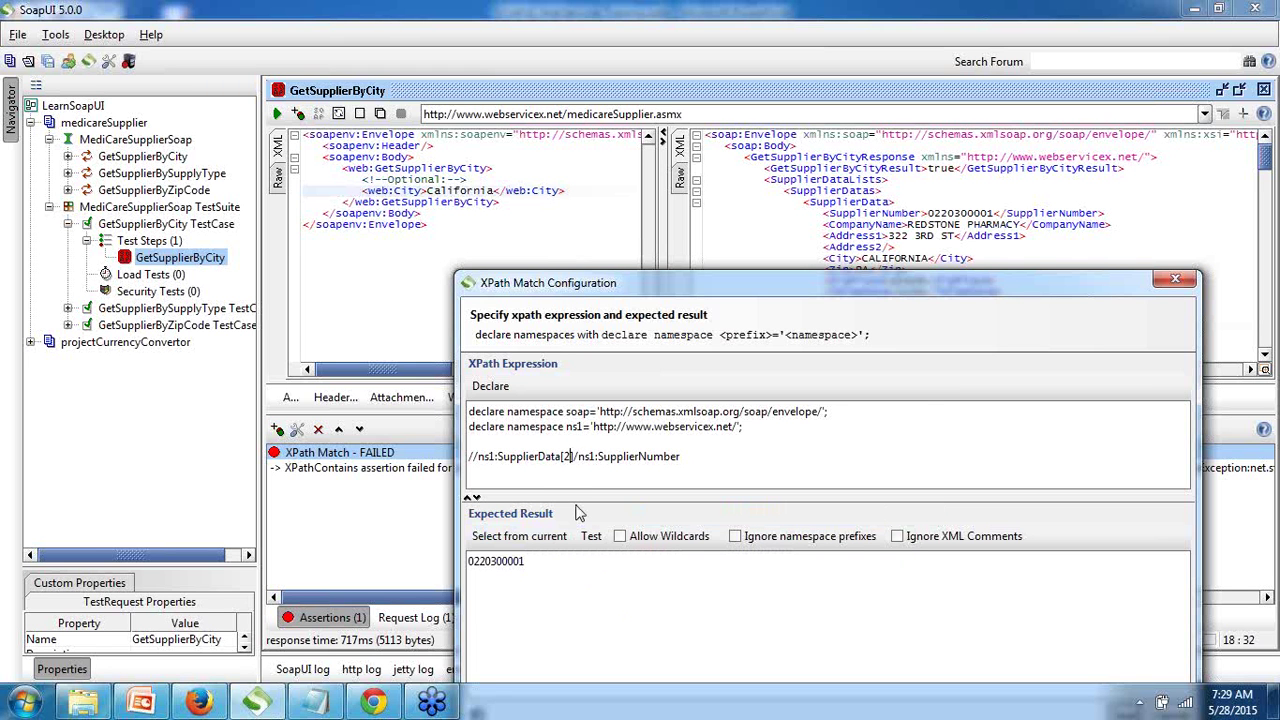
{"action": "type", "text": "5"}
{"action": "left_click", "coordinate": [532, 537]}
{"action": "left_click_drag", "start_coordinate": [745, 281], "coordinate": [540, 175]}
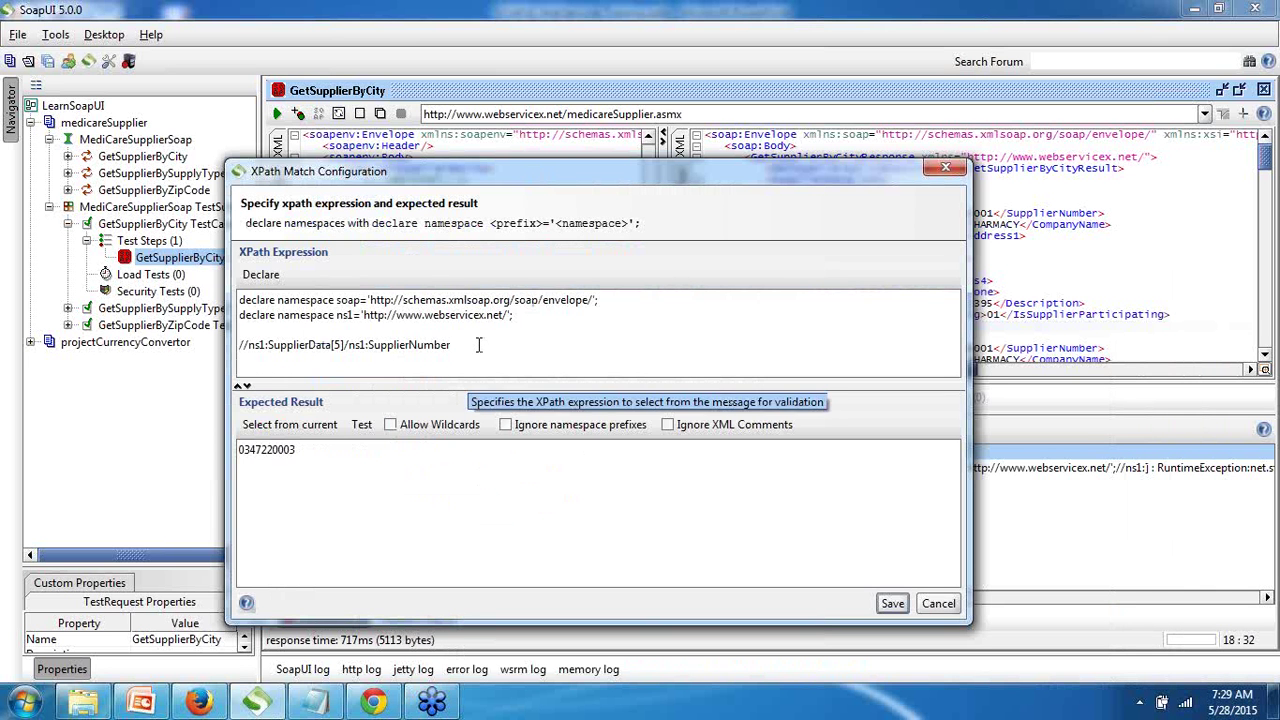
Step: Test the //ns1:SupplierData[5]/ns1:SupplierNumber expression against the response and dismiss the result message
{"action": "left_click_drag", "start_coordinate": [645, 171], "coordinate": [537, 266]}
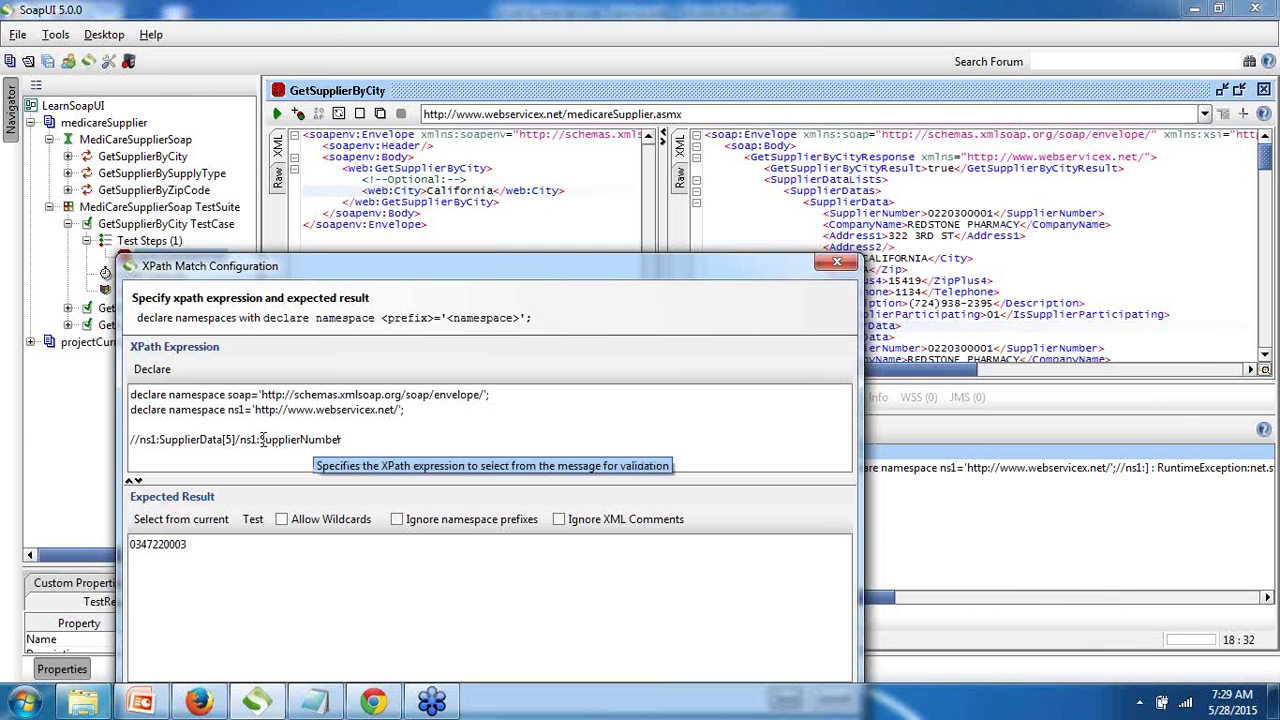
{"action": "left_click_drag", "start_coordinate": [260, 439], "coordinate": [347, 440]}
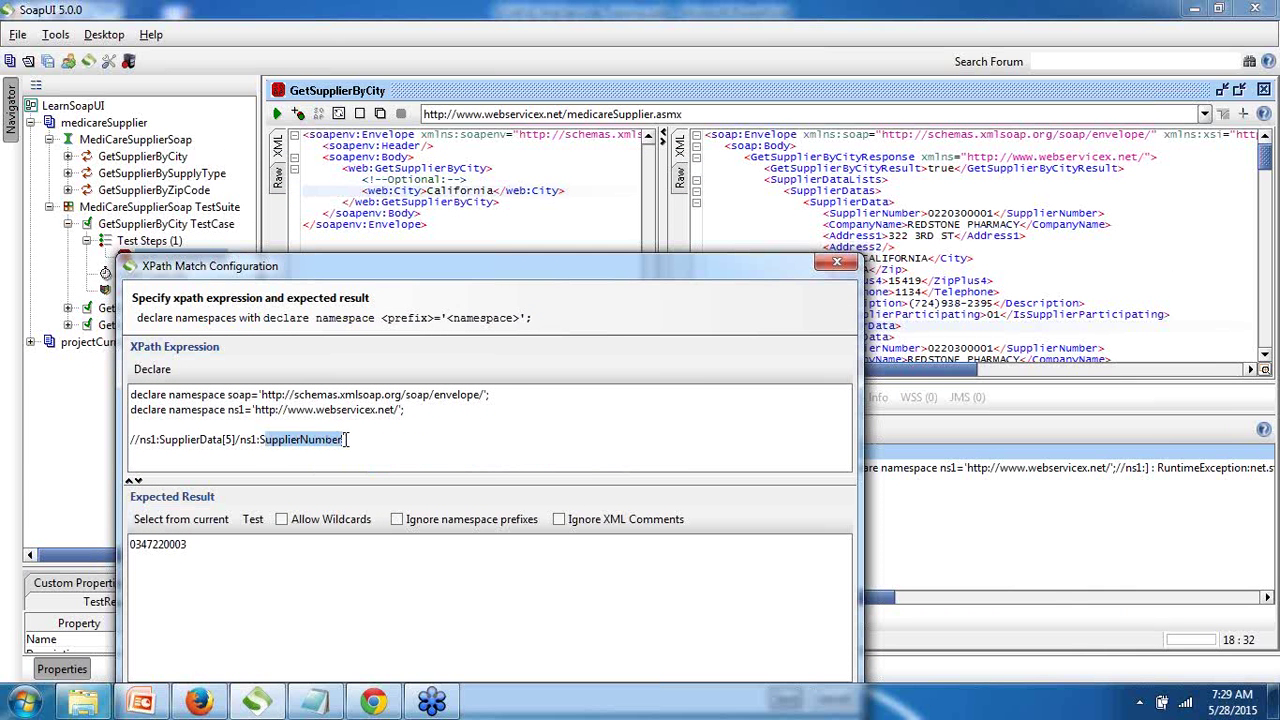
{"action": "left_click", "coordinate": [347, 440]}
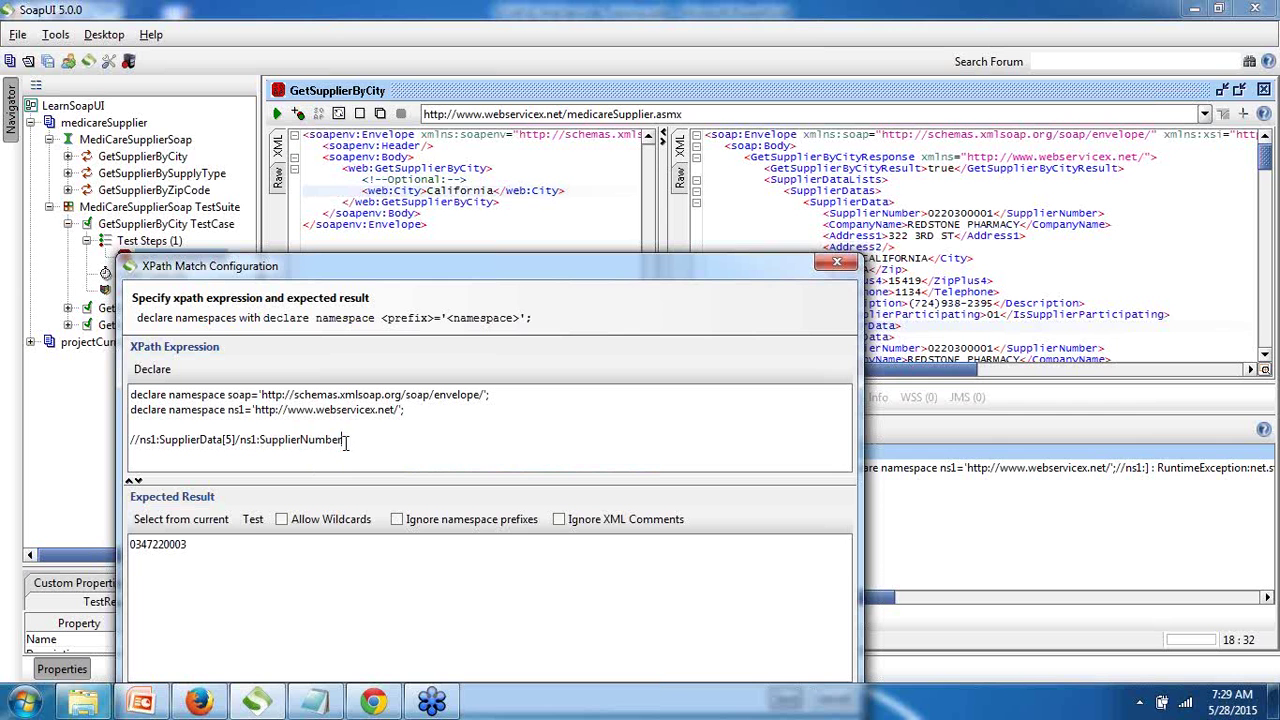
{"action": "left_click", "coordinate": [253, 521]}
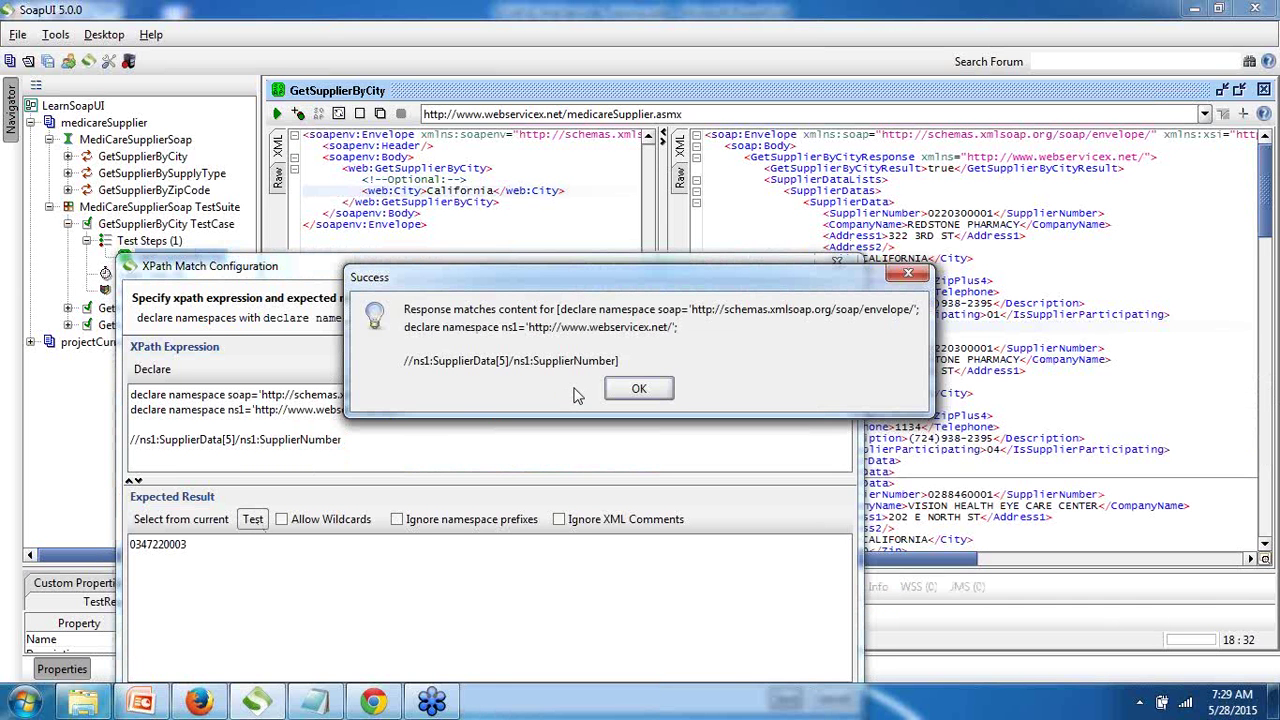
{"action": "left_click", "coordinate": [632, 390]}
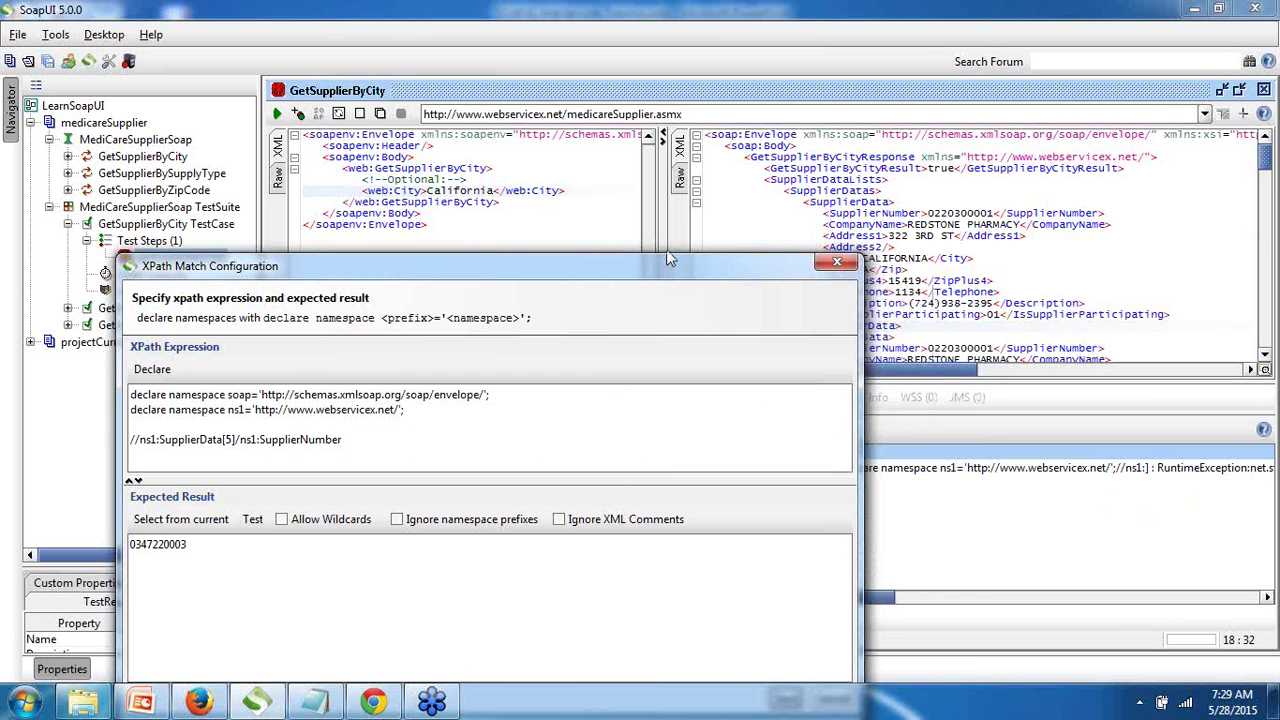
{"action": "left_click_drag", "start_coordinate": [665, 272], "coordinate": [729, 100]}
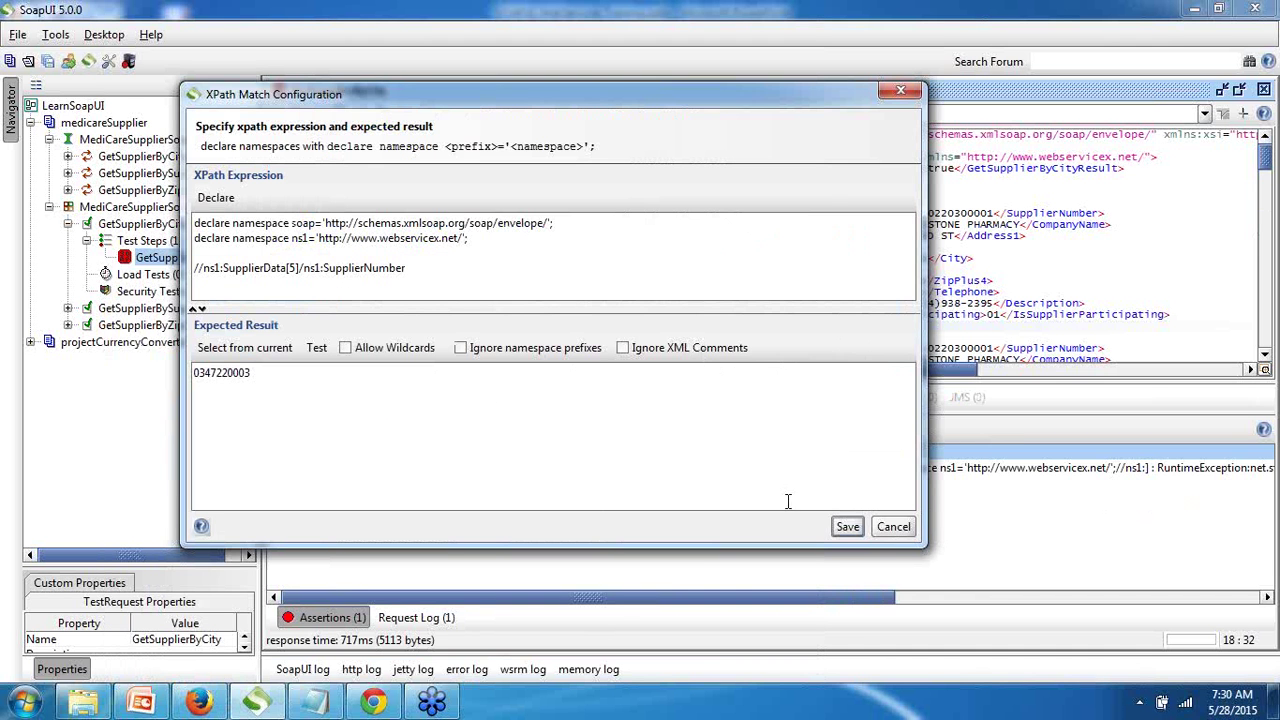
Step: Save the XPath Match assertion, then rerun the GetSupplierByCity request and recheck the assertion's configuration
{"action": "left_click", "coordinate": [852, 532]}
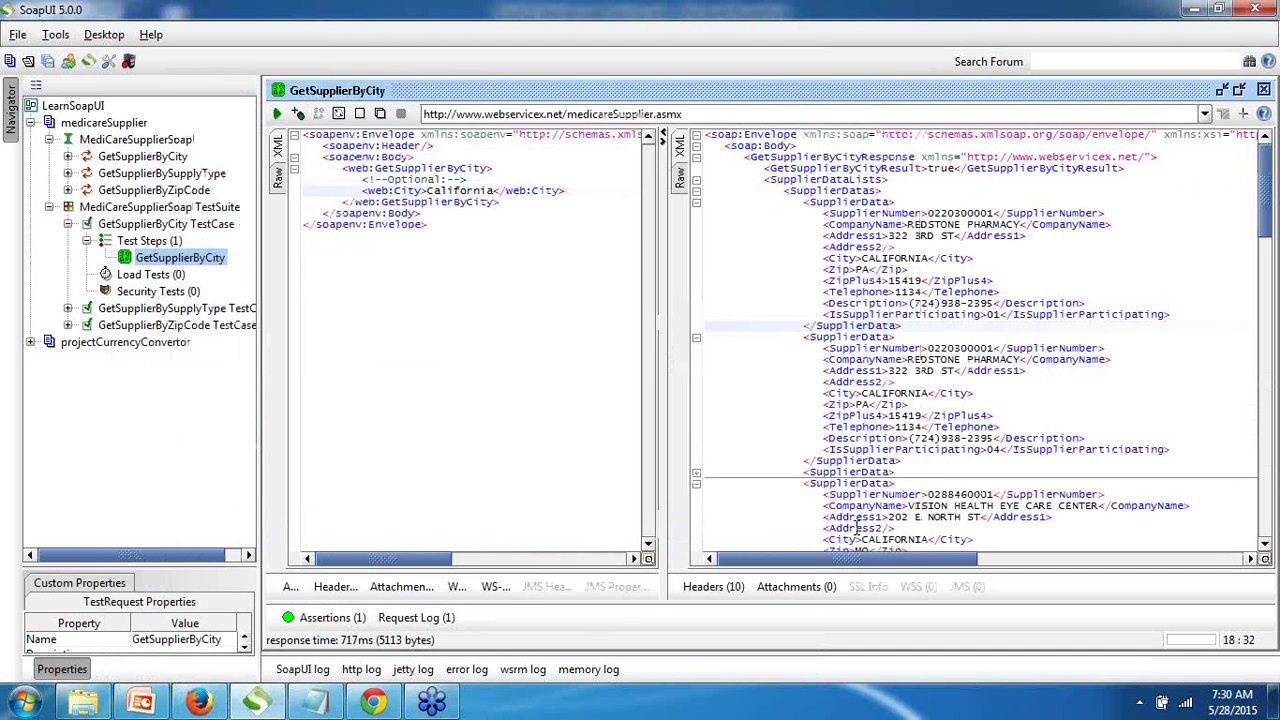
{"action": "left_click", "coordinate": [277, 113]}
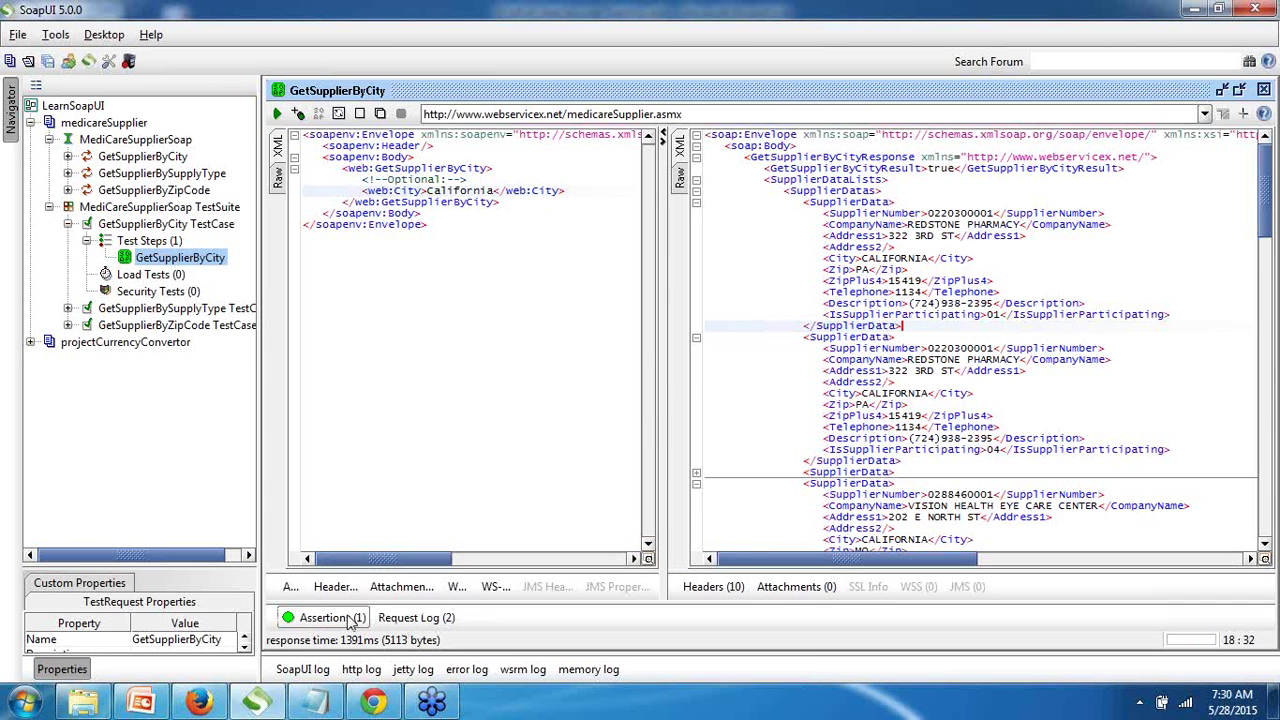
{"action": "left_click", "coordinate": [333, 617]}
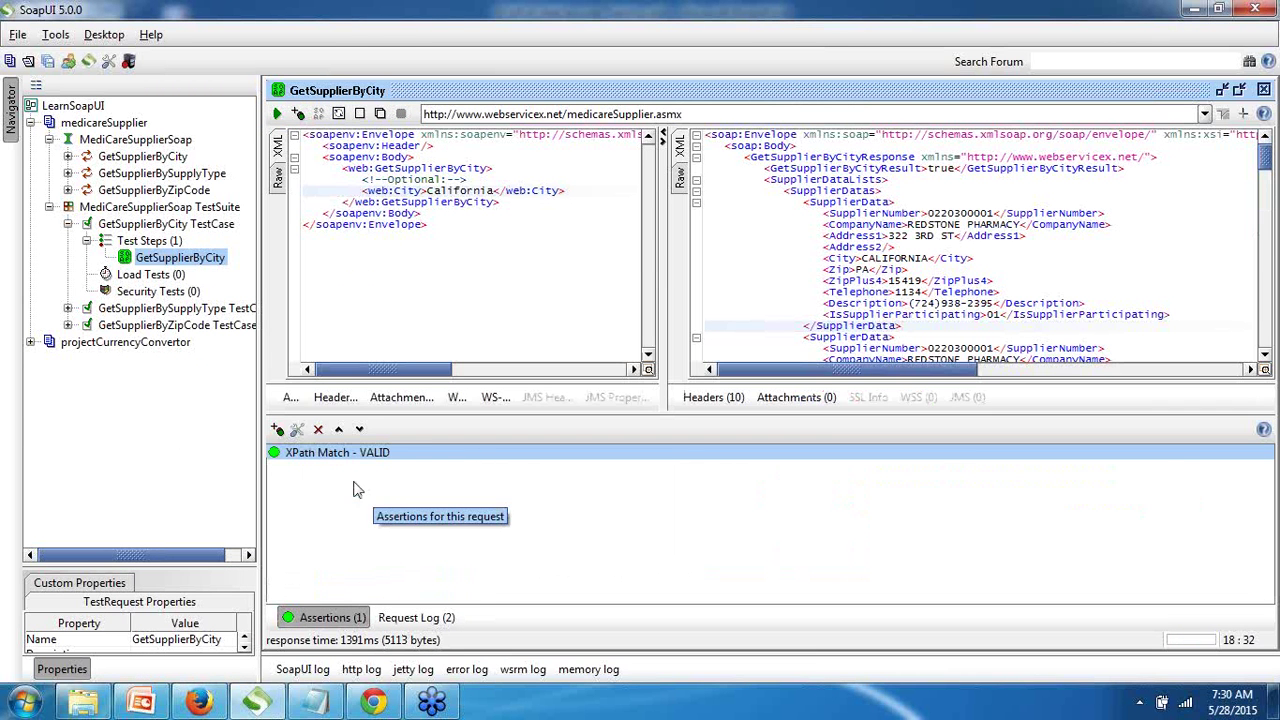
{"action": "double_click", "coordinate": [323, 455]}
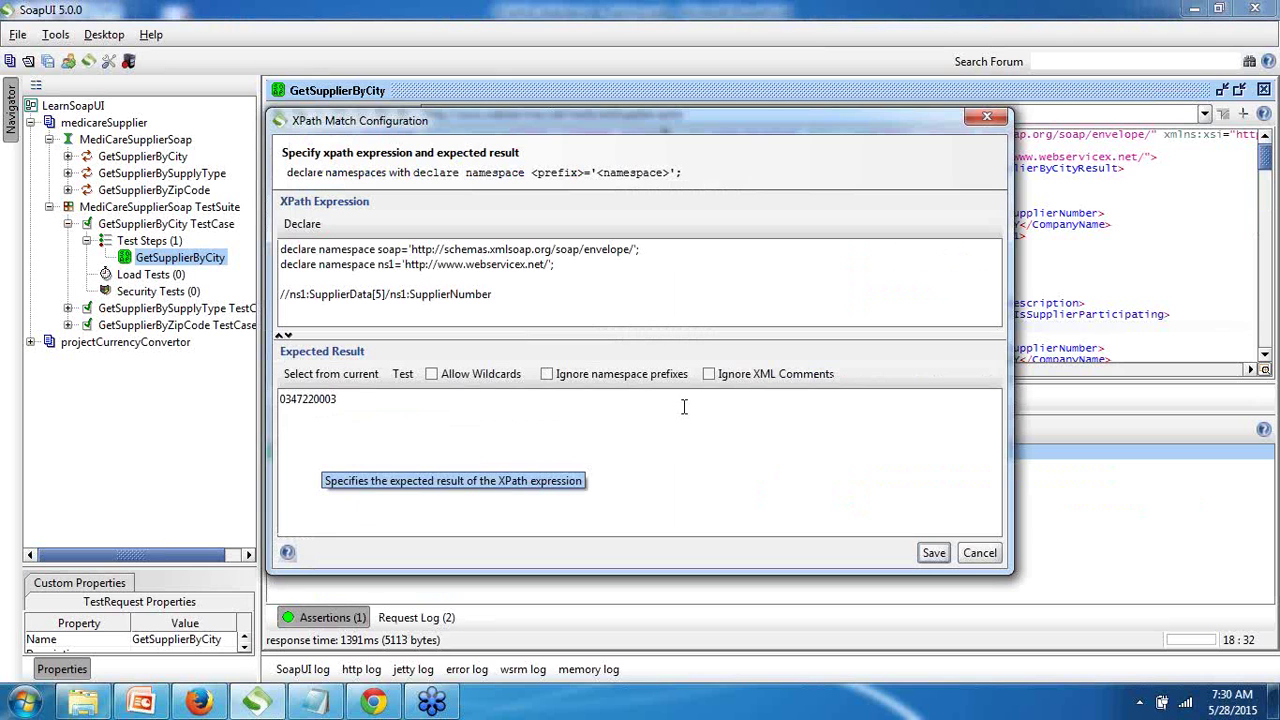
{"action": "left_click", "coordinate": [933, 553]}
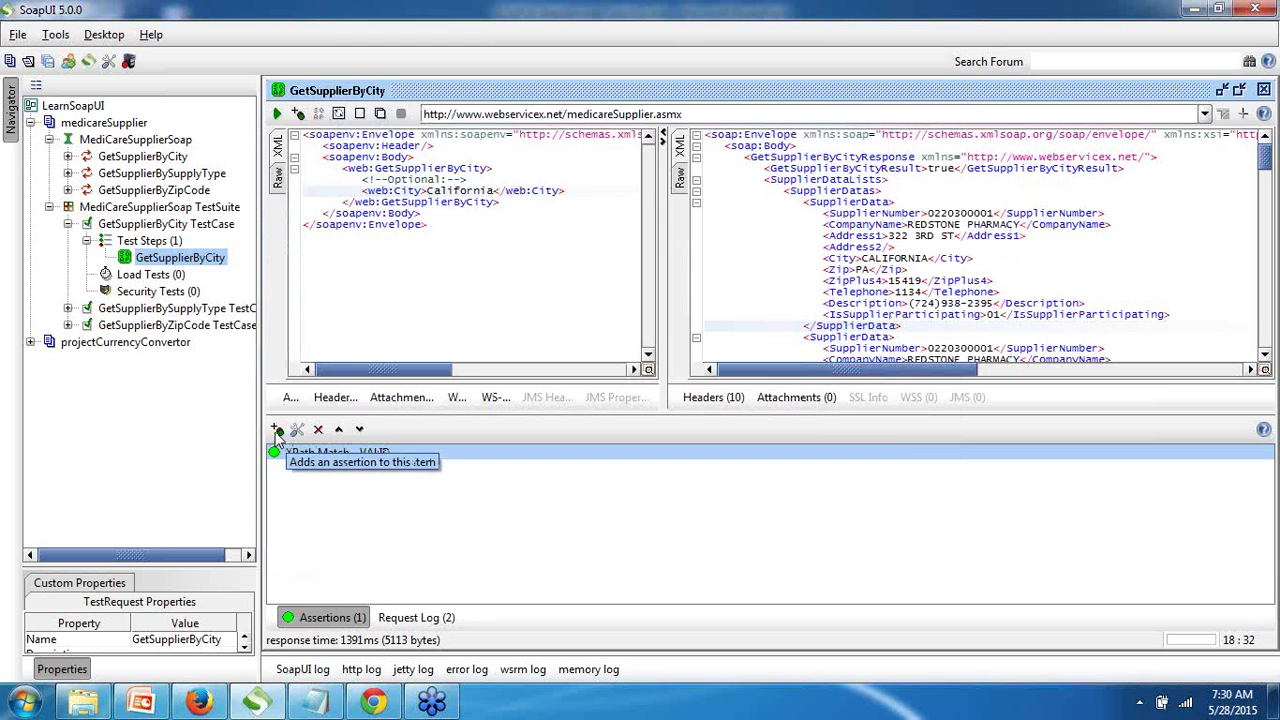
Step: Add a second XPath Match assertion to GetSupplierByCity with the default name and declare the response namespaces in its expression
{"action": "left_click", "coordinate": [277, 429]}
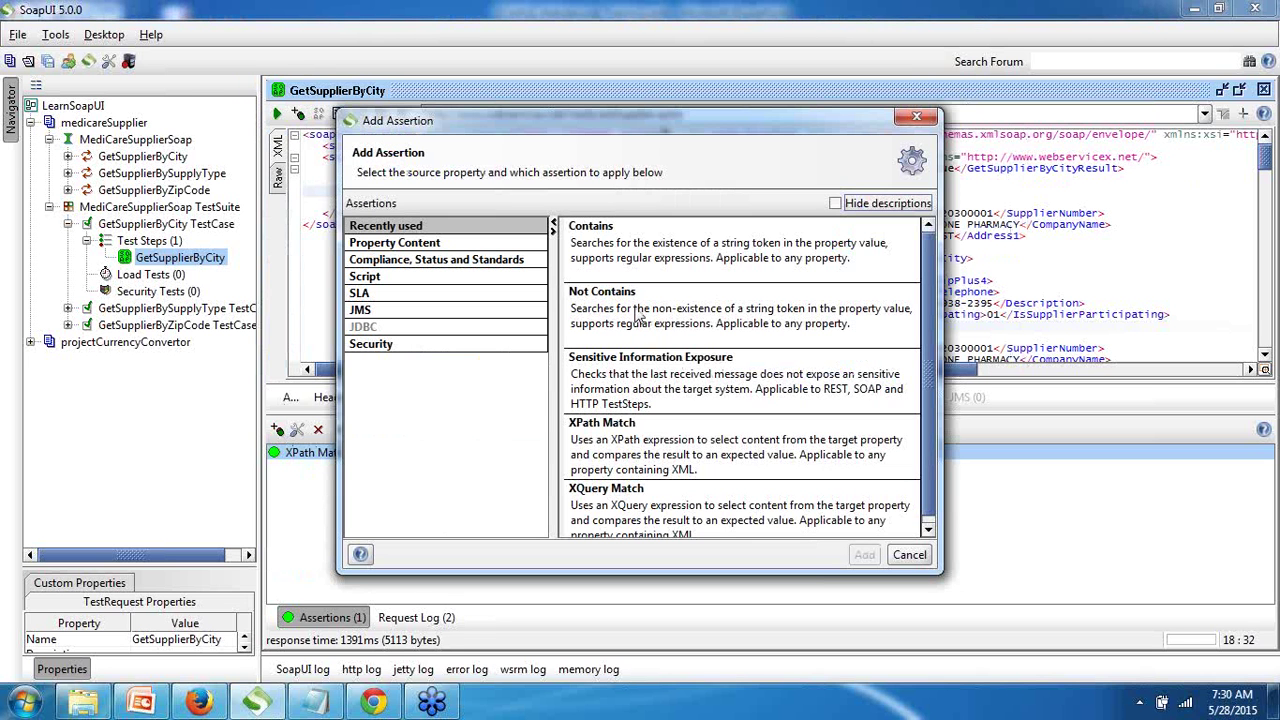
{"action": "double_click", "coordinate": [678, 438]}
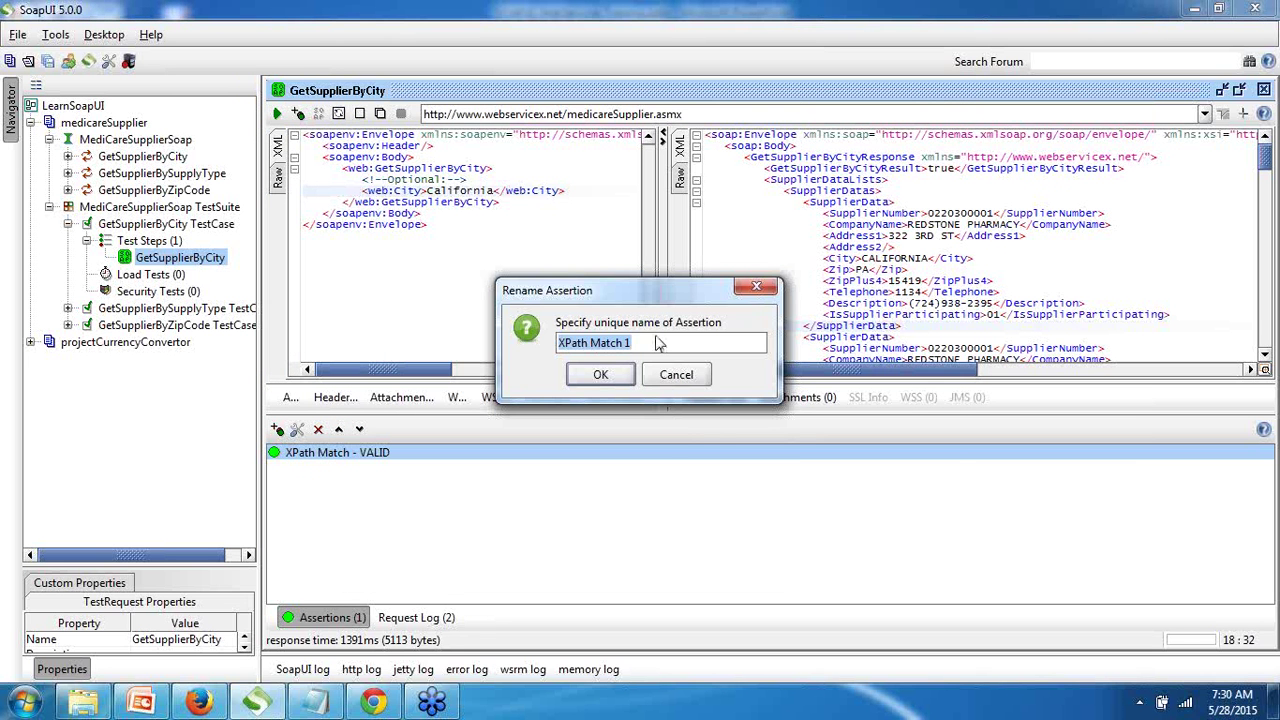
{"action": "left_click", "coordinate": [600, 376]}
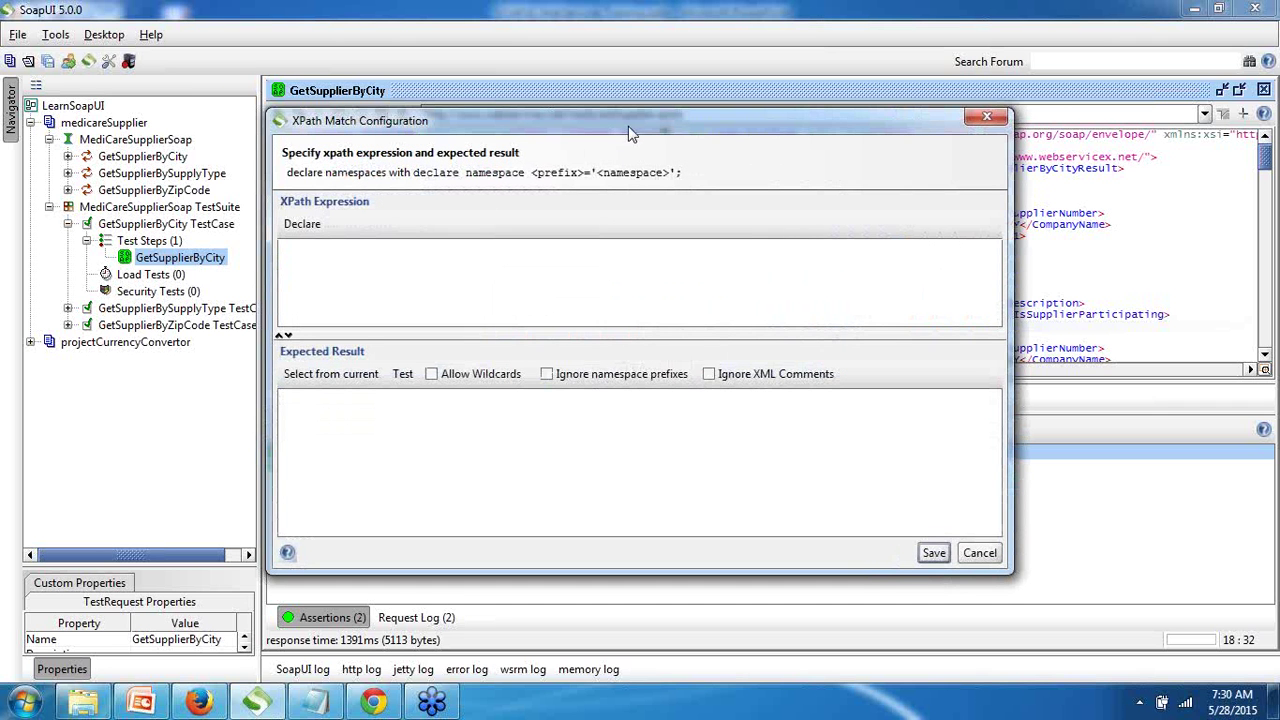
{"action": "left_click", "coordinate": [305, 224]}
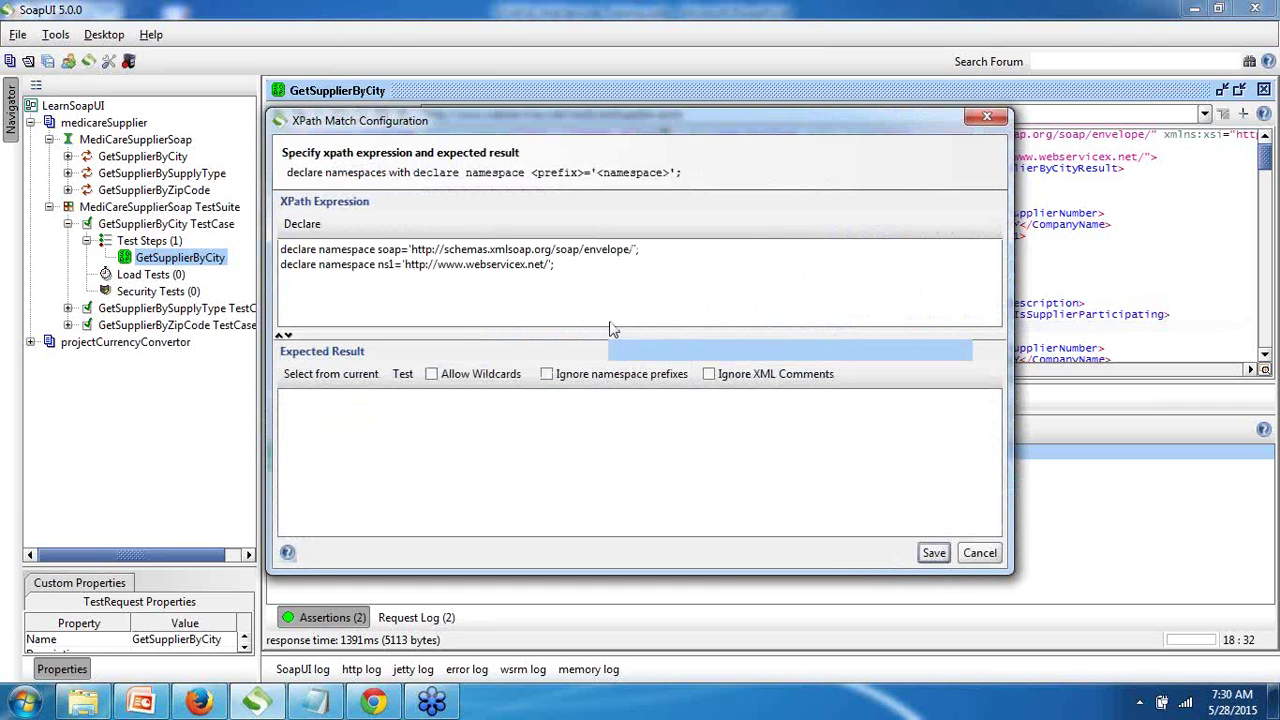
{"action": "left_click_drag", "start_coordinate": [741, 119], "coordinate": [818, 325]}
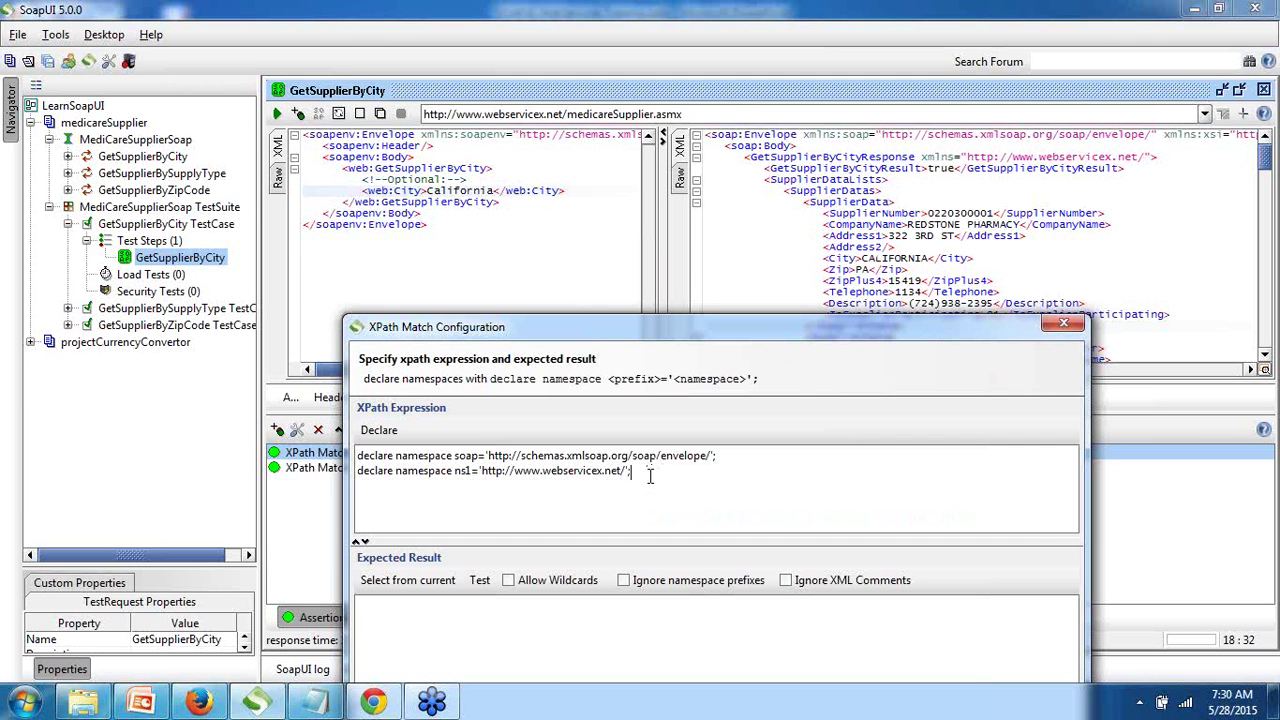
Step: Enter the XPath //ns1:SupplierData/ns1:CopmanyName and try to fill the expected result from the current response
{"action": "key", "text": "Return"}
{"action": "type", "text": "//ns1:SupplierData/ns1:"}
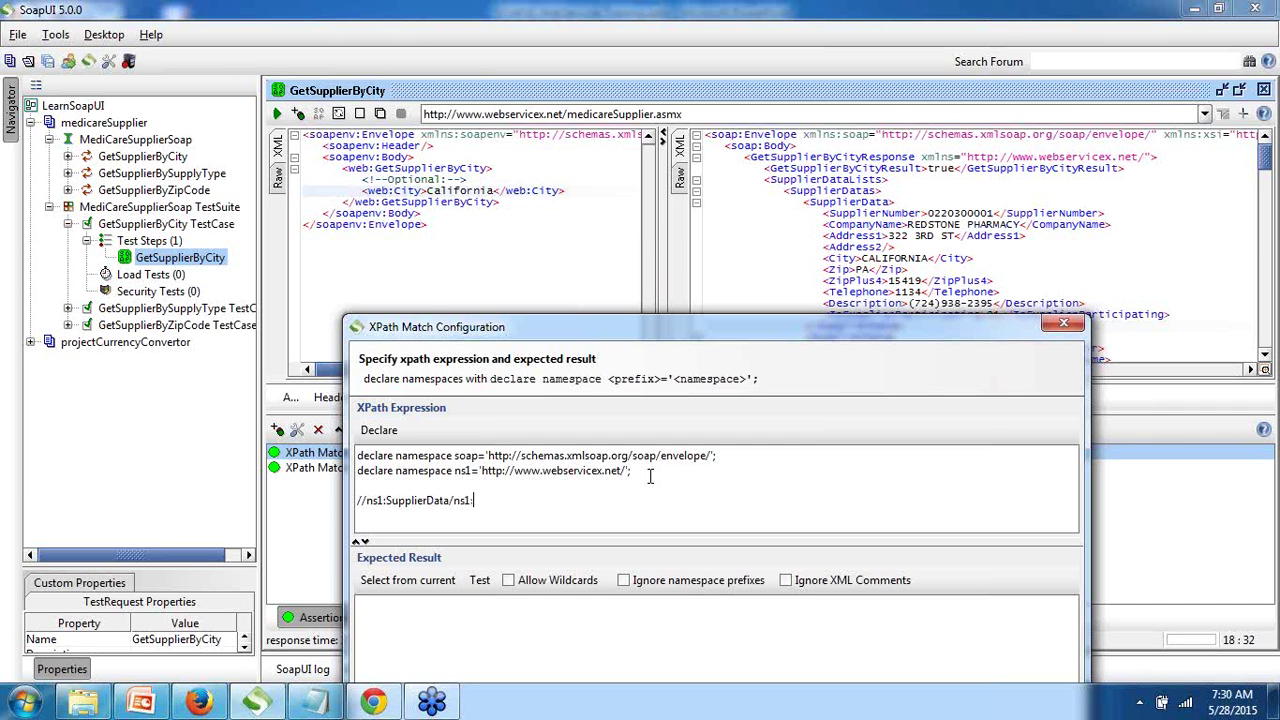
{"action": "type", "text": "CopmanyName"}
{"action": "left_click", "coordinate": [408, 581]}
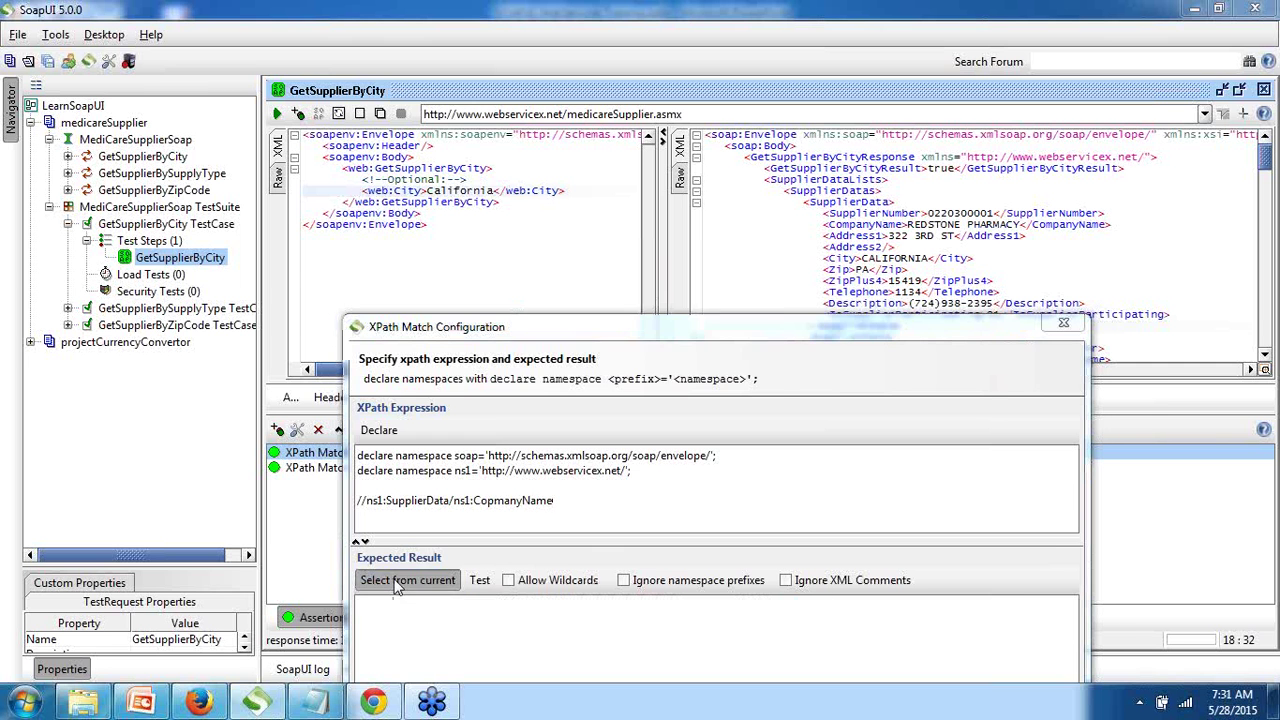
{"action": "left_click", "coordinate": [639, 370]}
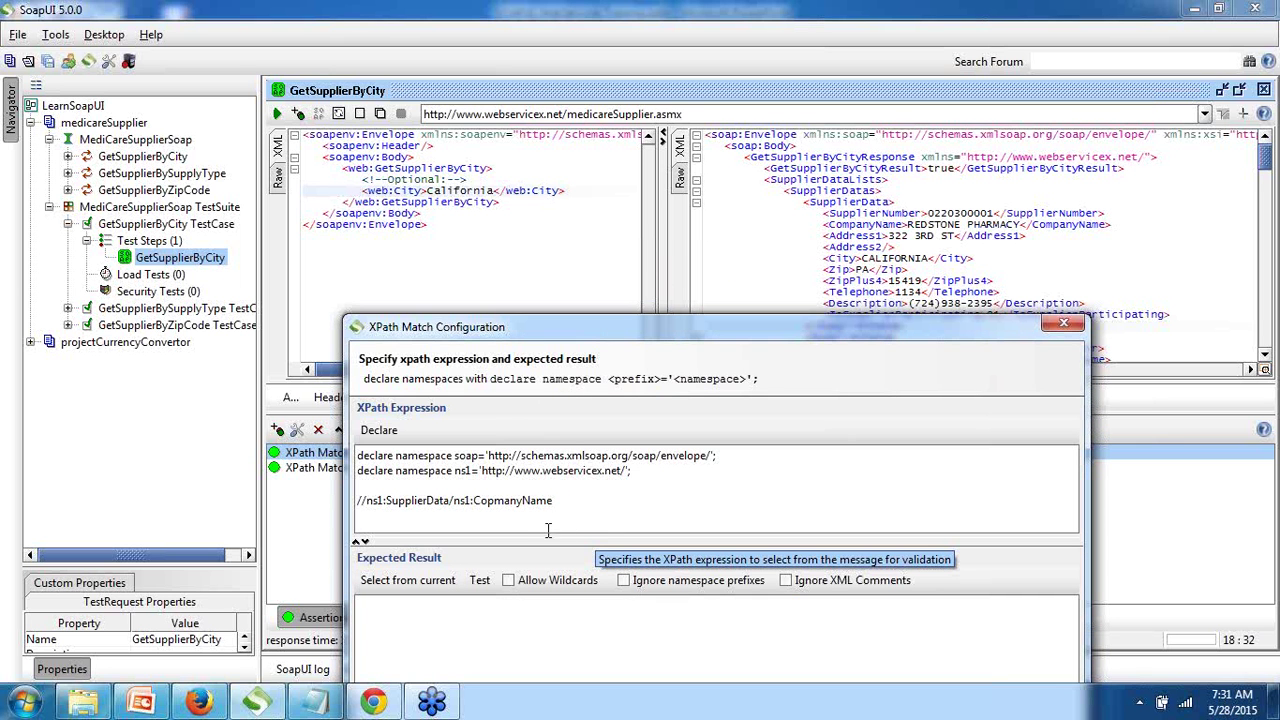
Step: Correct the element name in the XPath to CompanyName and retry filling the expected result from the current response
{"action": "left_click", "coordinate": [491, 500]}
{"action": "key", "text": "BackSpace"}
{"action": "key", "text": "Right"}
{"action": "type", "text": "p"}
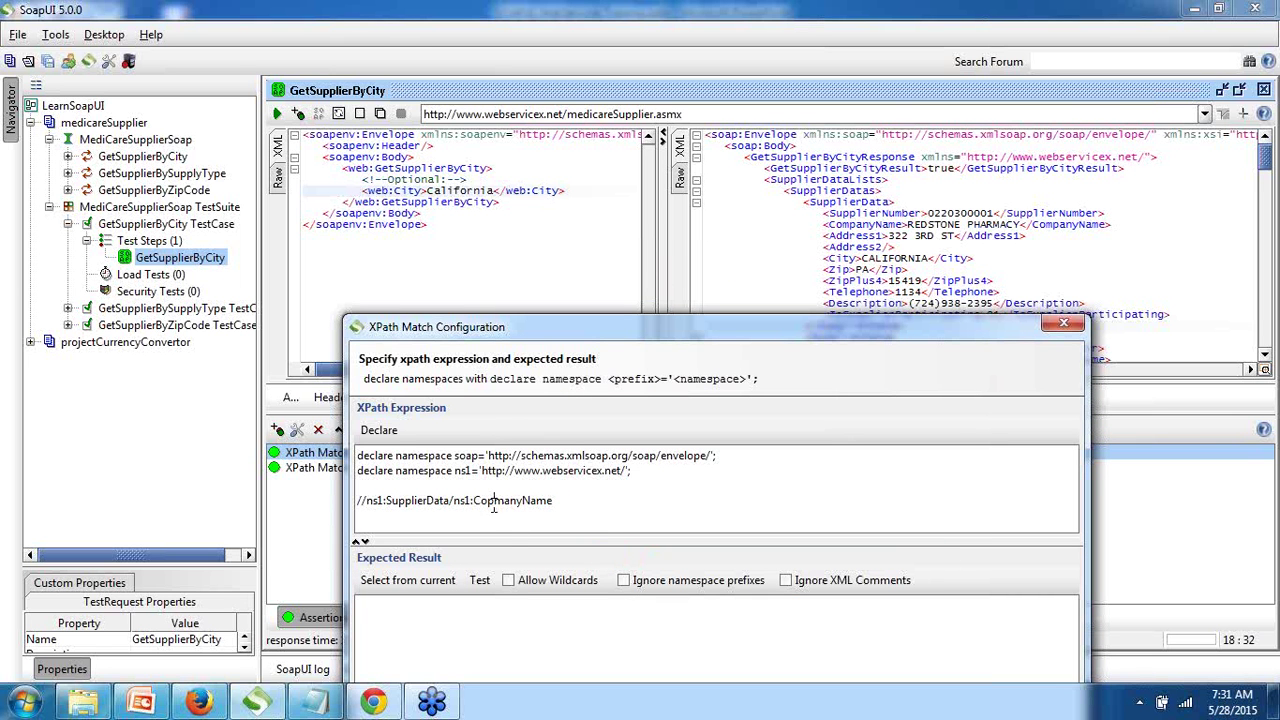
{"action": "key", "text": "BackSpace"}
{"action": "type", "text": "p"}
{"action": "left_click", "coordinate": [385, 588]}
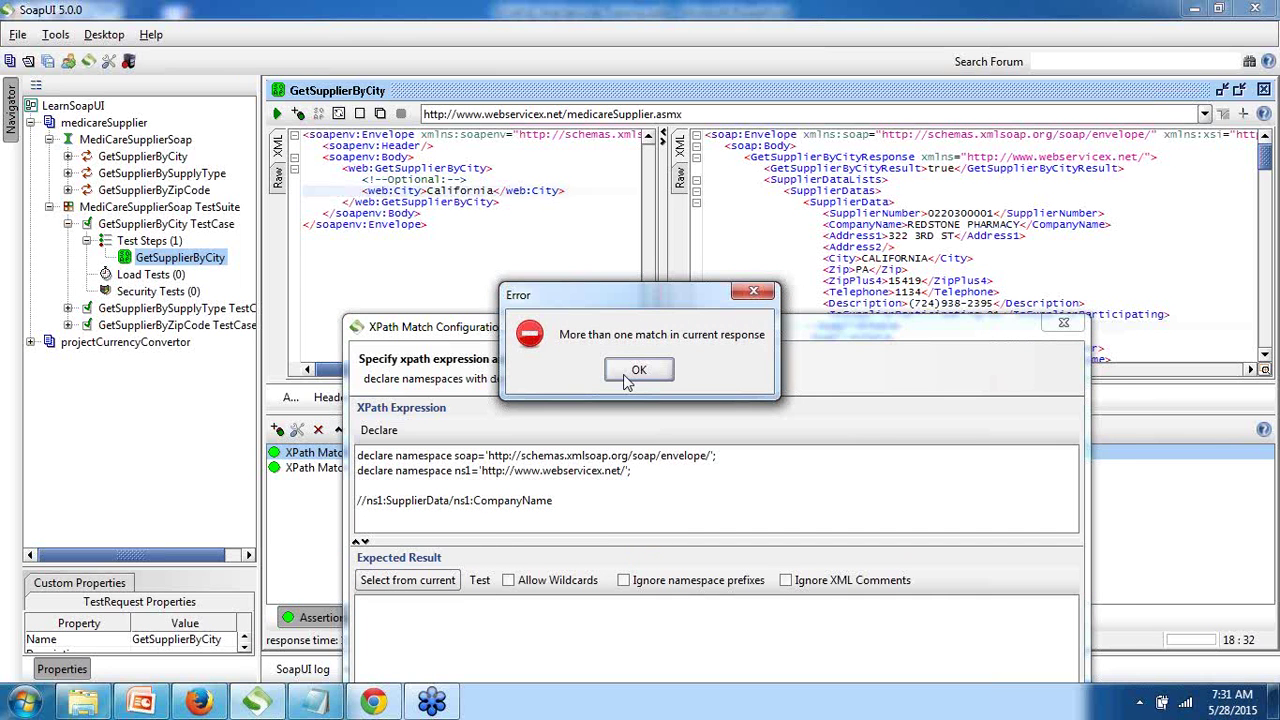
{"action": "left_click", "coordinate": [634, 370]}
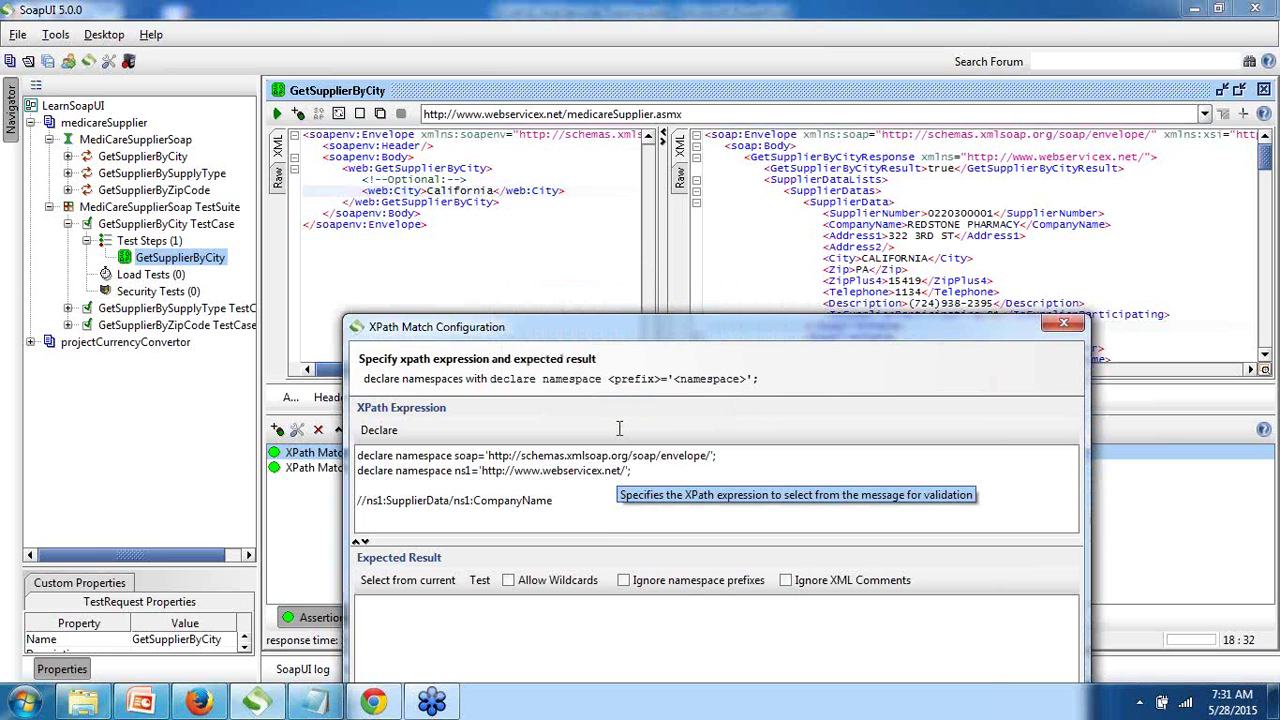
{"action": "left_click", "coordinate": [572, 500]}
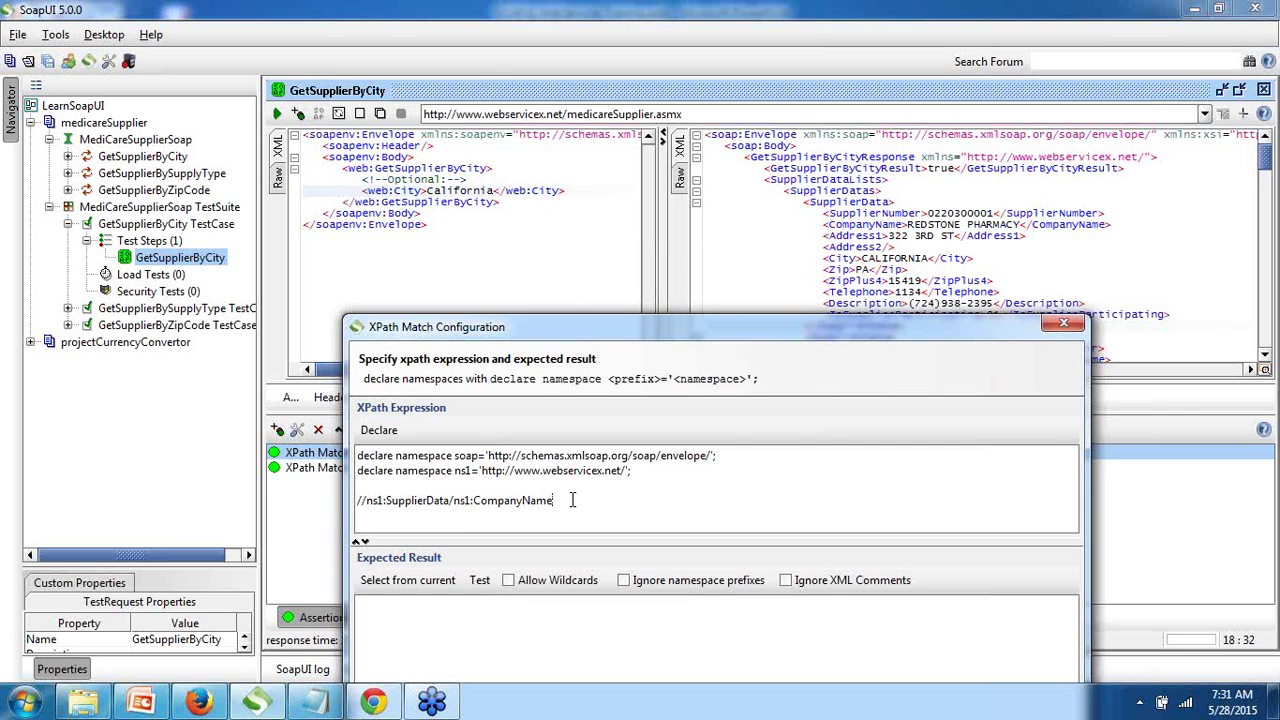
{"action": "left_click", "coordinate": [395, 582]}
{"action": "left_click", "coordinate": [652, 372]}
Step: Change the XPath to //ns1:SupplierData[1]/ns1:CompanyName and fill the expected result from the current response
{"action": "left_click", "coordinate": [588, 500]}
{"action": "key", "text": "BackSpace"}
{"action": "key", "text": "BackSpace"}
{"action": "key", "text": "BackSpace"}
{"action": "key", "text": "BackSpace"}
{"action": "key", "text": "BackSpace"}
{"action": "key", "text": "BackSpace"}
{"action": "key", "text": "BackSpace"}
{"action": "key", "text": "BackSpace"}
{"action": "key", "text": "BackSpace"}
{"action": "key", "text": "BackSpace"}
{"action": "key", "text": "BackSpace"}
{"action": "key", "text": "BackSpace"}
{"action": "key", "text": "BackSpace"}
{"action": "key", "text": "BackSpace"}
{"action": "key", "text": "BackSpace"}
{"action": "key", "text": "BackSpace"}
{"action": "type", "text": "[1]/ns1:CompanyName"}
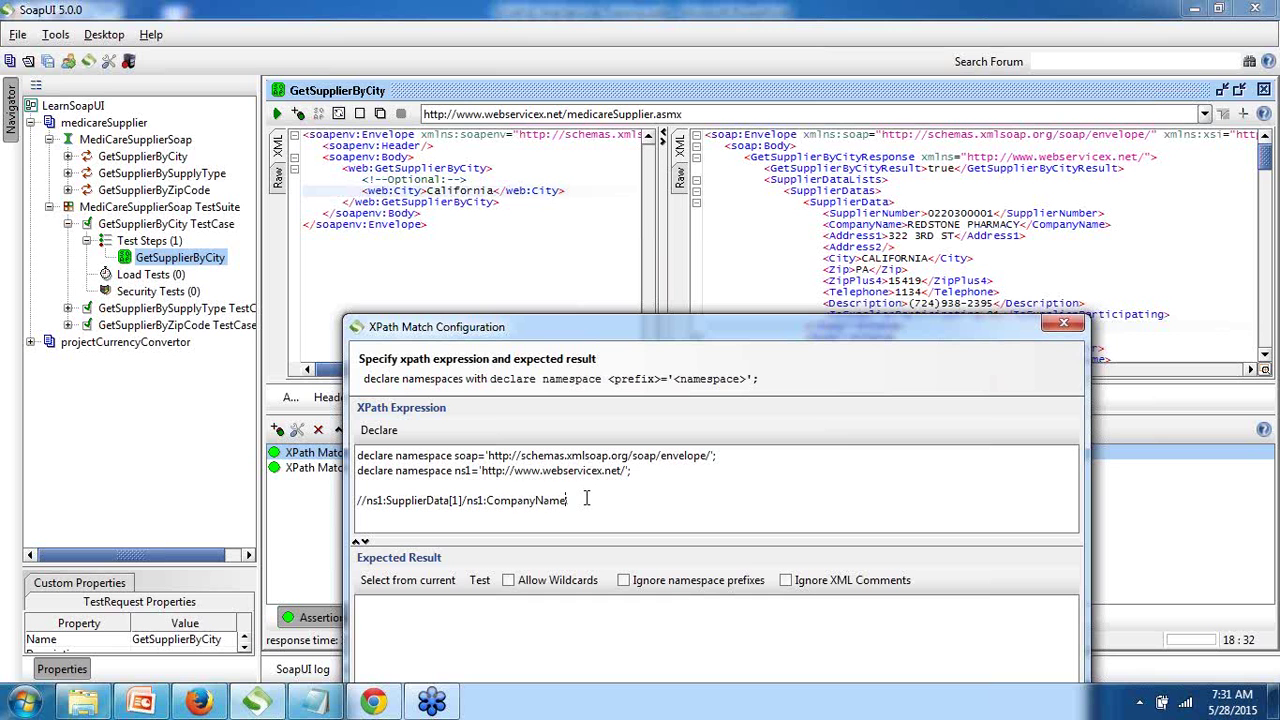
{"action": "left_click", "coordinate": [408, 580]}
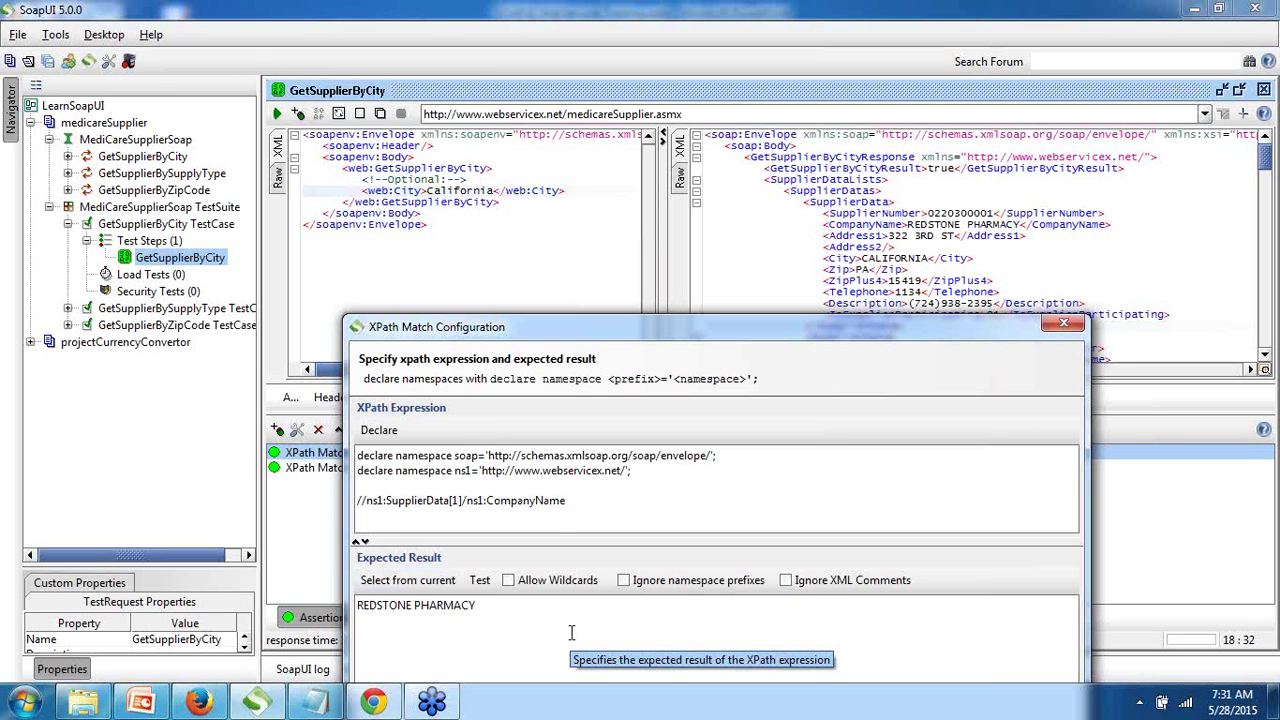
{"action": "left_click", "coordinate": [391, 604]}
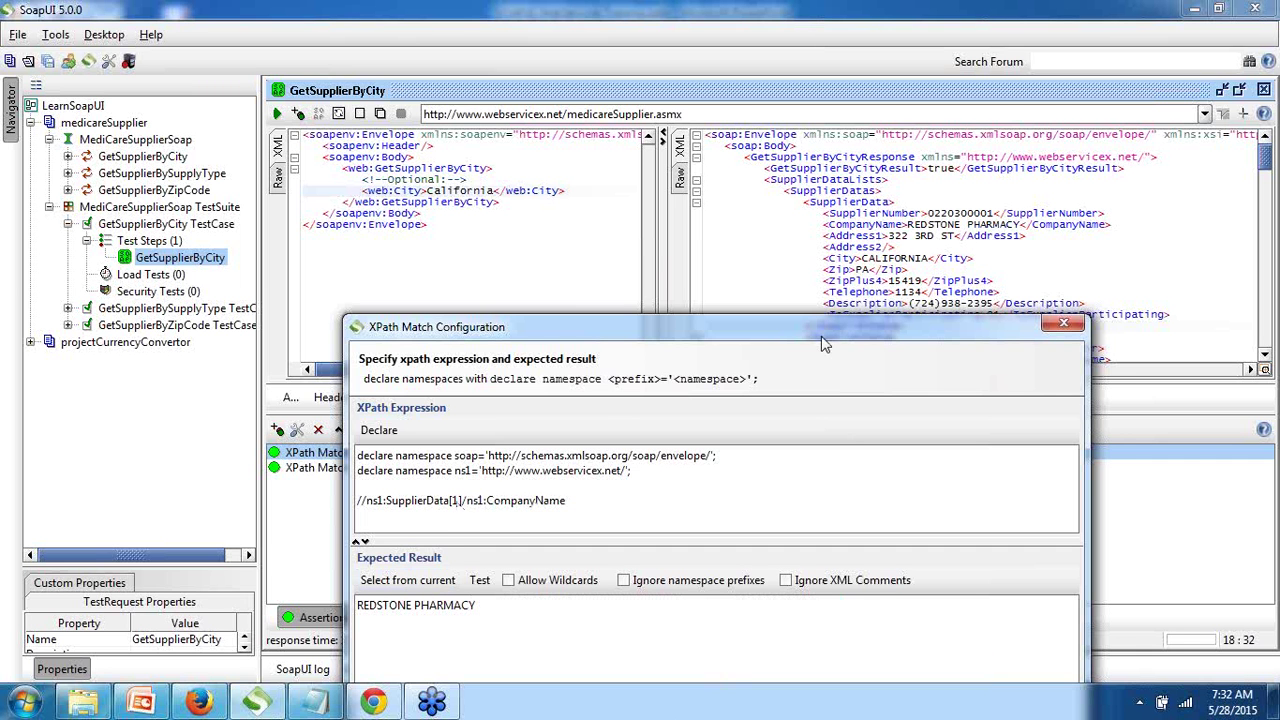
Step: Save the medicareSupplier project as medicareSupplier-soapui-project.xml in Documents and save the CompanyName assertion
{"action": "left_click_drag", "start_coordinate": [824, 336], "coordinate": [786, 204]}
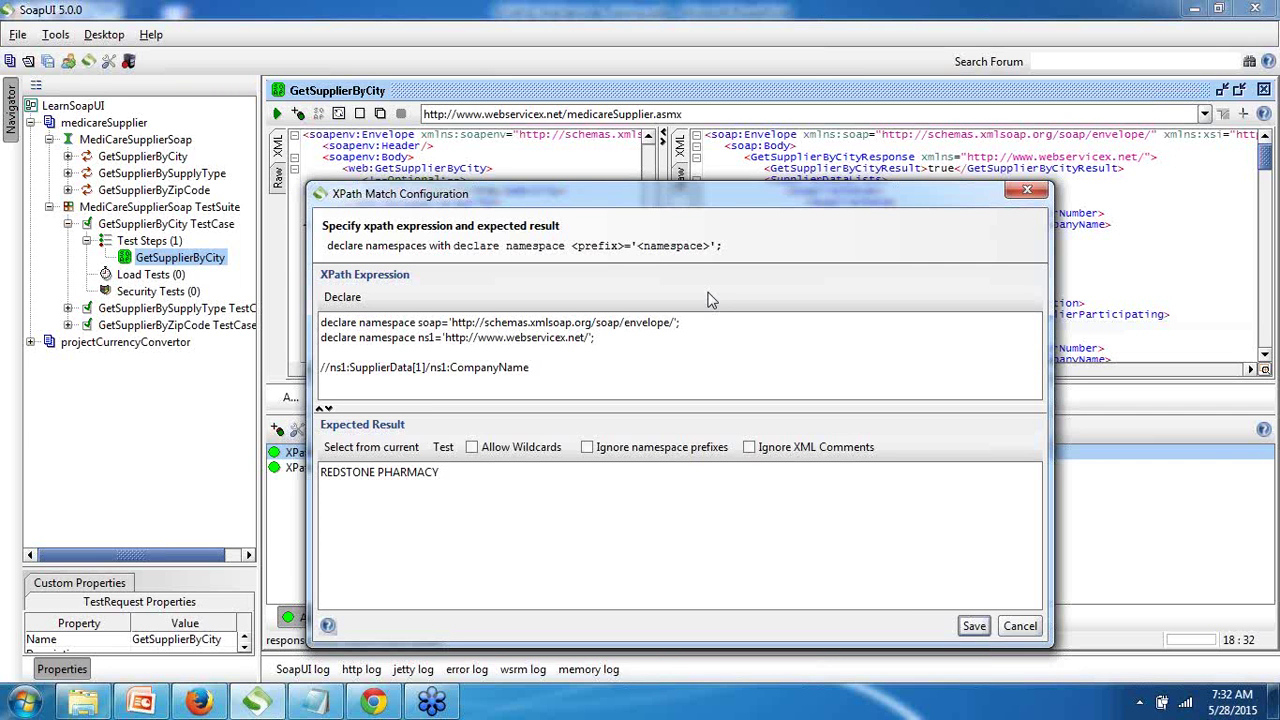
{"action": "left_click", "coordinate": [974, 626]}
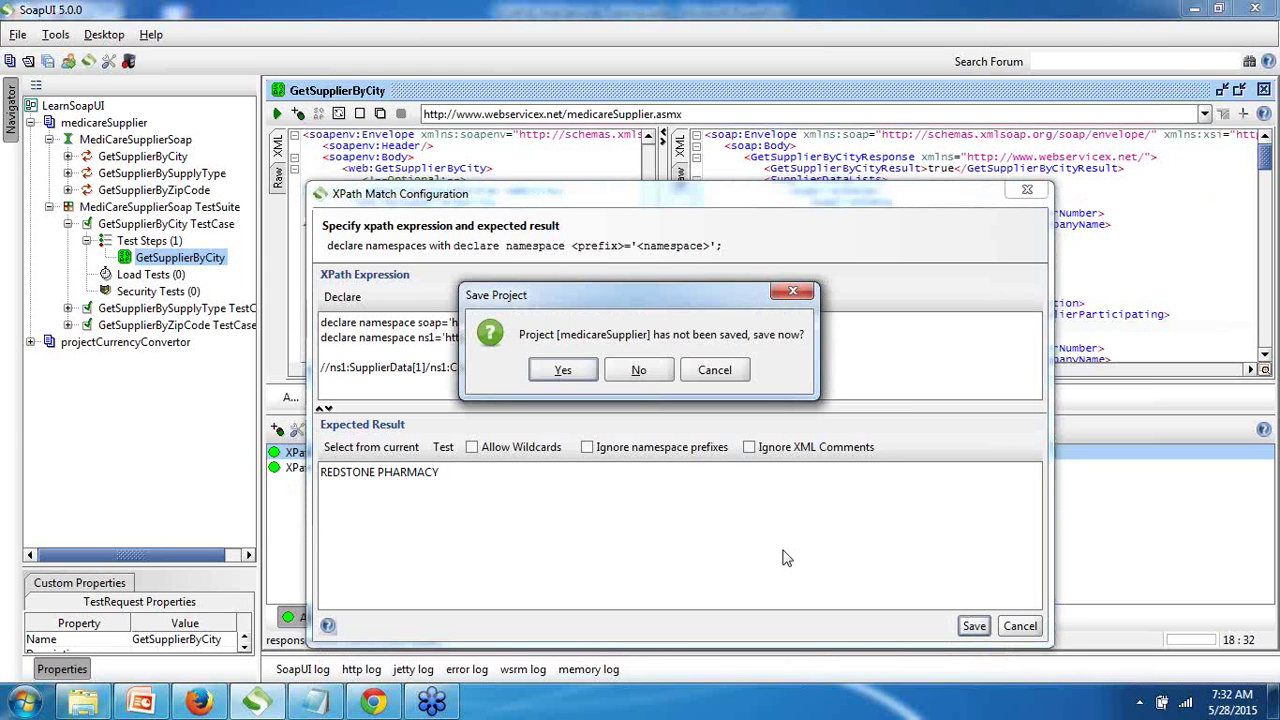
{"action": "left_click", "coordinate": [563, 371]}
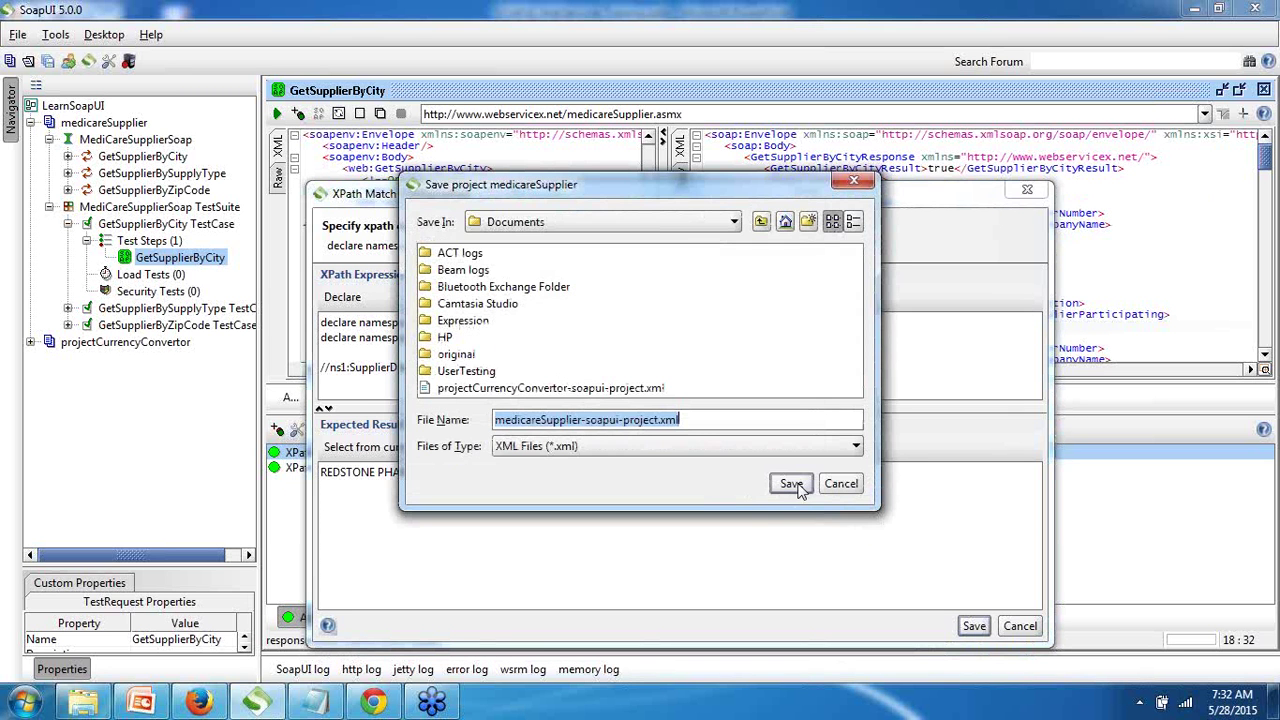
{"action": "left_click", "coordinate": [791, 484]}
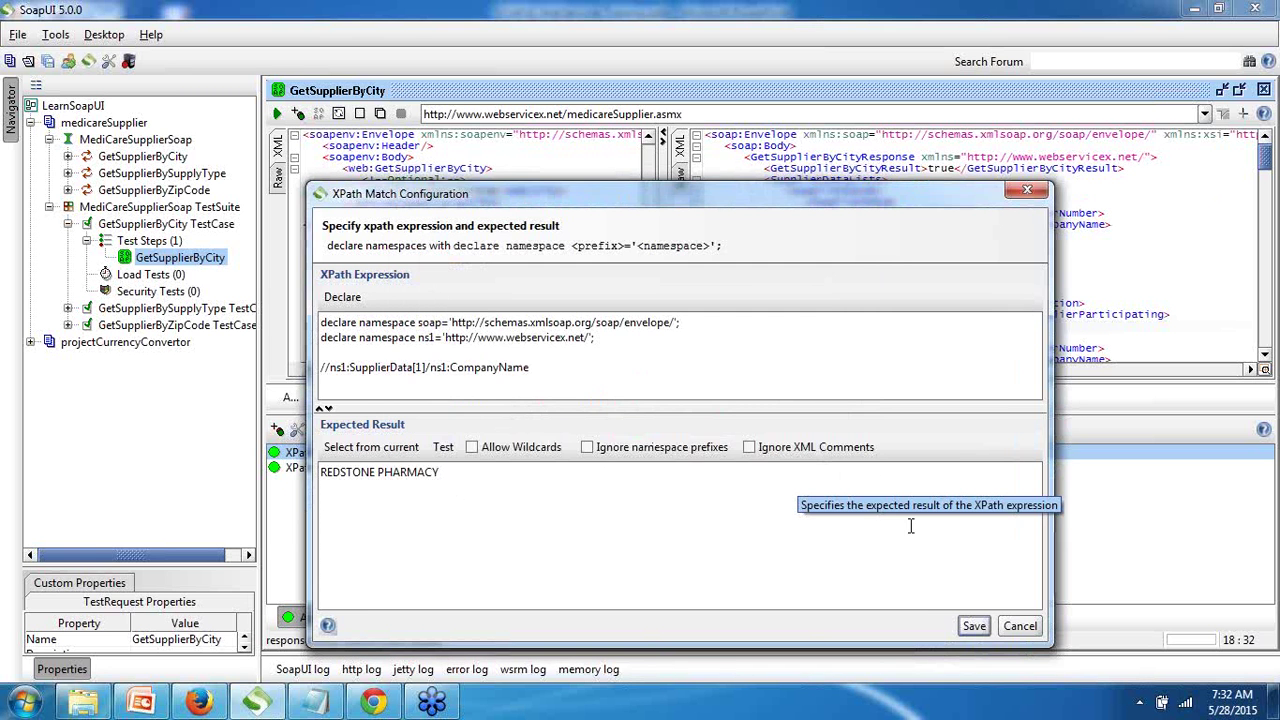
{"action": "left_click", "coordinate": [974, 625]}
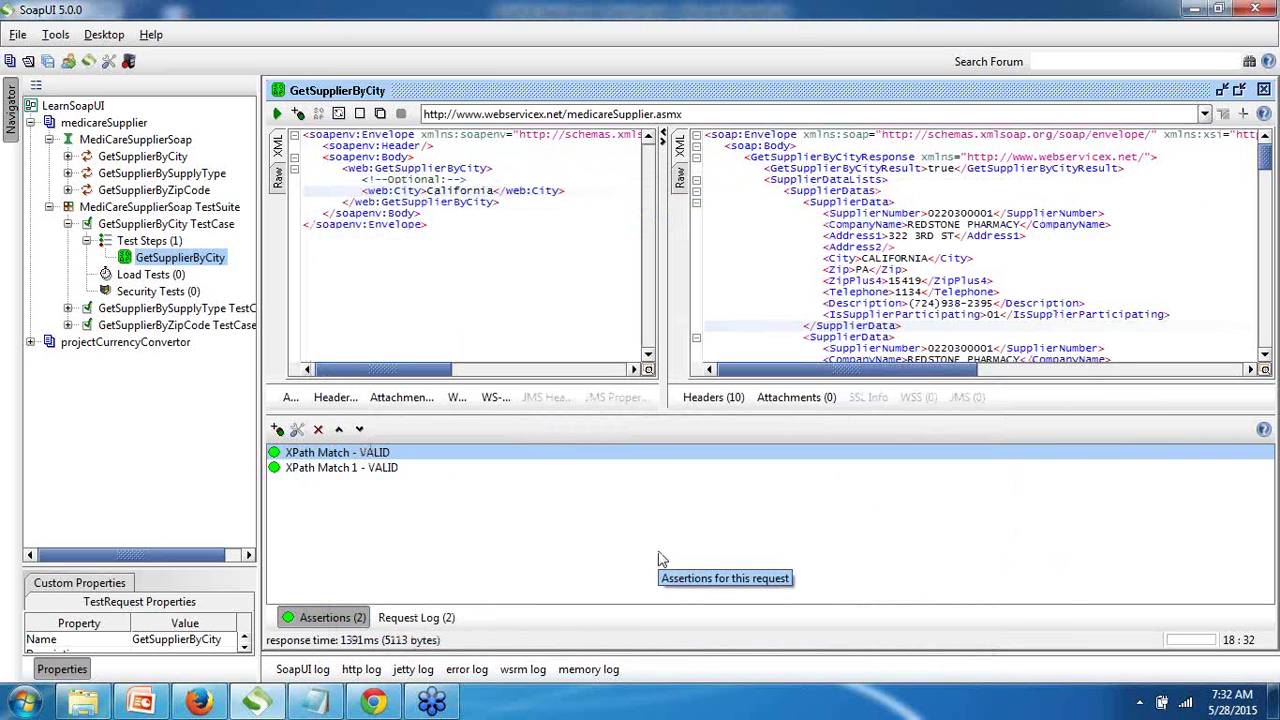
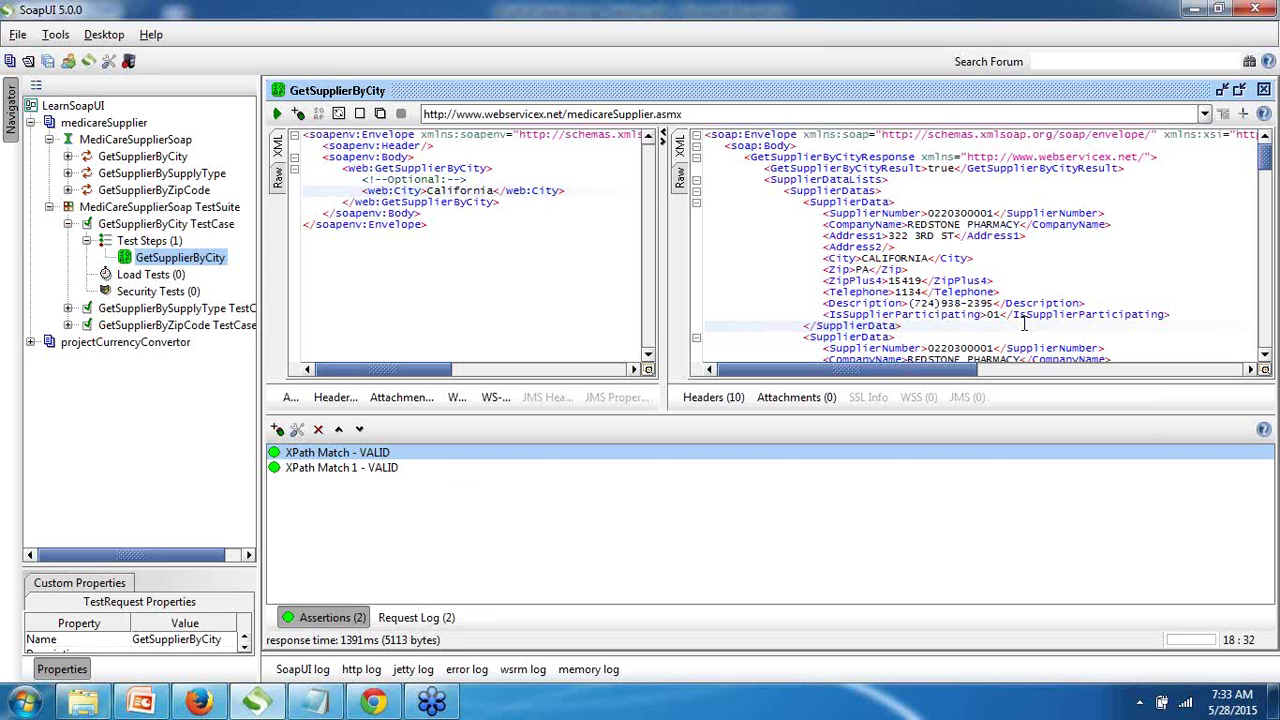
Step: Add an XQuery Match assertion to GetSupplierByCity and declare the response namespaces in its XQuery expression
{"action": "left_click", "coordinate": [277, 430]}
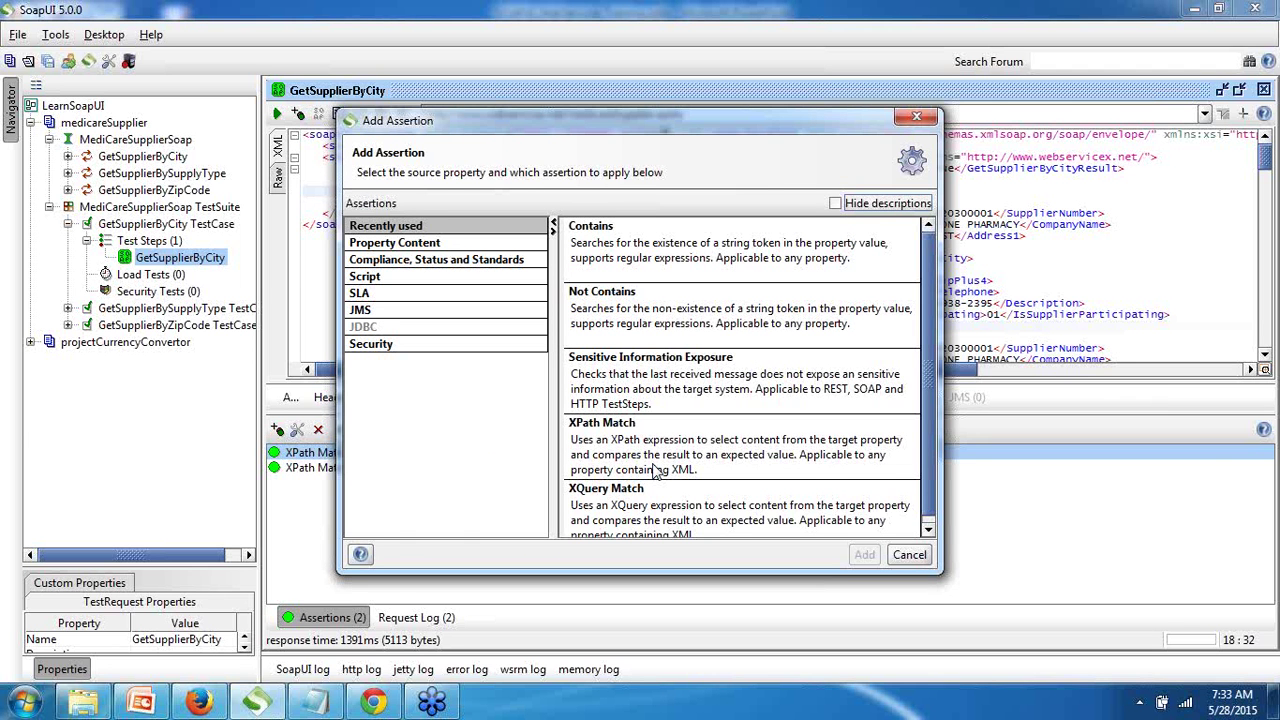
{"action": "left_click", "coordinate": [928, 530]}
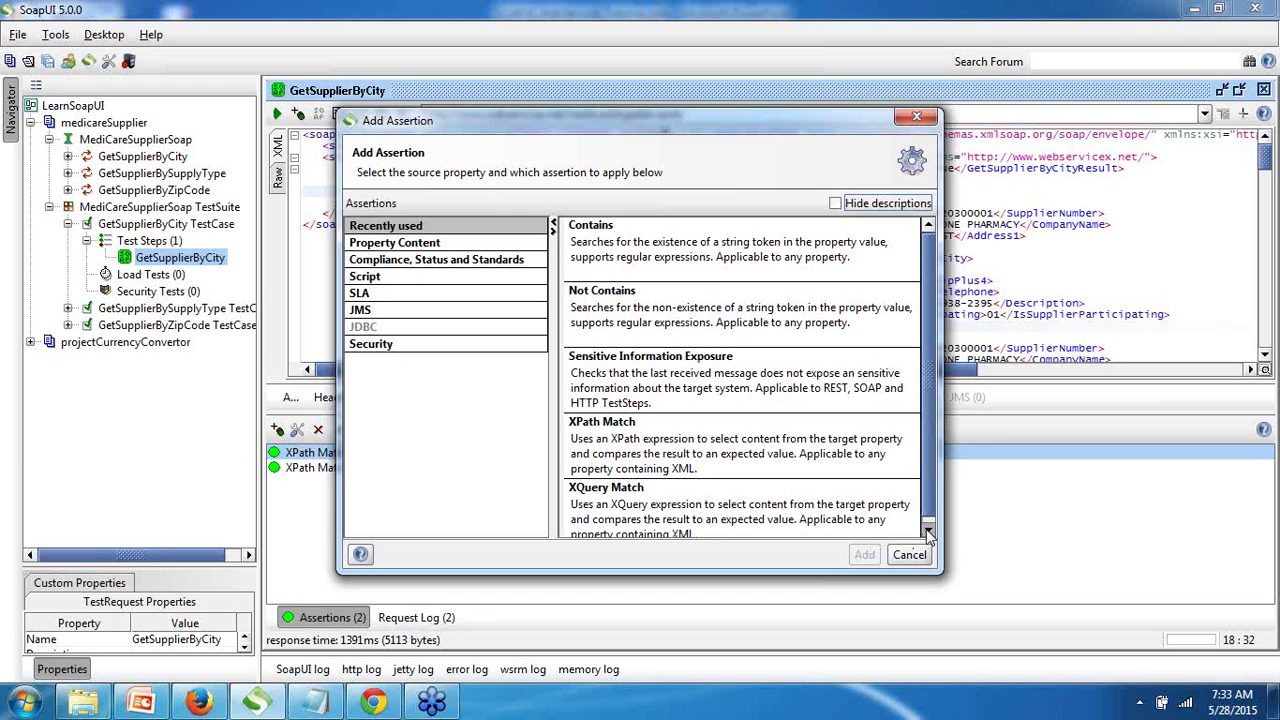
{"action": "double_click", "coordinate": [596, 504]}
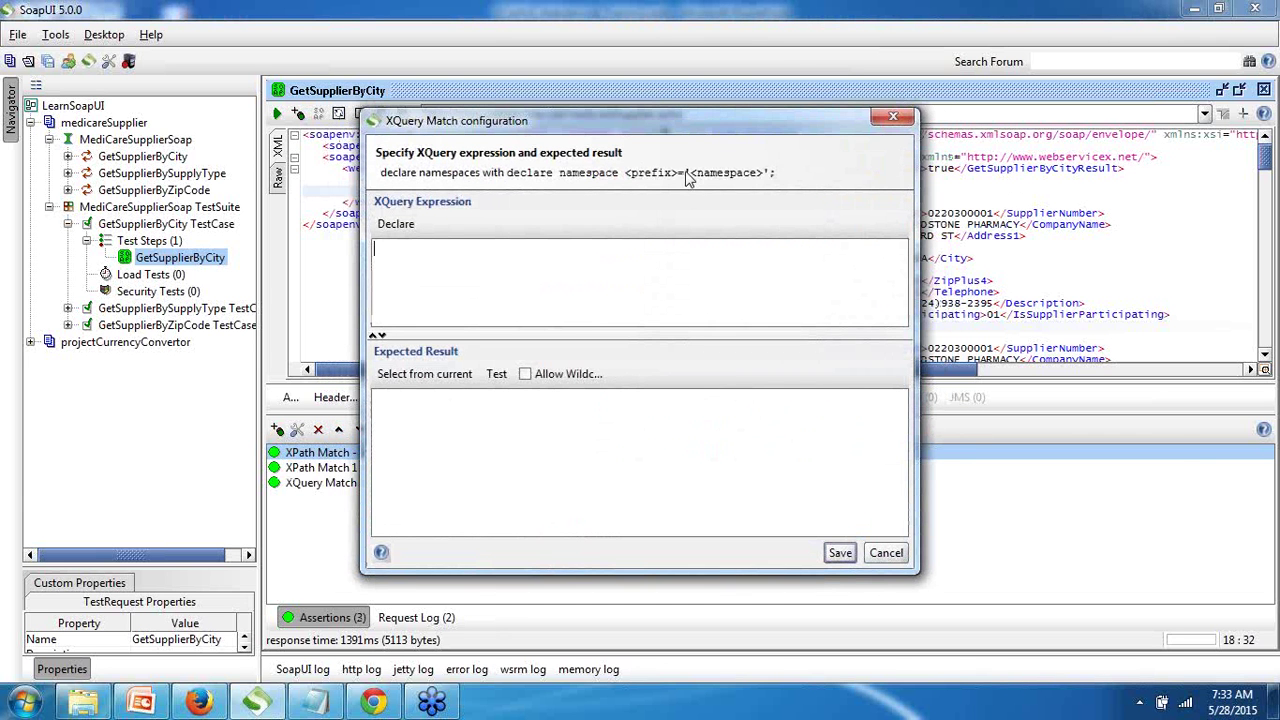
{"action": "left_click_drag", "start_coordinate": [672, 124], "coordinate": [674, 166]}
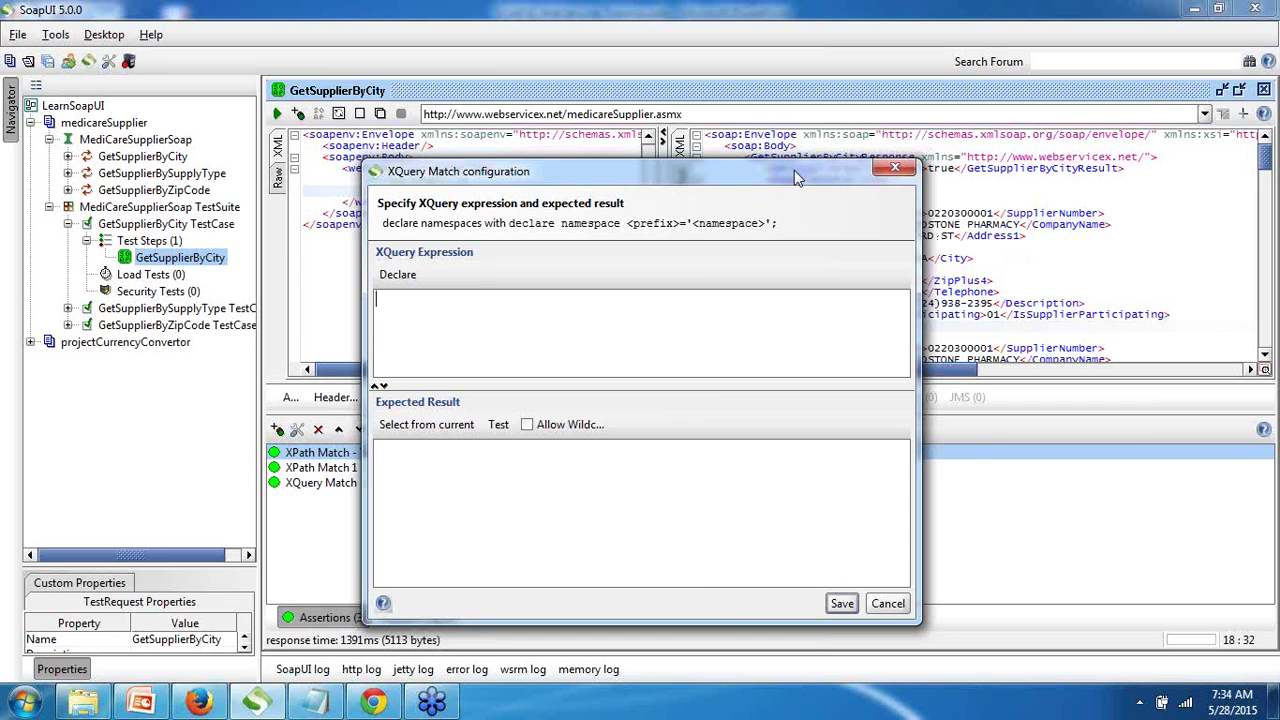
{"action": "left_click_drag", "start_coordinate": [790, 177], "coordinate": [676, 160]}
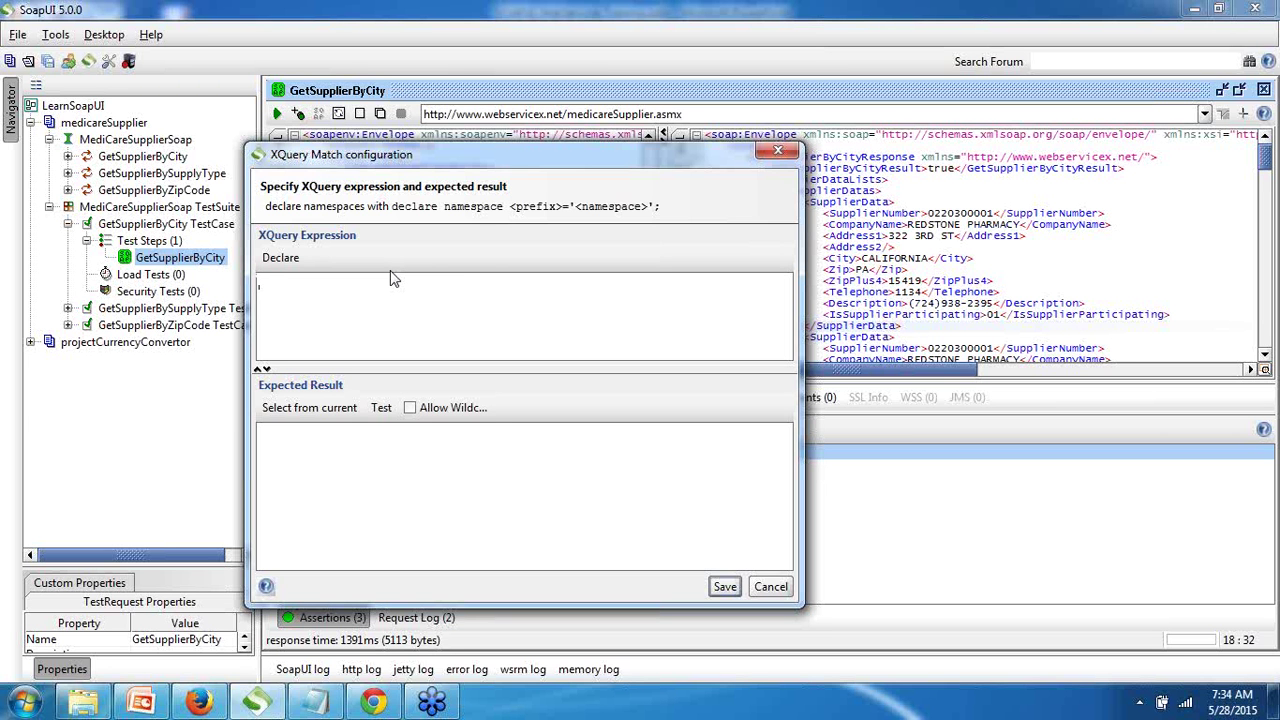
{"action": "left_click", "coordinate": [281, 258]}
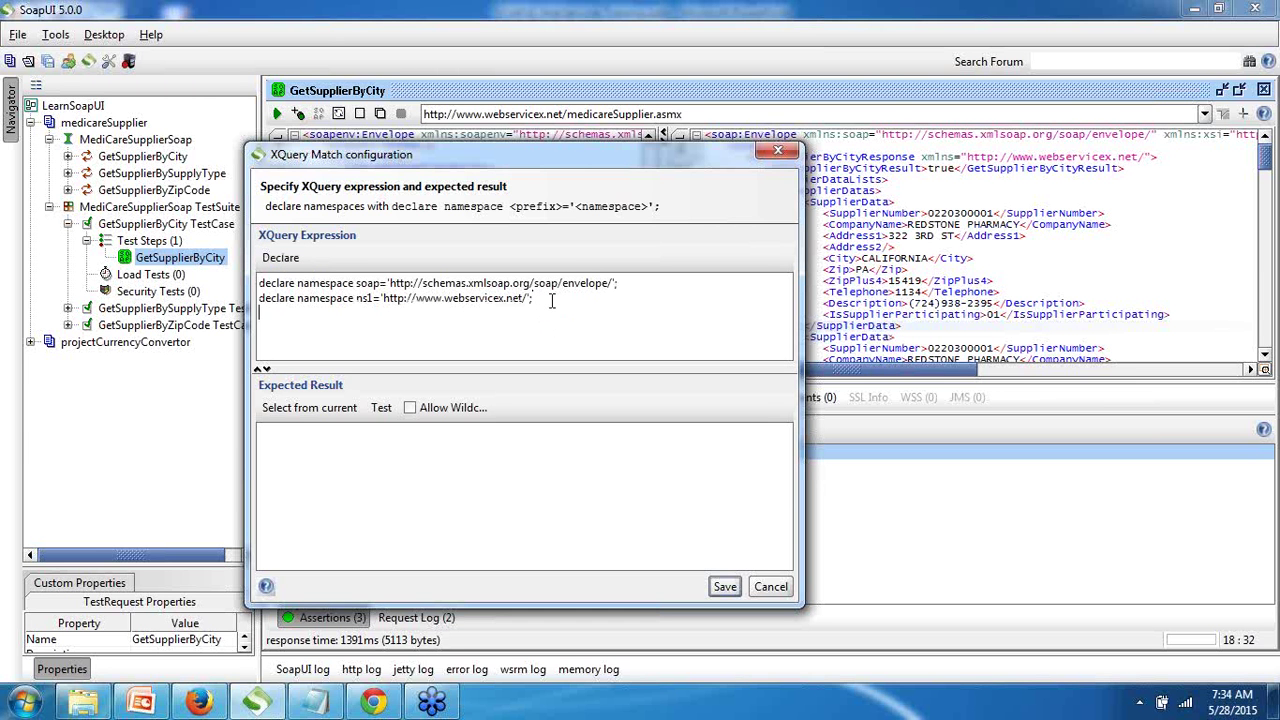
Step: Add an opening <Result> tag below the namespace declarations in the XQuery expression and start another tag beneath it
{"action": "key", "text": "Return"}
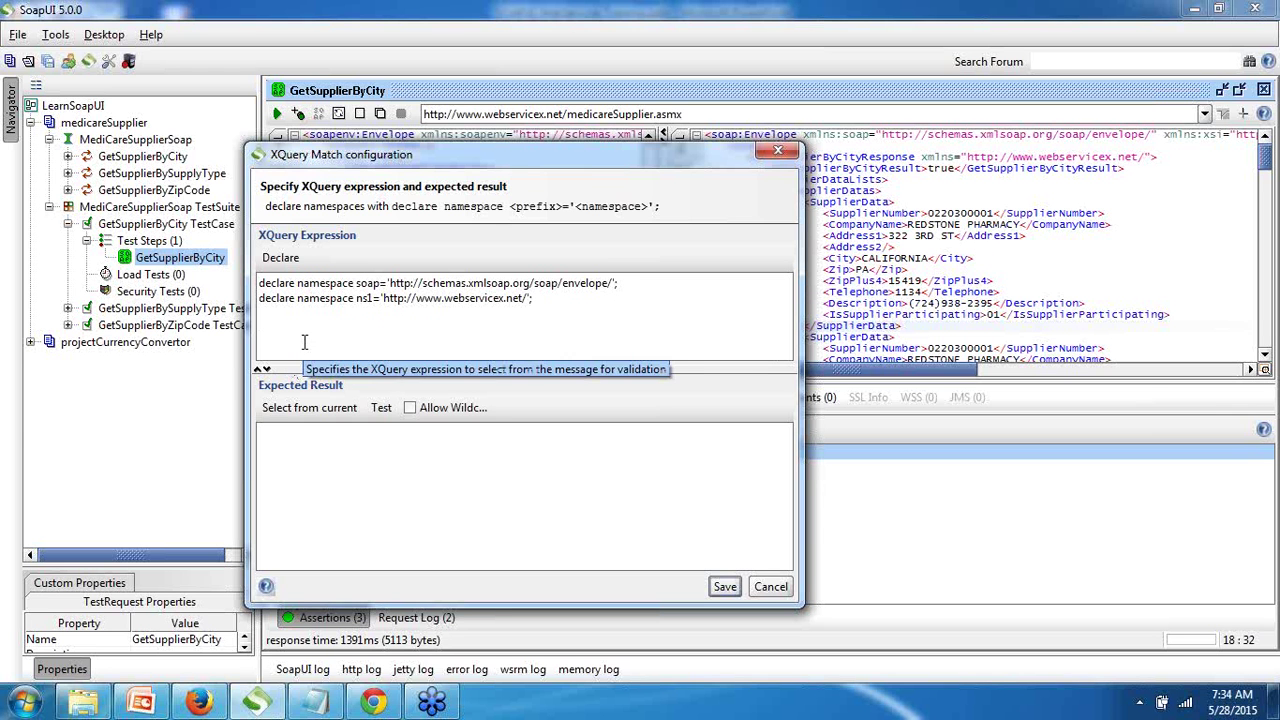
{"action": "type", "text": "<>"}
{"action": "type", "text": "Resul"}
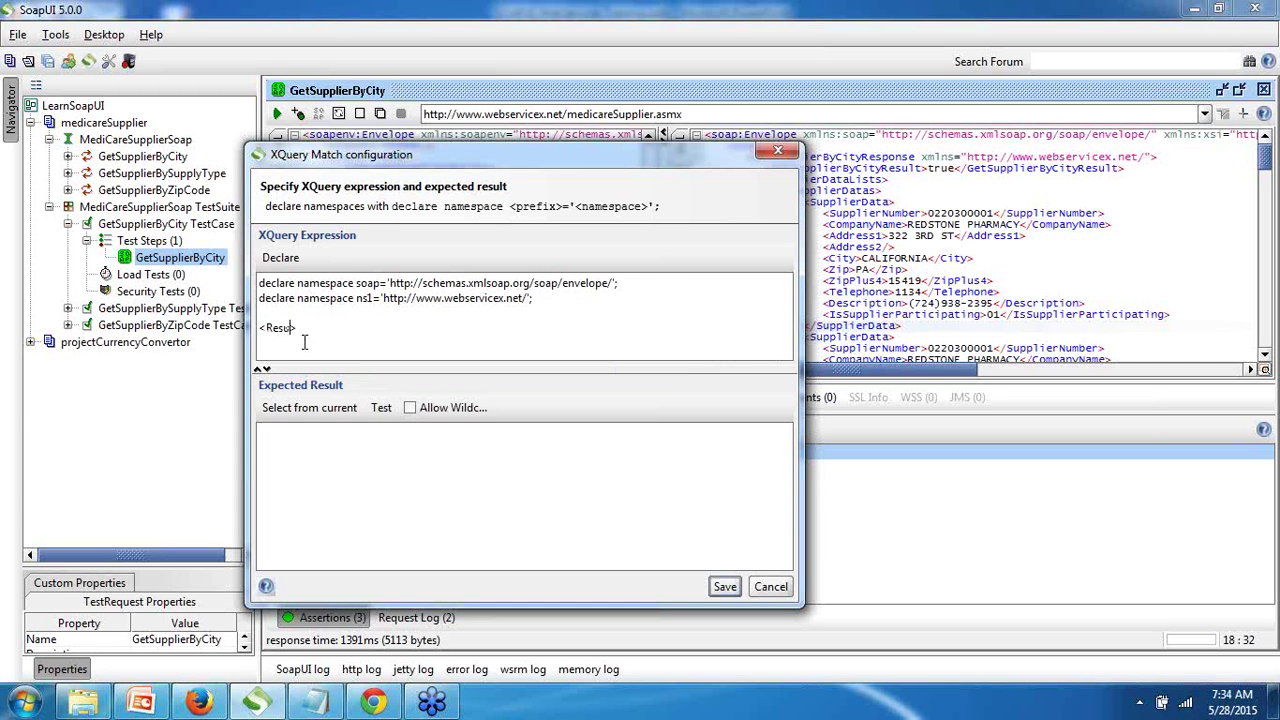
{"action": "type", "text": "t"}
{"action": "key", "text": "End"}
{"action": "key", "text": "Return"}
{"action": "key", "text": "Return"}
{"action": "type", "text": "<>"}
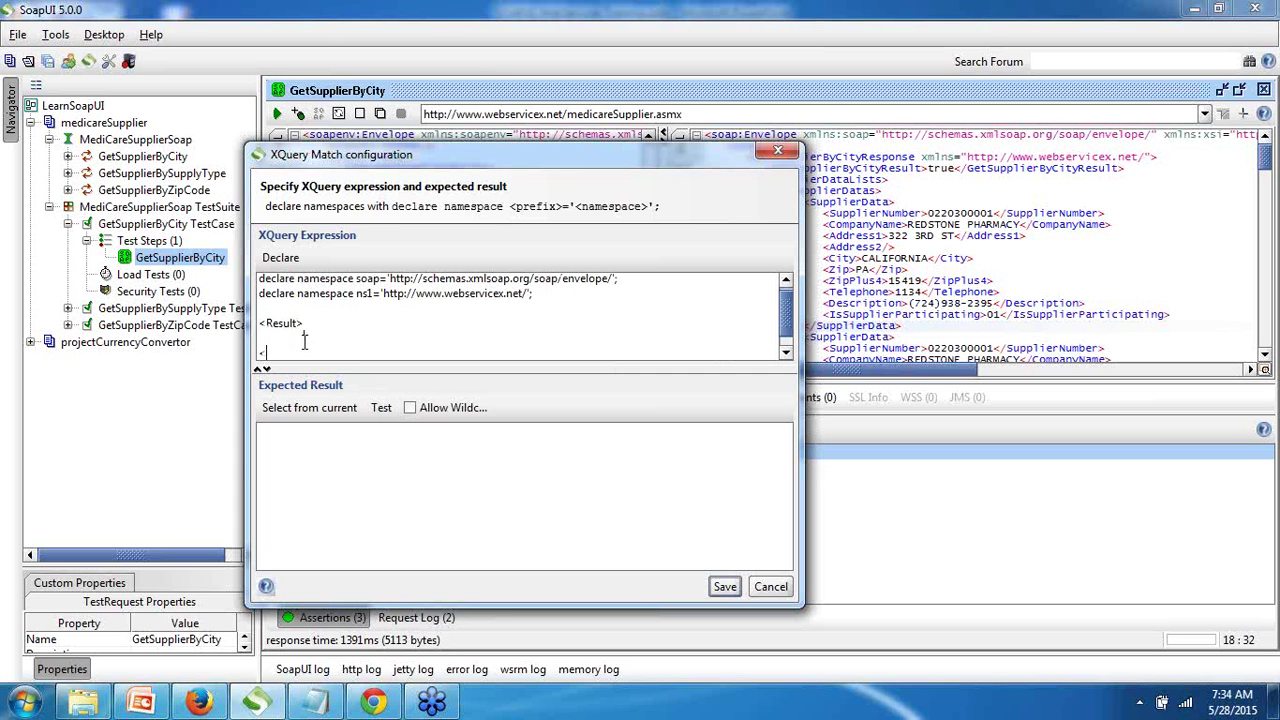
Step: Close the Result element in the XQuery expression and nest an empty Supplier element with opening and closing tags inside it
{"action": "type", "text": "/Resu"}
{"action": "type", "text": "lt"}
{"action": "type", "text": "<>"}
{"action": "type", "text": "Supplier"}
{"action": "type", "text": "r"}
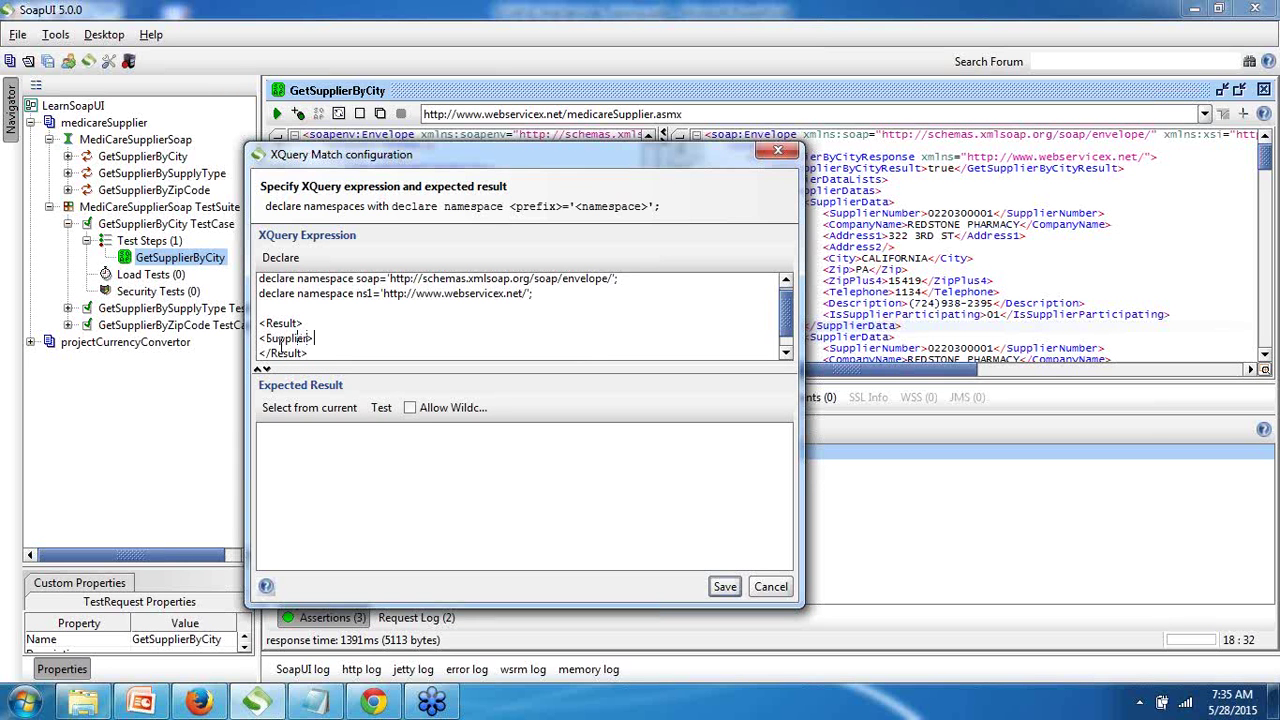
{"action": "type", "text": " <>"}
{"action": "type", "text": "/"}
{"action": "type", "text": "Supplier"}
Step: Fill the Supplier element with {data(//ns1:SupplierData[1]/ns1:SupplierNumber)} and populate the expected result from the current response
{"action": "type", "text": "{"}
{"action": "type", "text": "data"}
{"action": "type", "text": "()"}
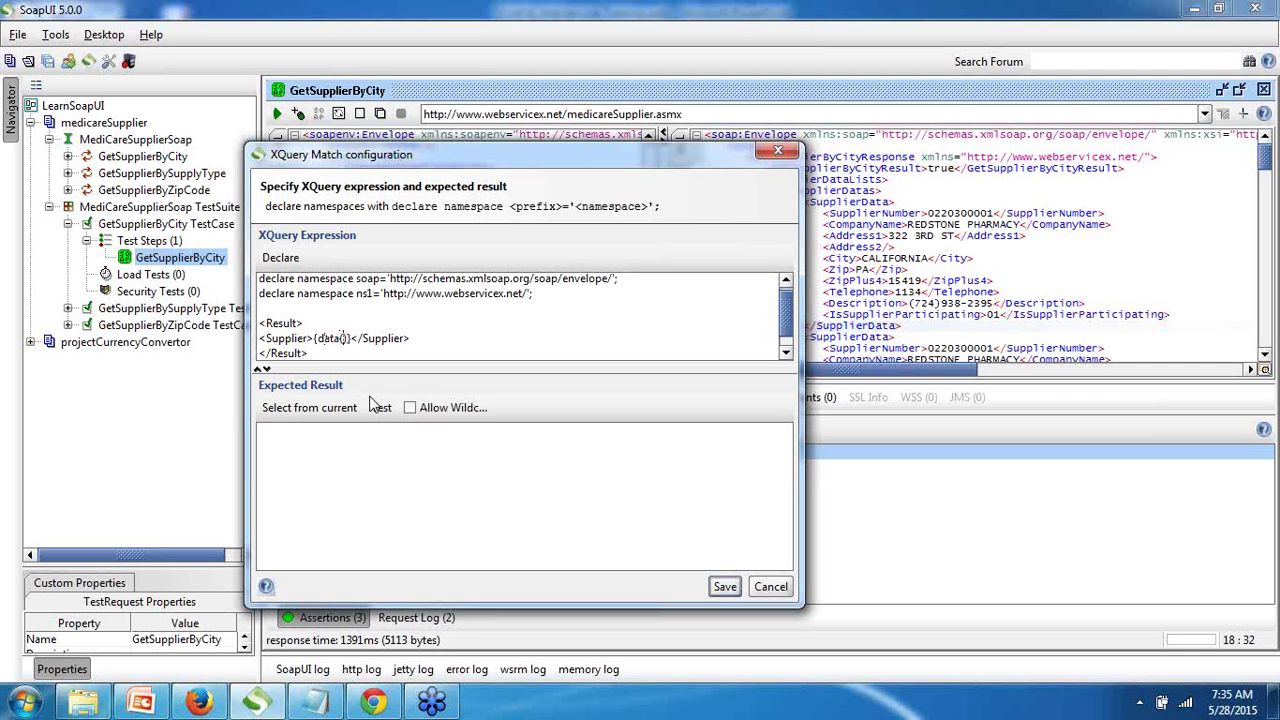
{"action": "type", "text": "//ns1:"}
{"action": "type", "text": "Supplier"}
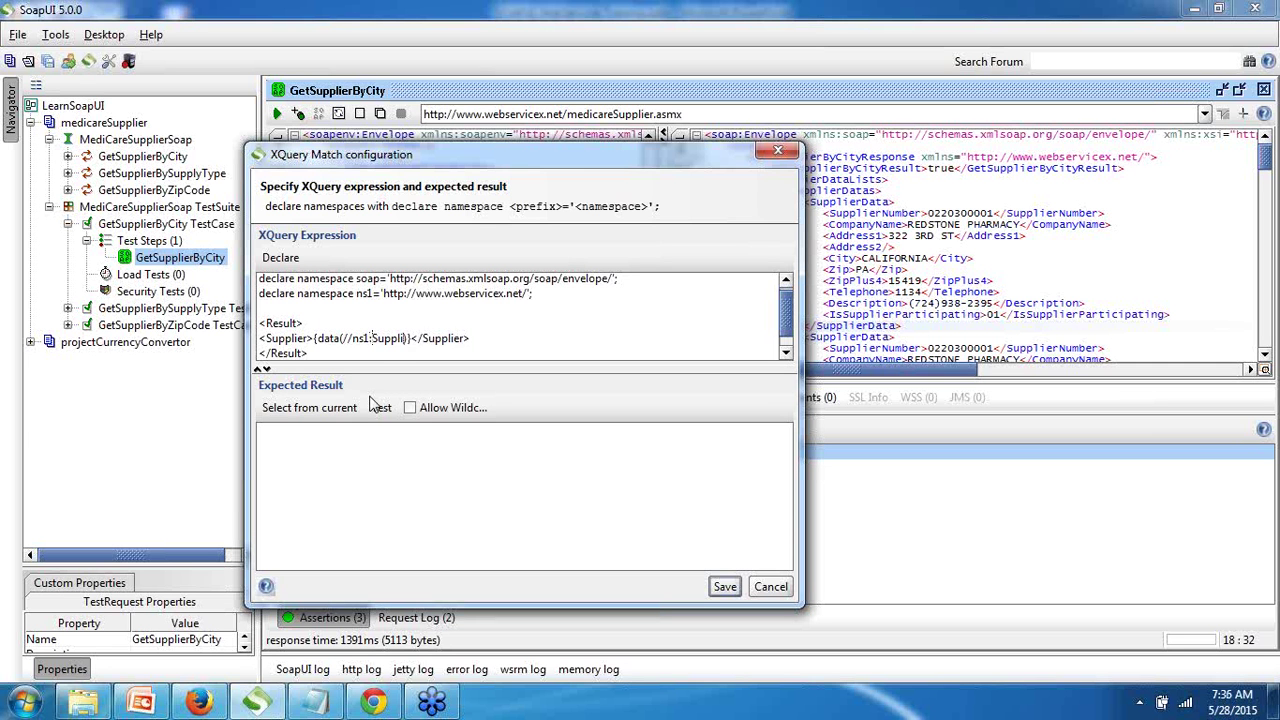
{"action": "type", "text": "Data[1"}
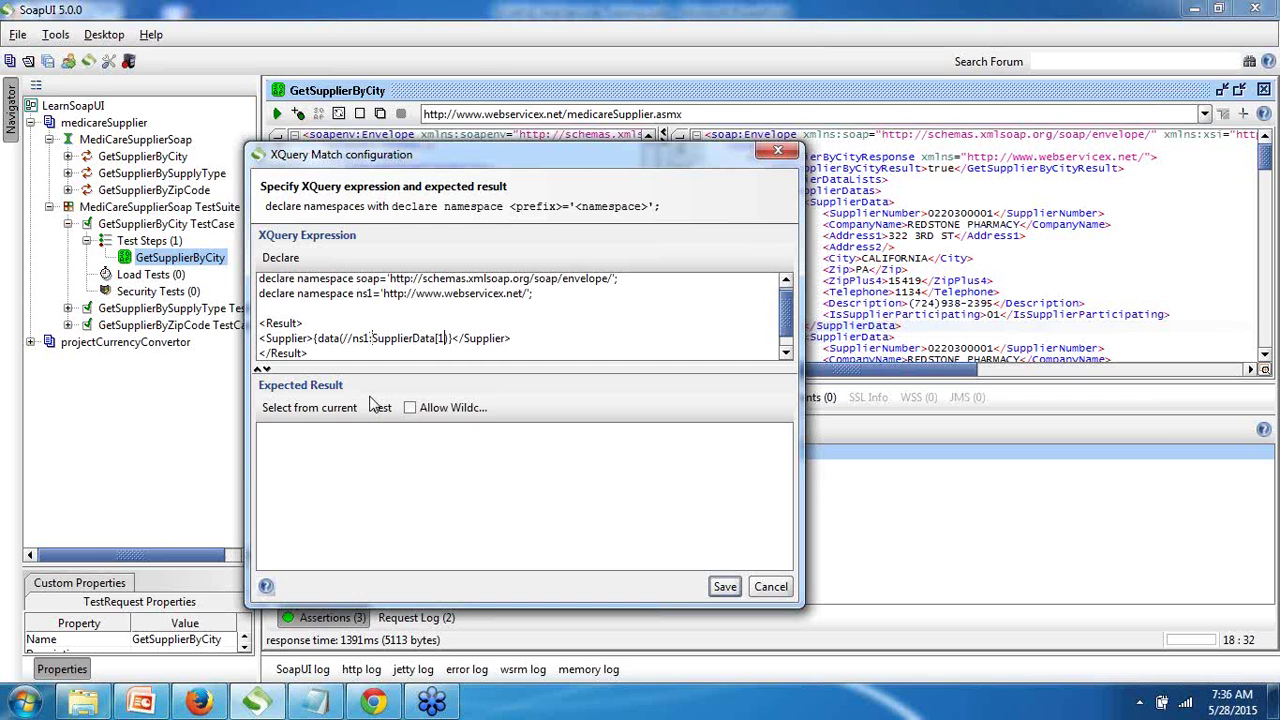
{"action": "type", "text": "]/ns1:Su"}
{"action": "type", "text": "pplier"}
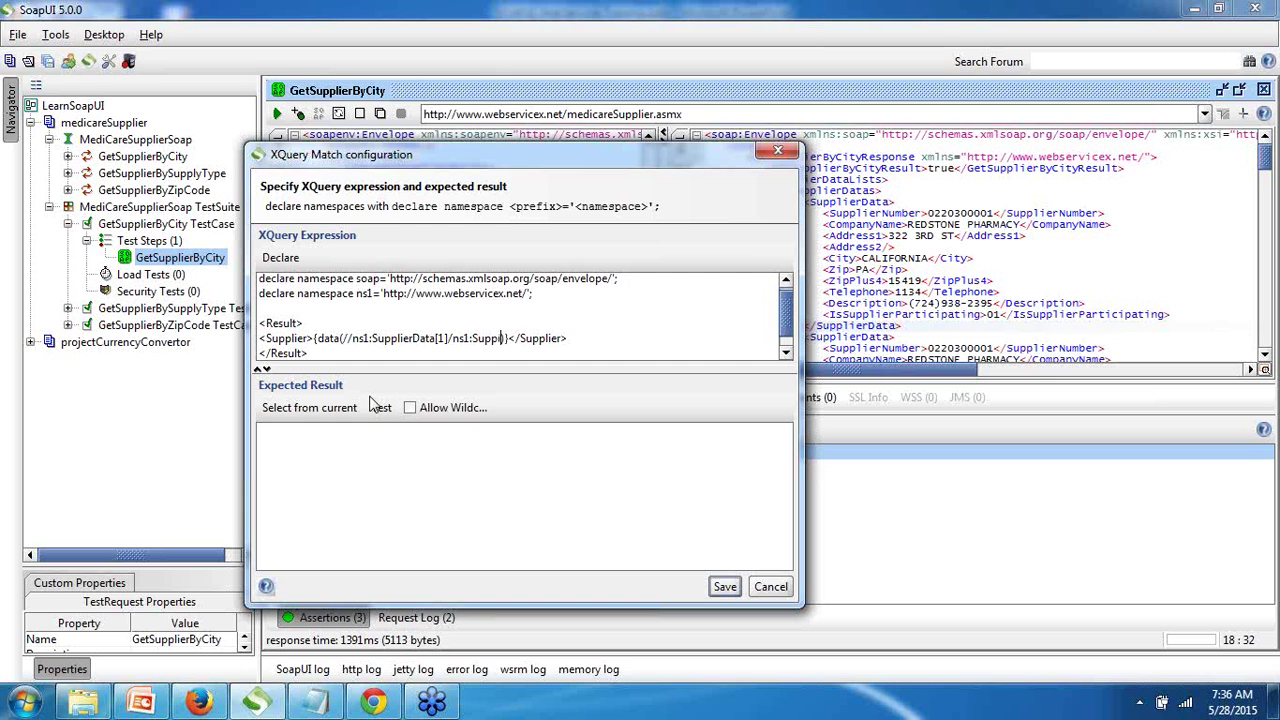
{"action": "type", "text": "Num"}
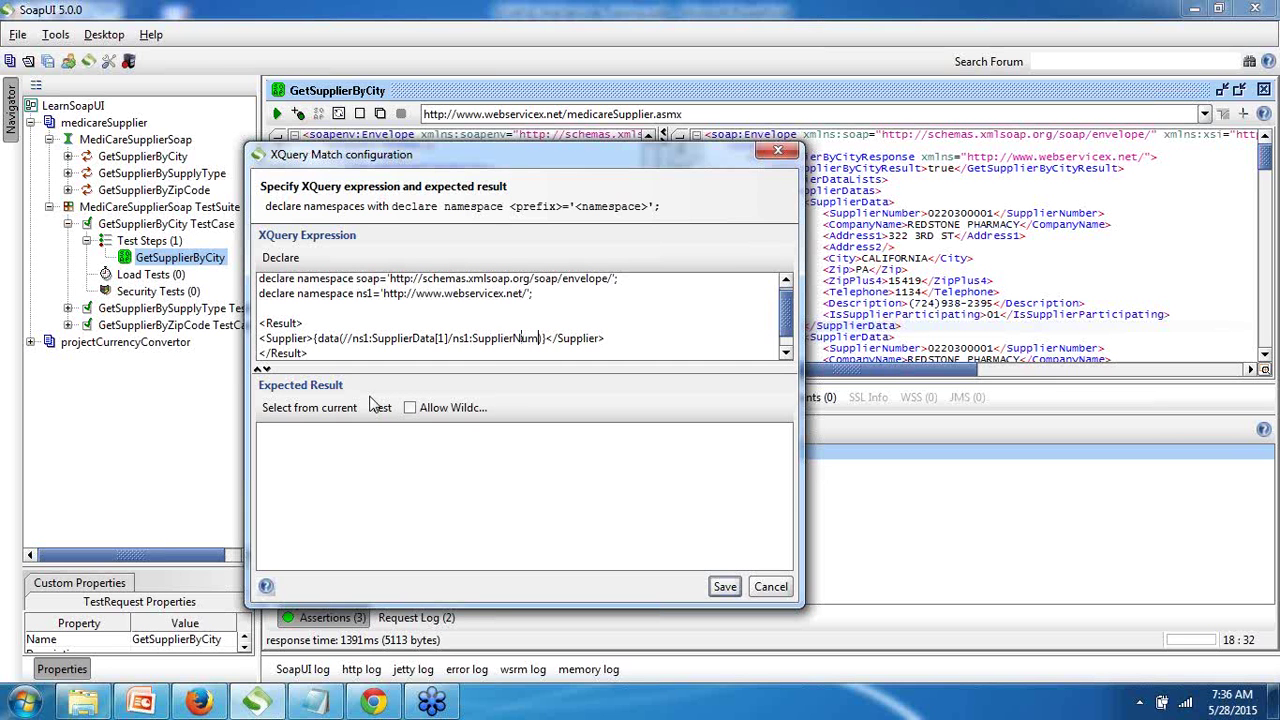
{"action": "type", "text": "ber"}
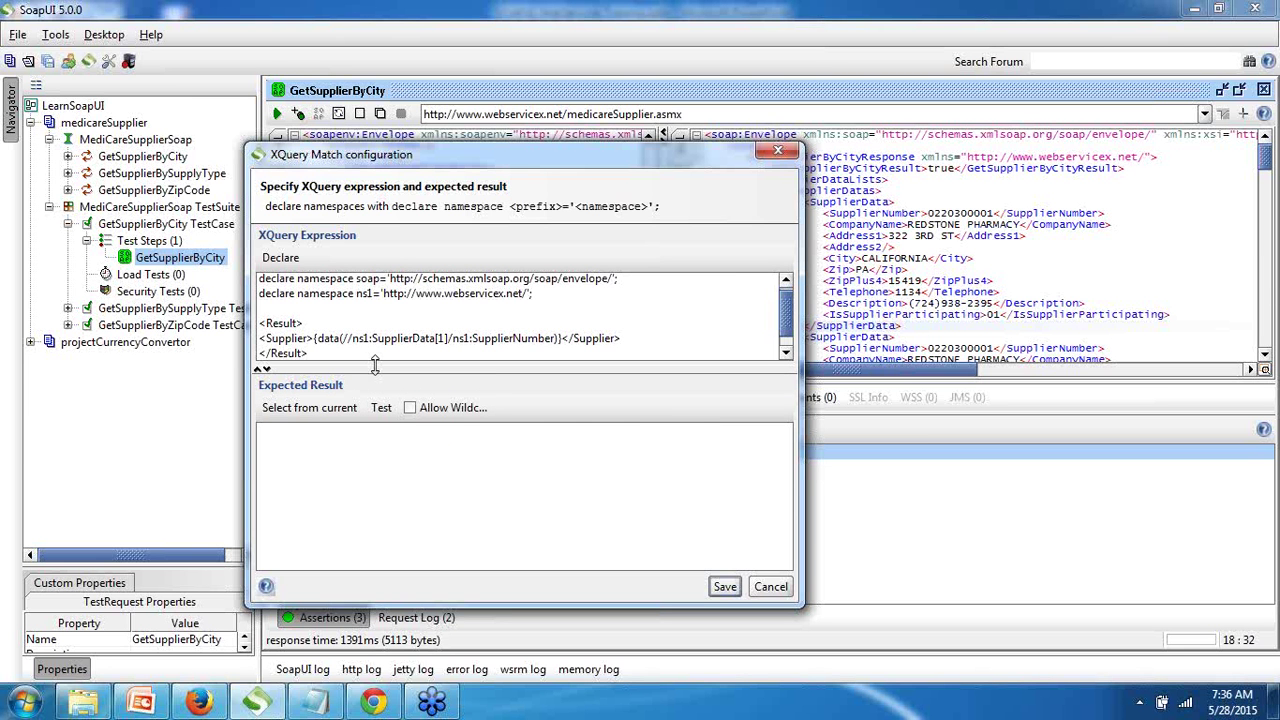
{"action": "left_click", "coordinate": [309, 408]}
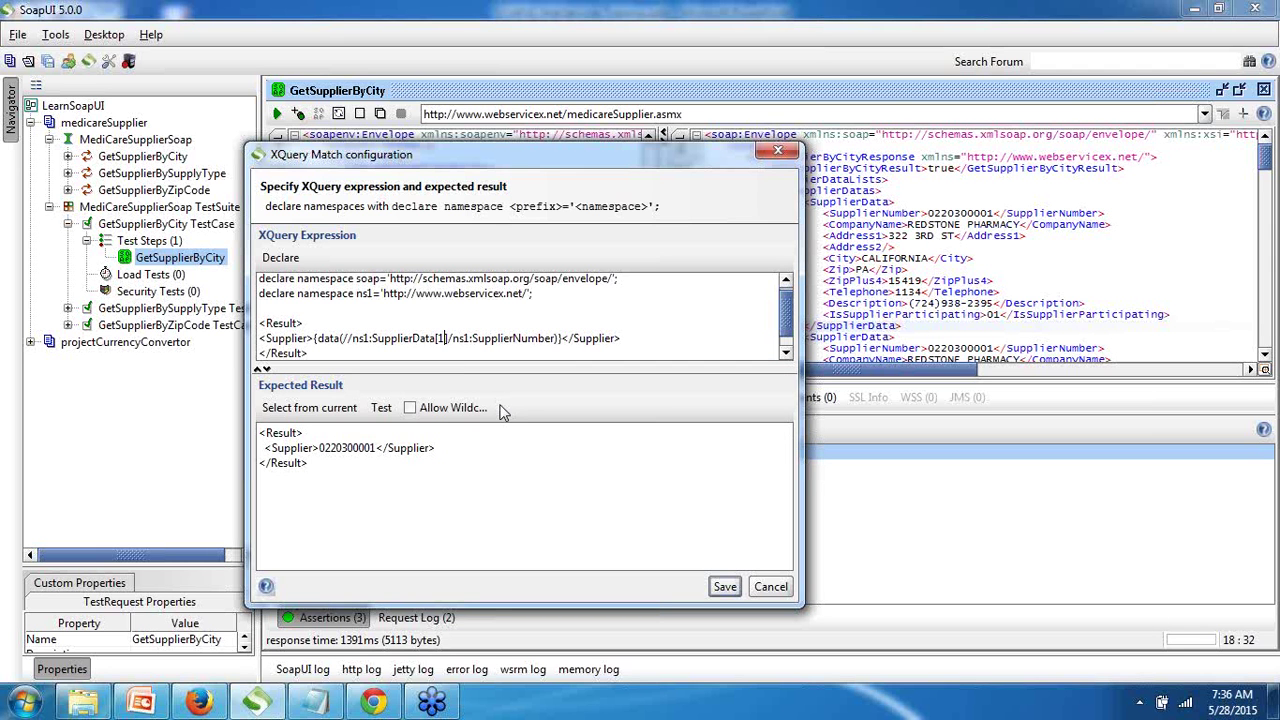
Step: Change the SupplierData index to 3, refresh the expected result from the current response and save the assertion
{"action": "key", "text": "BackSpace"}
{"action": "type", "text": "3"}
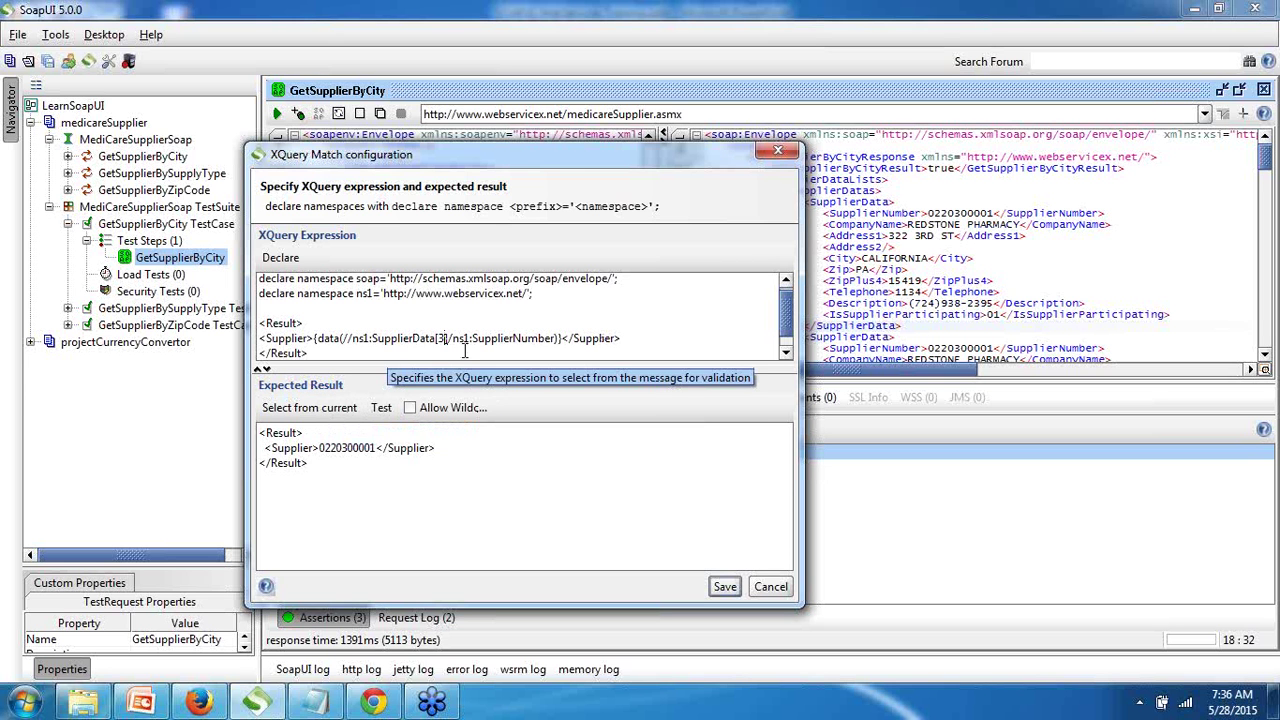
{"action": "left_click", "coordinate": [293, 412]}
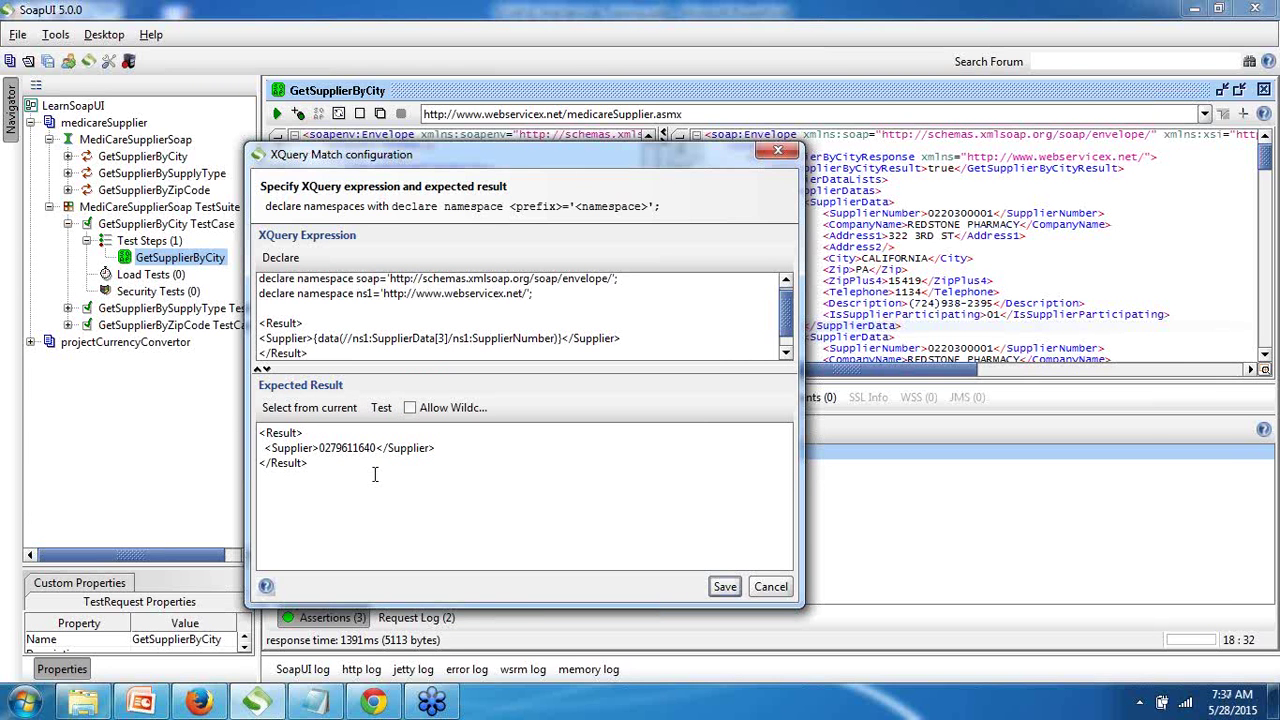
{"action": "left_click", "coordinate": [724, 587]}
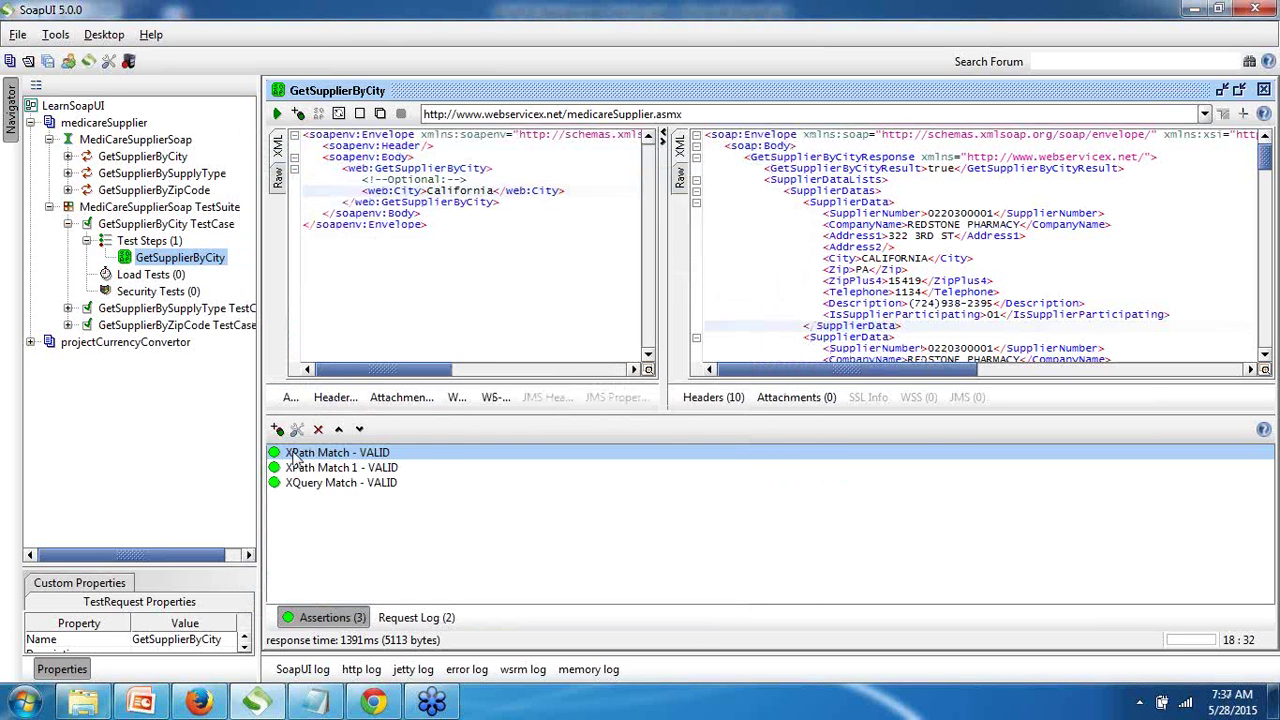
Step: Add another XQuery Match assertion named XQuery Match 1 to GetSupplierByCity and declare its namespaces
{"action": "left_click", "coordinate": [278, 430]}
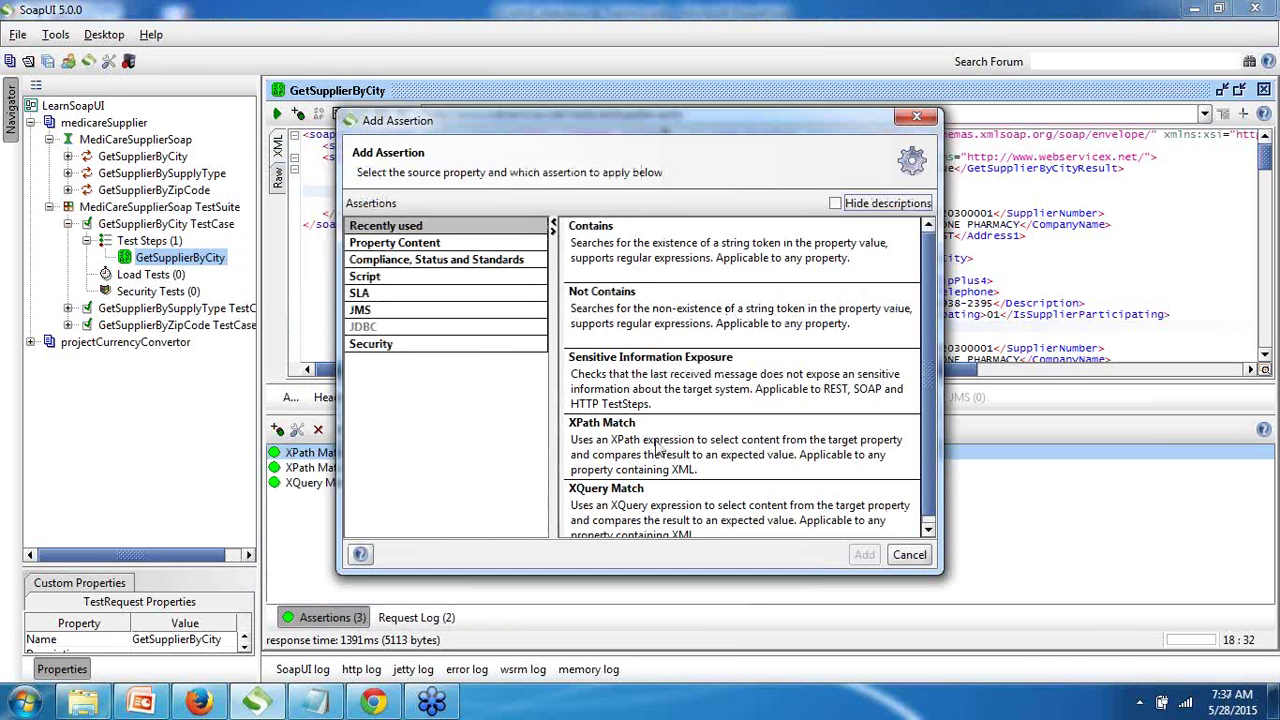
{"action": "left_click", "coordinate": [634, 513]}
{"action": "double_click", "coordinate": [634, 513]}
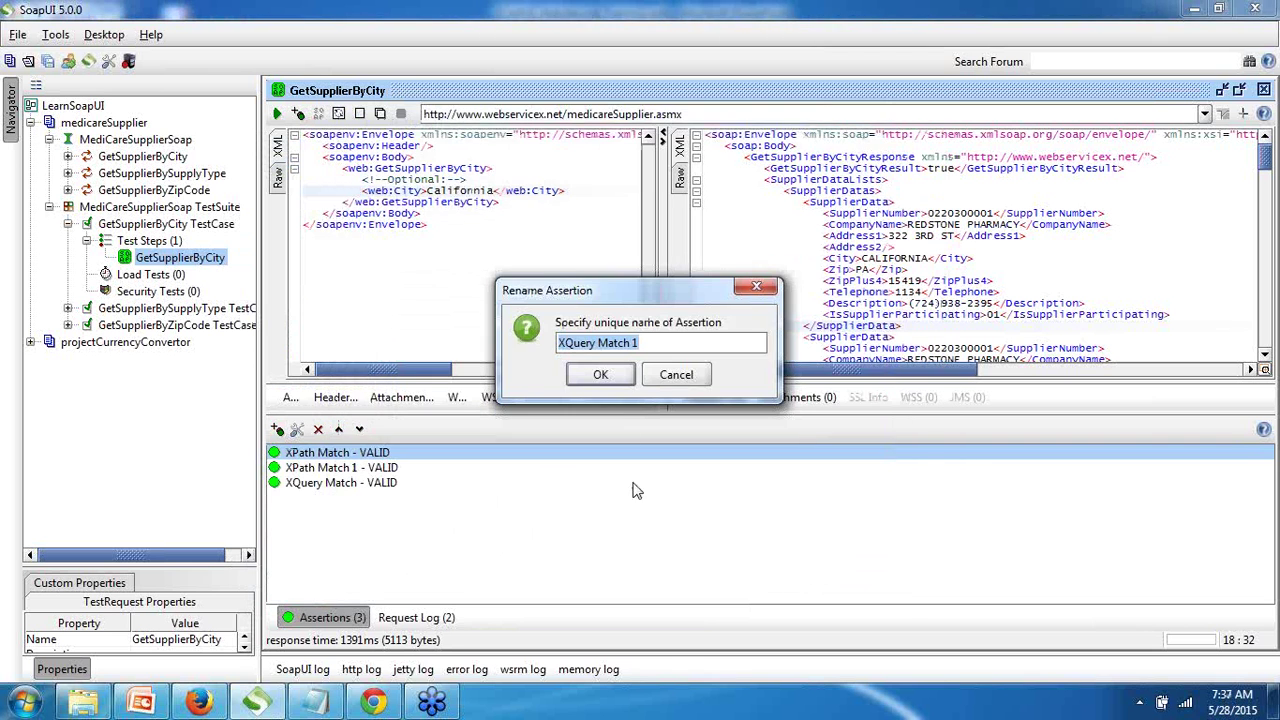
{"action": "left_click", "coordinate": [600, 377]}
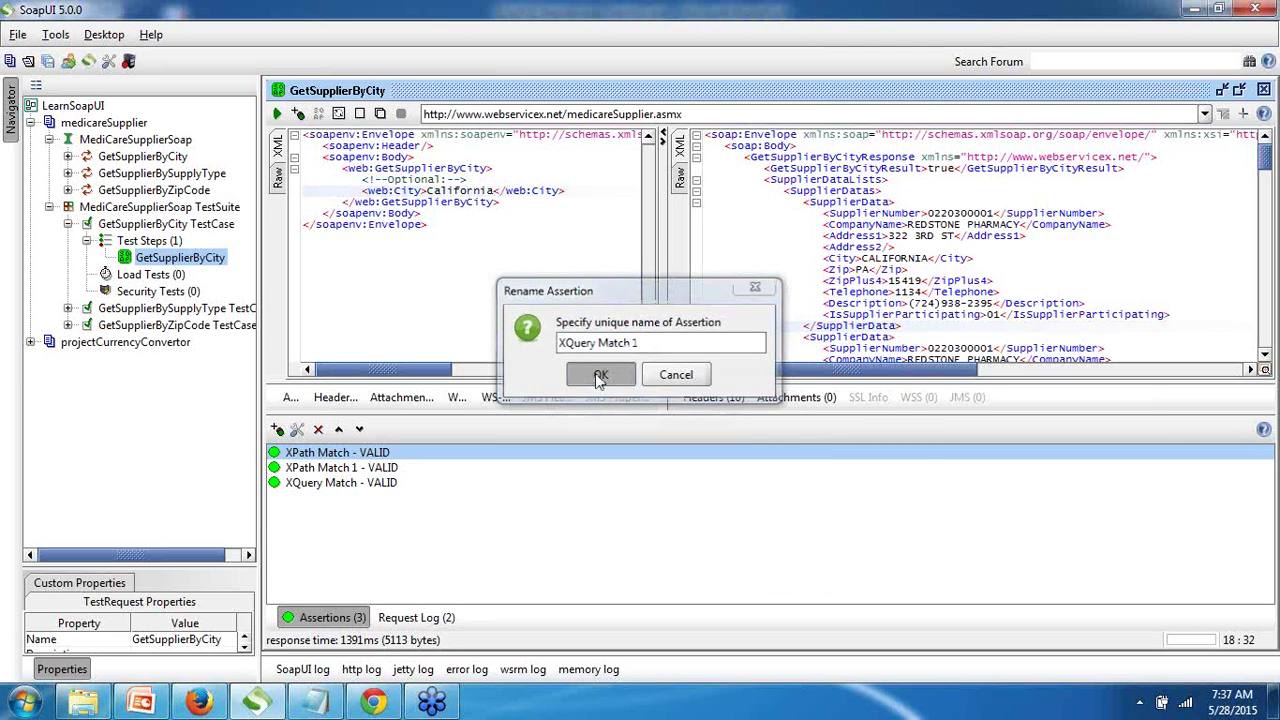
{"action": "left_click", "coordinate": [405, 226]}
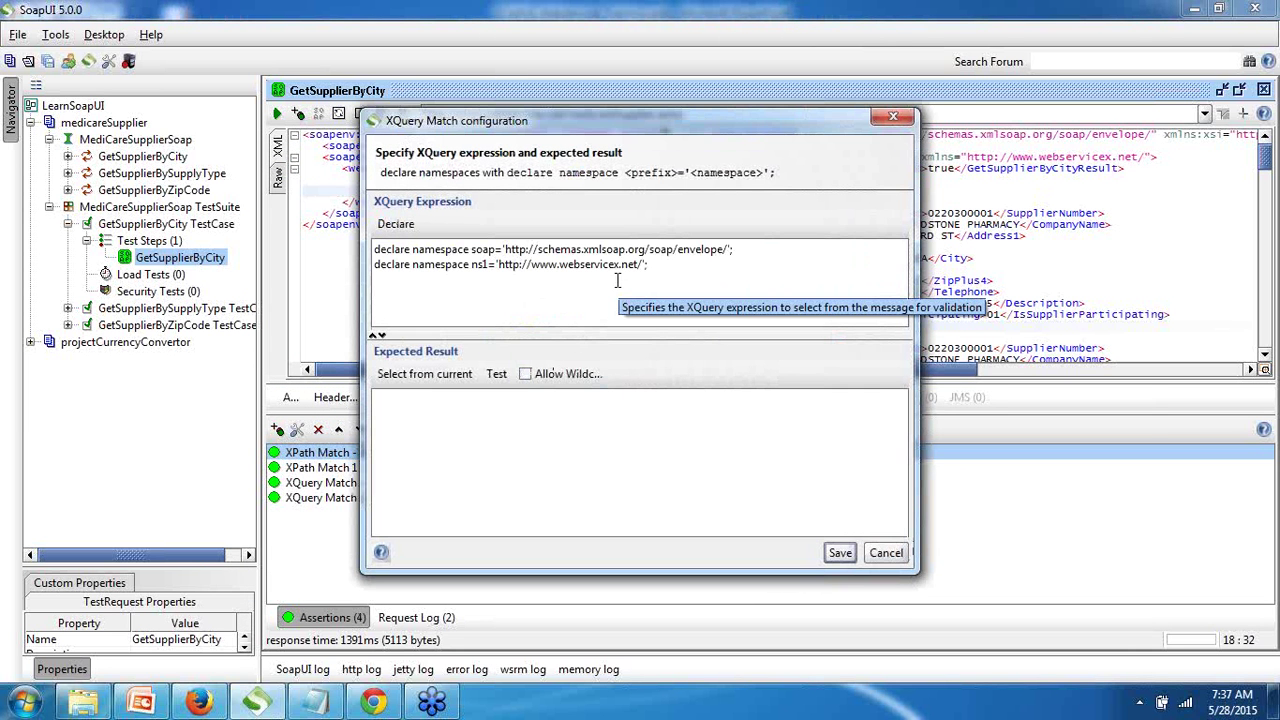
Step: Enter the Result wrapper tags below the namespace declarations, leaving a line between them for content
{"action": "key", "text": "Return"}
{"action": "key", "text": "Return"}
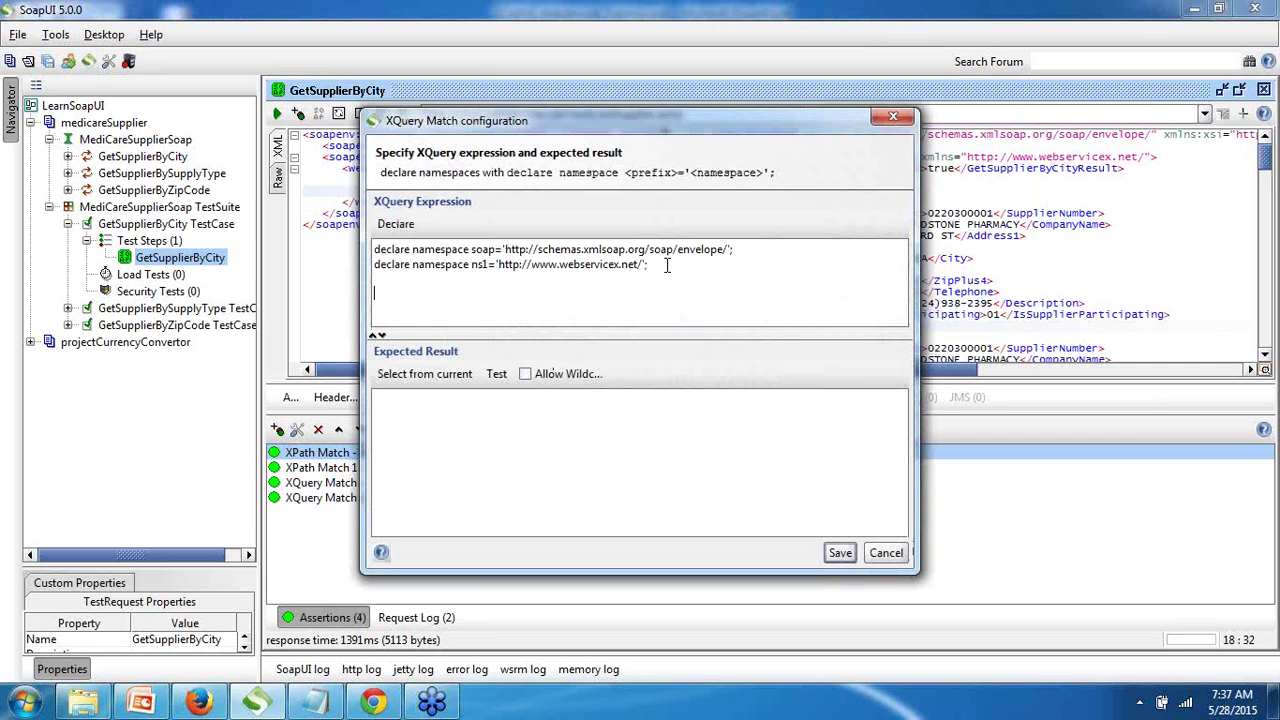
{"action": "type", "text": "<>"}
{"action": "key", "text": "Left"}
{"action": "type", "text": "Result"}
{"action": "key", "text": "Return"}
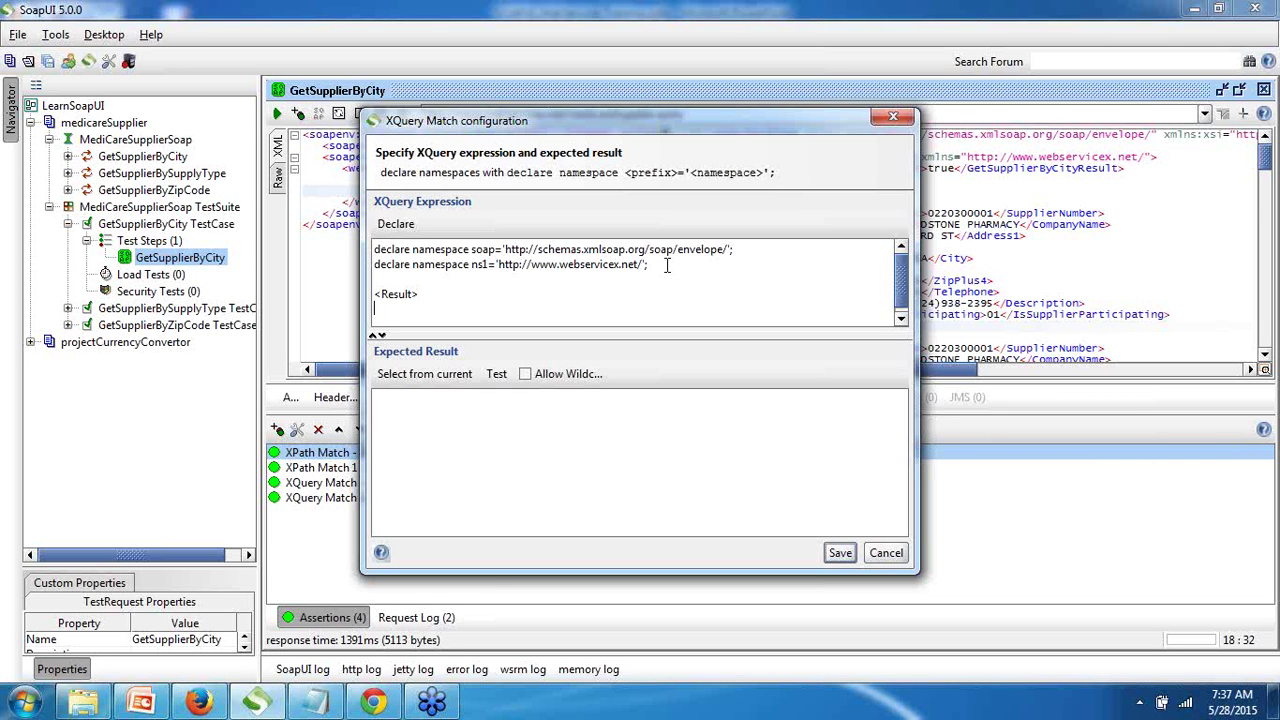
{"action": "type", "text": "</Result>"}
{"action": "key", "text": "Return"}
Step: Insert an empty Supplier element with opening and closing tags between the Result tags
{"action": "type", "text": "< >S"}
{"action": "type", "text": "upplier"}
{"action": "key", "text": "Left"}
{"action": "key", "text": "Left"}
{"action": "key", "text": "Left"}
{"action": "key", "text": "Left"}
{"action": "key", "text": "Left"}
{"action": "key", "text": "Left"}
{"action": "key", "text": "Left"}
{"action": "key", "text": "BackSpace"}
{"action": "key", "text": "BackSpace"}
{"action": "key", "text": "Right"}
{"action": "key", "text": "Right"}
{"action": "key", "text": "Right"}
{"action": "key", "text": "Right"}
{"action": "key", "text": "End"}
{"action": "type", "text": ">"}
{"action": "type", "text": "<>"}
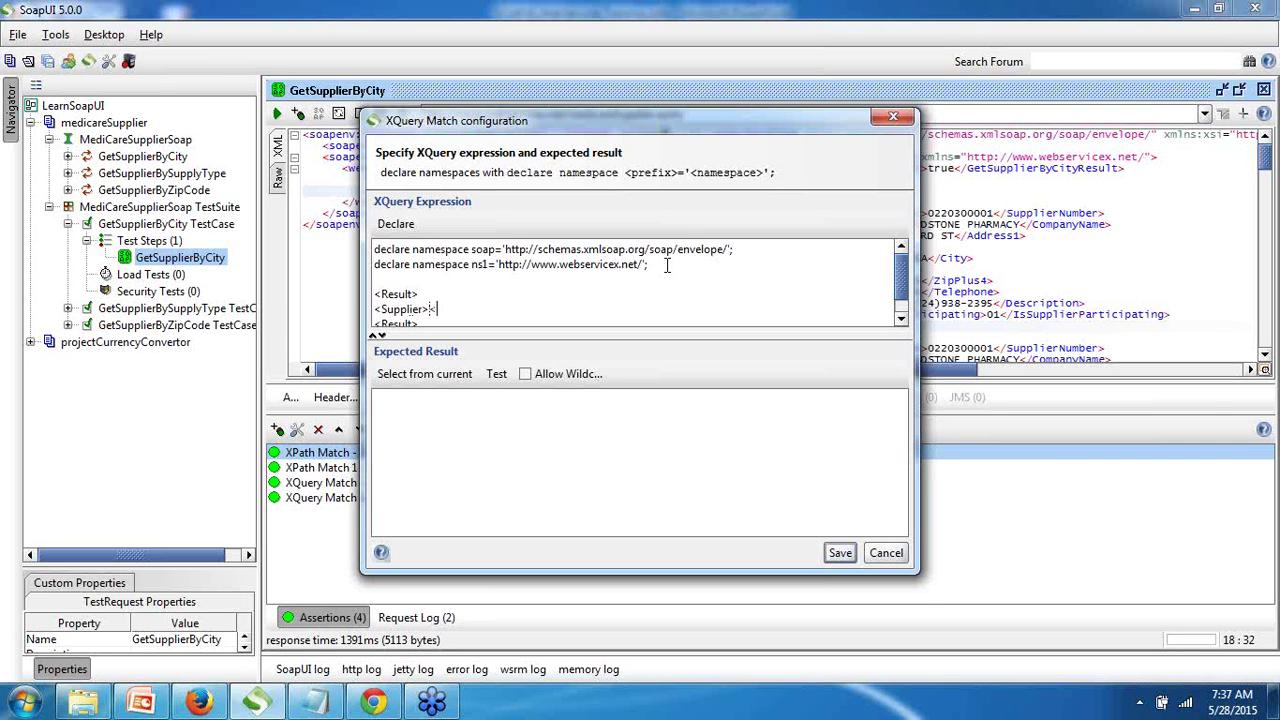
{"action": "type", "text": "/Supplier"}
Step: Fill the Supplier element with the expression {data(//ns1:SupplierDatas)}
{"action": "key", "text": "Left"}
{"action": "key", "text": "Left"}
{"action": "key", "text": "Left"}
{"action": "key", "text": "Left"}
{"action": "key", "text": "Left"}
{"action": "key", "text": "Left"}
{"action": "key", "text": "Left"}
{"action": "key", "text": "Left"}
{"action": "key", "text": "Left"}
{"action": "type", "text": "{$data"}
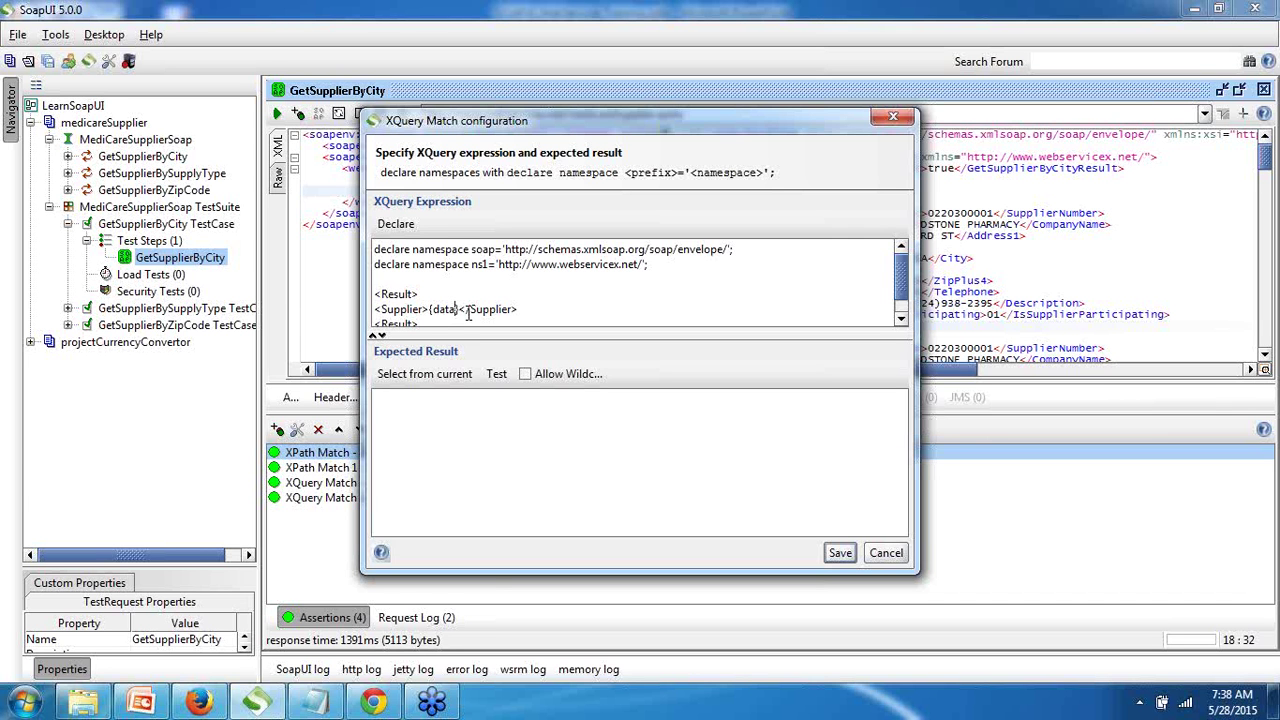
{"action": "type", "text": "()"}
{"action": "key", "text": "Left"}
{"action": "type", "text": "//ns1"}
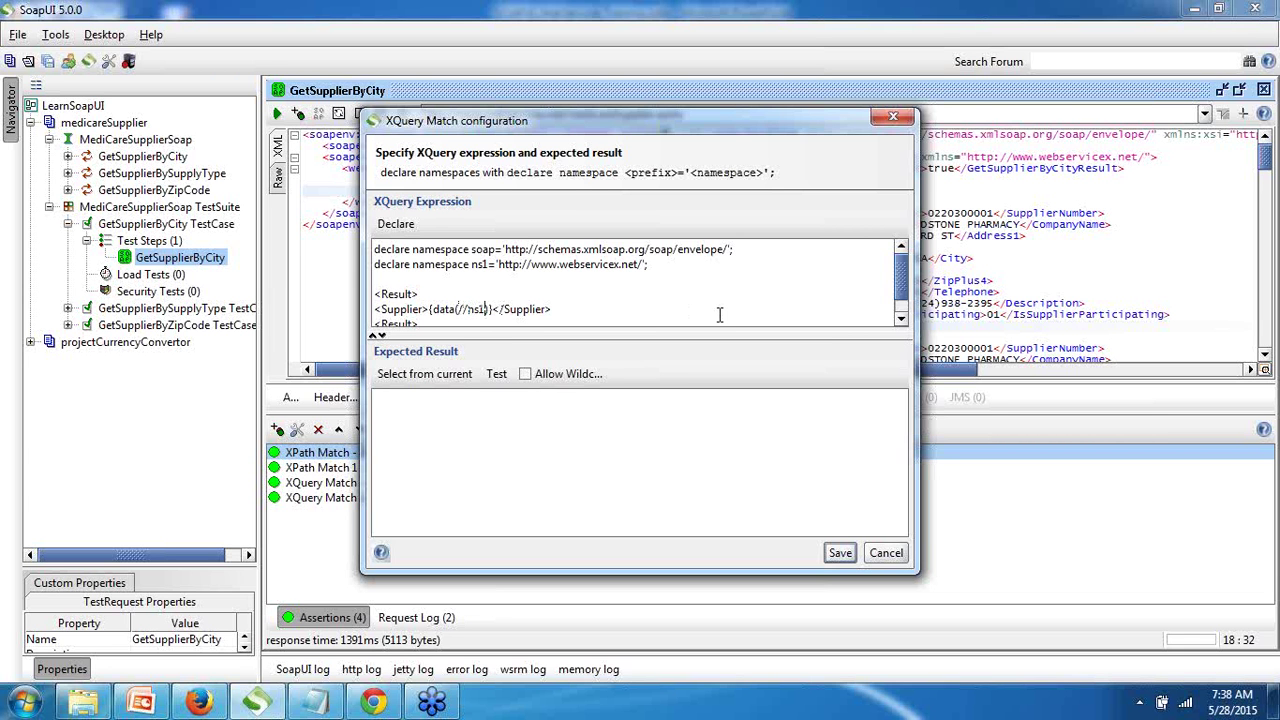
{"action": "type", "text": ":Su"}
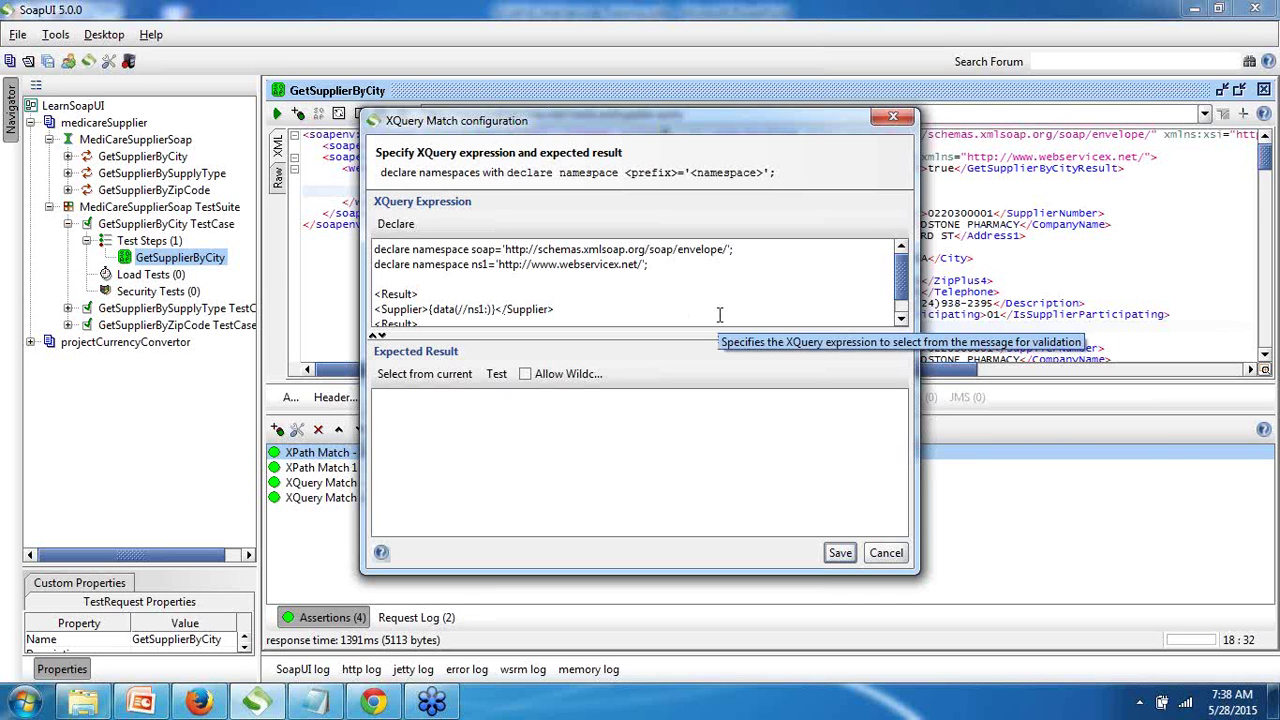
{"action": "type", "text": "pplier"}
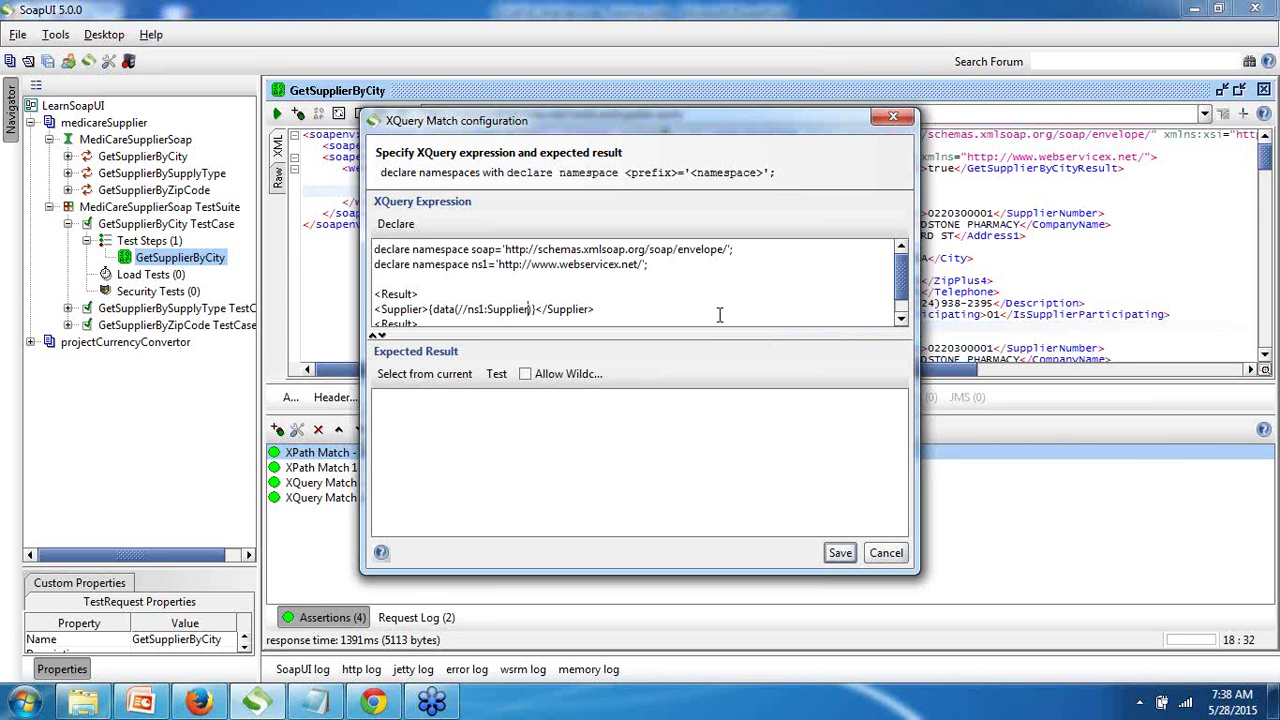
{"action": "type", "text": "Datas"}
Step: Move the configuration dialog off the response XML and try to populate the expected result from the current response
{"action": "left_click_drag", "start_coordinate": [777, 129], "coordinate": [572, 148]}
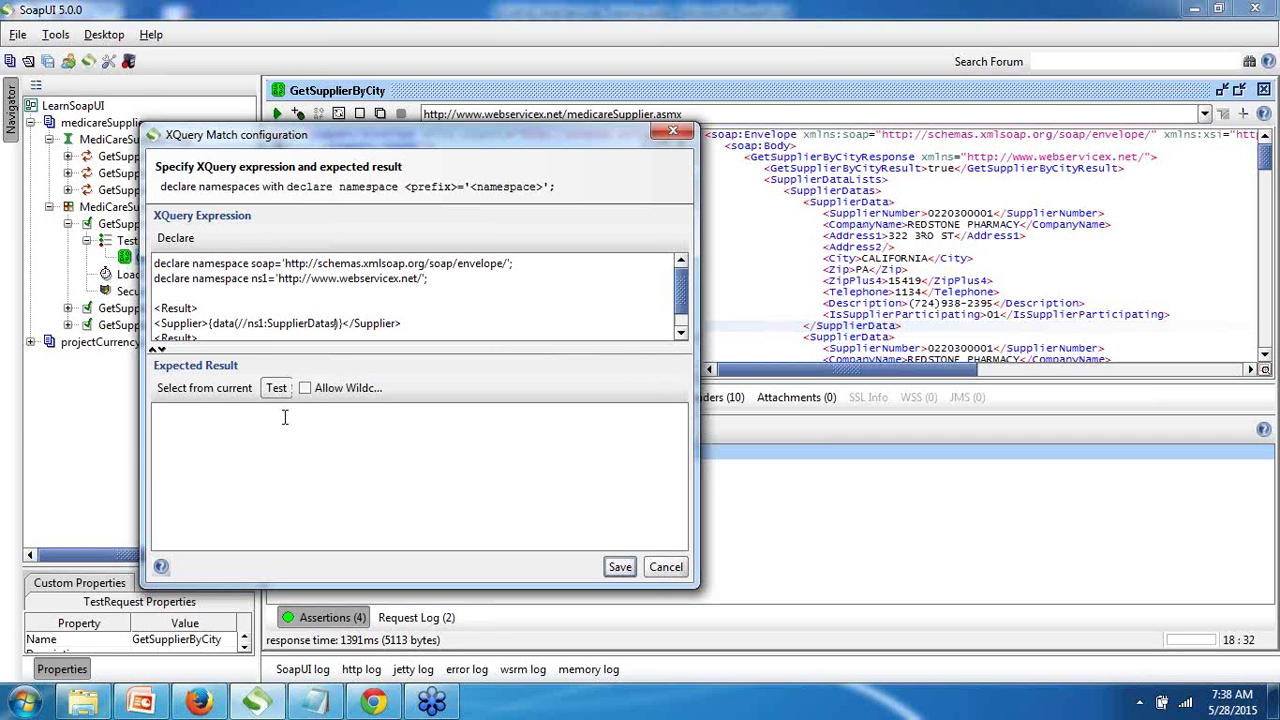
{"action": "left_click", "coordinate": [203, 390]}
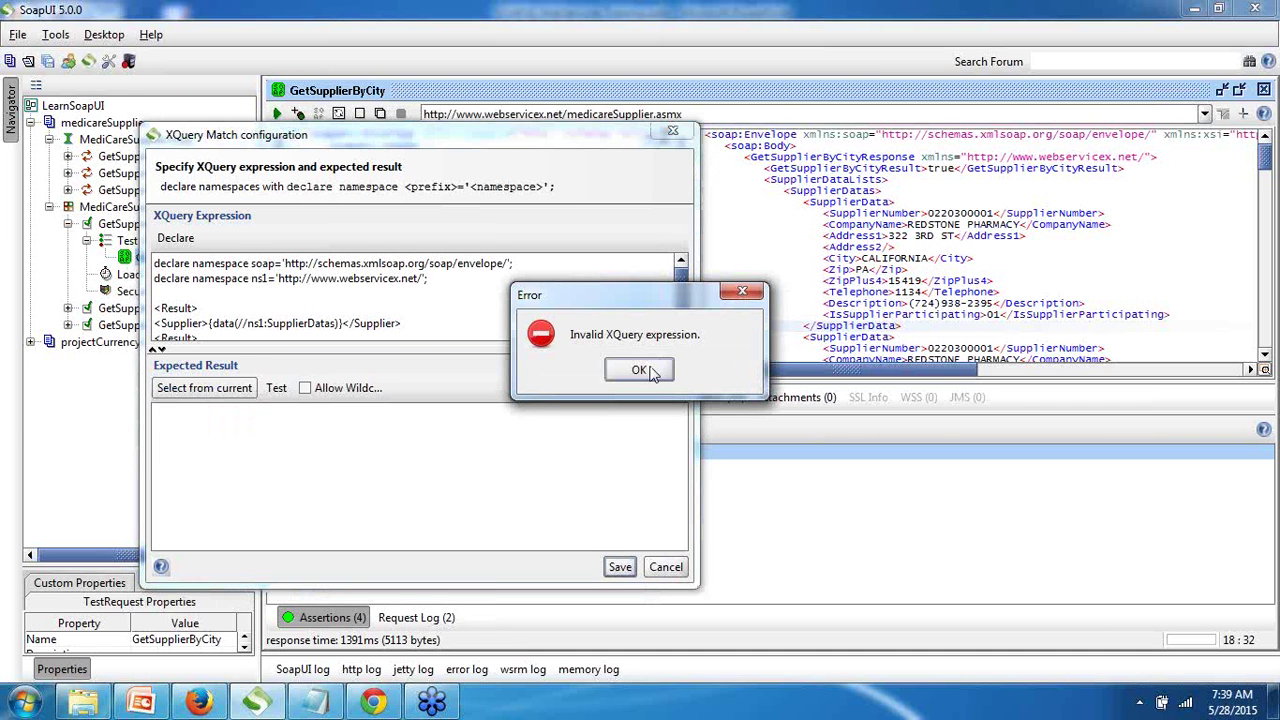
{"action": "left_click", "coordinate": [646, 373]}
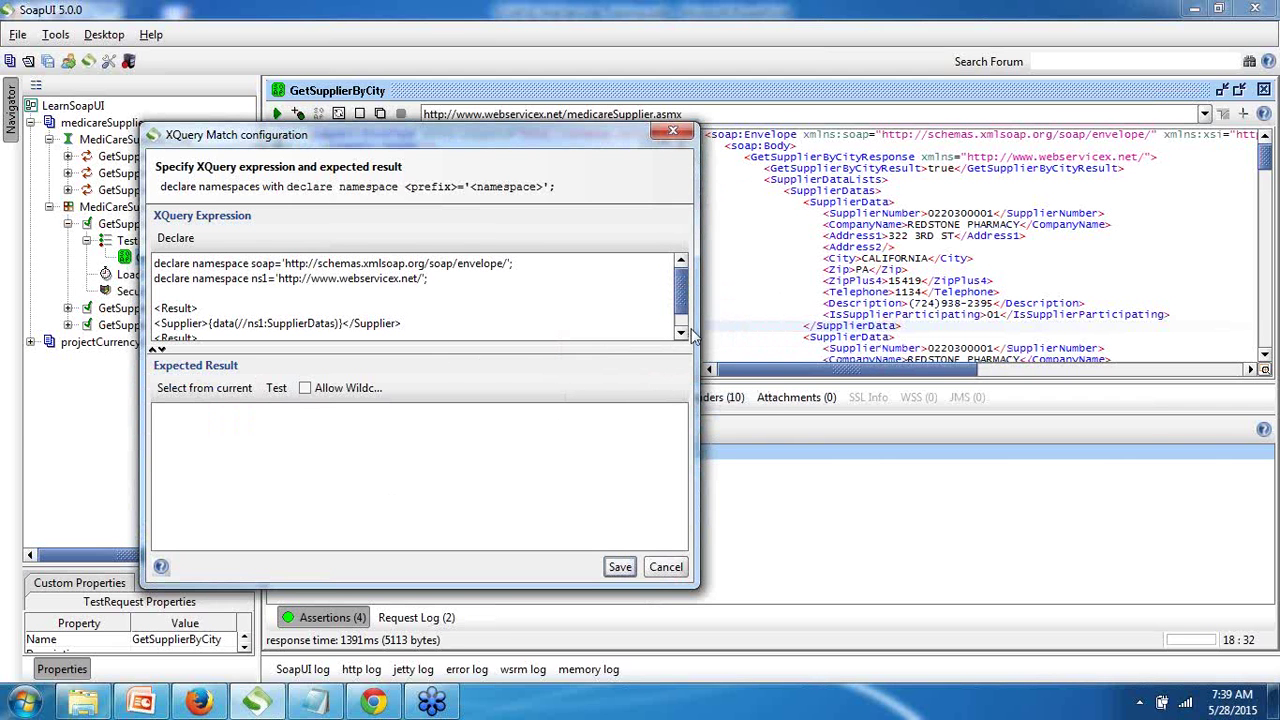
Step: Change SupplierDatas to SupplierData in the expression and try to populate the expected result from the current response
{"action": "left_click", "coordinate": [681, 333]}
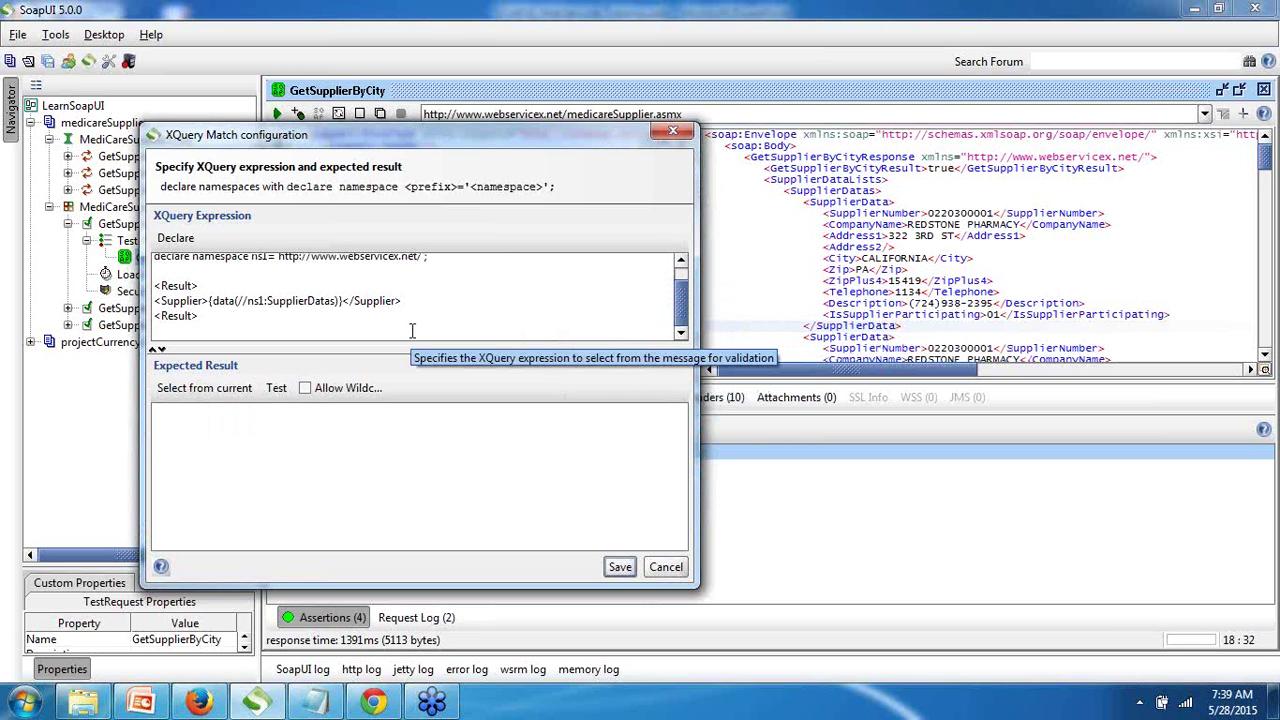
{"action": "left_click", "coordinate": [338, 301]}
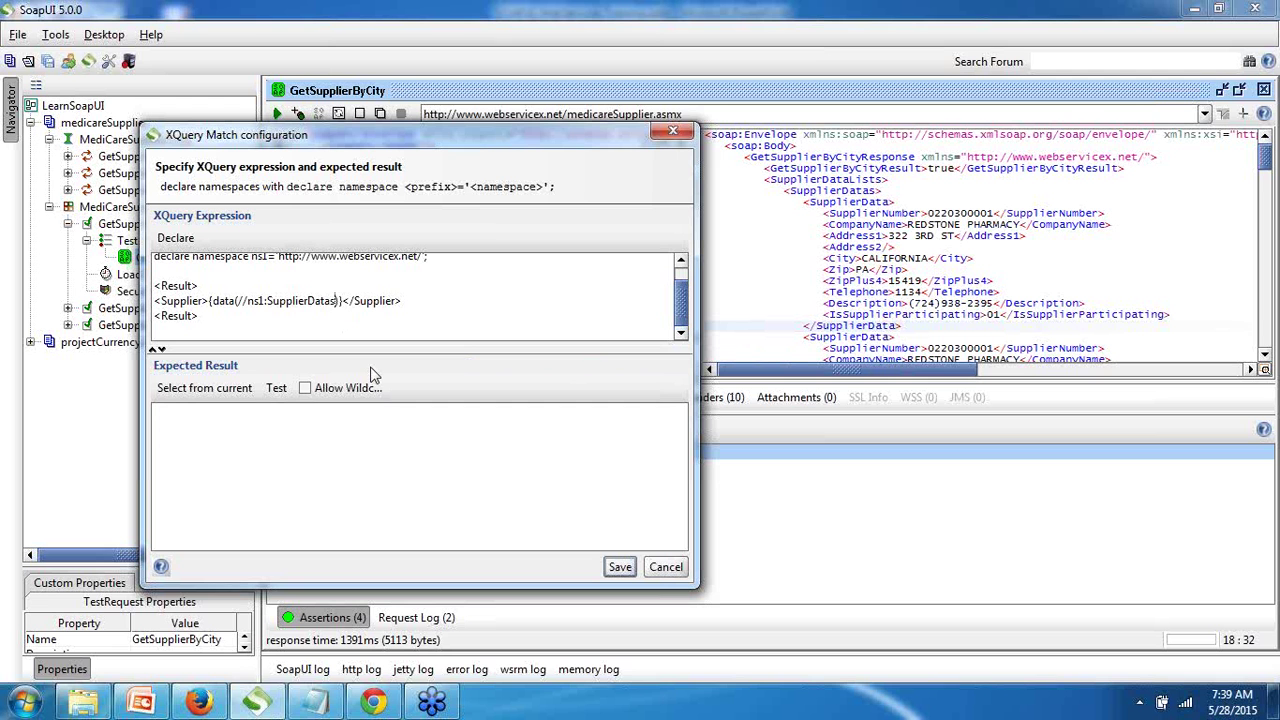
{"action": "key", "text": "BackSpace"}
{"action": "left_click", "coordinate": [187, 388]}
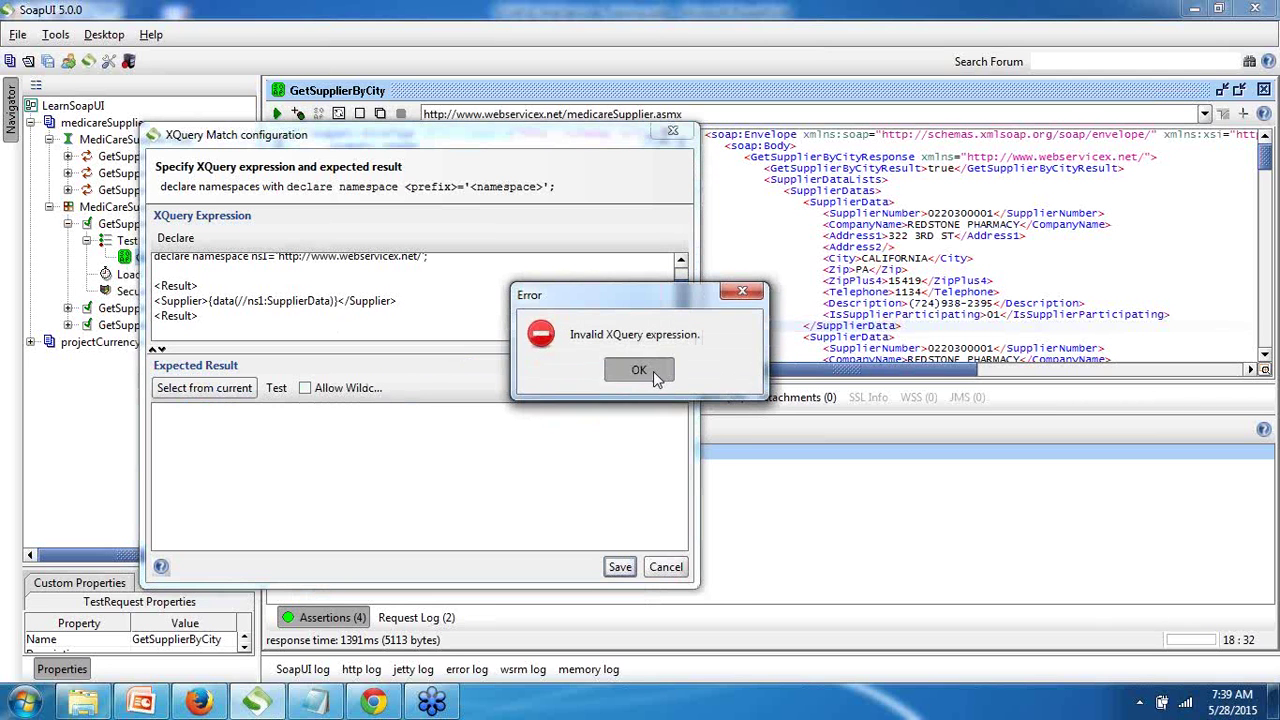
{"action": "left_click", "coordinate": [655, 372]}
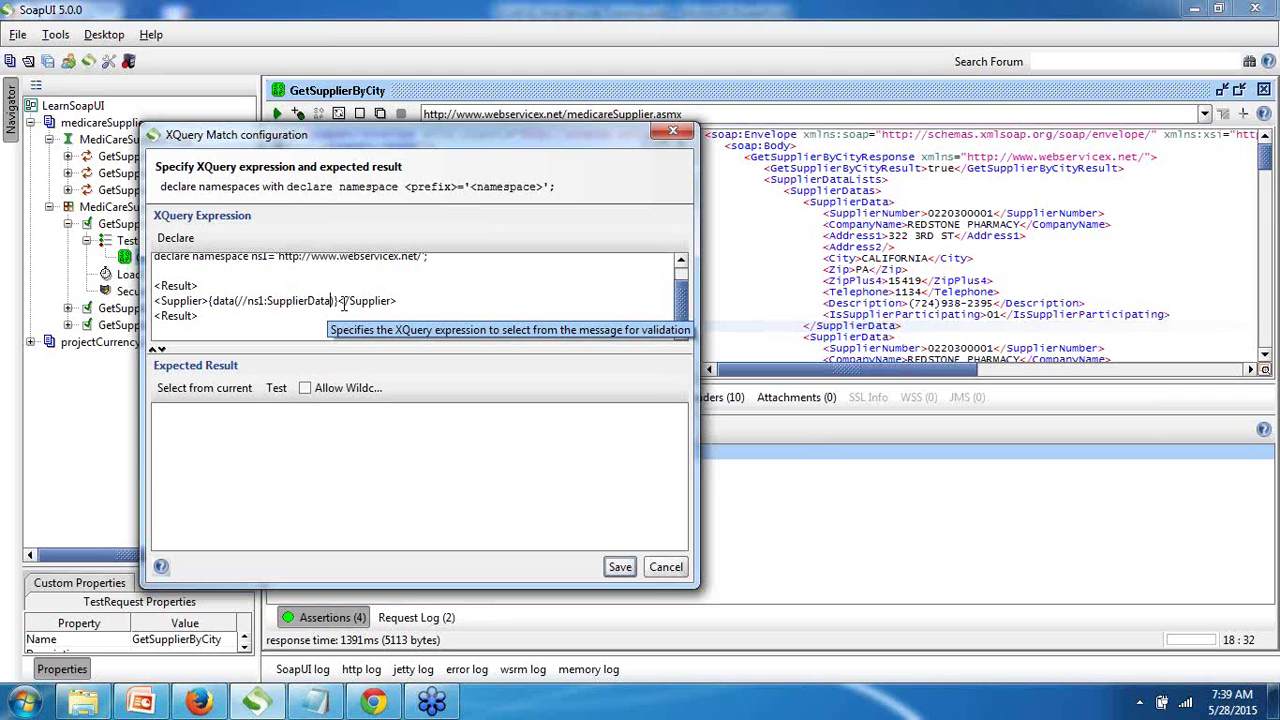
Step: Add the index [1] after SupplierData and try to populate the expected result from the current response
{"action": "type", "text": "[]"}
{"action": "key", "text": "Left"}
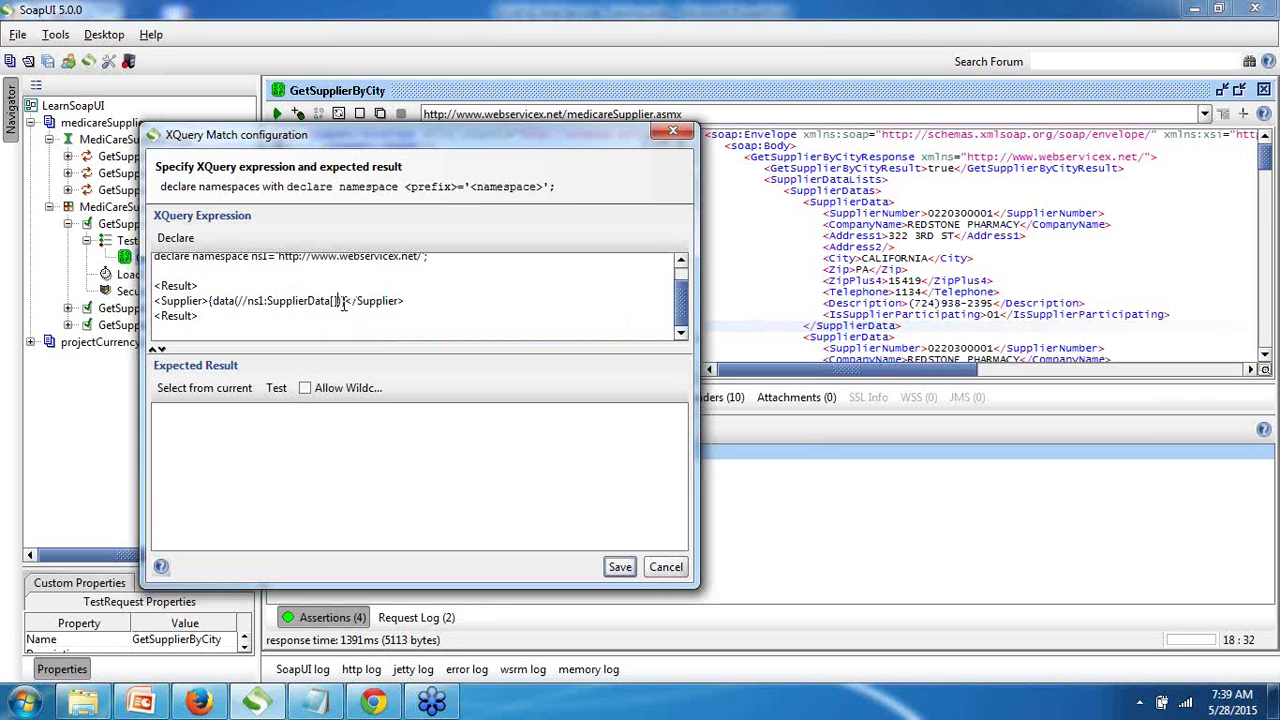
{"action": "type", "text": "1"}
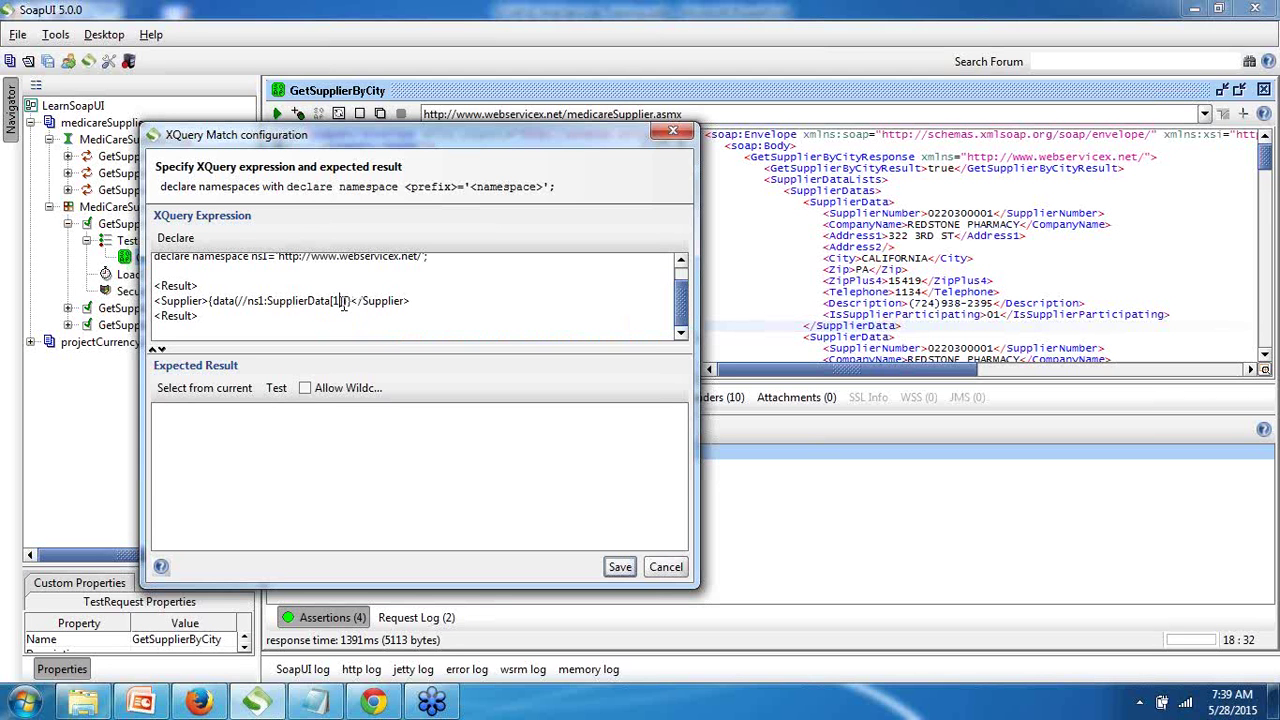
{"action": "left_click", "coordinate": [232, 395]}
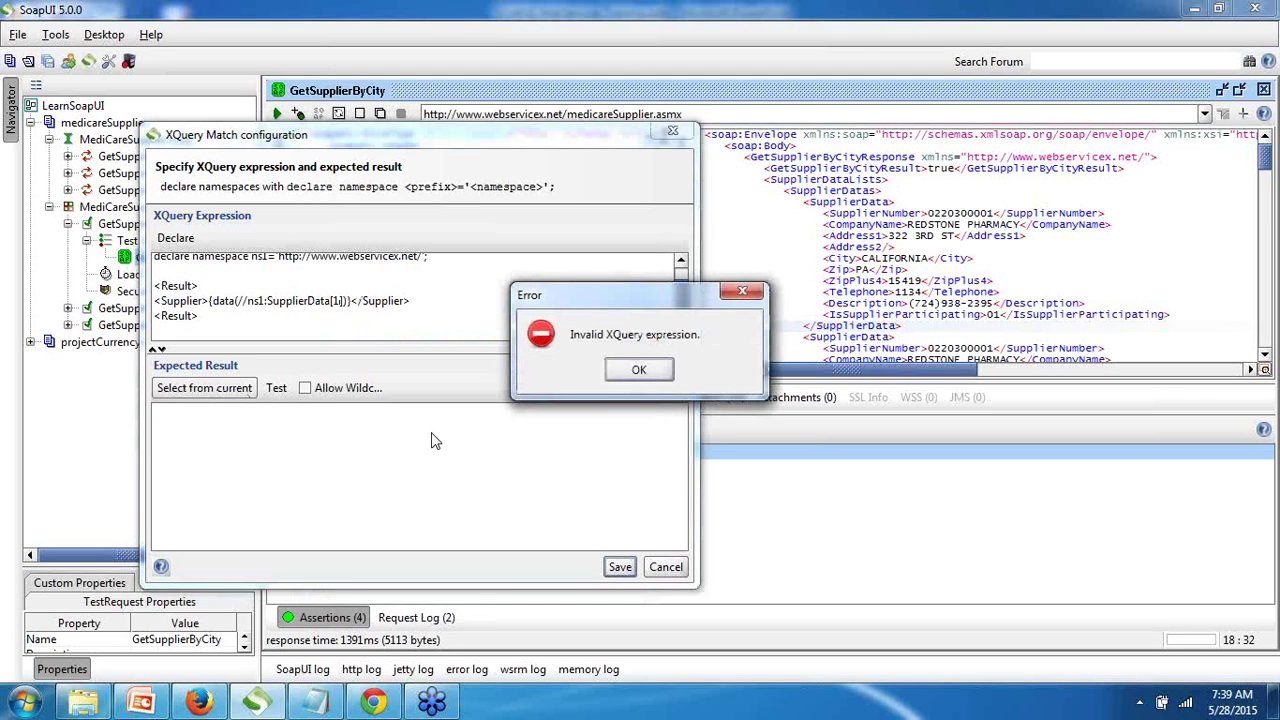
{"action": "left_click", "coordinate": [640, 372]}
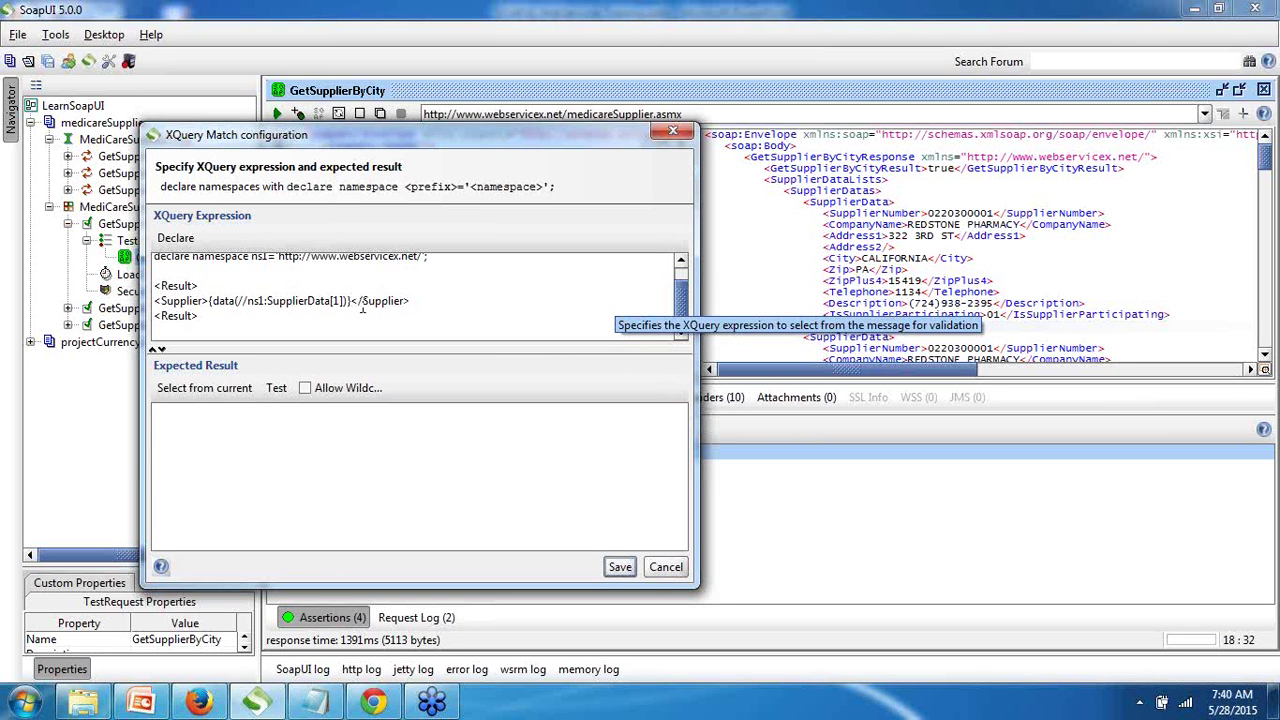
Step: Append /ns1:CompanyNmae after SupplierData[1] in the Supplier element's XQuery path
{"action": "left_click", "coordinate": [344, 300]}
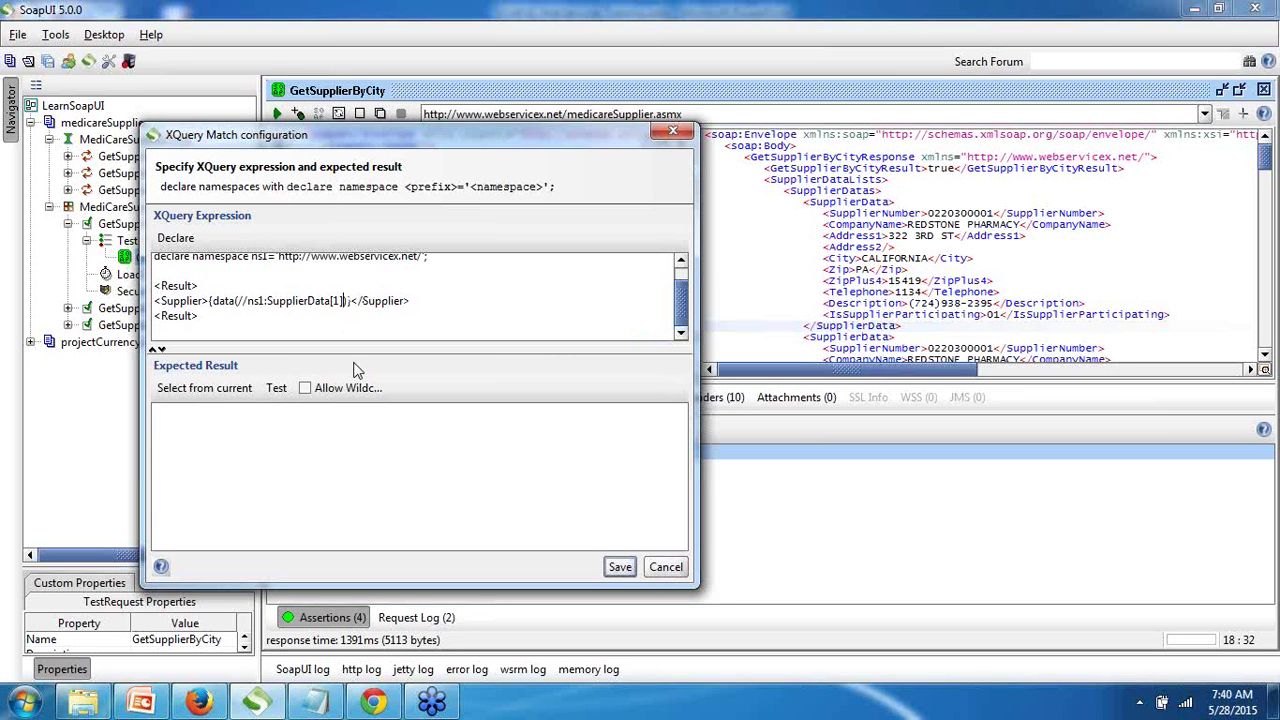
{"action": "type", "text": "/ns1"}
{"action": "type", "text": ":"}
{"action": "type", "text": "S"}
{"action": "type", "text": "Com"}
{"action": "type", "text": "pany"}
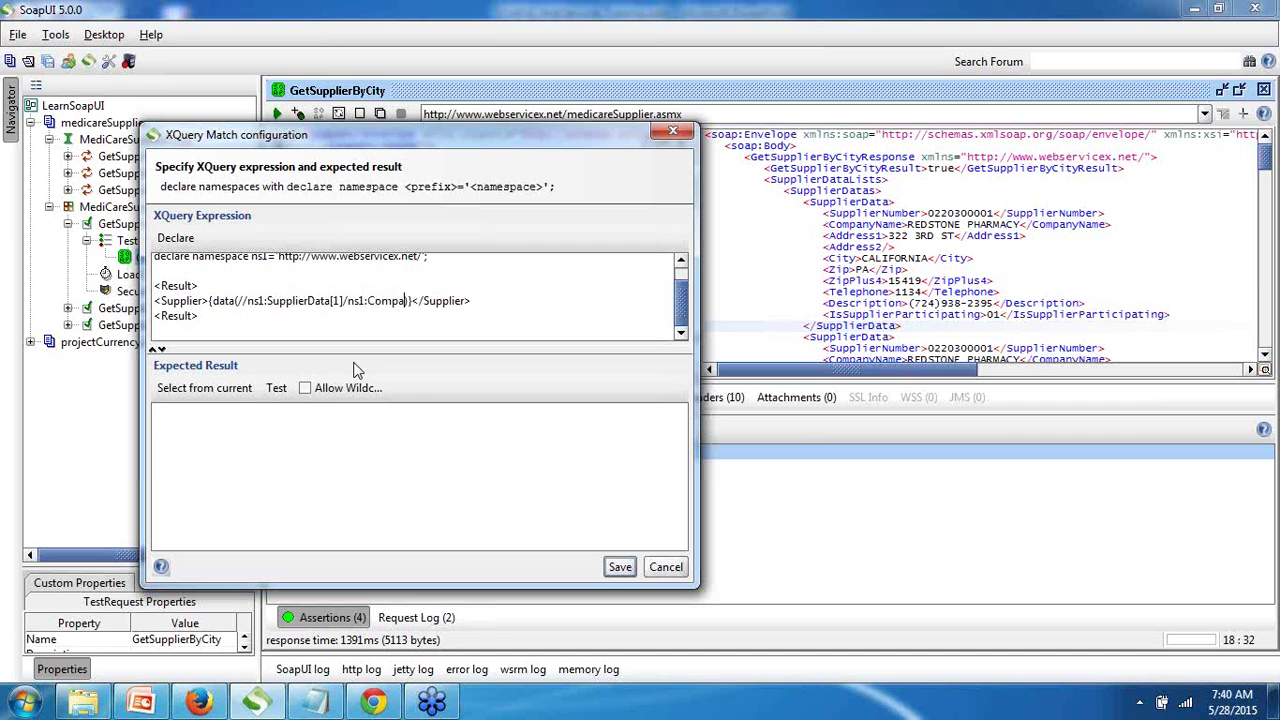
{"action": "type", "text": "Nmae"}
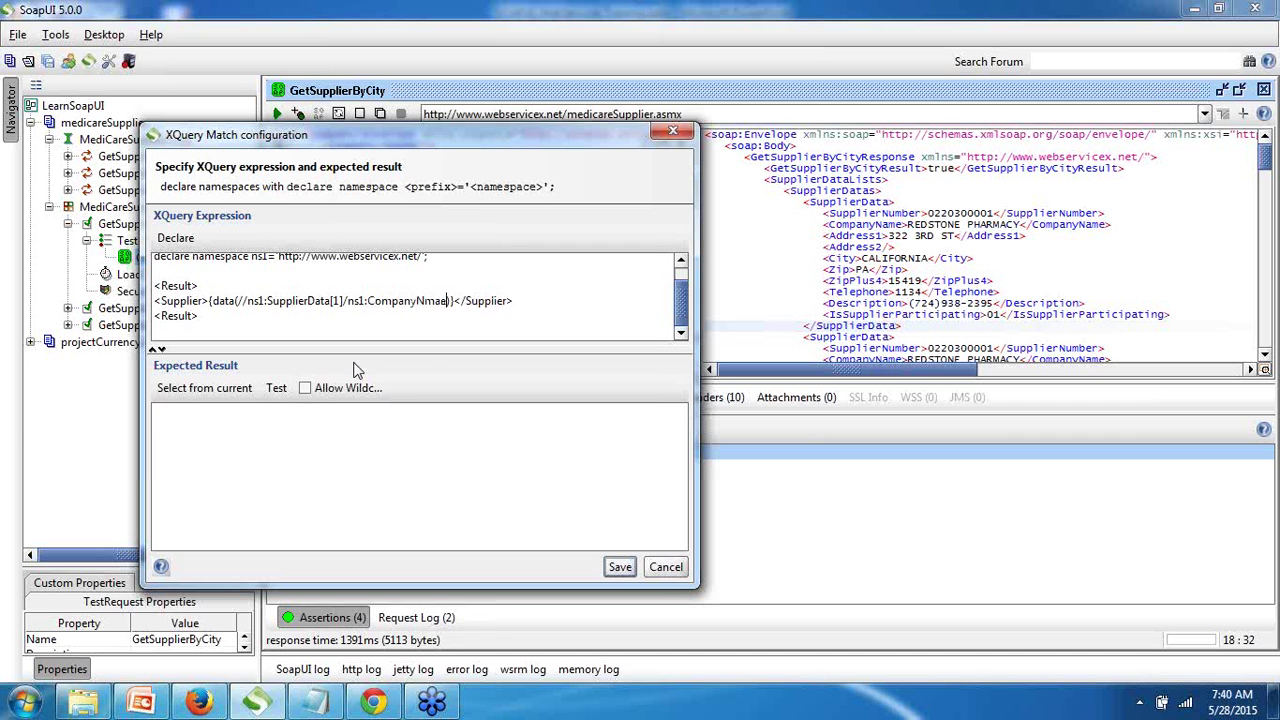
Step: Try to populate the expected result from the current response and test the CompanyNmae expression
{"action": "left_click", "coordinate": [204, 387]}
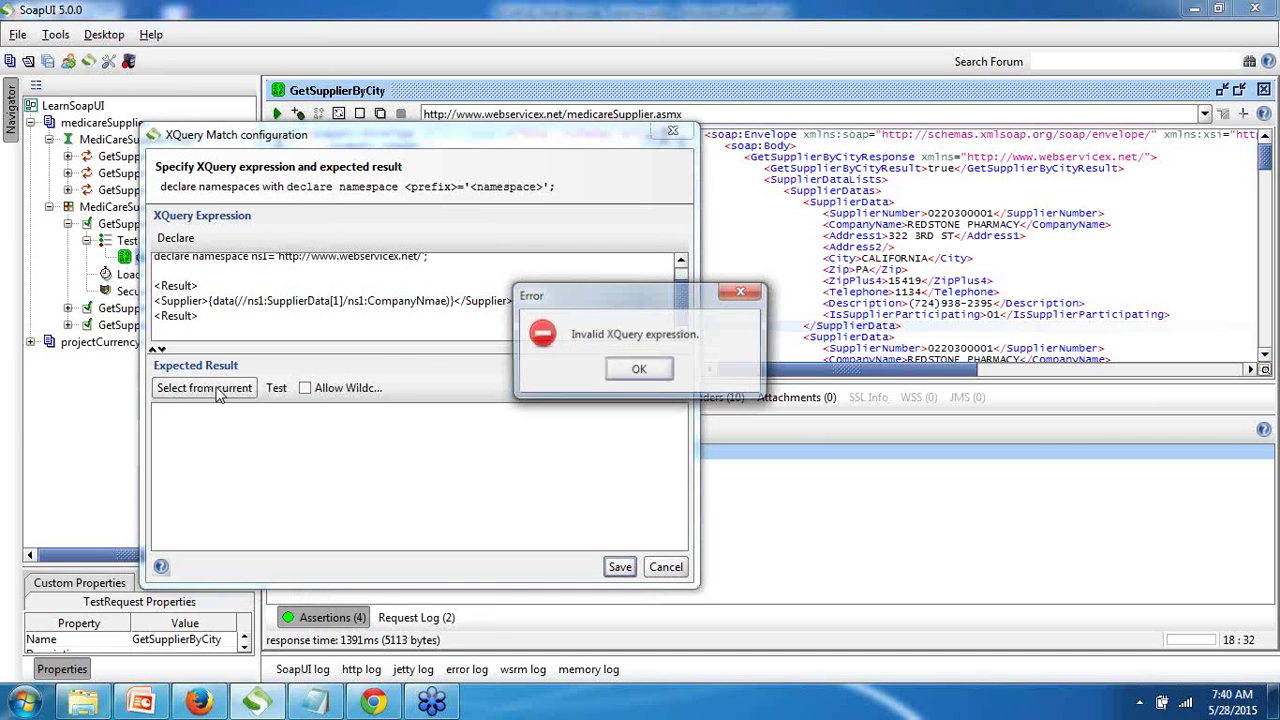
{"action": "left_click", "coordinate": [638, 374]}
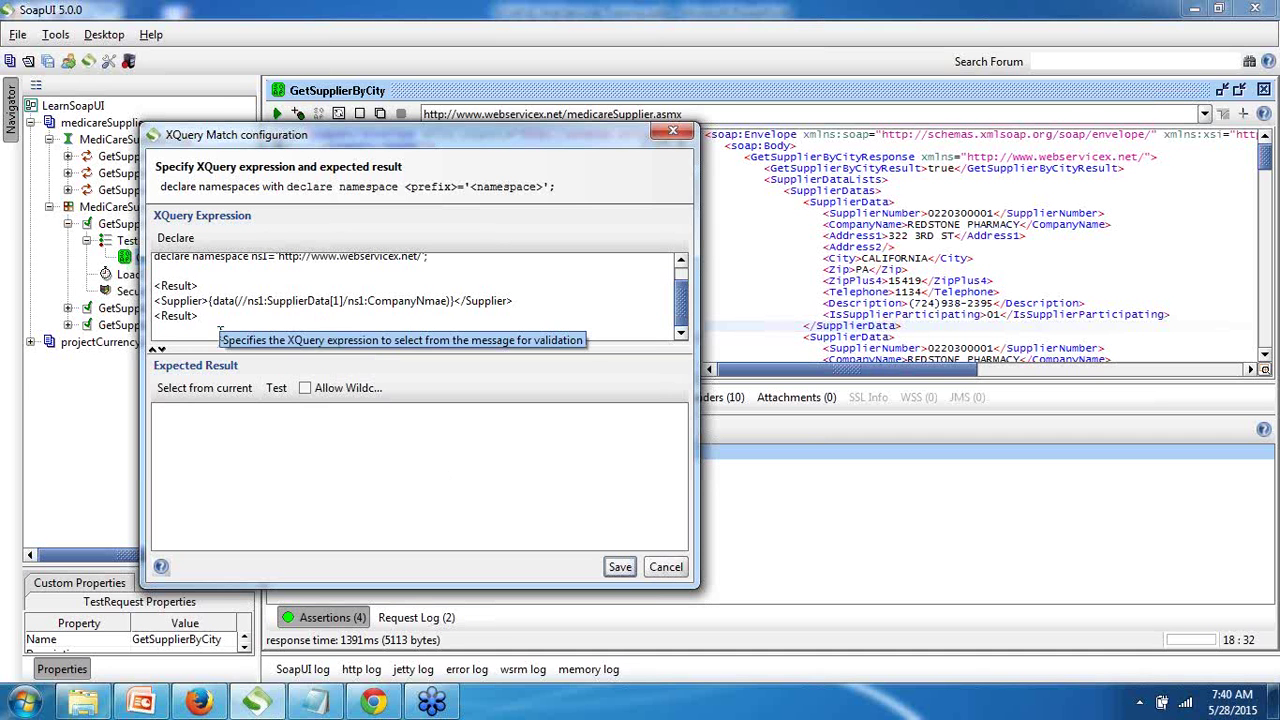
{"action": "left_click", "coordinate": [278, 391]}
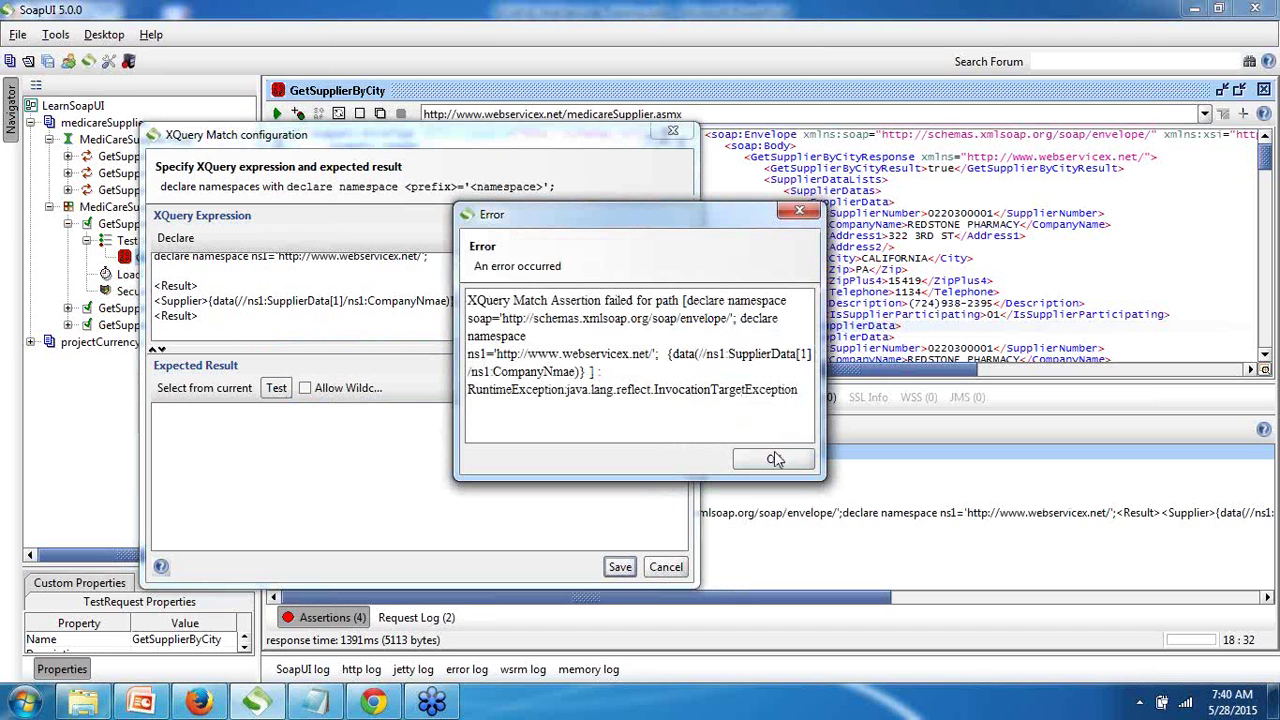
{"action": "left_click", "coordinate": [773, 459]}
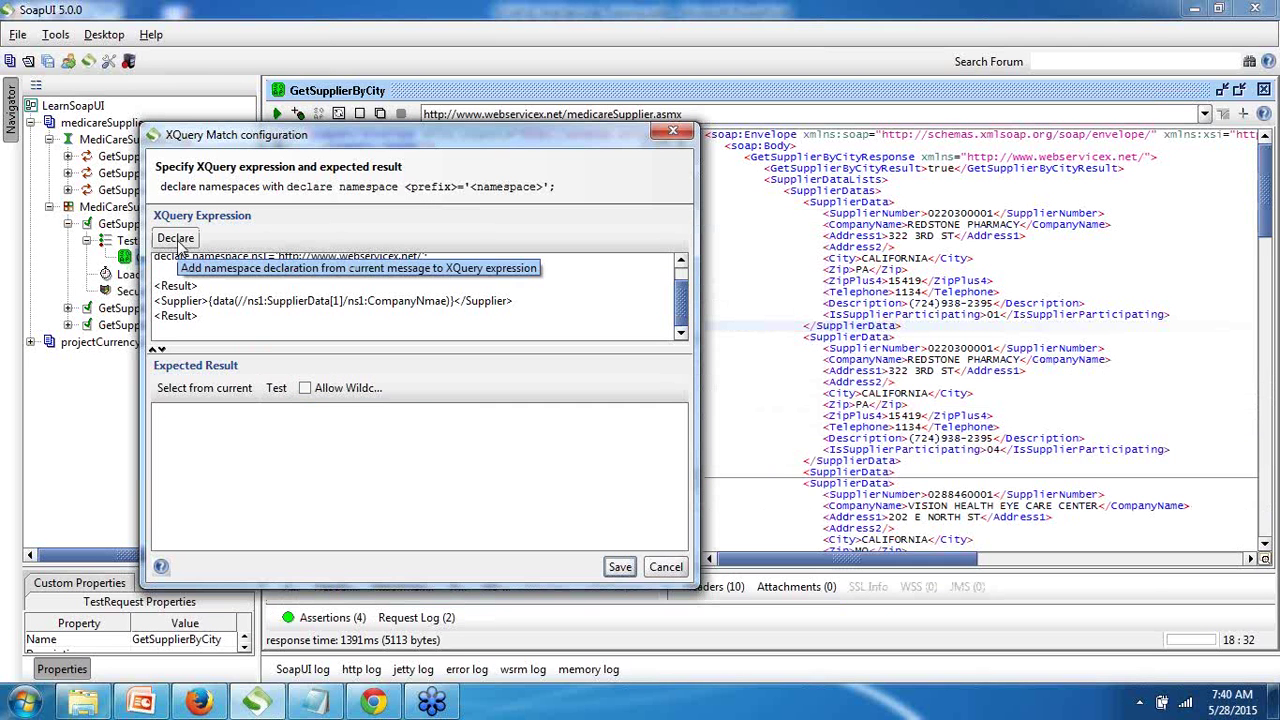
Step: Clear the whole XQuery expression and declare the soap and ns1 namespaces afresh, leaving a blank line below them
{"action": "left_click", "coordinate": [175, 238]}
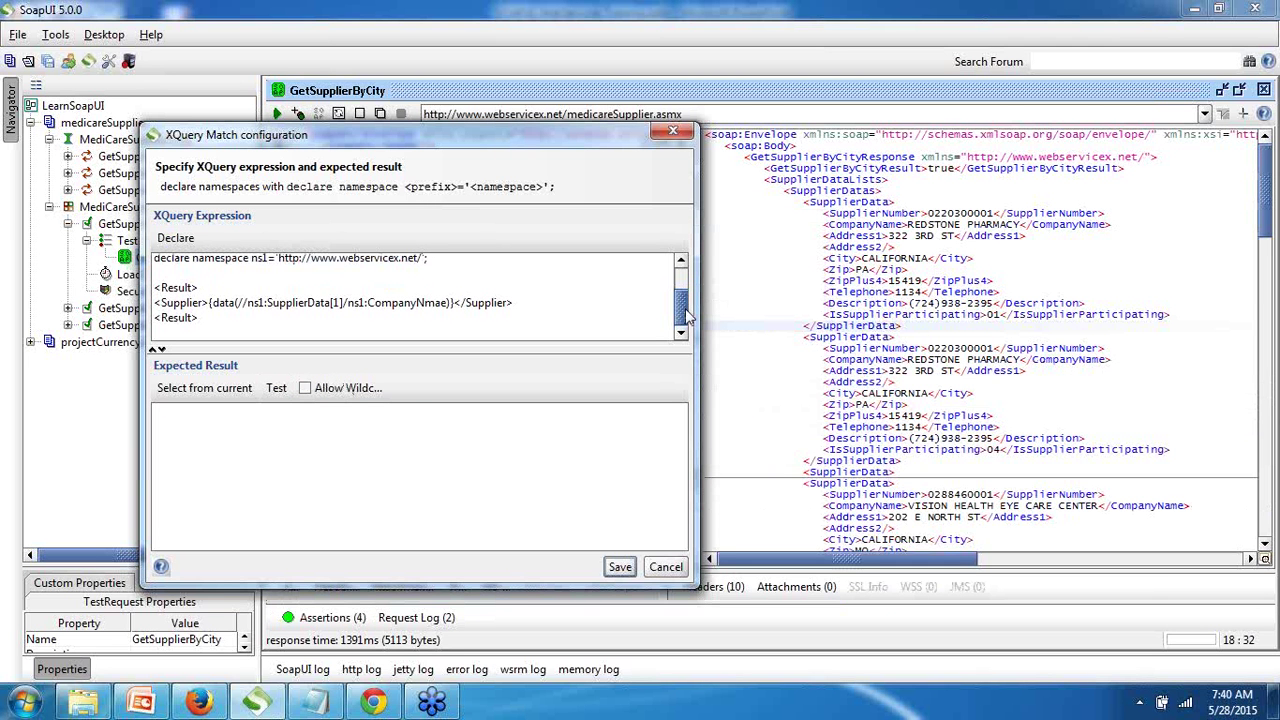
{"action": "key", "text": "ctrl+a"}
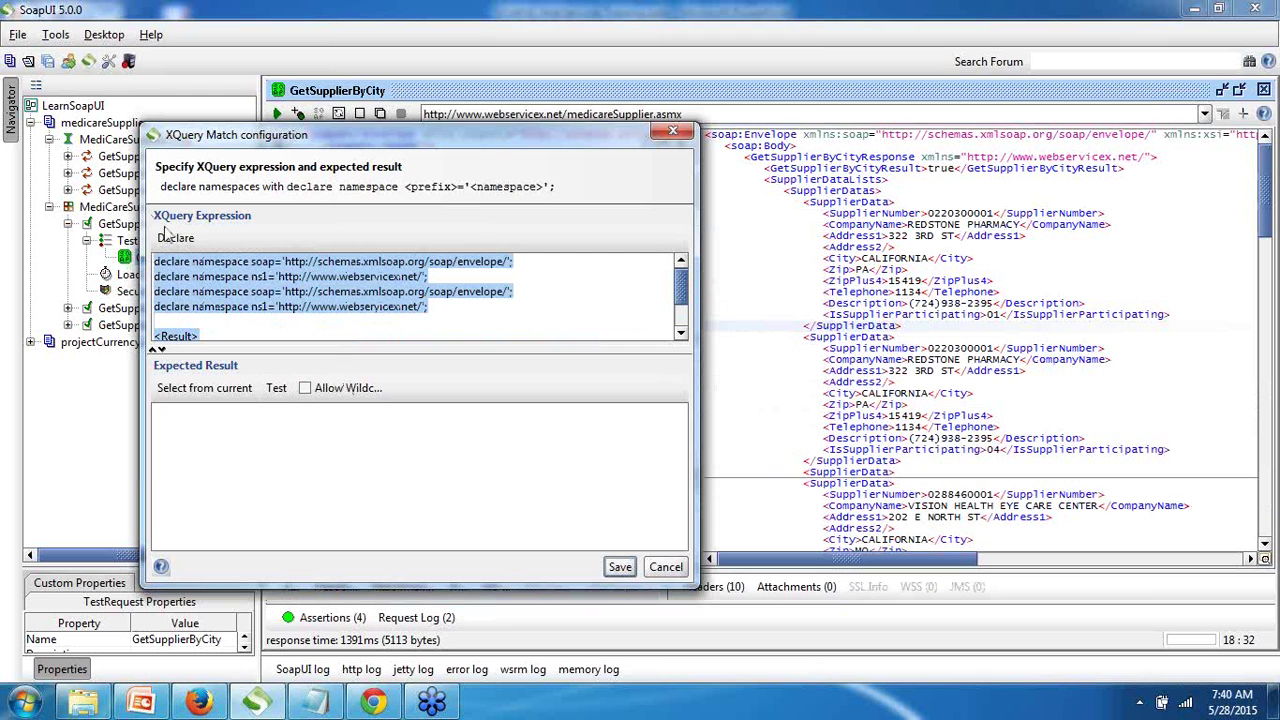
{"action": "key", "text": "BackSpace"}
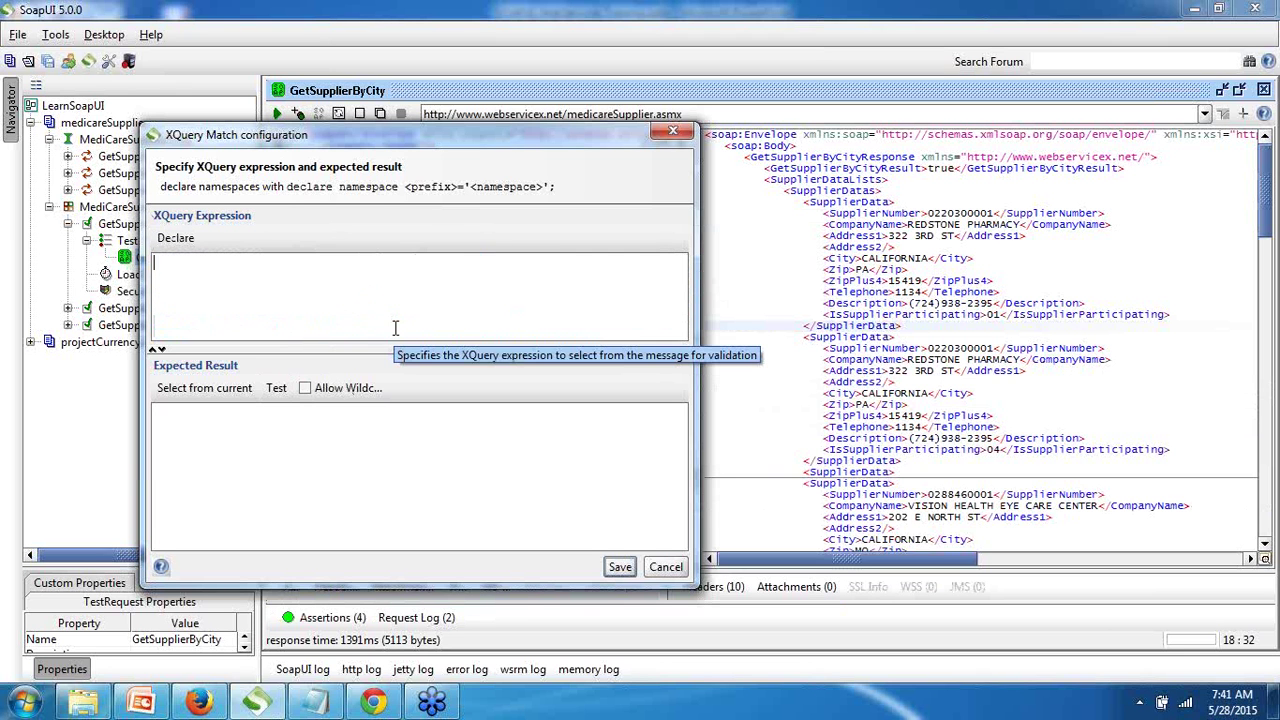
{"action": "left_click", "coordinate": [175, 238]}
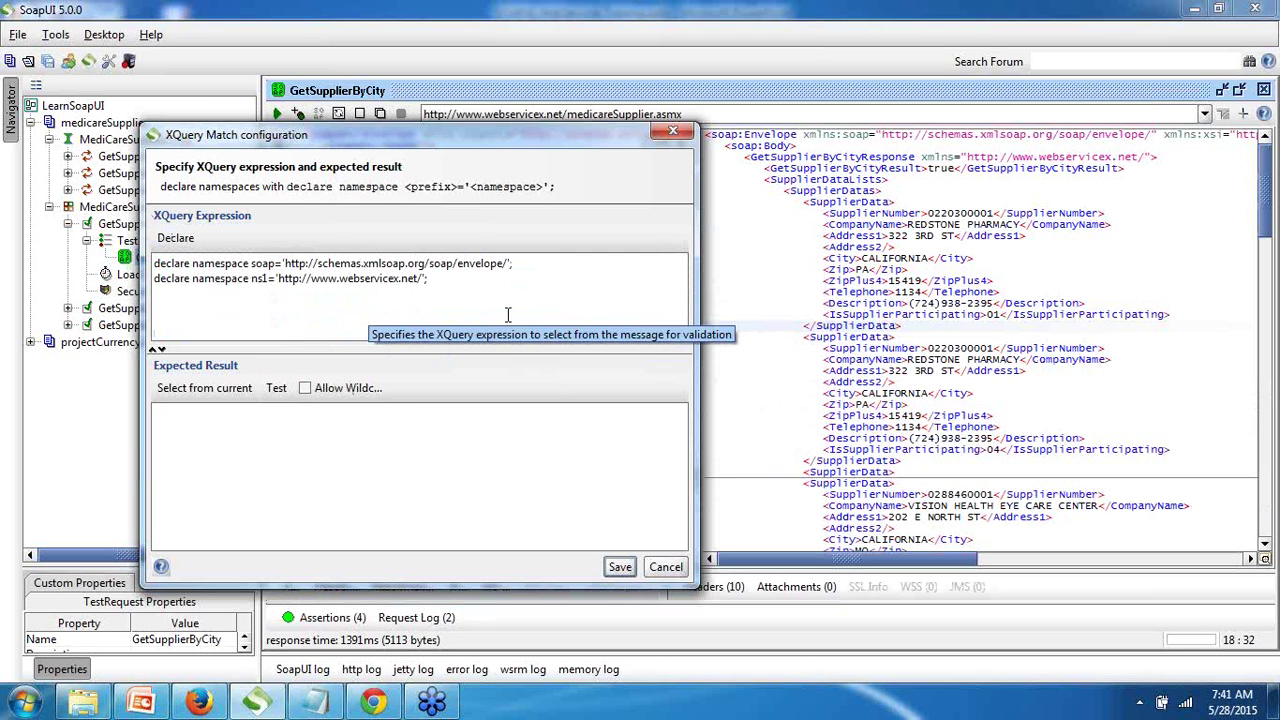
{"action": "left_click", "coordinate": [458, 288]}
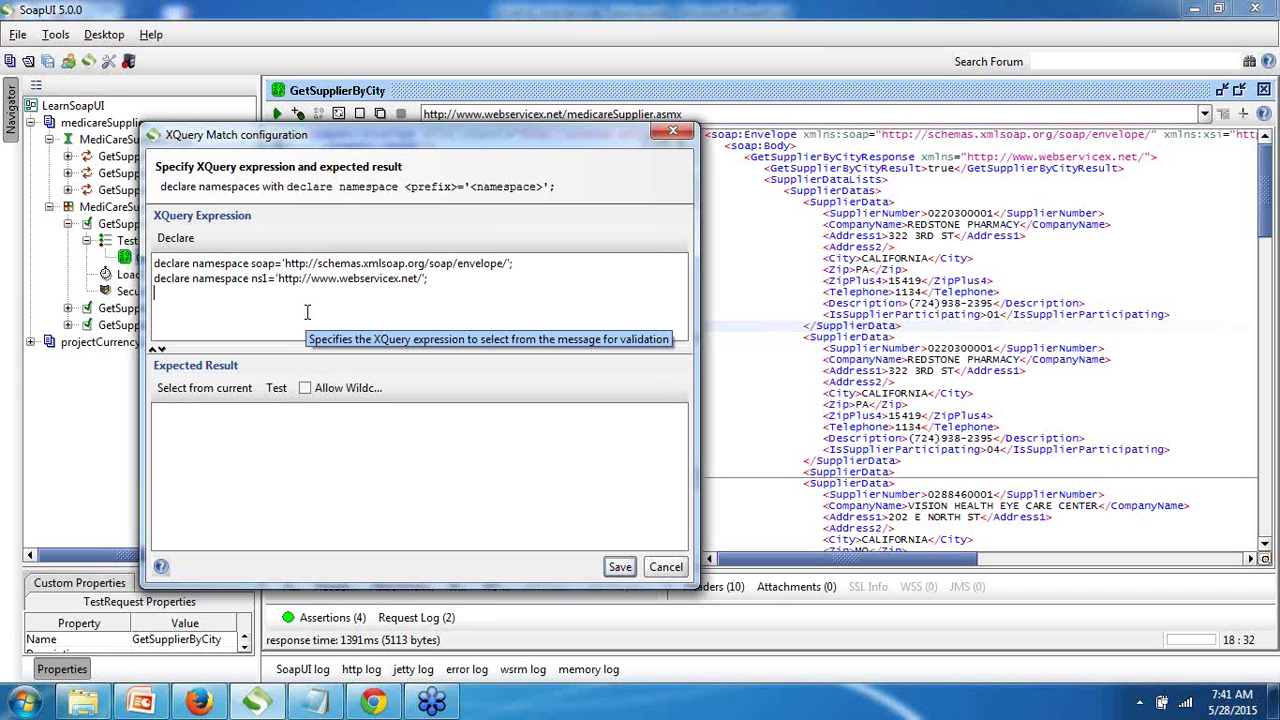
{"action": "key", "text": "Return"}
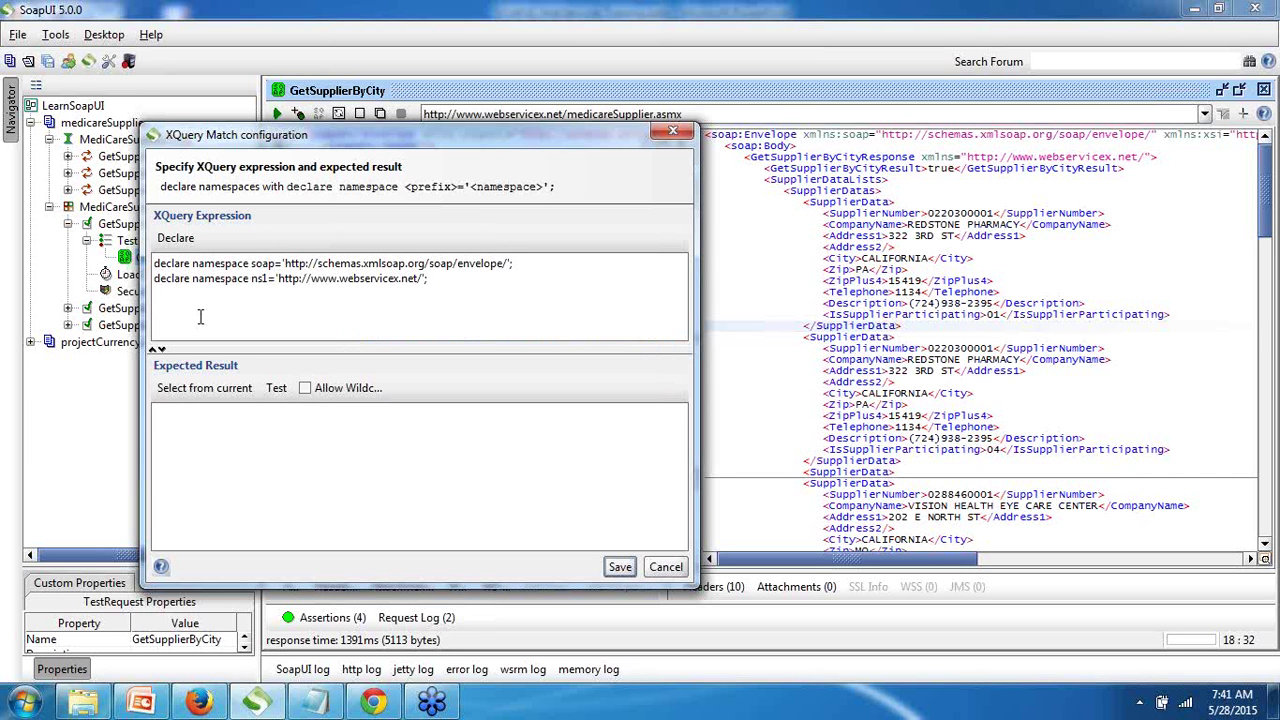
Step: Add a properly closed Result element below the namespace declarations, containing an empty Supplier element with opening and closing tags
{"action": "type", "text": "<>"}
{"action": "type", "text": "Resul"}
{"action": "type", "text": "t>"}
{"action": "key", "text": "Return"}
{"action": "type", "text": "<>"}
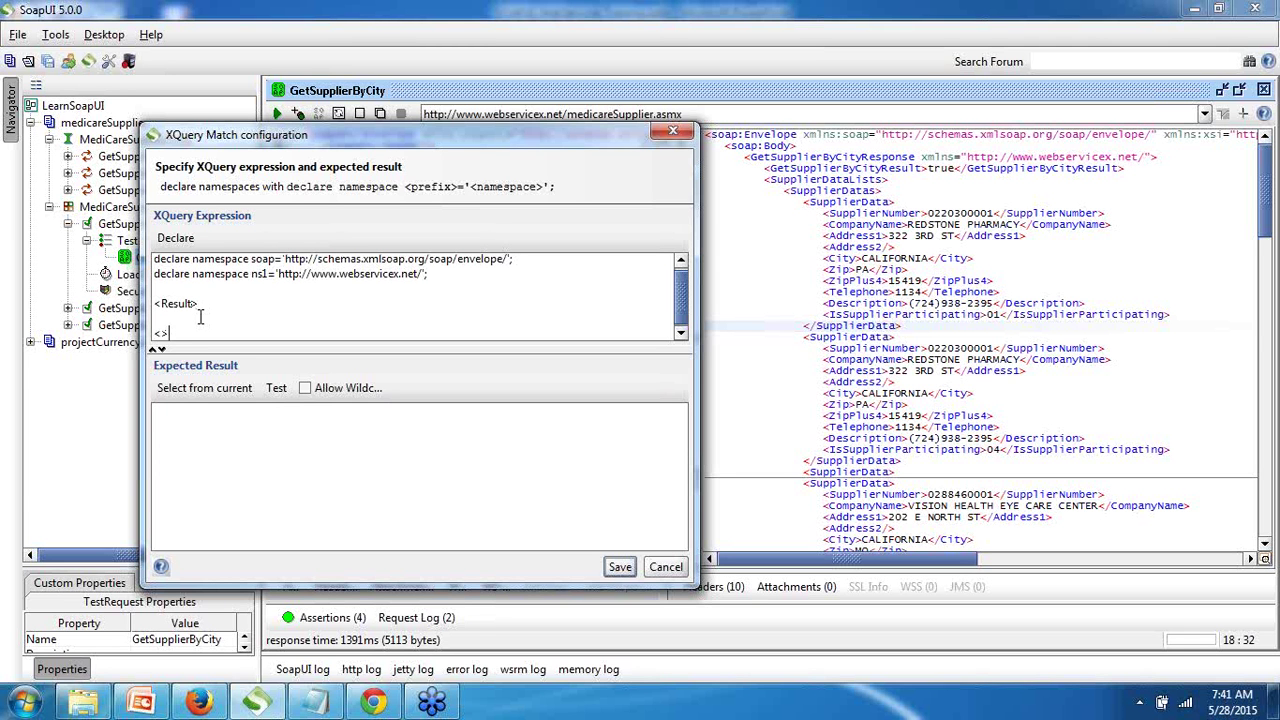
{"action": "type", "text": "Result"}
{"action": "type", "text": "/"}
{"action": "type", "text": "<>"}
{"action": "type", "text": "Supplie"}
{"action": "type", "text": "r"}
{"action": "type", "text": " <>"}
{"action": "type", "text": "/Supplie"}
{"action": "type", "text": "r"}
Step: Fill the Supplier element with the expression {data(//ns1:SupplierData)}
{"action": "key", "text": "Left"}
{"action": "key", "text": "Left"}
{"action": "key", "text": "Left"}
{"action": "key", "text": "Left"}
{"action": "key", "text": "Left"}
{"action": "key", "text": "Left"}
{"action": "key", "text": "Left"}
{"action": "key", "text": "Left"}
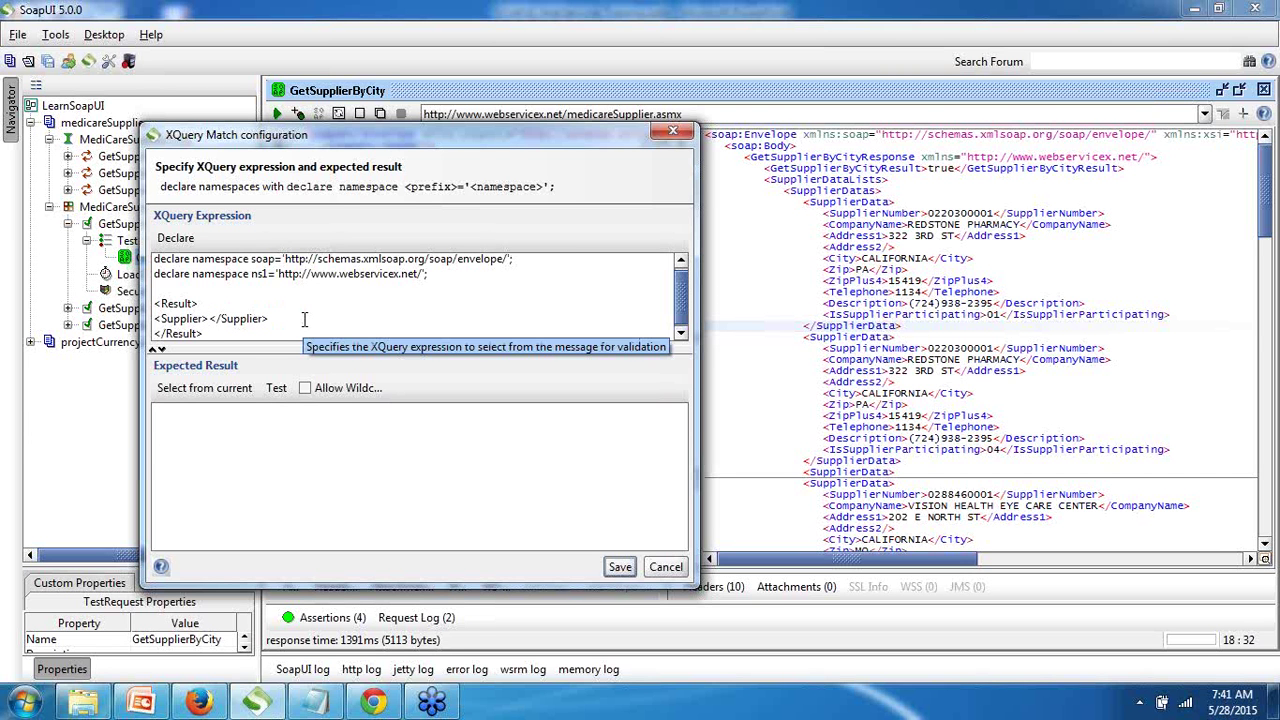
{"action": "type", "text": "{}"}
{"action": "type", "text": "data"}
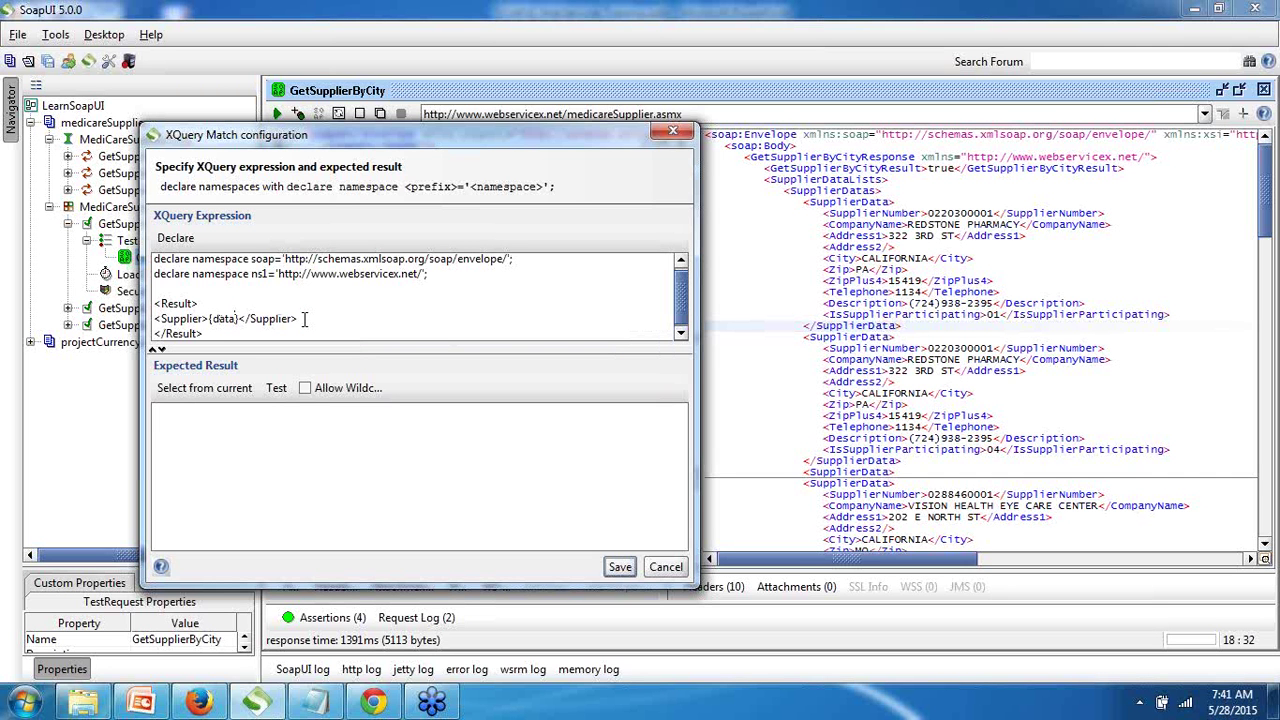
{"action": "type", "text": "()"}
{"action": "type", "text": "//"}
{"action": "type", "text": "ns1"}
{"action": "type", "text": ":"}
{"action": "type", "text": "Supplier"}
{"action": "type", "text": "Data"}
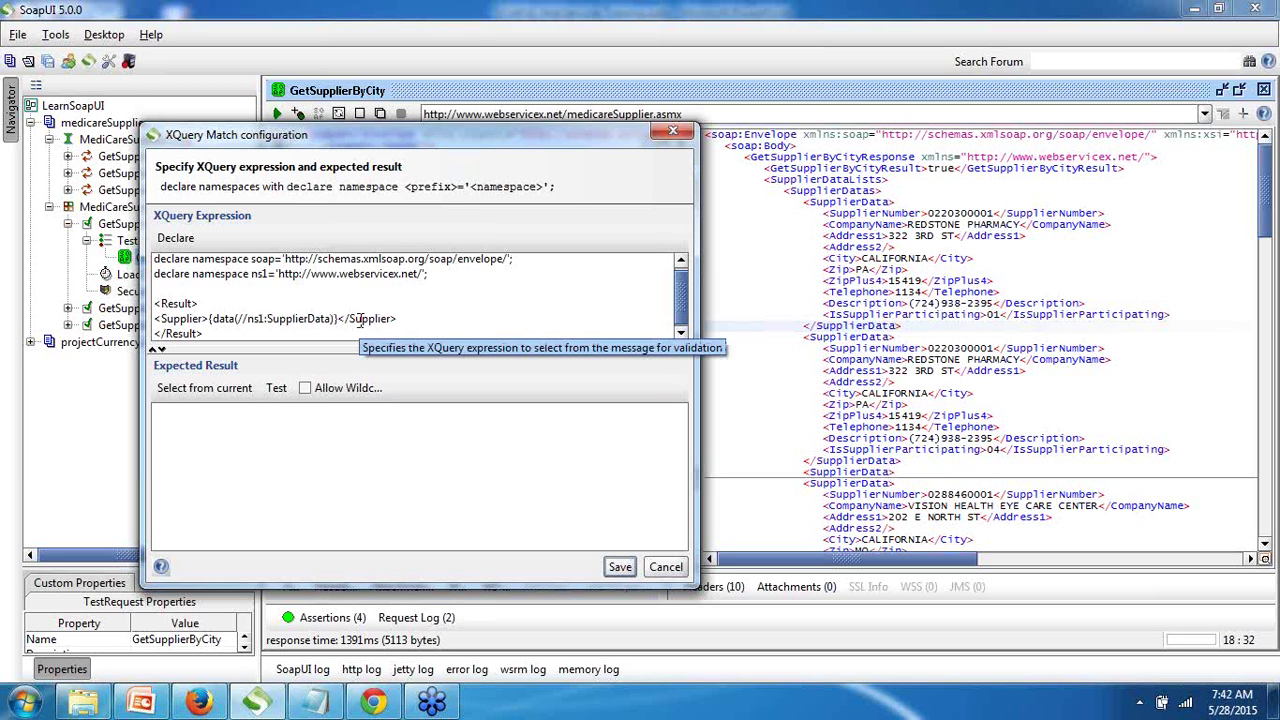
Step: Extend the path with [1]/ns1:CompanyName after SupplierData and populate the expected result from the current response
{"action": "type", "text": "["}
{"action": "type", "text": "1]"}
{"action": "type", "text": "/ns"}
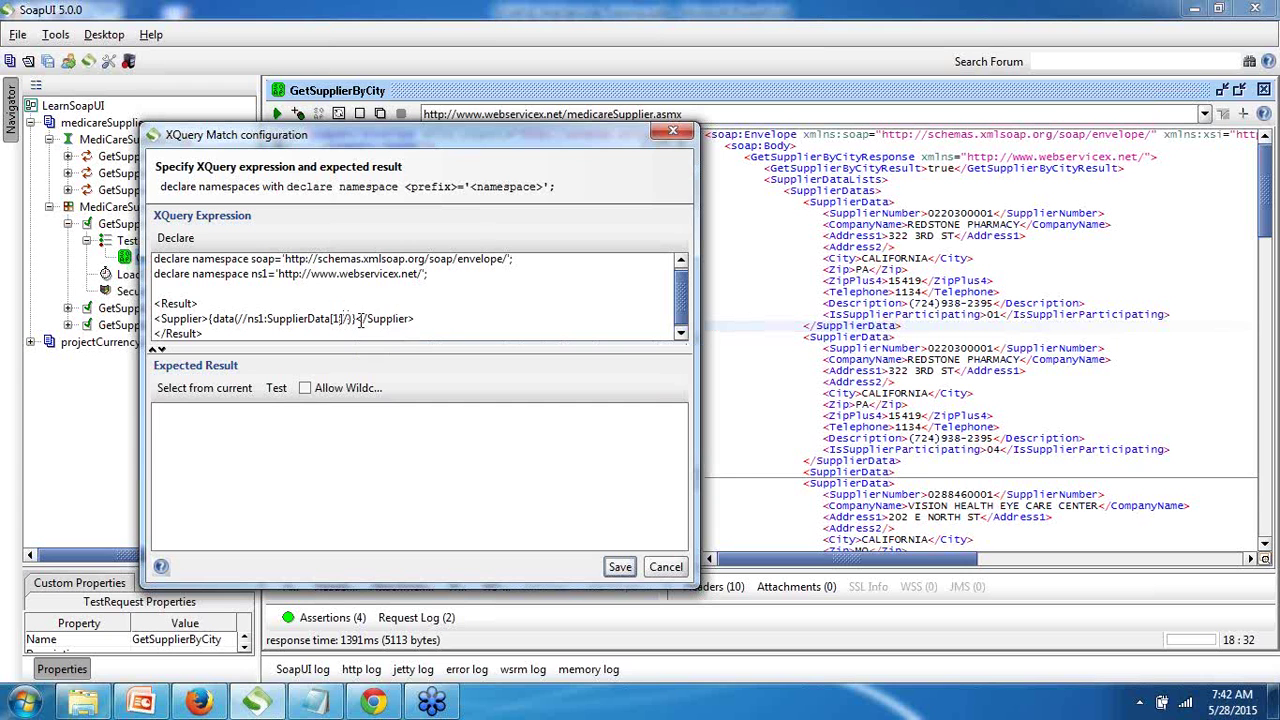
{"action": "type", "text": "1:"}
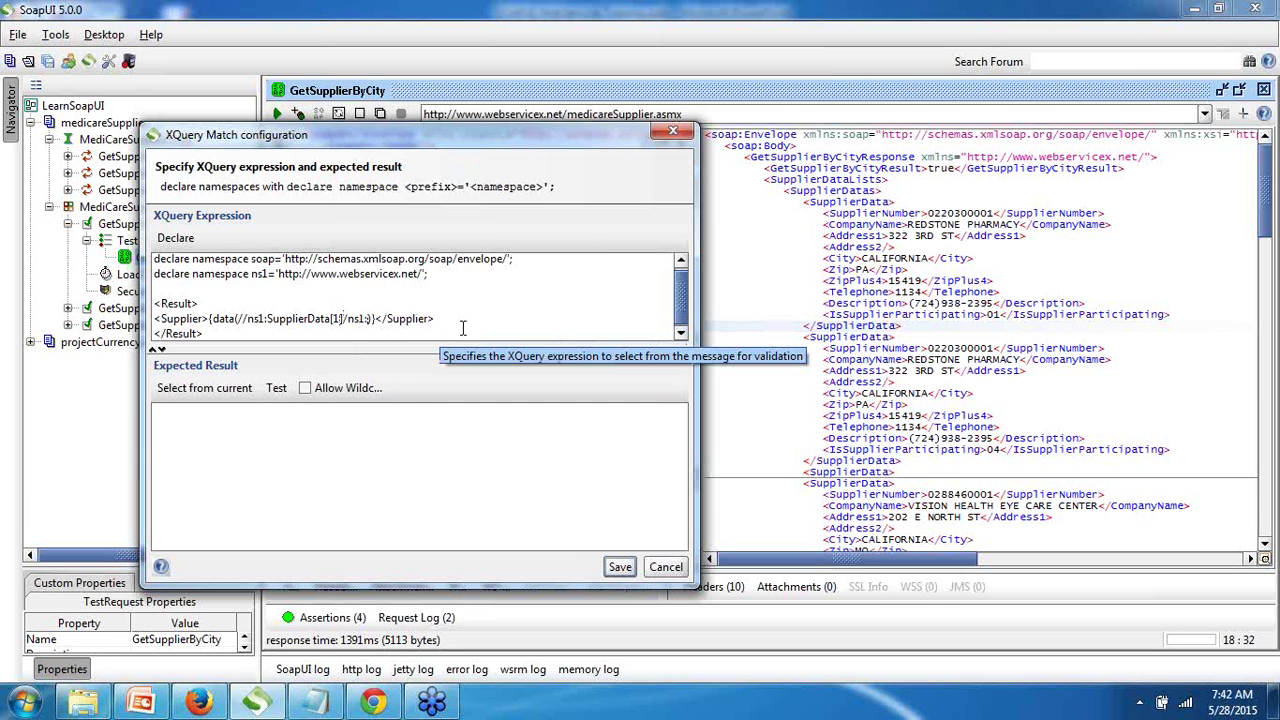
{"action": "type", "text": "CompanyName"}
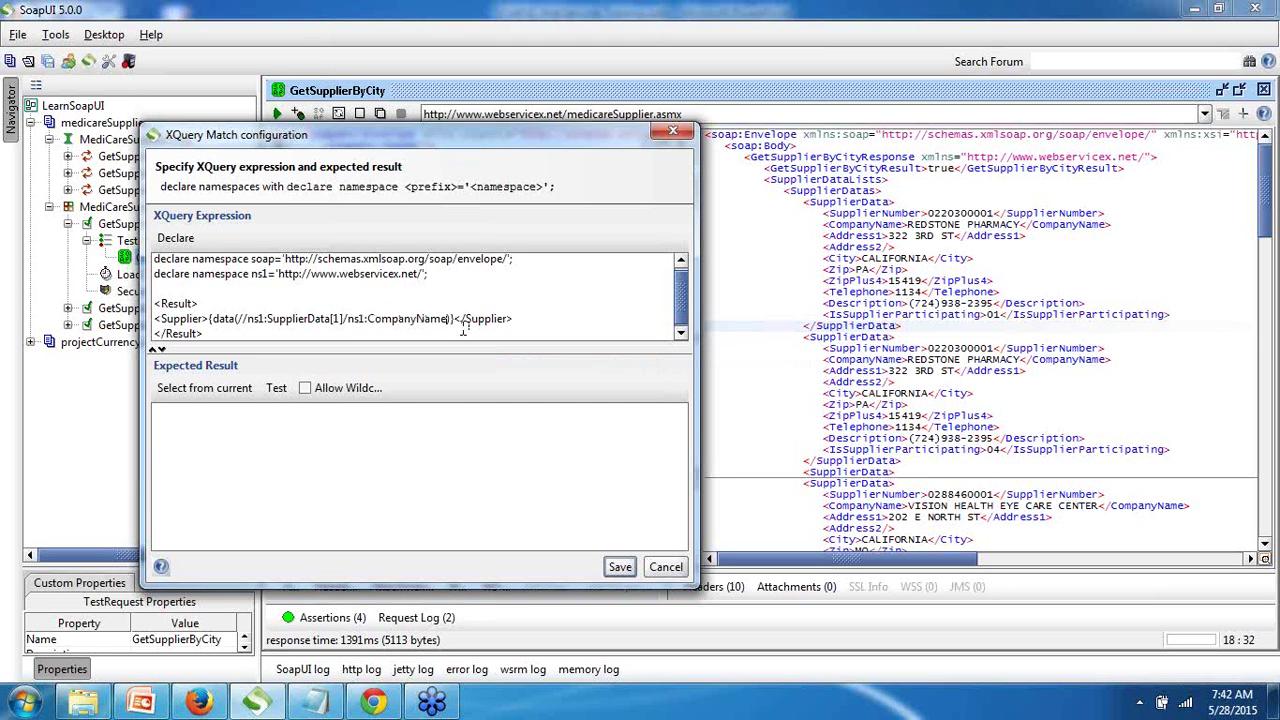
{"action": "left_click", "coordinate": [205, 390]}
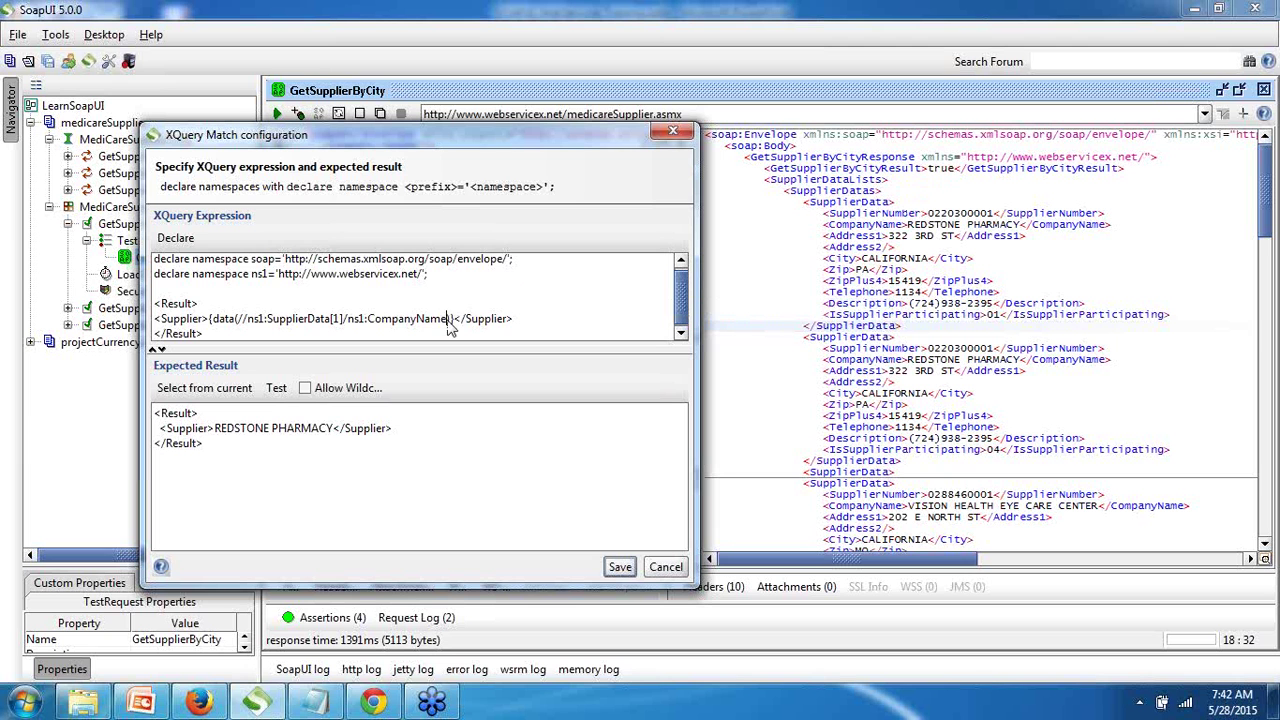
Step: Change the path in the Supplier element to //ns1:SupplierDatas, removing the index and the CompanyName part
{"action": "key", "text": "BackSpace"}
{"action": "key", "text": "BackSpace"}
{"action": "key", "text": "BackSpace"}
{"action": "key", "text": "BackSpace"}
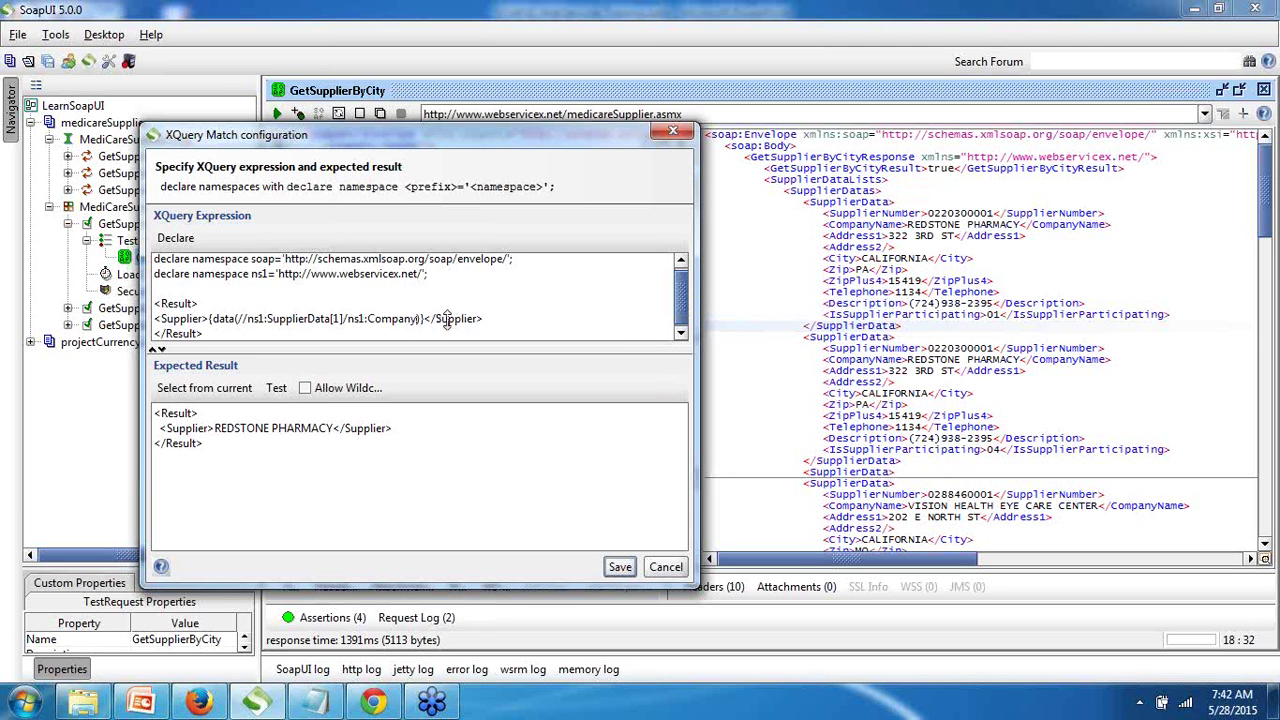
{"action": "key", "text": "BackSpace"}
{"action": "key", "text": "BackSpace"}
{"action": "key", "text": "BackSpace"}
{"action": "key", "text": "BackSpace"}
{"action": "key", "text": "BackSpace"}
{"action": "key", "text": "BackSpace"}
{"action": "key", "text": "BackSpace"}
{"action": "key", "text": "BackSpace"}
{"action": "key", "text": "BackSpace"}
{"action": "key", "text": "BackSpace"}
{"action": "key", "text": "BackSpace"}
{"action": "key", "text": "BackSpace"}
{"action": "key", "text": "BackSpace"}
{"action": "key", "text": "BackSpace"}
{"action": "key", "text": "BackSpace"}
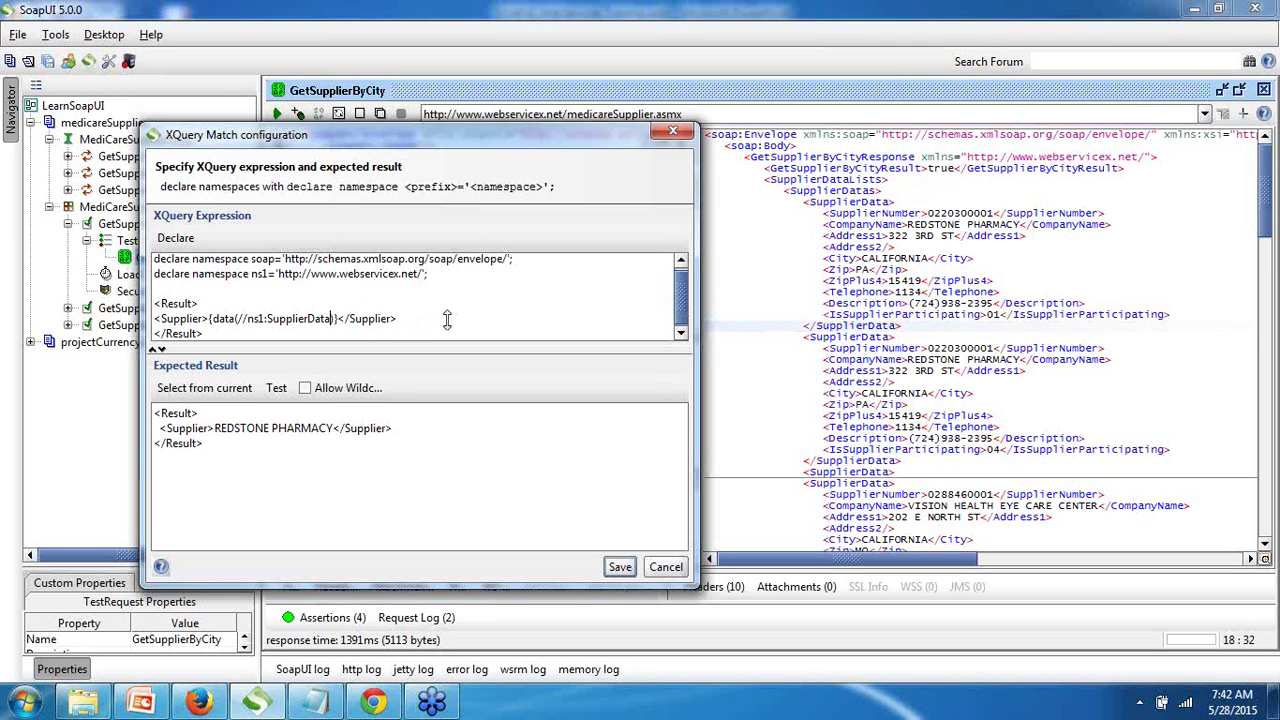
{"action": "type", "text": "s"}
Step: Populate the expected result from the current response, review it against the SupplierDatas path and save the assertion
{"action": "left_click", "coordinate": [204, 388]}
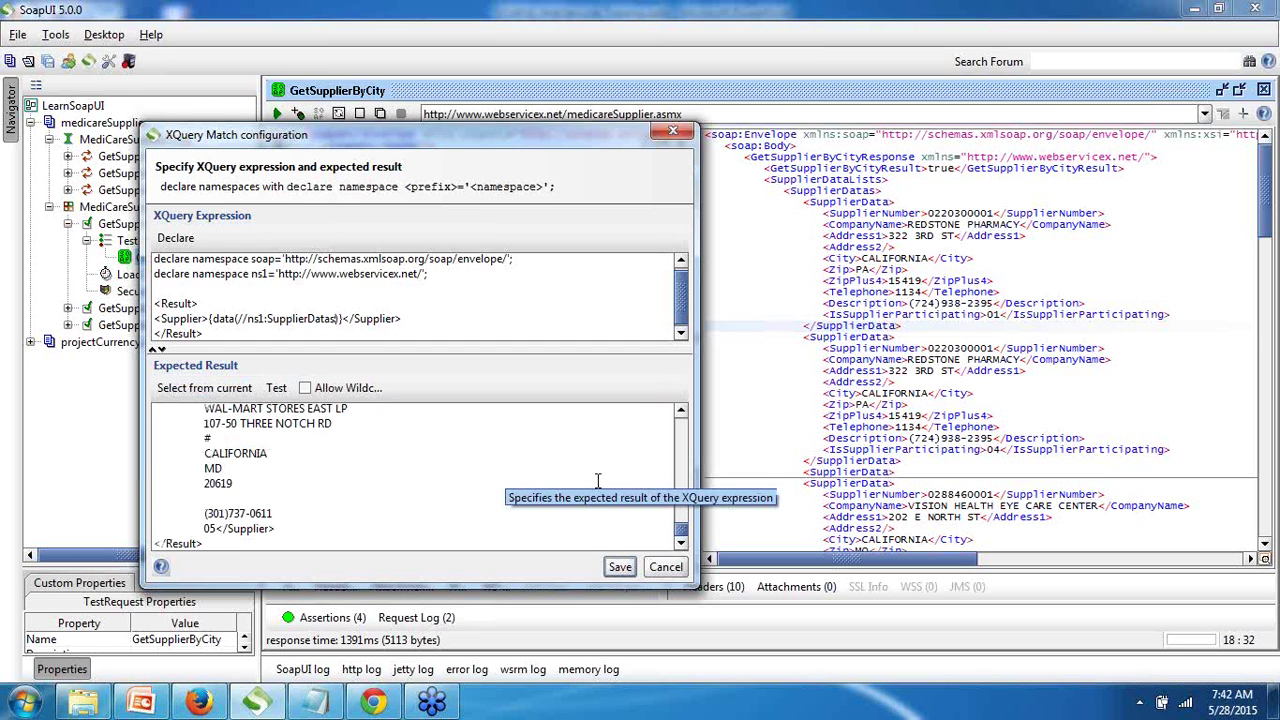
{"action": "left_click_drag", "start_coordinate": [686, 536], "coordinate": [683, 428]}
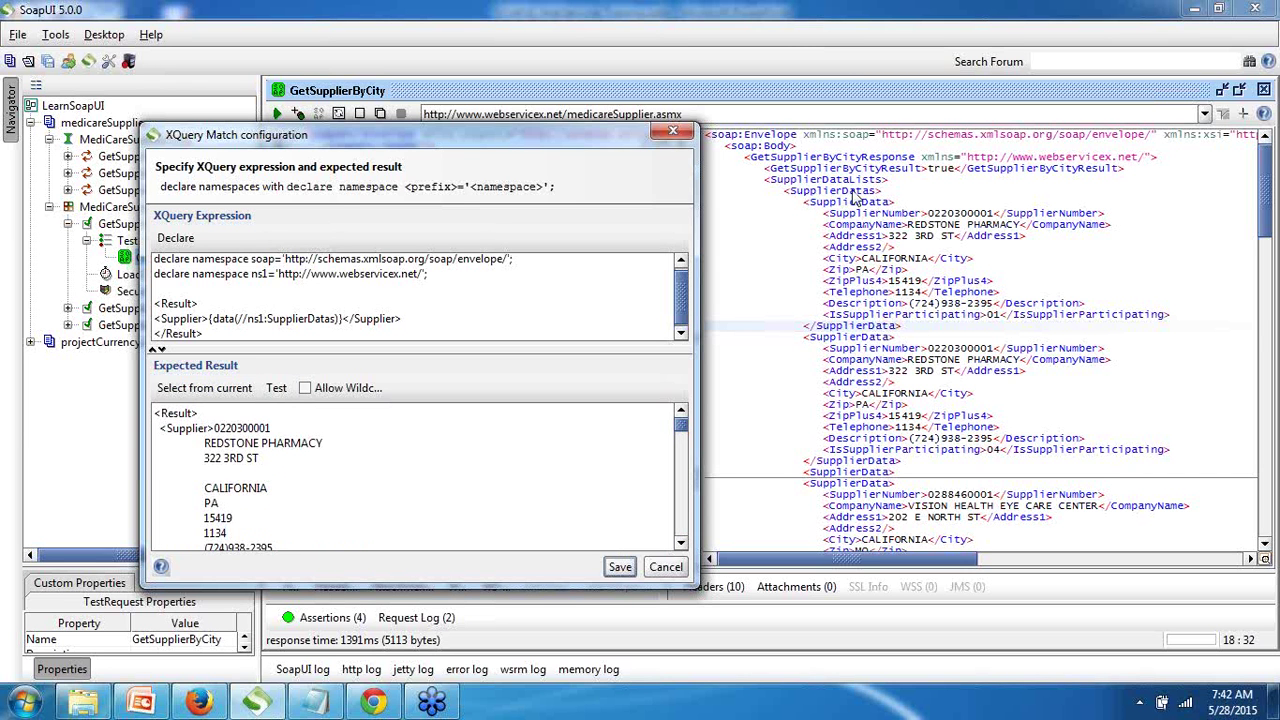
{"action": "left_click", "coordinate": [1273, 248]}
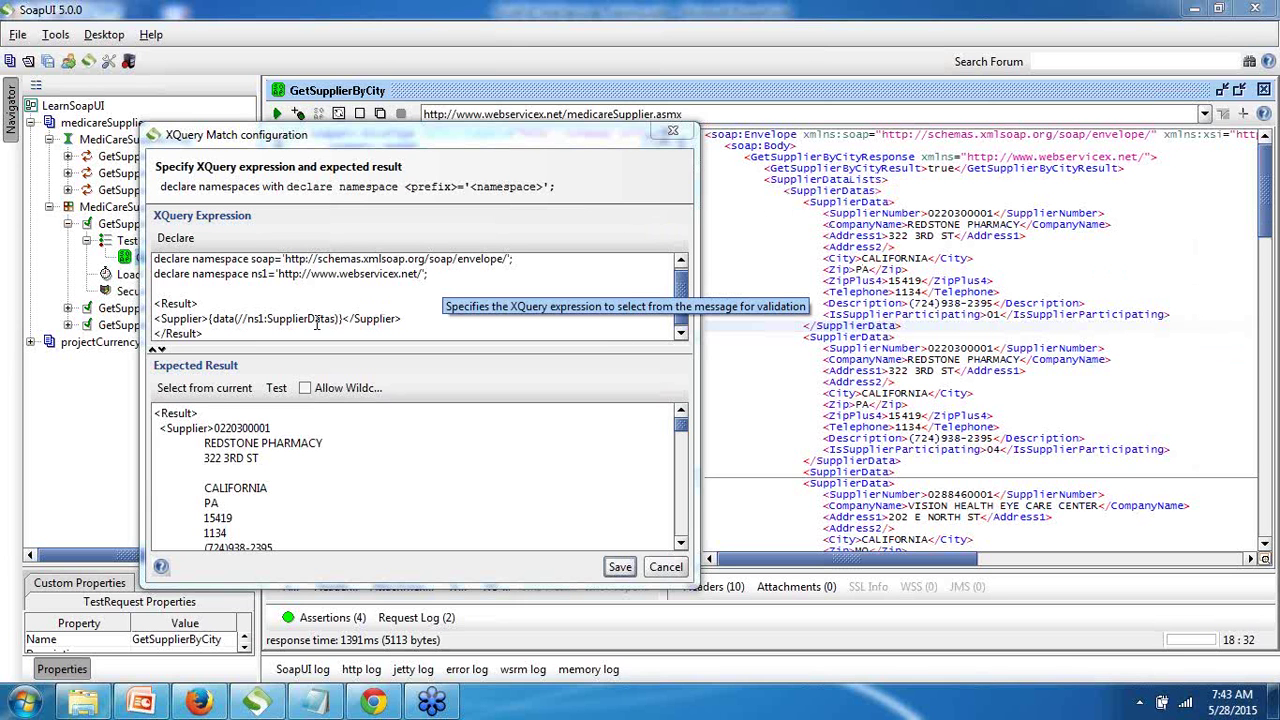
{"action": "left_click_drag", "start_coordinate": [341, 318], "coordinate": [238, 318]}
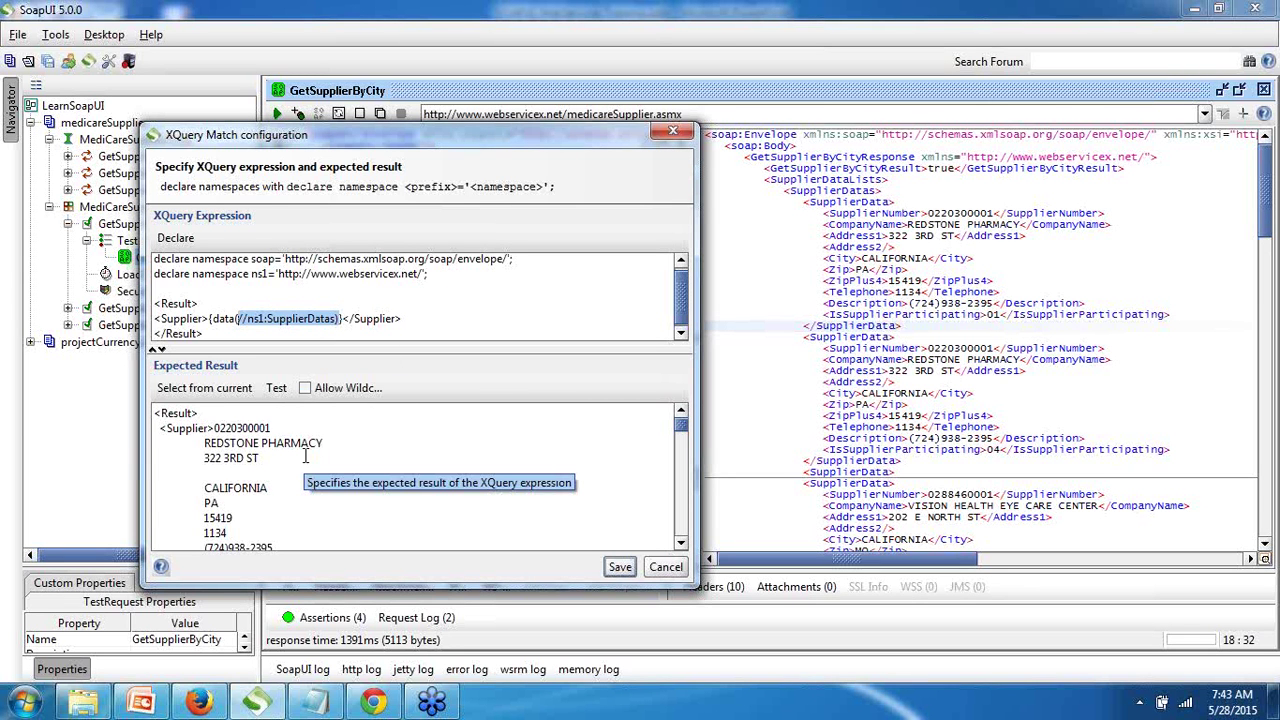
{"action": "left_click", "coordinate": [618, 567]}
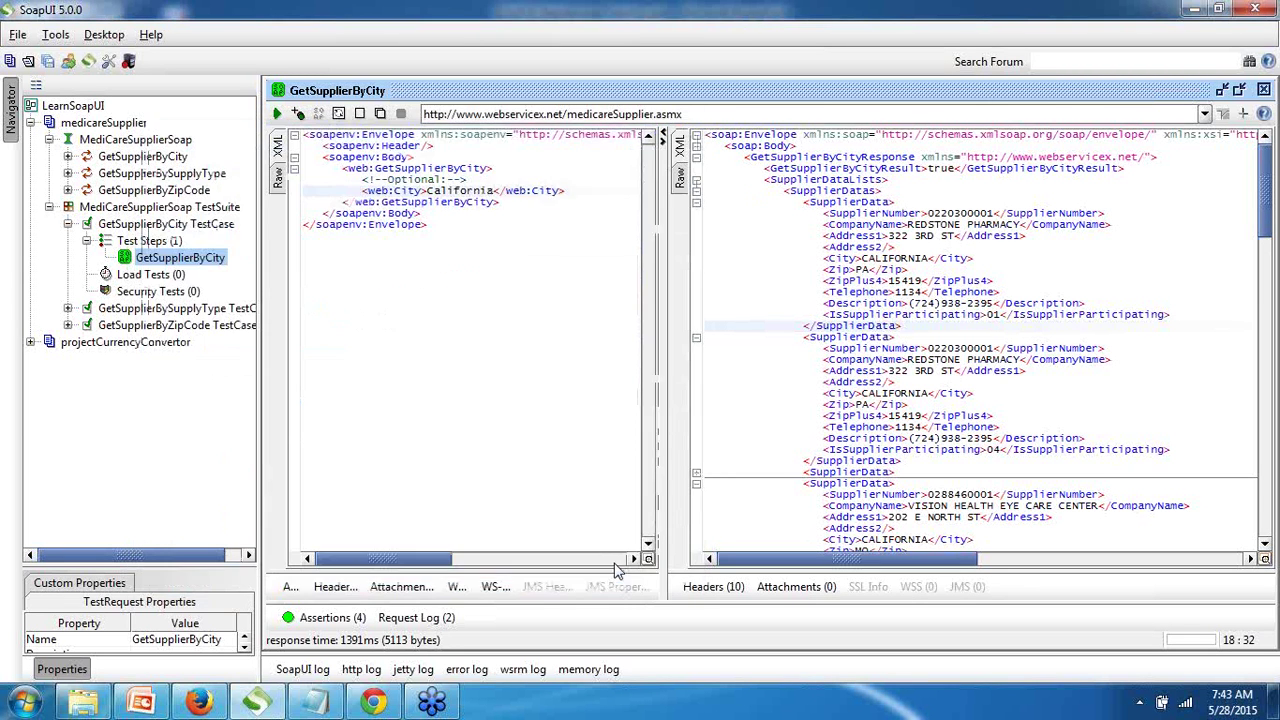
Step: Rerun the GetSupplierByCity request and show the results of its assertions
{"action": "left_click", "coordinate": [278, 116]}
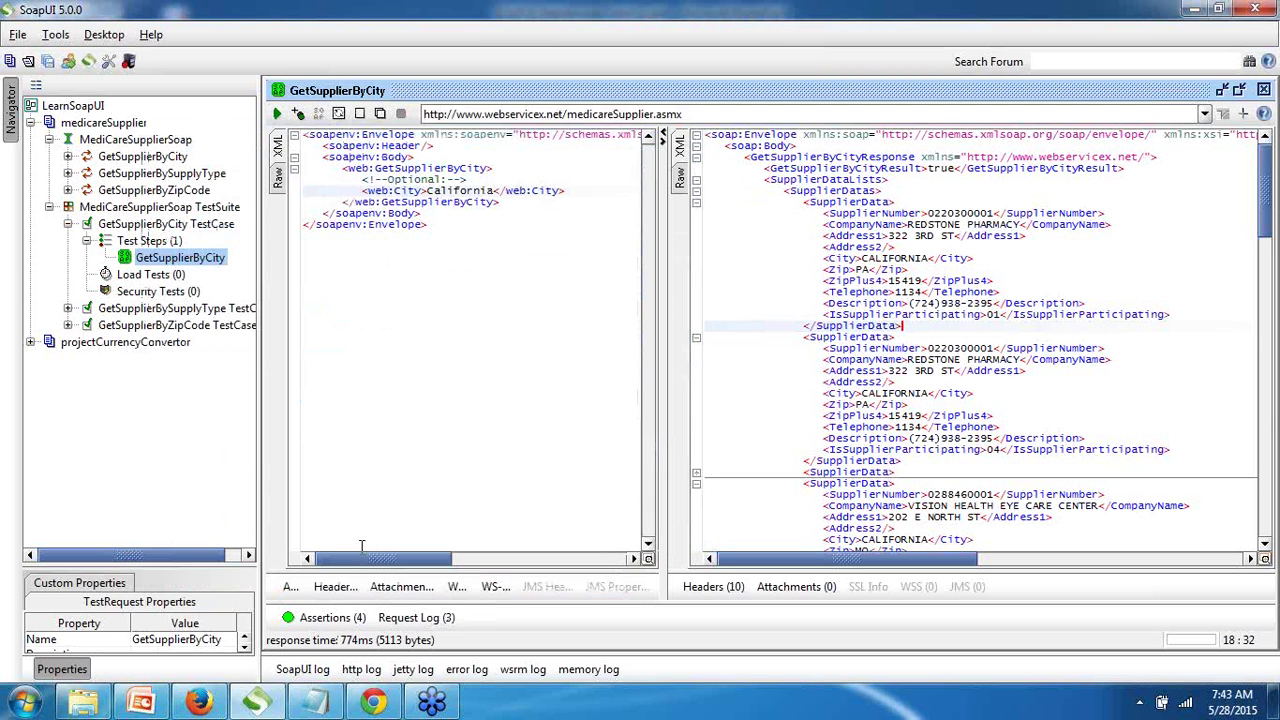
{"action": "left_click", "coordinate": [326, 618]}
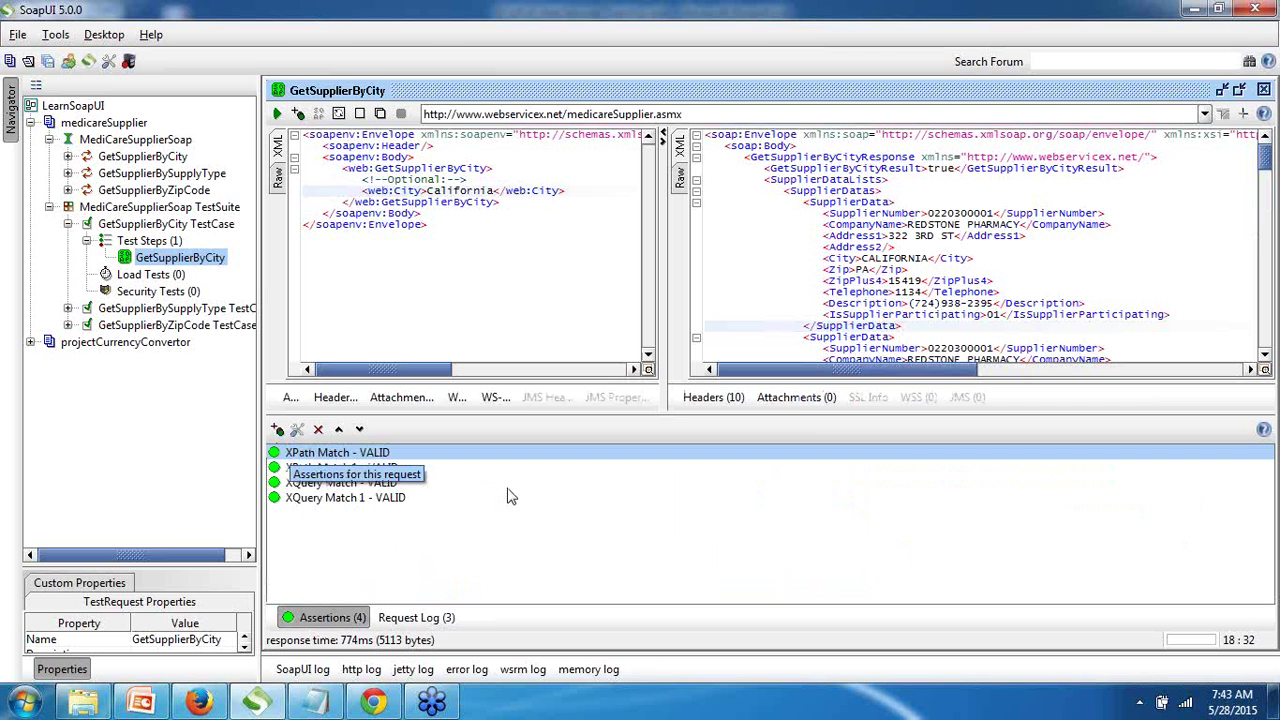
Step: Add another XQuery Match assertion to the GetSupplierByCity step under the name XQuery Match 2
{"action": "left_click", "coordinate": [277, 430]}
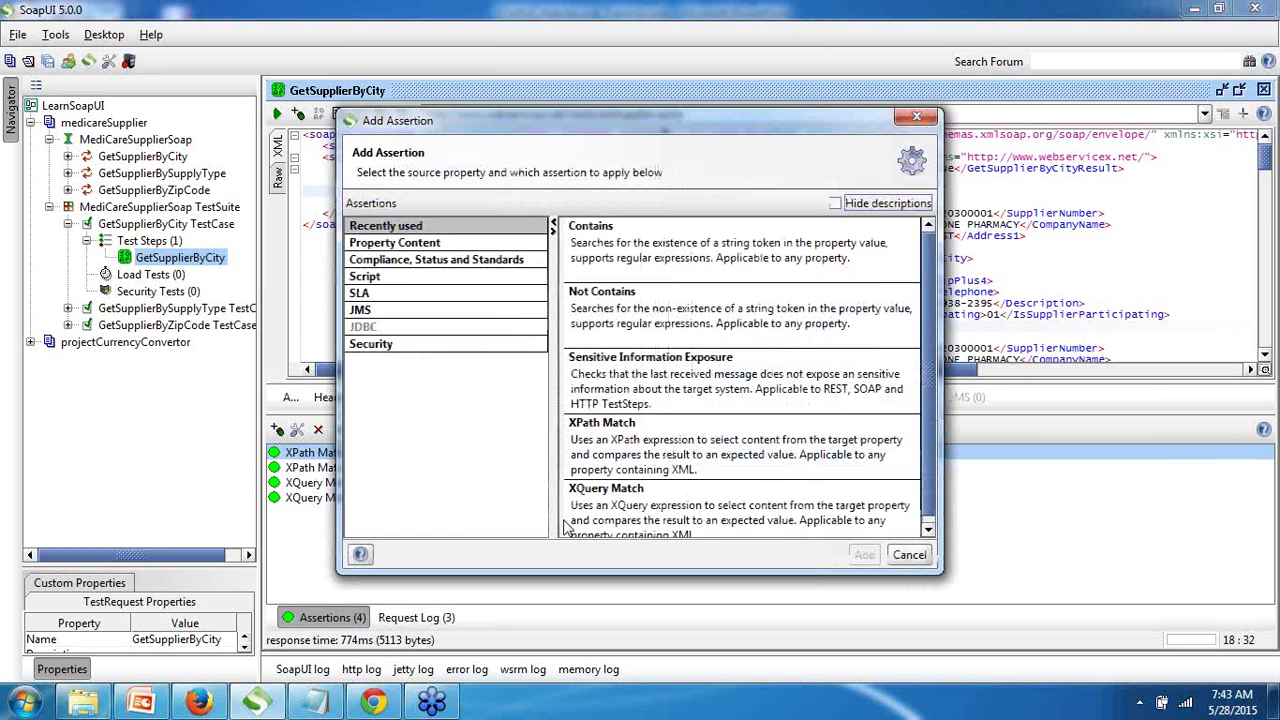
{"action": "left_click", "coordinate": [697, 505]}
{"action": "double_click", "coordinate": [697, 505]}
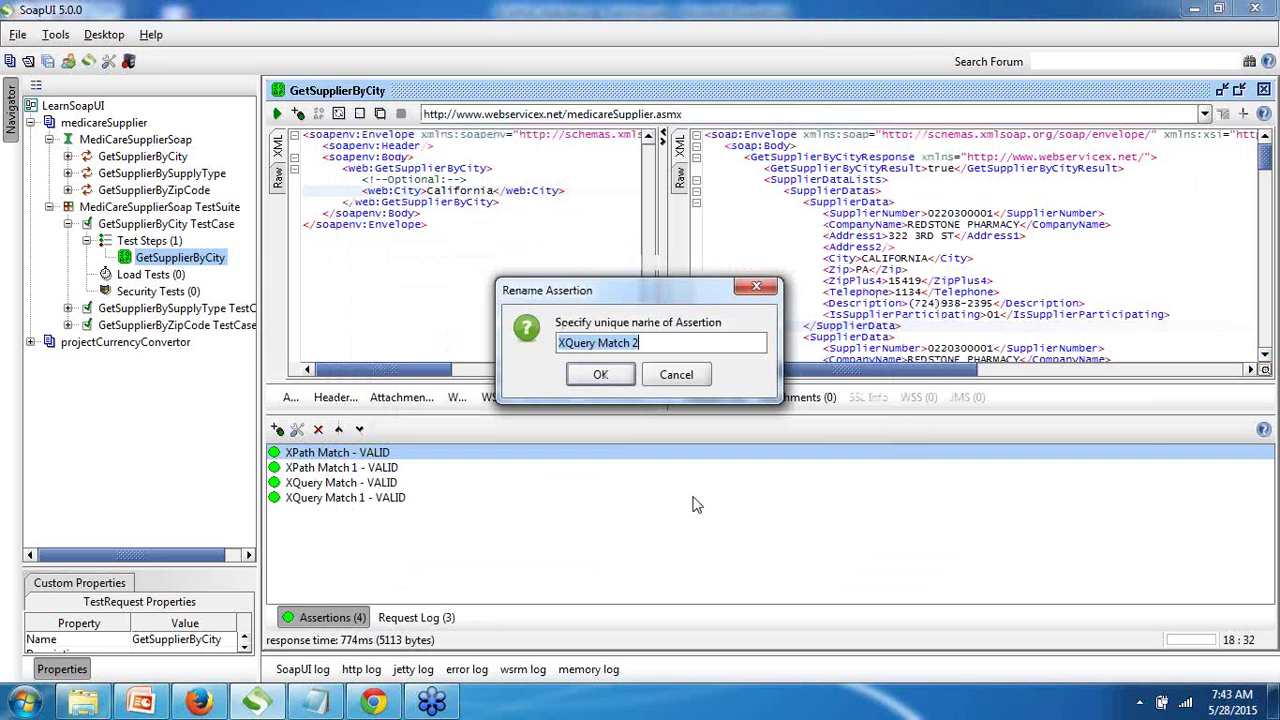
{"action": "left_click", "coordinate": [601, 376]}
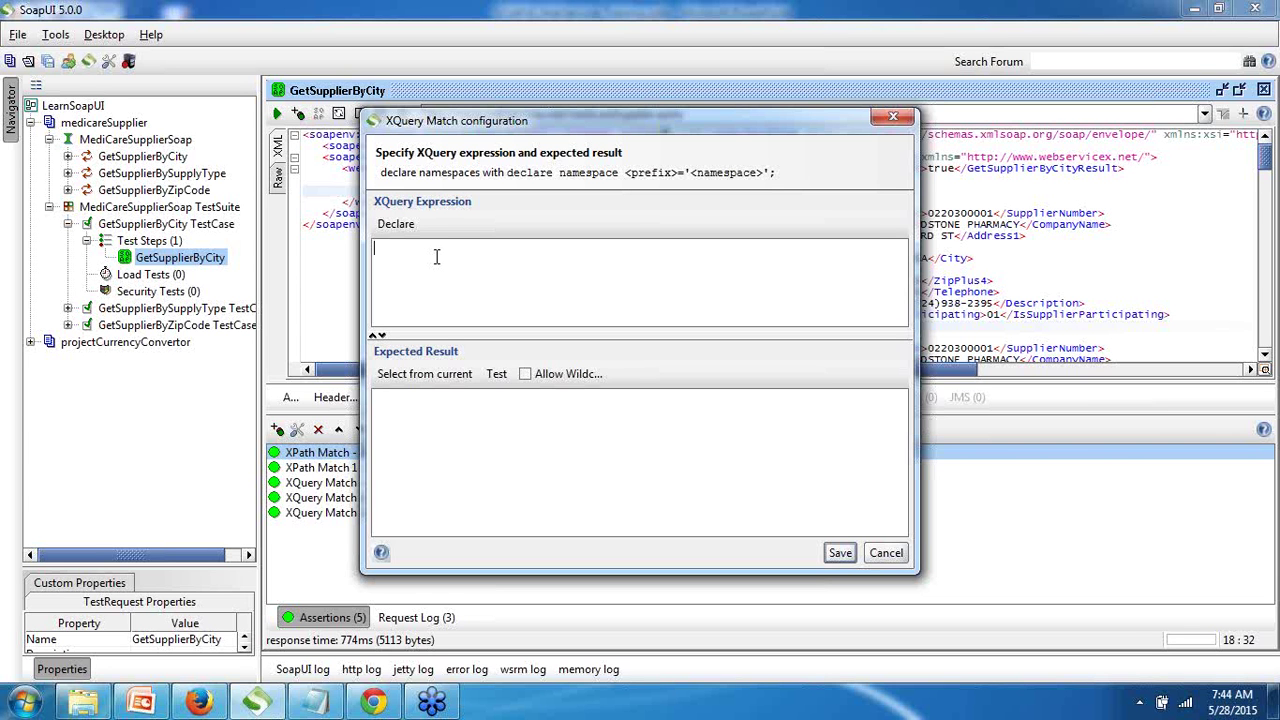
Step: Declare the soap and ns1 namespaces in the XQuery Match 2 expression and add blank lines below them
{"action": "left_click", "coordinate": [397, 224]}
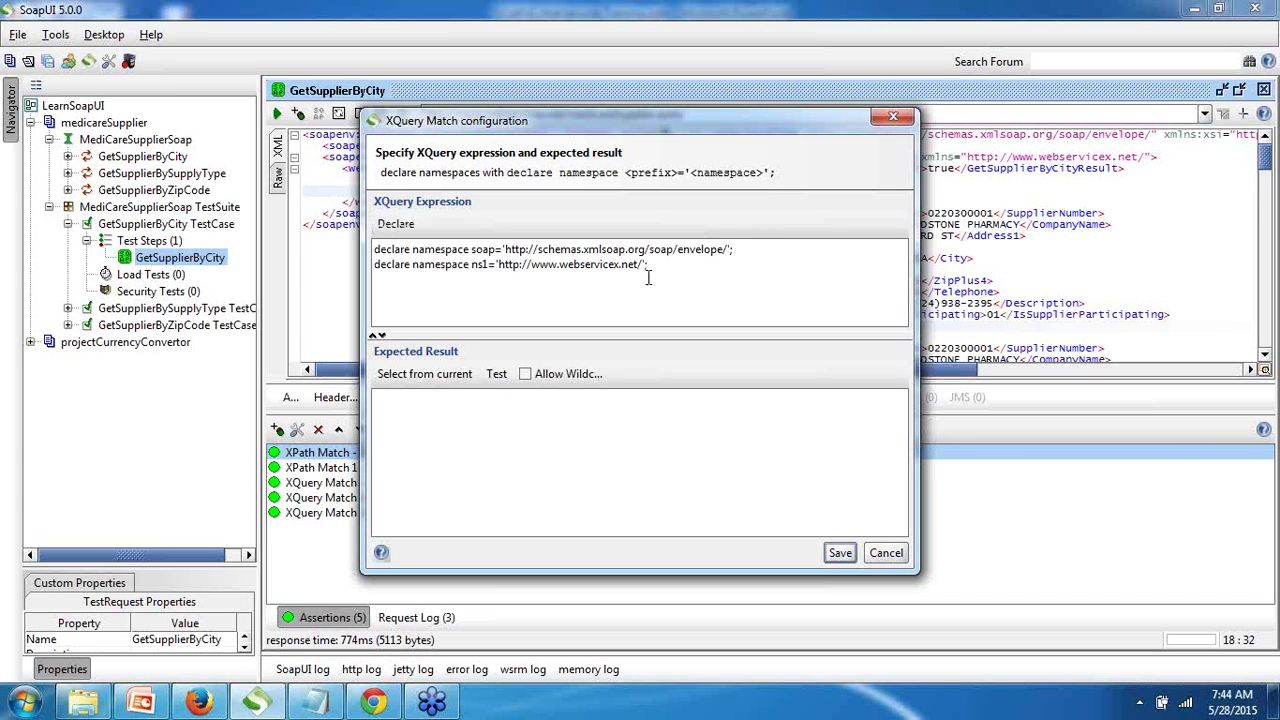
{"action": "key", "text": "Return"}
{"action": "key", "text": "Return"}
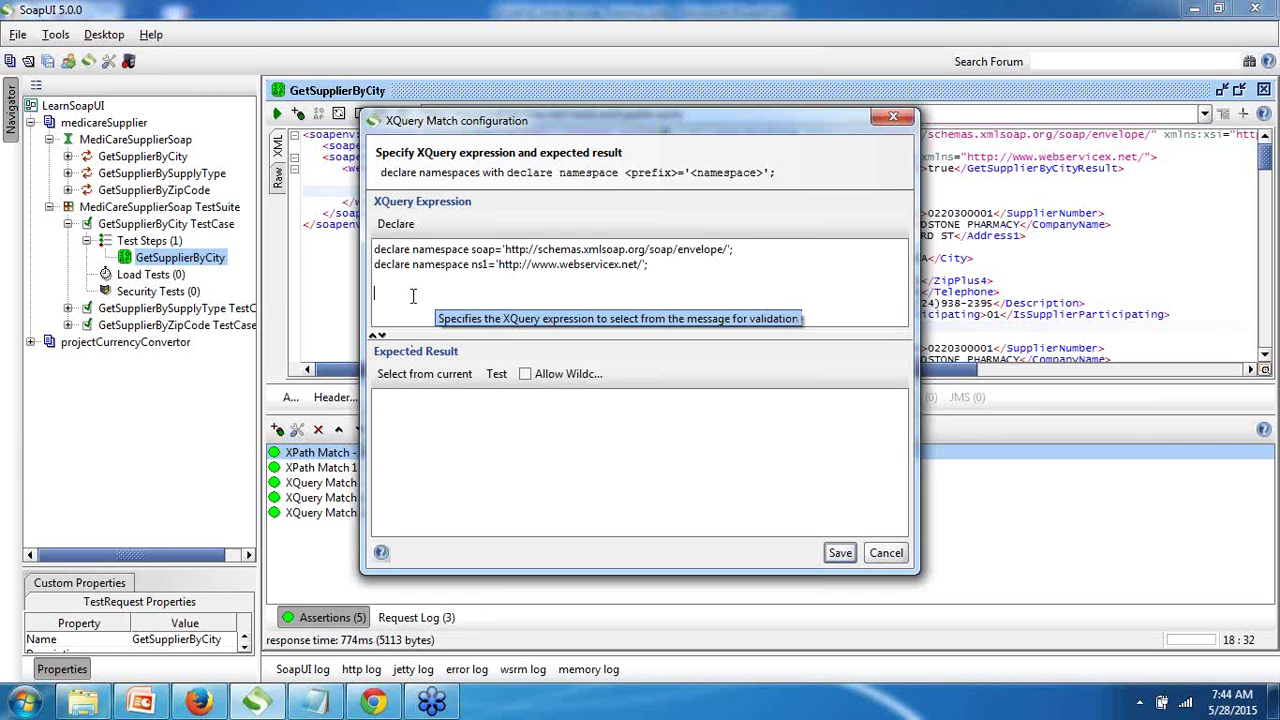
Step: Add a pair of Result tags on separate lines below the namespace declarations in the XQuery Match 2 expression
{"action": "type", "text": "<>"}
{"action": "key", "text": "Left"}
{"action": "type", "text": "Res"}
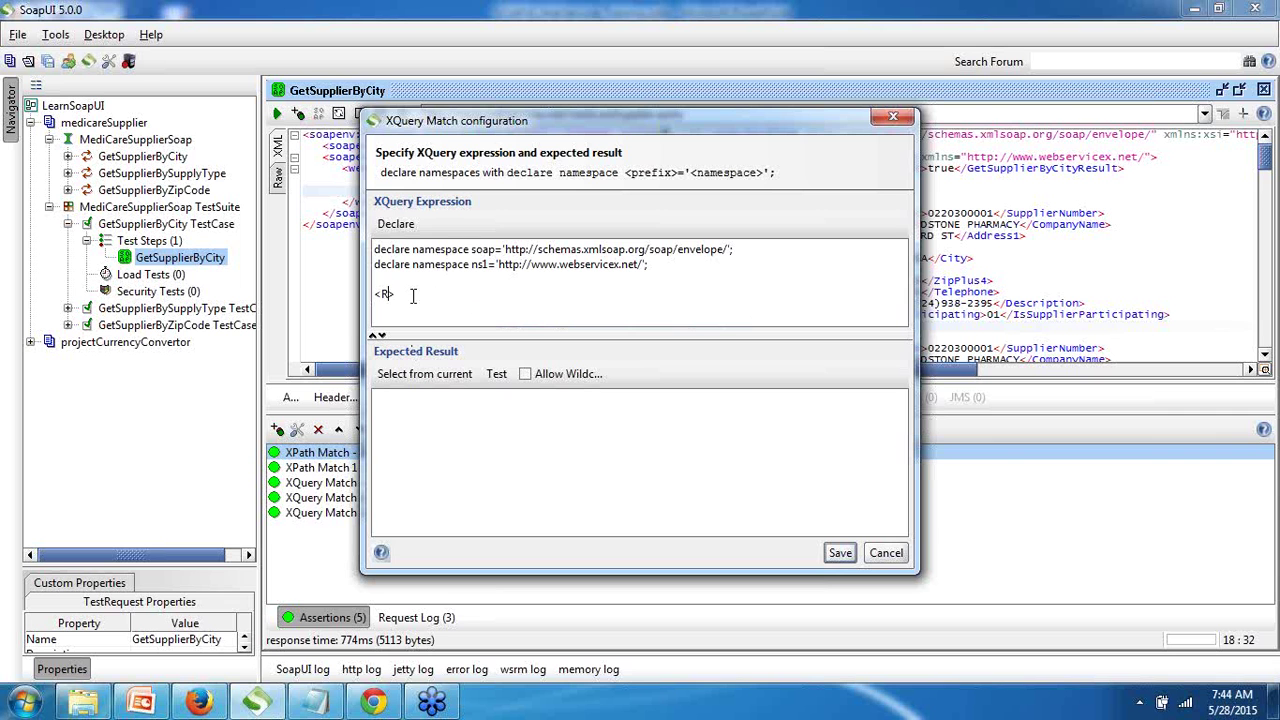
{"action": "type", "text": "ult"}
{"action": "key", "text": "Right"}
{"action": "key", "text": "Return"}
{"action": "key", "text": "Return"}
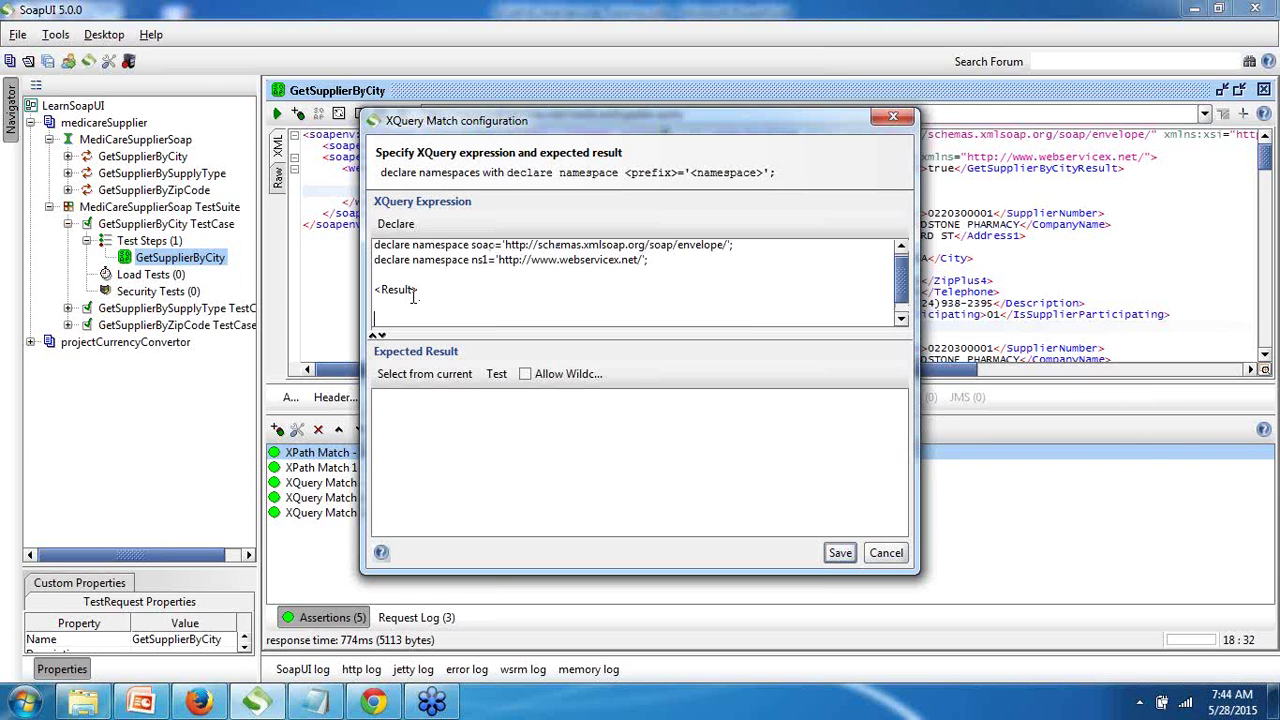
{"action": "type", "text": "<>"}
{"action": "key", "text": "Left"}
{"action": "type", "text": "/"}
{"action": "type", "text": "Resul"}
{"action": "type", "text": "t"}
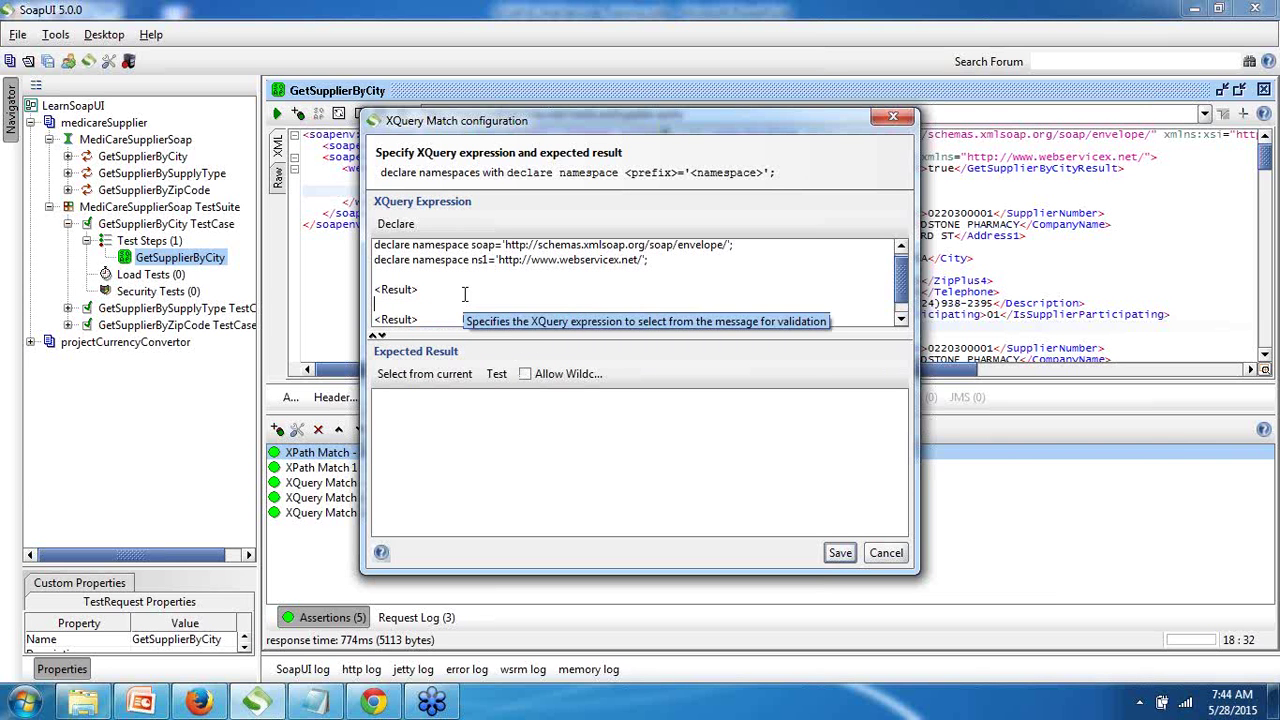
Step: Between the Result tags, add braces enclosing the loop for $x in //ns1:SupplierData and start its return line
{"action": "type", "text": "{"}
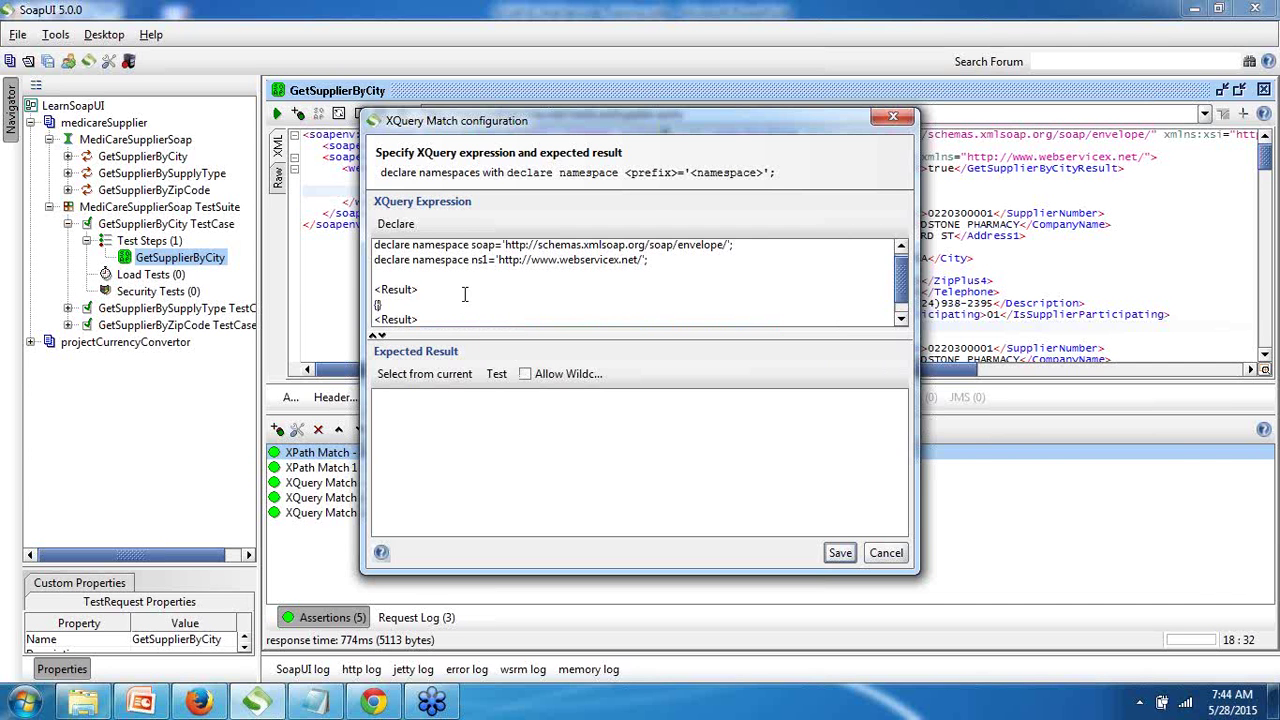
{"action": "key", "text": "Return"}
{"action": "scroll", "coordinate": [464, 293], "scroll_direction": "down", "scroll_amount": 1}
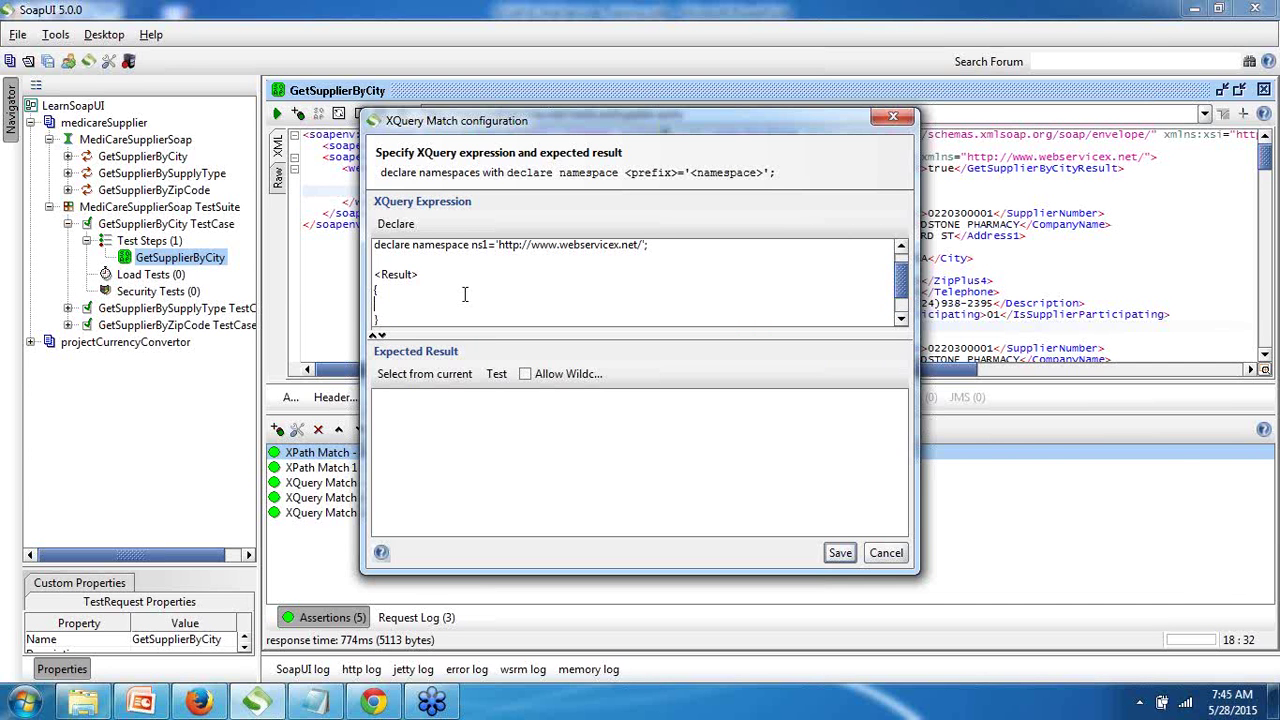
{"action": "type", "text": "for $x in //ns1:SupplierData"}
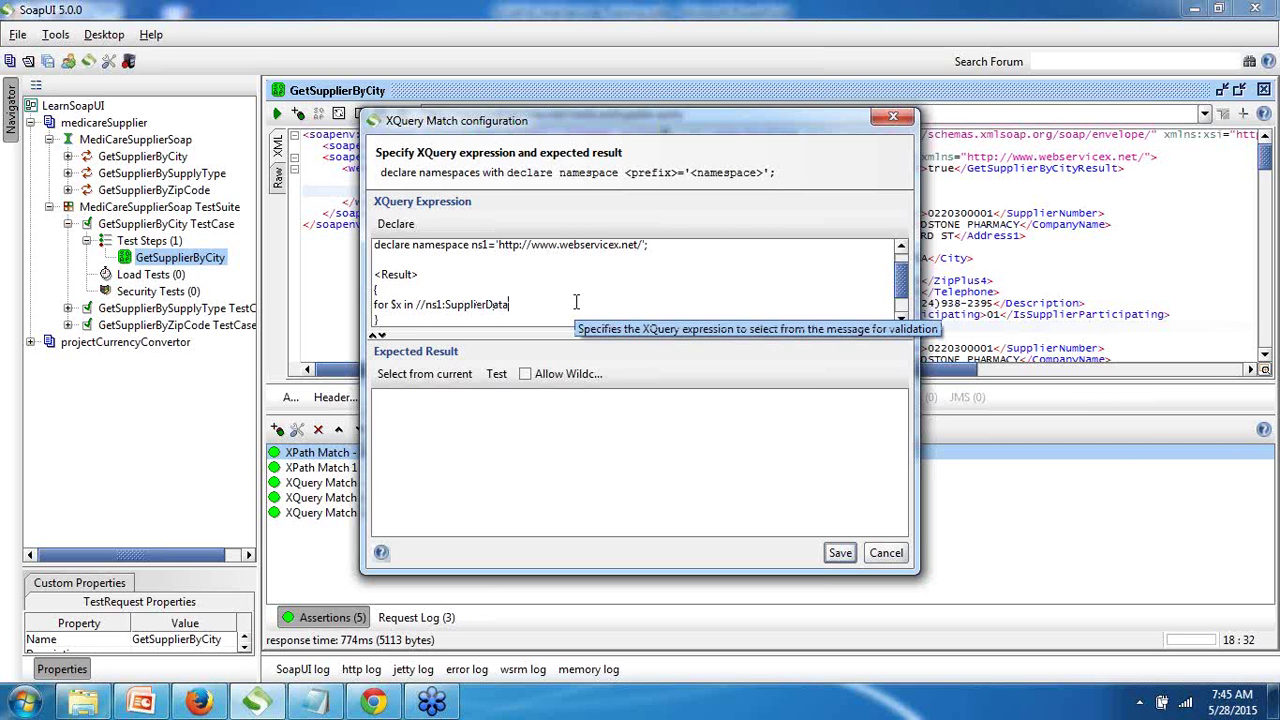
{"action": "key", "text": "Return"}
{"action": "type", "text": "return"}
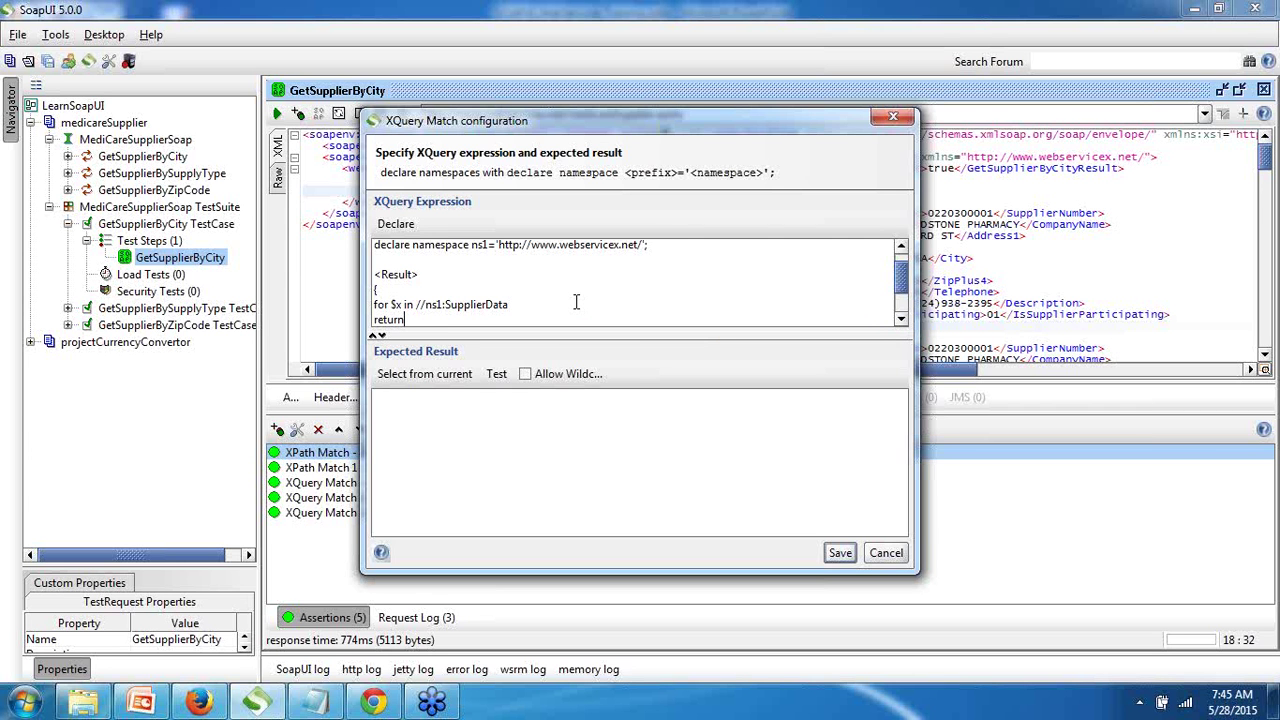
Step: Make the loop return an <Address></Address> element
{"action": "type", "text": " <>"}
{"action": "left_click_drag", "start_coordinate": [669, 124], "coordinate": [632, 146]}
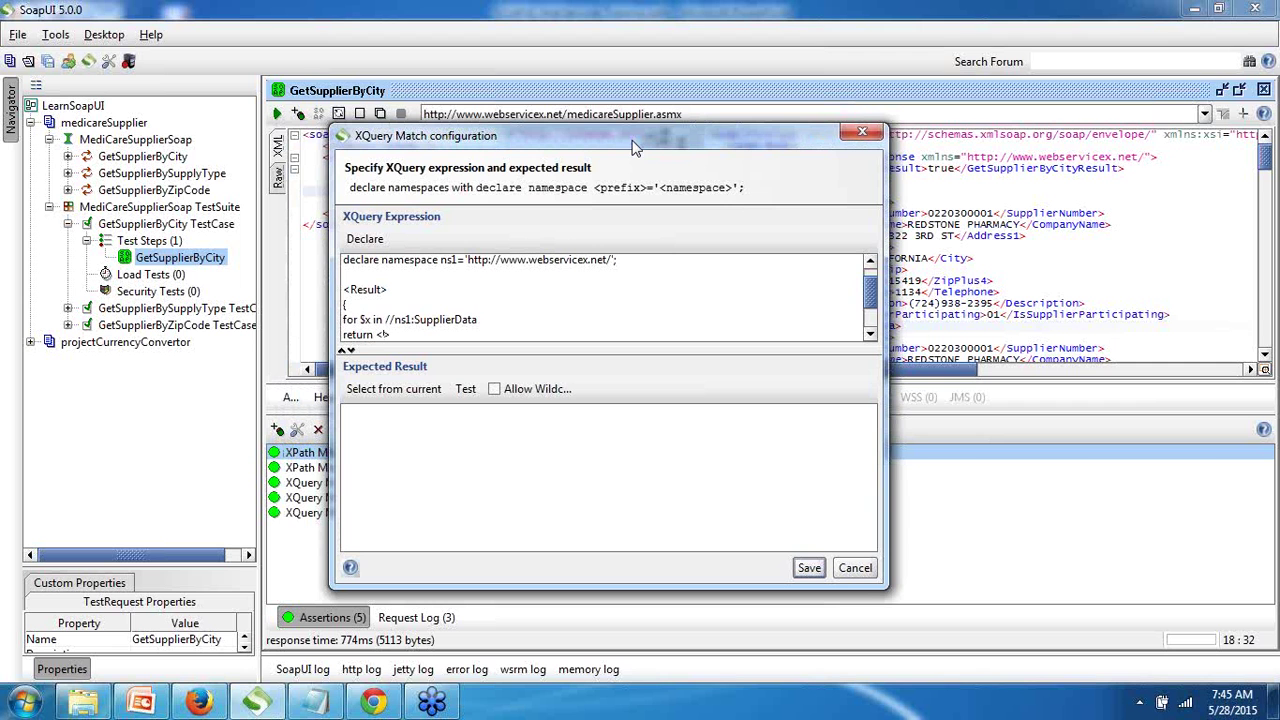
{"action": "type", "text": "Address"}
{"action": "key", "text": "Right"}
{"action": "type", "text": "<Address></Address"}
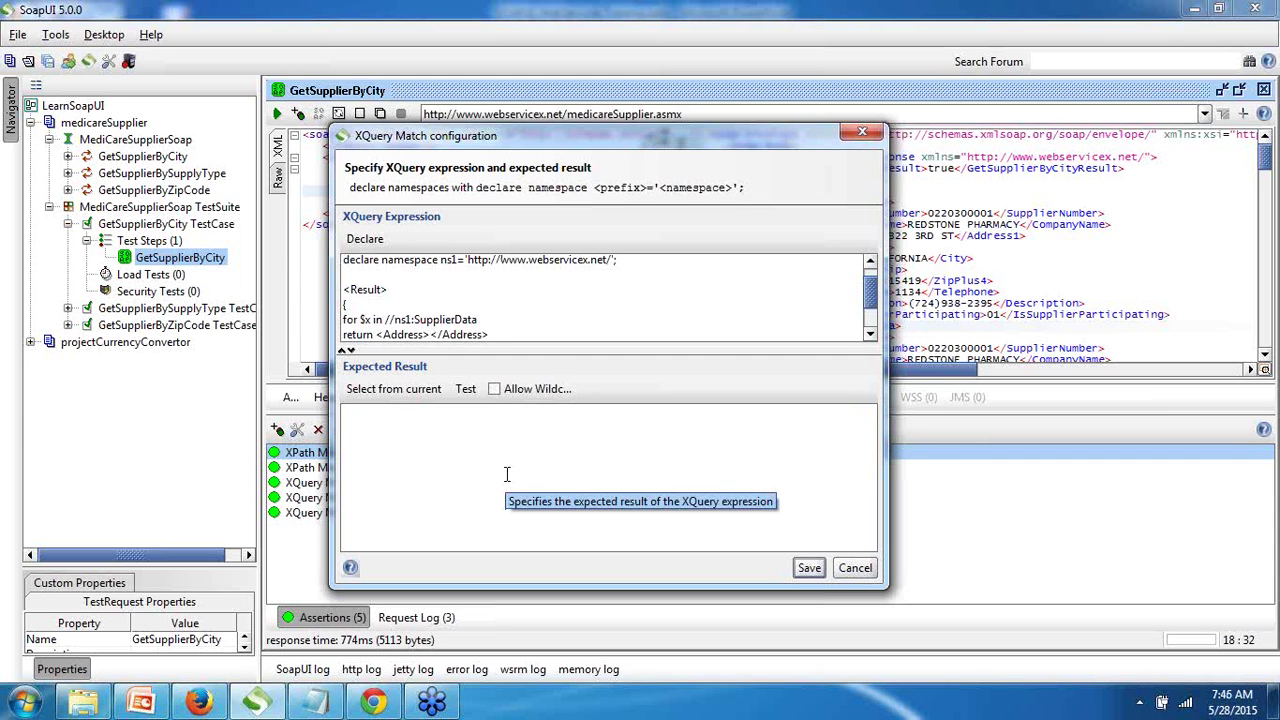
Step: Fill the Address element with the expression {data($x/ns1:Address1)}
{"action": "type", "text": "{}data"}
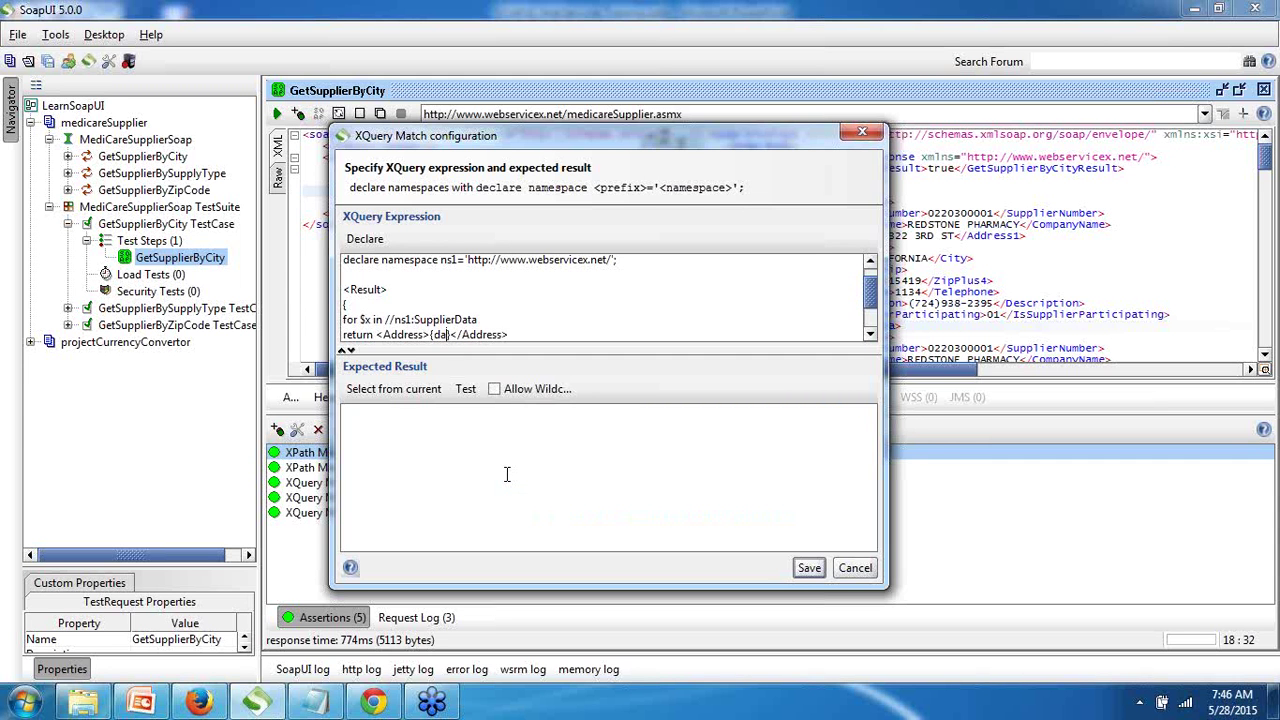
{"action": "type", "text": "()"}
{"action": "type", "text": "$"}
{"action": "type", "text": "x"}
{"action": "type", "text": "/"}
{"action": "type", "text": "ns1"}
{"action": "type", "text": ":"}
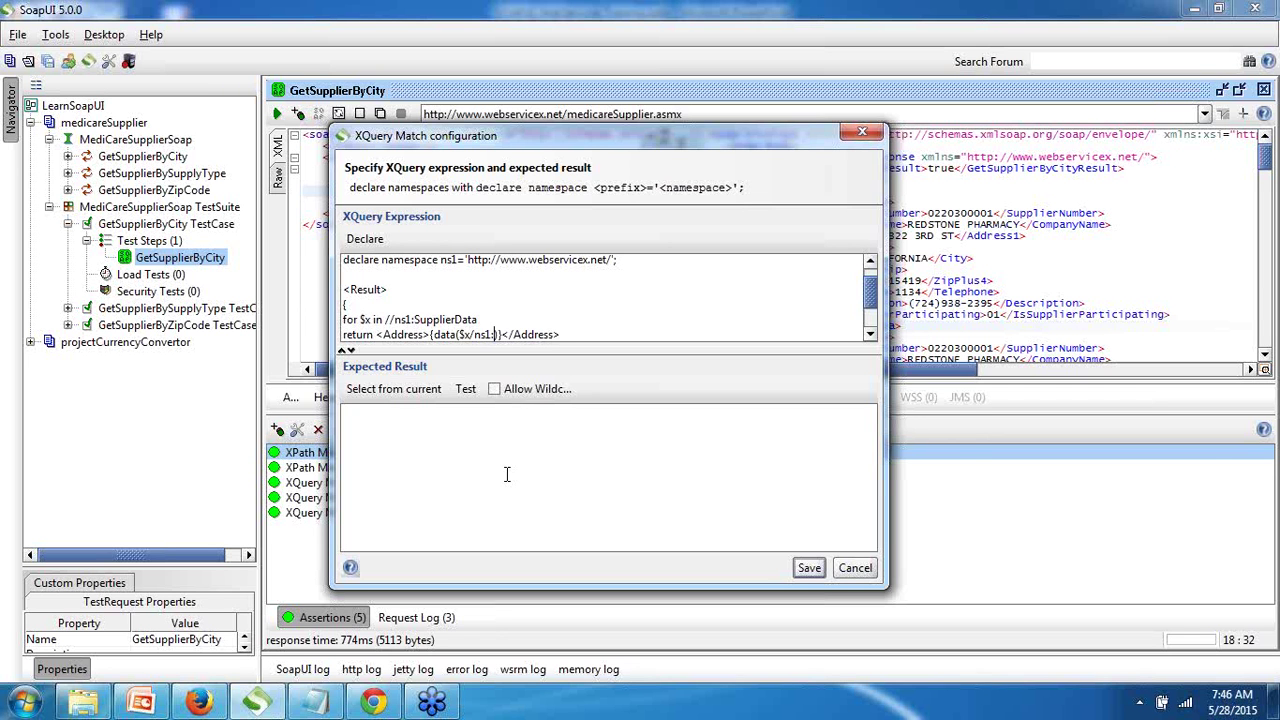
{"action": "type", "text": "Address1"}
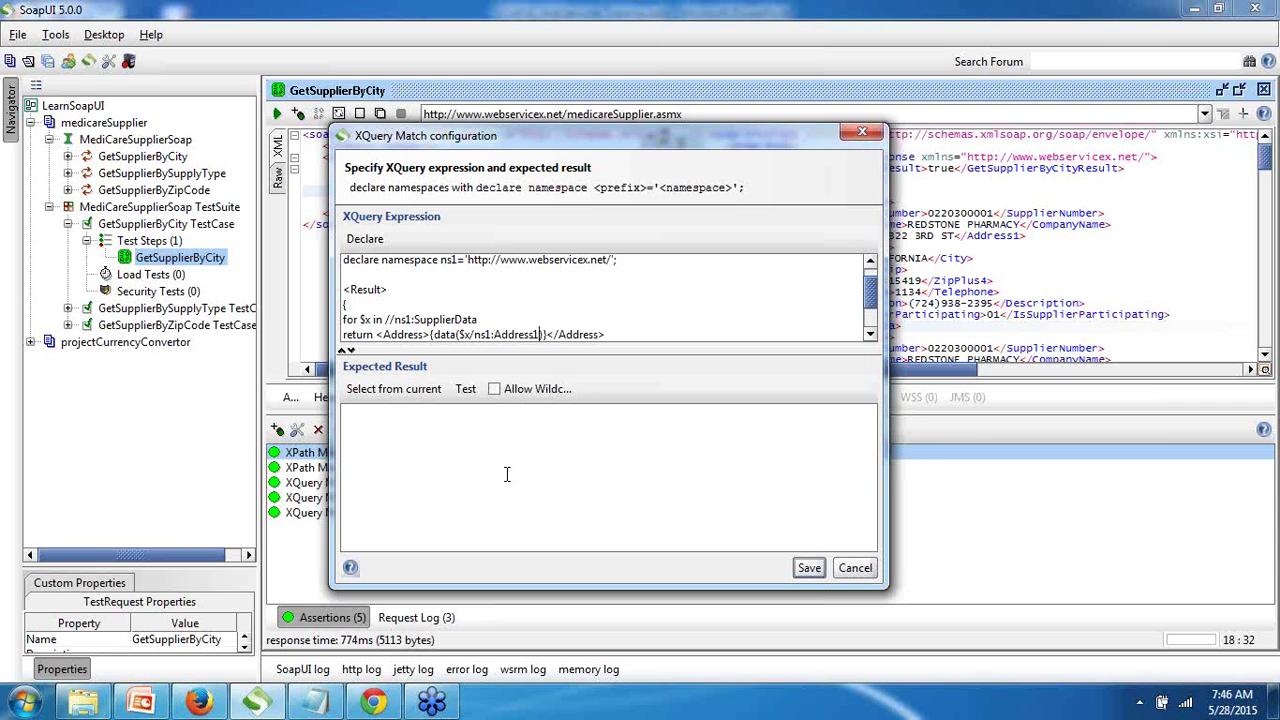
Step: Try to populate the expected result from the current response and check the remaining lines of the expression
{"action": "left_click", "coordinate": [405, 390]}
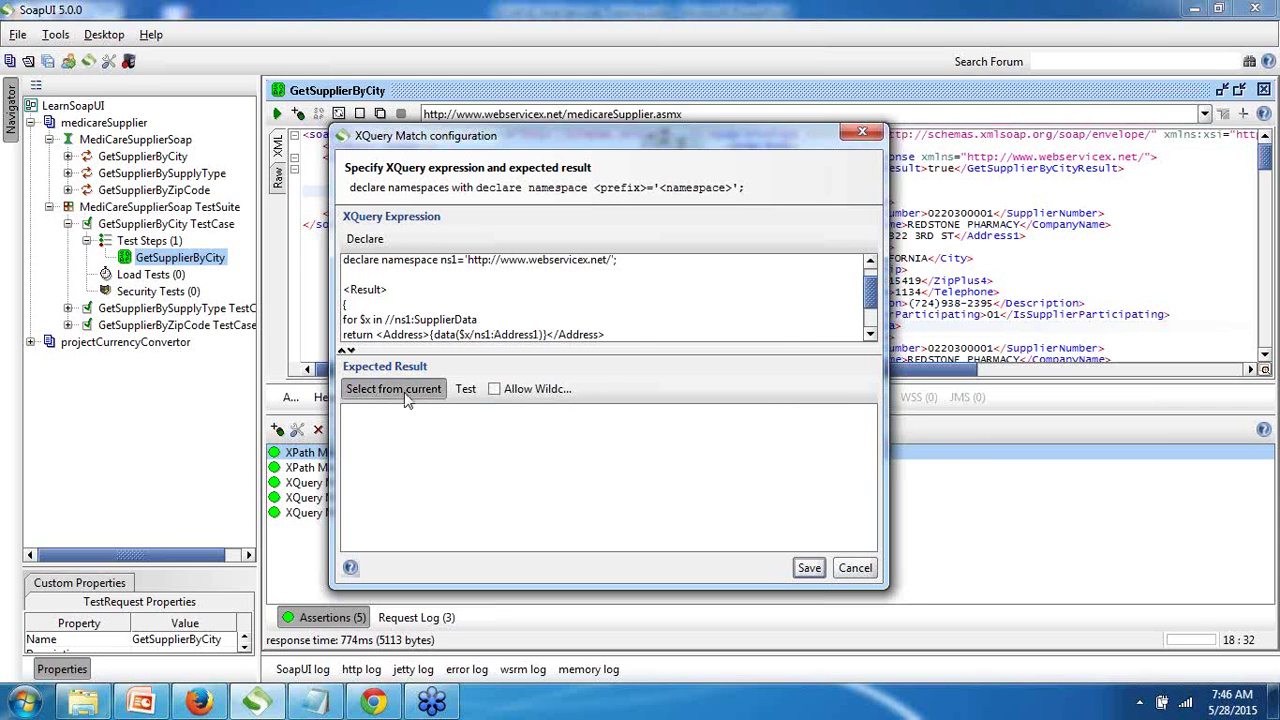
{"action": "left_click", "coordinate": [639, 370]}
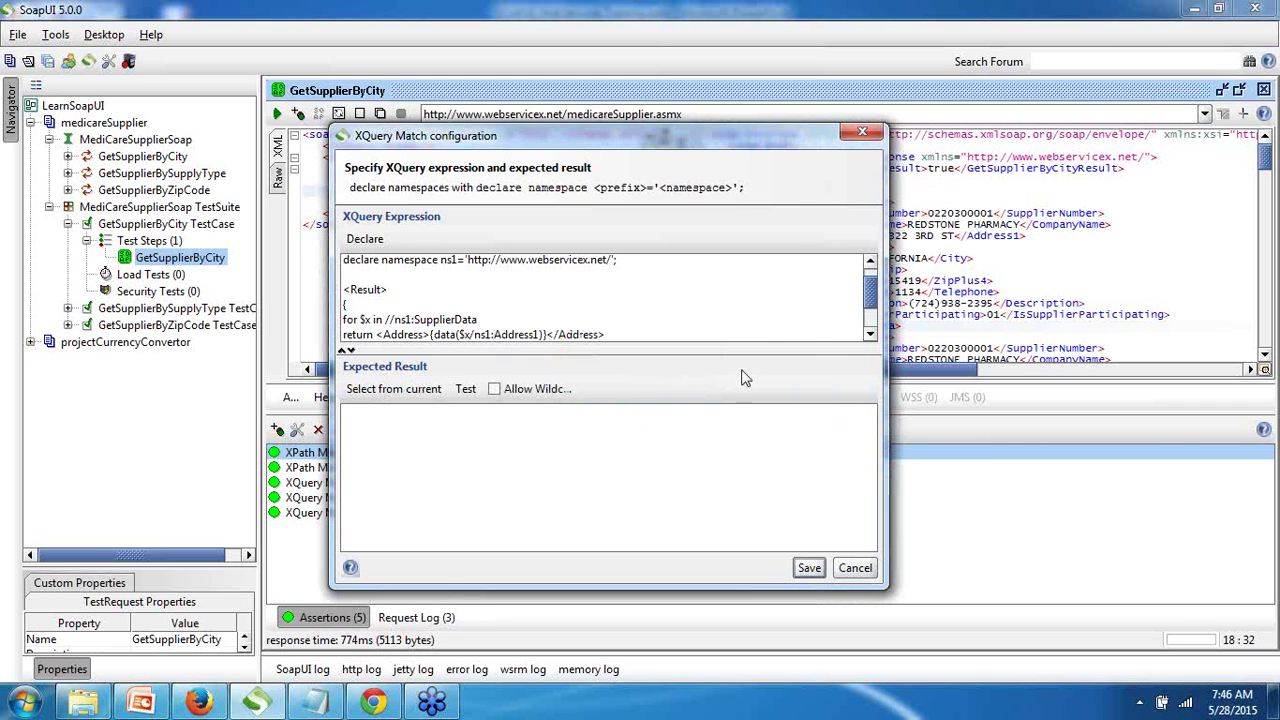
{"action": "left_click", "coordinate": [870, 335]}
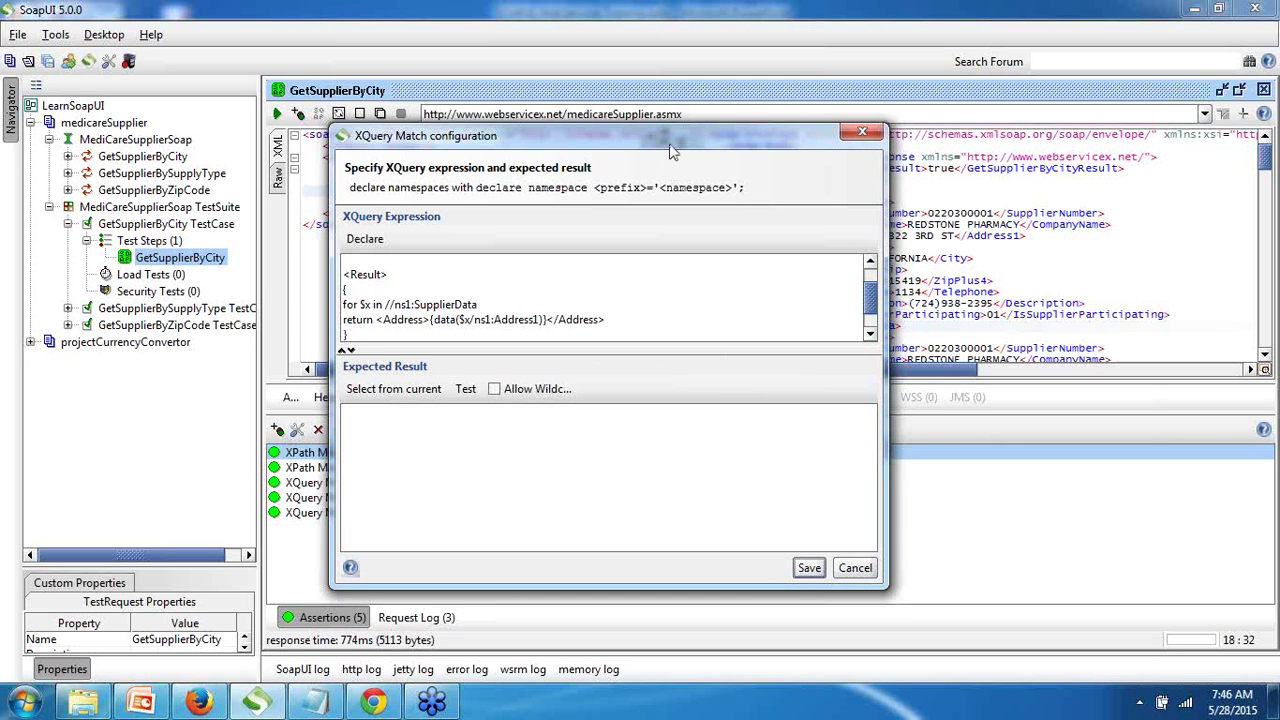
{"action": "left_click_drag", "start_coordinate": [672, 150], "coordinate": [699, 162]}
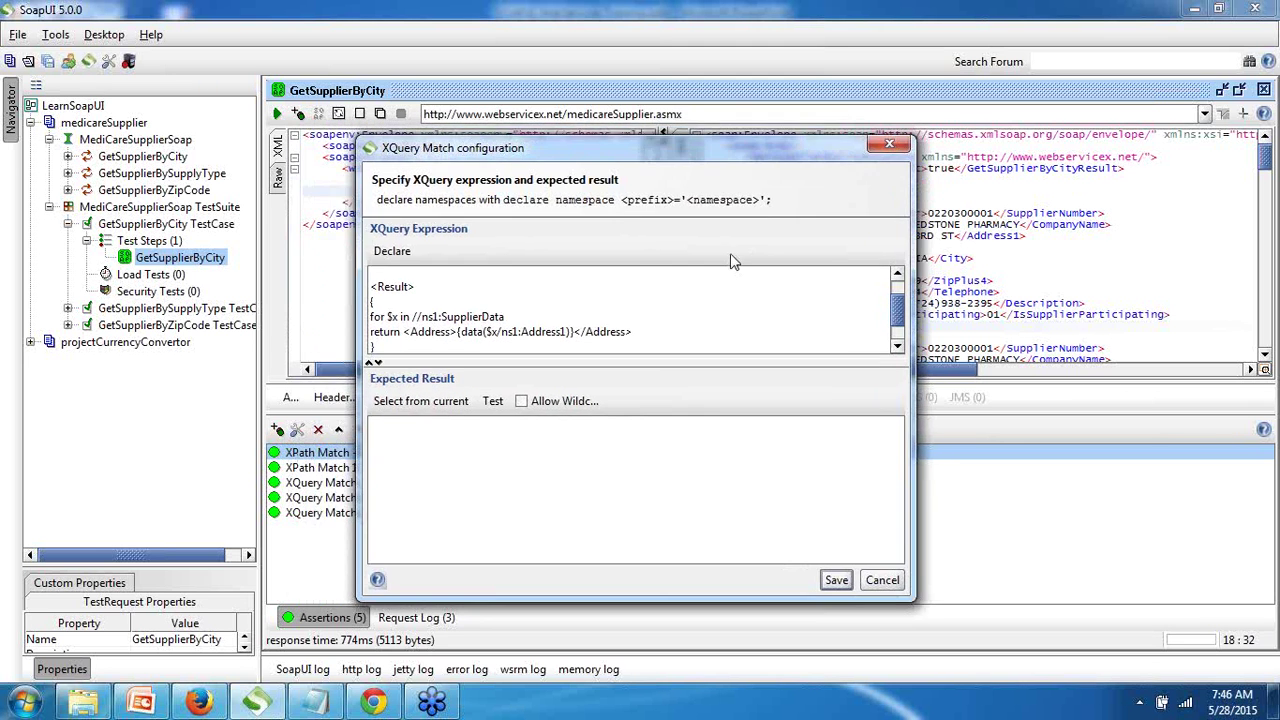
Step: Try the loop path //ns1:SupplierDatas against the current response, then restore //ns1:SupplierData
{"action": "left_click", "coordinate": [514, 316]}
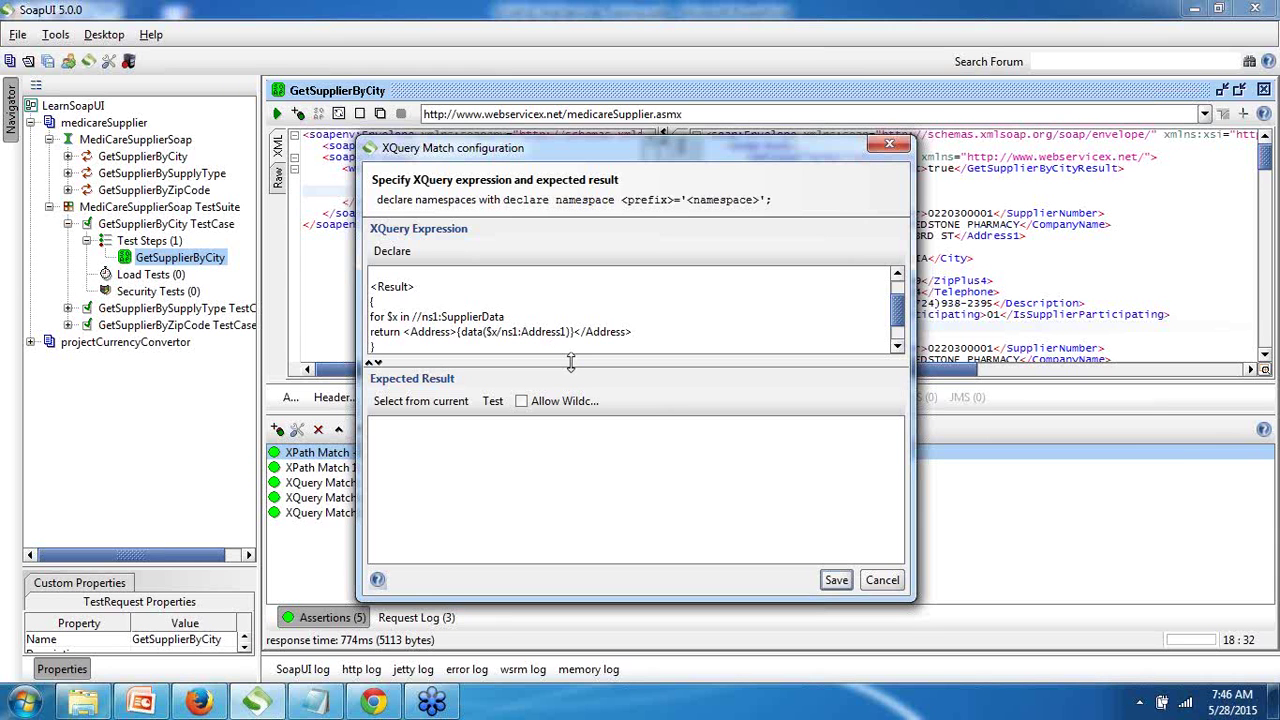
{"action": "type", "text": "s"}
{"action": "left_click", "coordinate": [406, 408]}
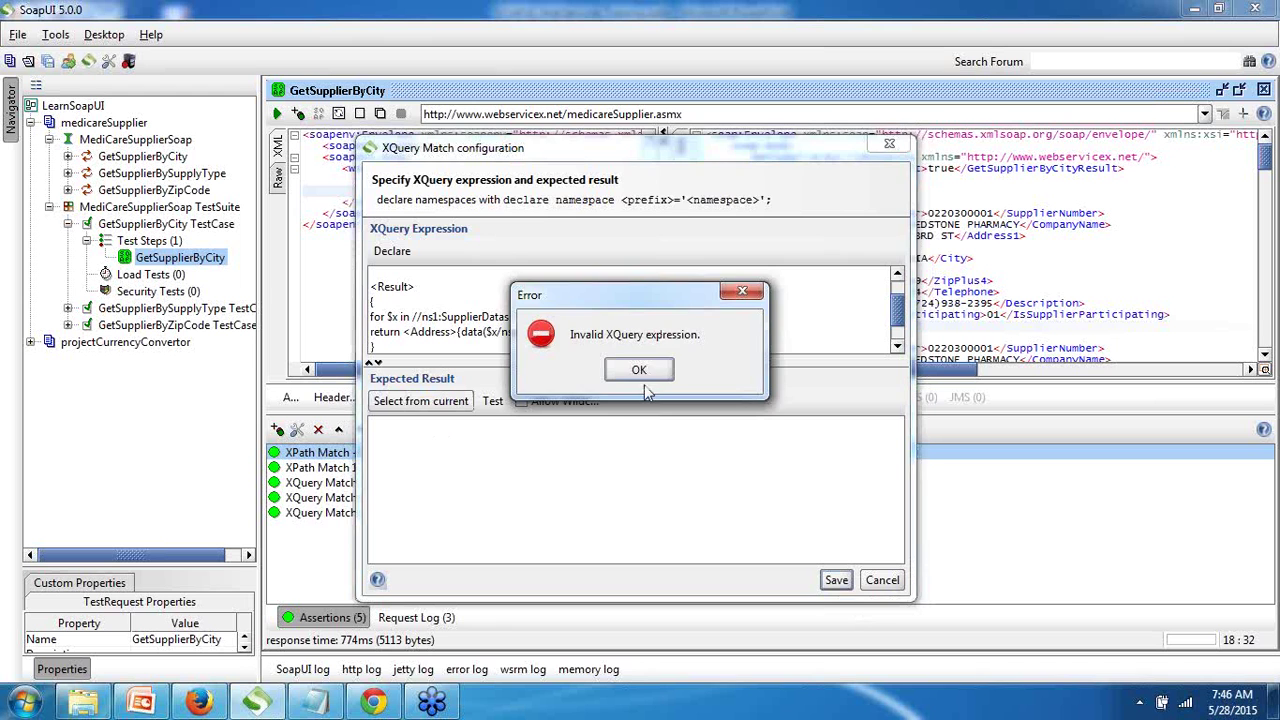
{"action": "left_click", "coordinate": [640, 371]}
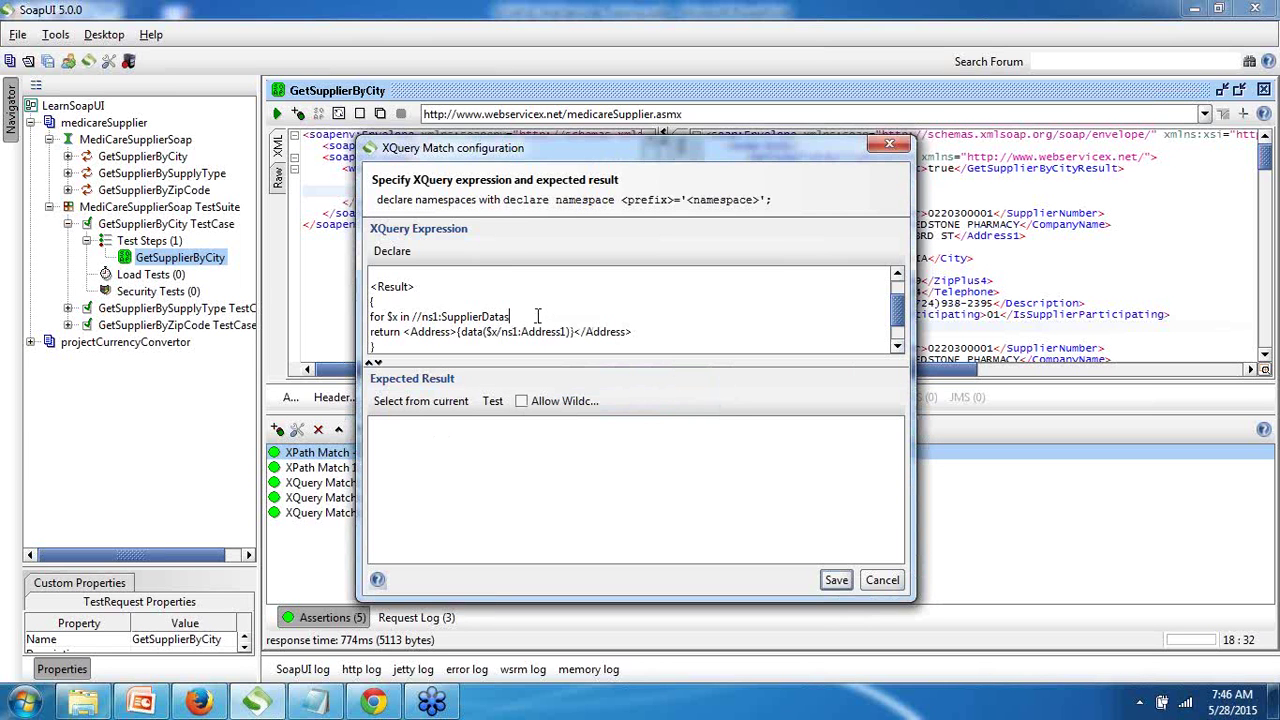
{"action": "key", "text": "BackSpace"}
Step: Retry selecting the expected result from the current response and test the XQuery assertion with the SupplierData loop
{"action": "left_click", "coordinate": [418, 401]}
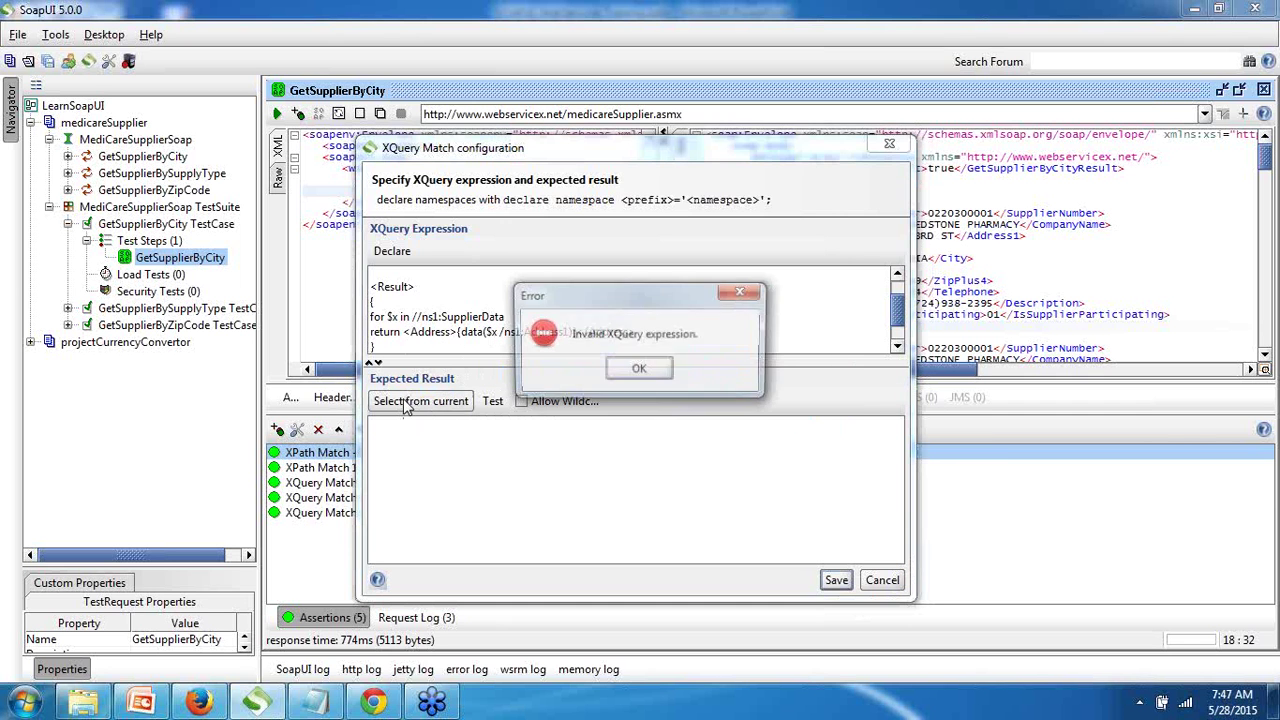
{"action": "left_click", "coordinate": [649, 369]}
{"action": "left_click", "coordinate": [492, 401]}
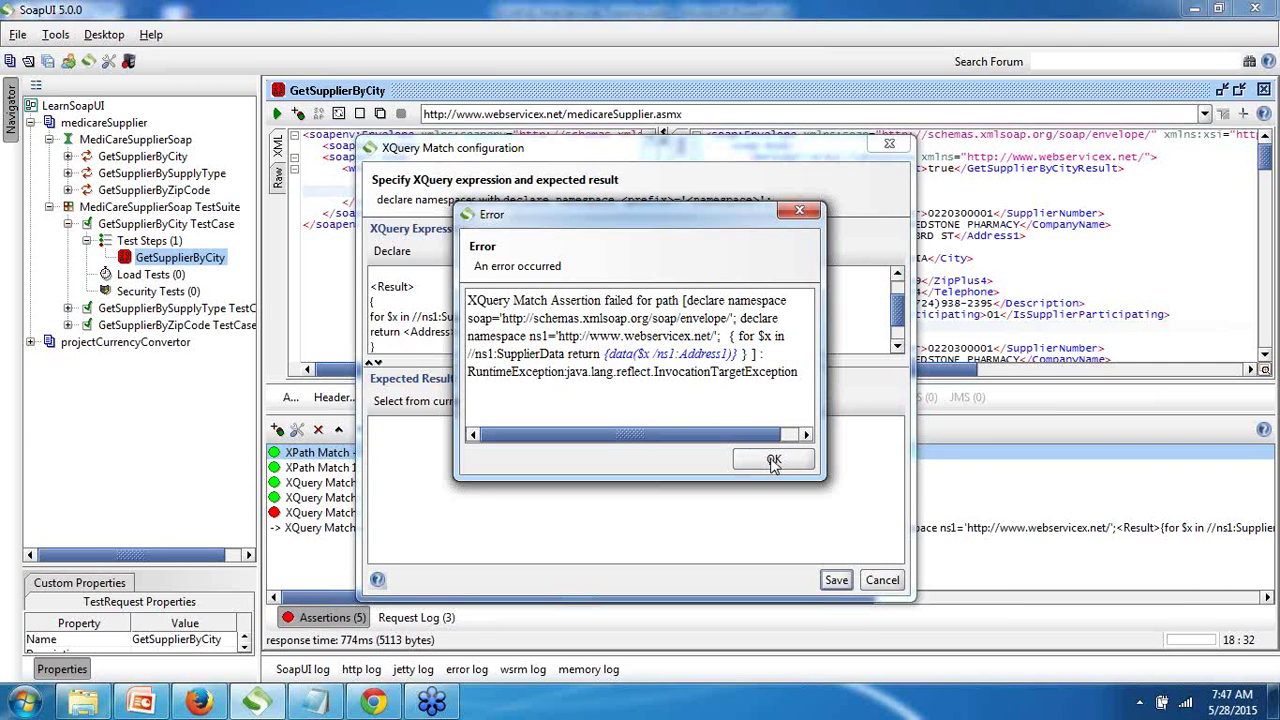
{"action": "left_click", "coordinate": [773, 460]}
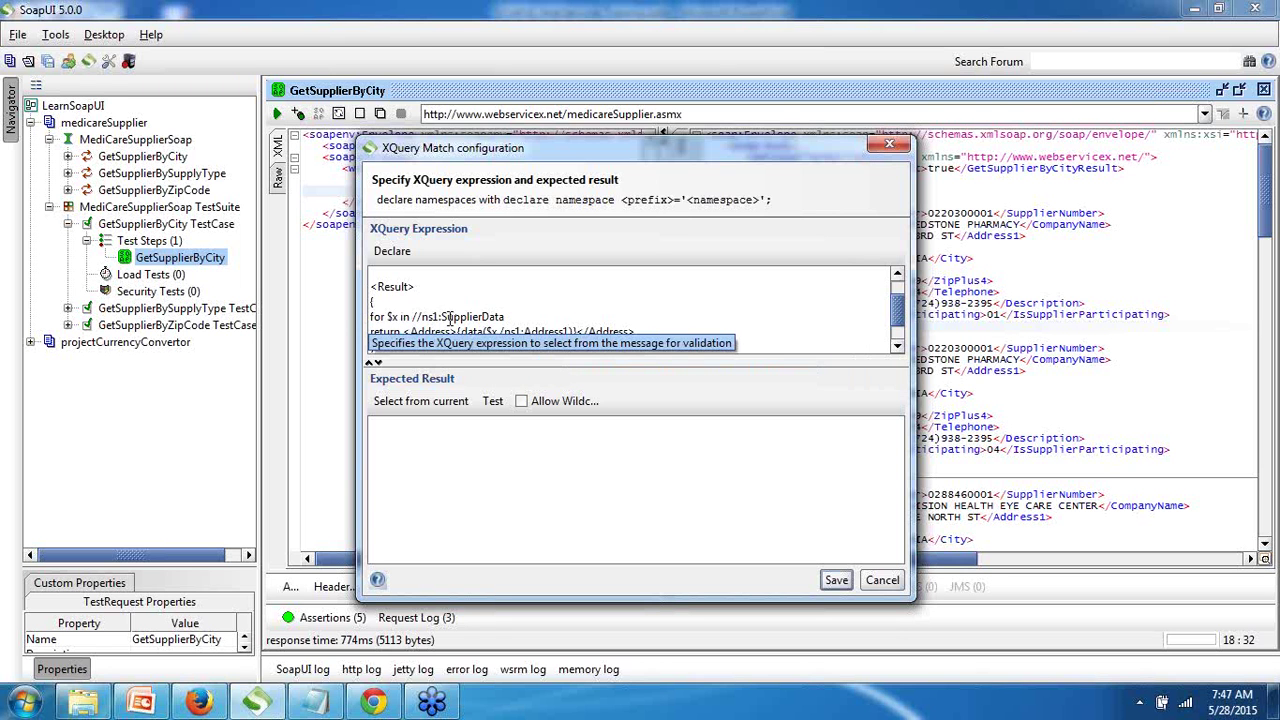
{"action": "left_click", "coordinate": [539, 312]}
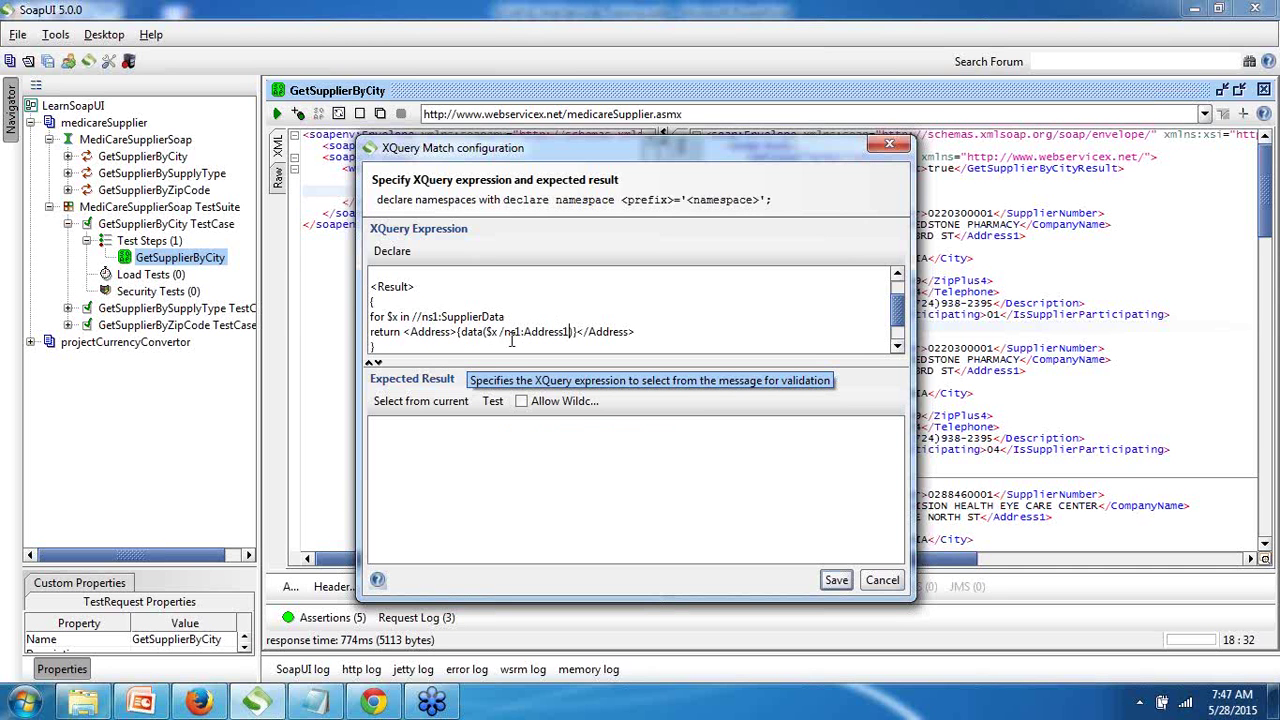
{"action": "left_click", "coordinate": [405, 401]}
{"action": "left_click", "coordinate": [639, 370]}
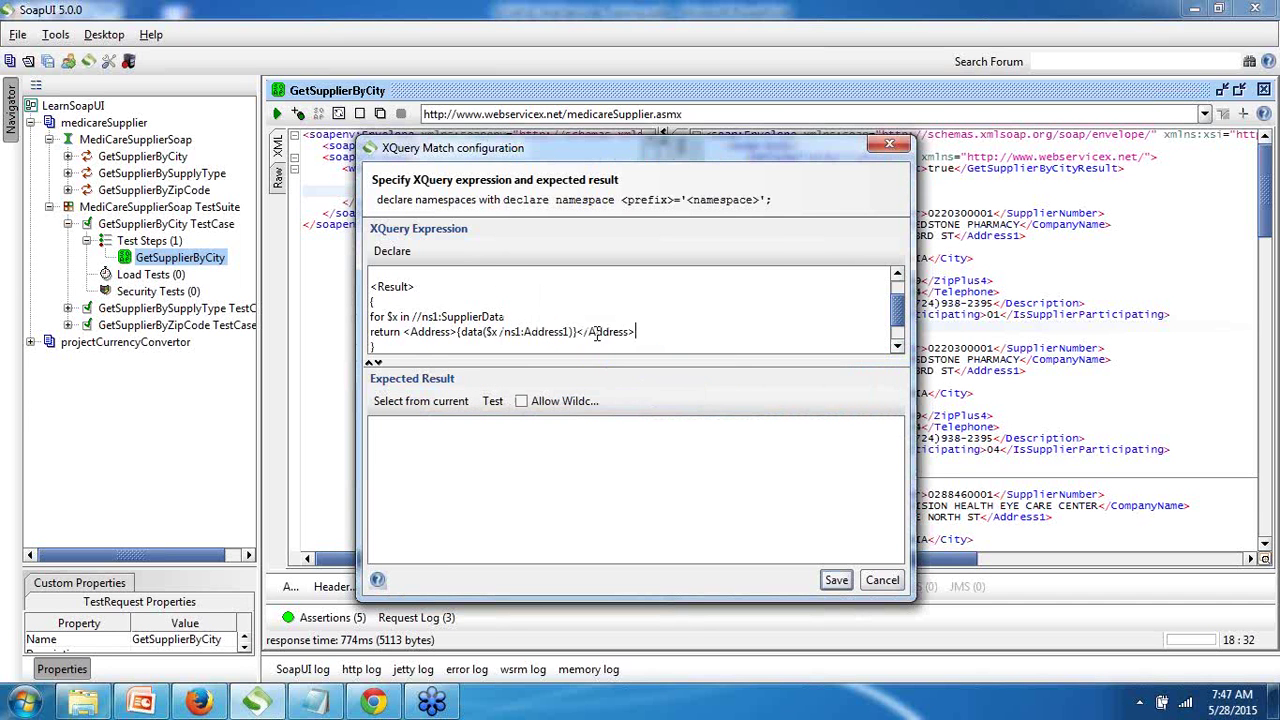
Step: Try the expression with $x removed from the data() call, then put $x back before /ns1:Address1
{"action": "key", "text": "BackSpace"}
{"action": "left_click", "coordinate": [498, 332]}
{"action": "key", "text": "BackSpace"}
{"action": "key", "text": "BackSpace"}
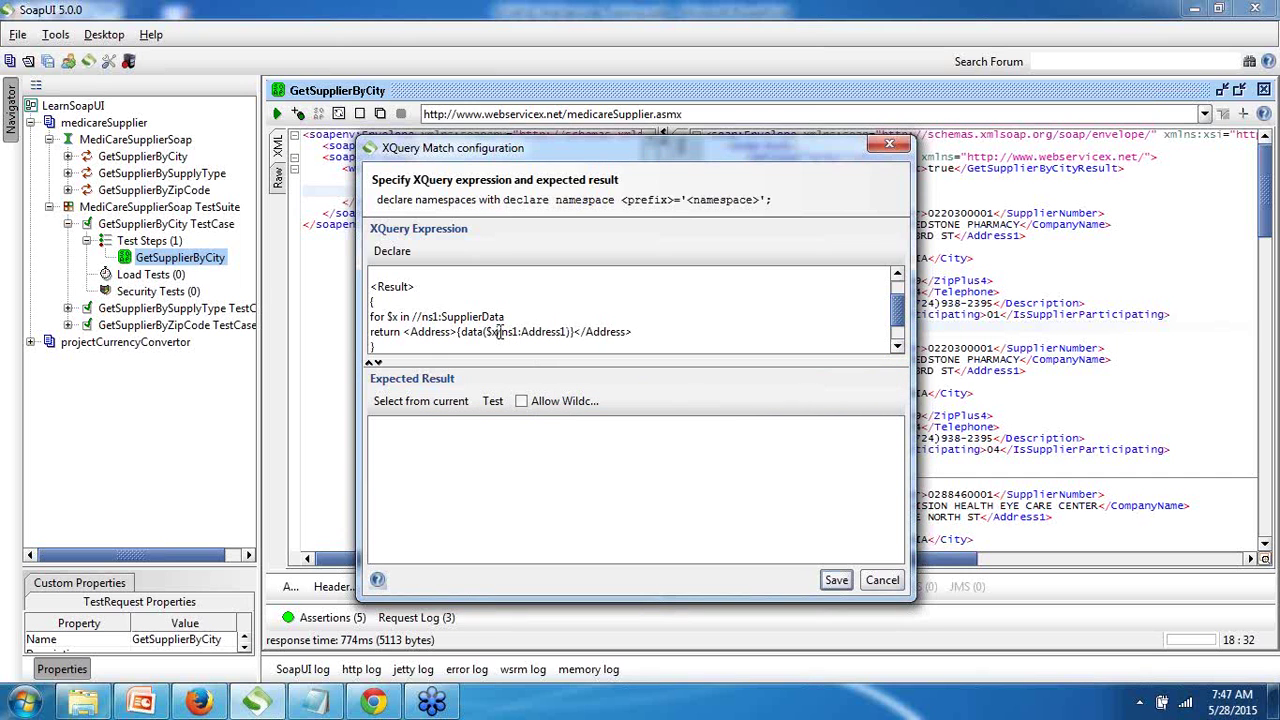
{"action": "left_click", "coordinate": [414, 401]}
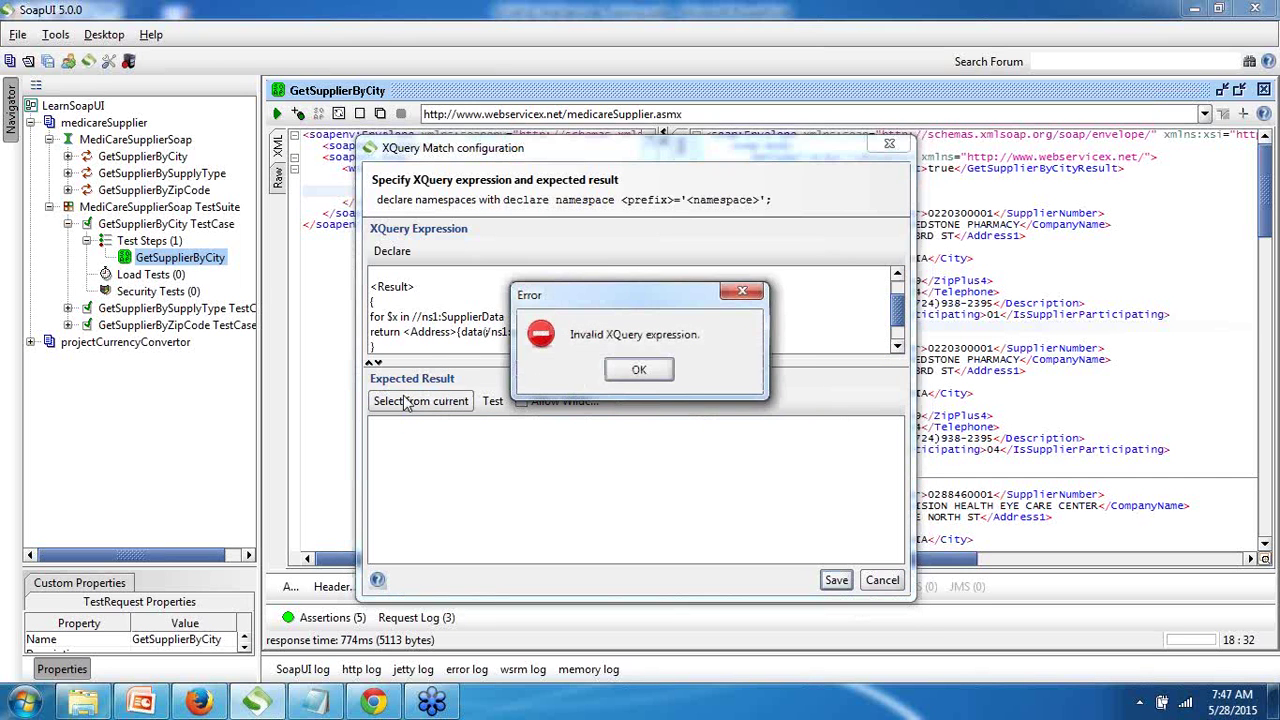
{"action": "left_click", "coordinate": [640, 371]}
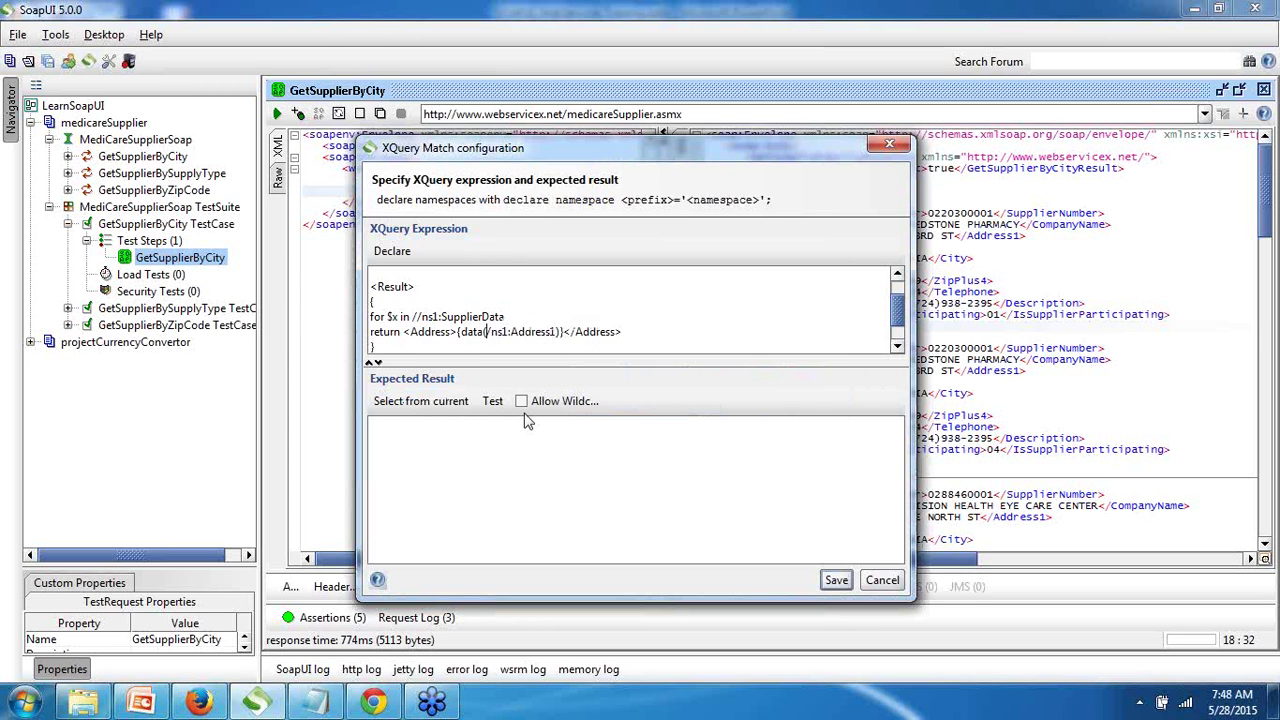
{"action": "type", "text": "$x"}
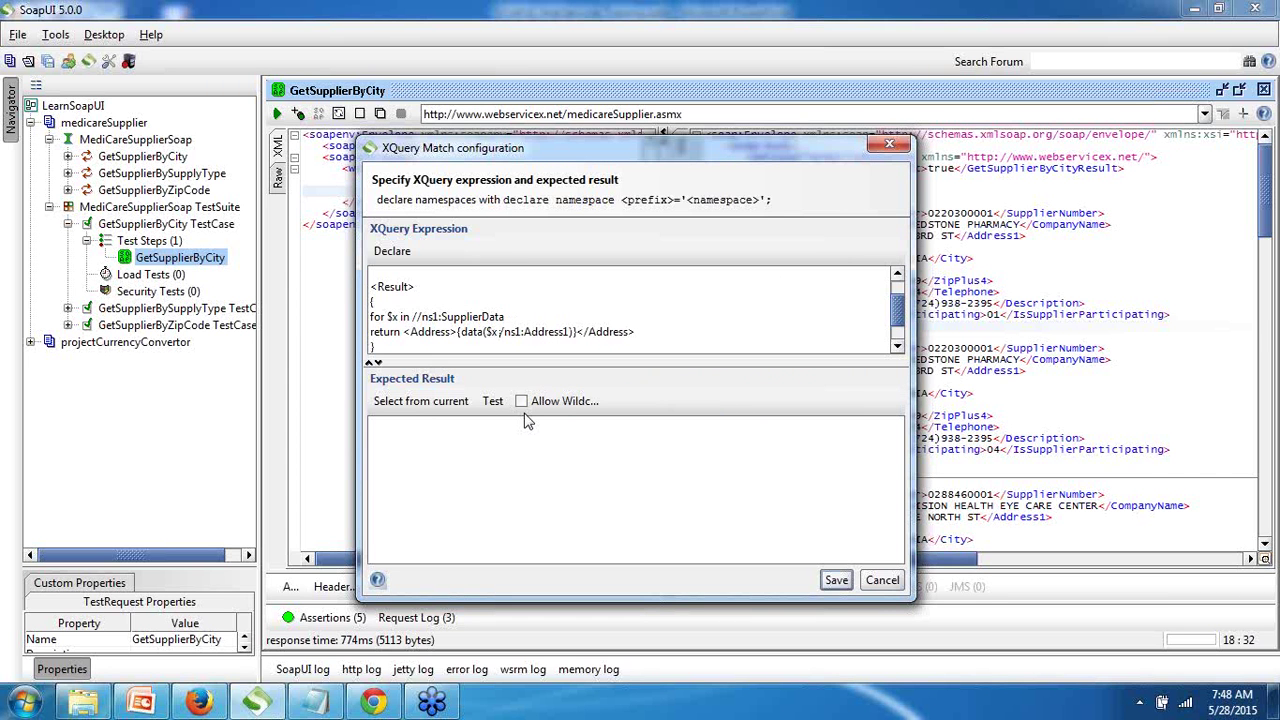
Step: Retry populating the expected result with $x restored and review the expression down to its last Result tag
{"action": "left_click", "coordinate": [425, 402]}
{"action": "left_click", "coordinate": [639, 370]}
{"action": "left_click", "coordinate": [897, 346]}
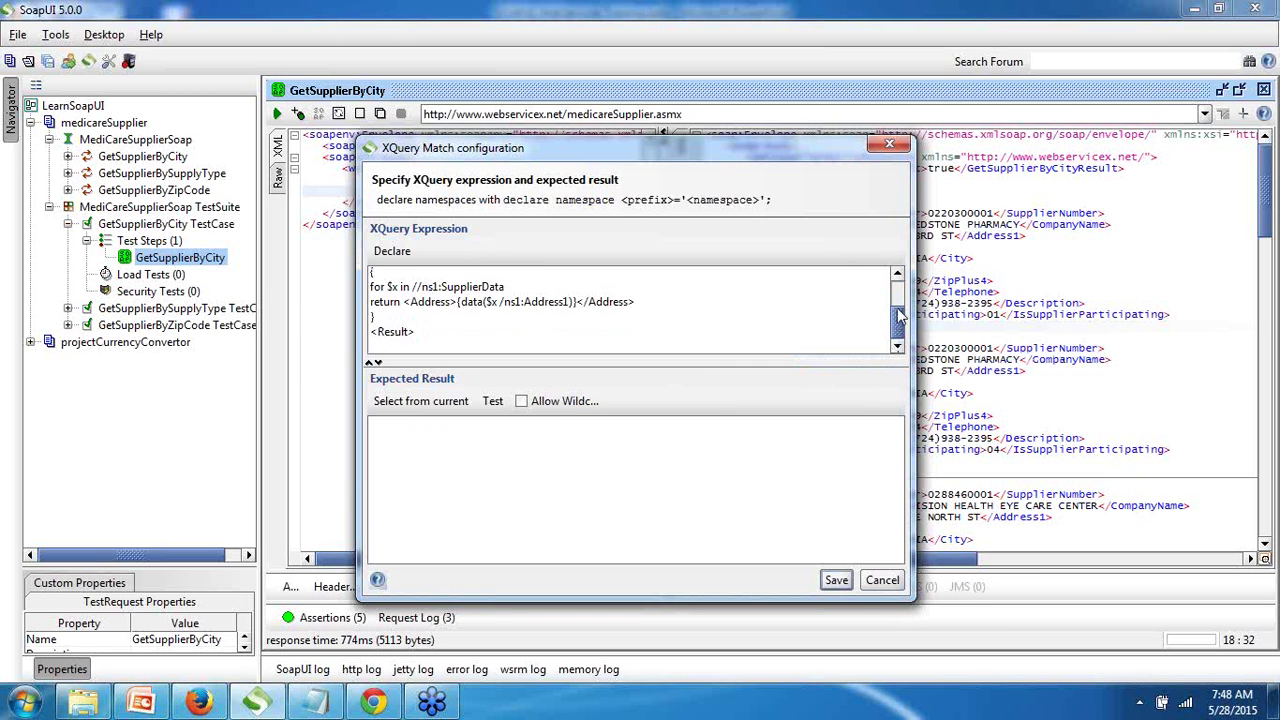
{"action": "left_click", "coordinate": [897, 279]}
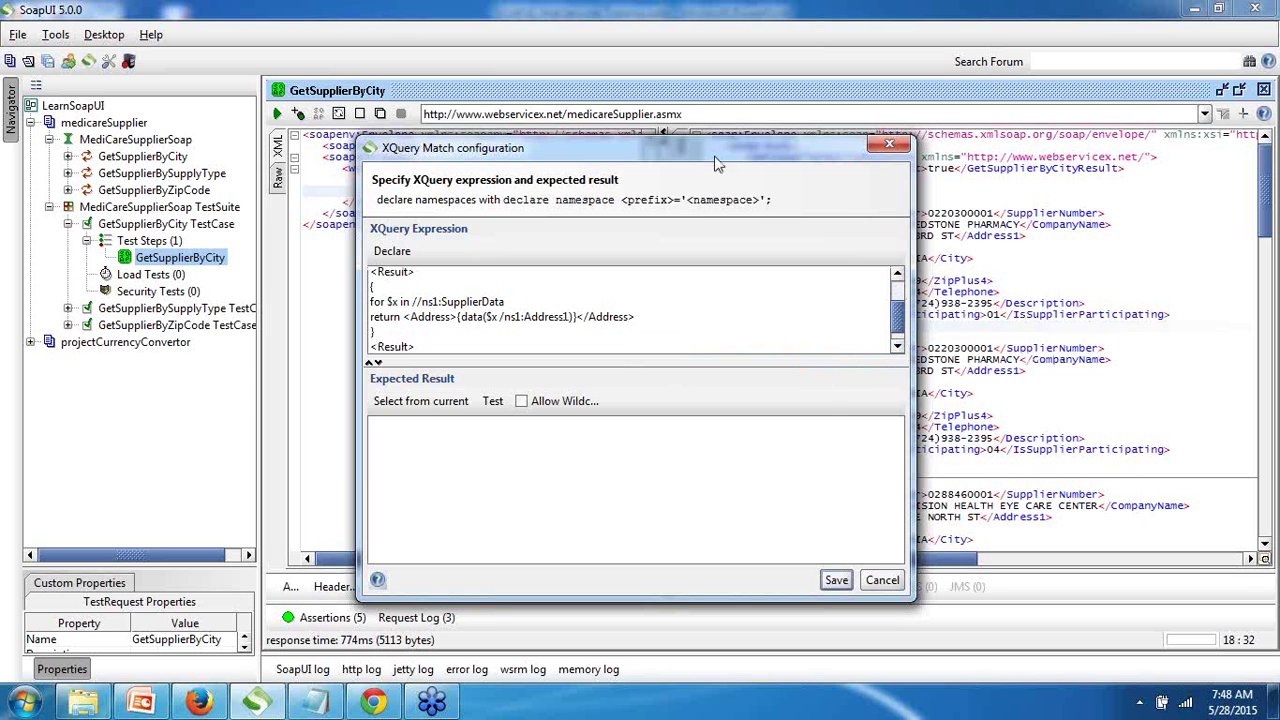
Step: Remove the space between $x and /ns1:Address1 and try again to select the expected result from the current response
{"action": "left_click_drag", "start_coordinate": [712, 135], "coordinate": [524, 137]}
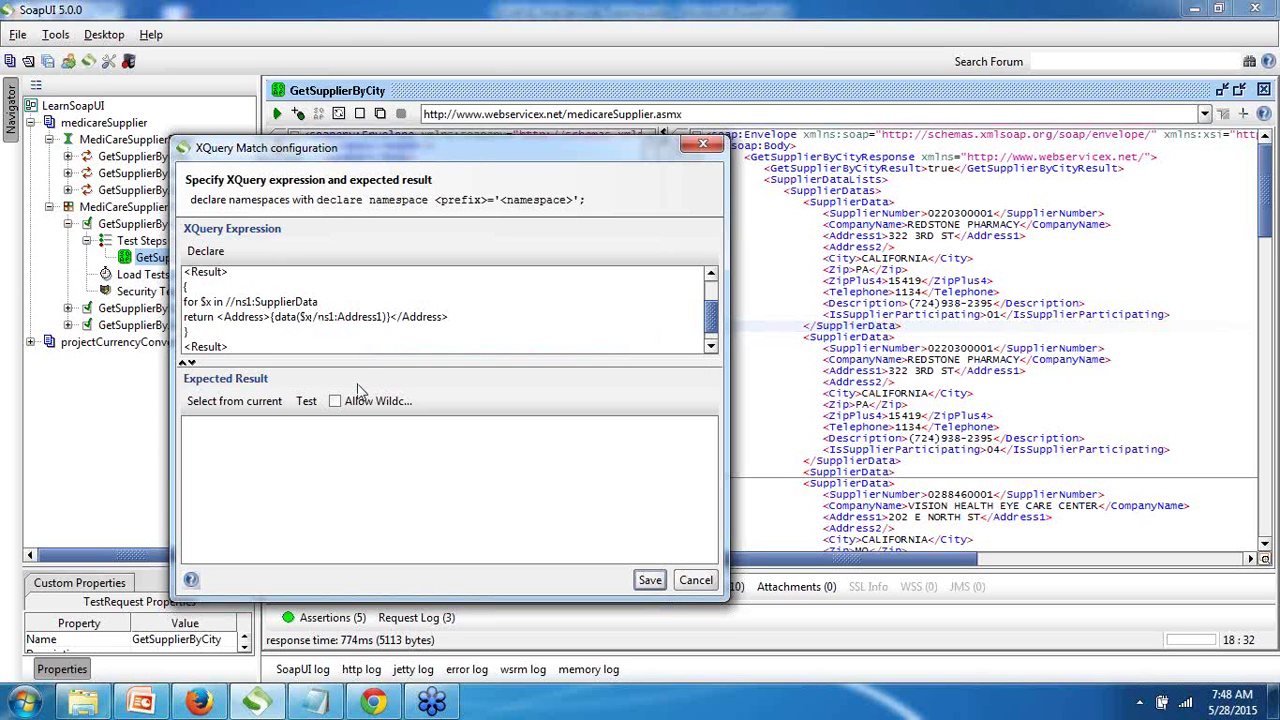
{"action": "key", "text": "BackSpace"}
{"action": "left_click", "coordinate": [240, 405]}
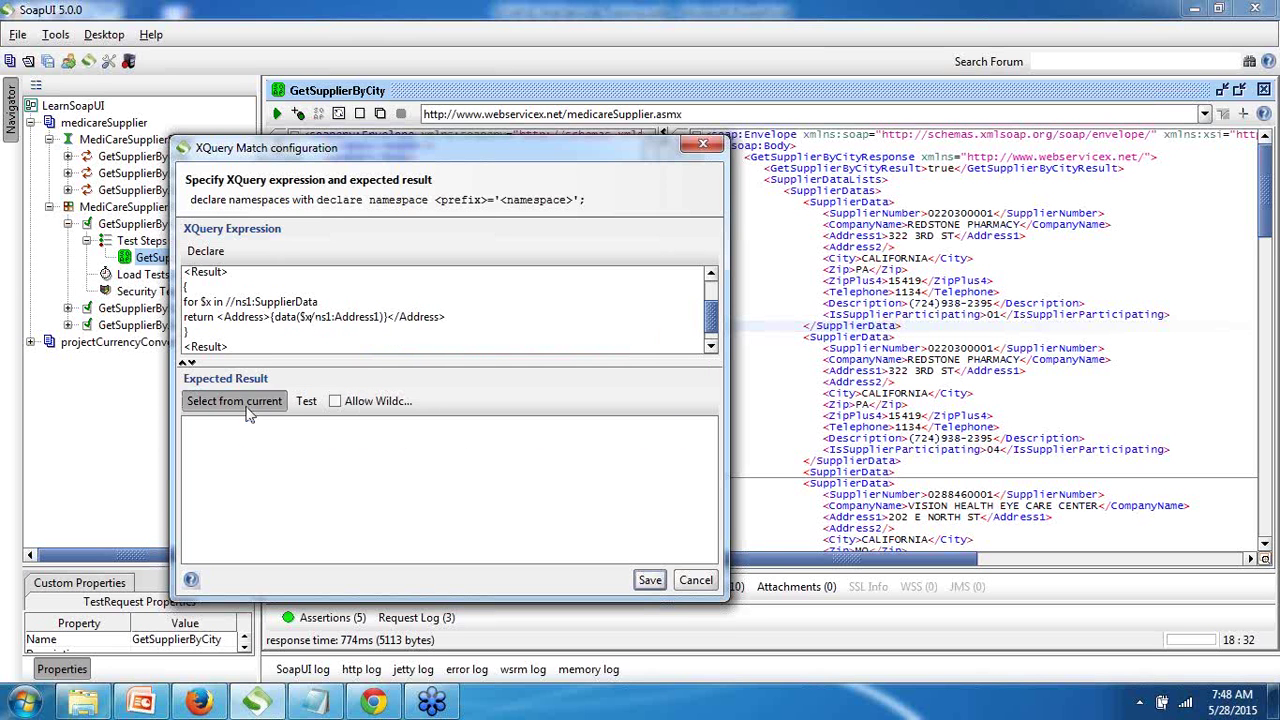
{"action": "left_click", "coordinate": [637, 372]}
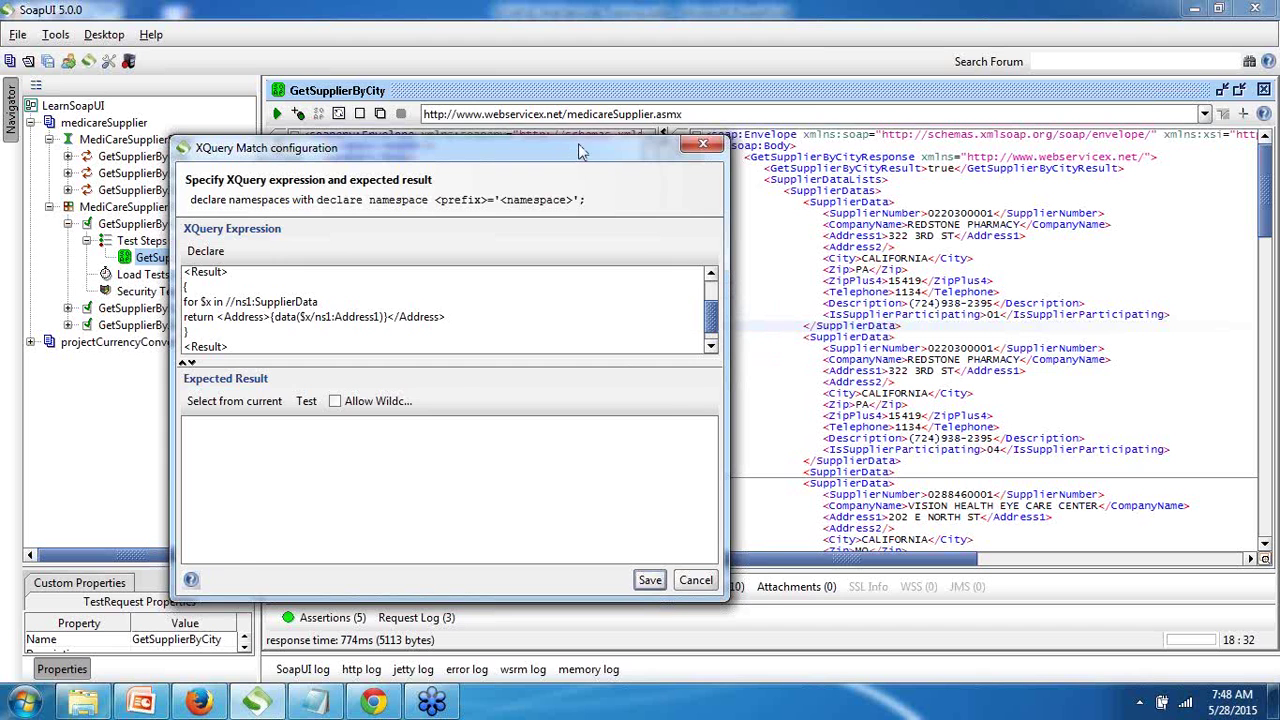
Step: Review the whole Address1 loop expression from its closing tag up to the namespace declarations, and close the configuration without saving
{"action": "left_click_drag", "start_coordinate": [572, 155], "coordinate": [700, 146]}
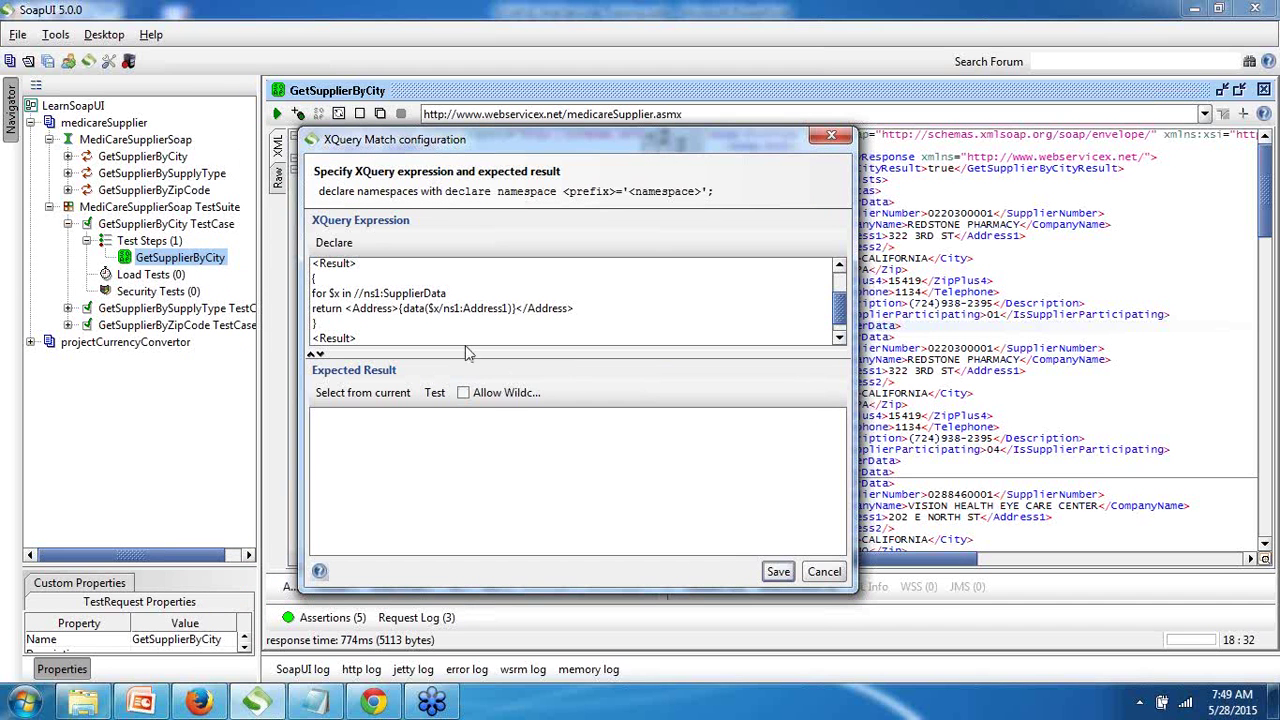
{"action": "left_click", "coordinate": [370, 340]}
{"action": "left_click_drag", "start_coordinate": [370, 340], "coordinate": [320, 242]}
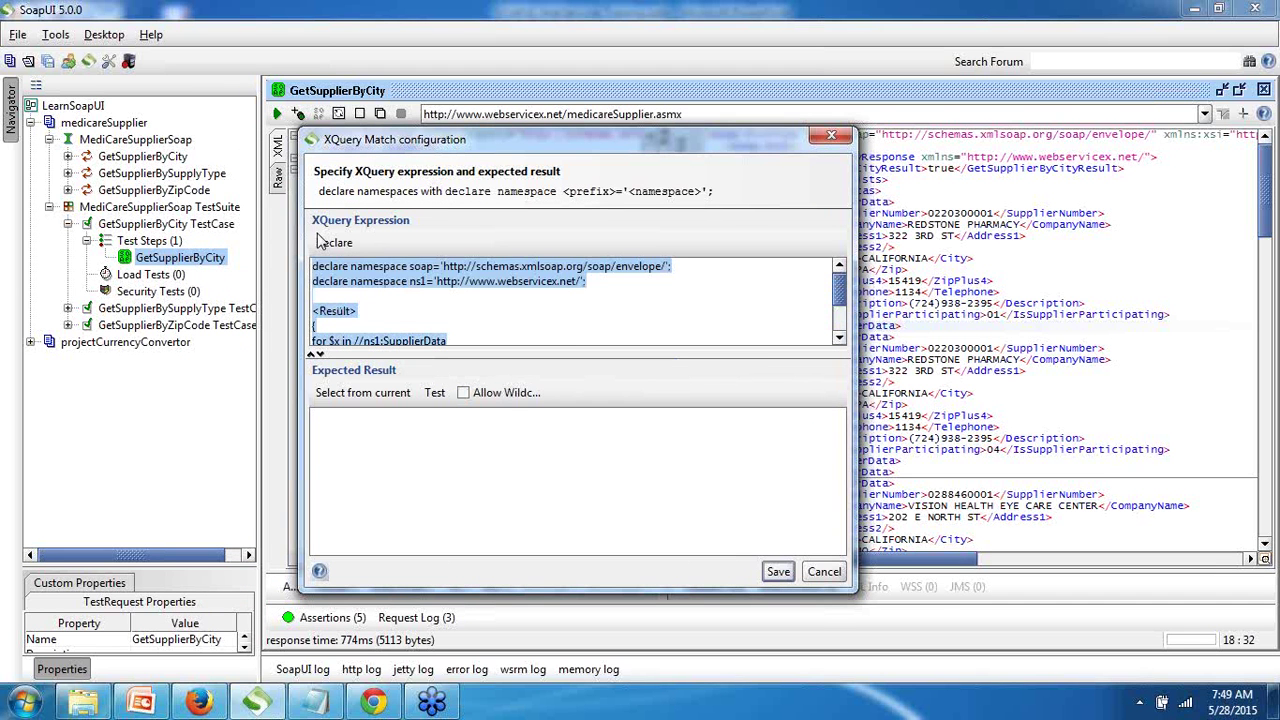
{"action": "left_click", "coordinate": [778, 572]}
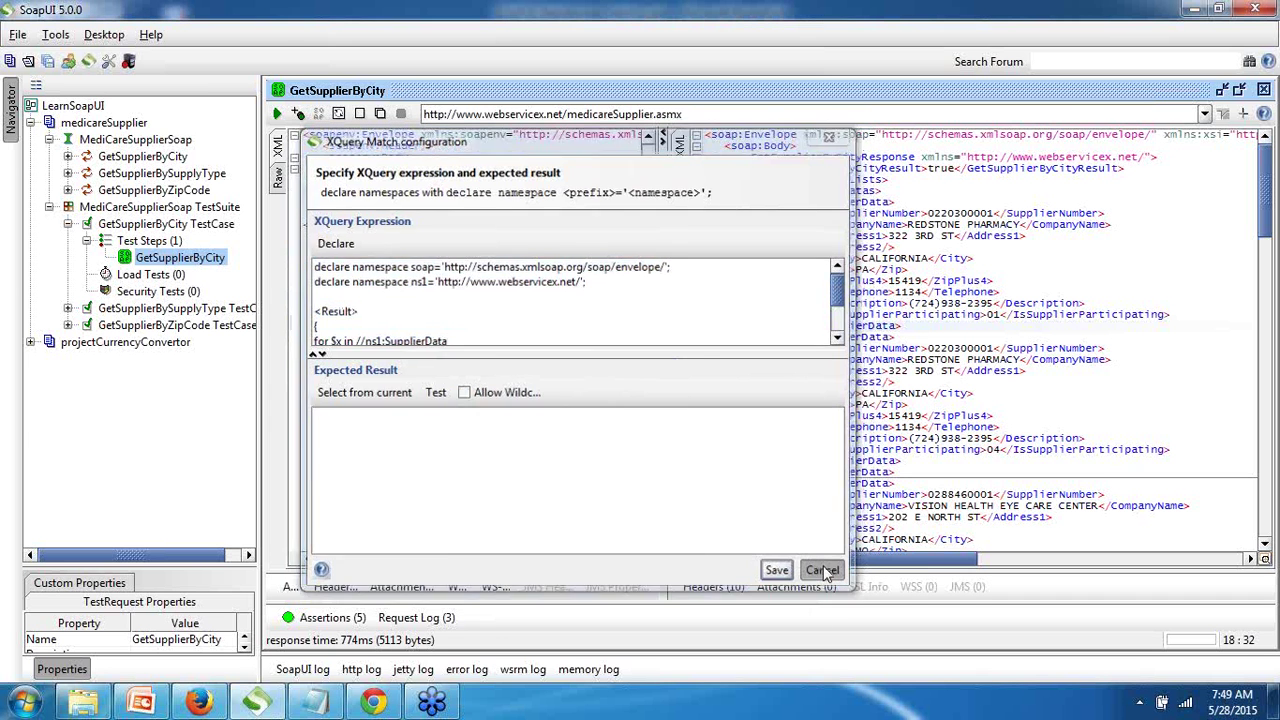
Step: Reopen the XQuery Match 2 assertion from the assertions list and declare the namespaces from the current message
{"action": "left_click", "coordinate": [350, 618]}
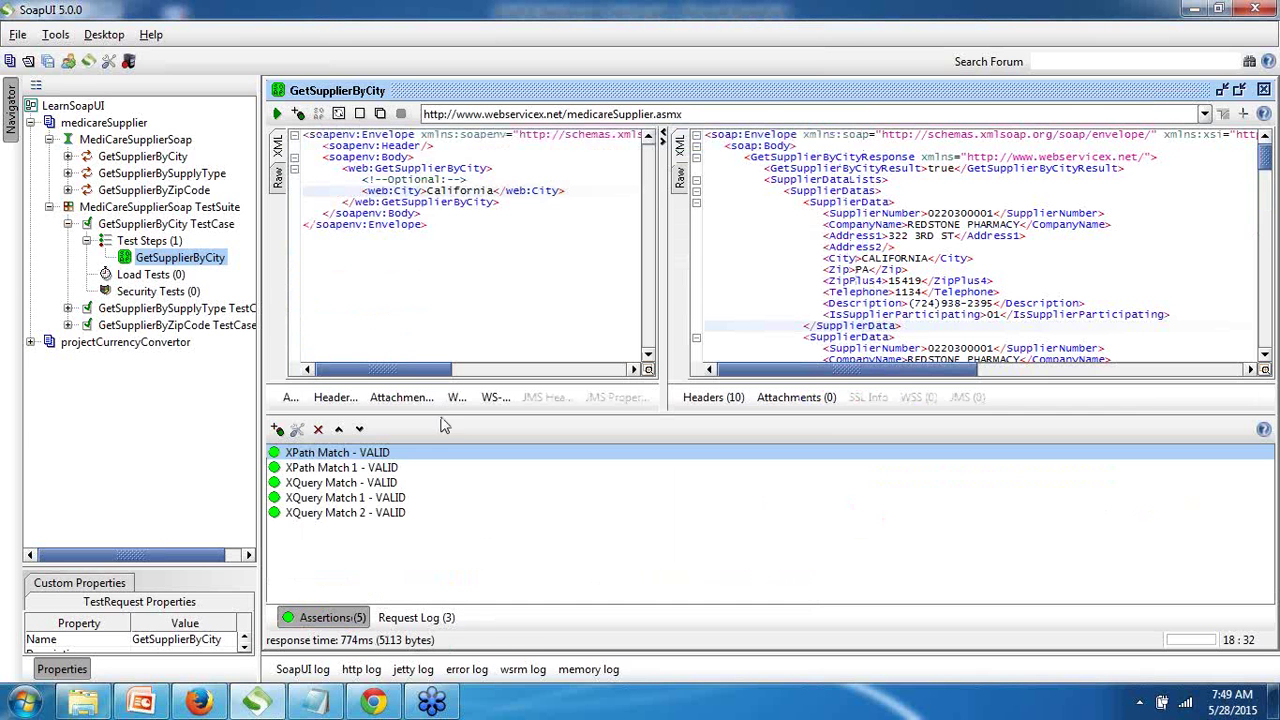
{"action": "double_click", "coordinate": [335, 514]}
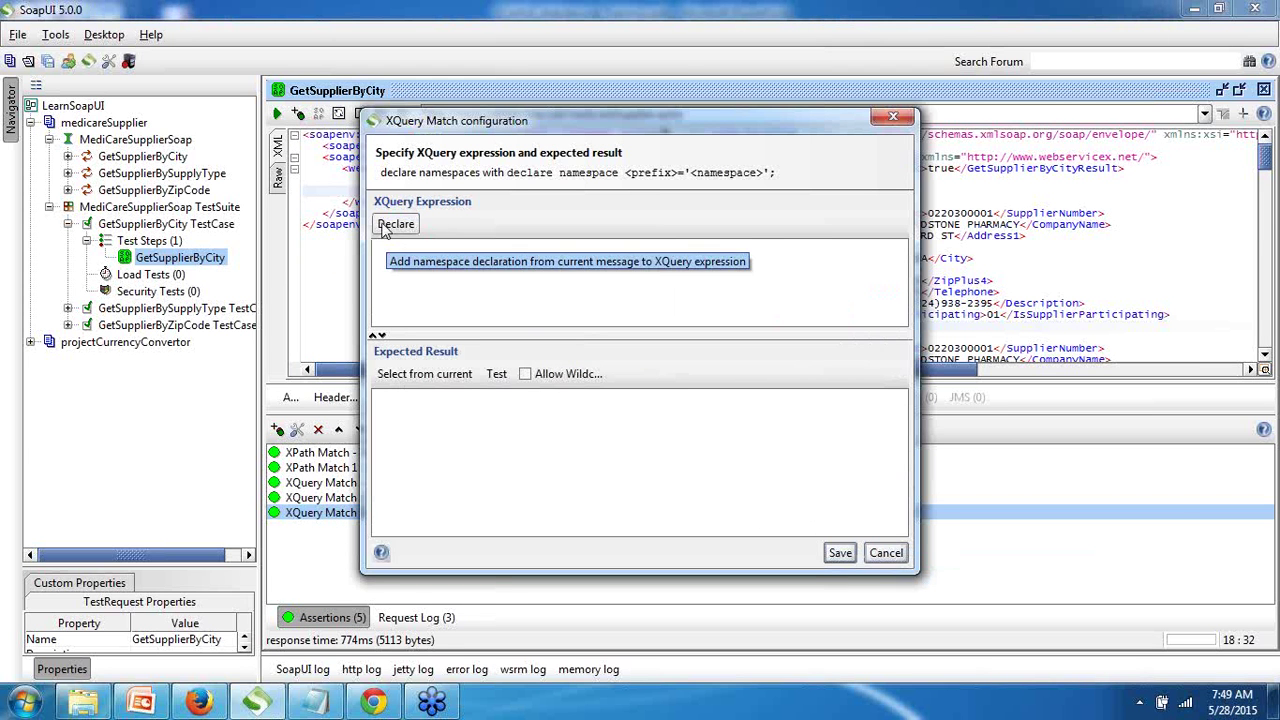
{"action": "left_click", "coordinate": [400, 236]}
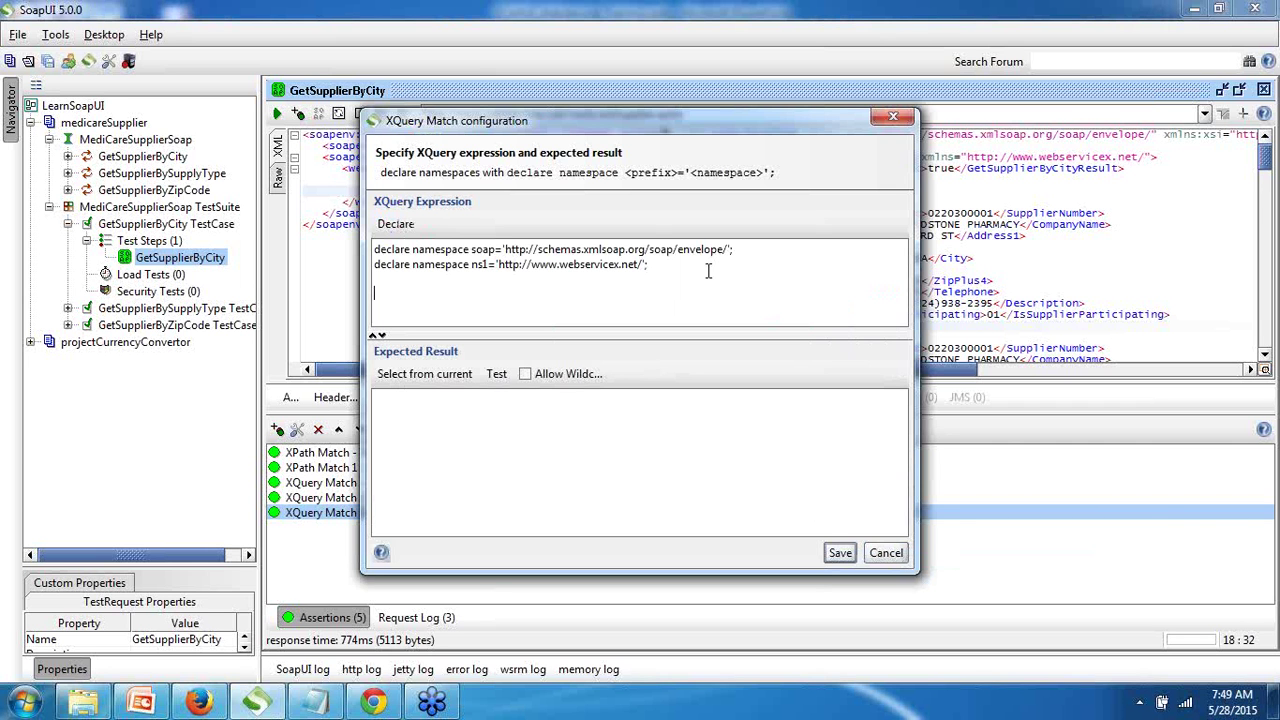
Step: Below the namespace declarations, add opening and closing Result tags enclosing an empty pair of curly braces
{"action": "type", "text": "<>"}
{"action": "key", "text": "Left"}
{"action": "type", "text": "Result"}
{"action": "key", "text": "Right"}
{"action": "key", "text": "Return"}
{"action": "key", "text": "Return"}
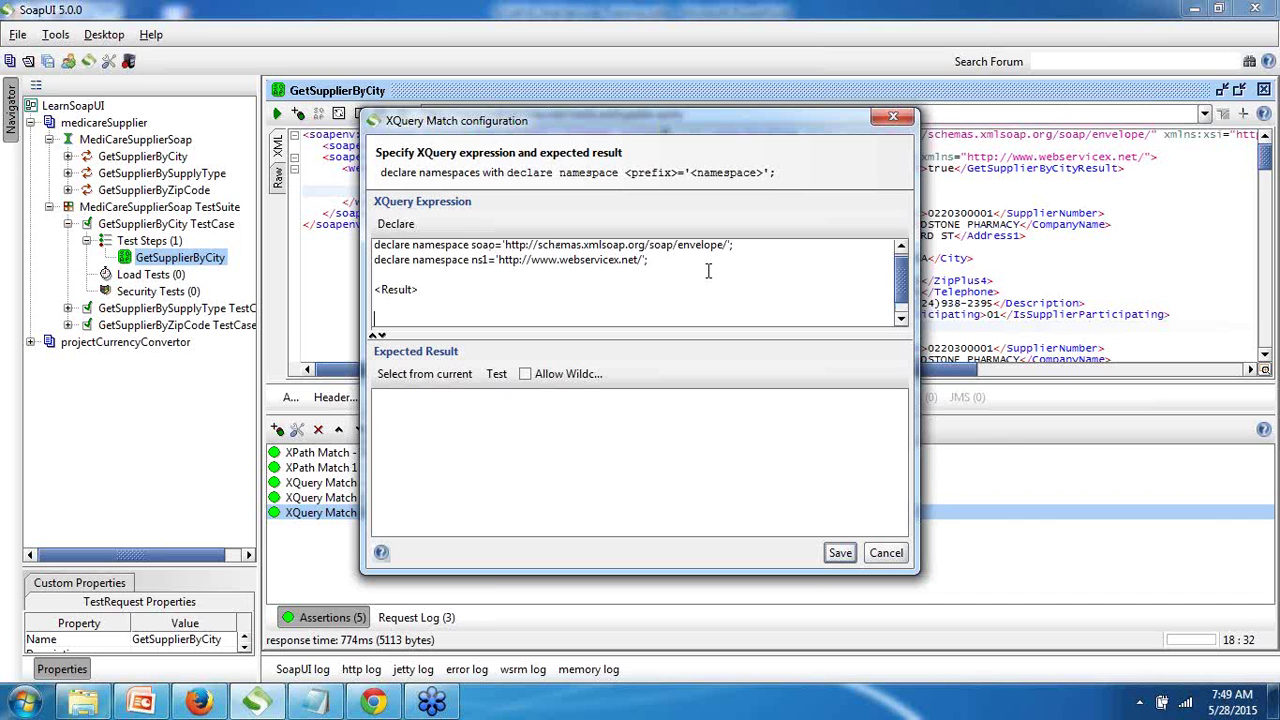
{"action": "type", "text": "<Result"}
{"action": "type", "text": ">  <"}
{"action": "type", "text": "/"}
{"action": "type", "text": "Result"}
{"action": "type", "text": "{"}
{"action": "key", "text": "Return"}
{"action": "key", "text": "Return"}
{"action": "type", "text": "}"}
{"action": "key", "text": "Up"}
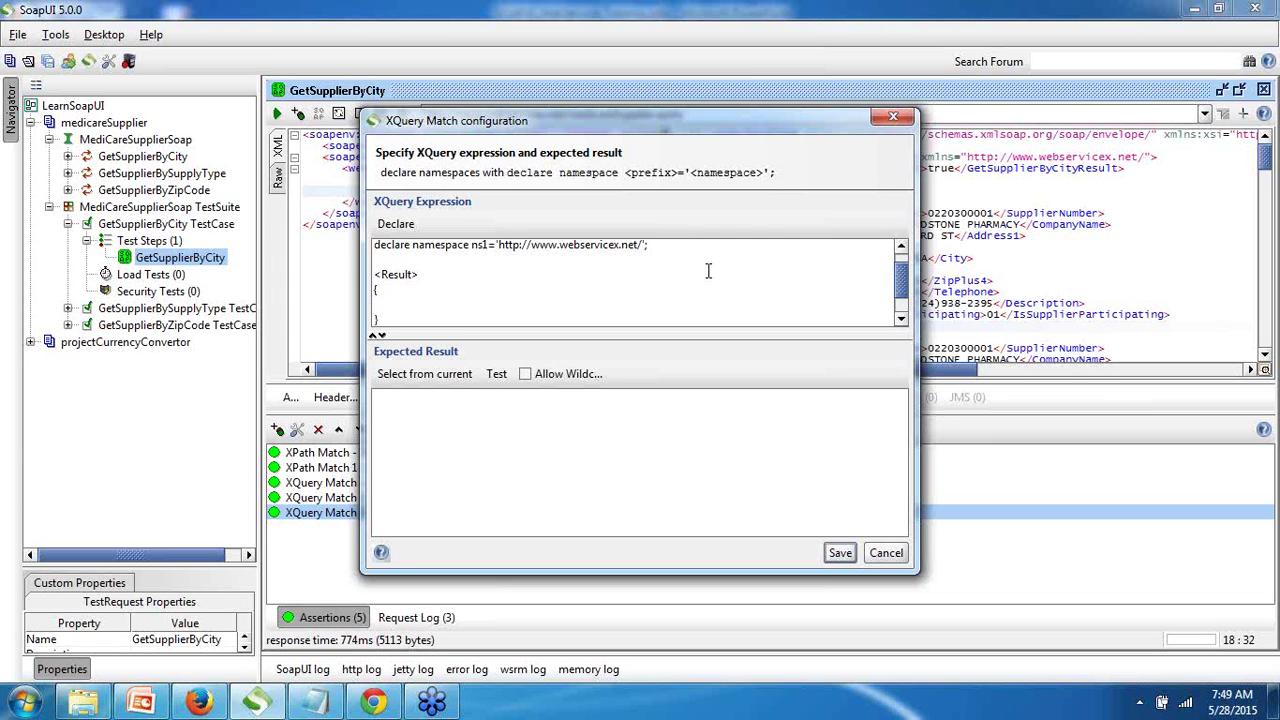
Step: Inside the braces, write the loop "for $x in //ns1:SupplierData" with a return line that outputs a Supplier element
{"action": "type", "text": "for $x in //ns1:SupplierData"}
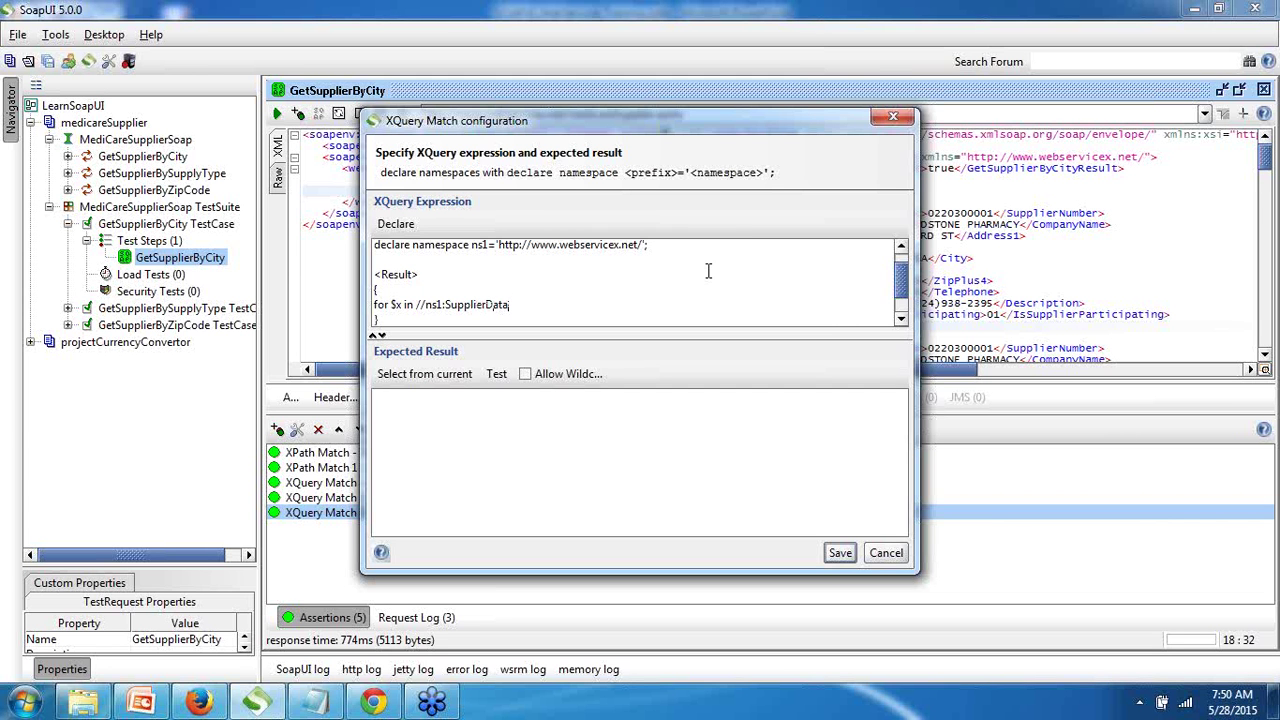
{"action": "key", "text": "Return"}
{"action": "type", "text": "retu"}
{"action": "type", "text": "rn"}
{"action": "type", "text": " <>"}
{"action": "type", "text": "Supplie"}
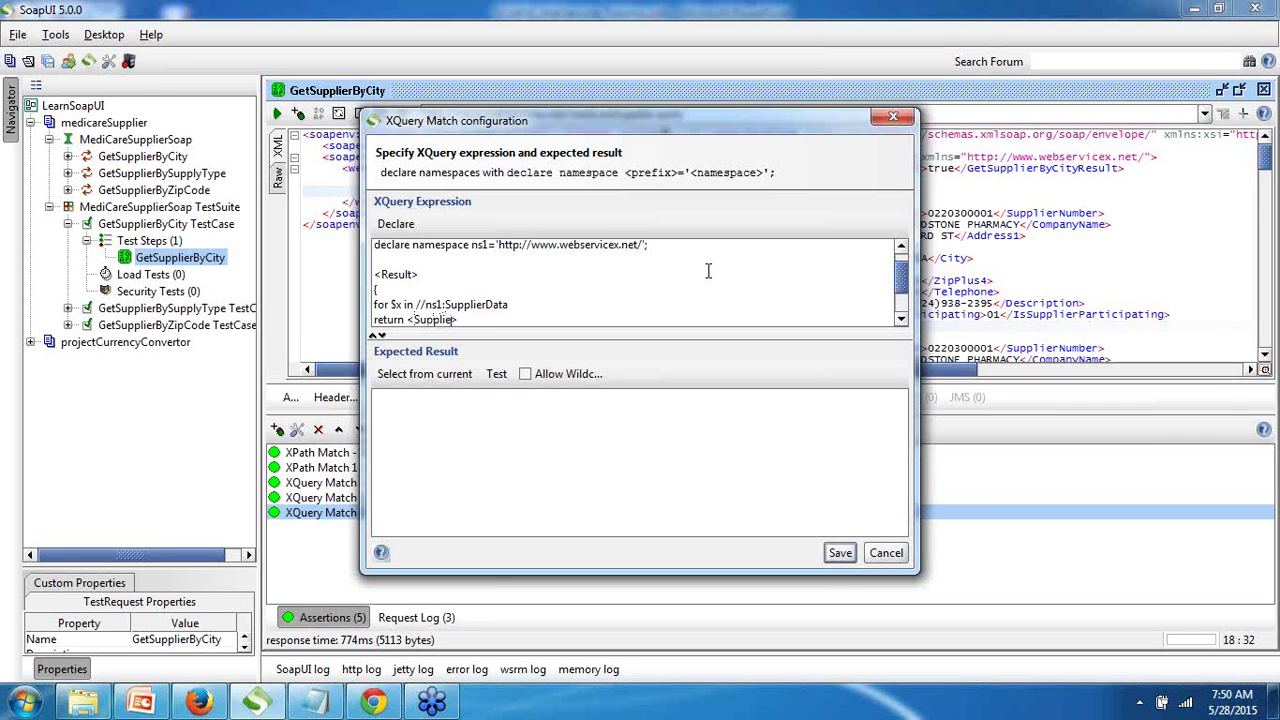
{"action": "type", "text": "r"}
Step: Fill the returned Supplier element with {data($x/ns1:CompanyName)}
{"action": "type", "text": "{$x/Supplier"}
{"action": "key", "text": "Left"}
{"action": "key", "text": "Left"}
{"action": "type", "text": "{$data()$"}
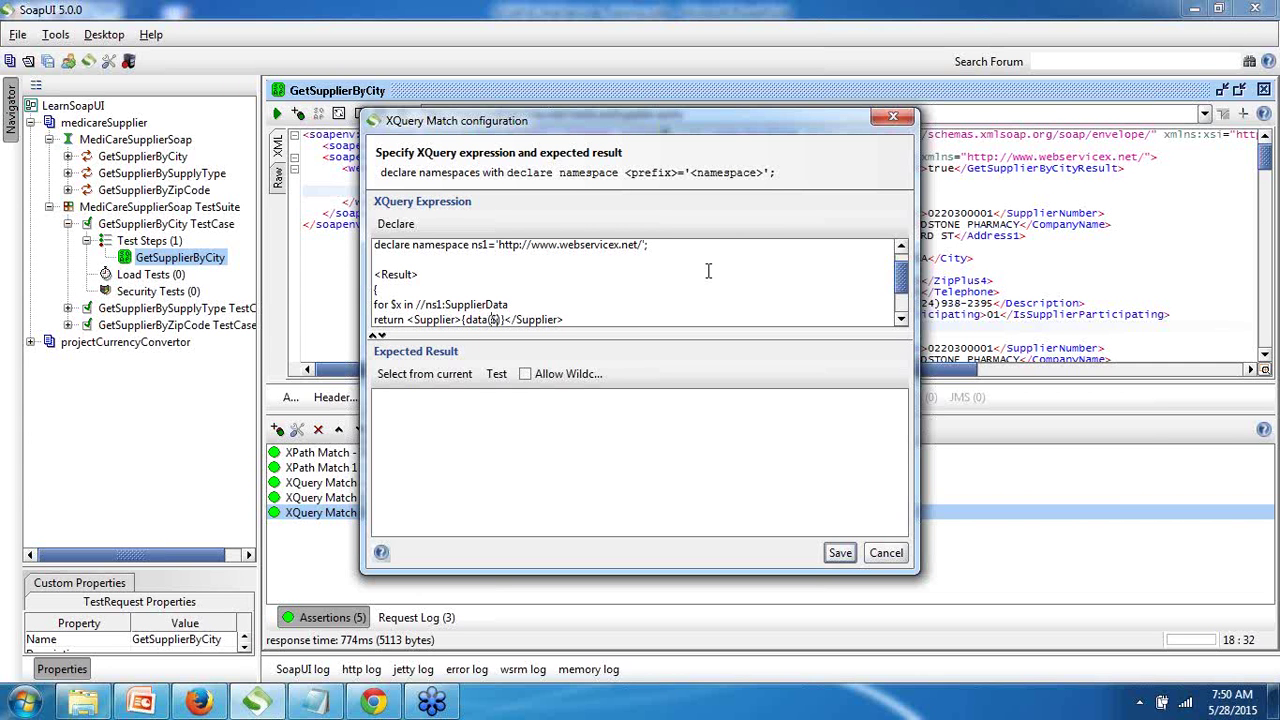
{"action": "type", "text": "x/ns1:Co"}
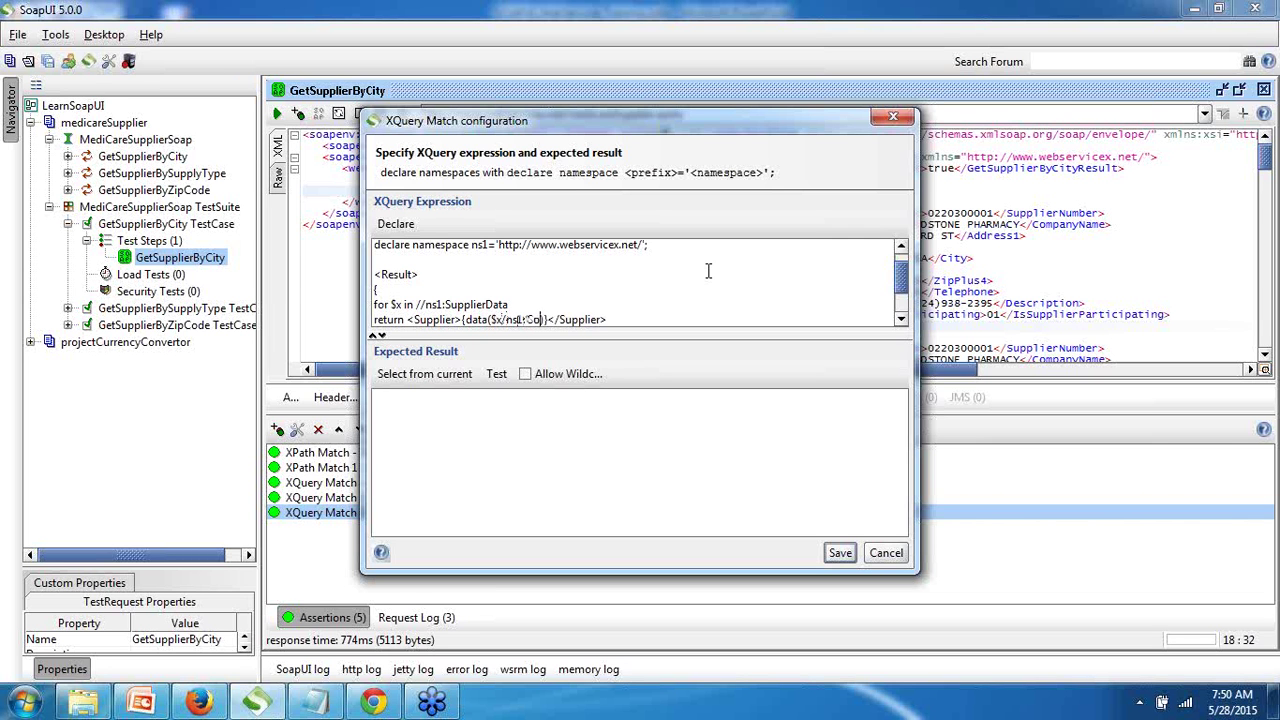
{"action": "type", "text": "mpanyName"}
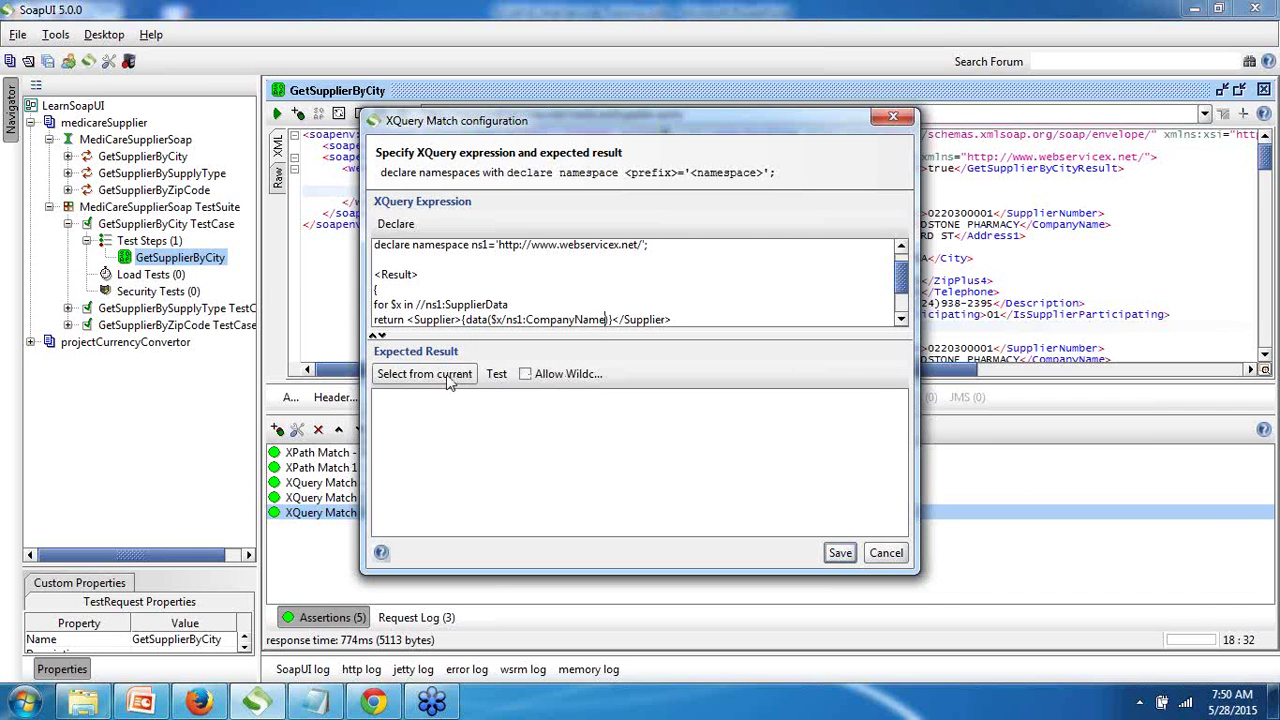
Step: Populate the expected result from the current response, look through the returned suppliers and save the assertion
{"action": "left_click", "coordinate": [449, 380]}
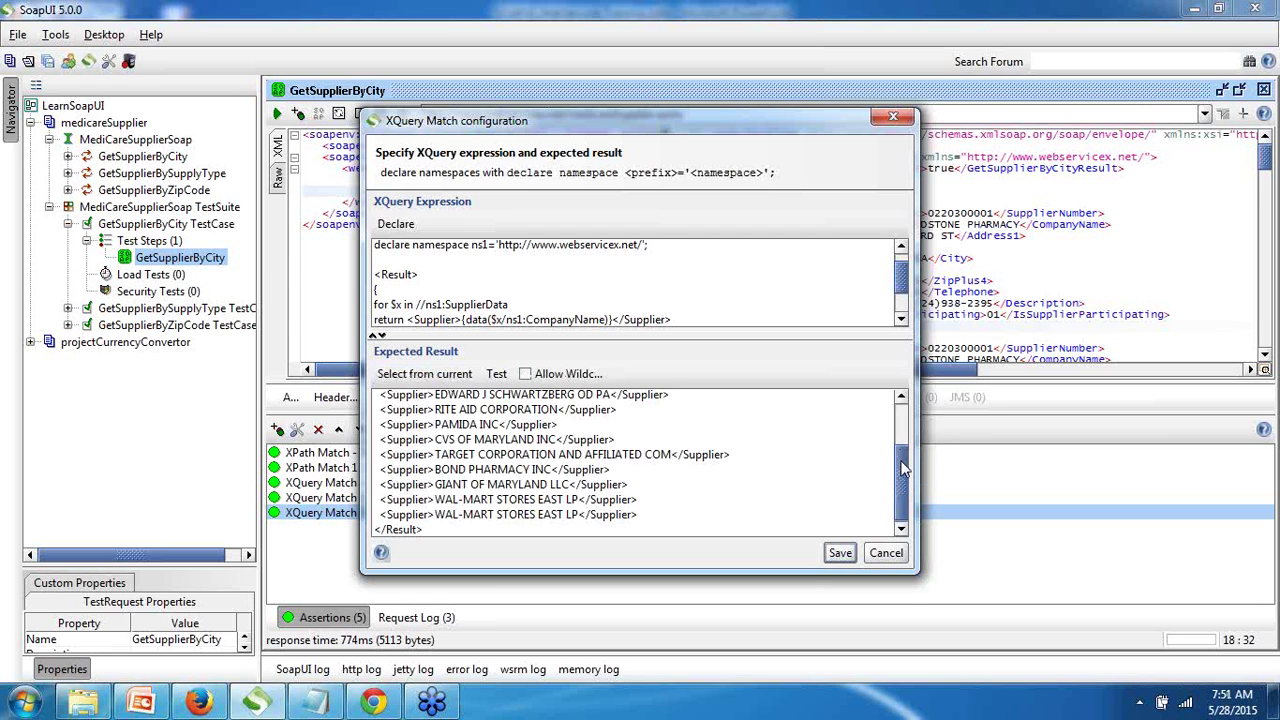
{"action": "left_click_drag", "start_coordinate": [903, 468], "coordinate": [901, 420]}
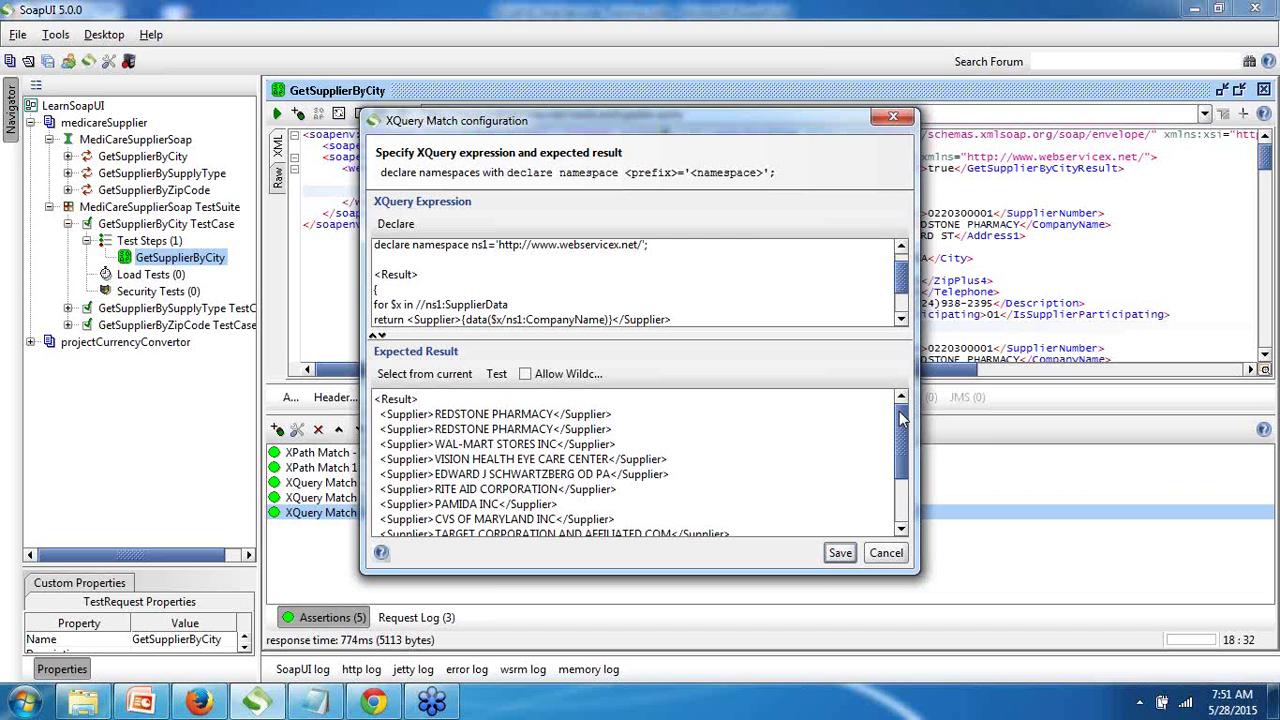
{"action": "mouse_move", "coordinate": [899, 420]}
{"action": "left_mouse_down"}
{"action": "mouse_move", "coordinate": [900, 448]}
{"action": "mouse_move", "coordinate": [898, 410]}
{"action": "left_mouse_up"}
{"action": "left_click", "coordinate": [901, 319]}
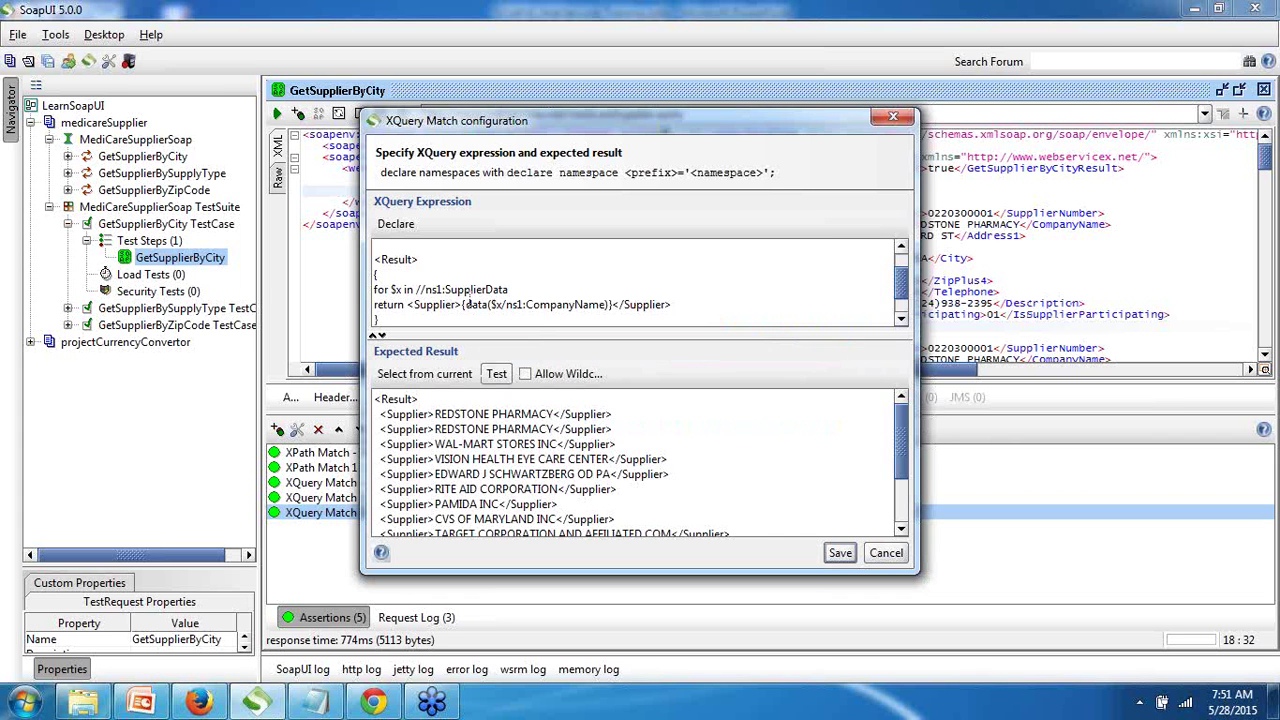
{"action": "left_click", "coordinate": [839, 554]}
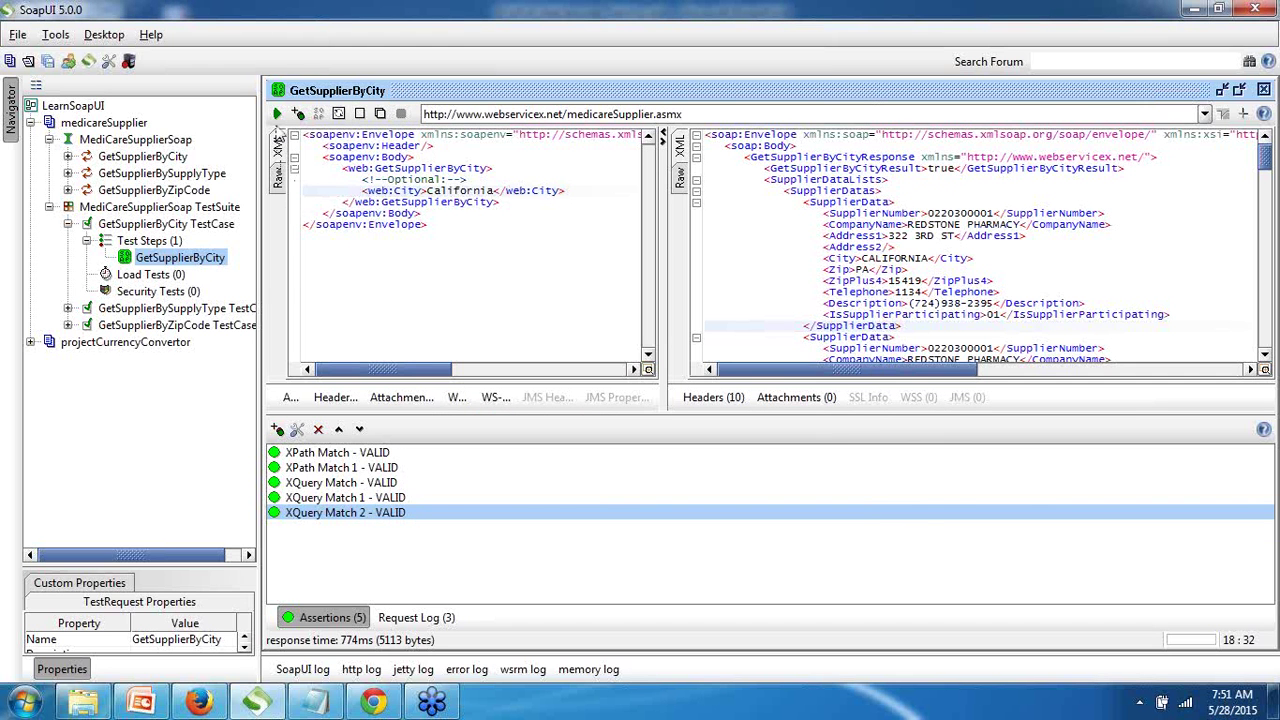
Step: Rerun the GetSupplierByCity request, check its assertions and reopen XQuery Match 2 to review the expected suppliers
{"action": "left_click", "coordinate": [276, 113]}
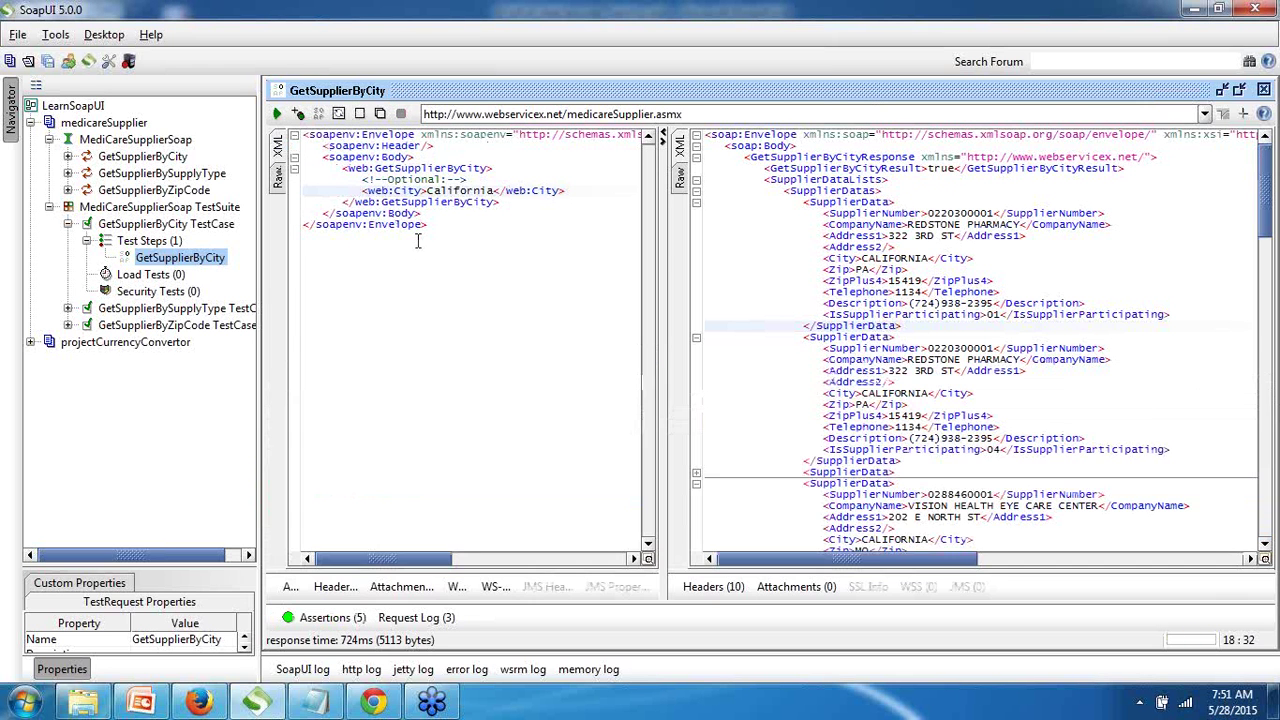
{"action": "left_click", "coordinate": [323, 618]}
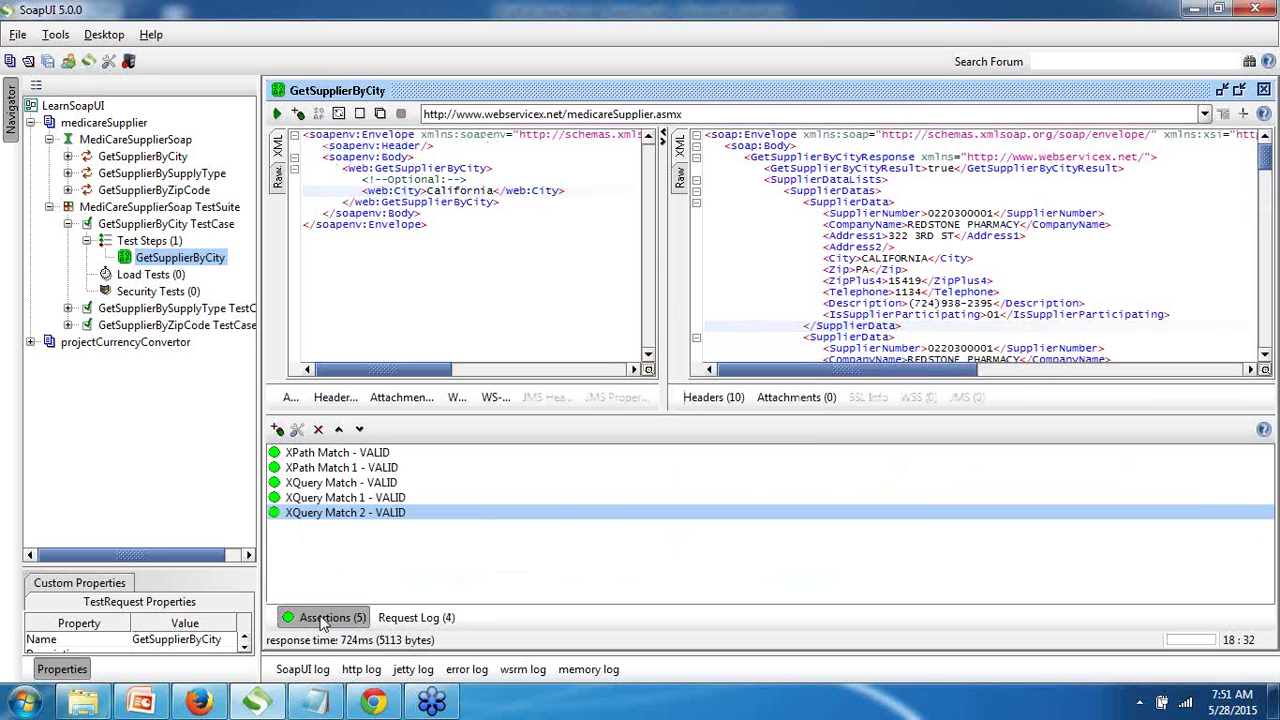
{"action": "double_click", "coordinate": [330, 513]}
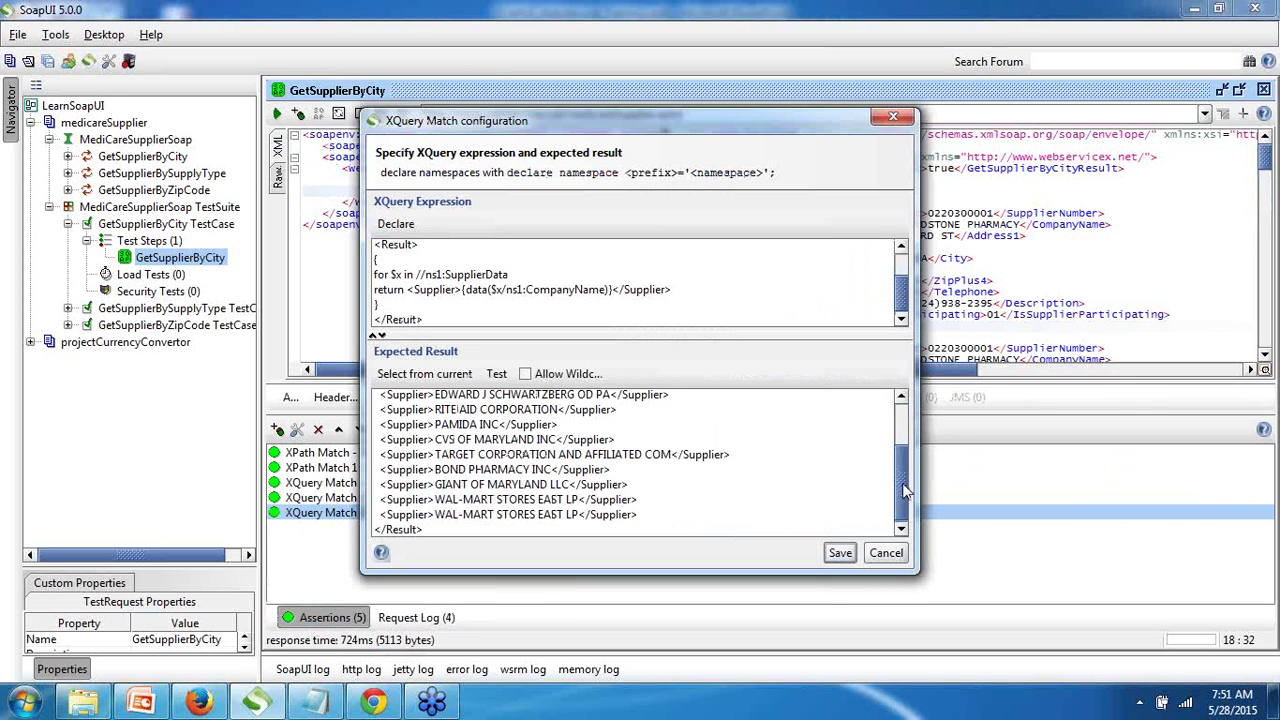
{"action": "left_click_drag", "start_coordinate": [906, 492], "coordinate": [902, 436]}
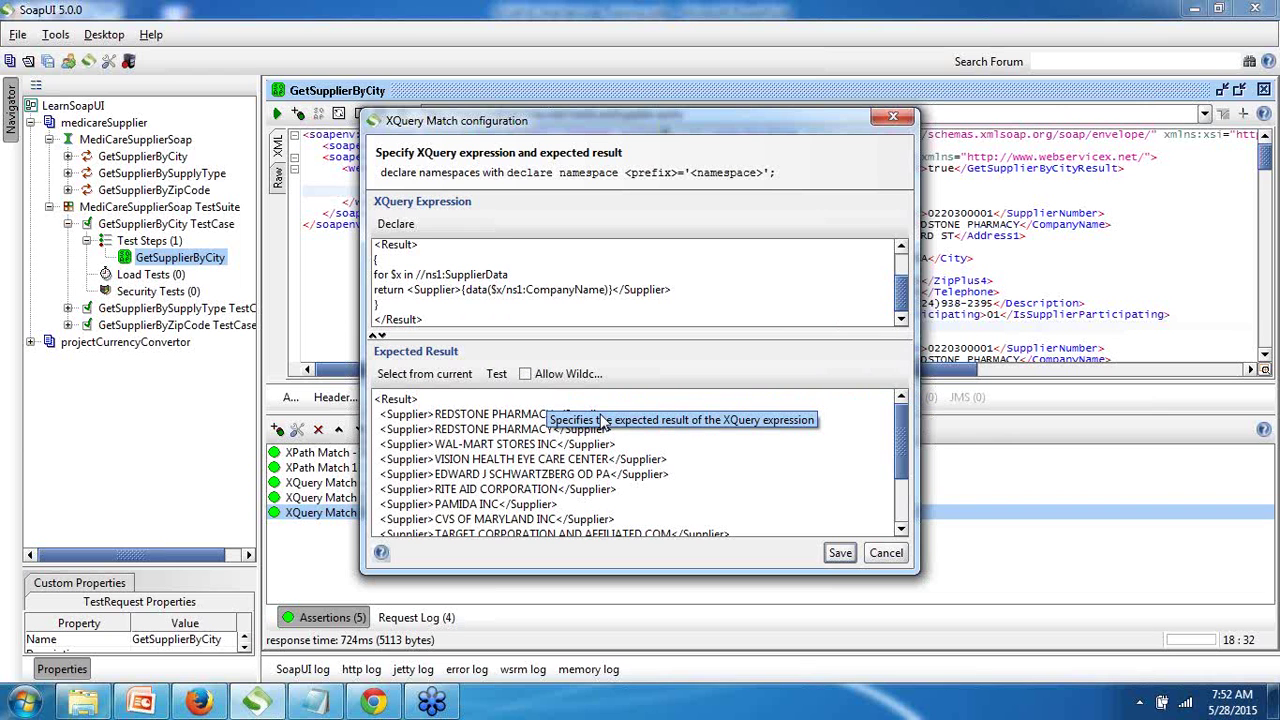
Step: Insert {data($x/ns1:SupplierNumber)} before the CompanyName call in the returned Supplier element
{"action": "type", "text": "{"}
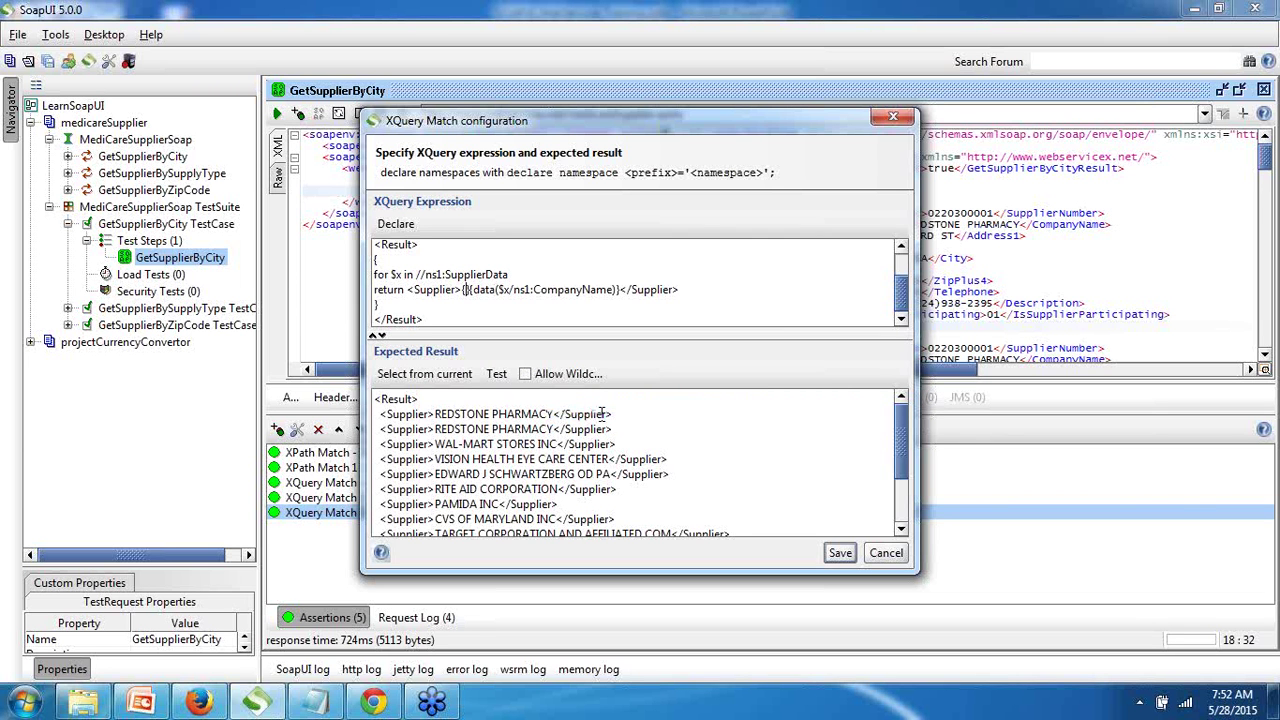
{"action": "type", "text": "data"}
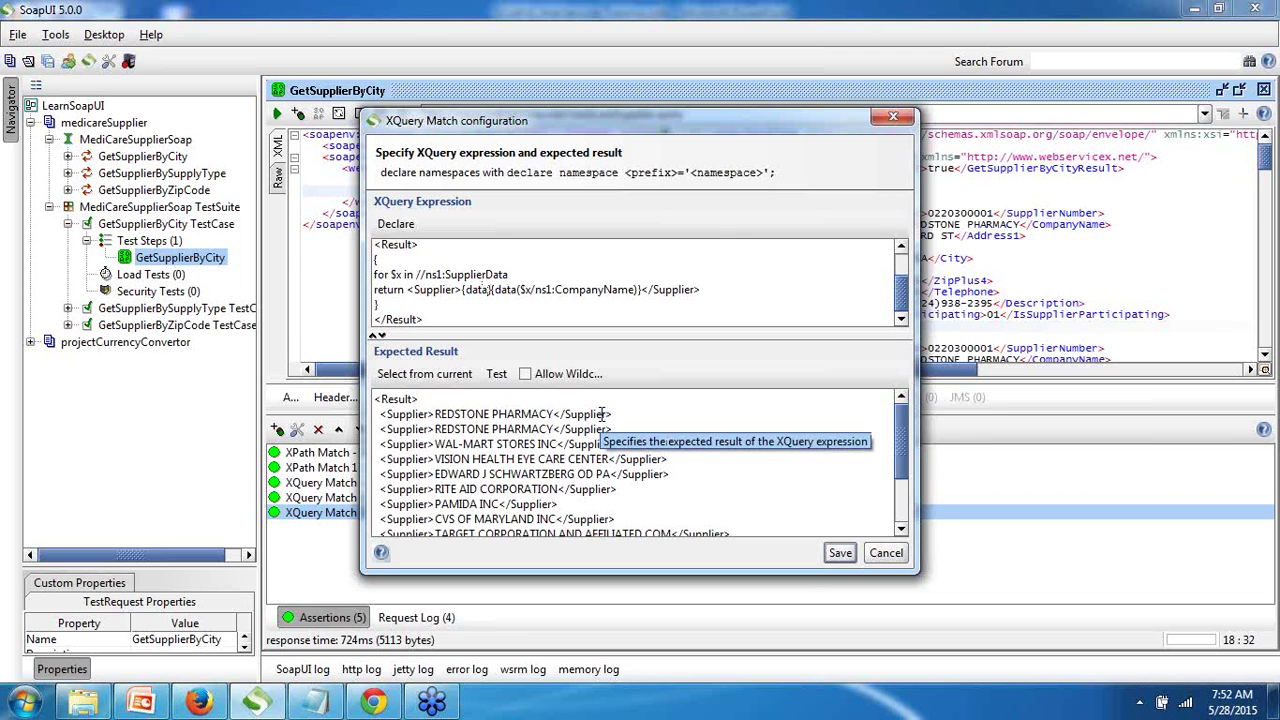
{"action": "type", "text": "()"}
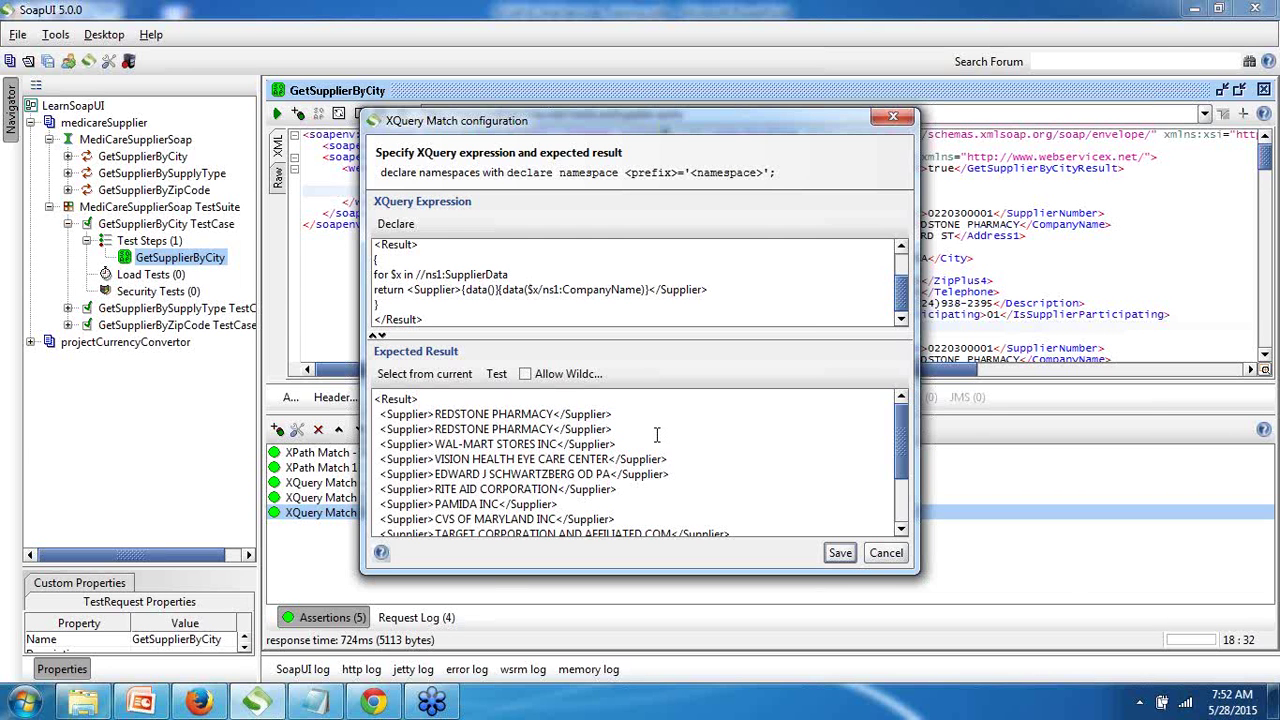
{"action": "left_click", "coordinate": [1265, 52]}
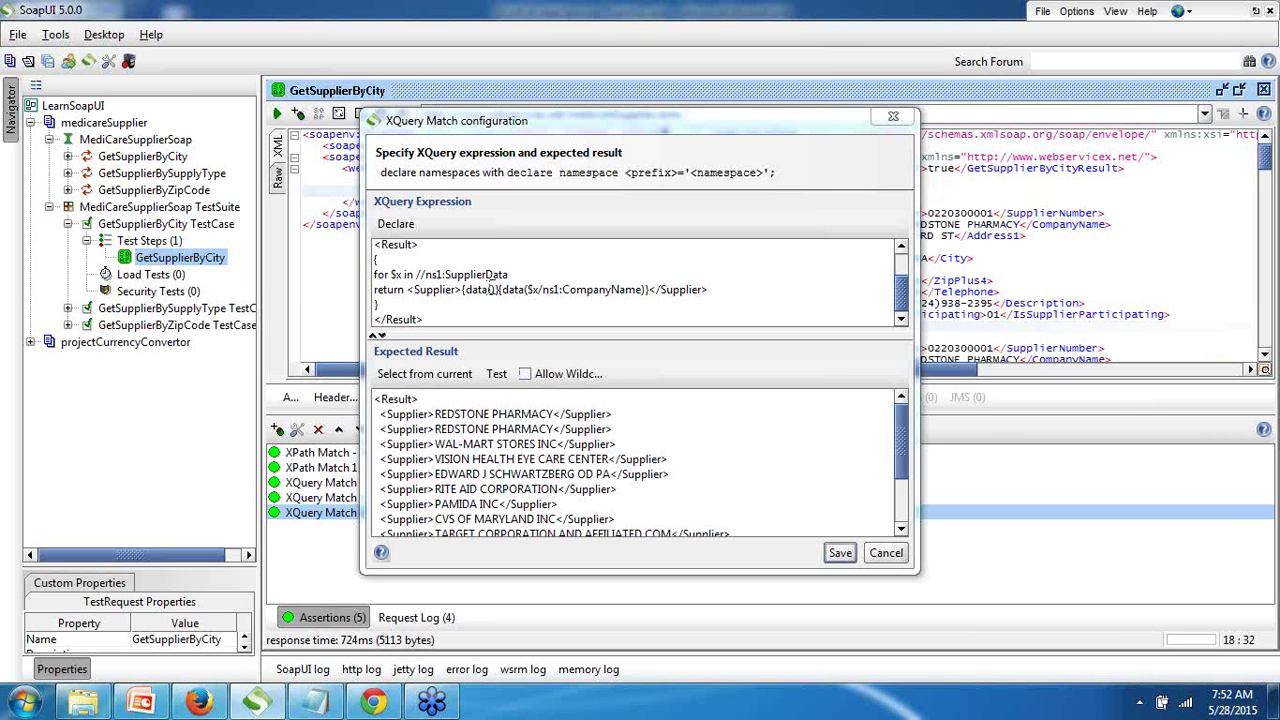
{"action": "left_click", "coordinate": [491, 289]}
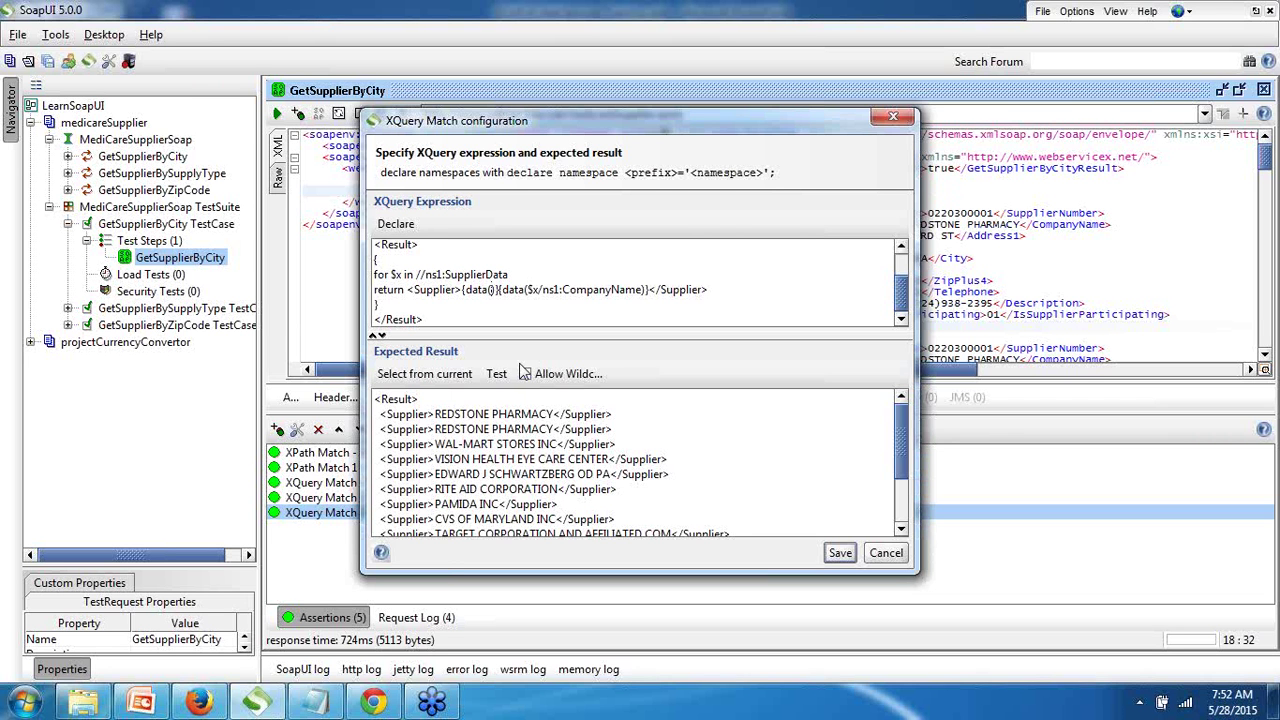
{"action": "type", "text": "$x"}
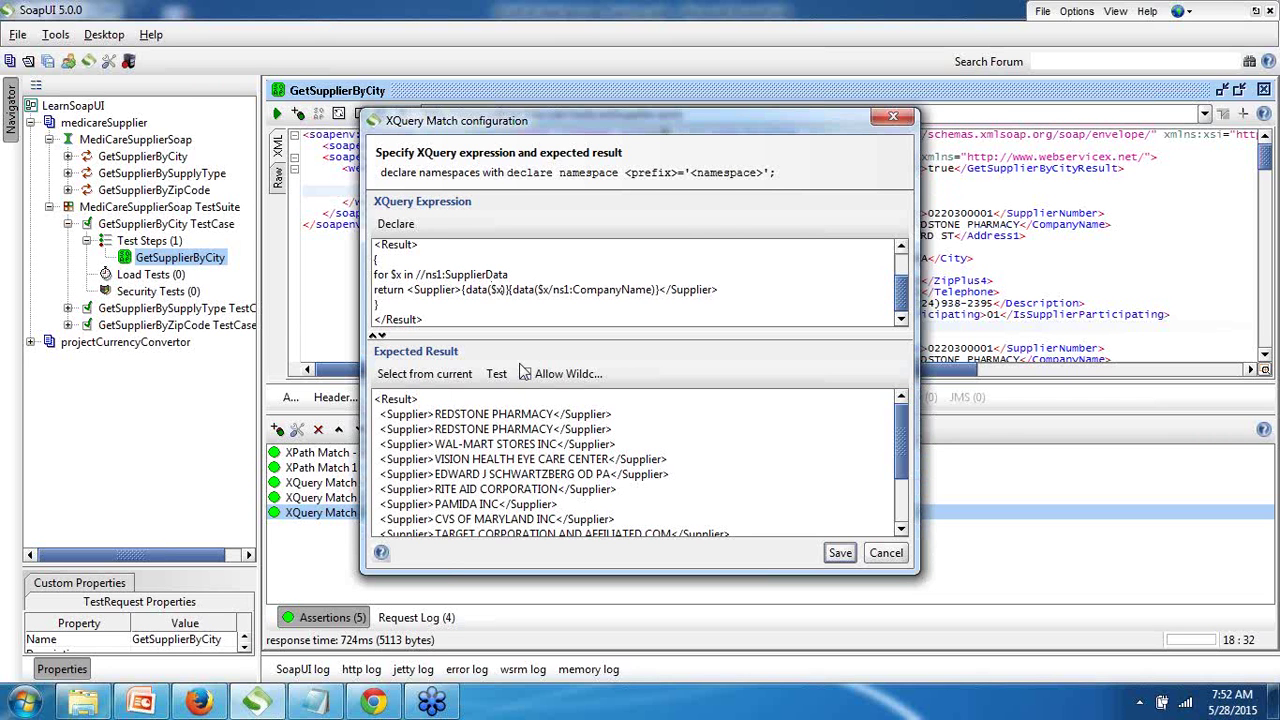
{"action": "type", "text": "/ns1"}
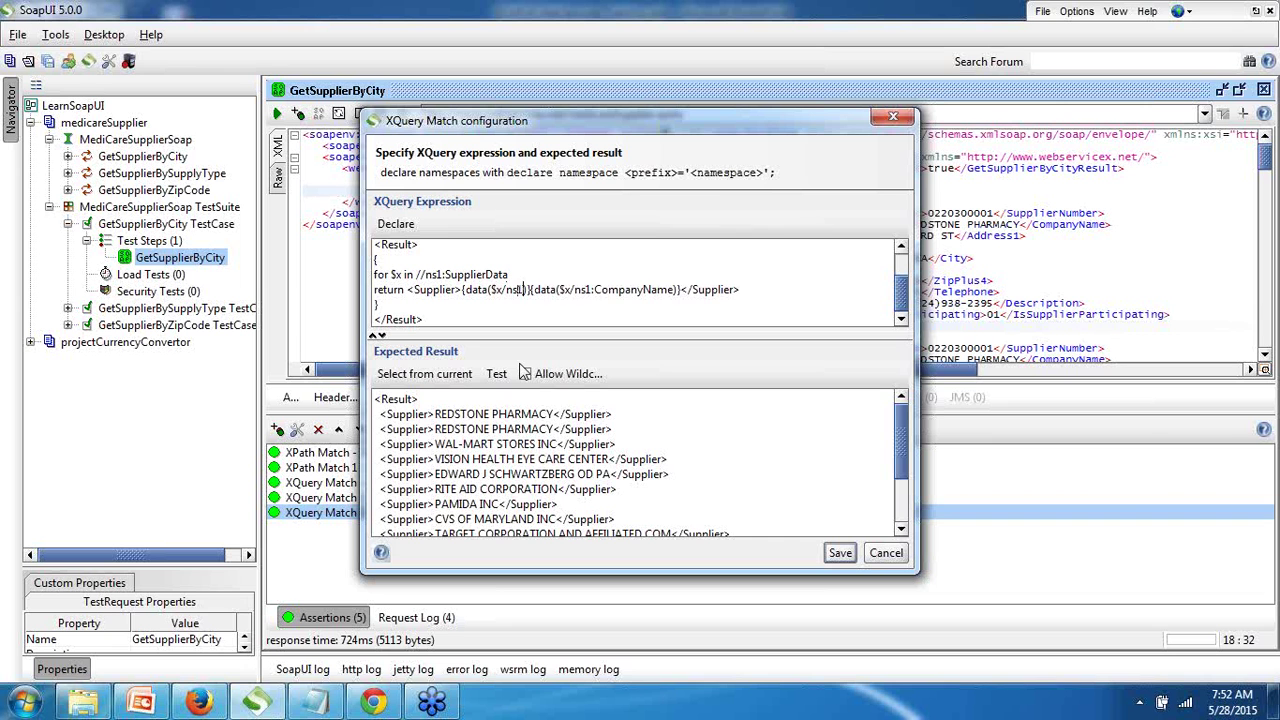
{"action": "type", "text": ":"}
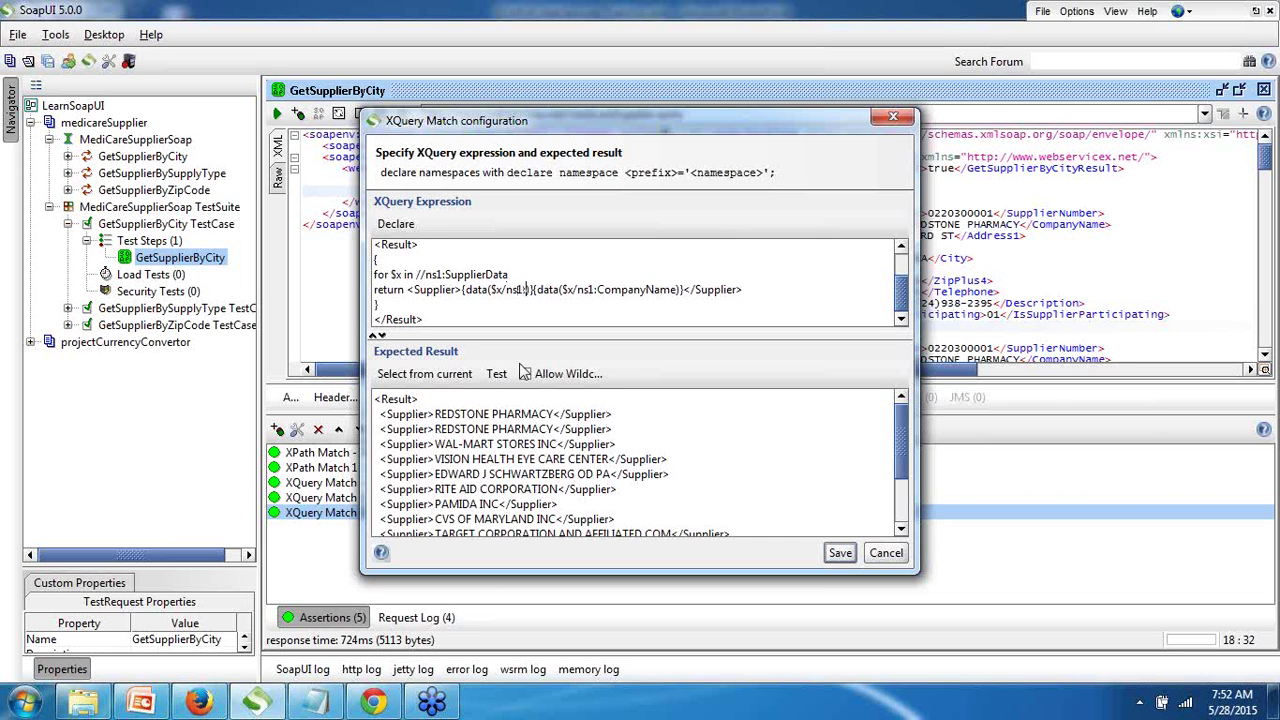
{"action": "type", "text": "Supplier"}
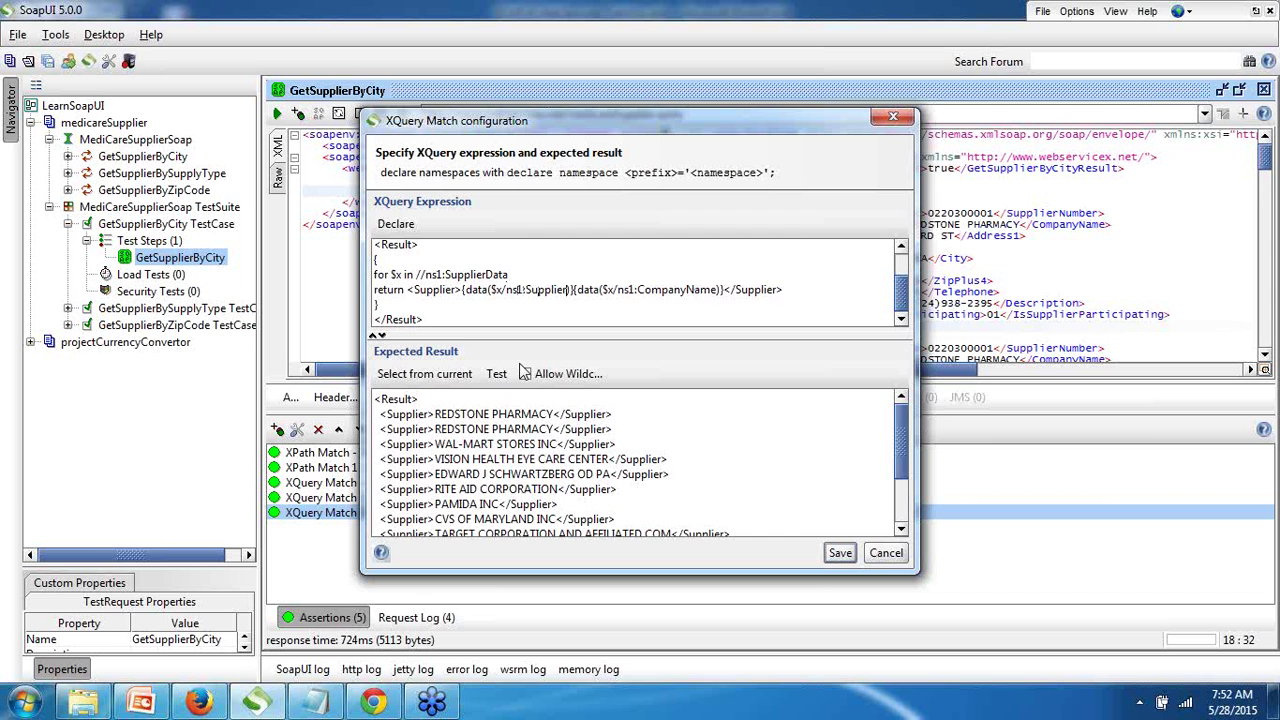
{"action": "type", "text": "Number"}
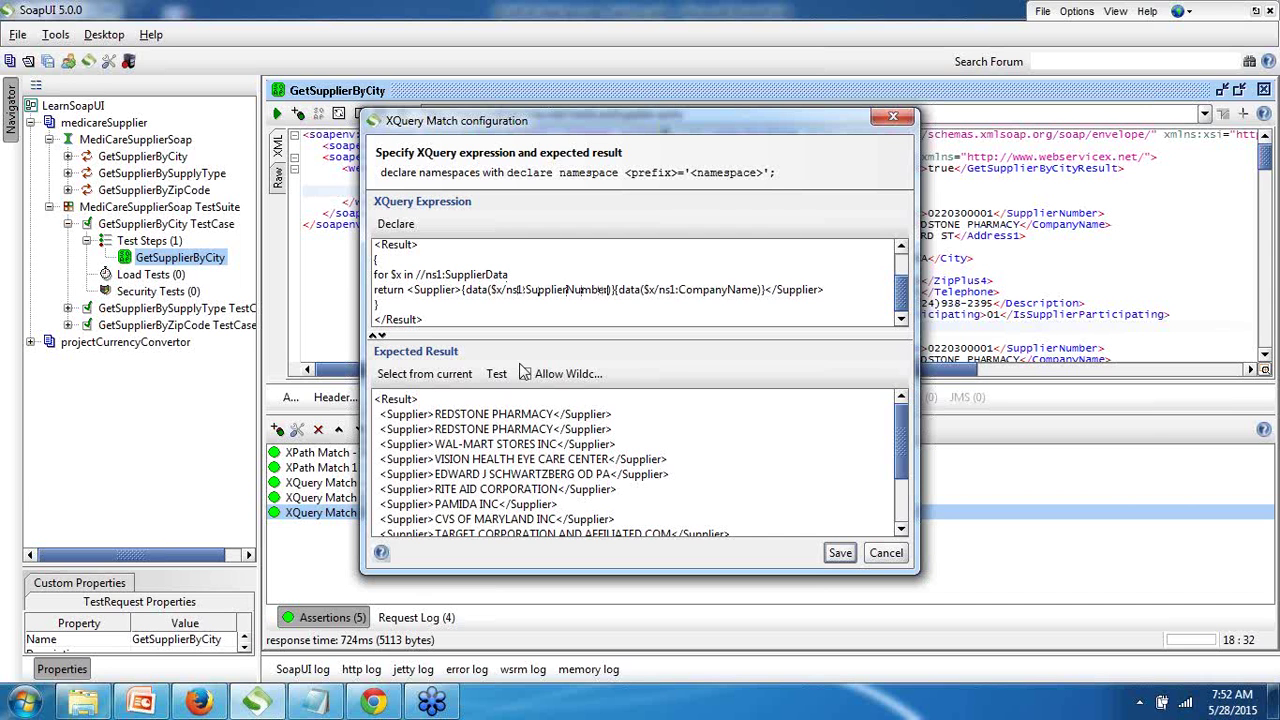
Step: Repopulate the expected result from the current response with supplier numbers and company names, and test the XQuery expression
{"action": "left_click", "coordinate": [426, 373]}
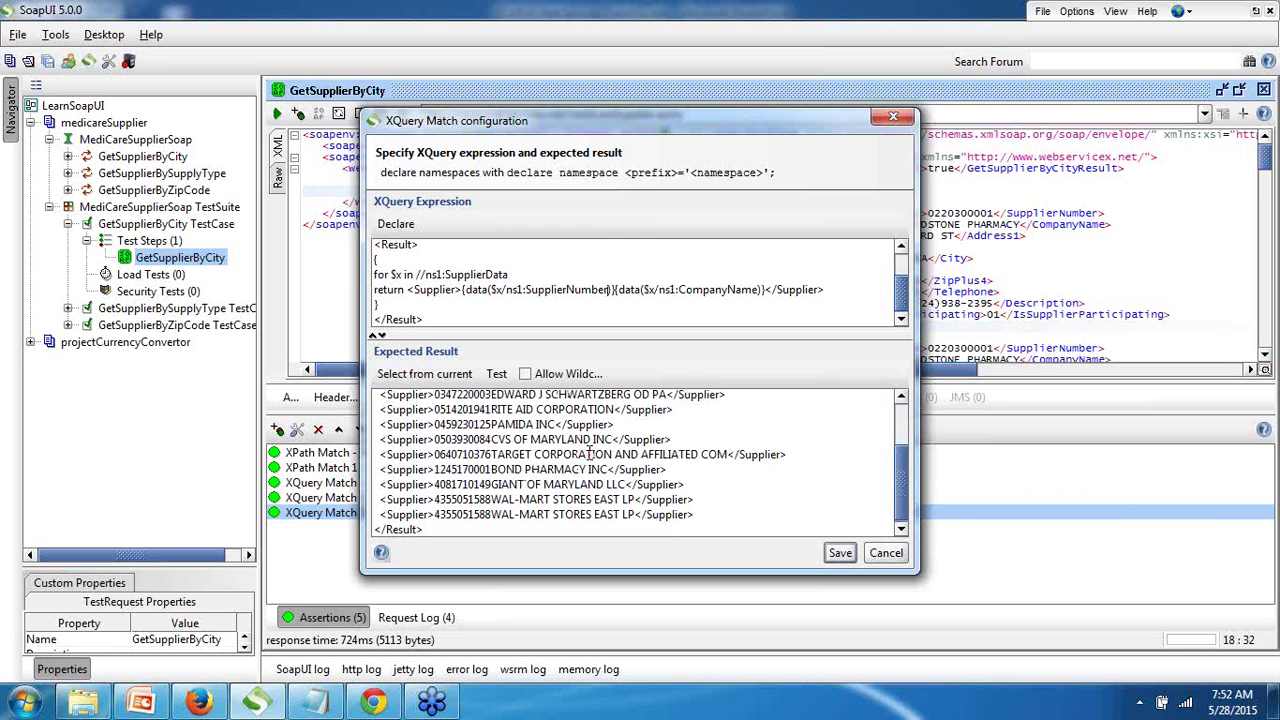
{"action": "scroll", "coordinate": [600, 455], "scroll_direction": "up", "scroll_amount": 3}
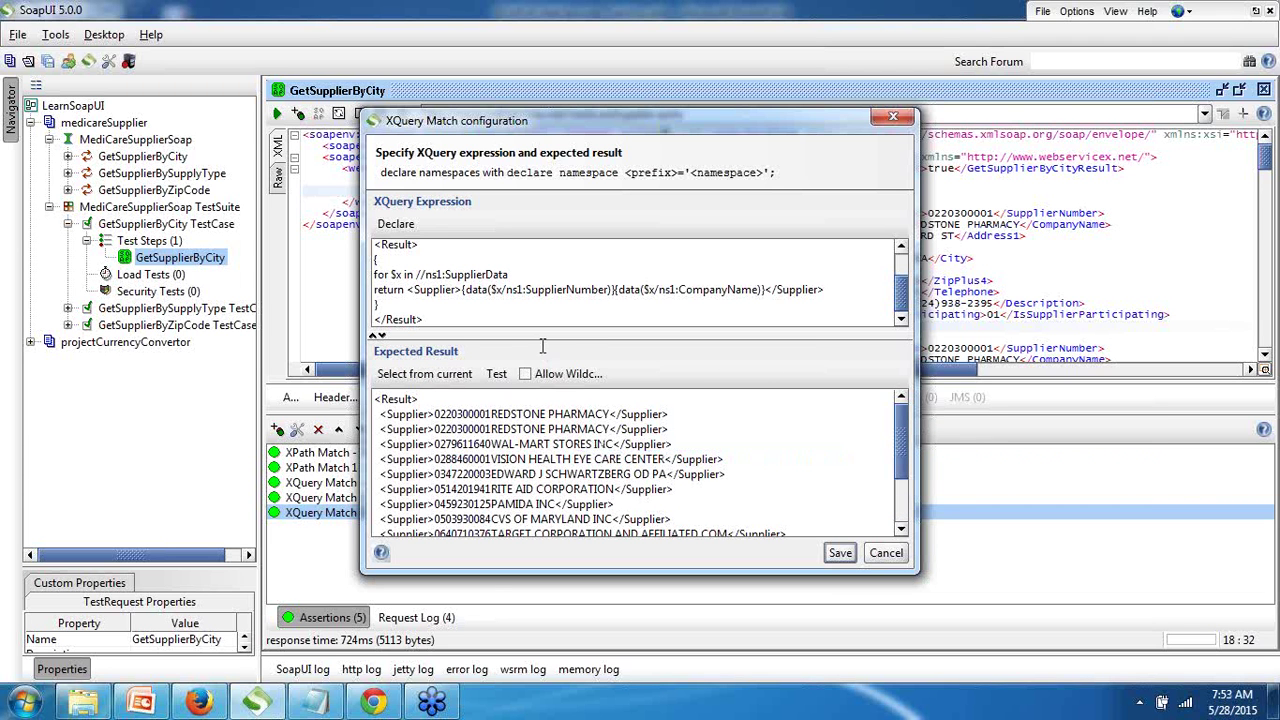
{"action": "left_click", "coordinate": [496, 373]}
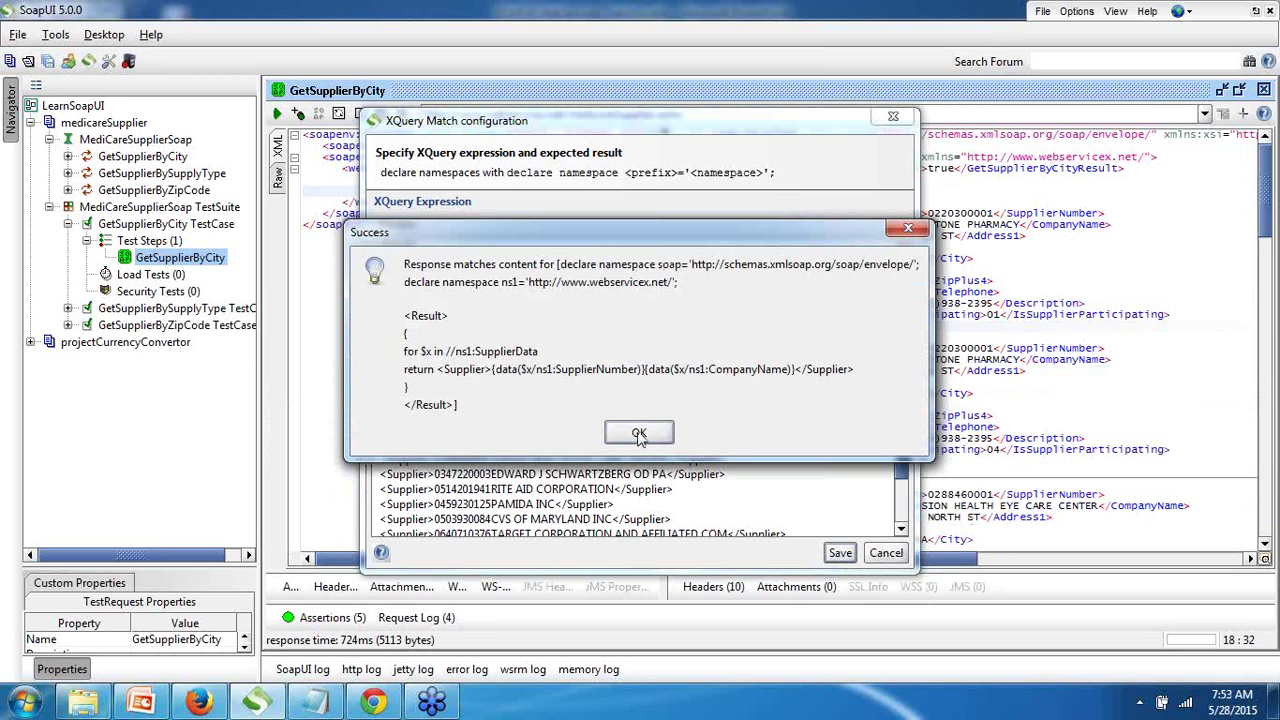
{"action": "left_click", "coordinate": [639, 433]}
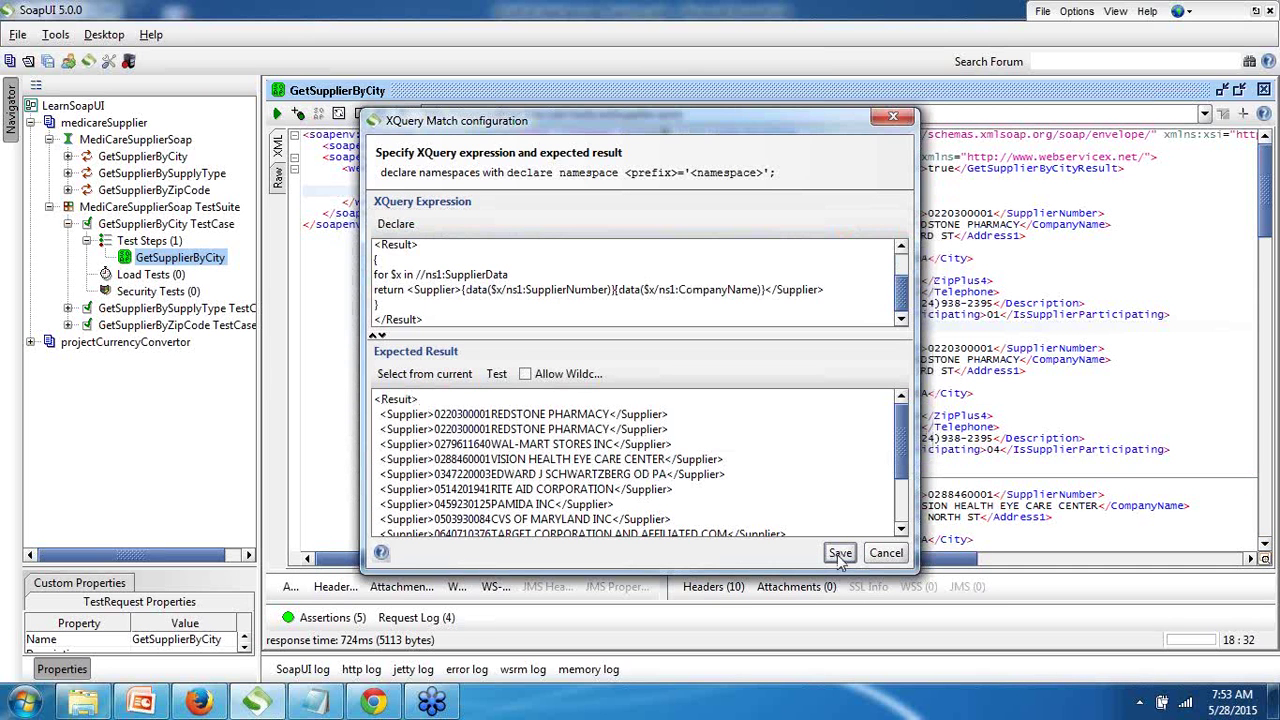
Step: Save the updated assertion, rerun the GetSupplierByCity request and check its assertion results
{"action": "left_click", "coordinate": [840, 553]}
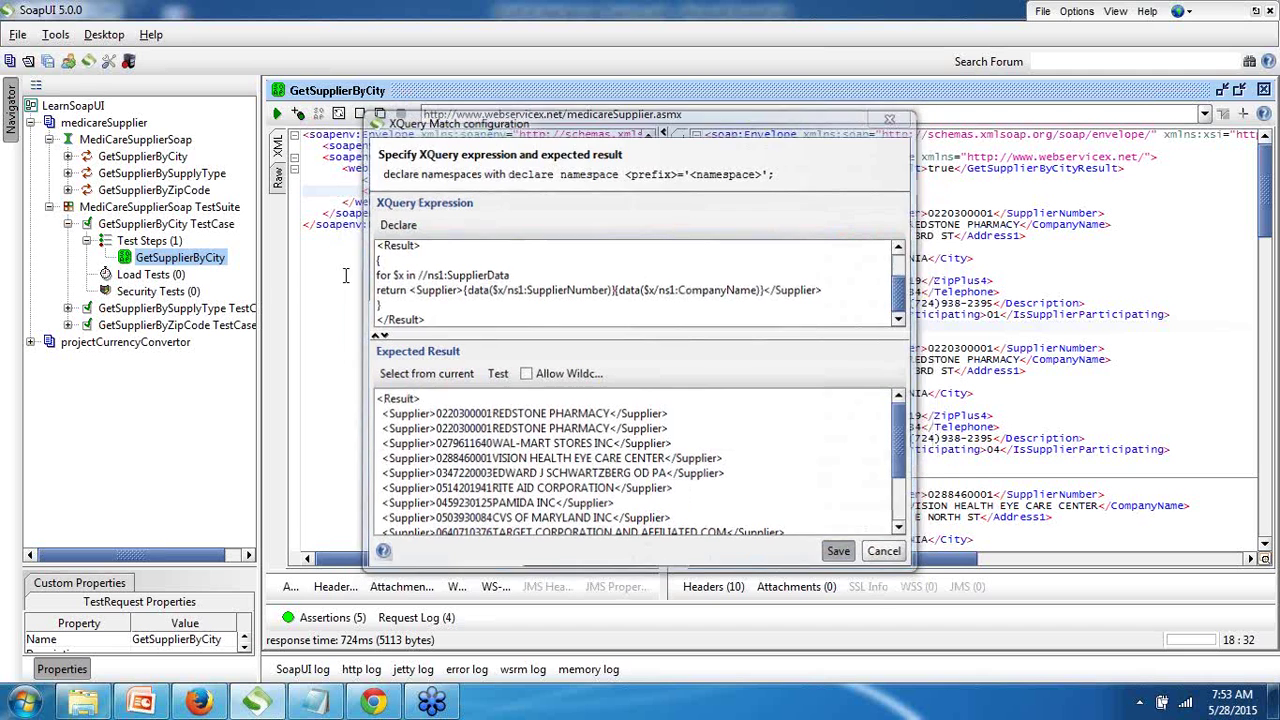
{"action": "left_click", "coordinate": [278, 114]}
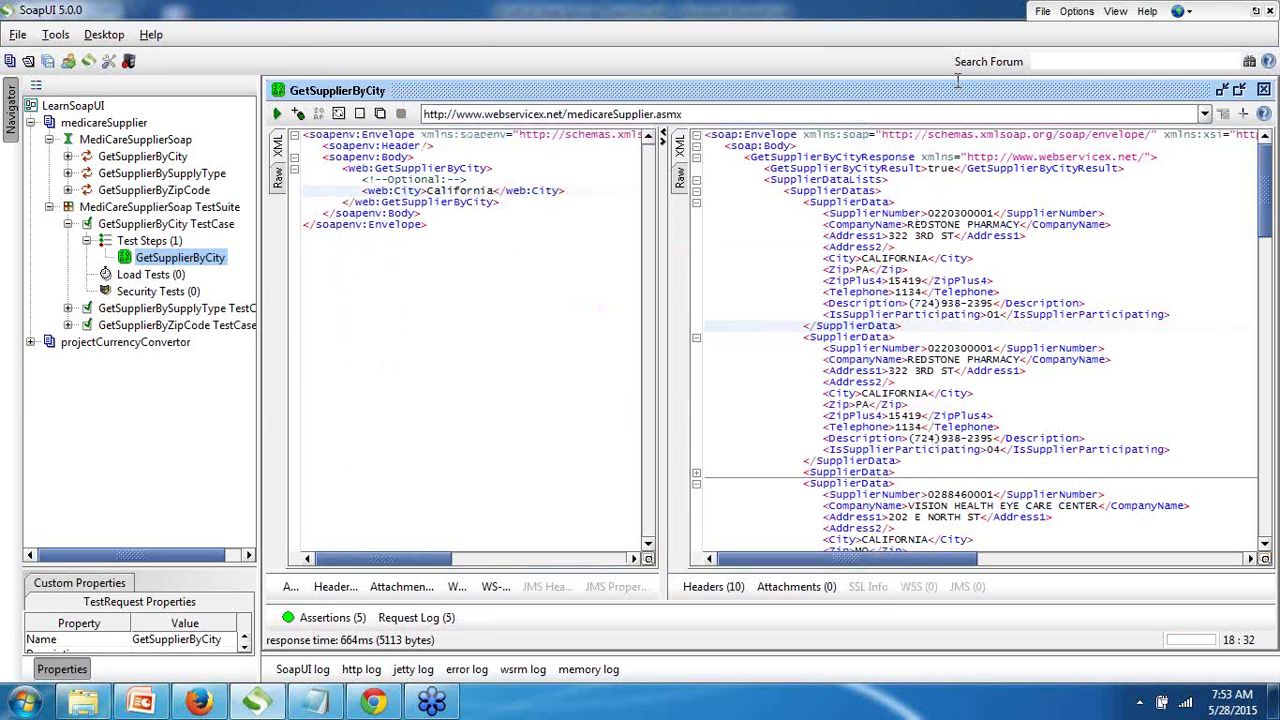
{"action": "left_click", "coordinate": [330, 617]}
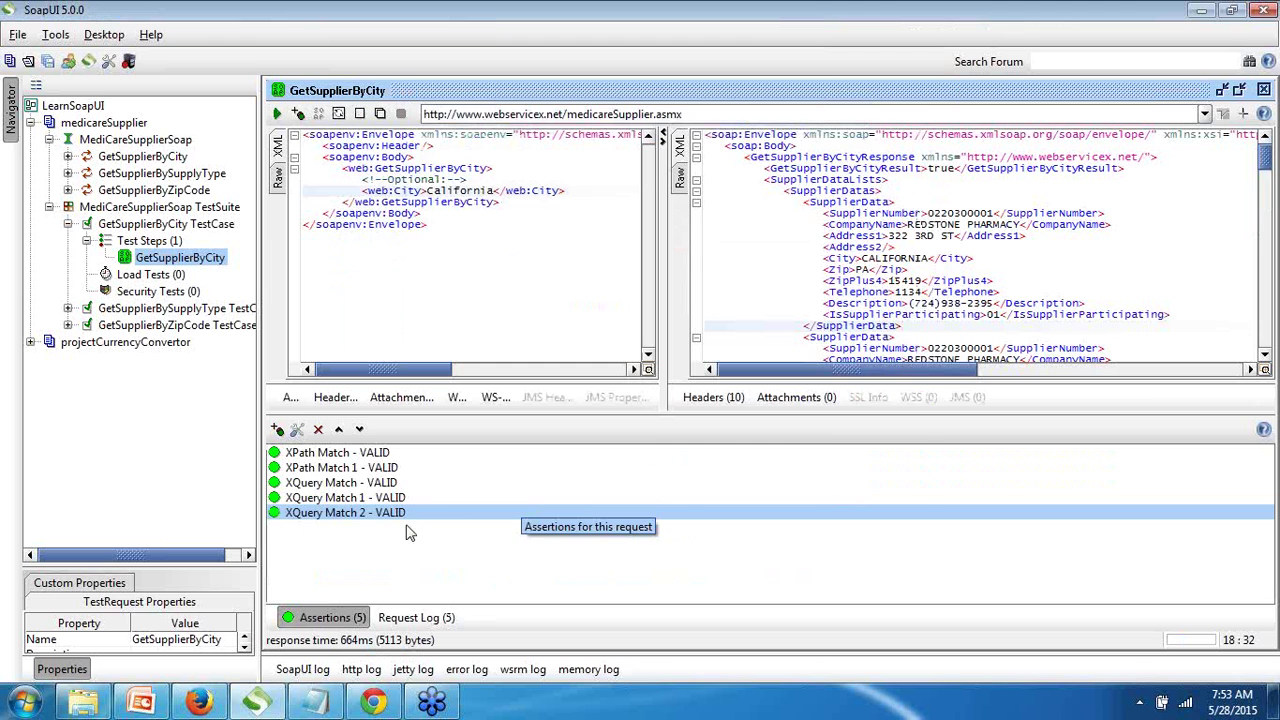
Step: Reopen XQuery Match 2 and add the line "order by $x/ns1:SupplierNumber" after the for line in the XQuery expression
{"action": "double_click", "coordinate": [349, 514]}
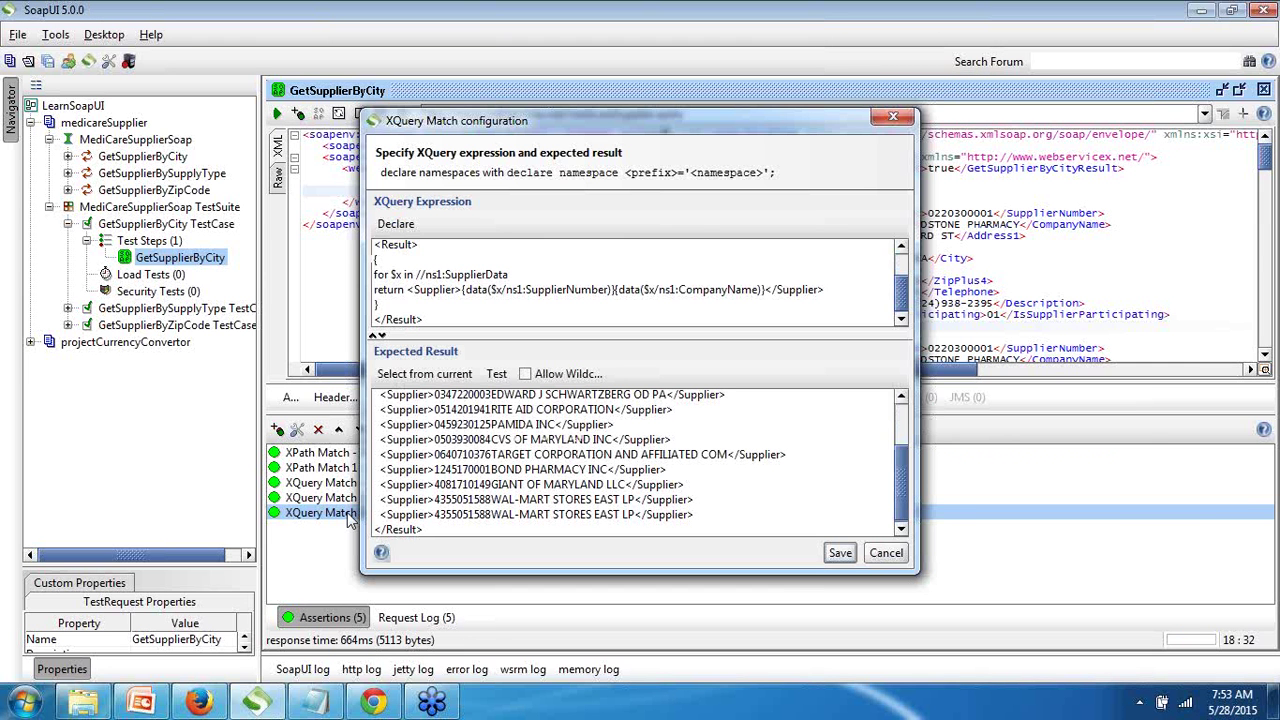
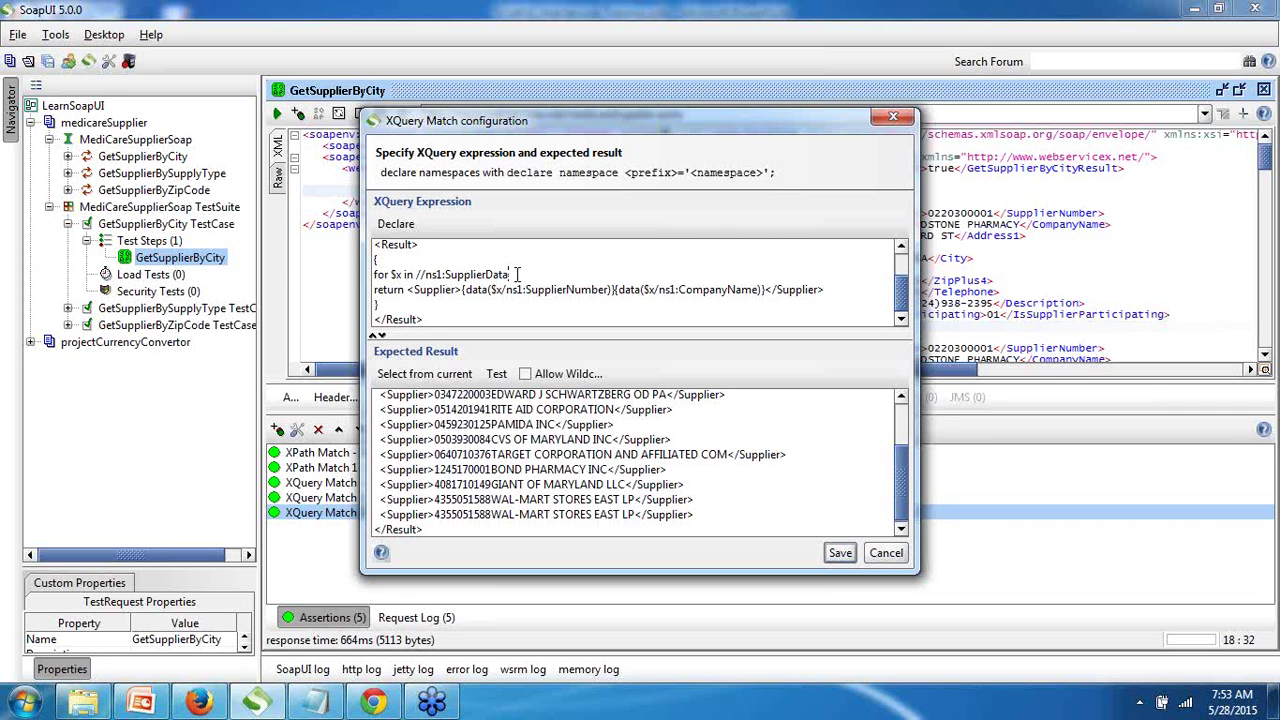
{"action": "key", "text": "Return"}
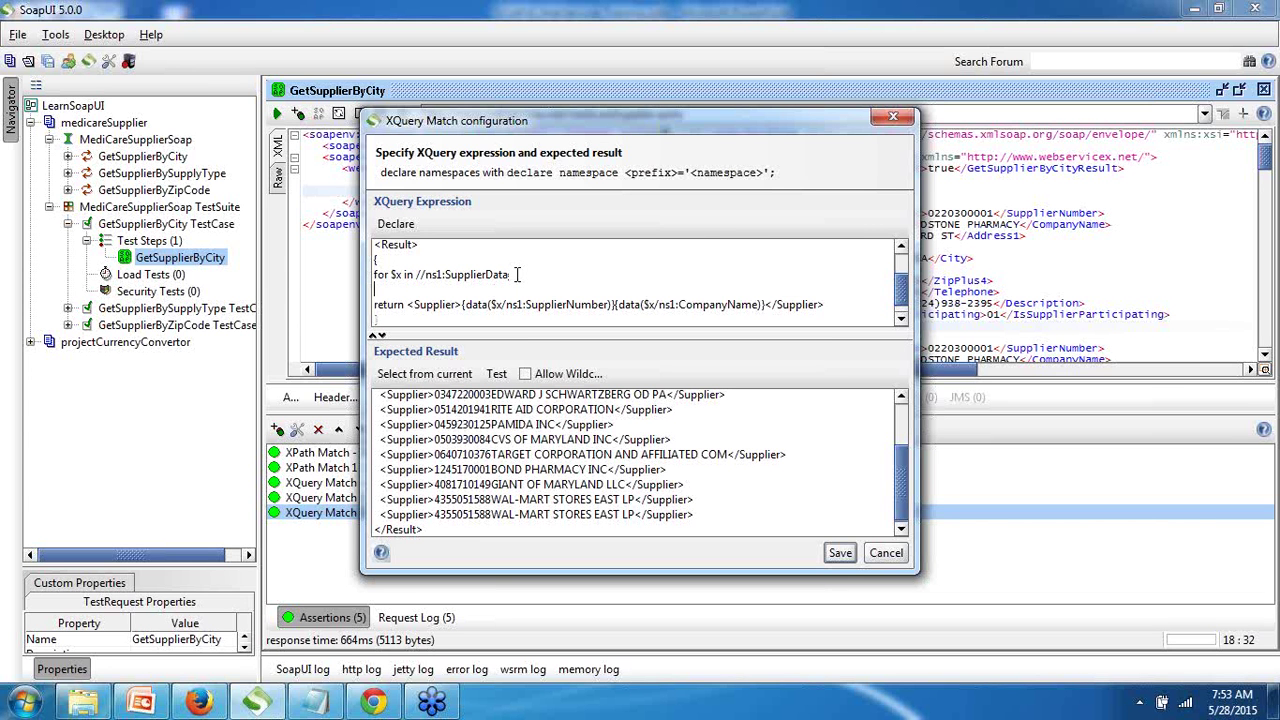
{"action": "type", "text": "order by $x/ns1:Suppli"}
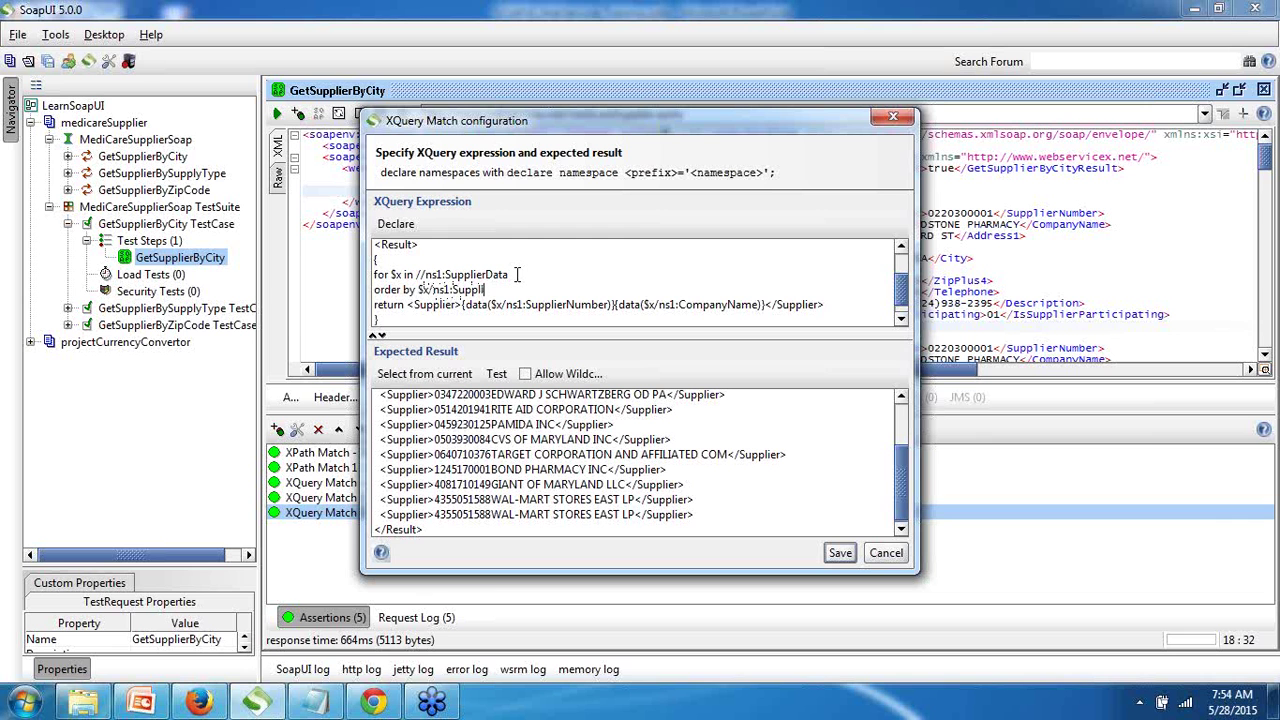
{"action": "type", "text": "erNumber"}
Step: Repopulate the expected result from the current response, review the supplier order against the order by clause and save the assertion
{"action": "left_click", "coordinate": [424, 373]}
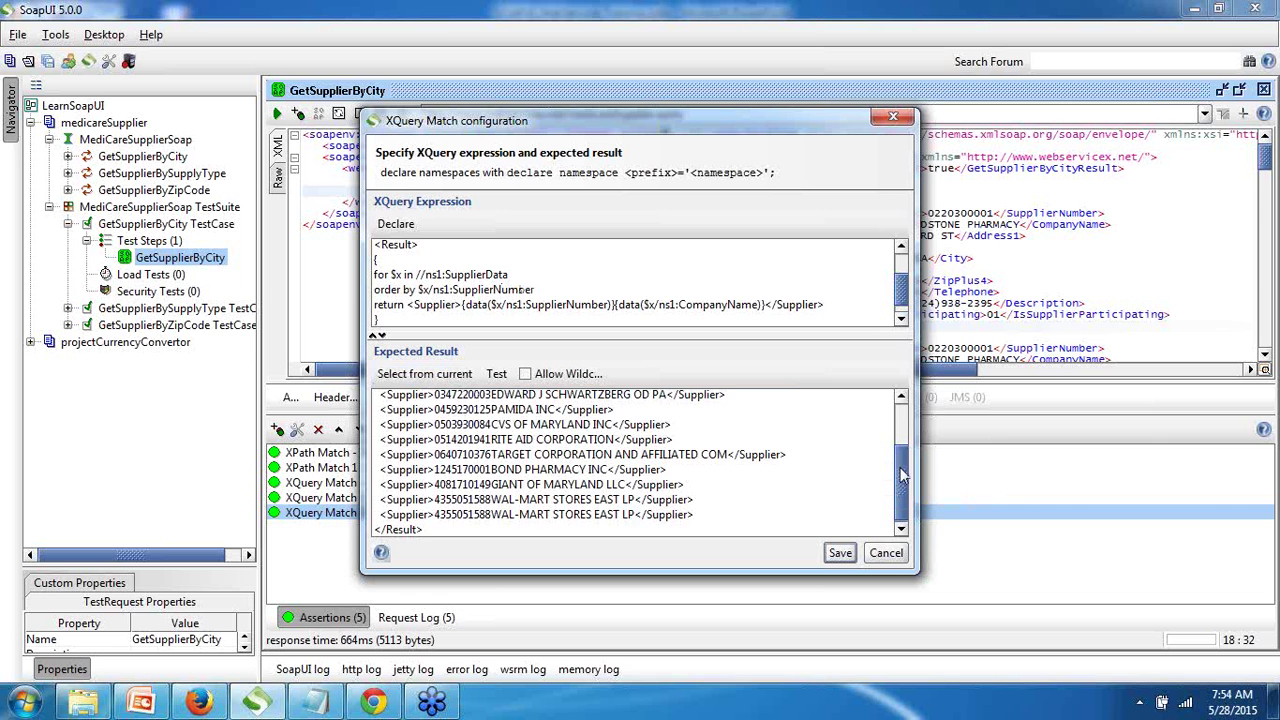
{"action": "left_click_drag", "start_coordinate": [904, 475], "coordinate": [902, 424]}
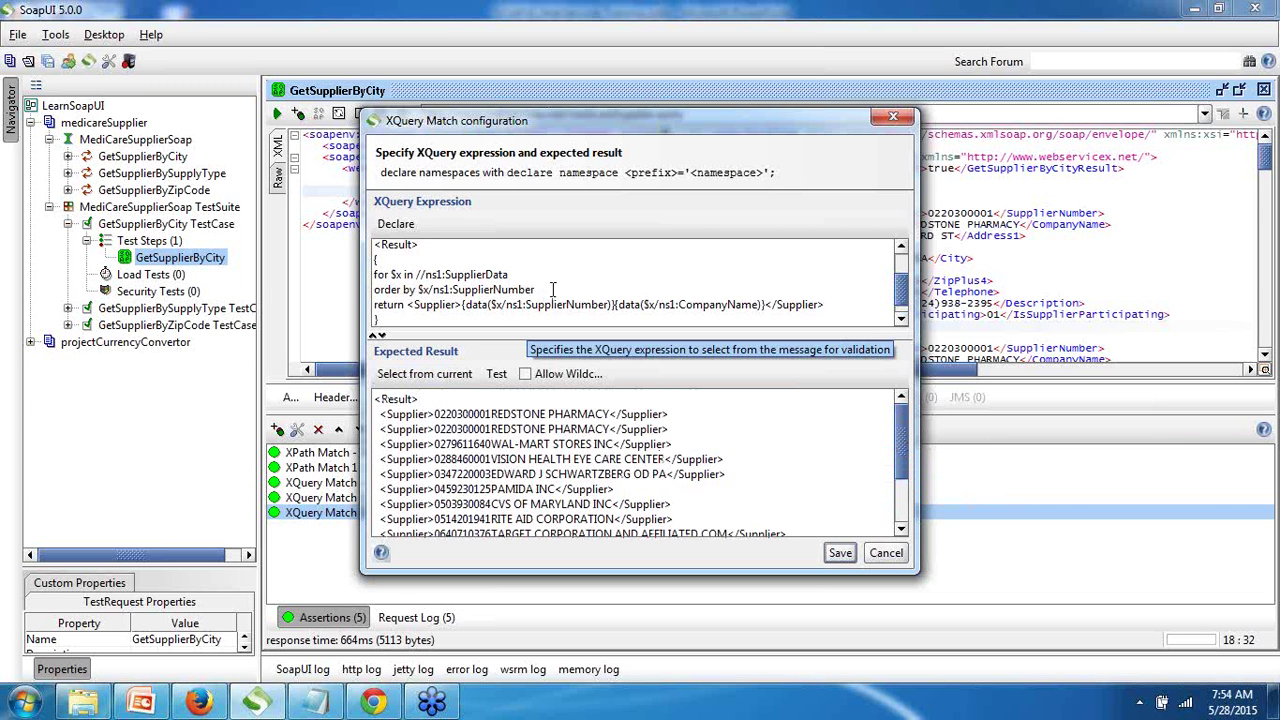
{"action": "left_click_drag", "start_coordinate": [545, 289], "coordinate": [449, 290]}
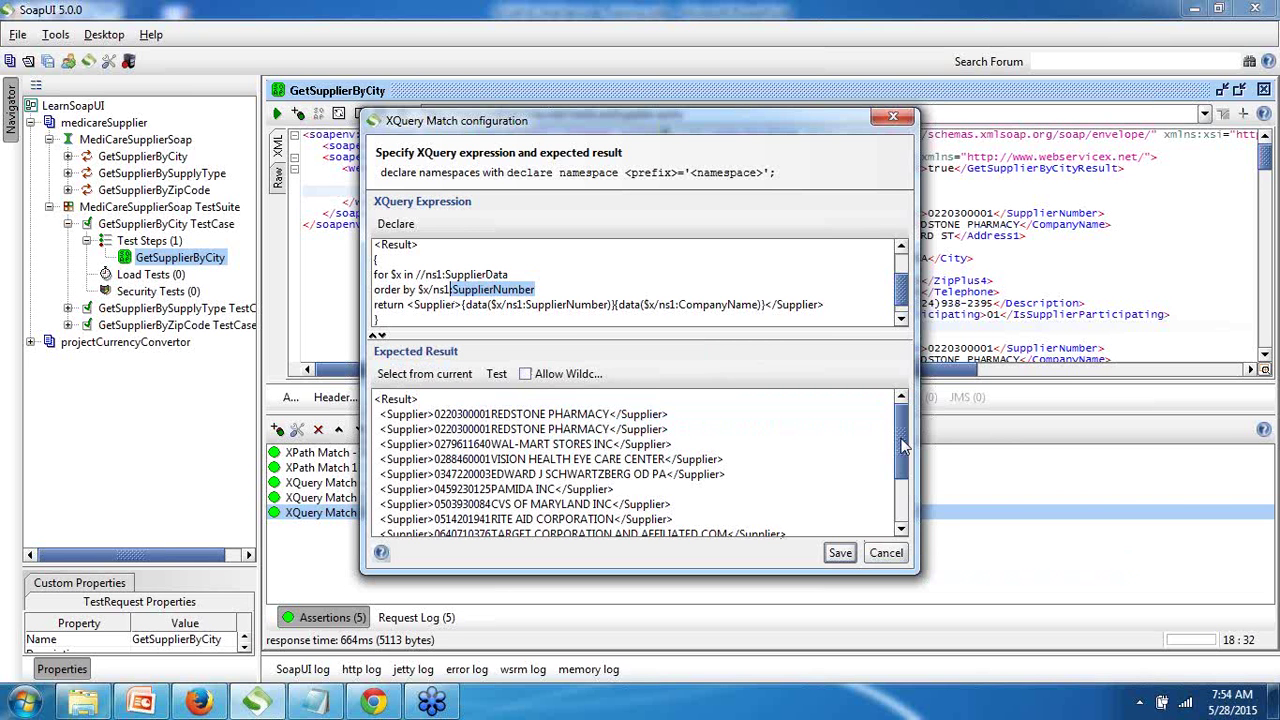
{"action": "left_click", "coordinate": [568, 278]}
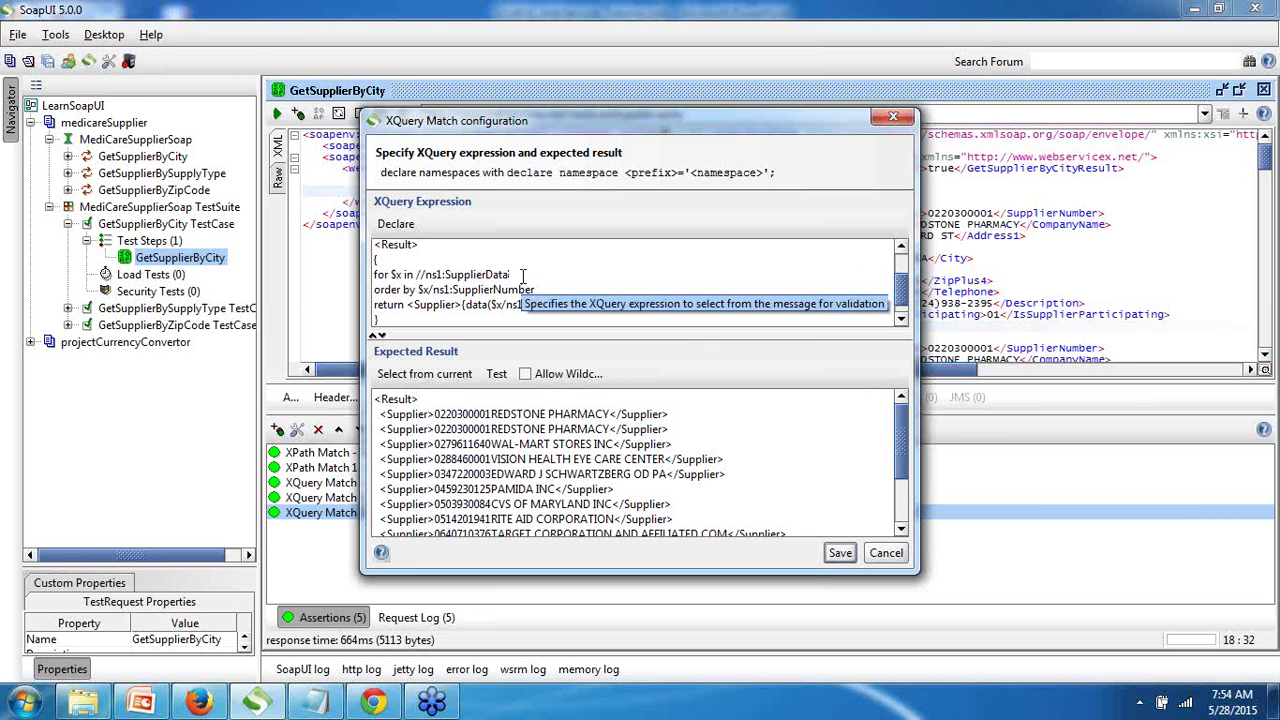
{"action": "left_click", "coordinate": [412, 290]}
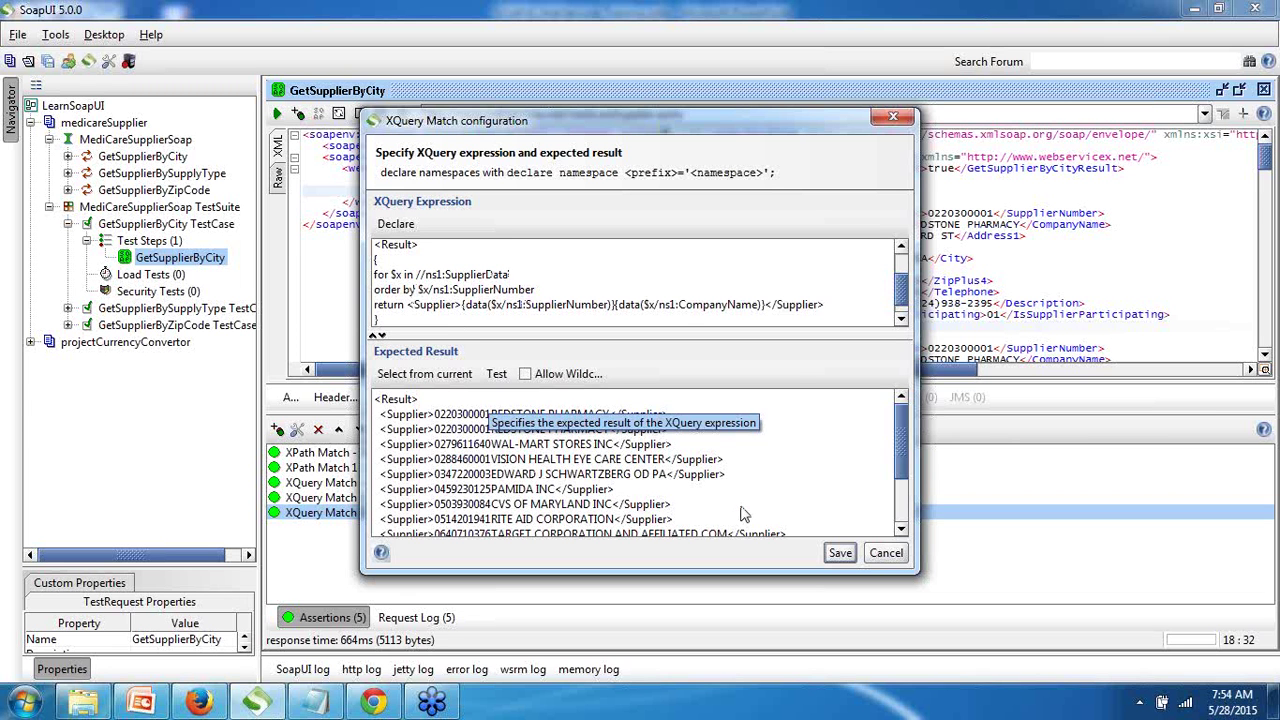
{"action": "left_click", "coordinate": [840, 553]}
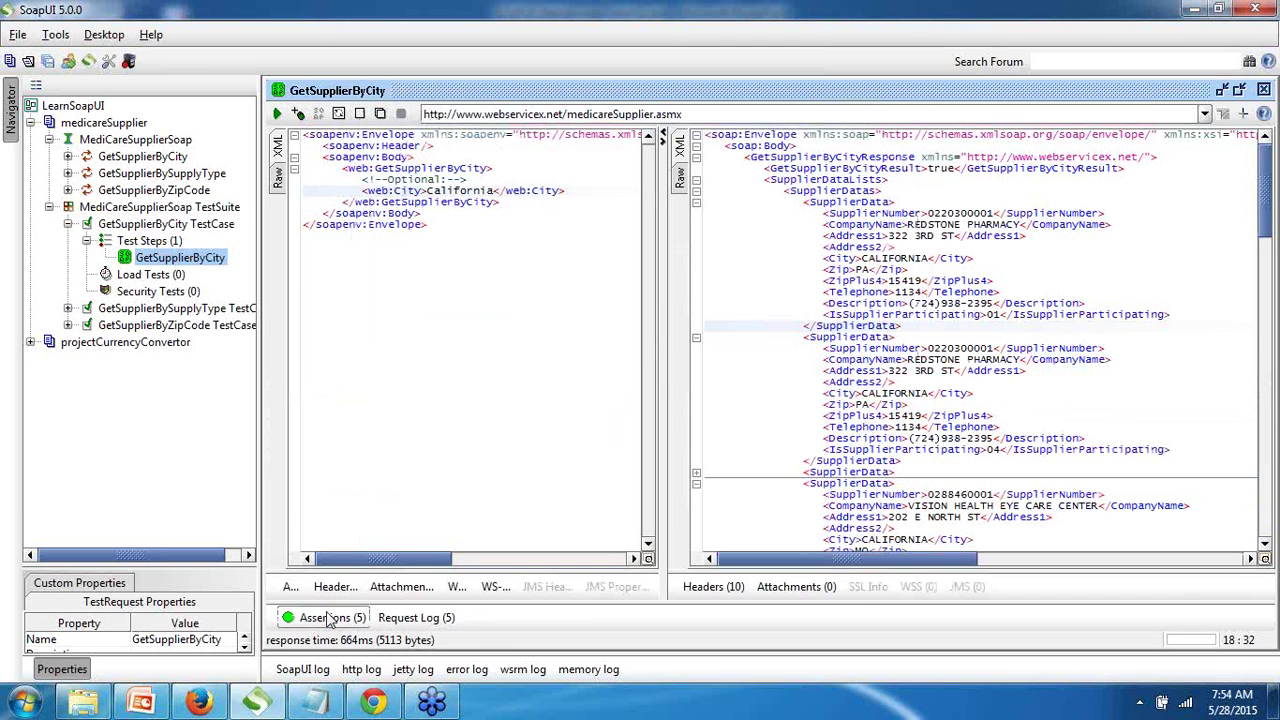
Step: Add an Invalid HTTP Status Codes assertion to the GetSupplierByCity test step with code 500
{"action": "left_click", "coordinate": [330, 617]}
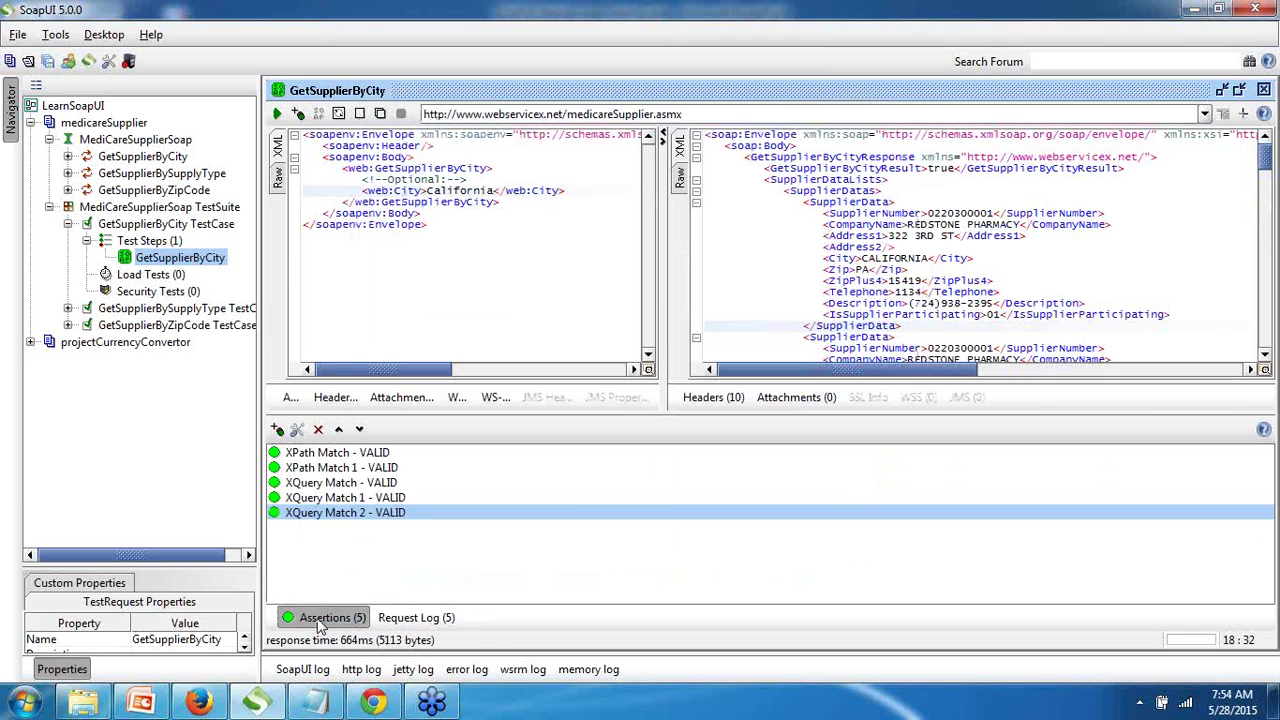
{"action": "left_click", "coordinate": [277, 429]}
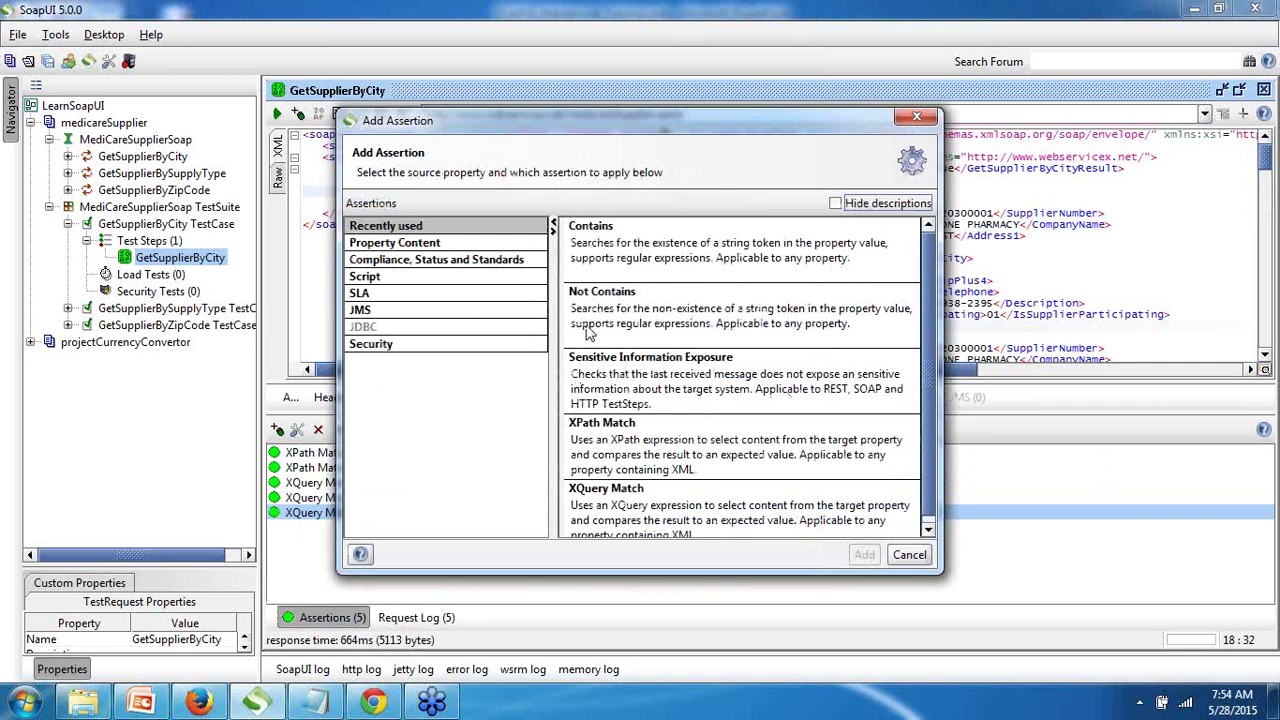
{"action": "left_click", "coordinate": [385, 262]}
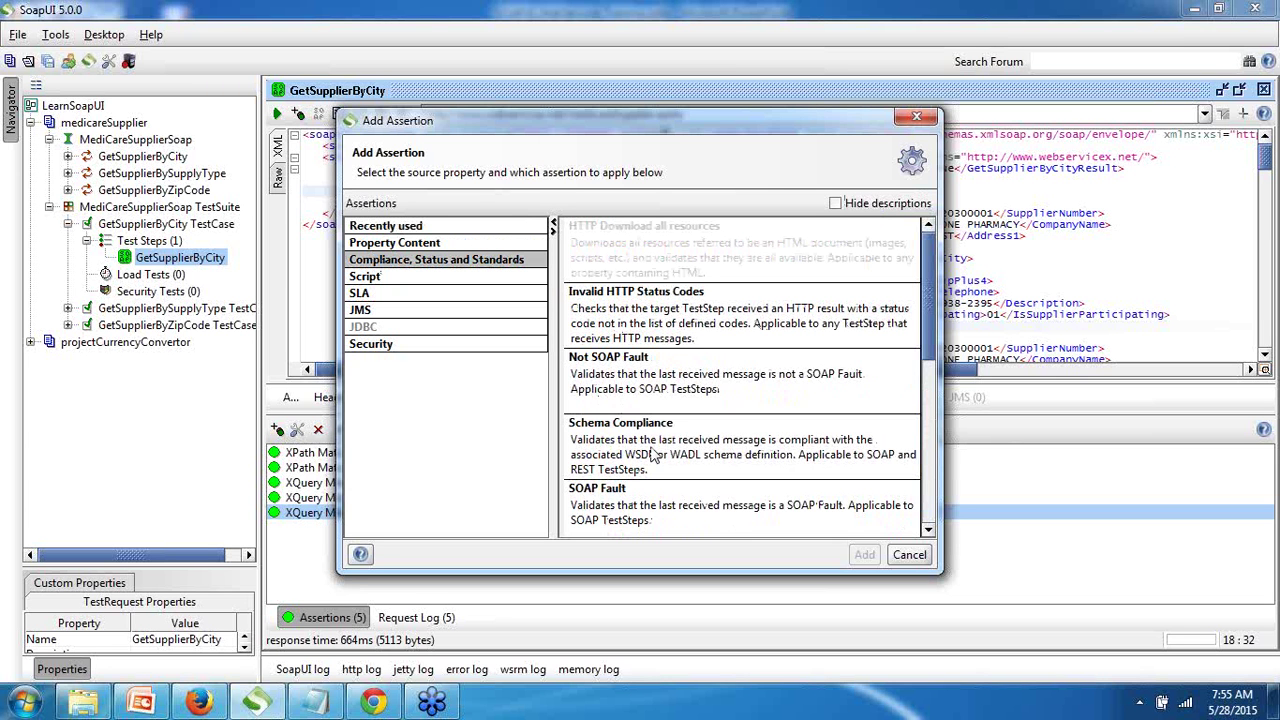
{"action": "left_click", "coordinate": [655, 333]}
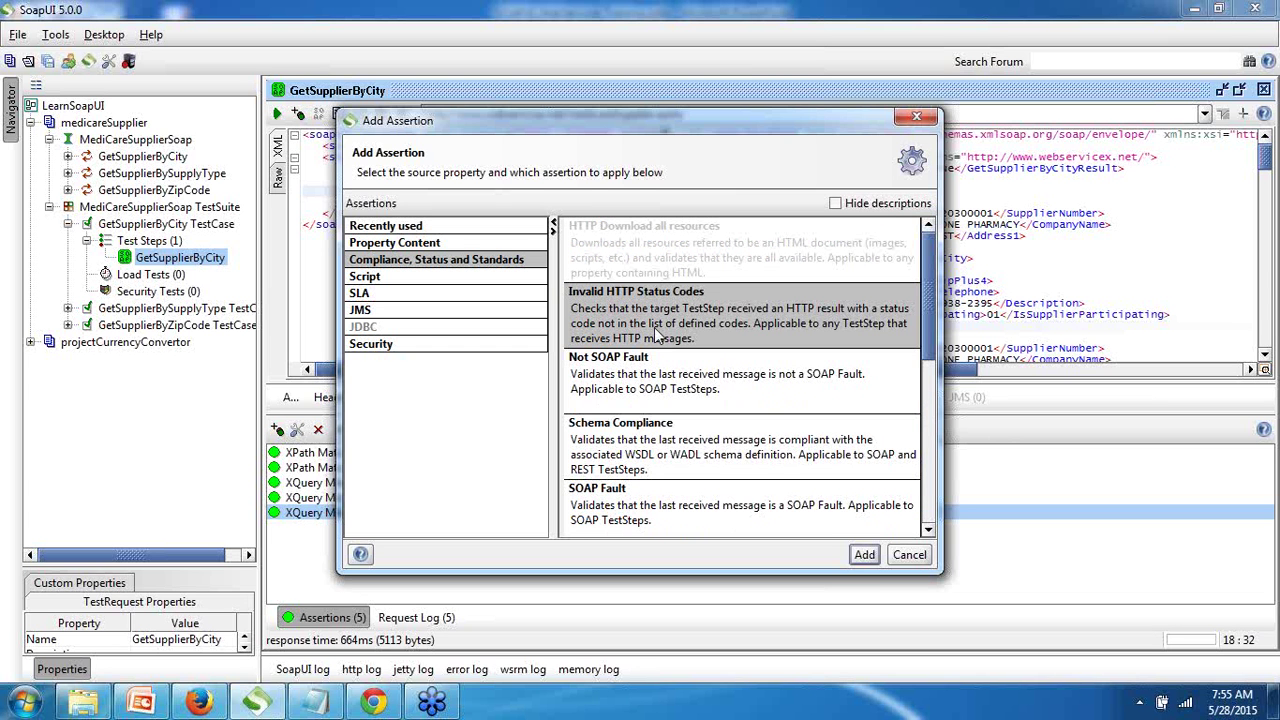
{"action": "left_click", "coordinate": [864, 555]}
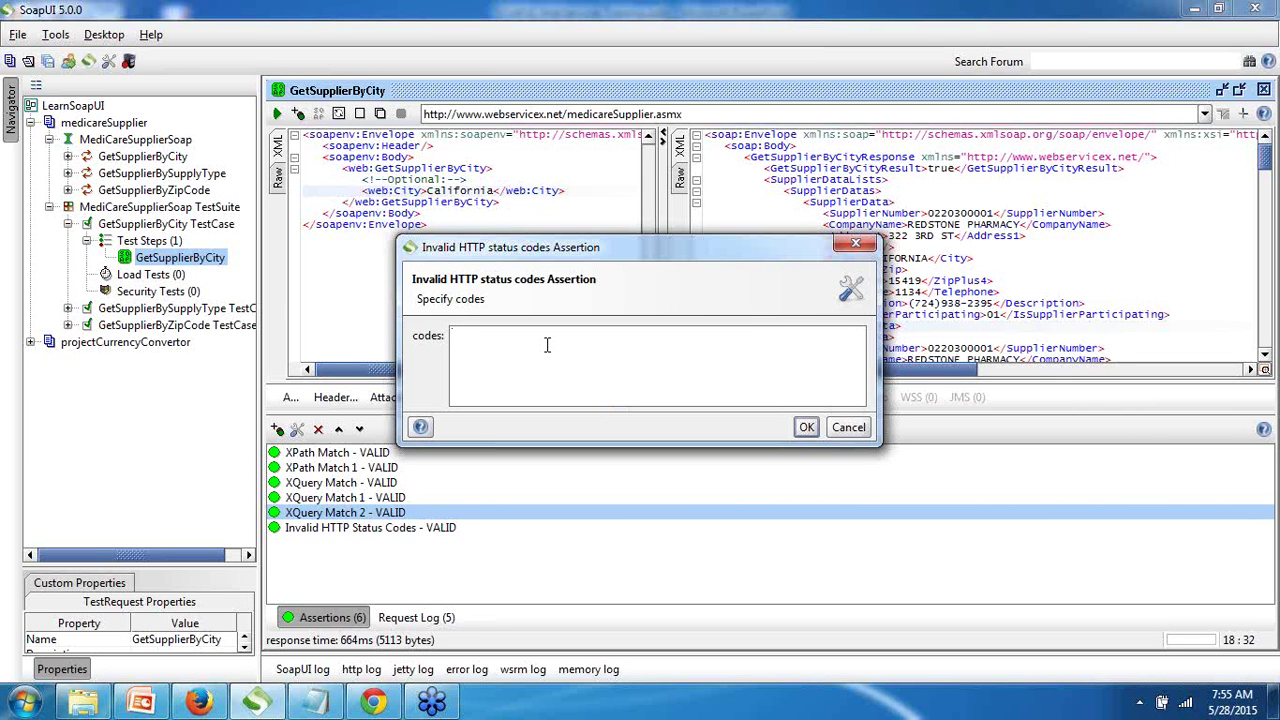
{"action": "type", "text": "500"}
{"action": "left_click", "coordinate": [807, 428]}
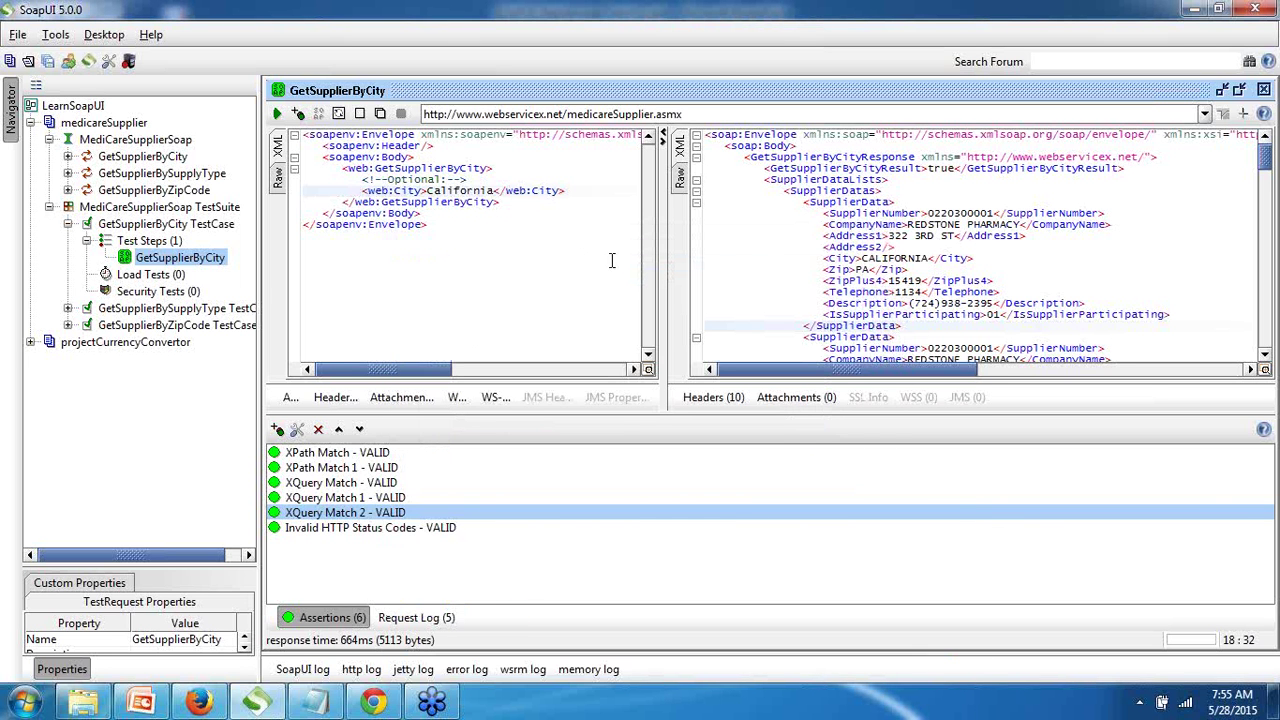
Step: With the raw response shown, shorten the request's City value to Californ and submit the request
{"action": "left_click", "coordinate": [680, 188]}
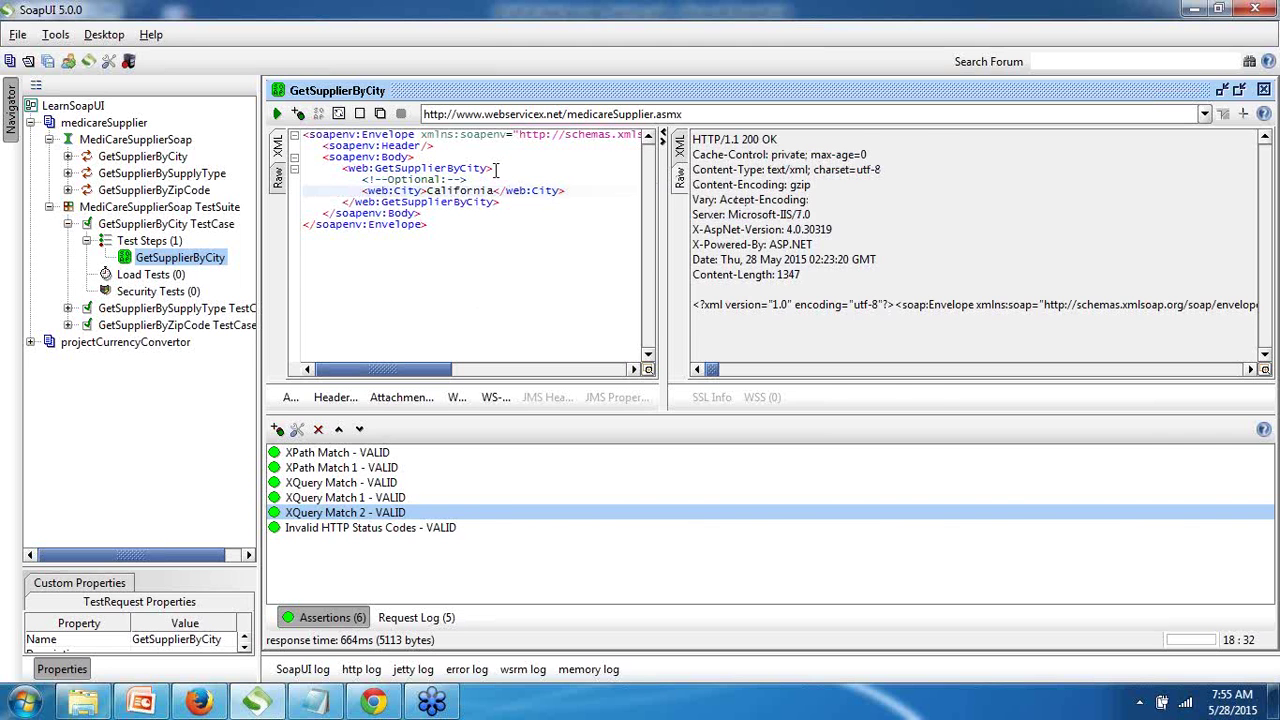
{"action": "key", "text": "BackSpace"}
{"action": "key", "text": "BackSpace"}
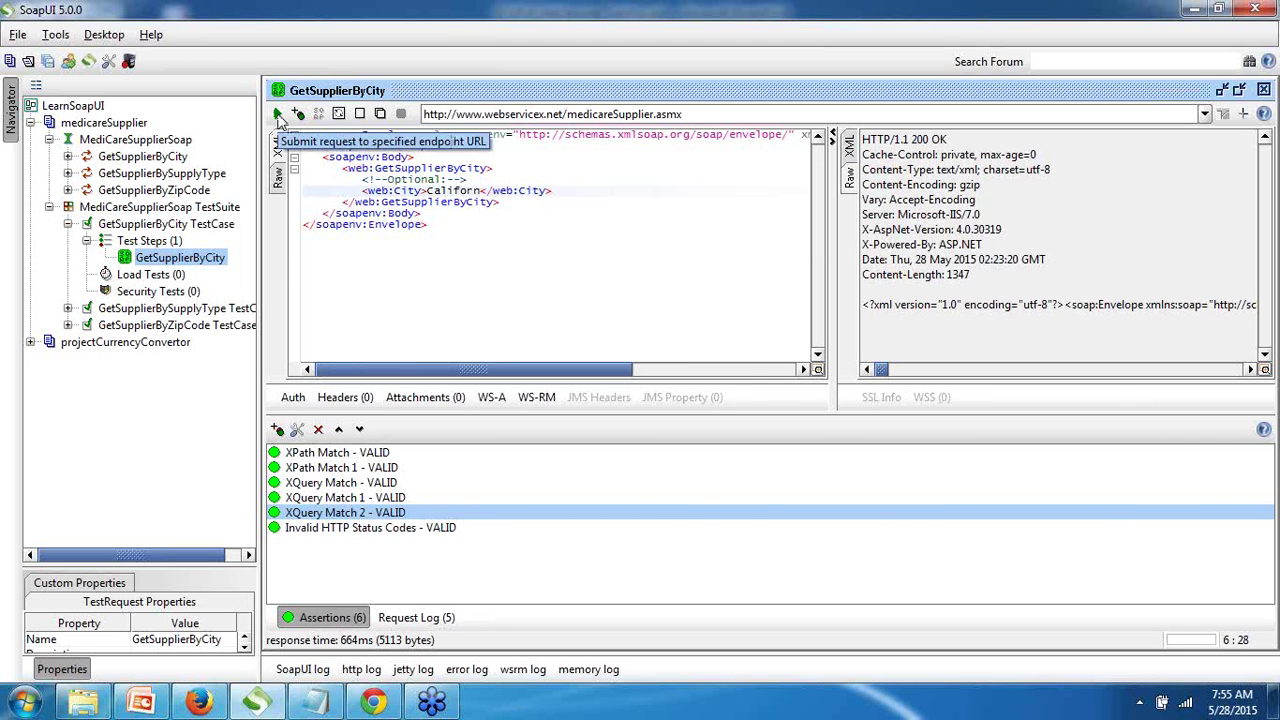
{"action": "left_click", "coordinate": [277, 113]}
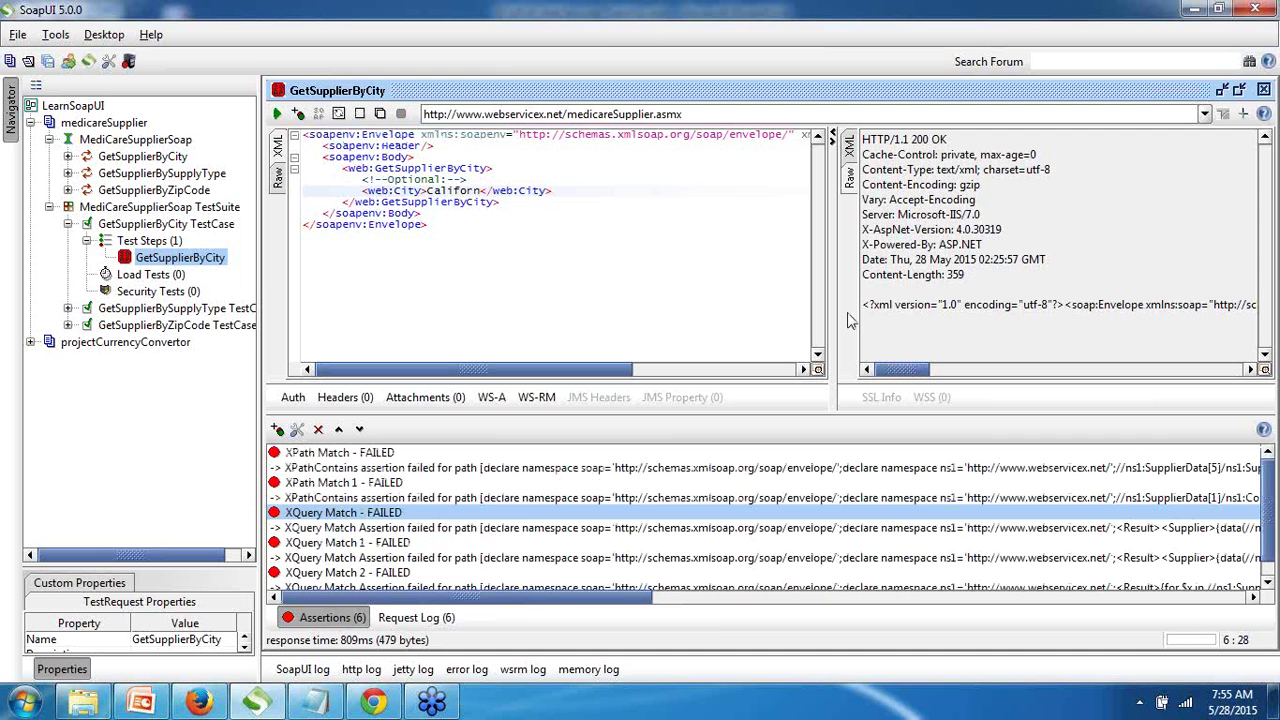
Step: Compare the XML and raw views of the response to the Californ request, including its HTTP status line
{"action": "left_click", "coordinate": [849, 148]}
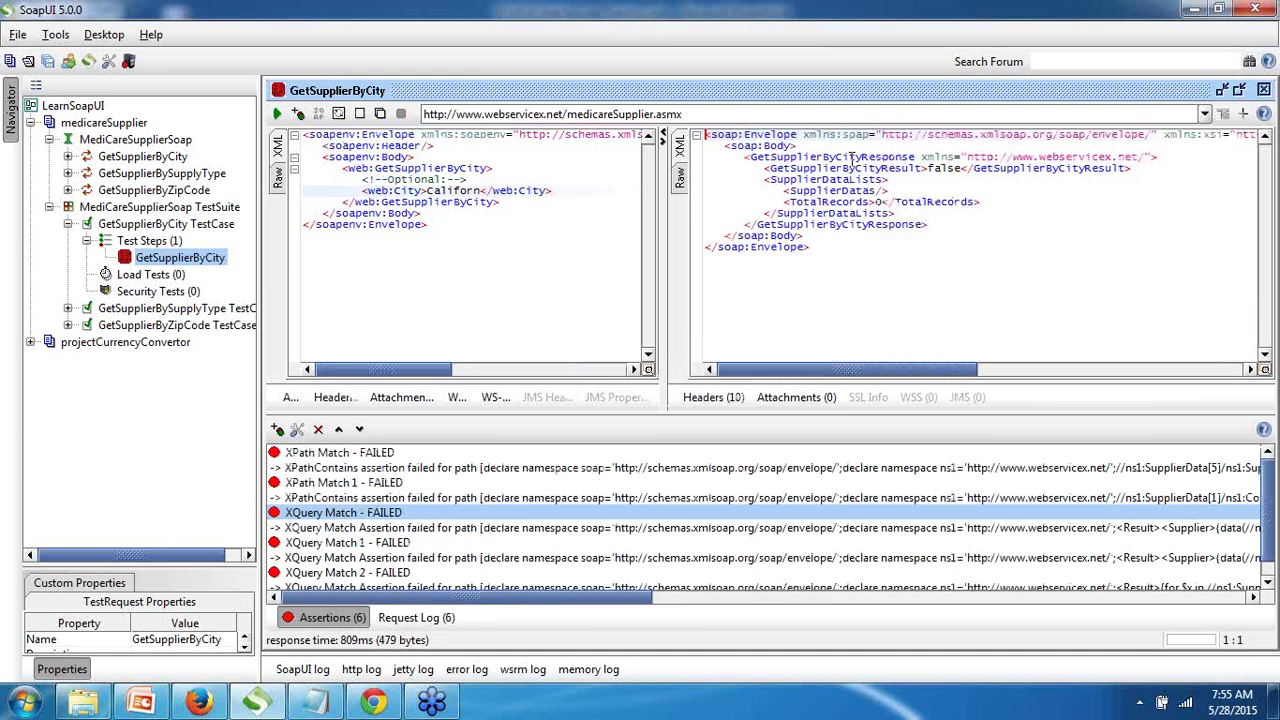
{"action": "left_click", "coordinate": [679, 184]}
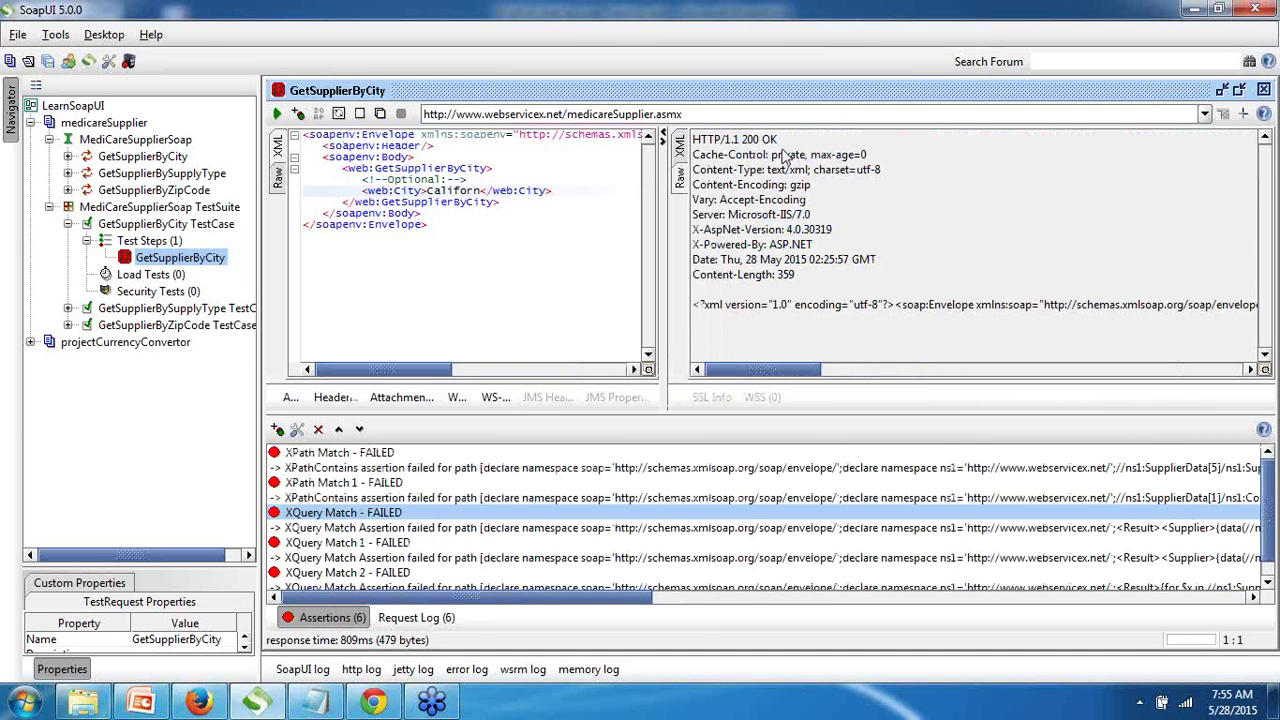
{"action": "left_click", "coordinate": [679, 148]}
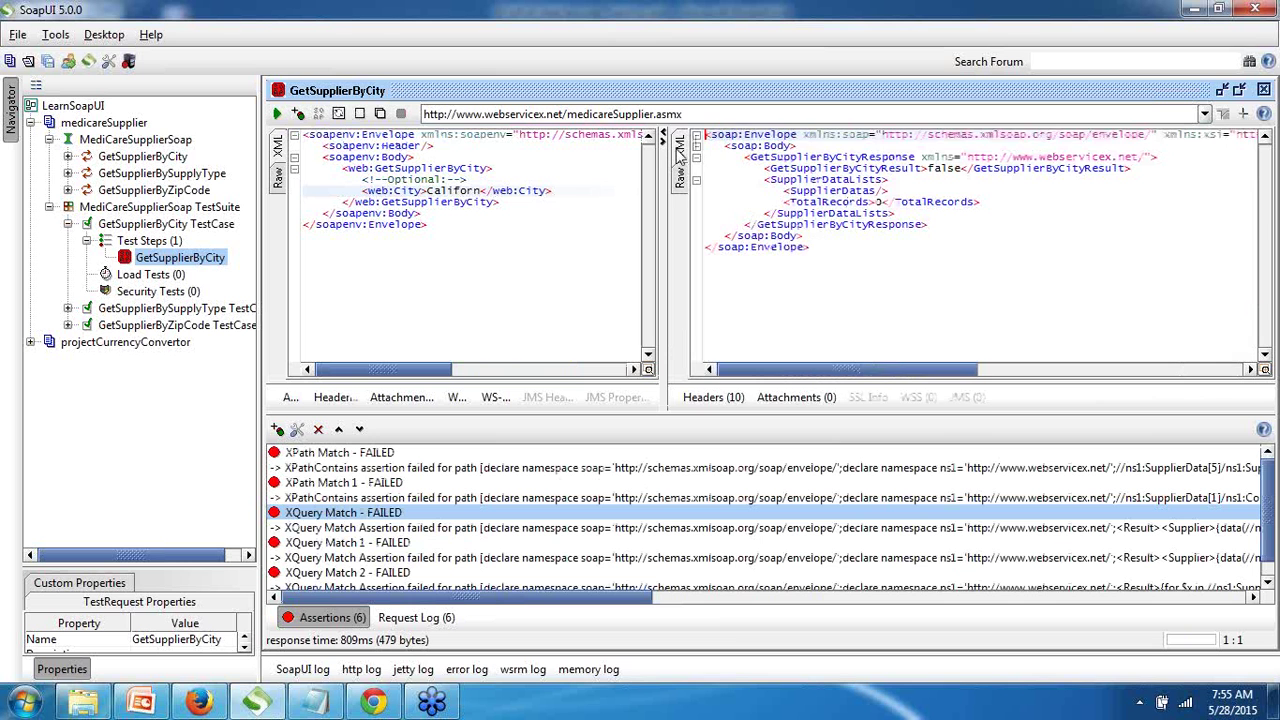
{"action": "left_click", "coordinate": [679, 185]}
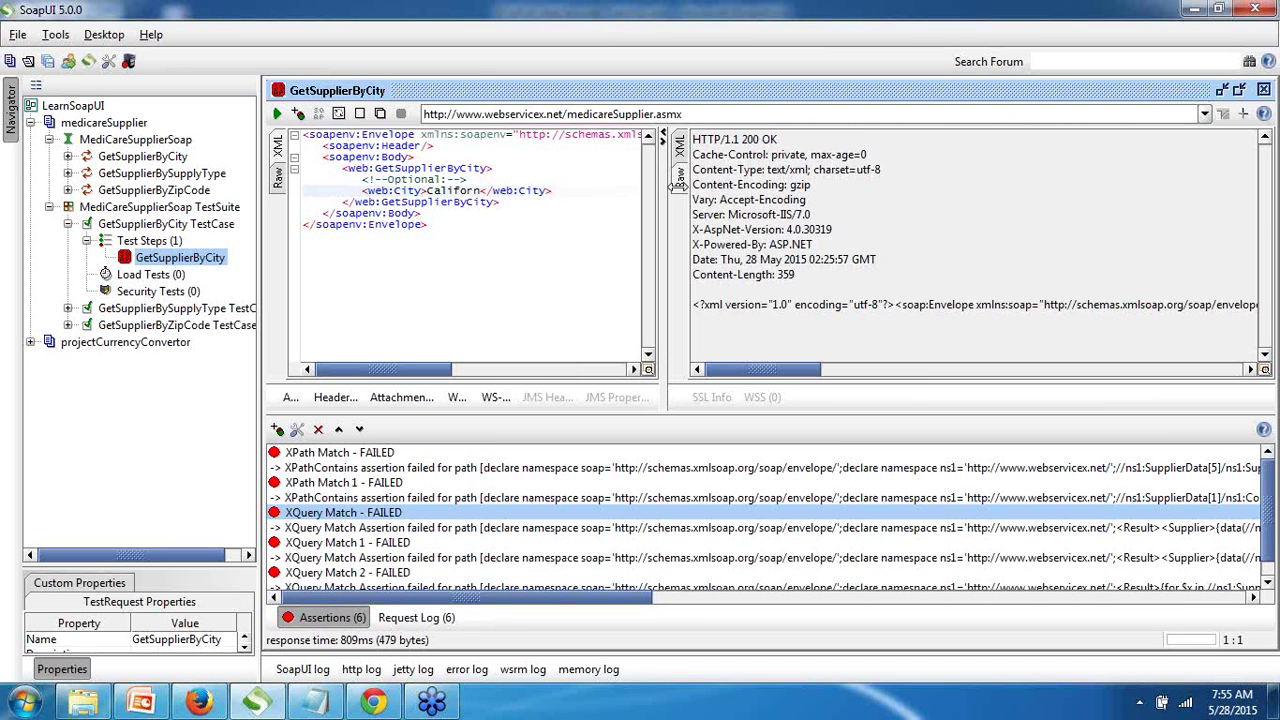
Step: Set the City value back to California, resubmit the request and show the response as XML
{"action": "left_click", "coordinate": [484, 190]}
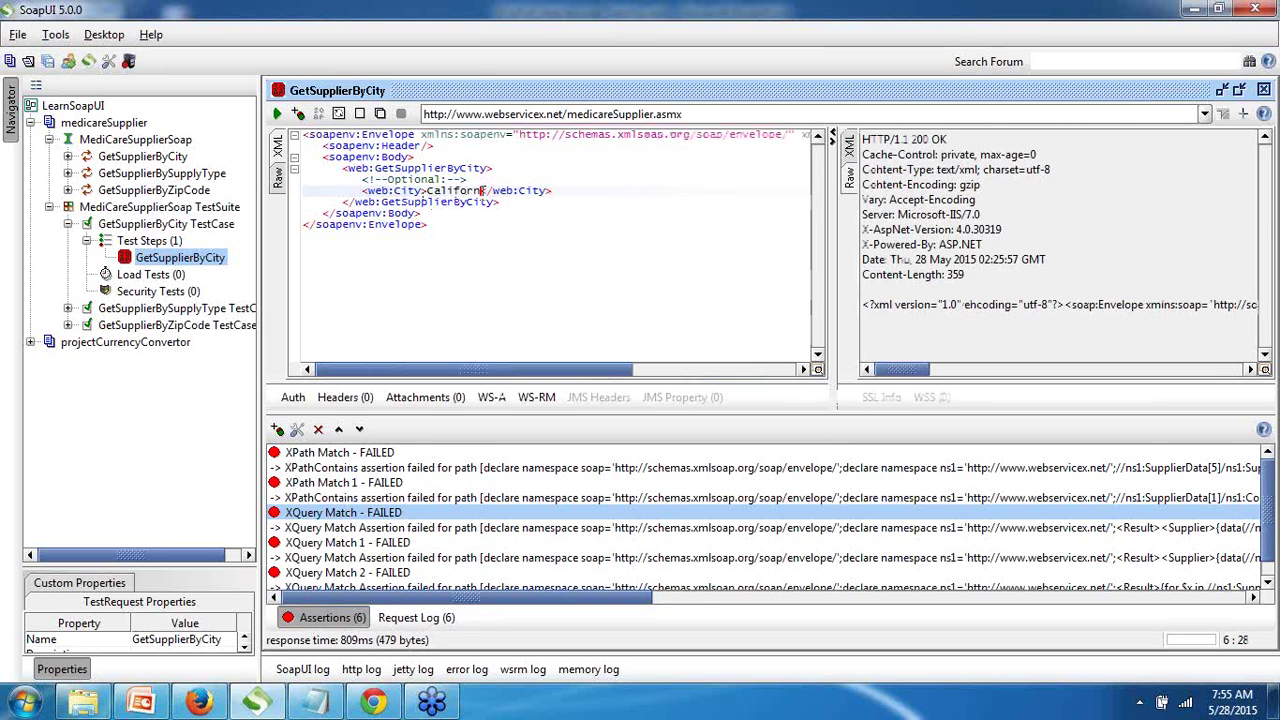
{"action": "type", "text": "ia"}
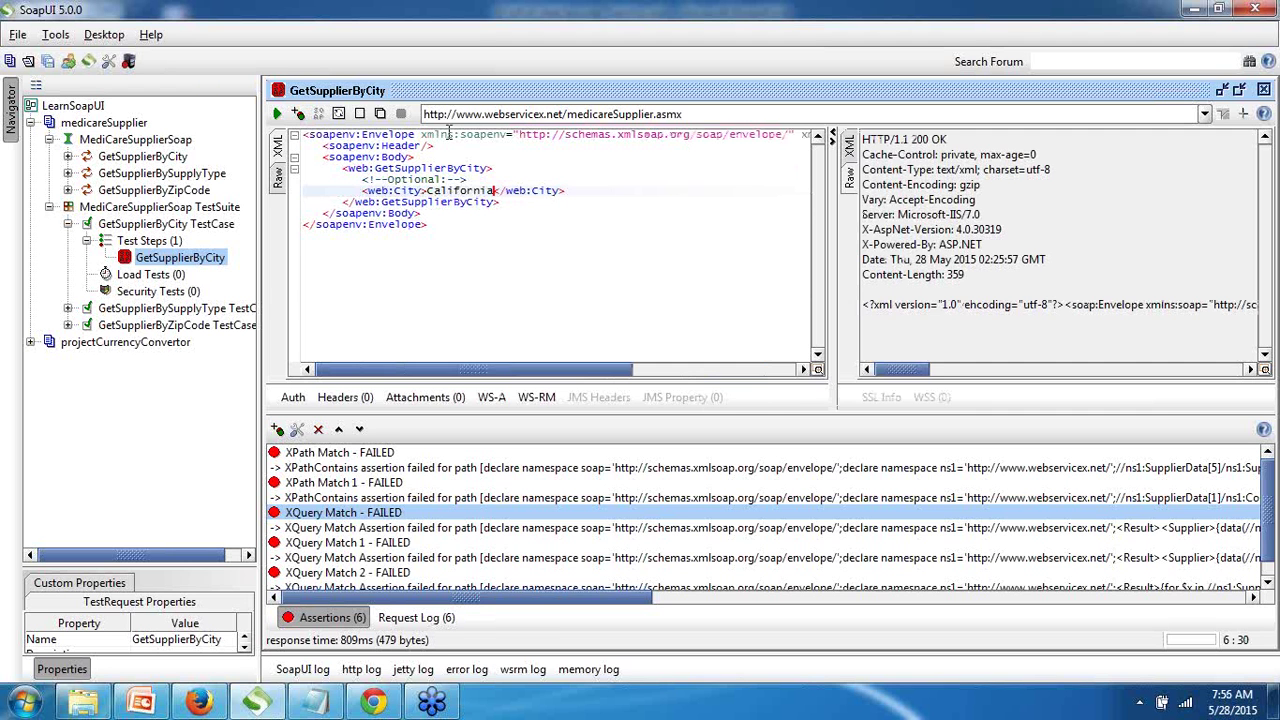
{"action": "left_click", "coordinate": [275, 114]}
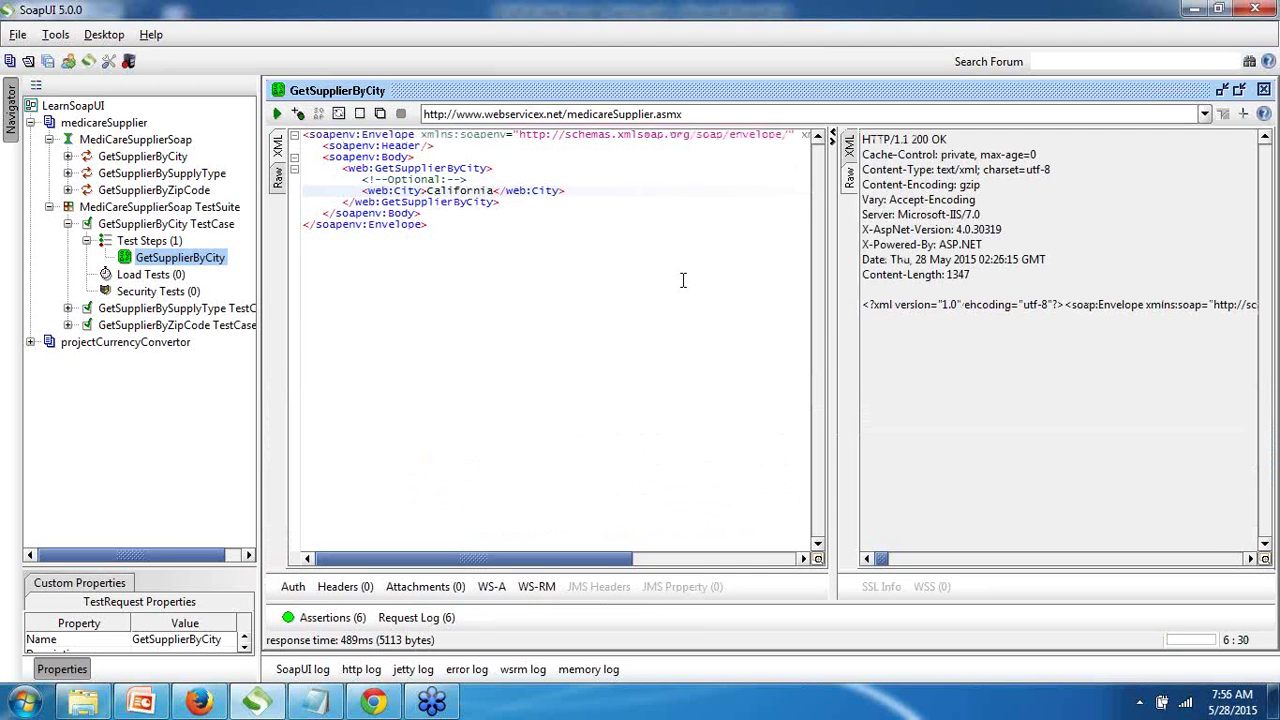
{"action": "left_click", "coordinate": [849, 150]}
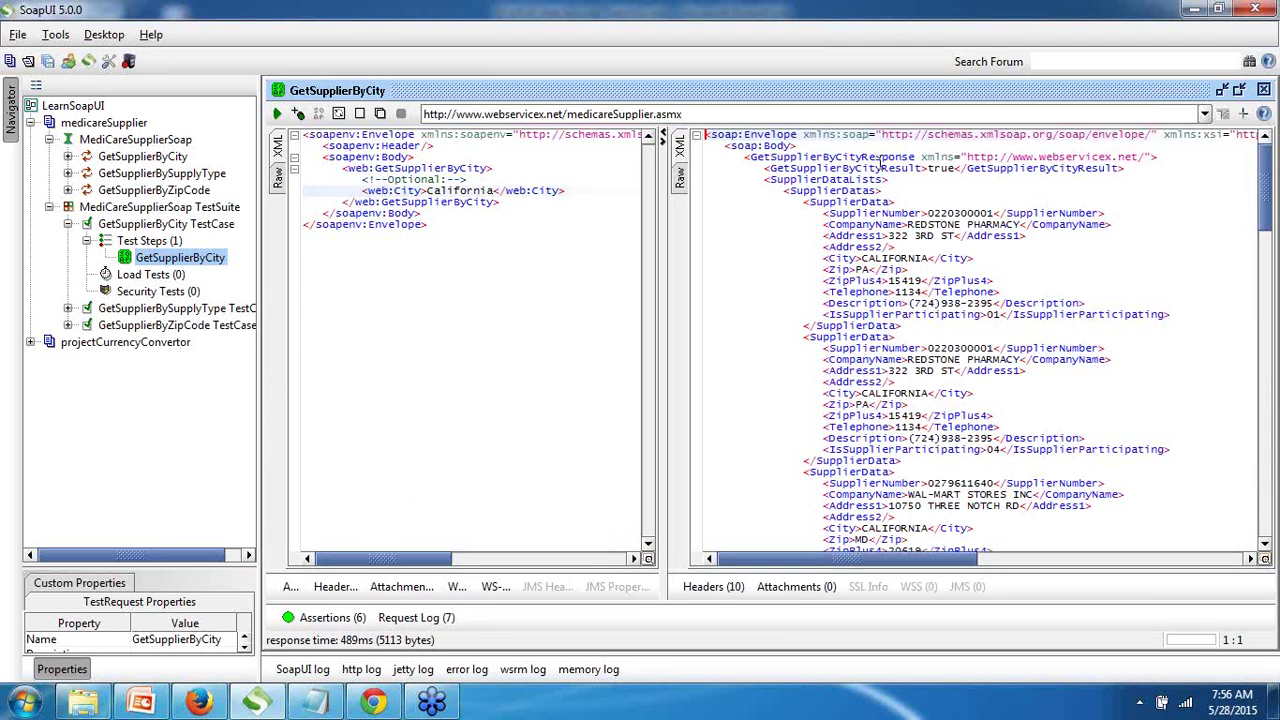
Step: Delete the last three digits of the first SupplierNumber in the XML response
{"action": "left_click", "coordinate": [993, 213]}
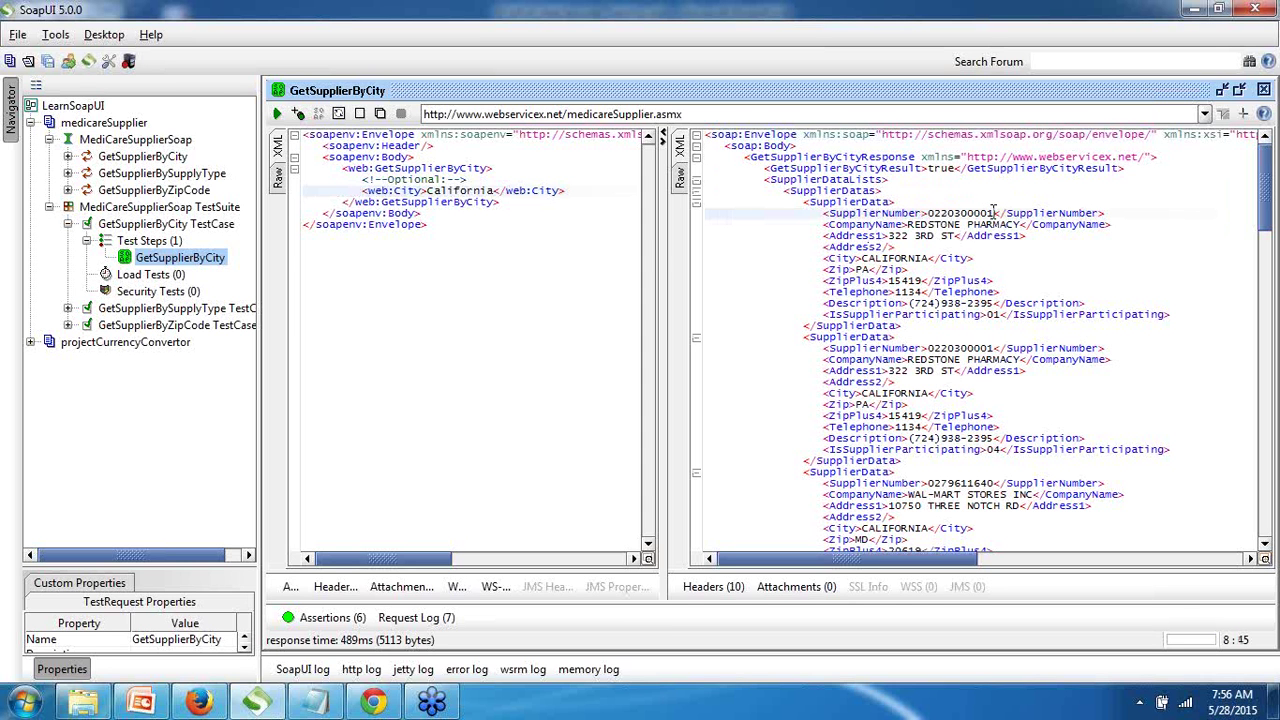
{"action": "key", "text": "BackSpace"}
{"action": "key", "text": "BackSpace"}
{"action": "key", "text": "BackSpace"}
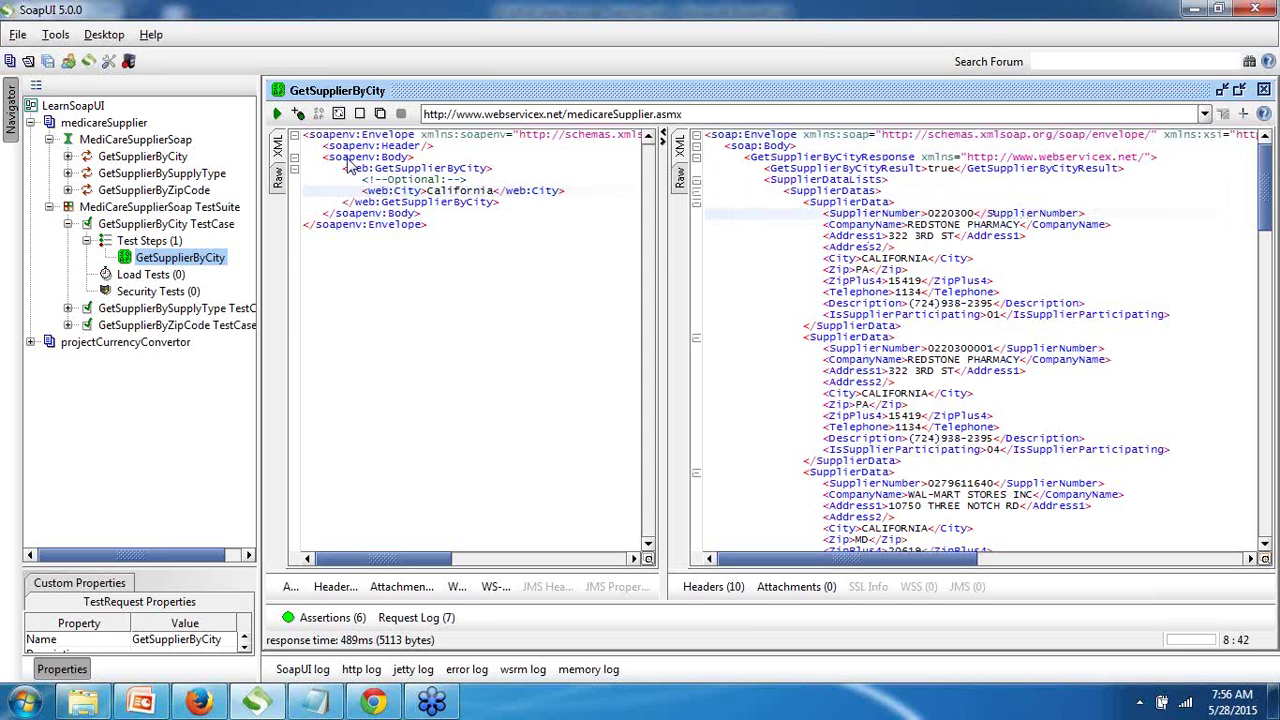
Step: Rerun the GetSupplierByCity request, then inspect the raw response's status line and all assertion results
{"action": "left_click", "coordinate": [278, 114]}
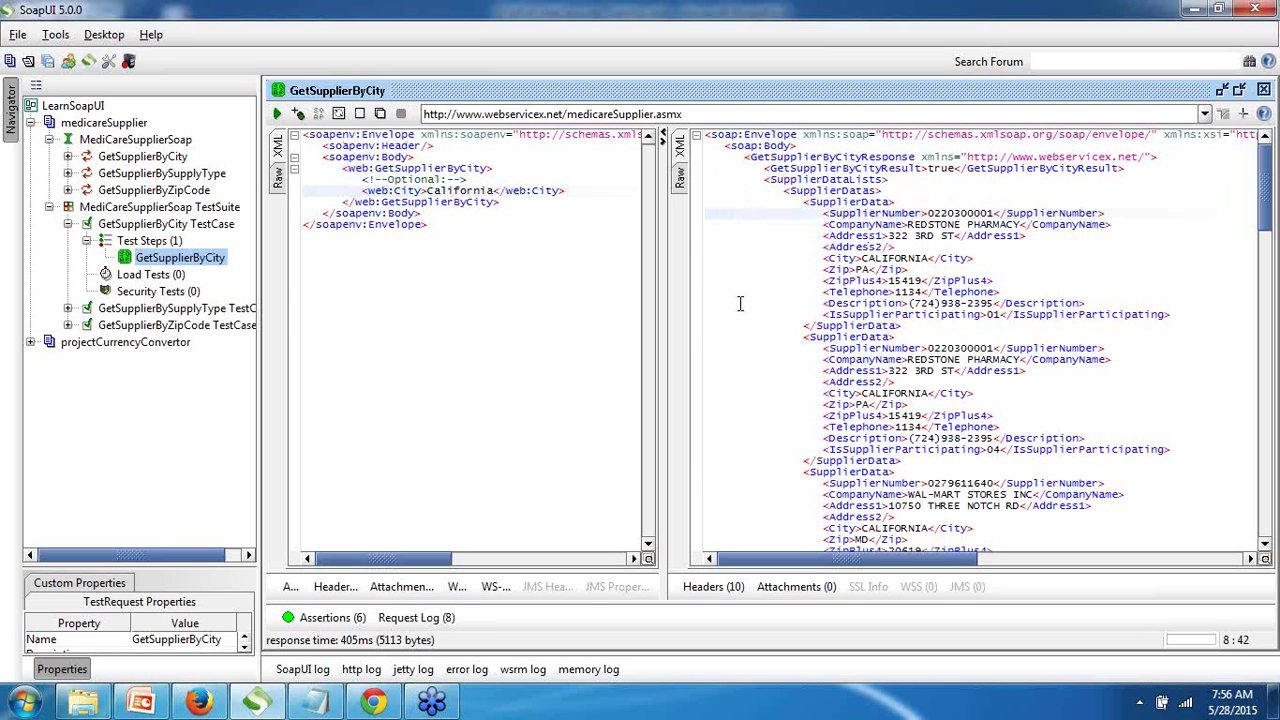
{"action": "left_click", "coordinate": [680, 182]}
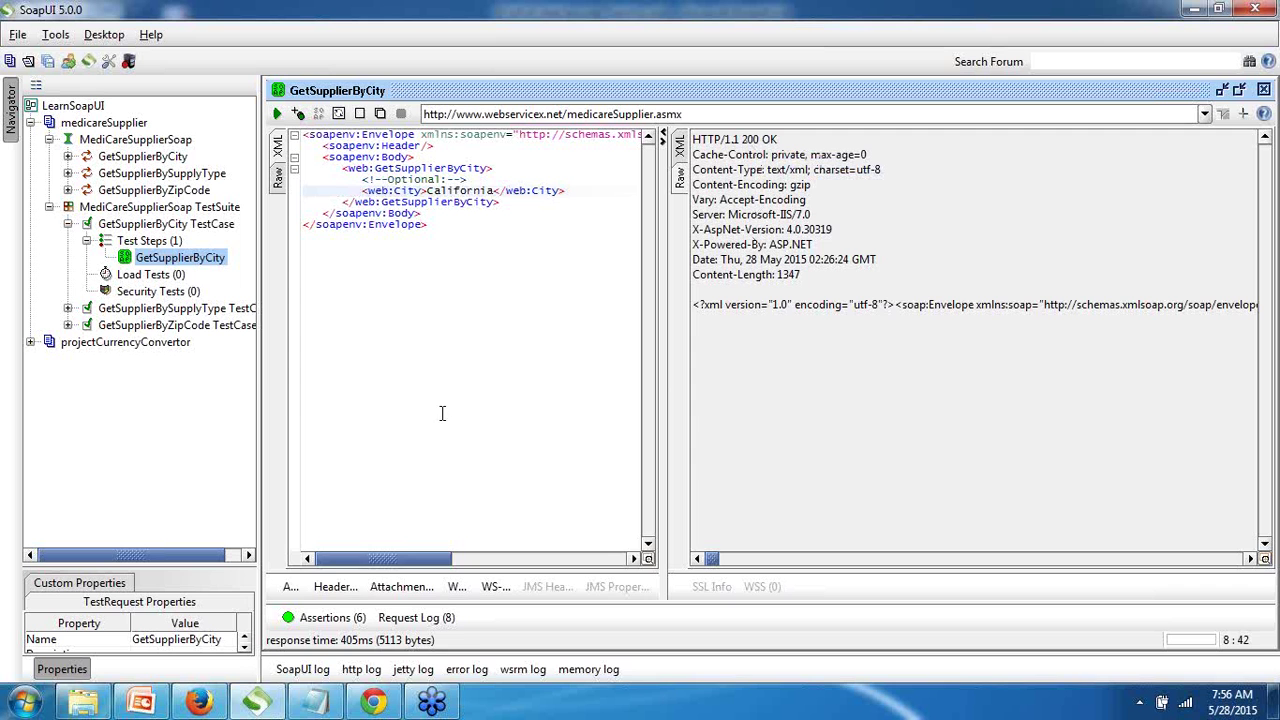
{"action": "left_click", "coordinate": [310, 620]}
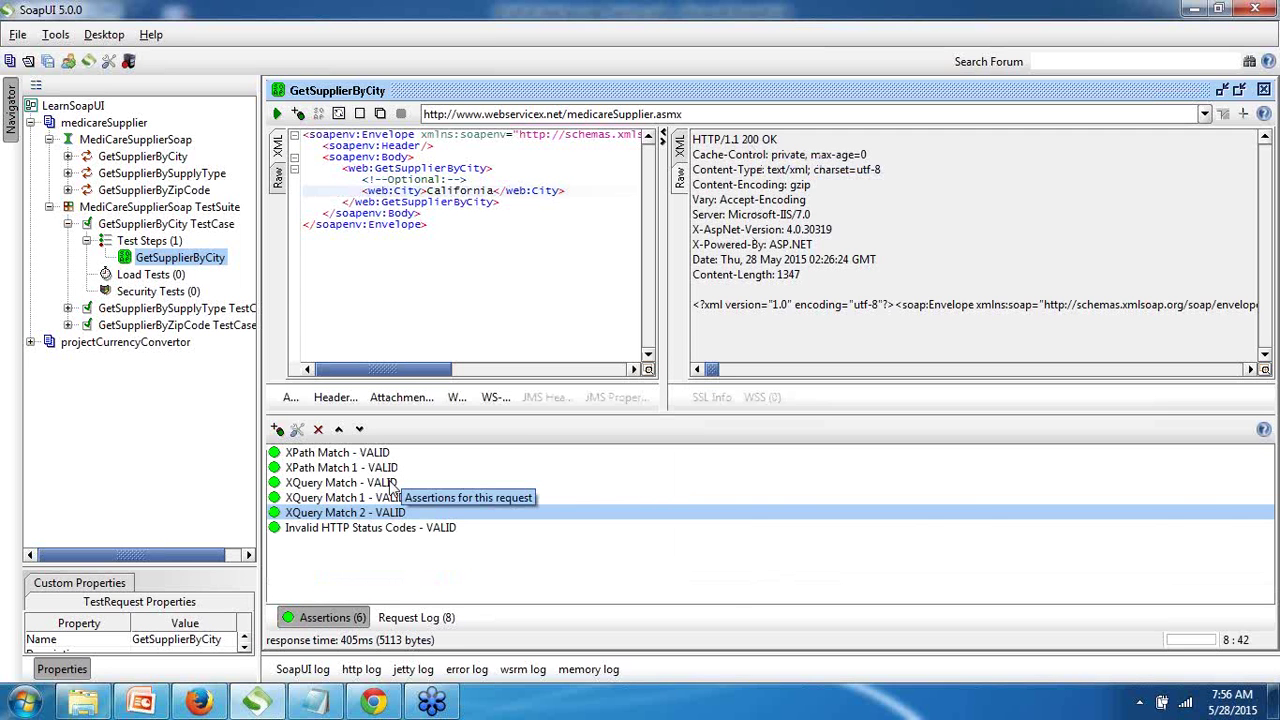
Step: Set the Invalid HTTP Status Codes assertion's codes to 200
{"action": "double_click", "coordinate": [327, 532]}
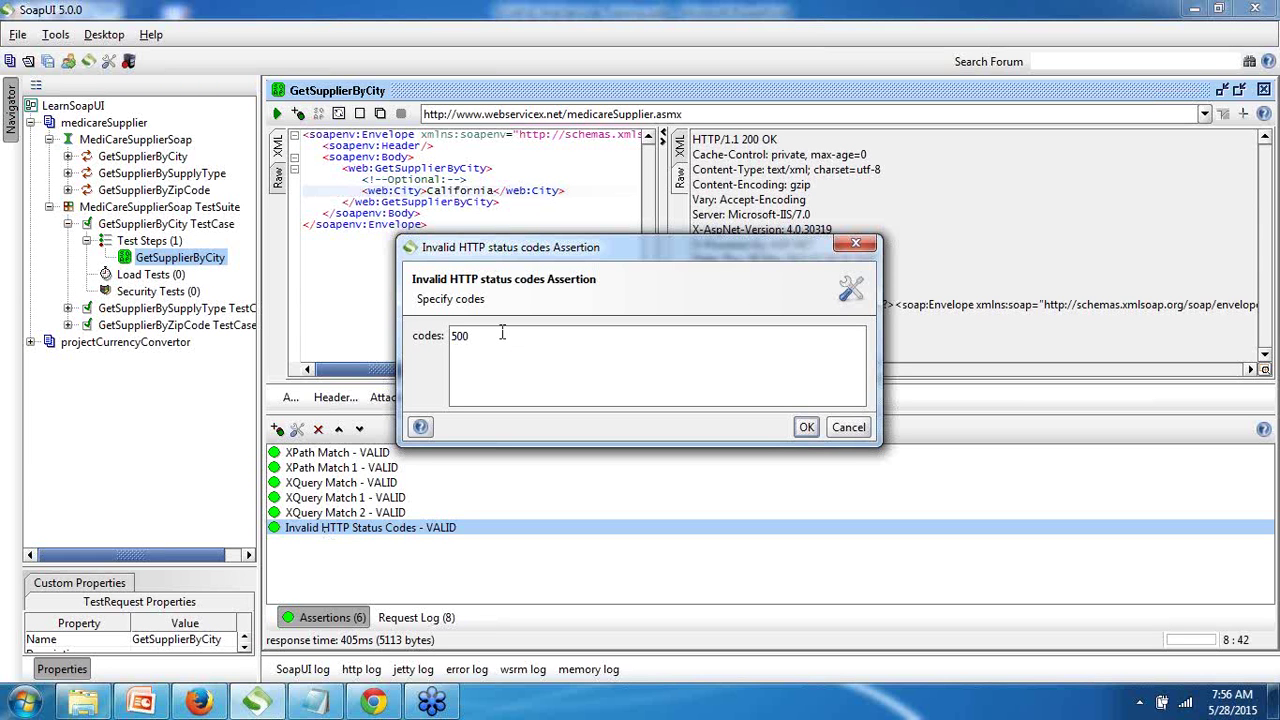
{"action": "key", "text": "ctrl+a"}
{"action": "key", "text": "BackSpace"}
{"action": "type", "text": "200"}
{"action": "left_click", "coordinate": [806, 427]}
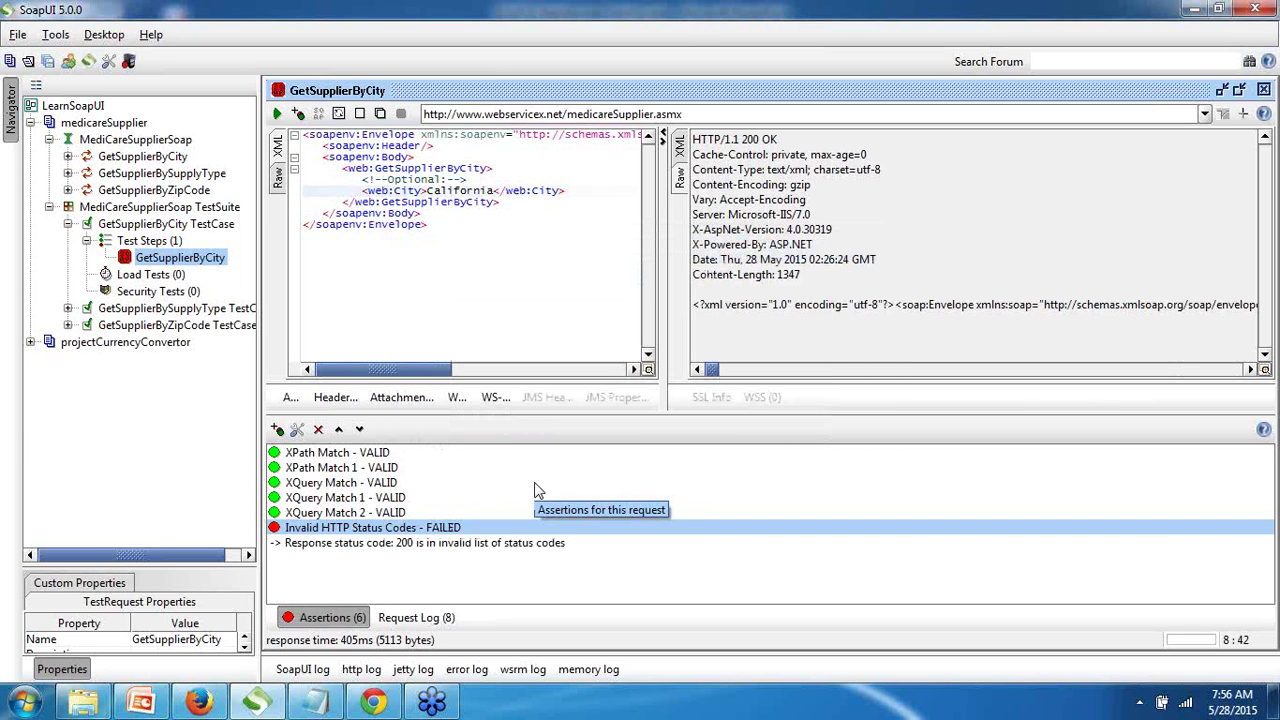
Step: Change the code list of the Invalid HTTP Status Codes assertion back to 500
{"action": "double_click", "coordinate": [370, 530]}
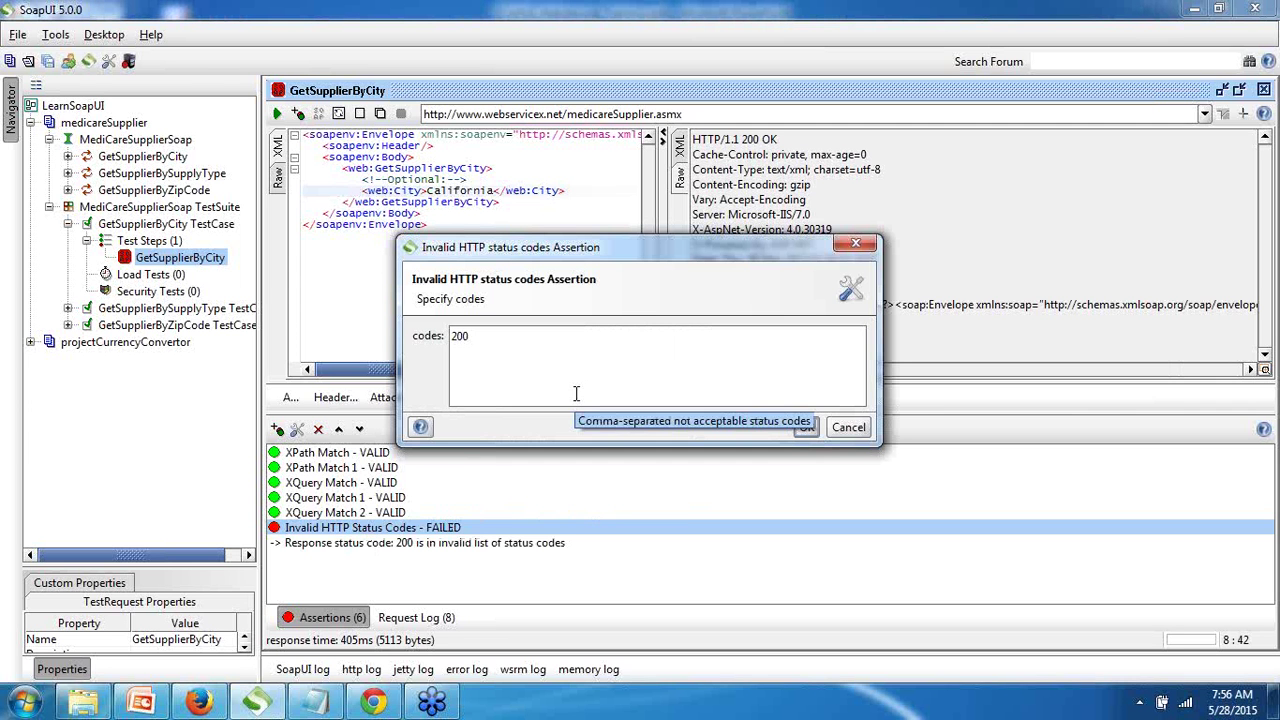
{"action": "key", "text": "ctrl+a"}
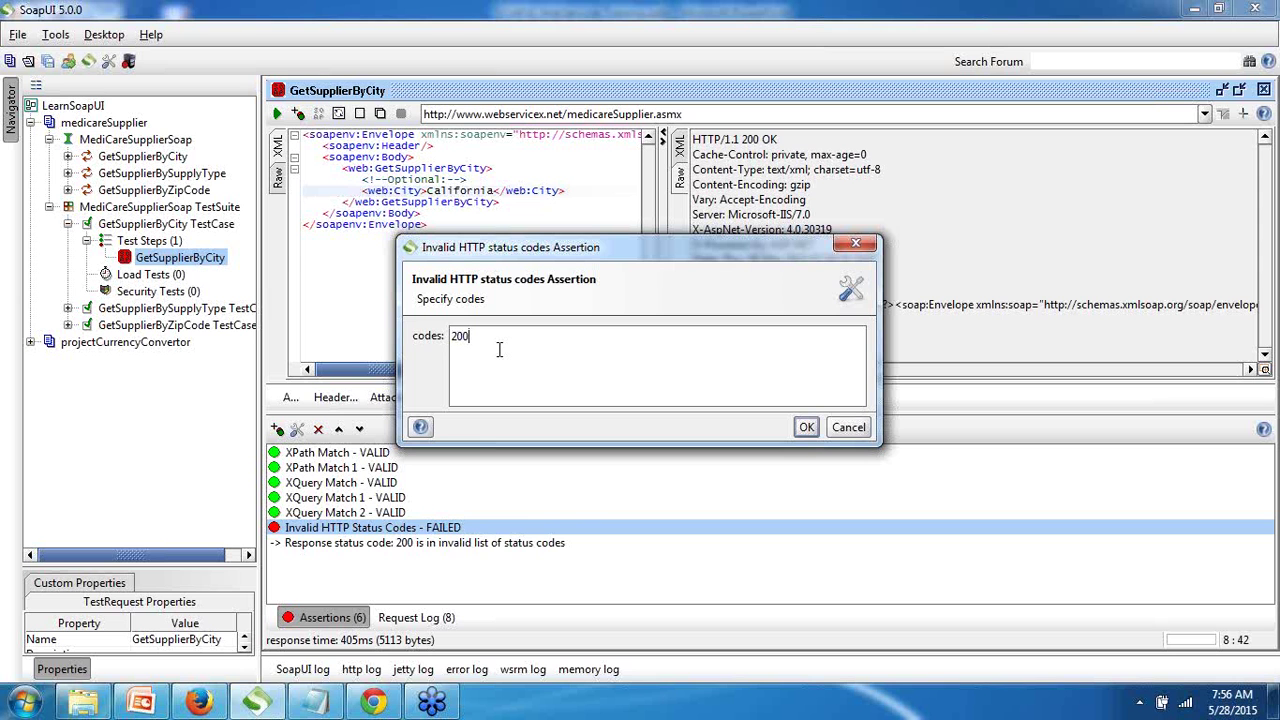
{"action": "key", "text": "BackSpace"}
{"action": "key", "text": "BackSpace"}
{"action": "key", "text": "BackSpace"}
{"action": "key", "text": "BackSpace"}
{"action": "type", "text": "500,"}
{"action": "left_click", "coordinate": [806, 428]}
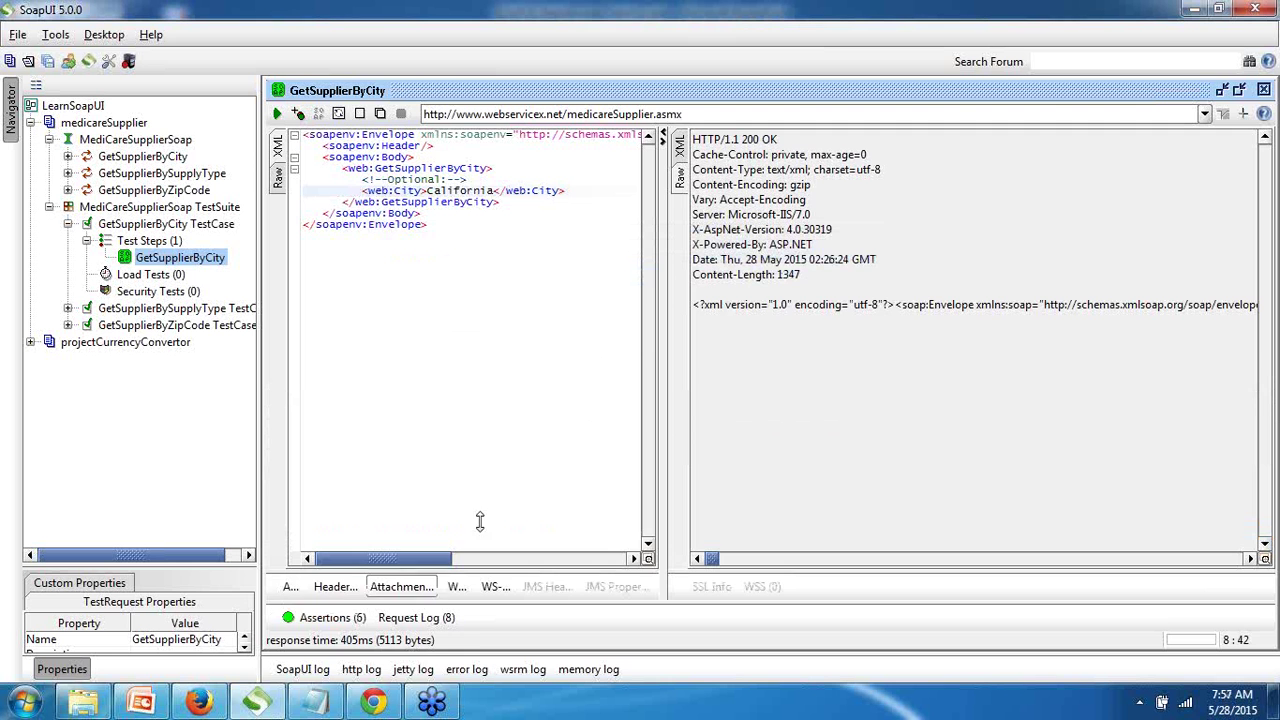
Step: Add a Not SOAP Fault assertion to the GetSupplierByCity test step and show the response as XML
{"action": "left_click", "coordinate": [317, 618]}
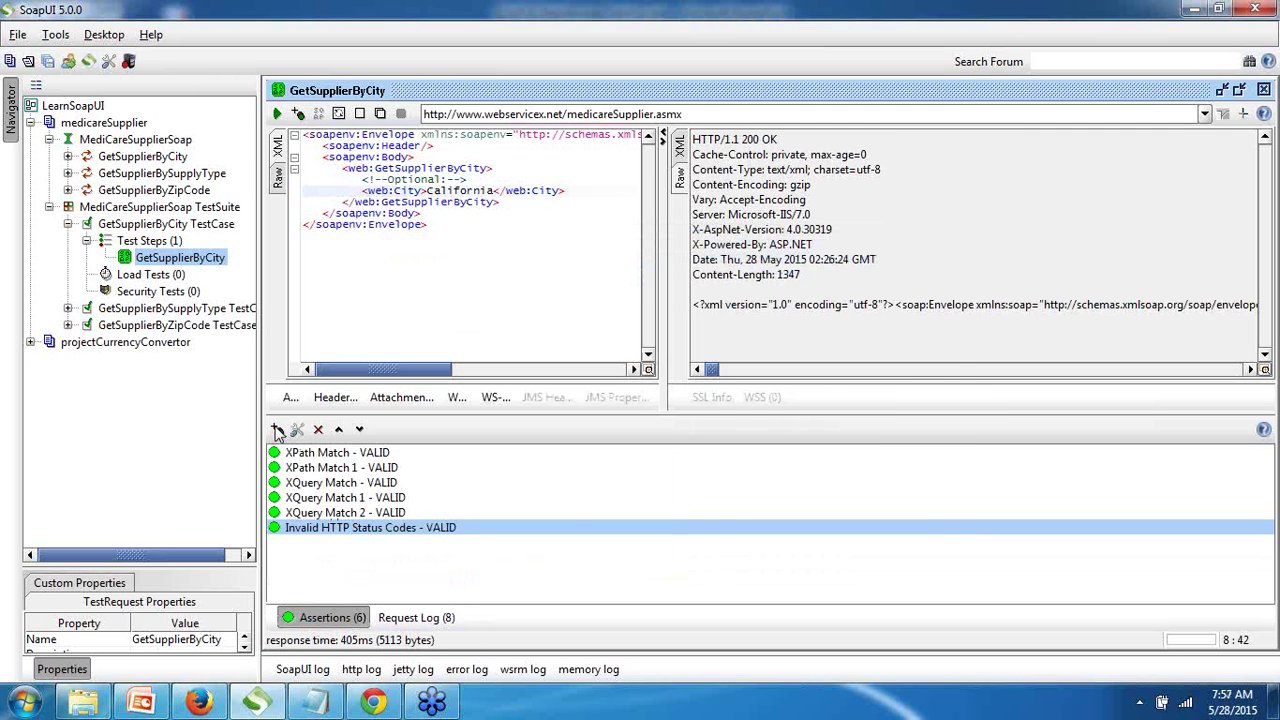
{"action": "left_click", "coordinate": [277, 429]}
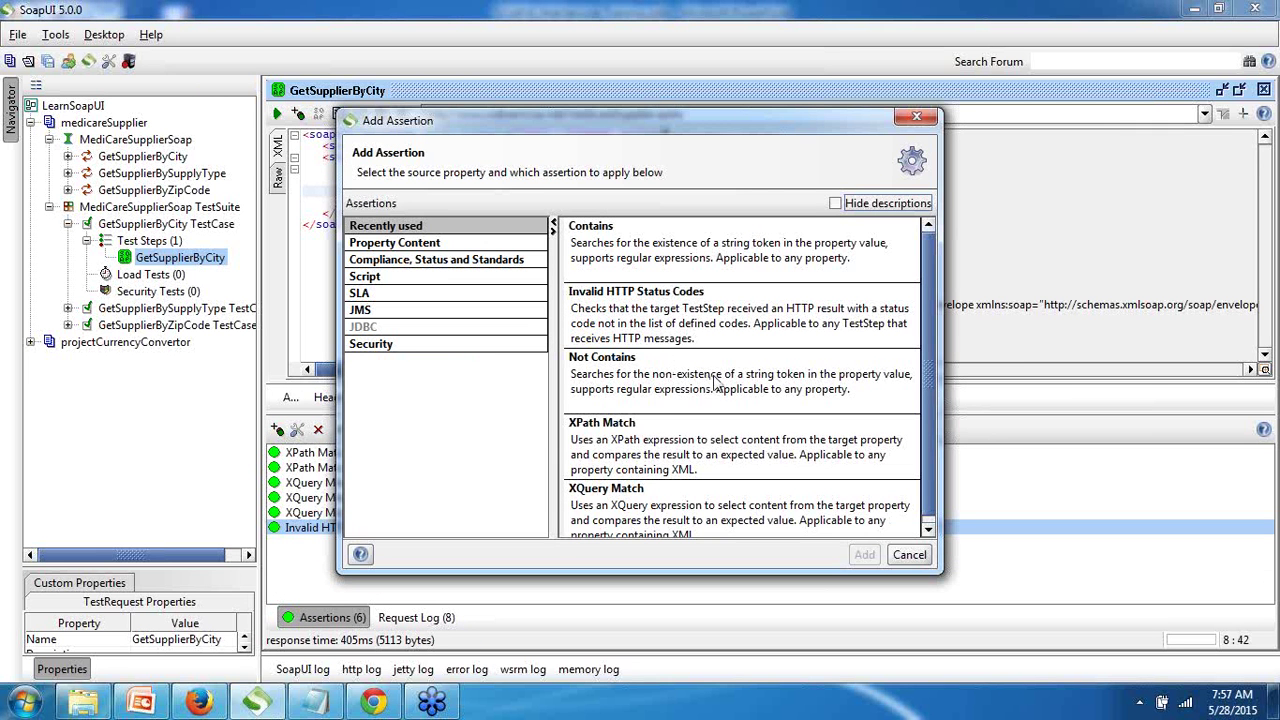
{"action": "left_click", "coordinate": [444, 261]}
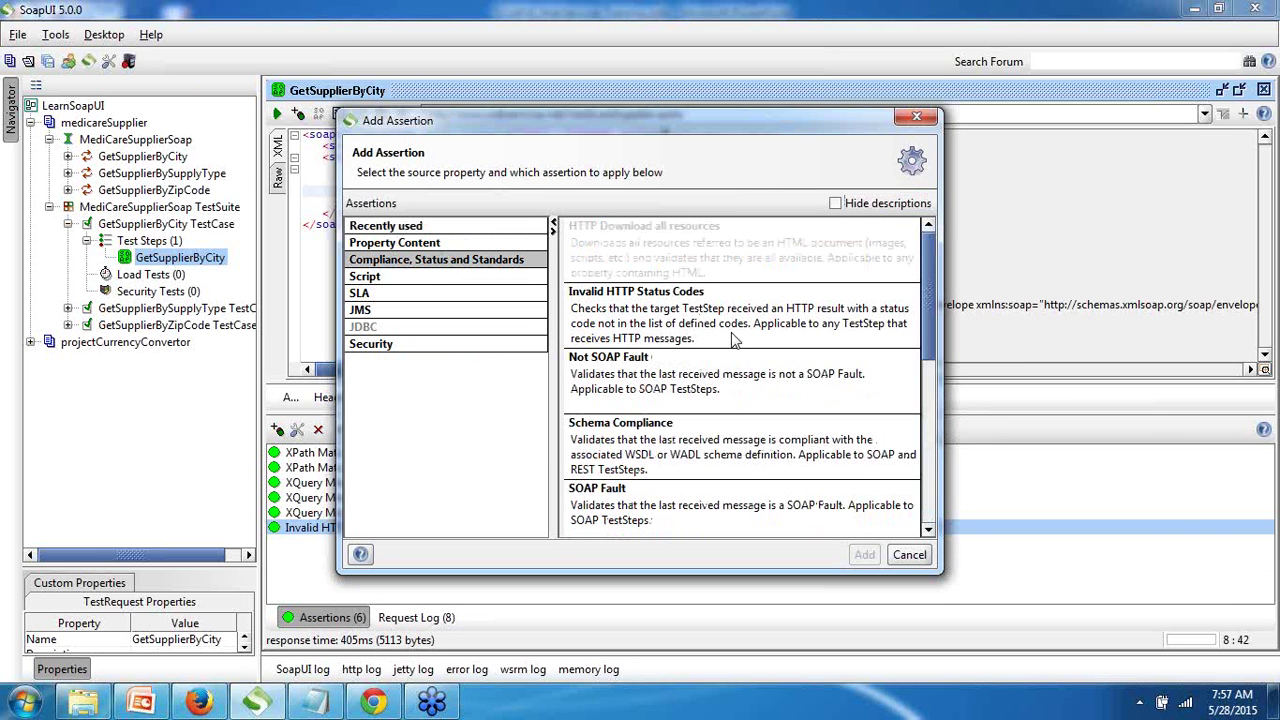
{"action": "left_click", "coordinate": [648, 380]}
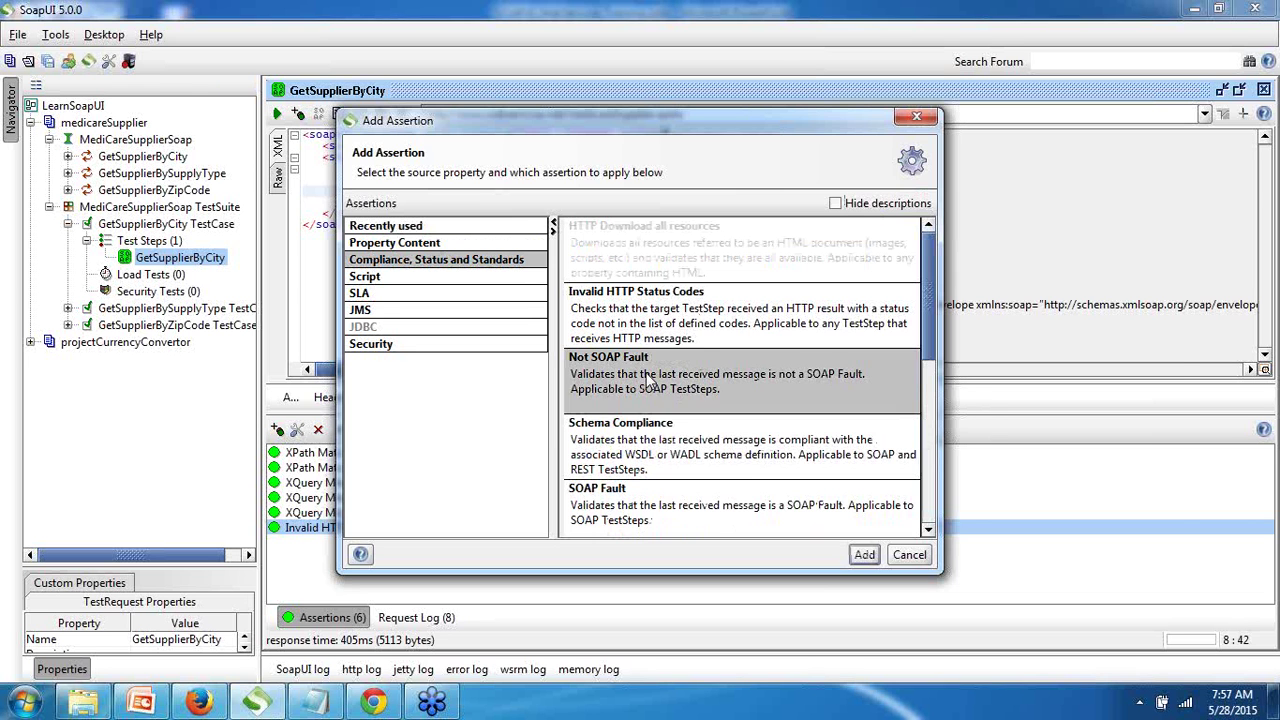
{"action": "double_click", "coordinate": [648, 380]}
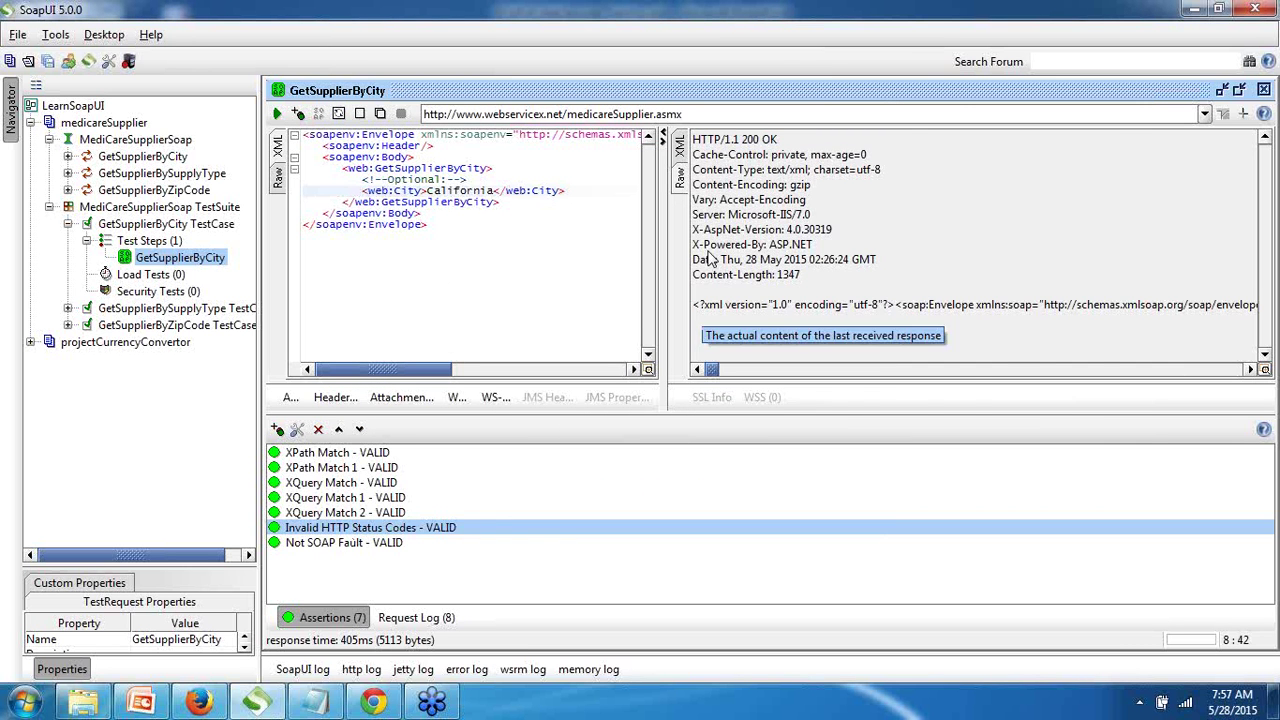
{"action": "left_click", "coordinate": [680, 155]}
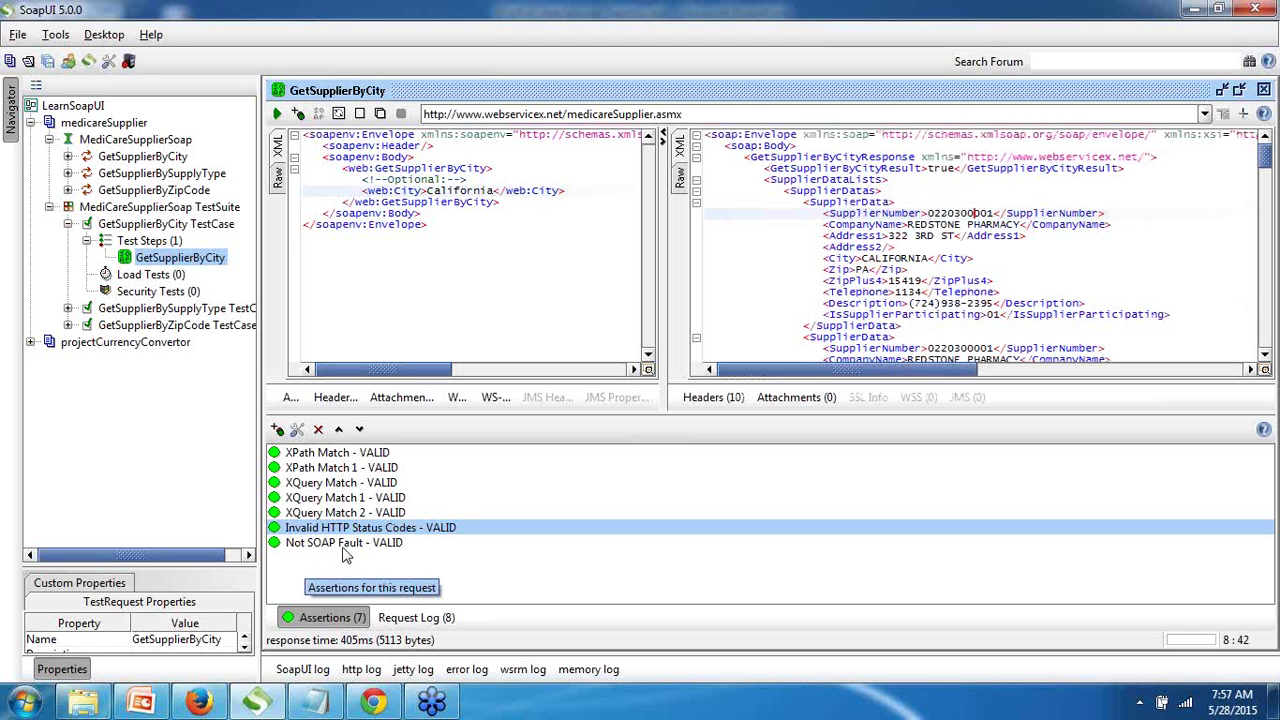
Step: Review the assertion types offered under Compliance, Status and Standards and under Script
{"action": "left_click", "coordinate": [277, 430]}
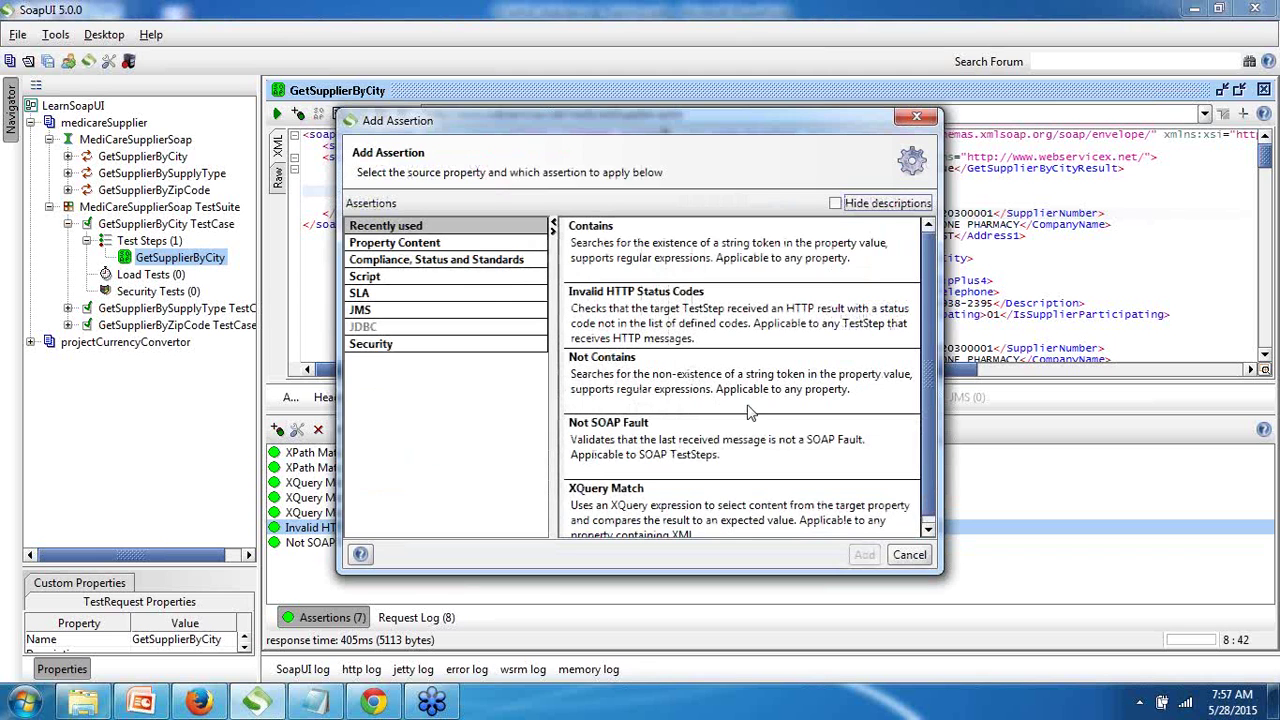
{"action": "left_click", "coordinate": [467, 260]}
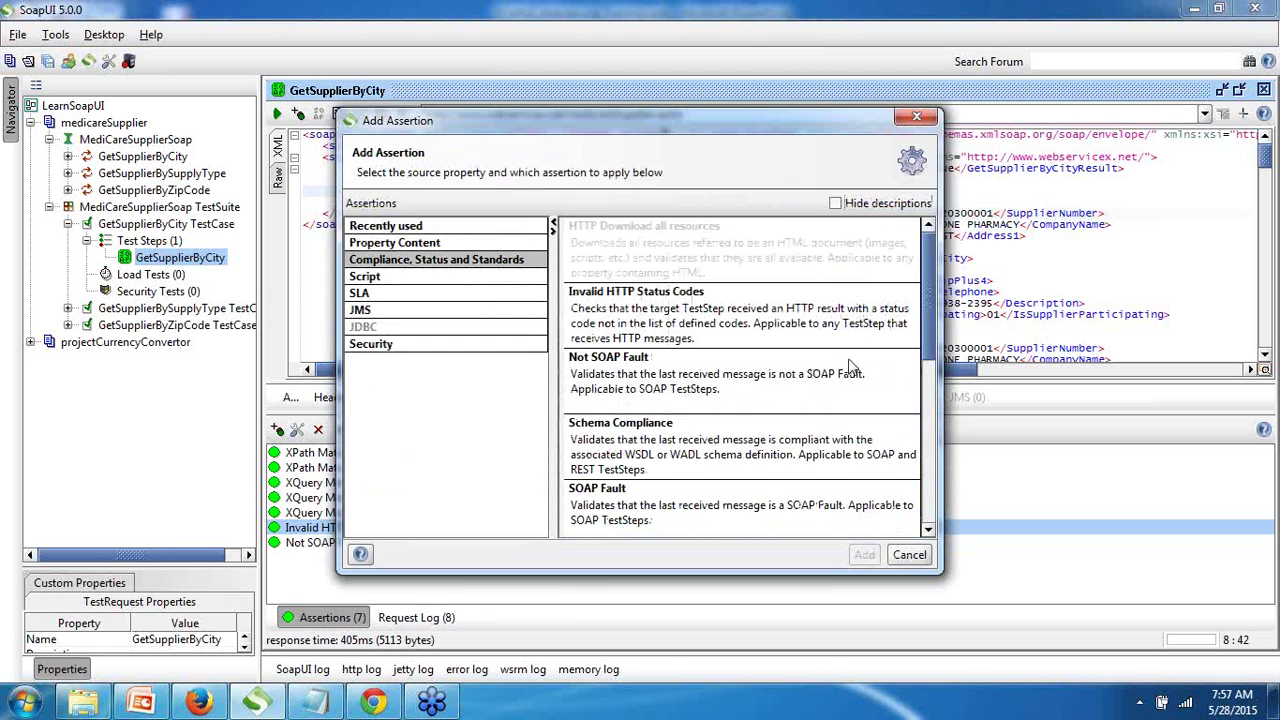
{"action": "scroll", "coordinate": [926, 324], "scroll_direction": "down", "scroll_amount": 3}
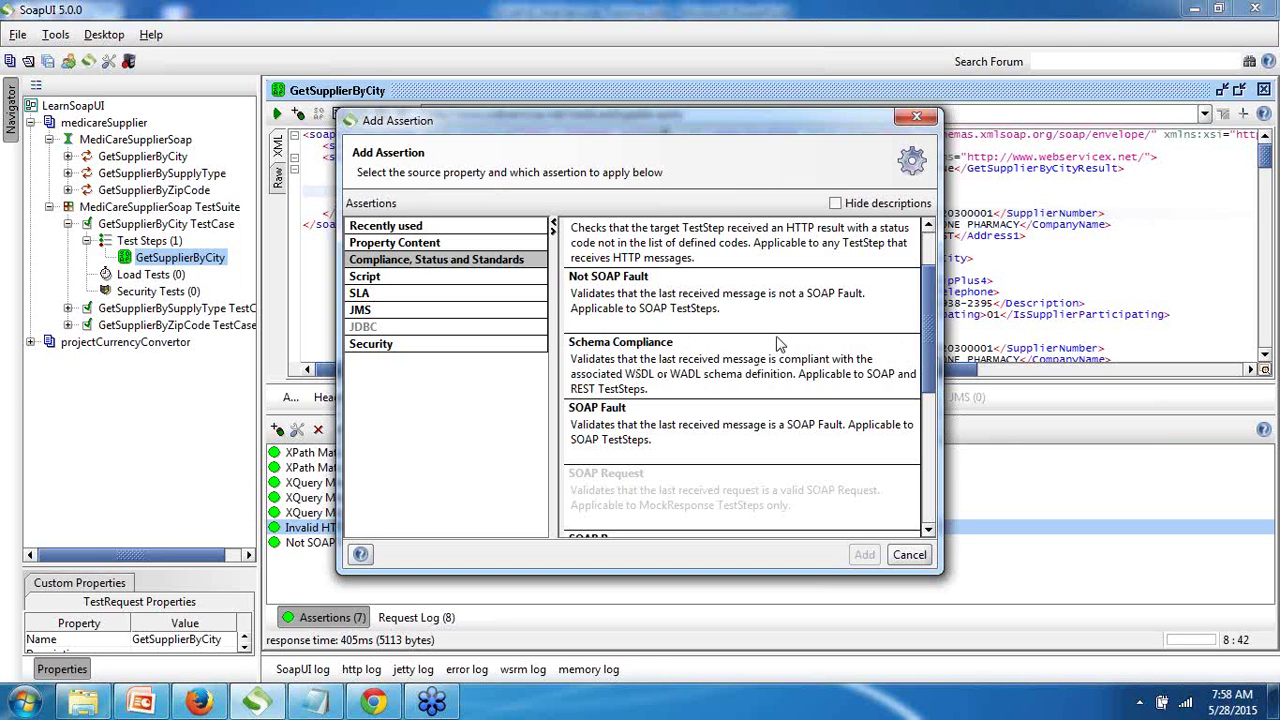
{"action": "scroll", "coordinate": [930, 365], "scroll_direction": "down", "scroll_amount": 1}
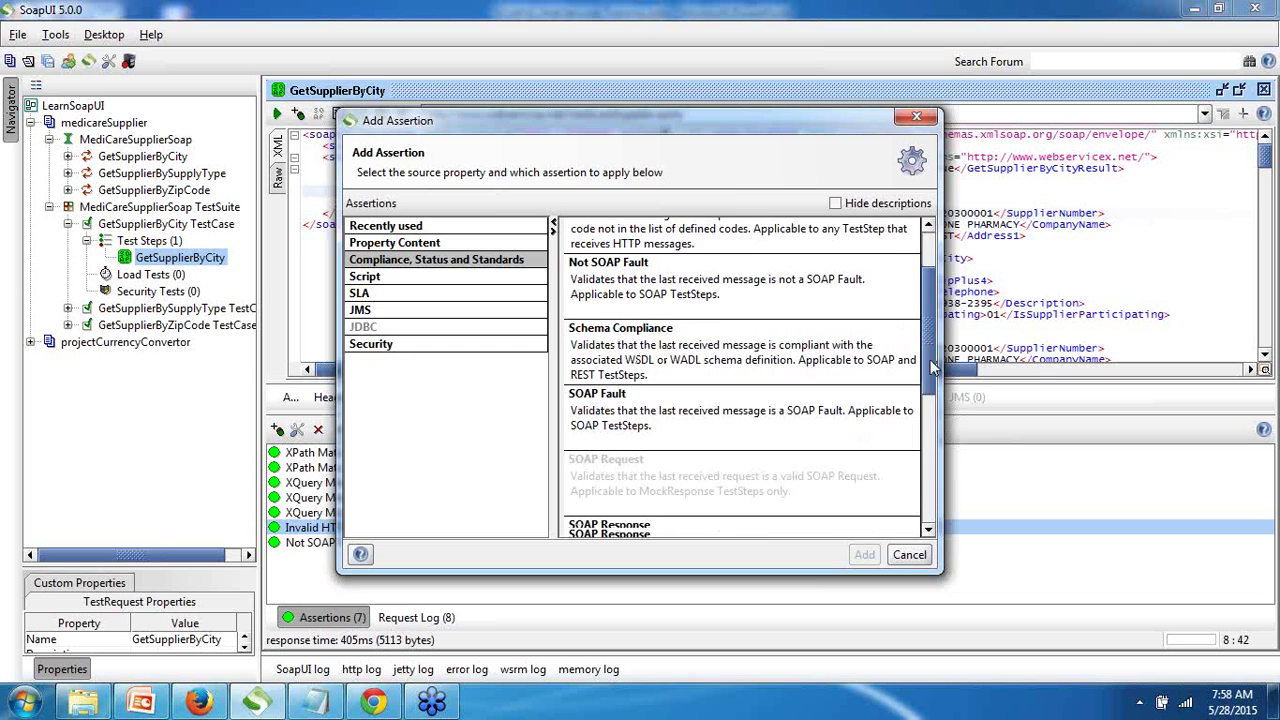
{"action": "left_click_drag", "start_coordinate": [930, 359], "coordinate": [933, 437]}
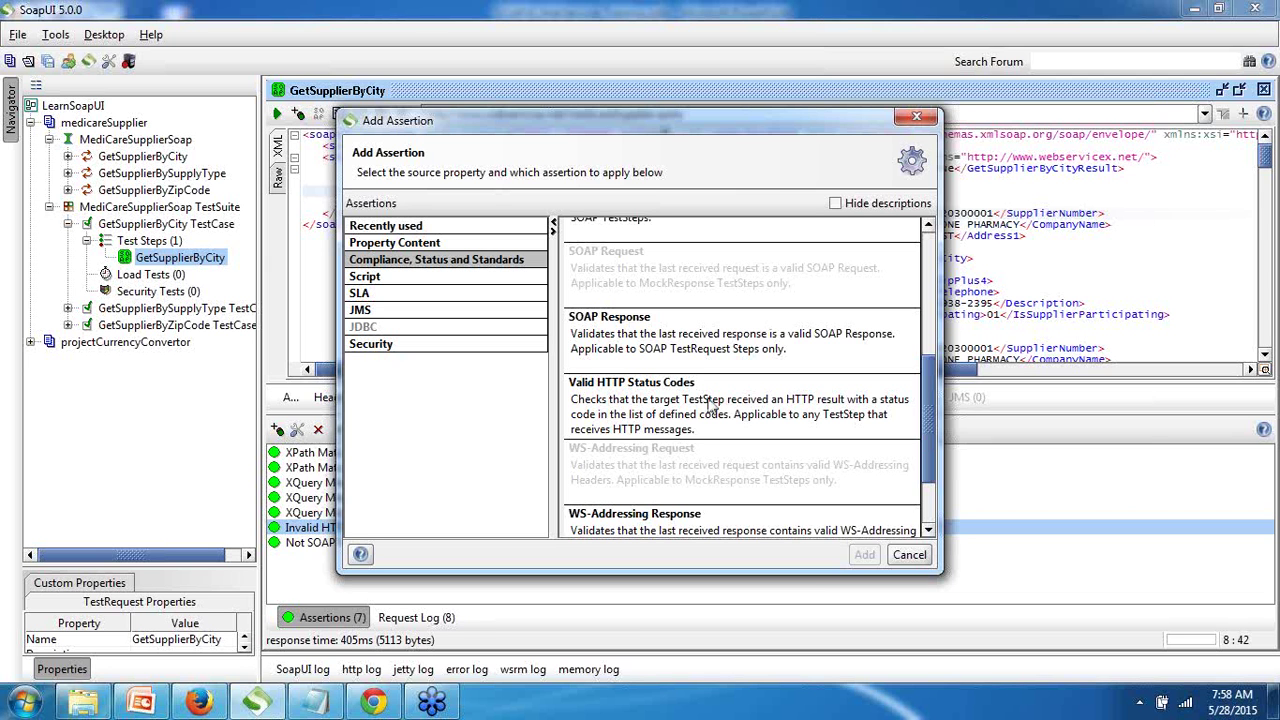
{"action": "left_click_drag", "start_coordinate": [932, 425], "coordinate": [930, 472]}
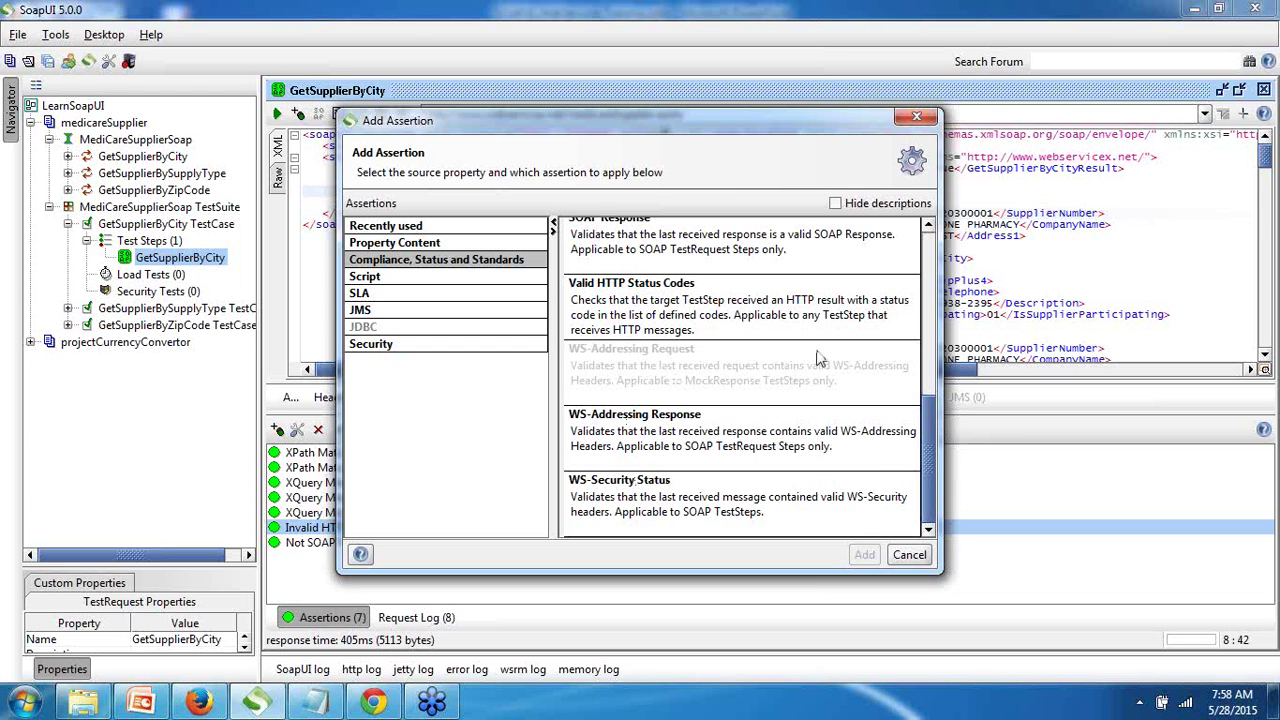
{"action": "scroll", "coordinate": [930, 432], "scroll_direction": "up", "scroll_amount": 5}
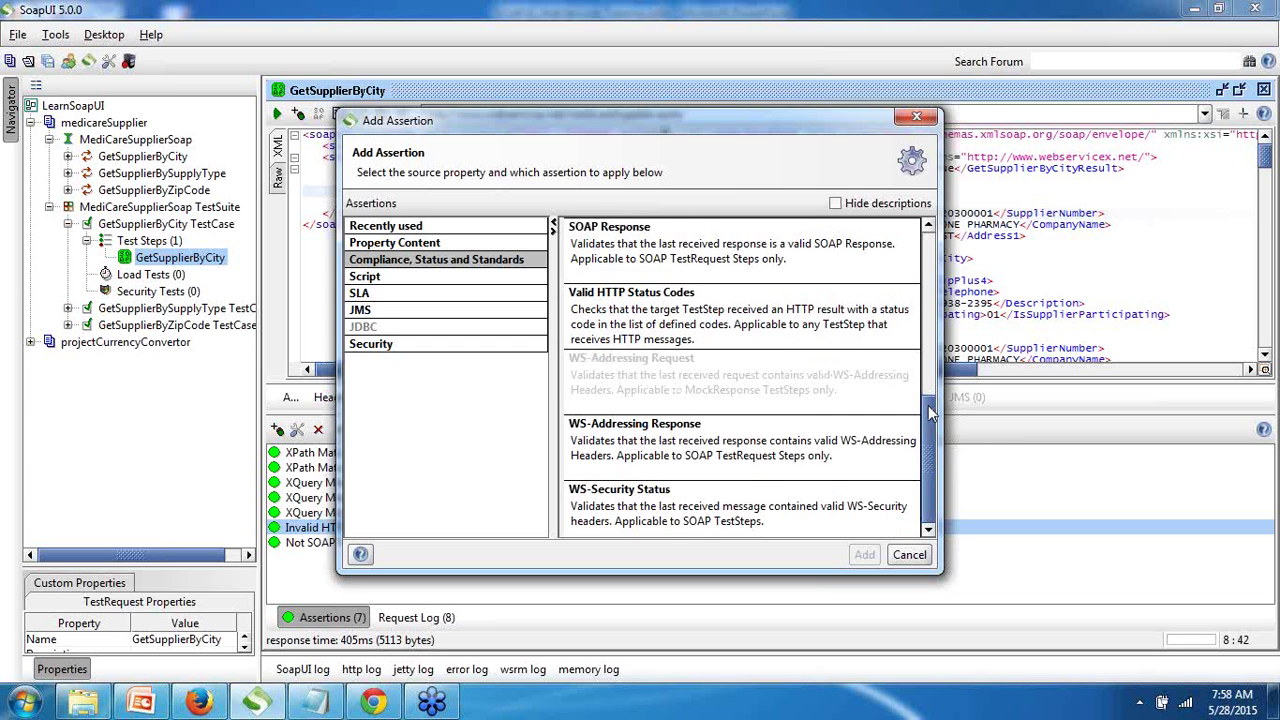
{"action": "left_click", "coordinate": [363, 277]}
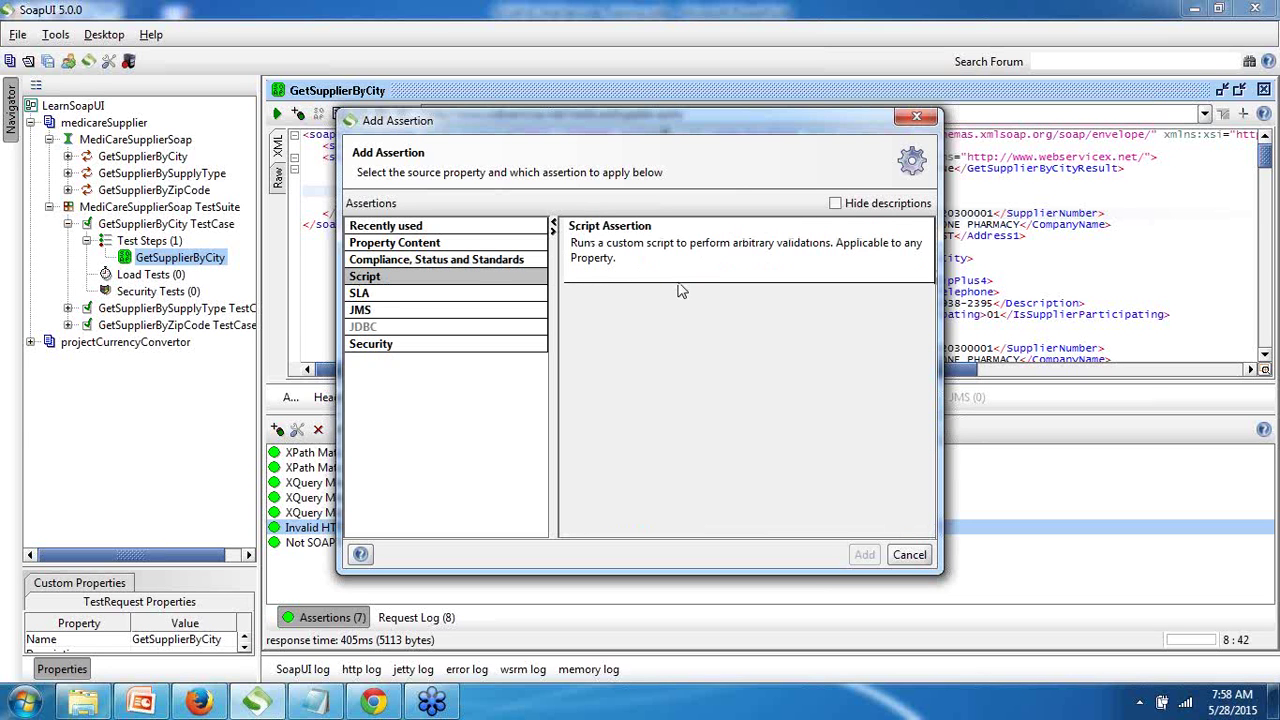
Step: Add a Response SLA assertion with a maximum response time of 500 ms and rerun the GetSupplierByCity request
{"action": "left_click", "coordinate": [381, 297]}
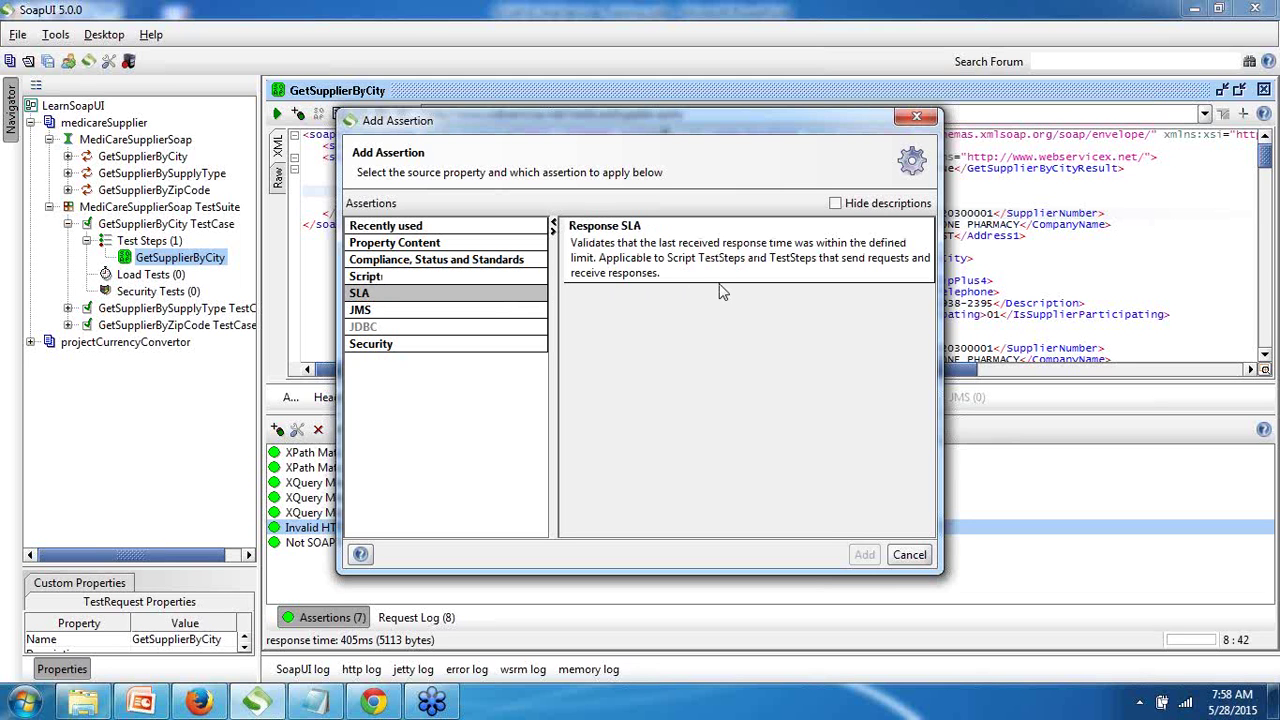
{"action": "left_click", "coordinate": [658, 264]}
{"action": "left_click", "coordinate": [864, 554]}
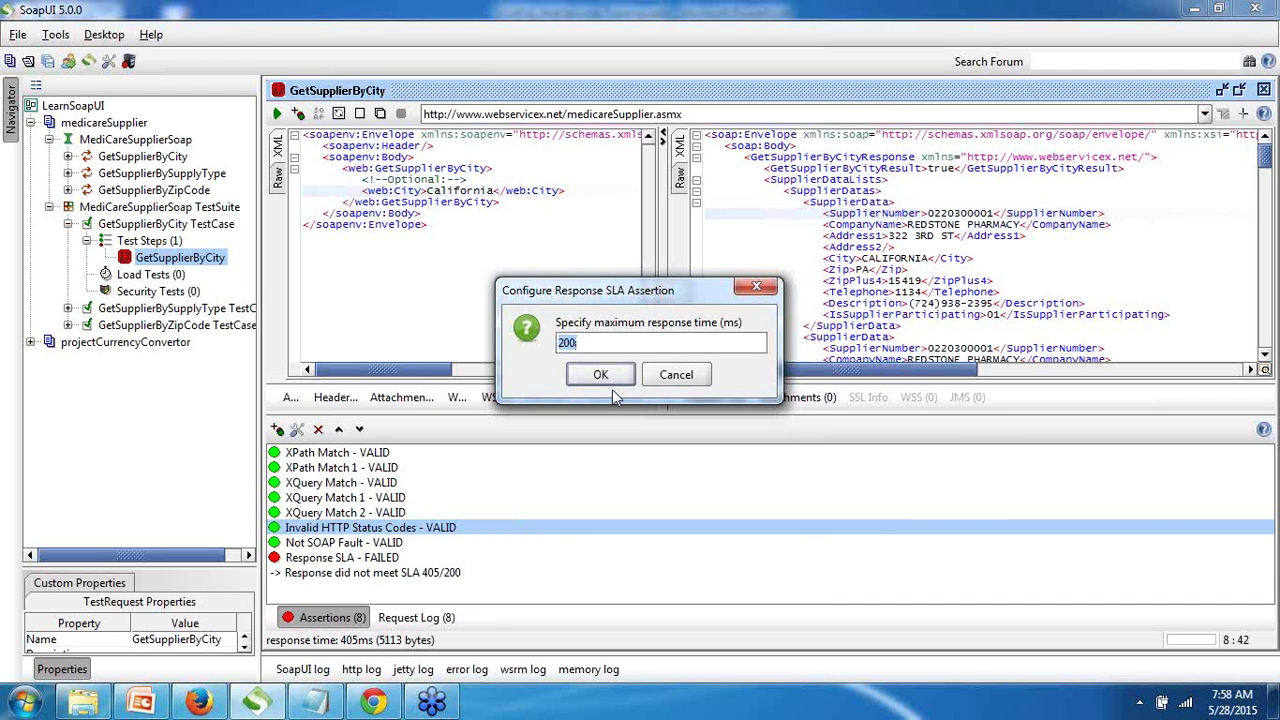
{"action": "type", "text": "500"}
{"action": "left_click", "coordinate": [601, 375]}
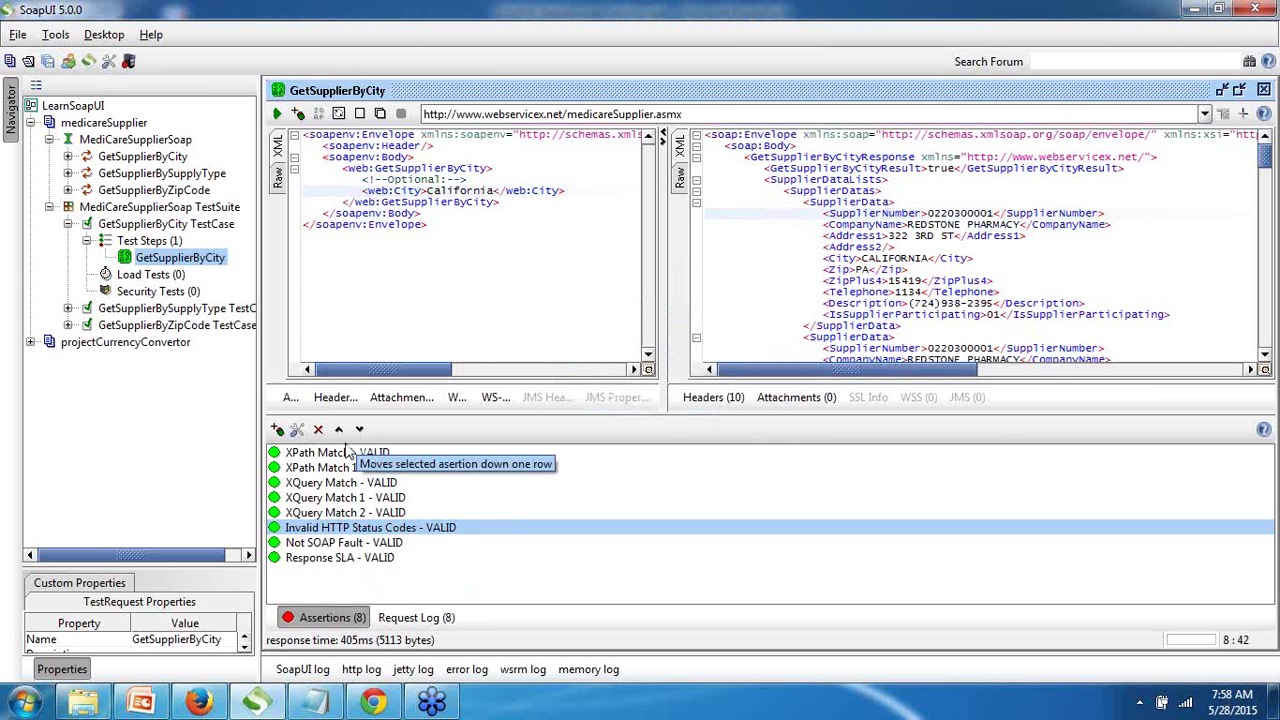
{"action": "left_click", "coordinate": [278, 115]}
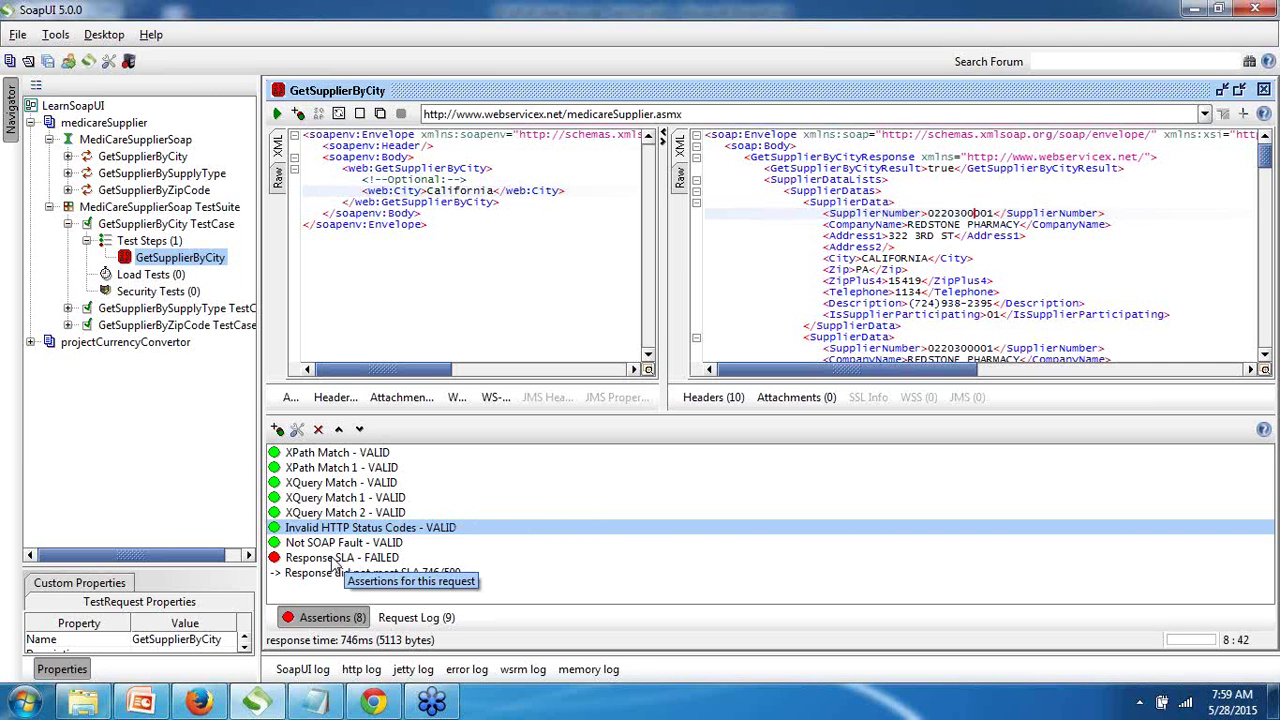
Step: Look through the JMS and Security assertion types and add a Sensitive Information Exposure assertion
{"action": "left_click", "coordinate": [277, 429]}
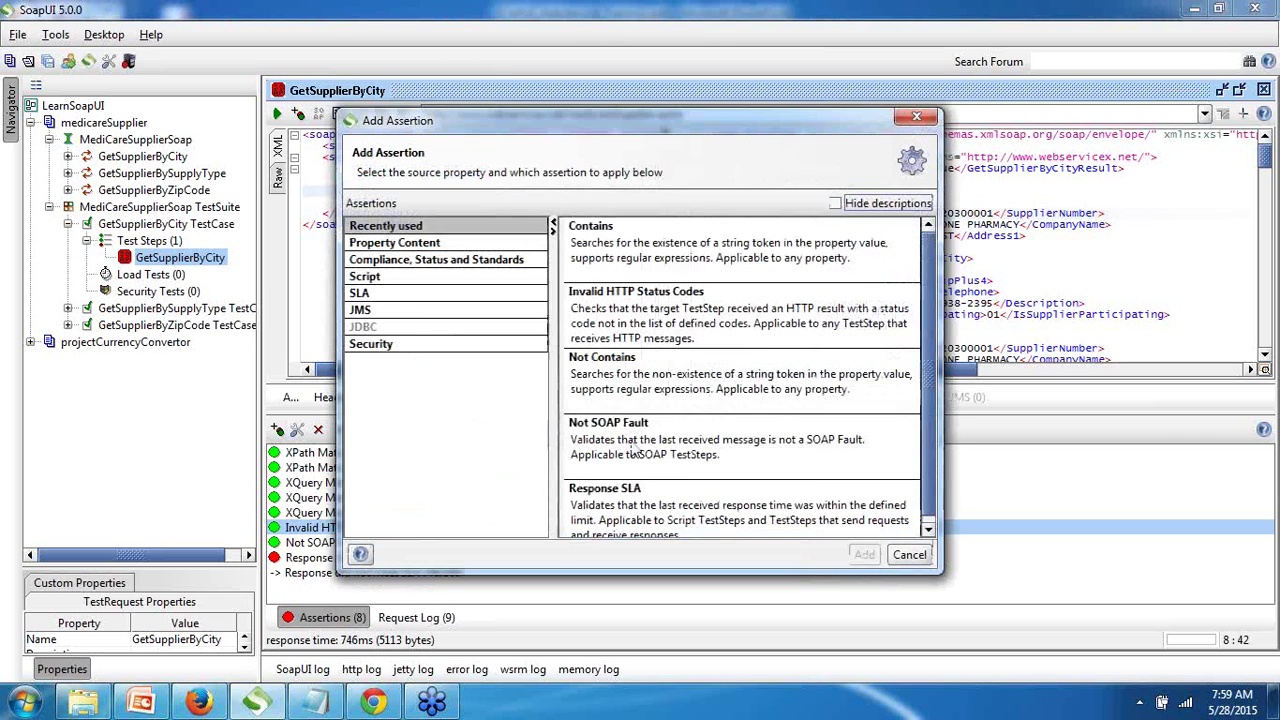
{"action": "left_click", "coordinate": [405, 314]}
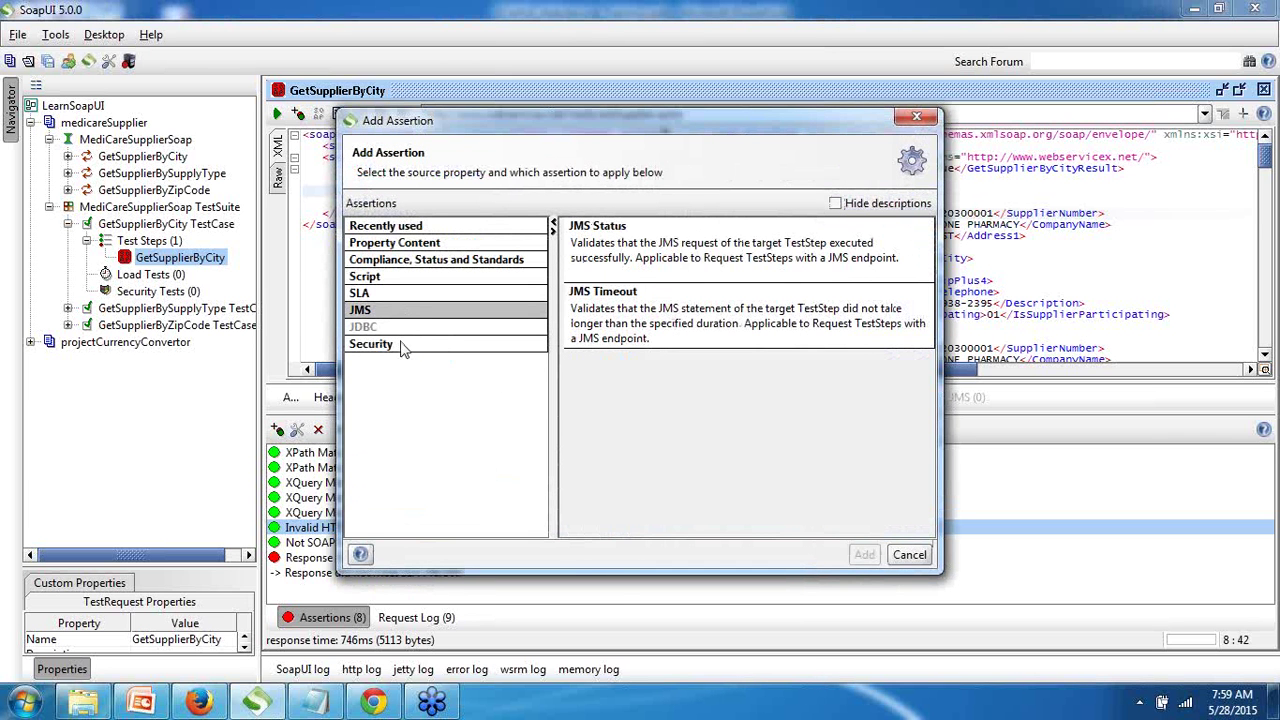
{"action": "left_click", "coordinate": [403, 345]}
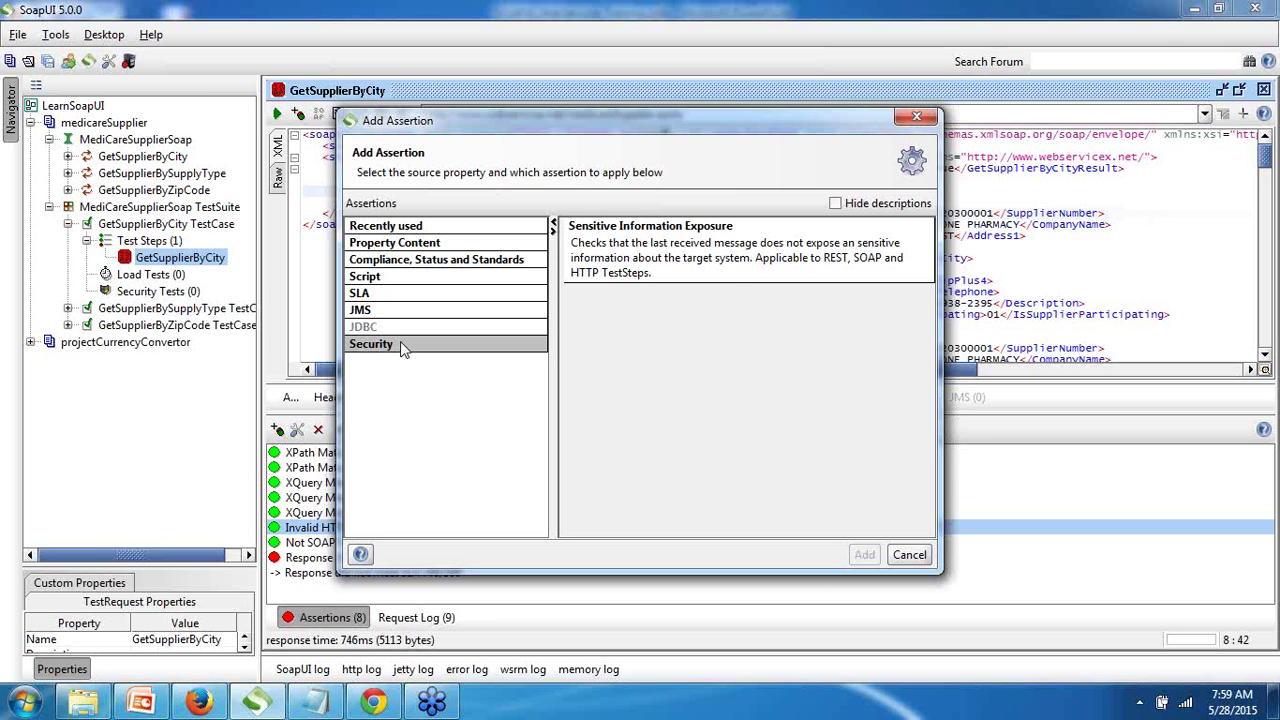
{"action": "double_click", "coordinate": [722, 244]}
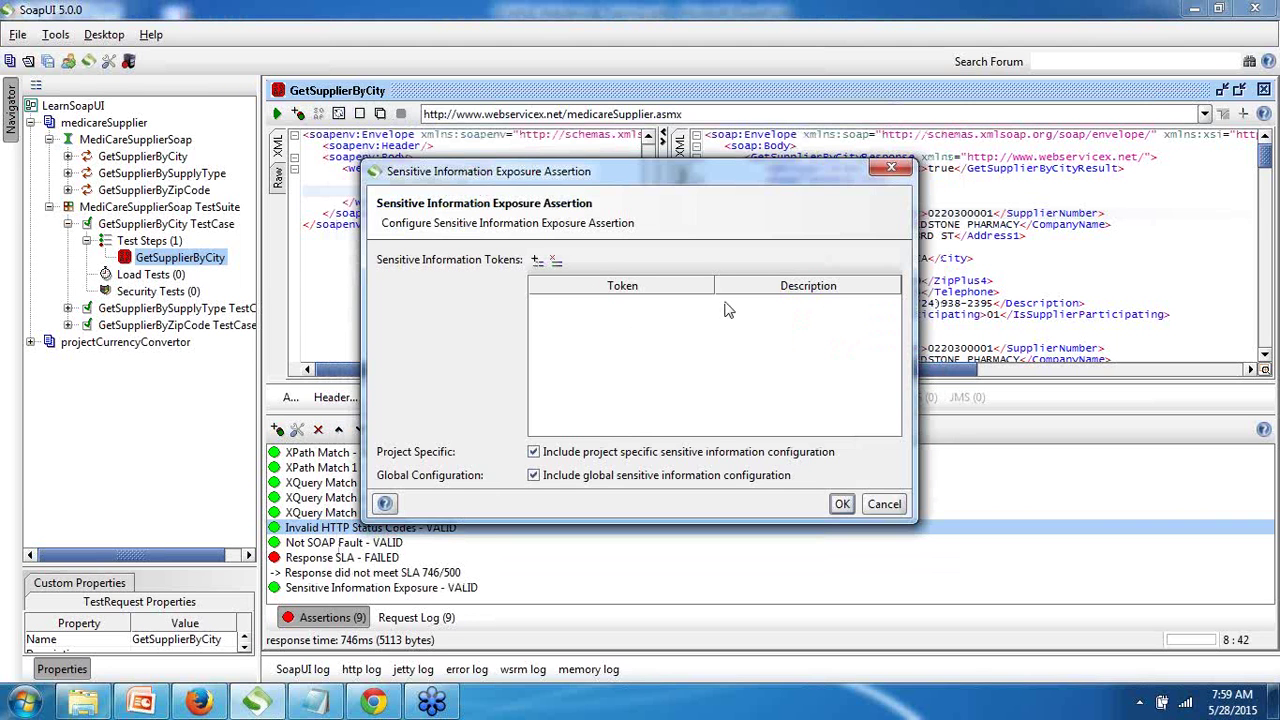
Step: Define the sensitive information token AAA with the description ABC in the new assertion and save its configuration
{"action": "left_click", "coordinate": [537, 259]}
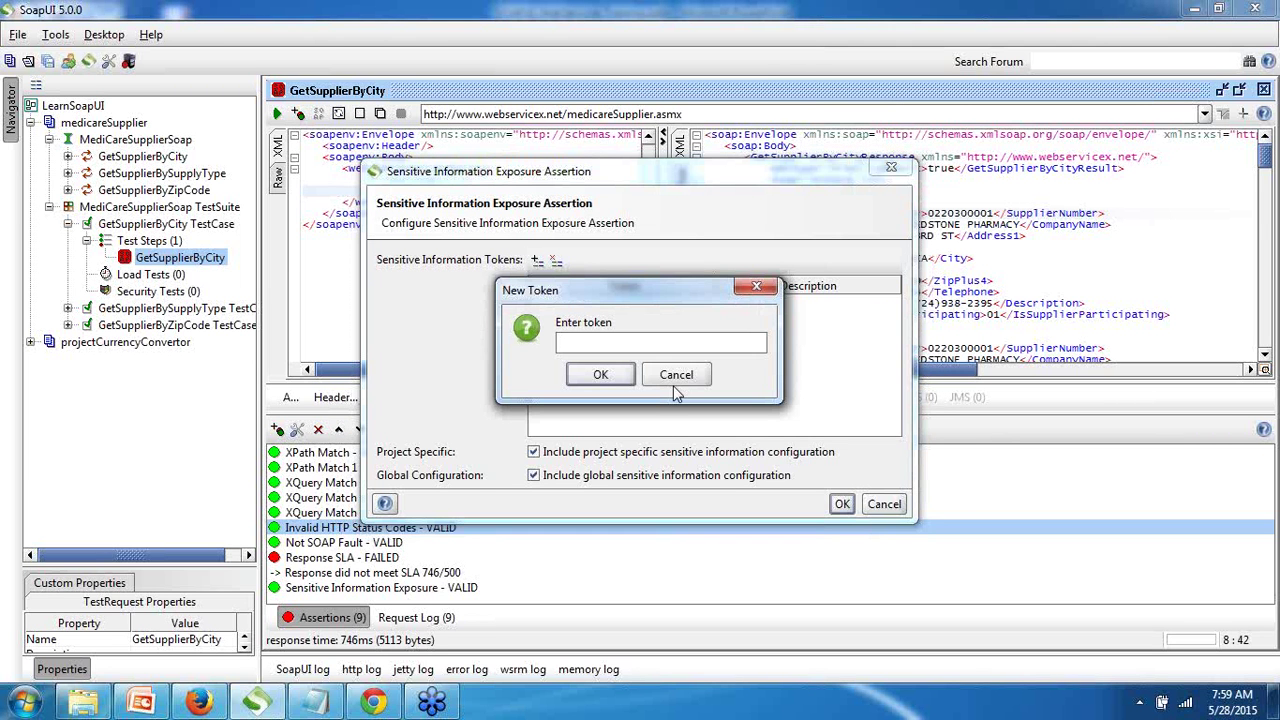
{"action": "type", "text": "AAA"}
{"action": "left_click", "coordinate": [600, 375]}
{"action": "type", "text": "ABC"}
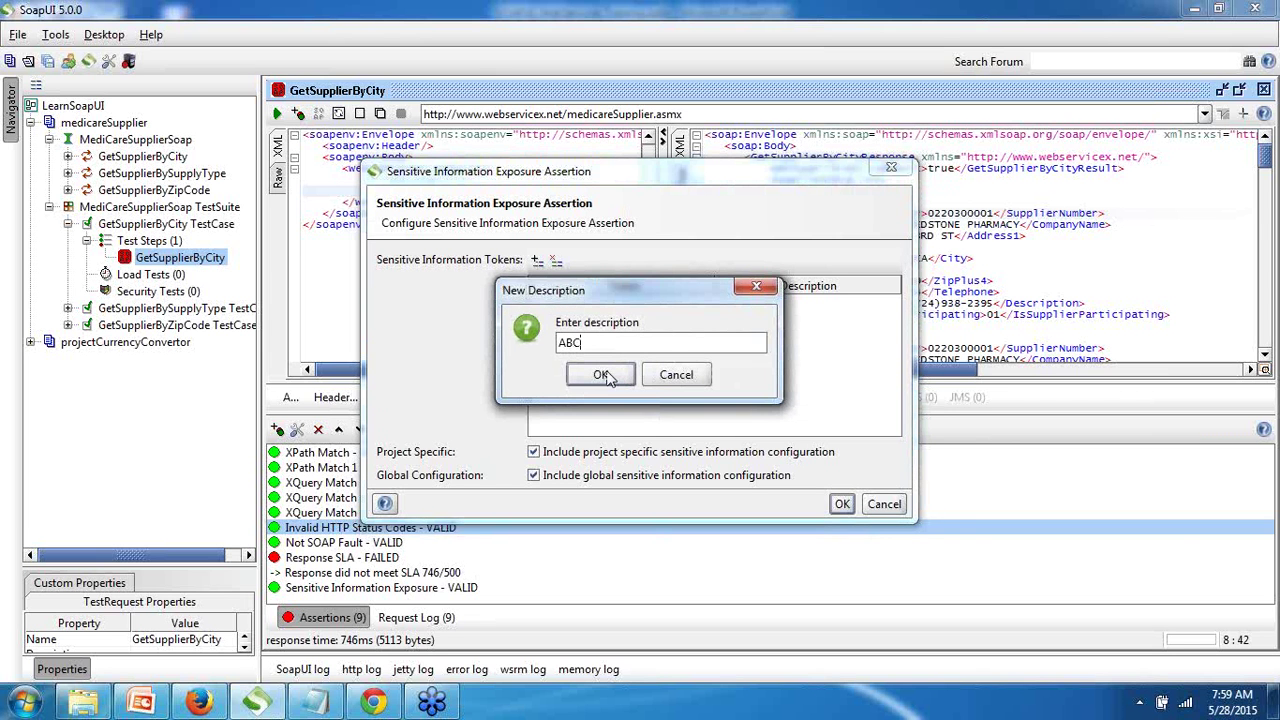
{"action": "left_click", "coordinate": [601, 375]}
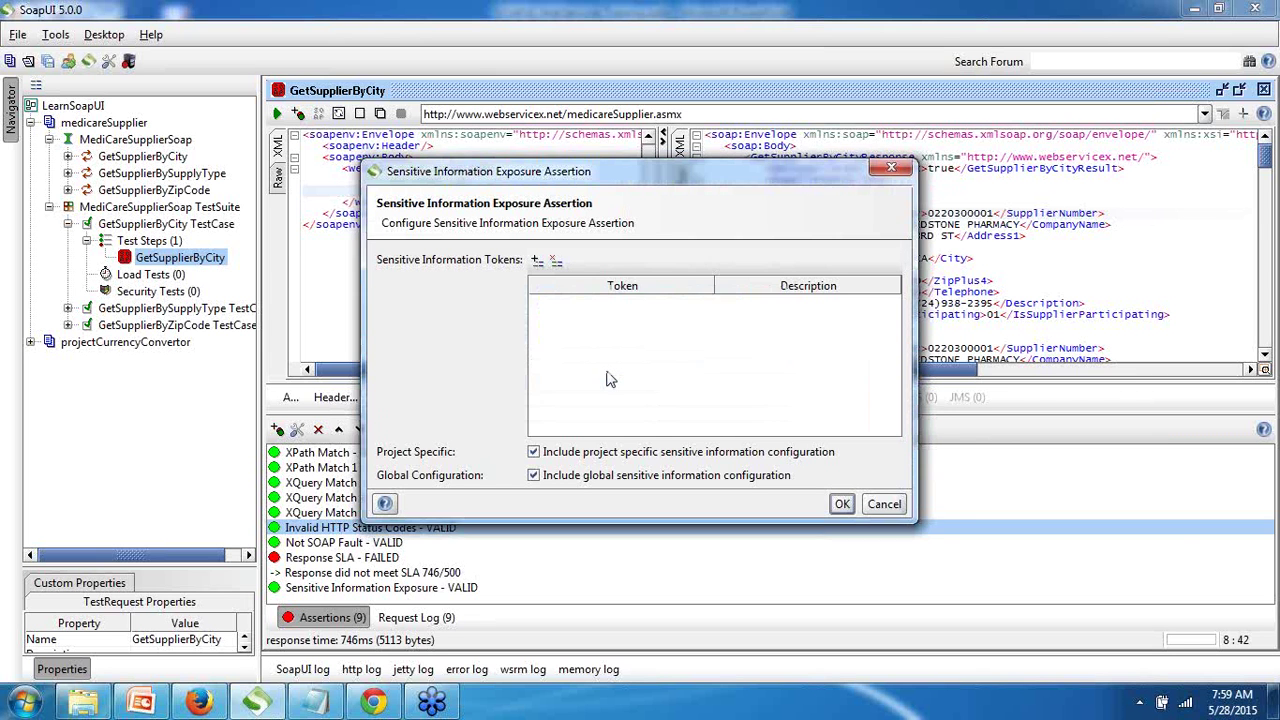
{"action": "left_click", "coordinate": [842, 505]}
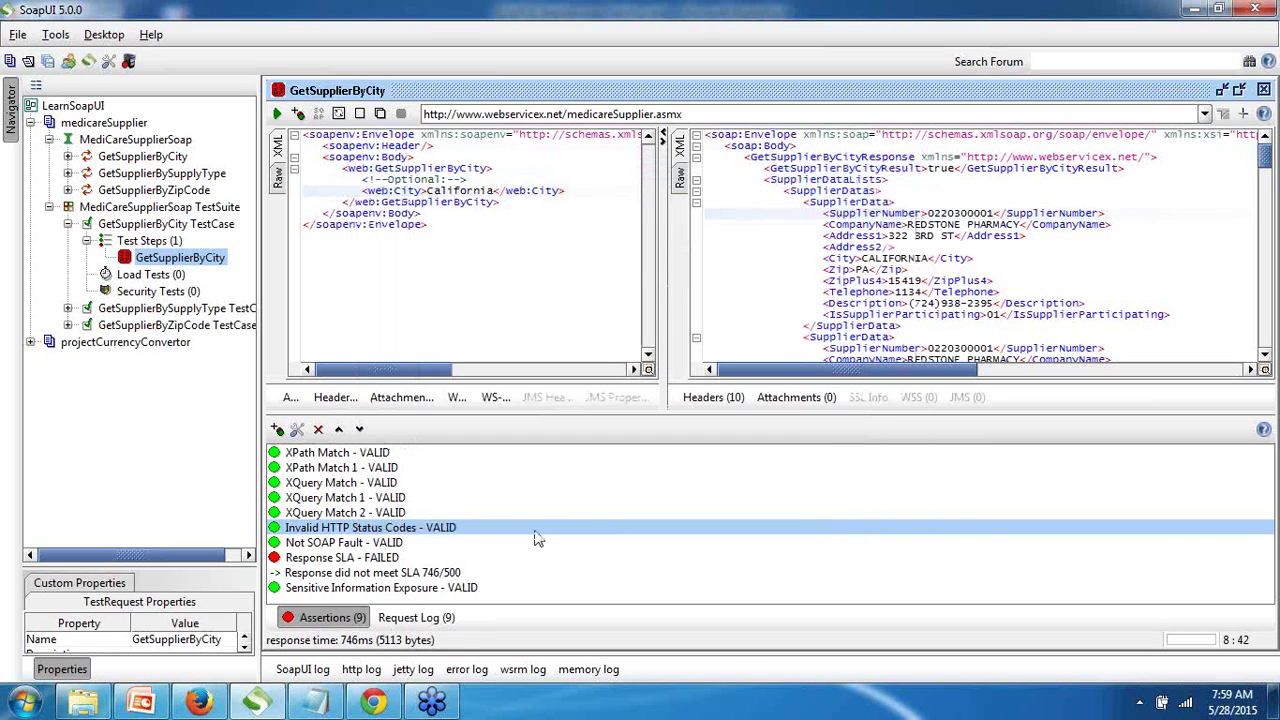
Step: Check the token table of the Sensitive Information Exposure assertion and look again at the available assertion categories
{"action": "double_click", "coordinate": [380, 588]}
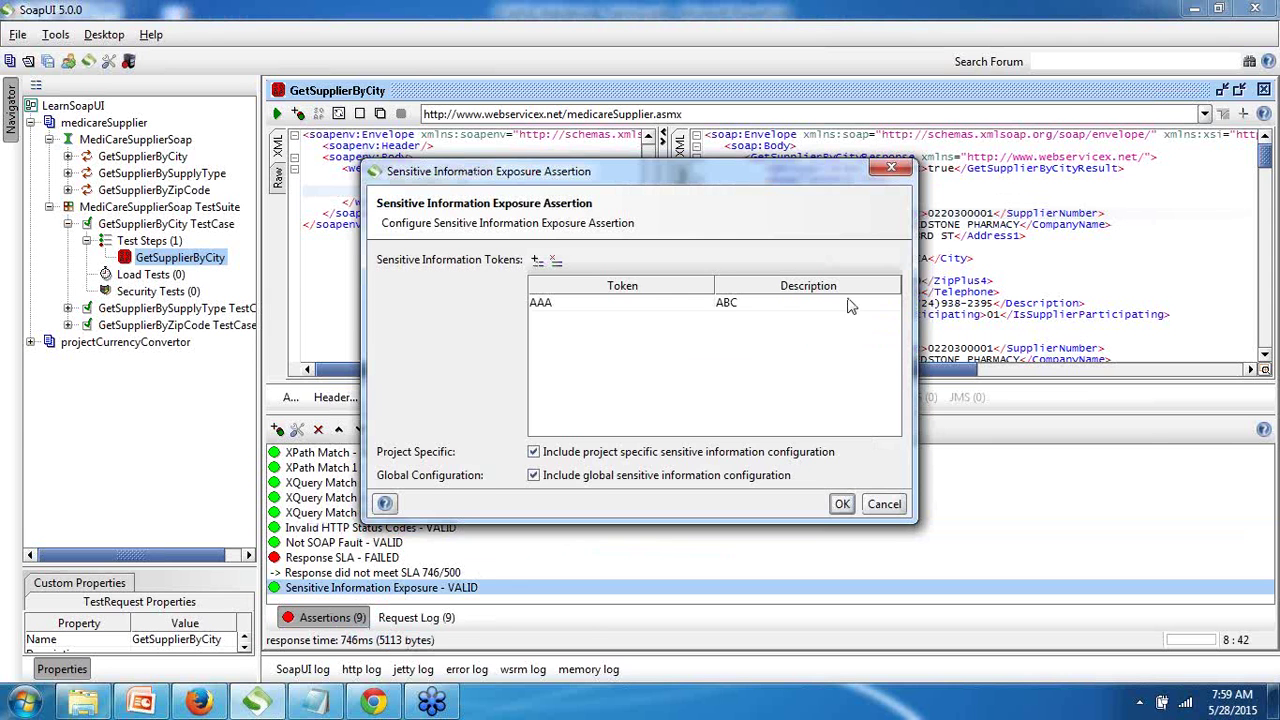
{"action": "left_click_drag", "start_coordinate": [805, 180], "coordinate": [603, 199]}
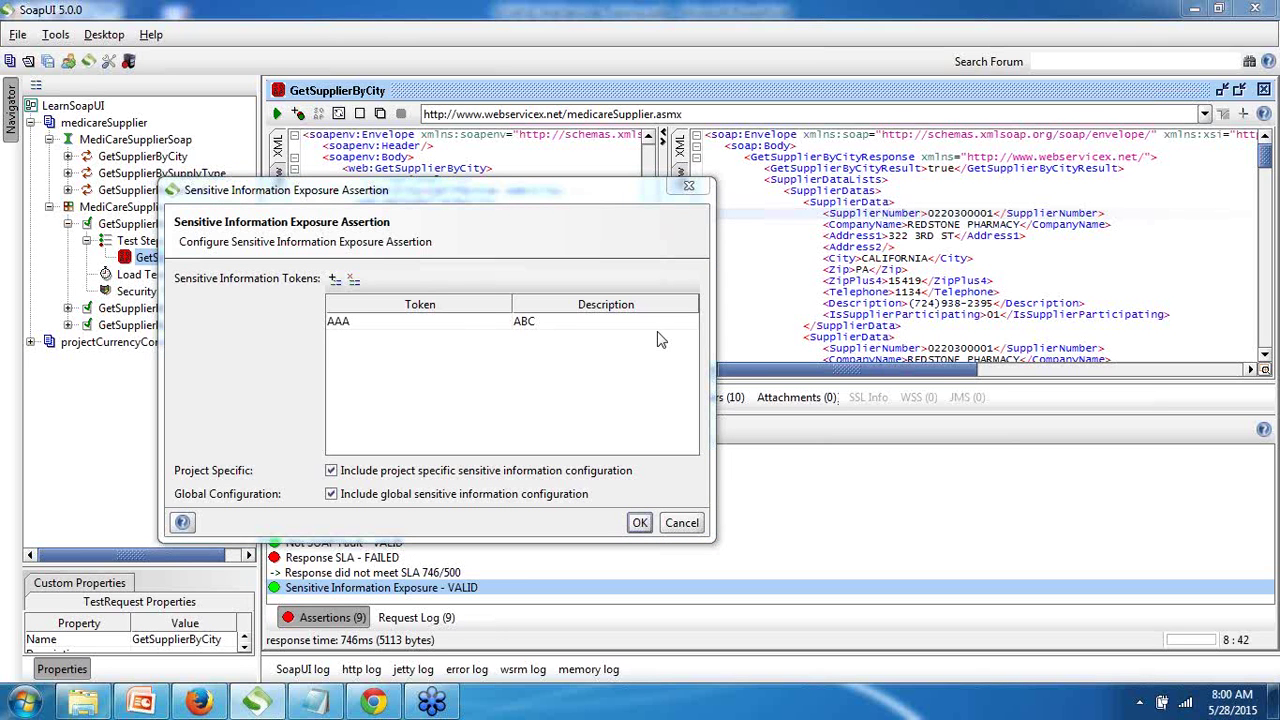
{"action": "left_click", "coordinate": [639, 523]}
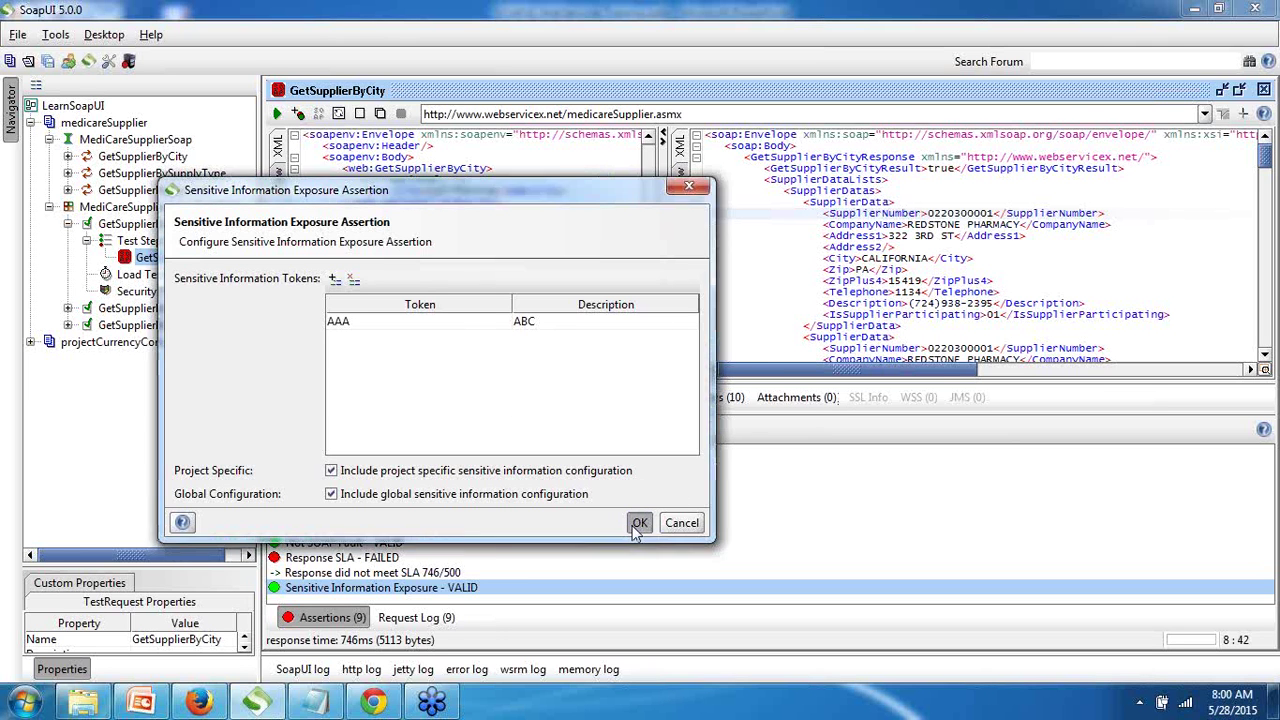
{"action": "left_click", "coordinate": [278, 430]}
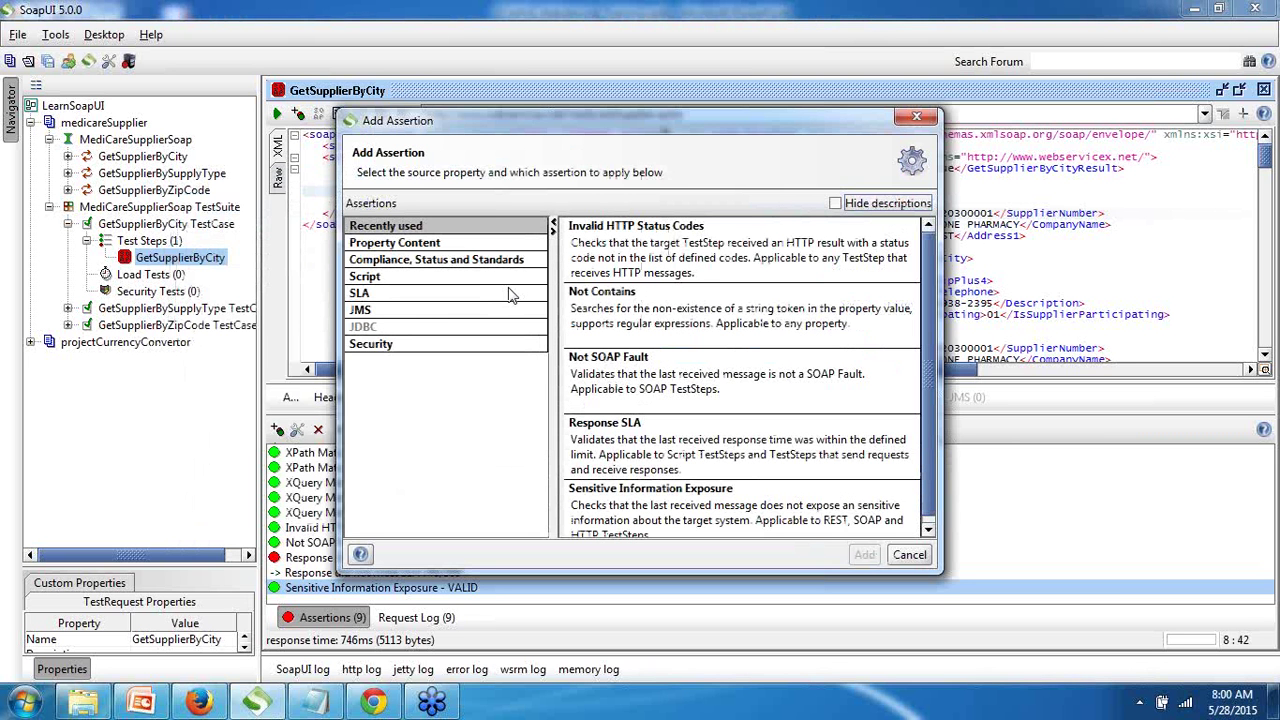
{"action": "left_click", "coordinate": [910, 555]}
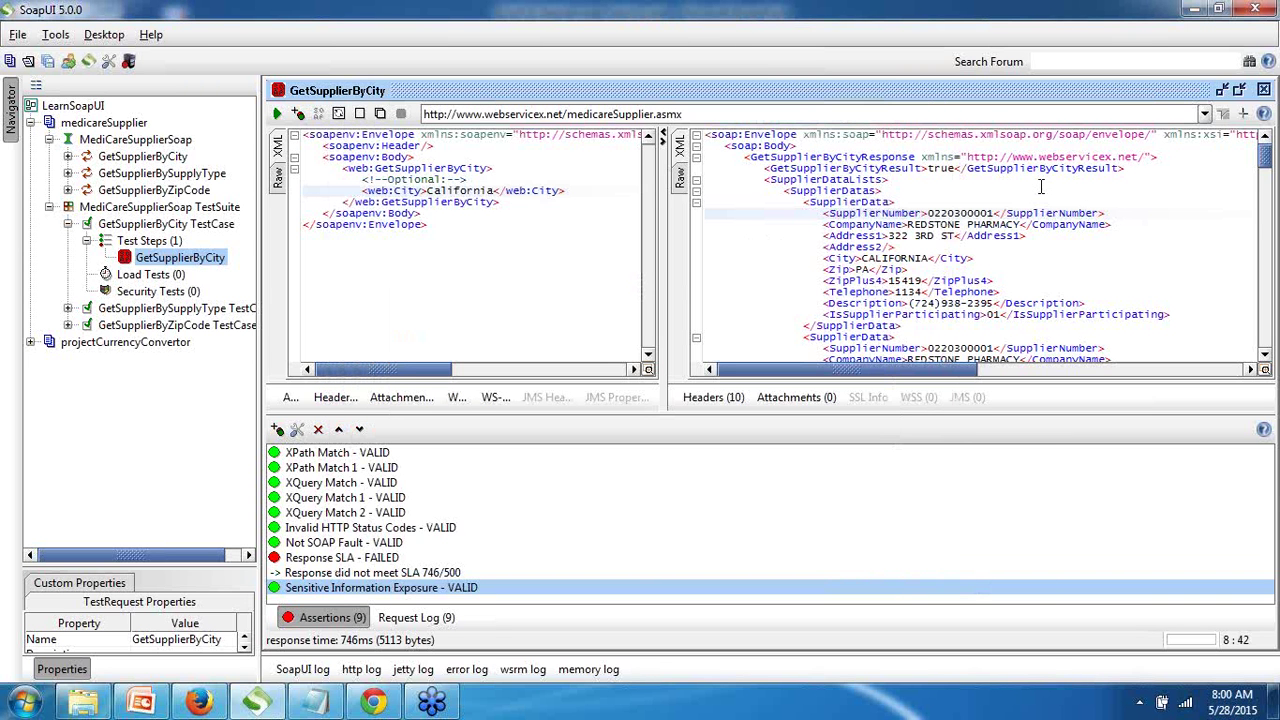